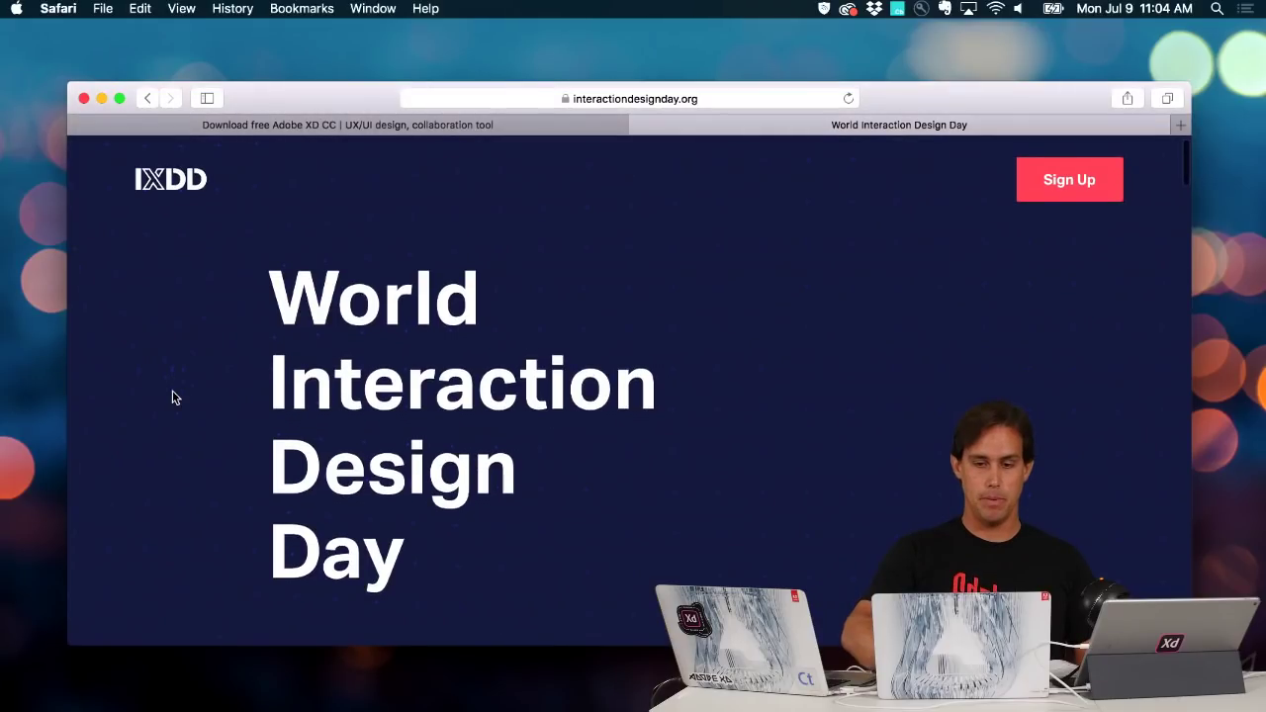
Examine the World Interaction Design Day page's introduction, this year's theme, the email sign-up section, the presenters and the supporters
{"action": "left_click", "coordinate": [599, 99]}
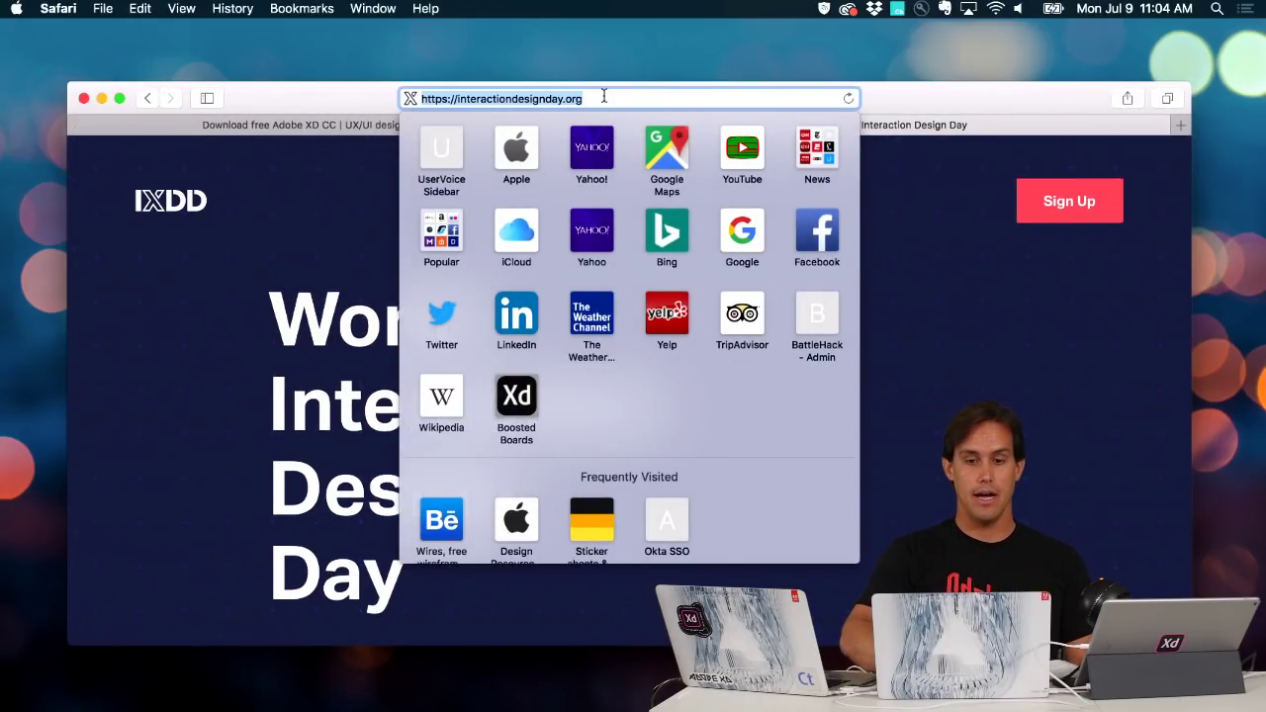
{"action": "left_click", "coordinate": [356, 207]}
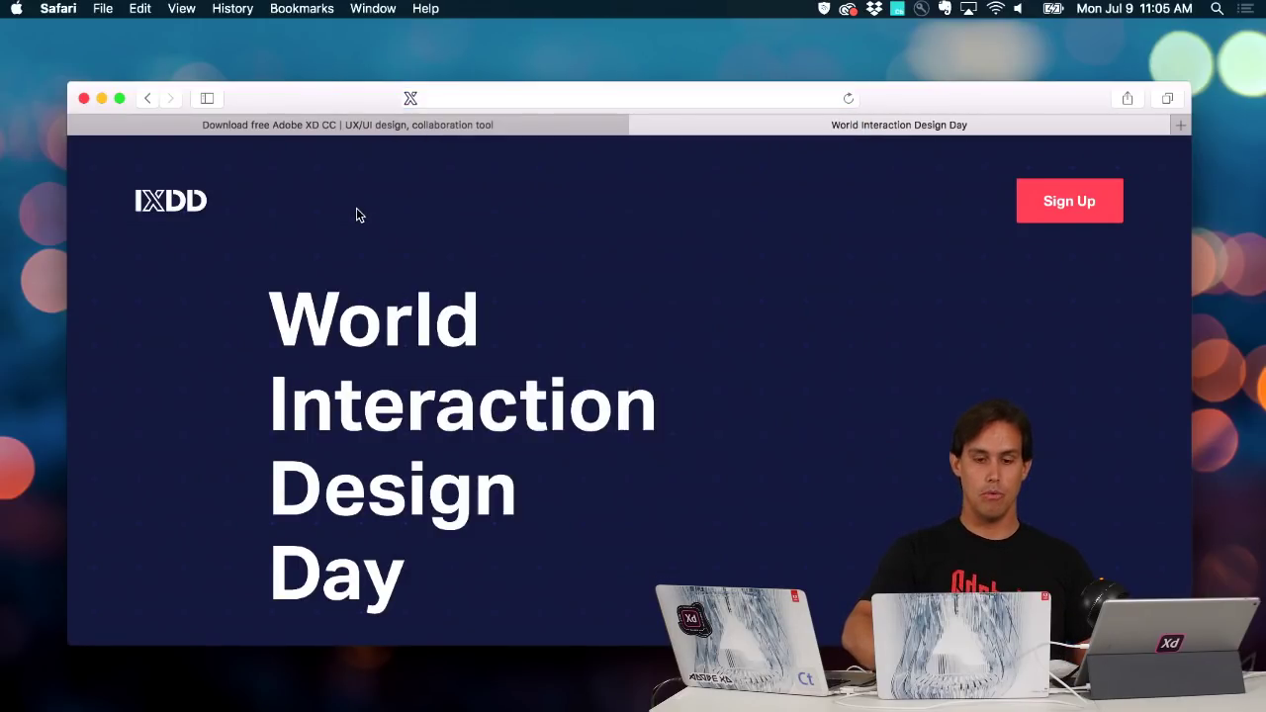
{"action": "scroll", "coordinate": [432, 299], "scroll_direction": "down", "scroll_amount": 5}
{"action": "scroll", "coordinate": [433, 300], "scroll_direction": "down", "scroll_amount": 10}
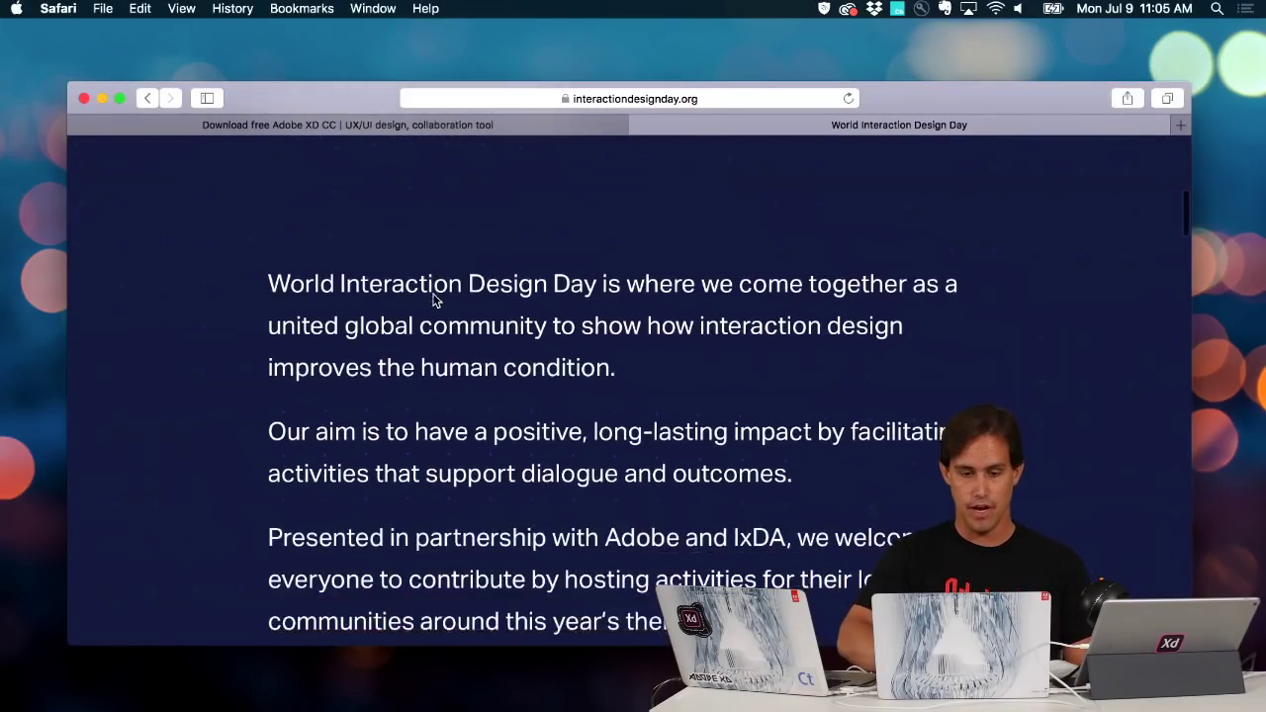
{"action": "scroll", "coordinate": [432, 297], "scroll_direction": "down", "scroll_amount": 14}
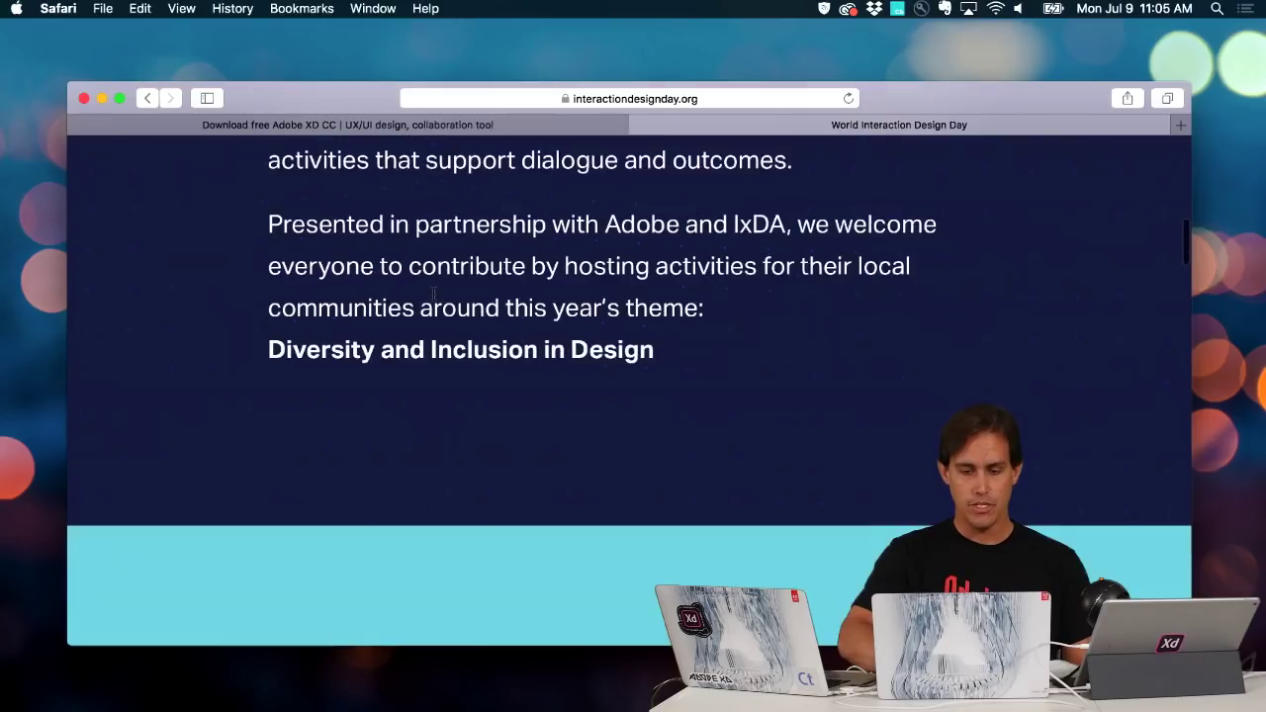
{"action": "scroll", "coordinate": [432, 292], "scroll_direction": "down", "scroll_amount": 2}
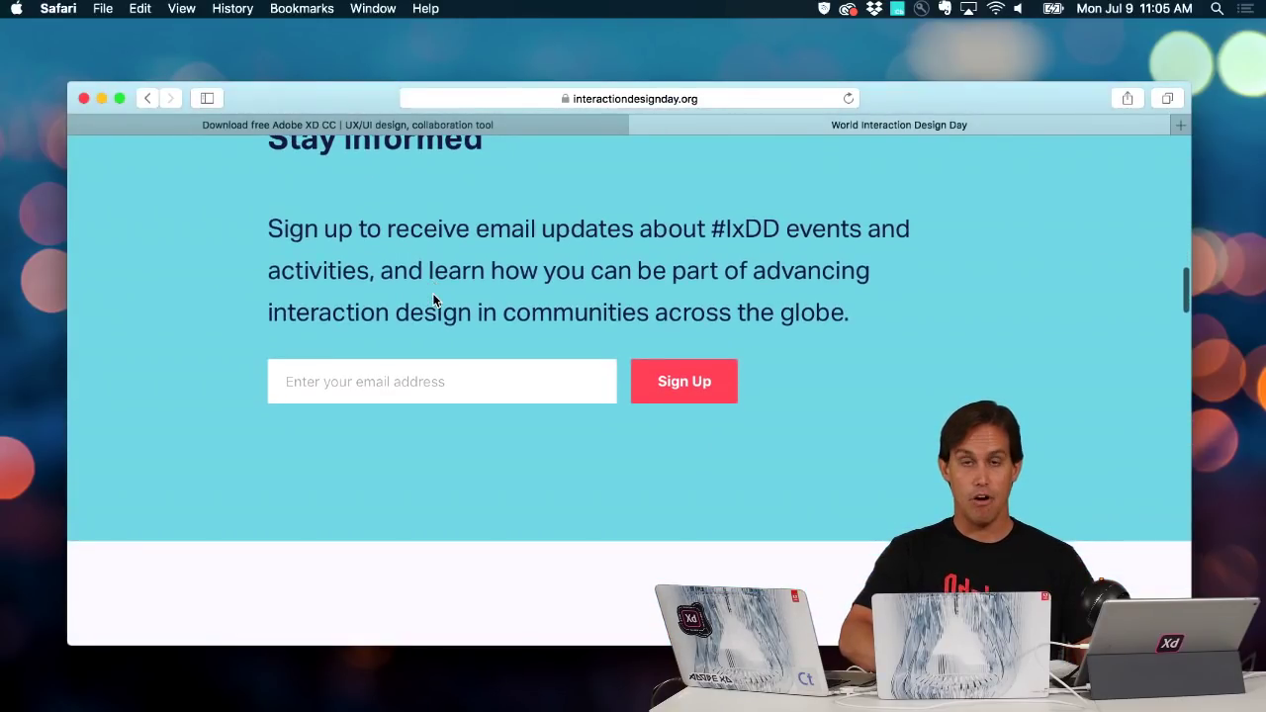
{"action": "scroll", "coordinate": [432, 293], "scroll_direction": "down", "scroll_amount": 1}
{"action": "scroll", "coordinate": [432, 294], "scroll_direction": "down", "scroll_amount": 7}
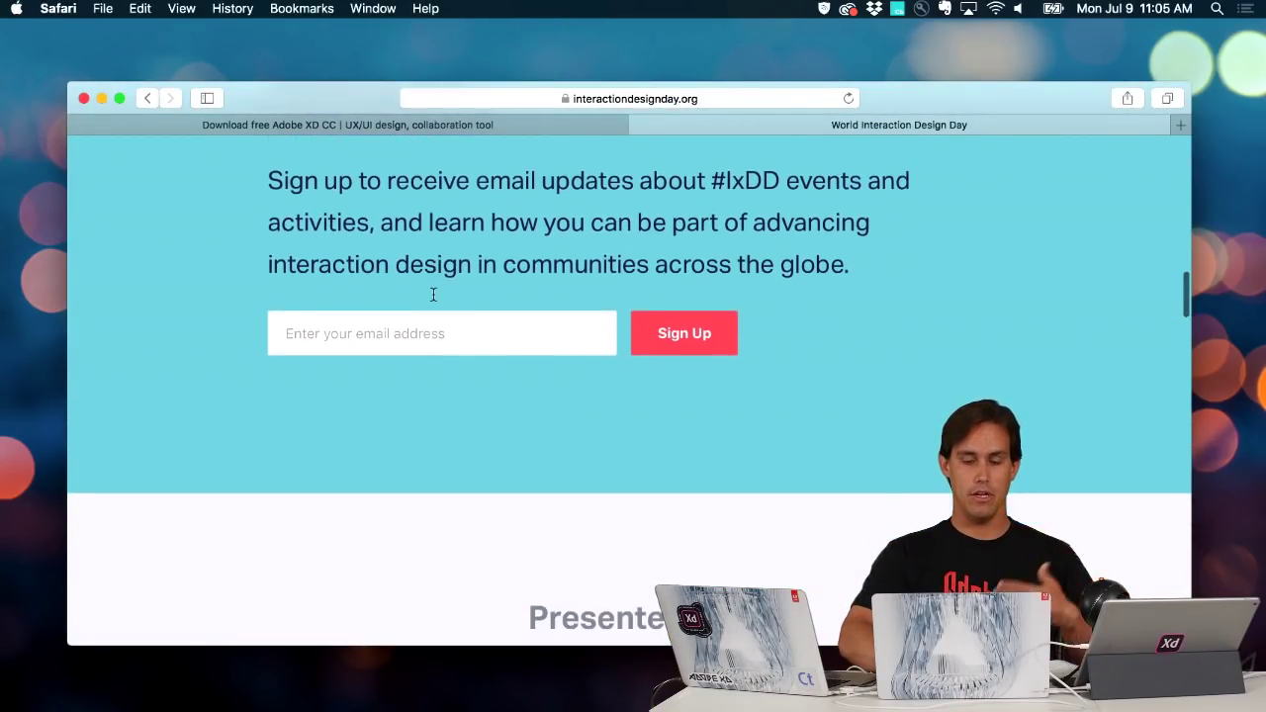
{"action": "scroll", "coordinate": [434, 297], "scroll_direction": "down", "scroll_amount": 1}
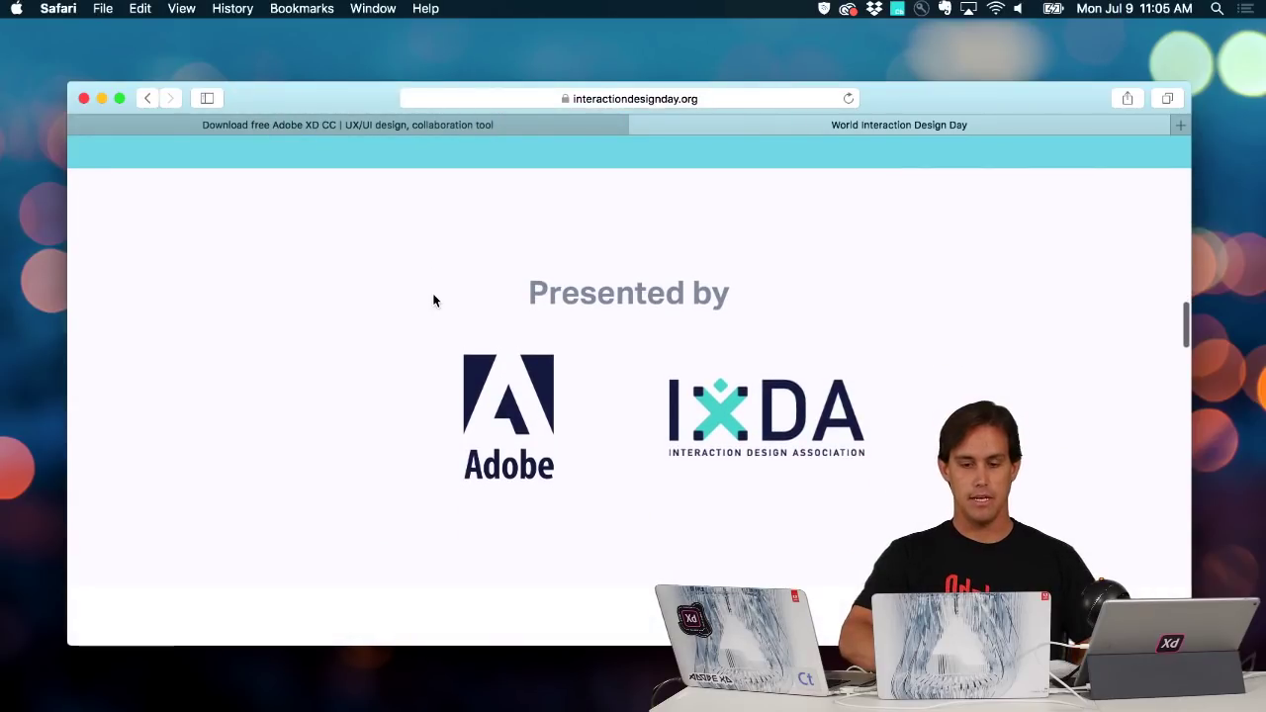
{"action": "scroll", "coordinate": [432, 301], "scroll_direction": "down", "scroll_amount": 1}
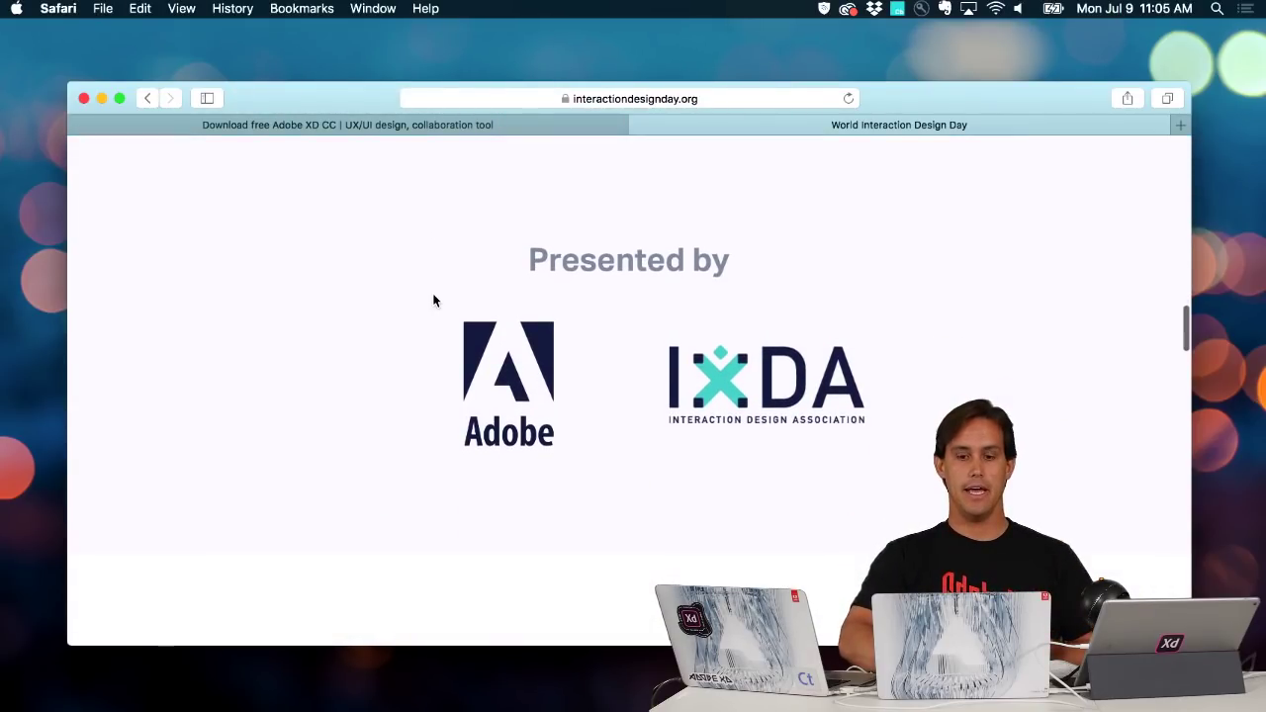
{"action": "scroll", "coordinate": [433, 300], "scroll_direction": "down", "scroll_amount": 8}
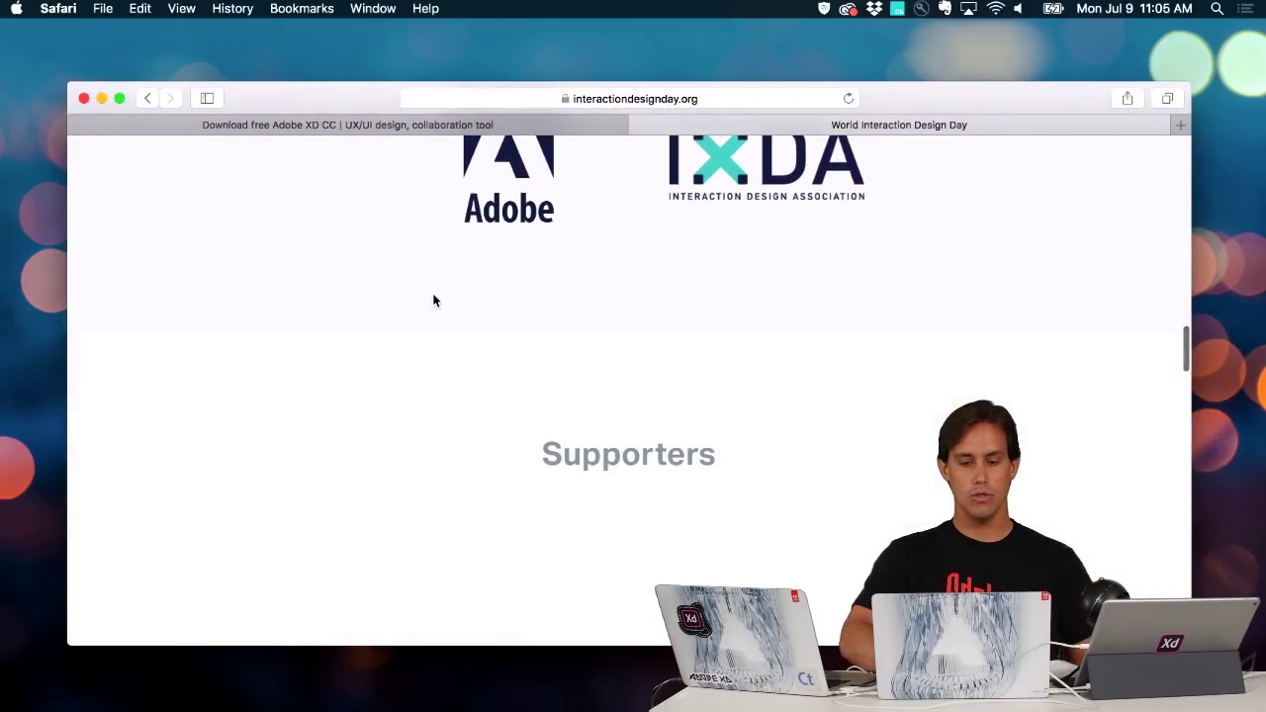
{"action": "scroll", "coordinate": [432, 300], "scroll_direction": "down", "scroll_amount": 8}
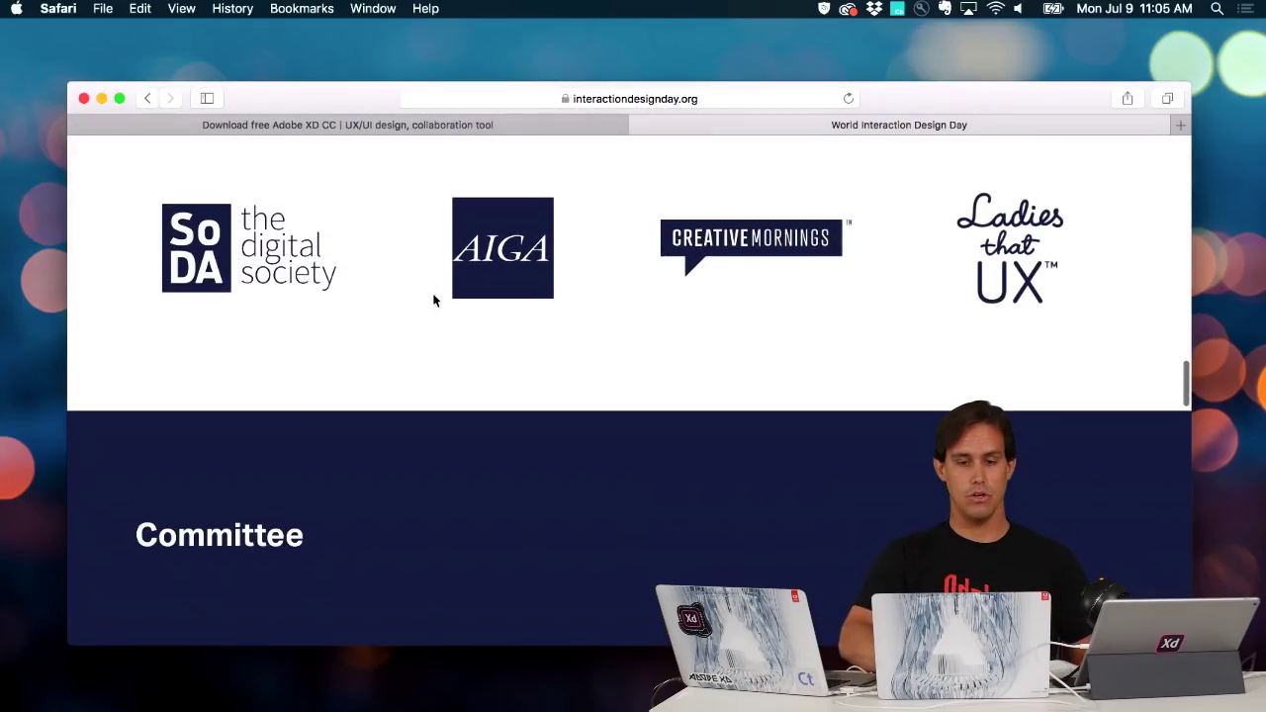
Look through the event's committee members and the Questions and Answers section of the World Interaction Design Day page
{"action": "scroll", "coordinate": [432, 301], "scroll_direction": "down", "scroll_amount": 5}
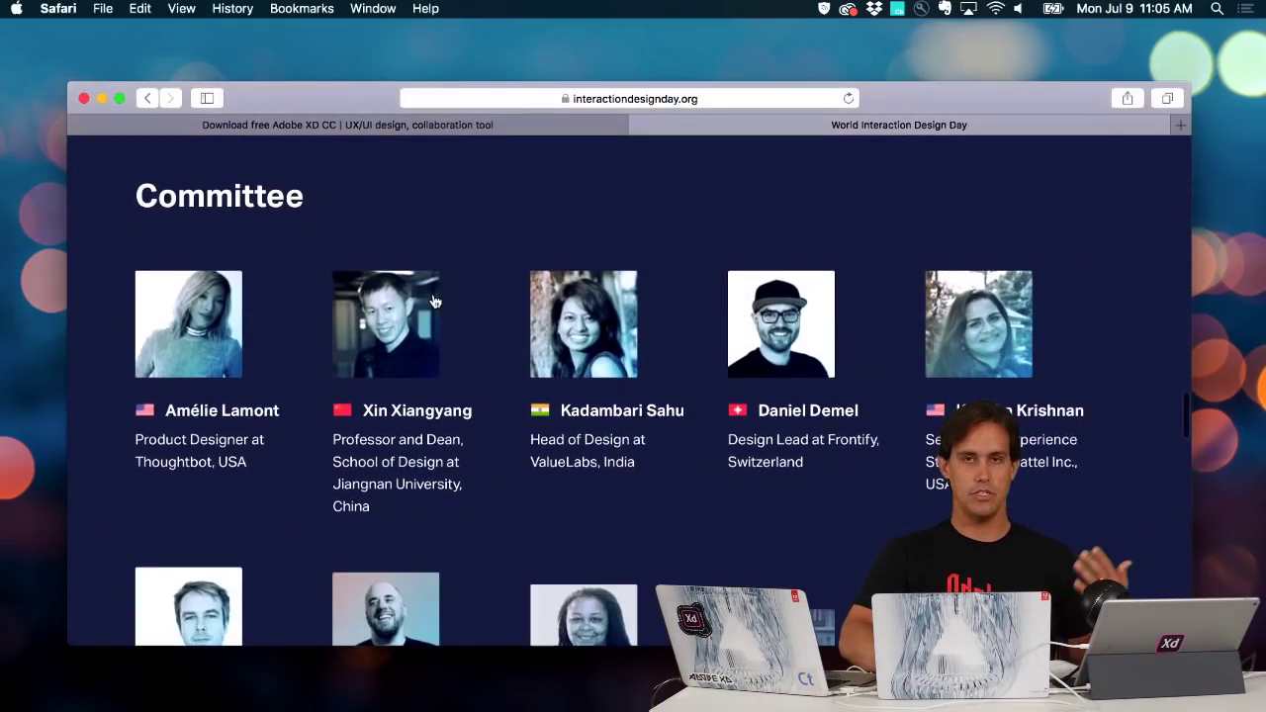
{"action": "scroll", "coordinate": [432, 300], "scroll_direction": "down", "scroll_amount": 3}
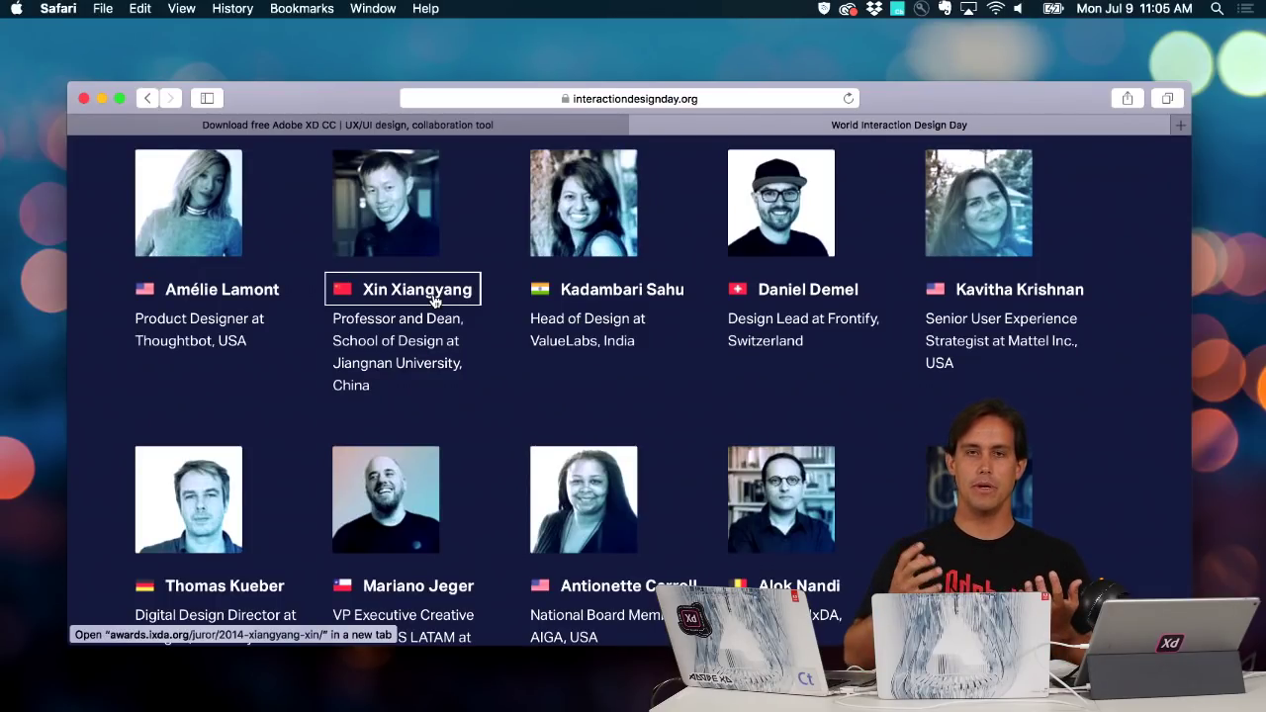
{"action": "scroll", "coordinate": [653, 417], "scroll_direction": "down", "scroll_amount": 5}
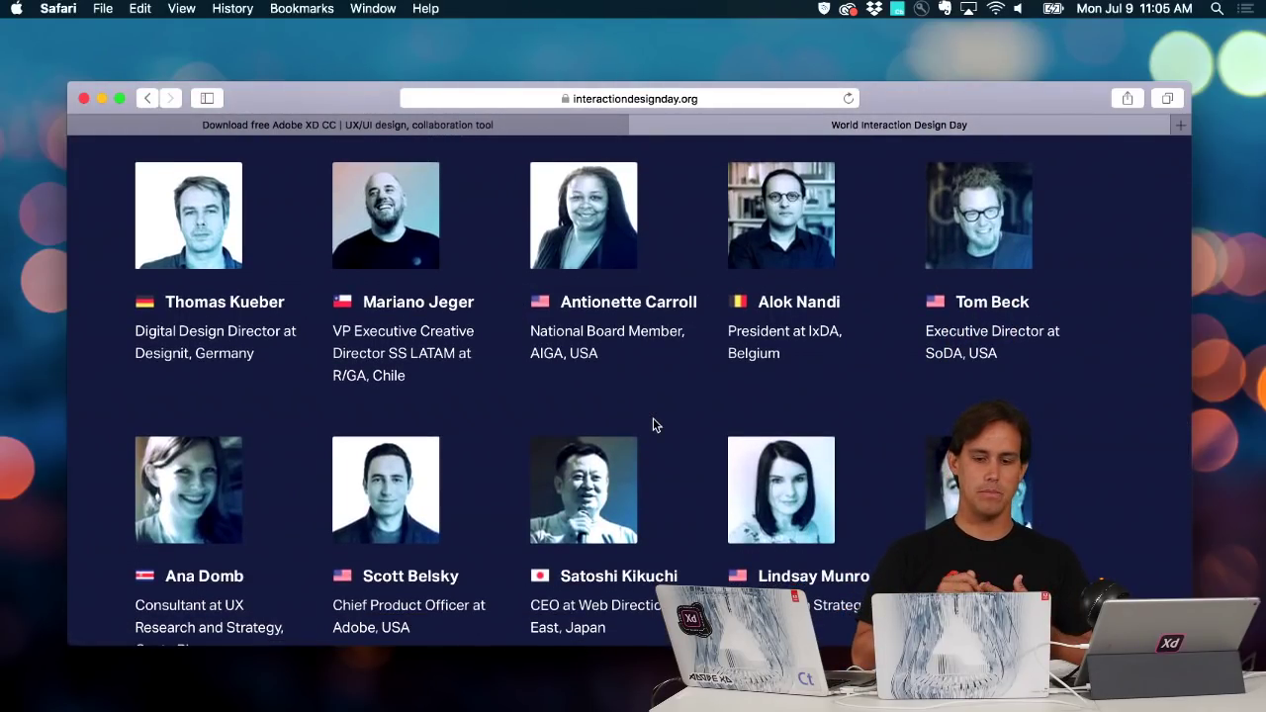
{"action": "scroll", "coordinate": [653, 422], "scroll_direction": "down", "scroll_amount": 4}
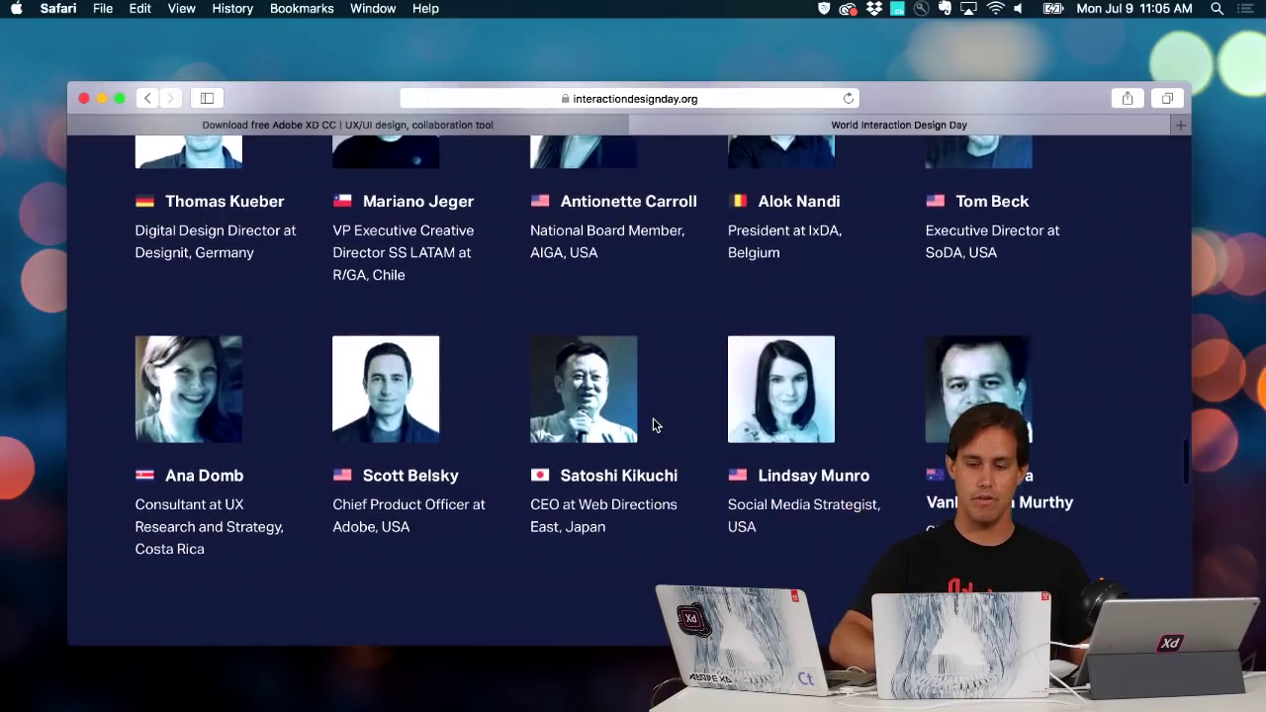
{"action": "scroll", "coordinate": [653, 425], "scroll_direction": "down", "scroll_amount": 6}
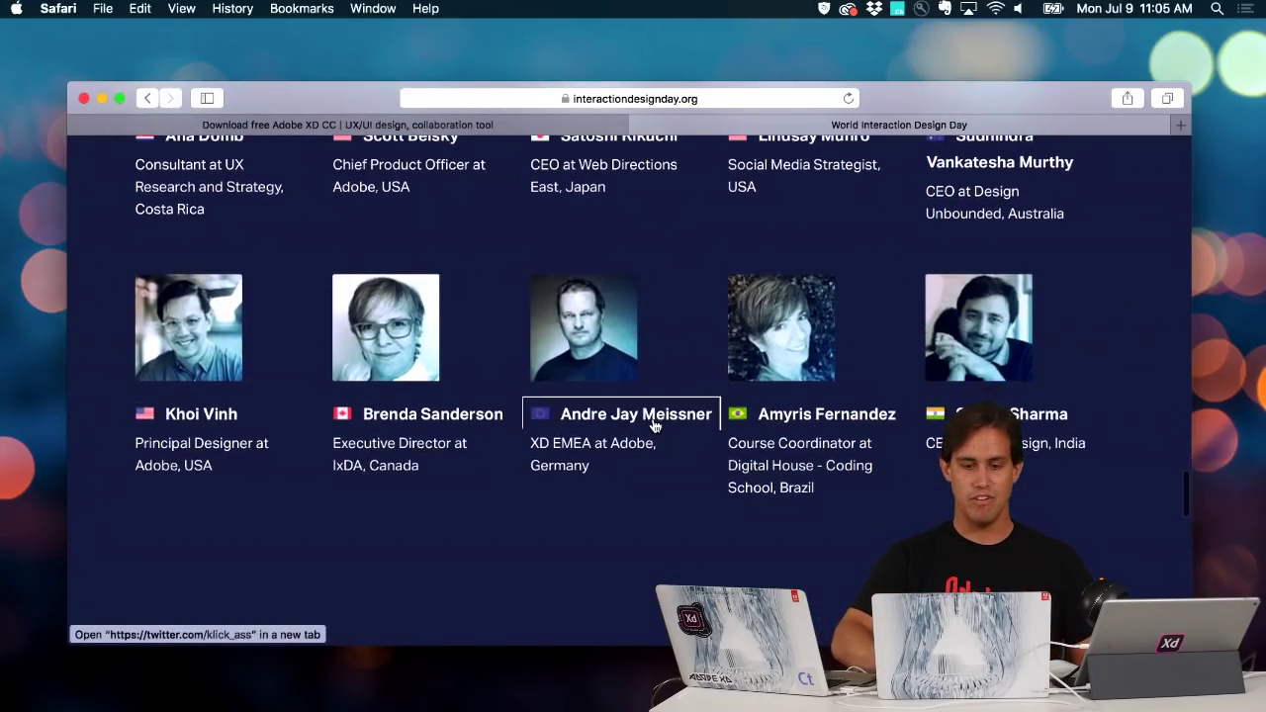
{"action": "scroll", "coordinate": [655, 426], "scroll_direction": "down", "scroll_amount": 7}
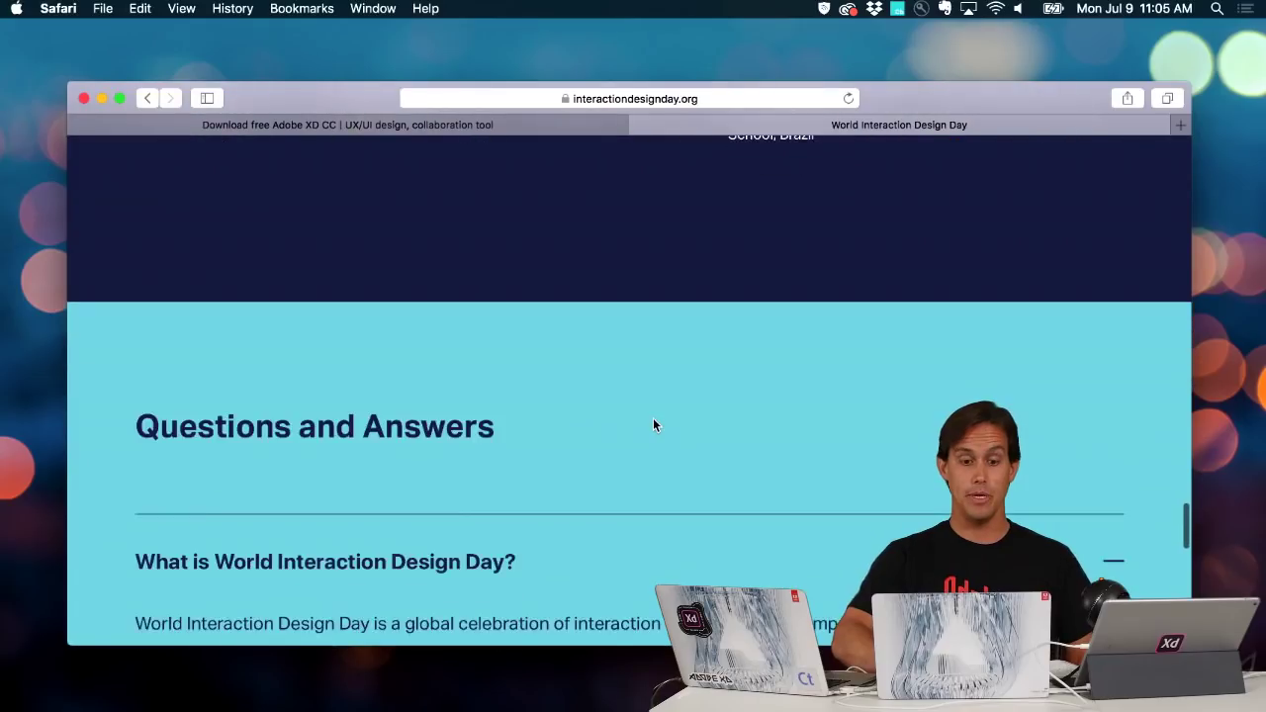
{"action": "scroll", "coordinate": [655, 427], "scroll_direction": "down", "scroll_amount": 14}
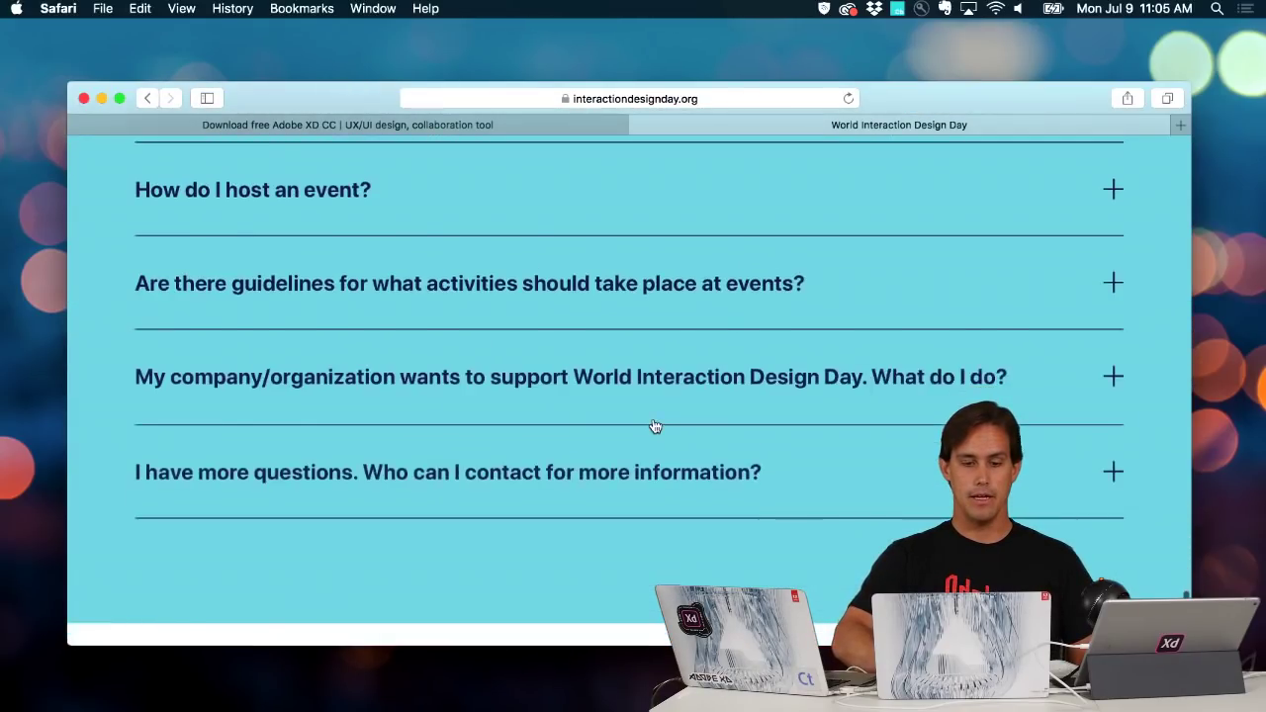
{"action": "scroll", "coordinate": [654, 427], "scroll_direction": "up", "scroll_amount": 8}
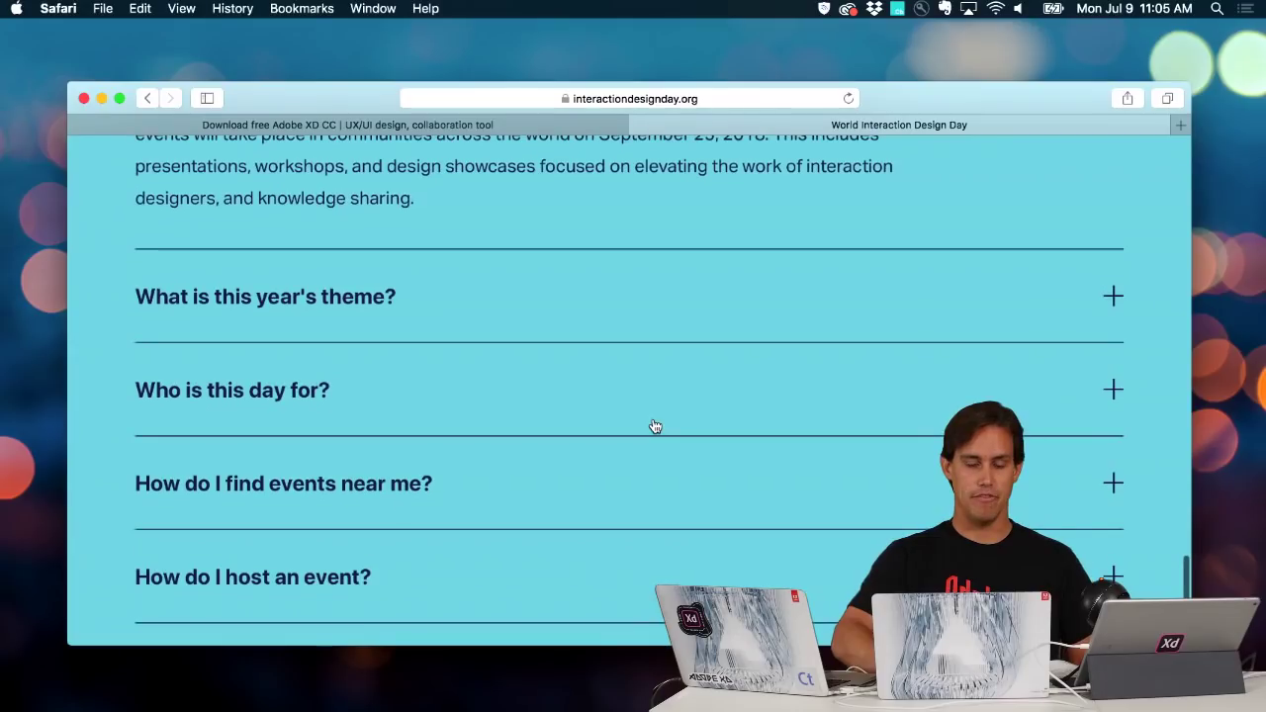
{"action": "scroll", "coordinate": [654, 426], "scroll_direction": "up", "scroll_amount": 1}
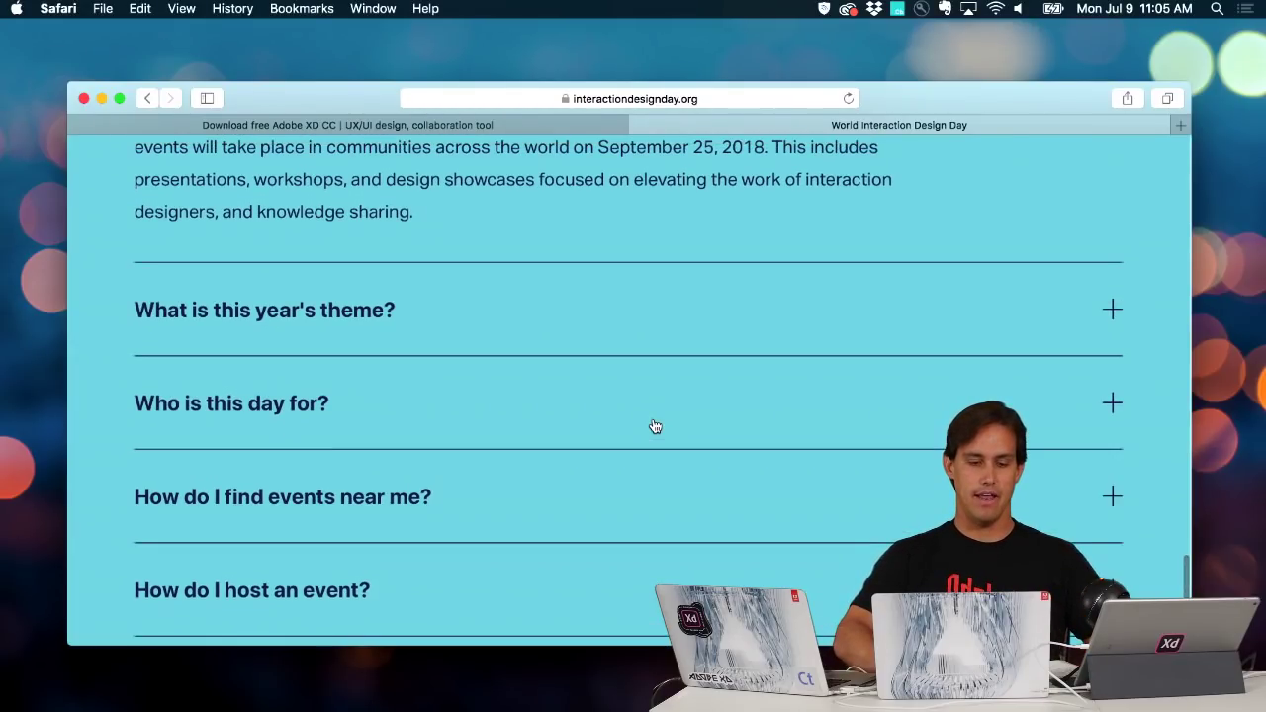
{"action": "scroll", "coordinate": [655, 426], "scroll_direction": "down", "scroll_amount": 1}
{"action": "scroll", "coordinate": [654, 426], "scroll_direction": "up", "scroll_amount": 2}
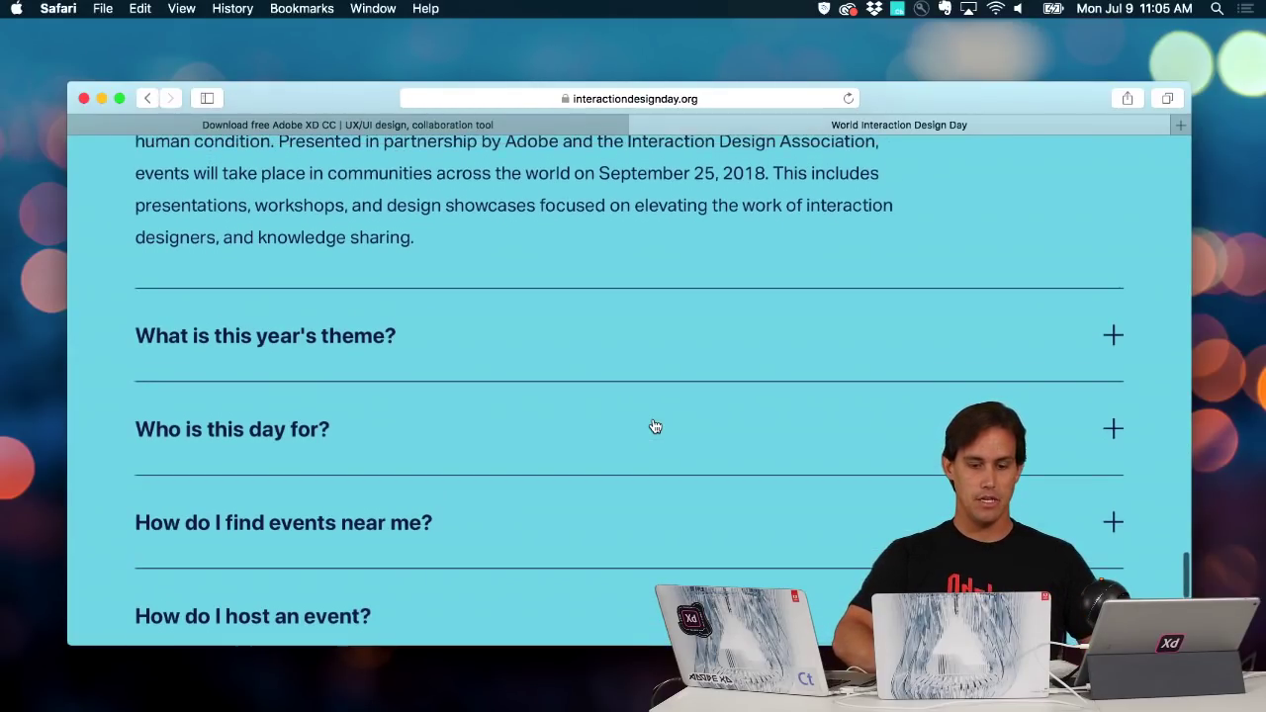
{"action": "scroll", "coordinate": [654, 426], "scroll_direction": "down", "scroll_amount": 2}
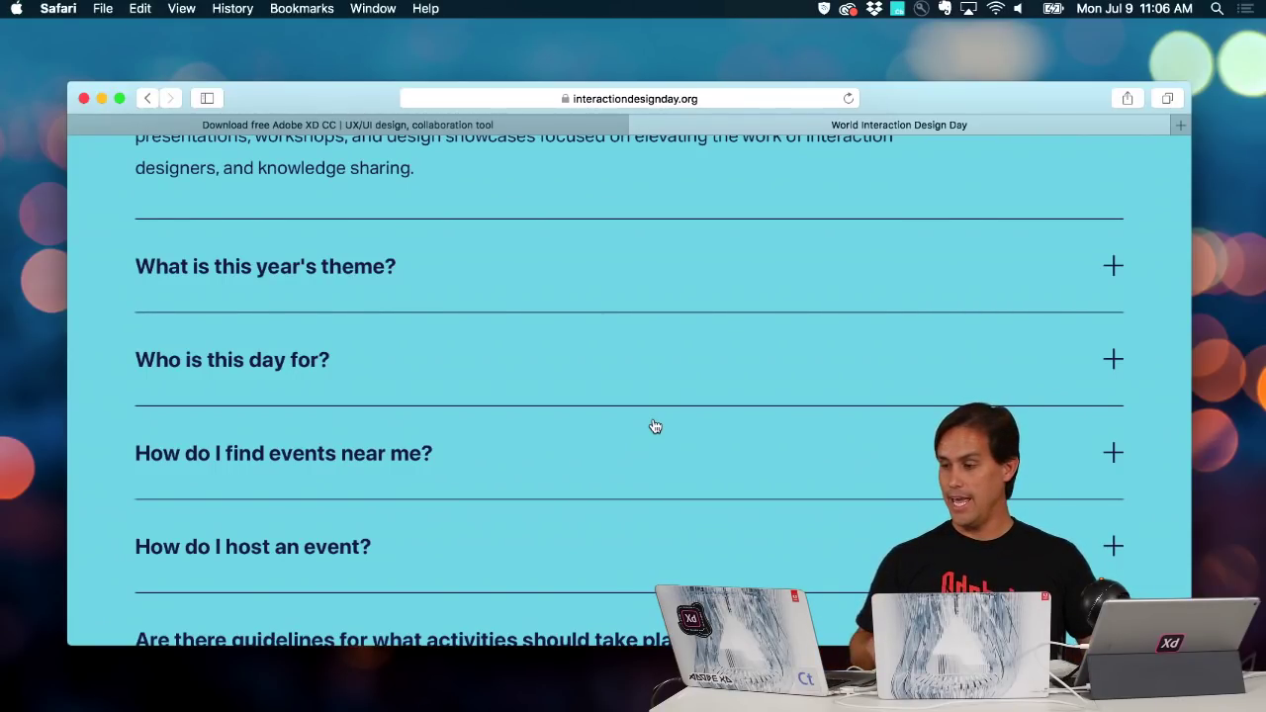
Go to the Adobe XD feedback site at adobexd.uservoice.com in the browser tab that holds the Adobe XD download page
{"action": "left_click", "coordinate": [472, 126]}
{"action": "left_click", "coordinate": [545, 99]}
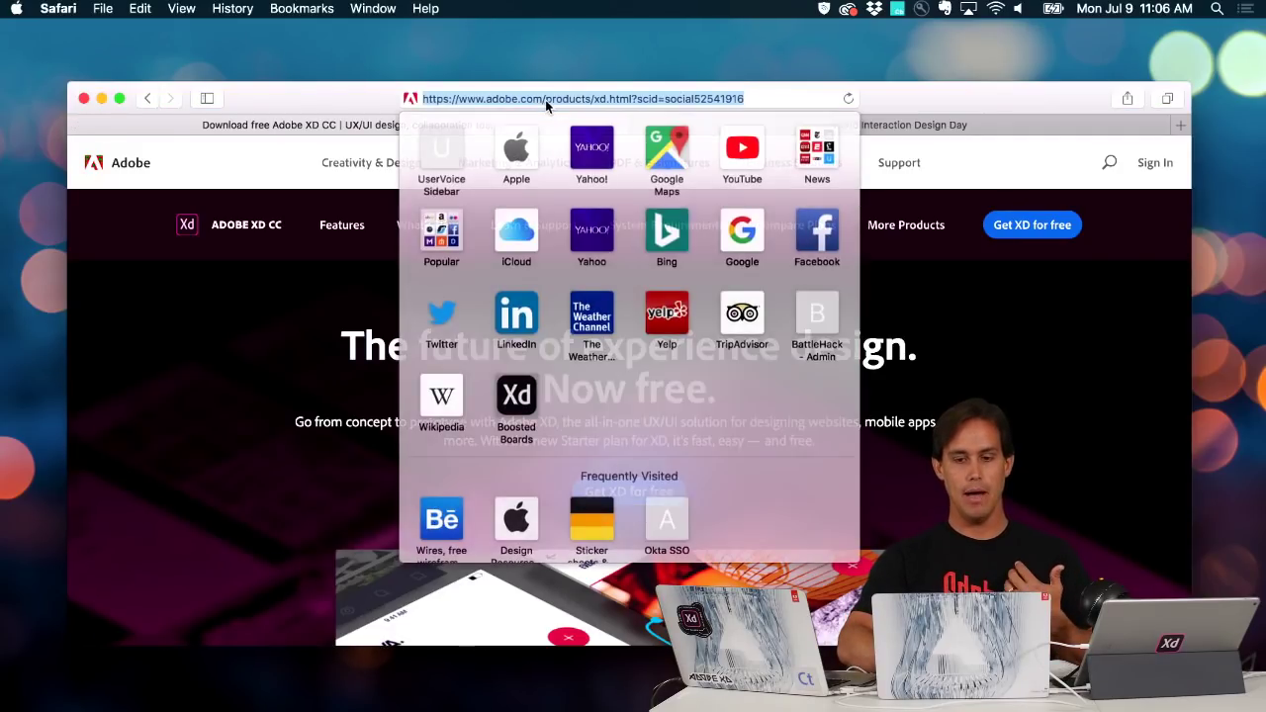
{"action": "type", "text": "adobe"}
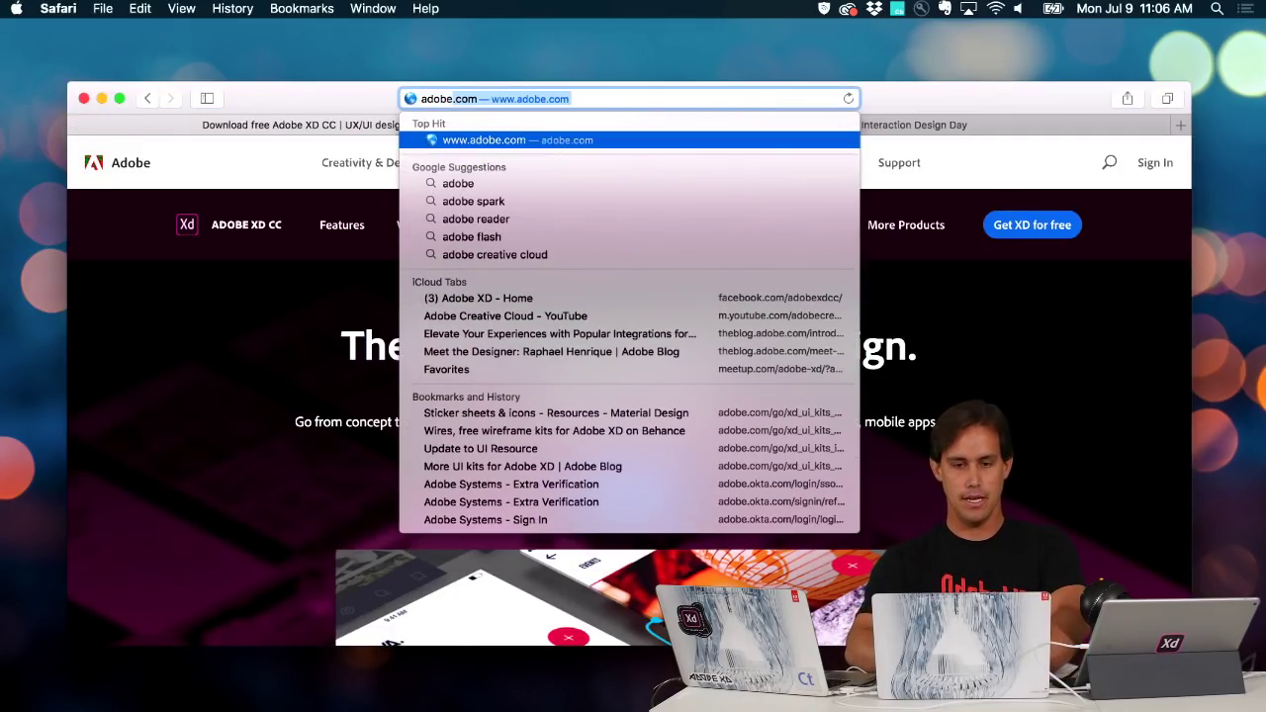
{"action": "type", "text": "xd.us"}
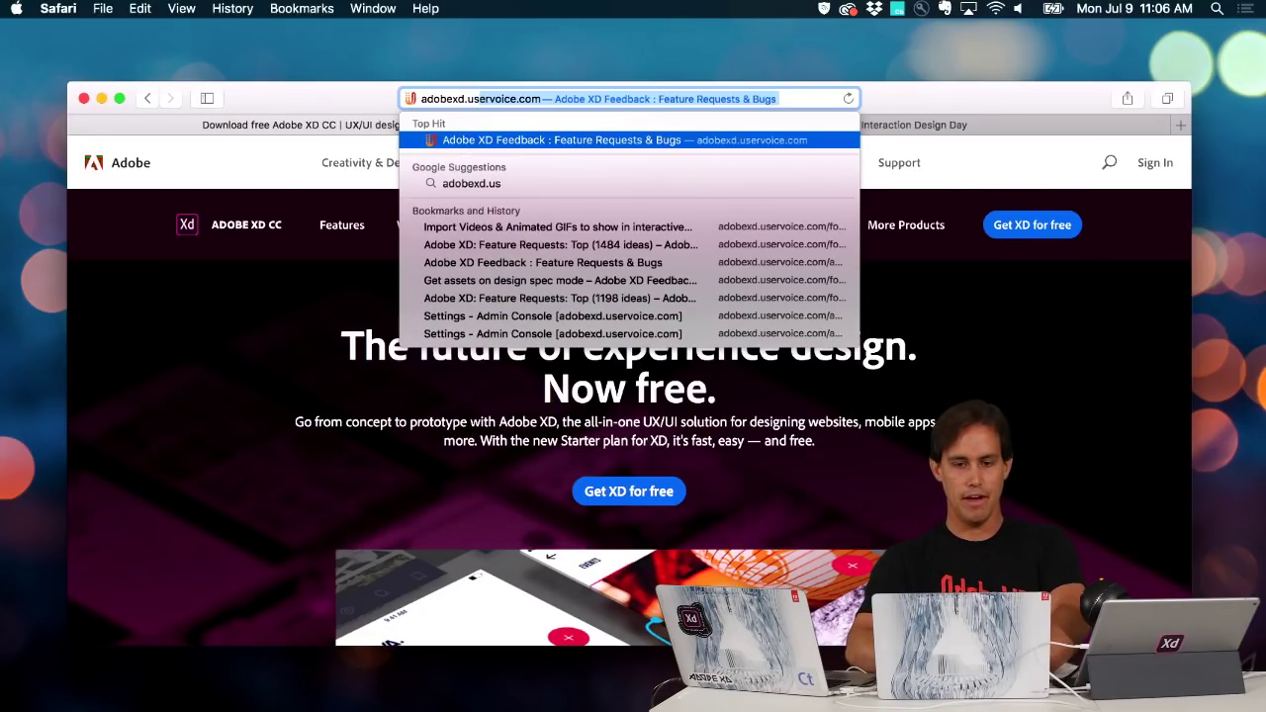
{"action": "key", "text": "Return"}
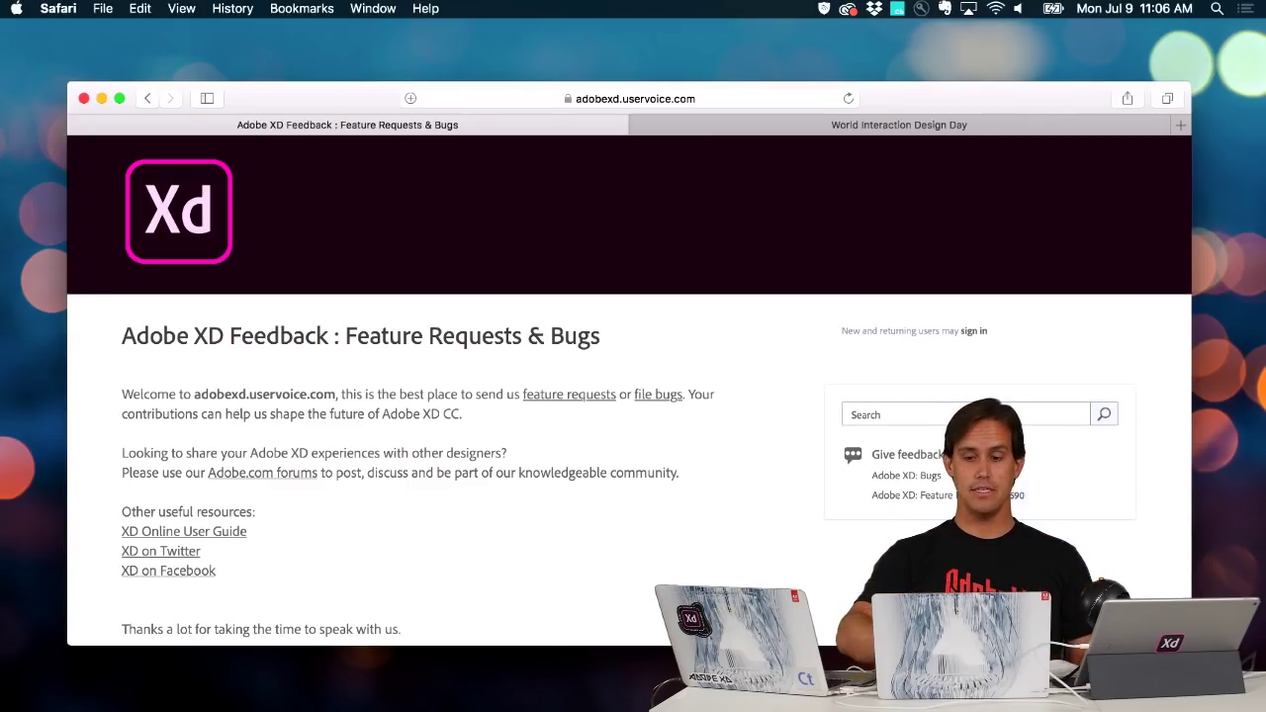
Look over the feedback site's home page and open the Adobe XD: Feature Requests forum
{"action": "scroll", "coordinate": [635, 368], "scroll_direction": "down", "scroll_amount": 3}
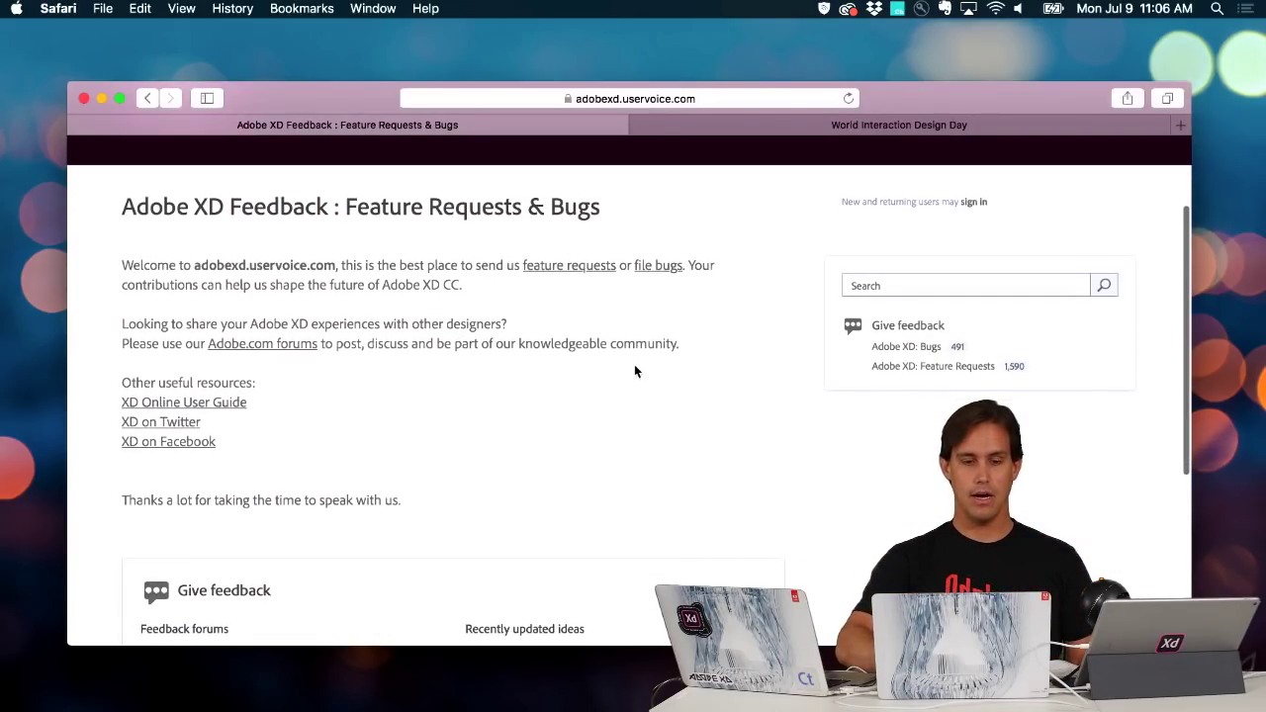
{"action": "scroll", "coordinate": [635, 371], "scroll_direction": "down", "scroll_amount": 1}
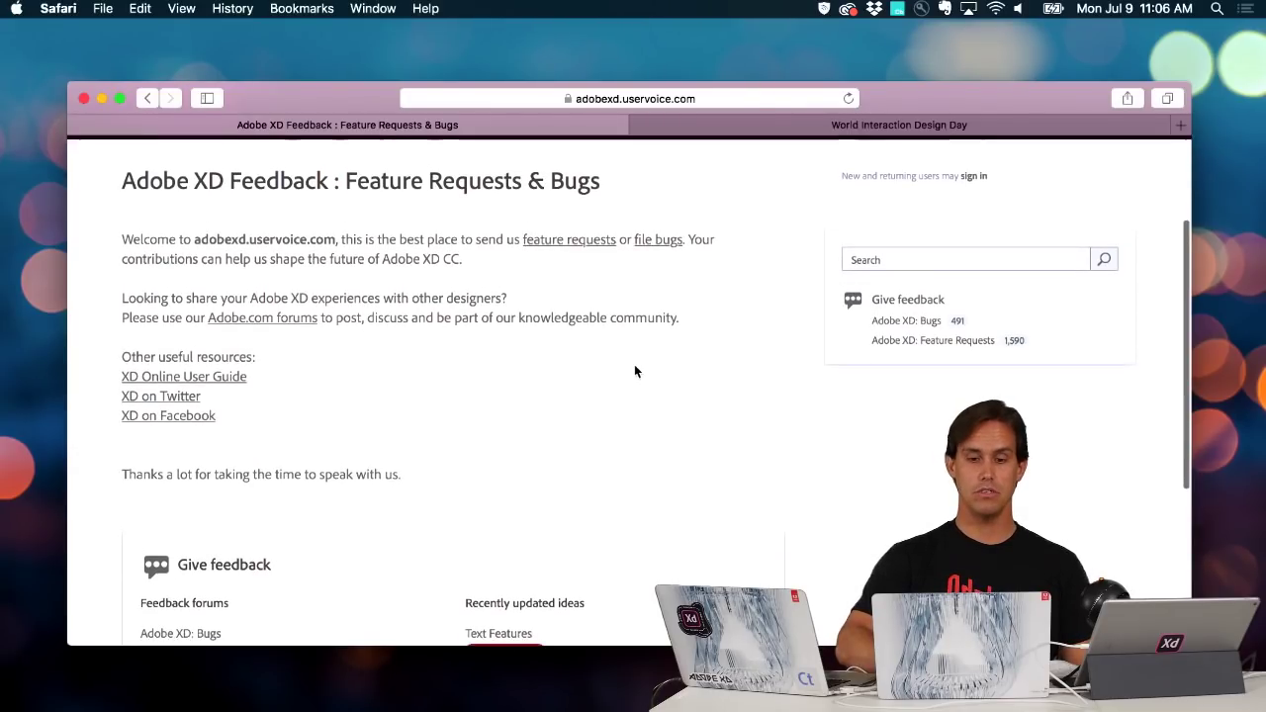
{"action": "scroll", "coordinate": [635, 371], "scroll_direction": "down", "scroll_amount": 2}
{"action": "scroll", "coordinate": [635, 371], "scroll_direction": "down", "scroll_amount": 4}
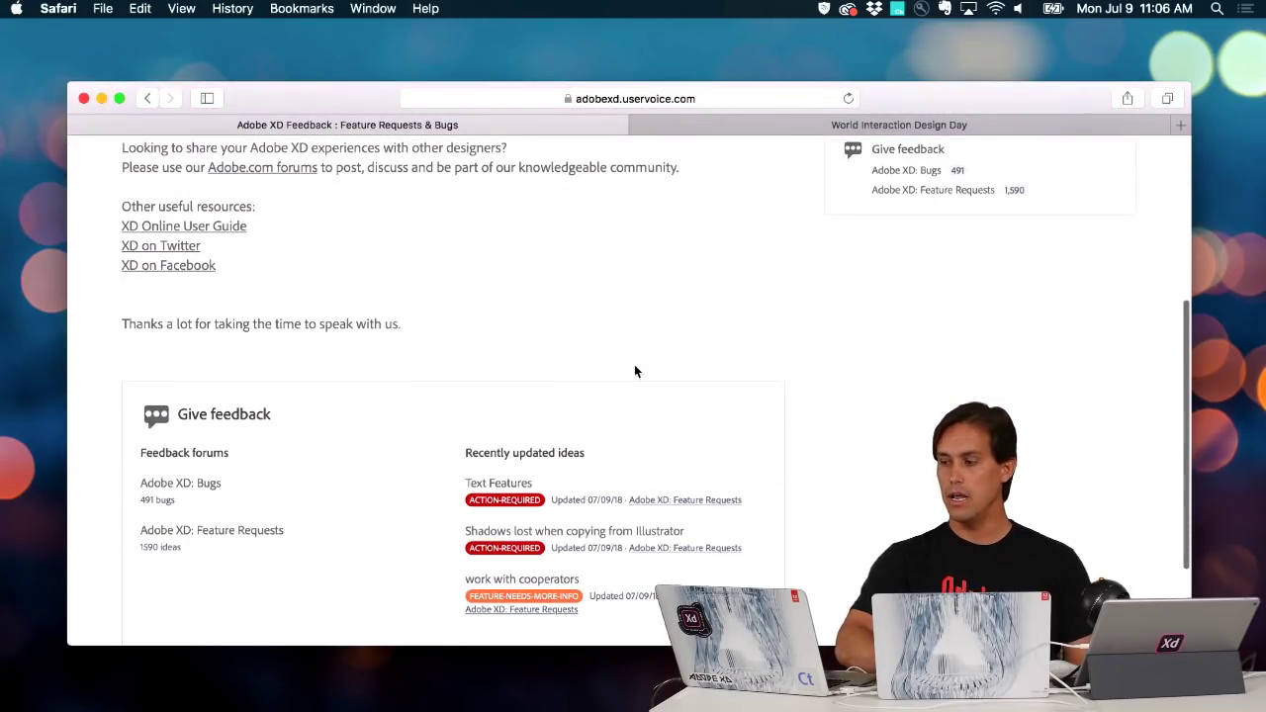
{"action": "scroll", "coordinate": [635, 371], "scroll_direction": "up", "scroll_amount": 3}
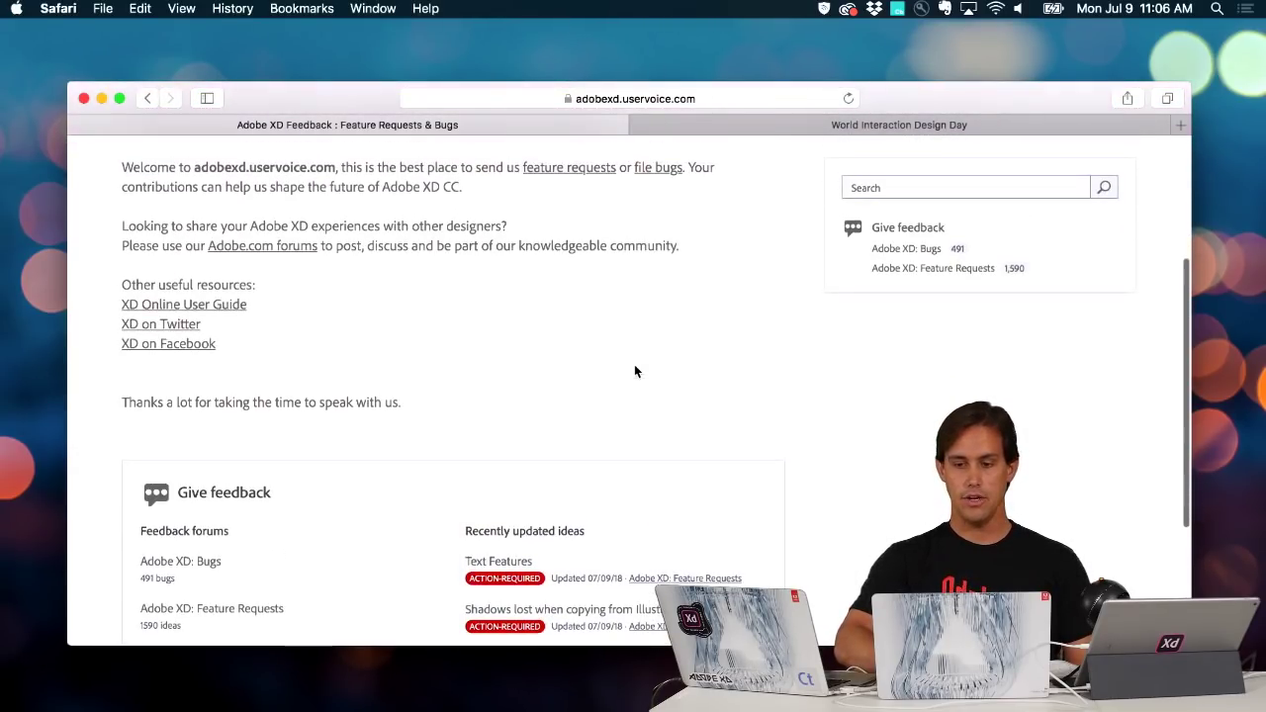
{"action": "left_click", "coordinate": [912, 272]}
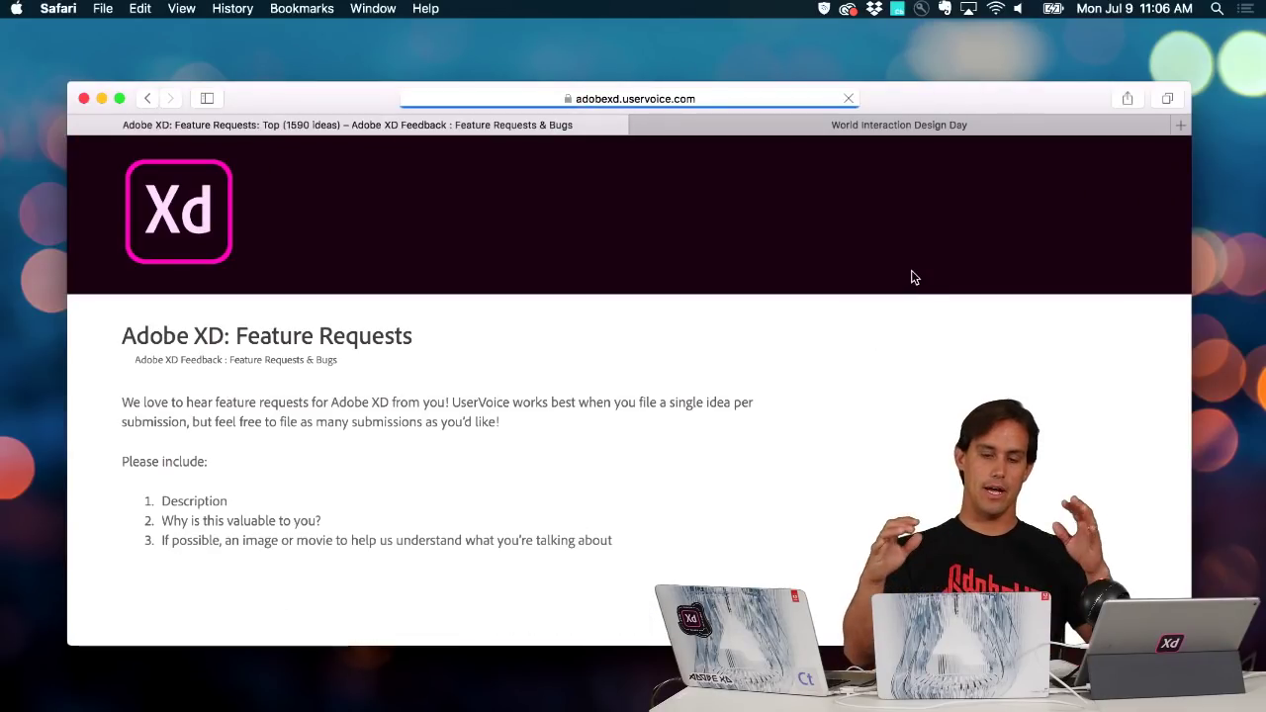
Examine the Adobe XD: Feature Requests forum, including the request form, the idea categories and the top ideas with their vote controls
{"action": "scroll", "coordinate": [836, 407], "scroll_direction": "down", "scroll_amount": 5}
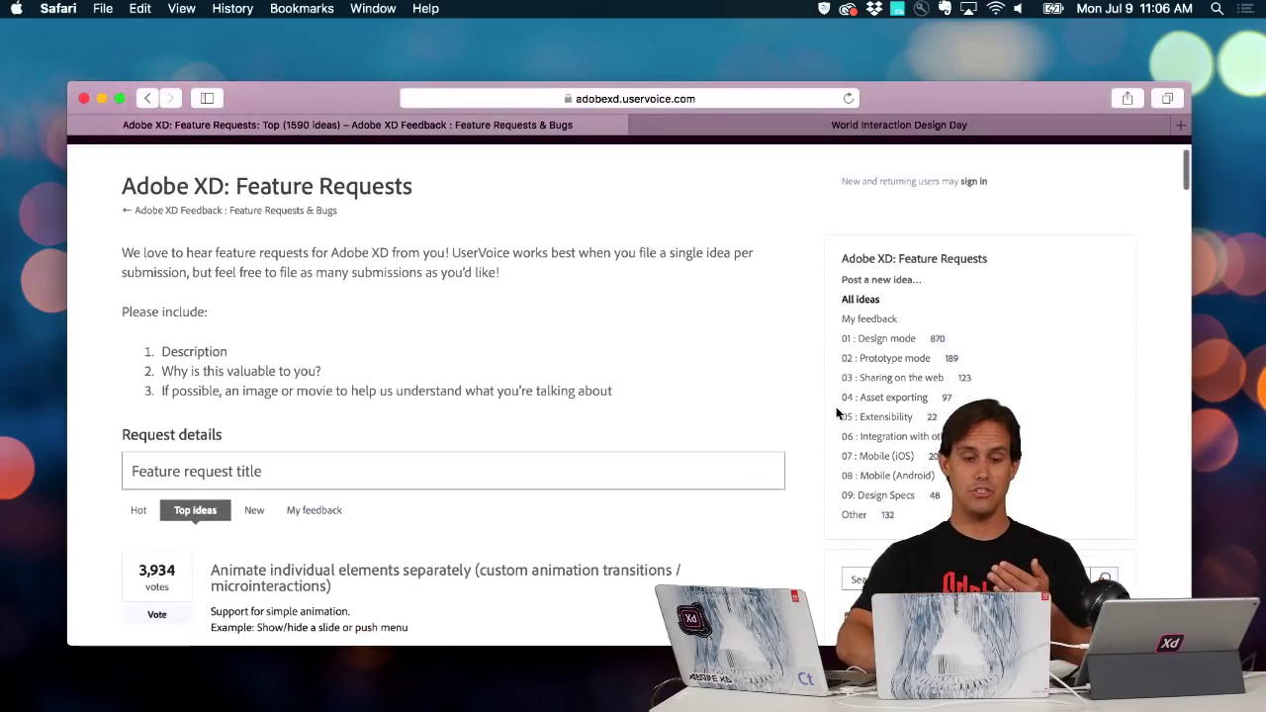
{"action": "scroll", "coordinate": [835, 408], "scroll_direction": "down", "scroll_amount": 2}
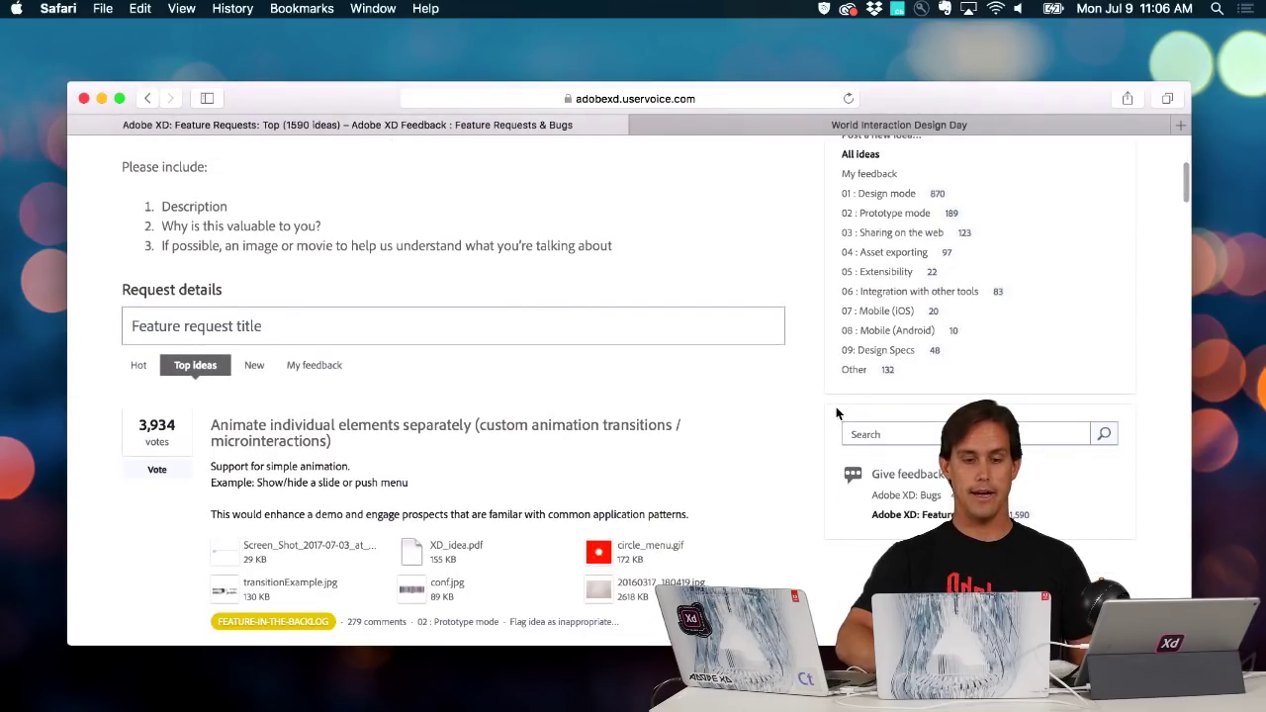
{"action": "scroll", "coordinate": [836, 409], "scroll_direction": "down", "scroll_amount": 2}
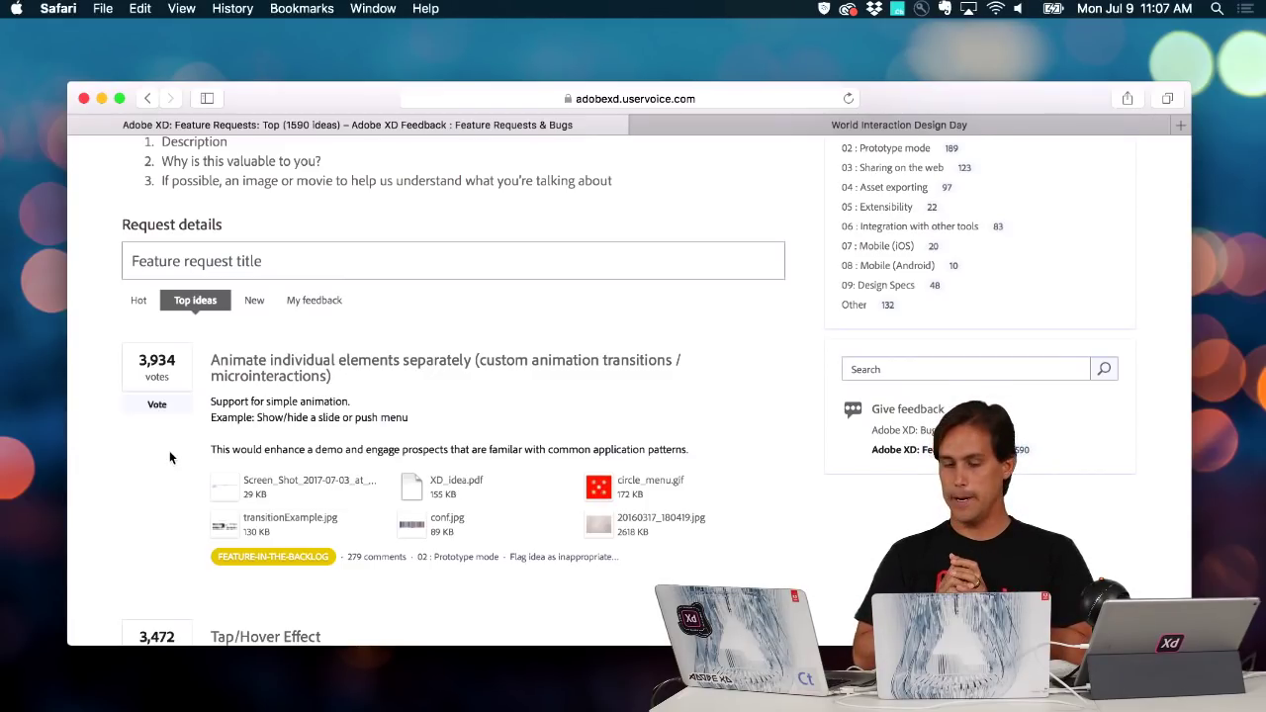
{"action": "scroll", "coordinate": [169, 457], "scroll_direction": "down", "scroll_amount": 5}
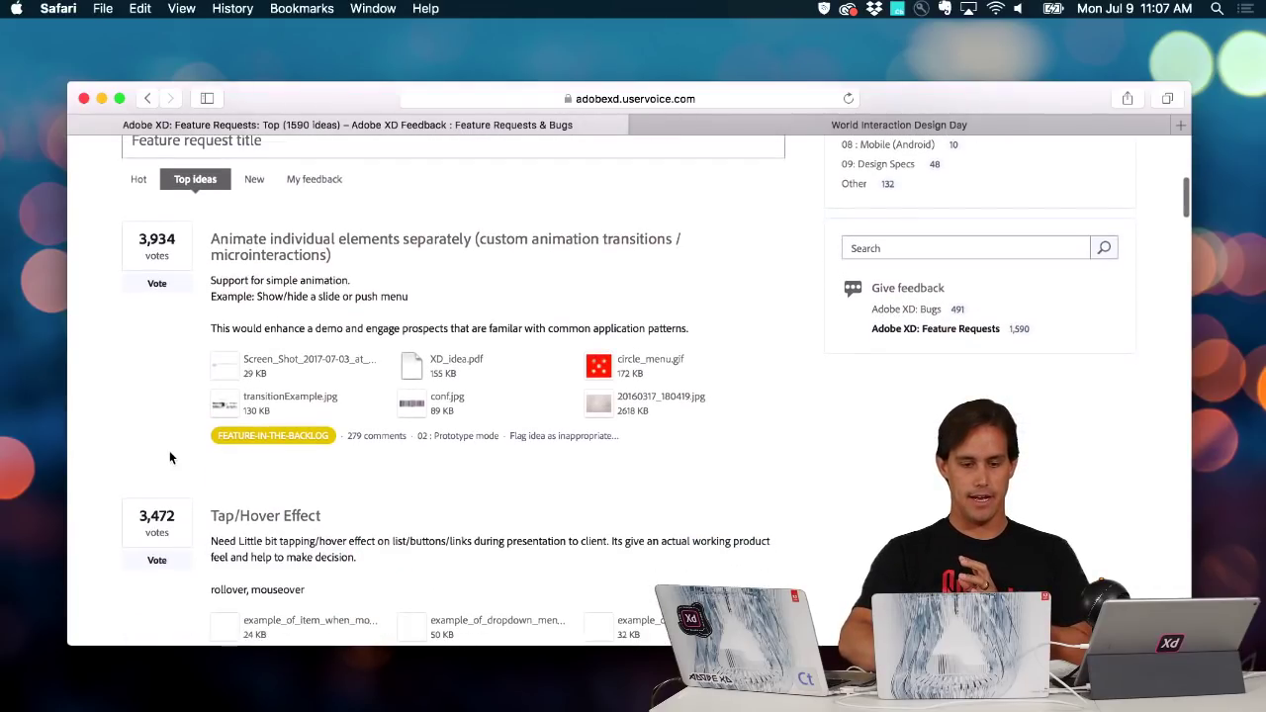
{"action": "scroll", "coordinate": [169, 457], "scroll_direction": "down", "scroll_amount": 6}
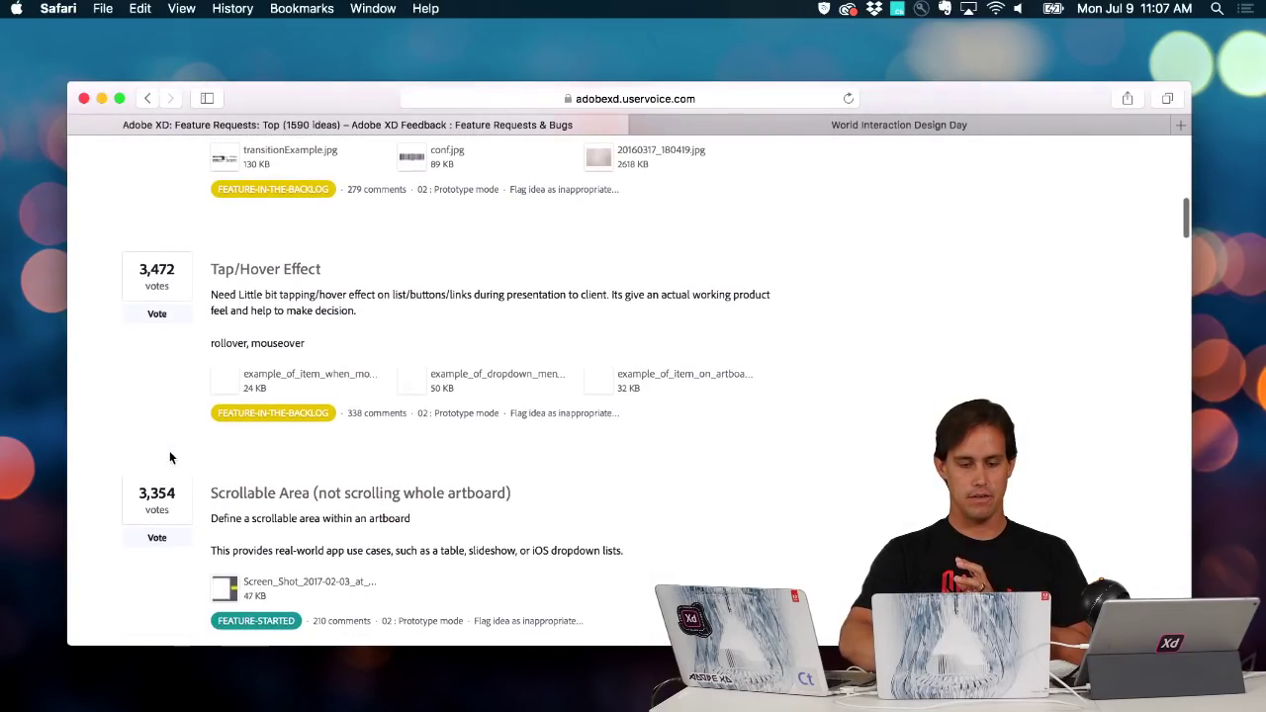
{"action": "scroll", "coordinate": [169, 457], "scroll_direction": "up", "scroll_amount": 12}
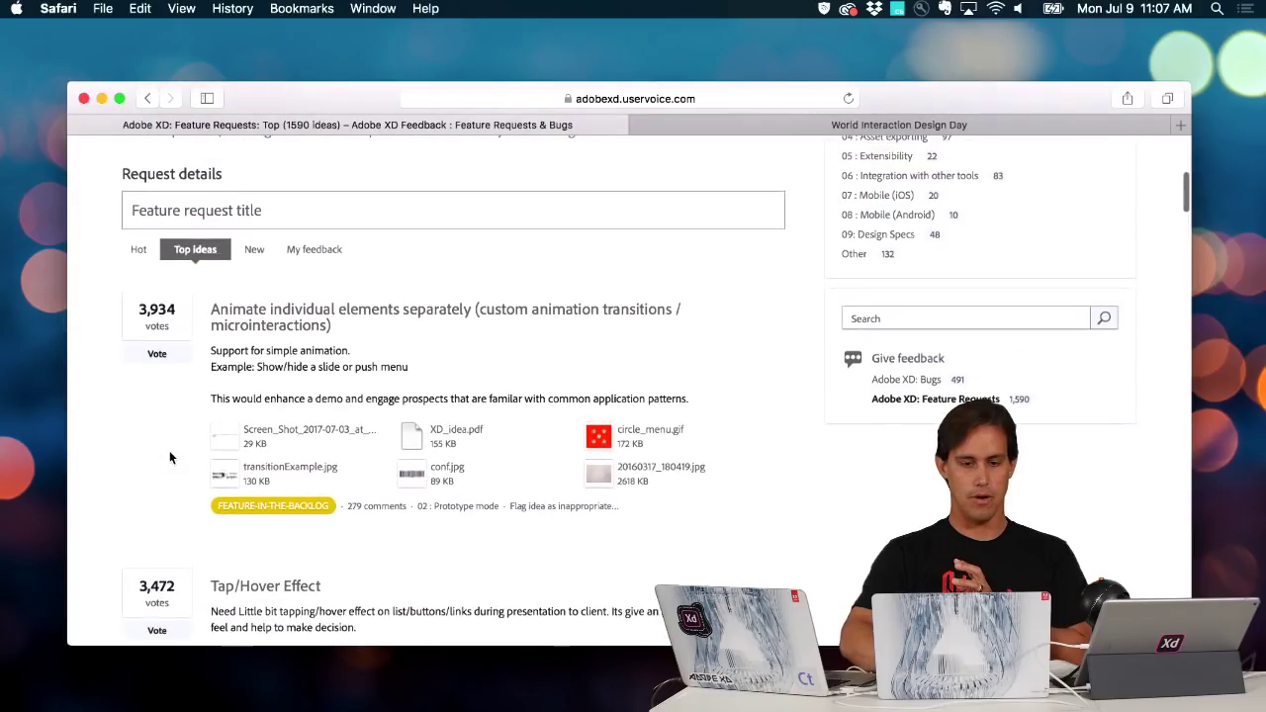
{"action": "scroll", "coordinate": [169, 457], "scroll_direction": "down", "scroll_amount": 1}
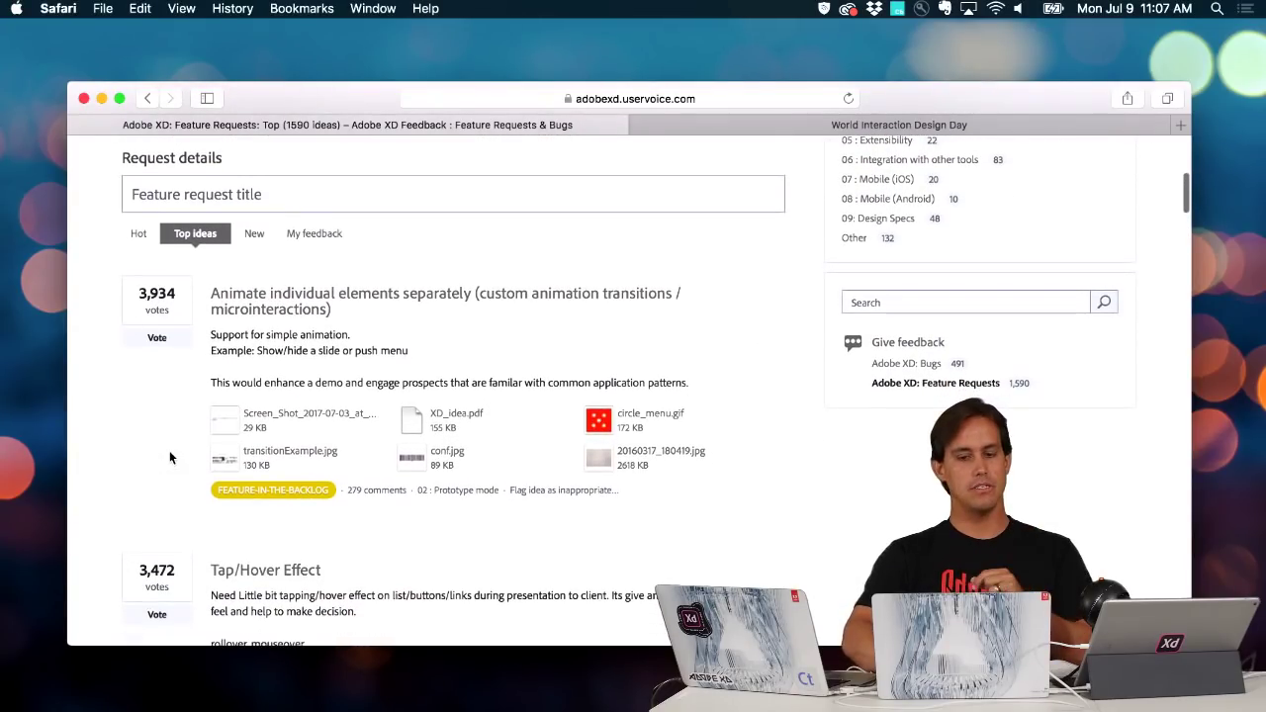
{"action": "scroll", "coordinate": [169, 456], "scroll_direction": "down", "scroll_amount": 1}
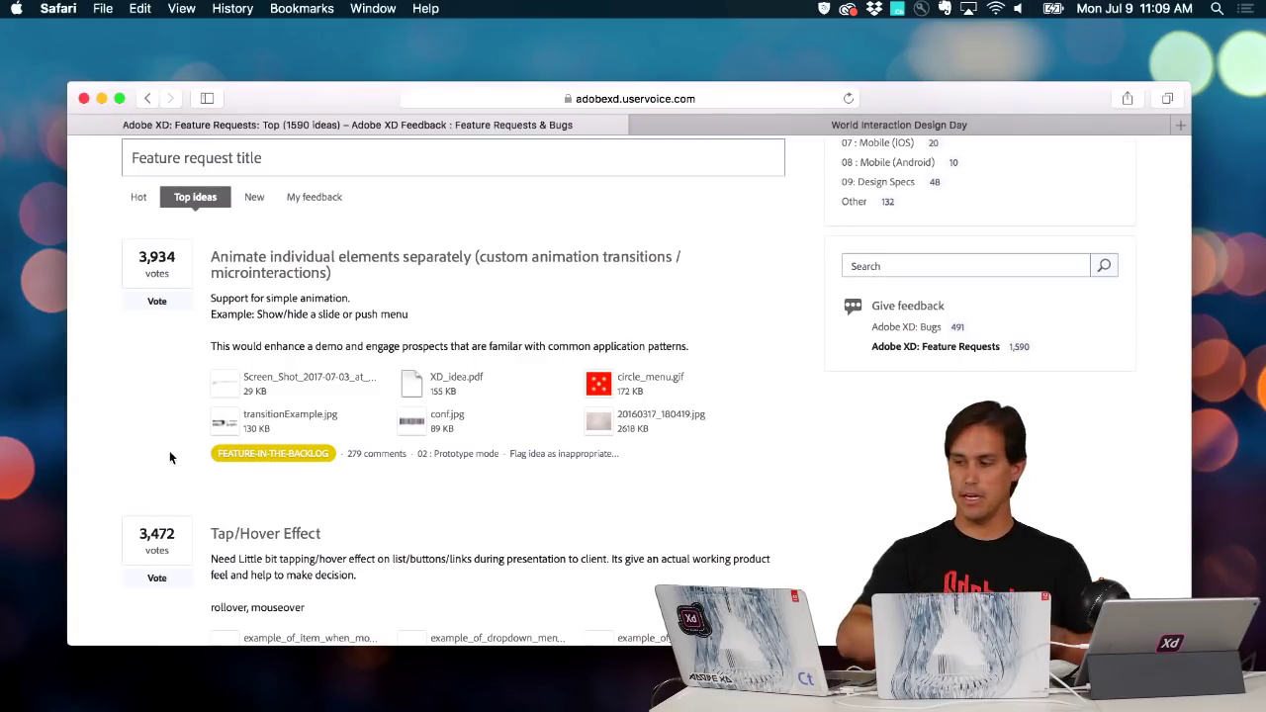
Switch to Adobe XD, open the Creative Cloud Libraries and move their window away from the artboards
{"action": "key", "text": "ctrl+Left"}
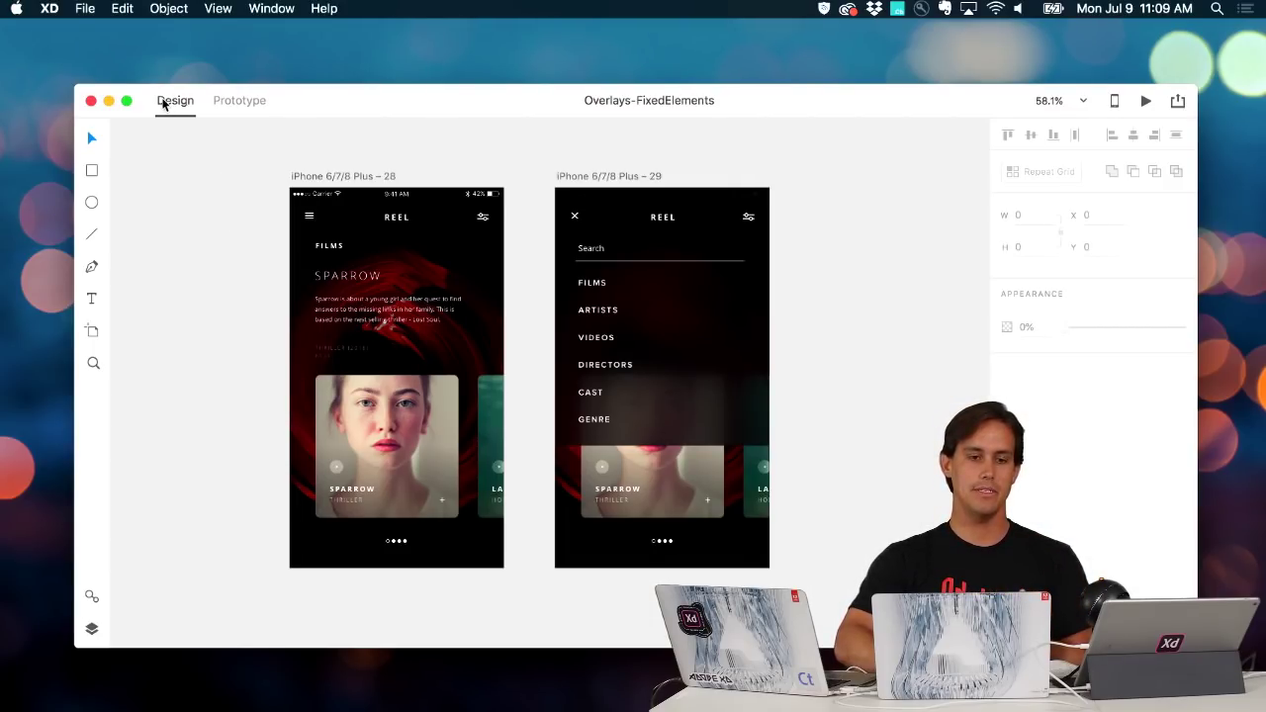
{"action": "left_click", "coordinate": [87, 10]}
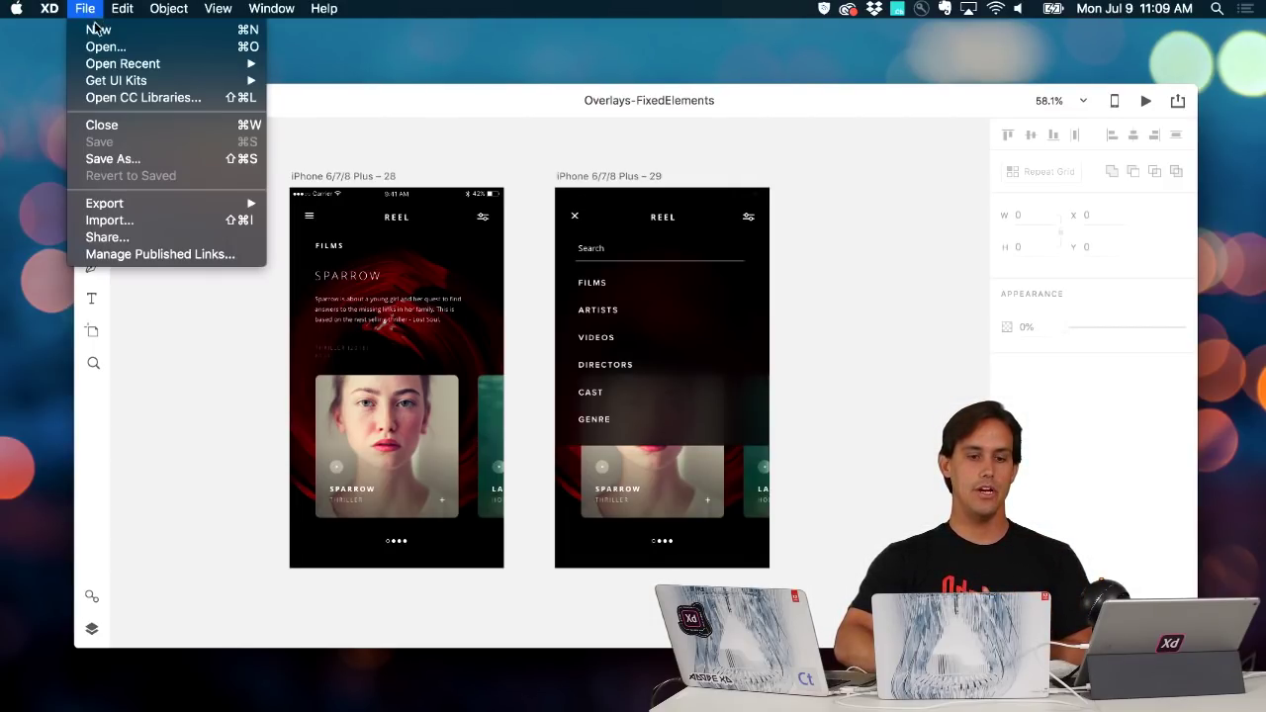
{"action": "left_click", "coordinate": [123, 98]}
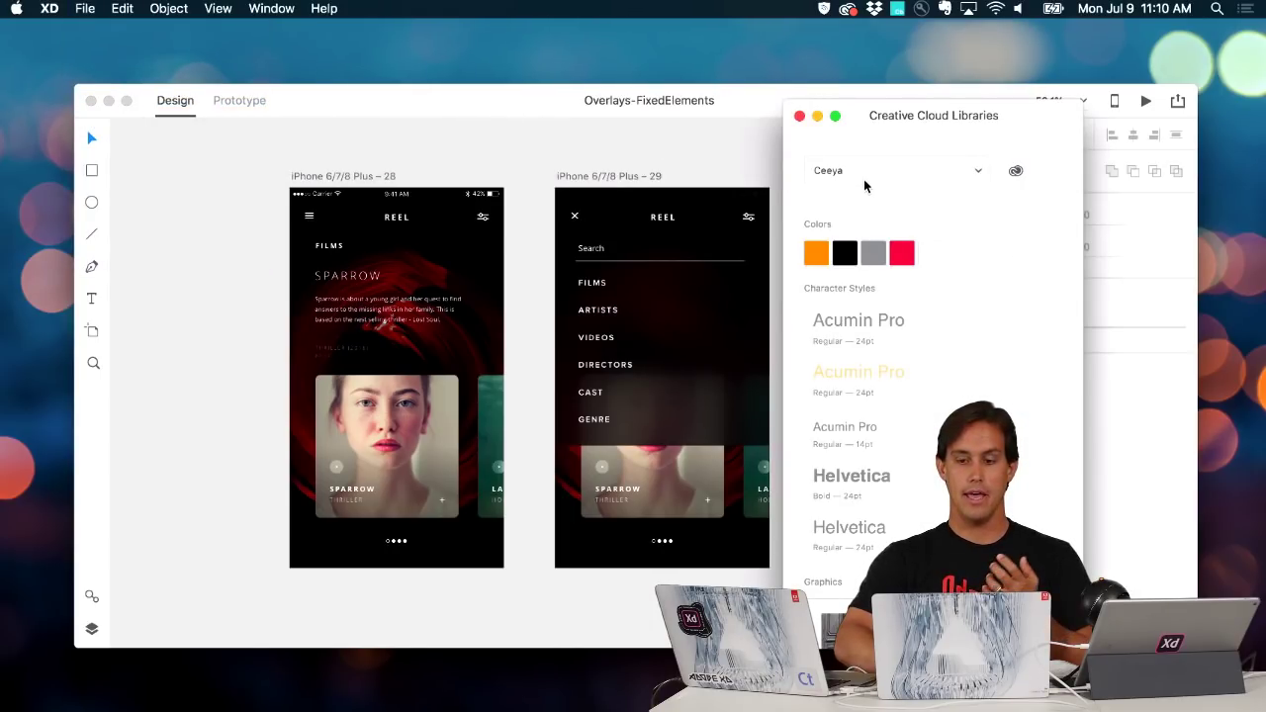
{"action": "left_click_drag", "start_coordinate": [887, 119], "coordinate": [919, 81]}
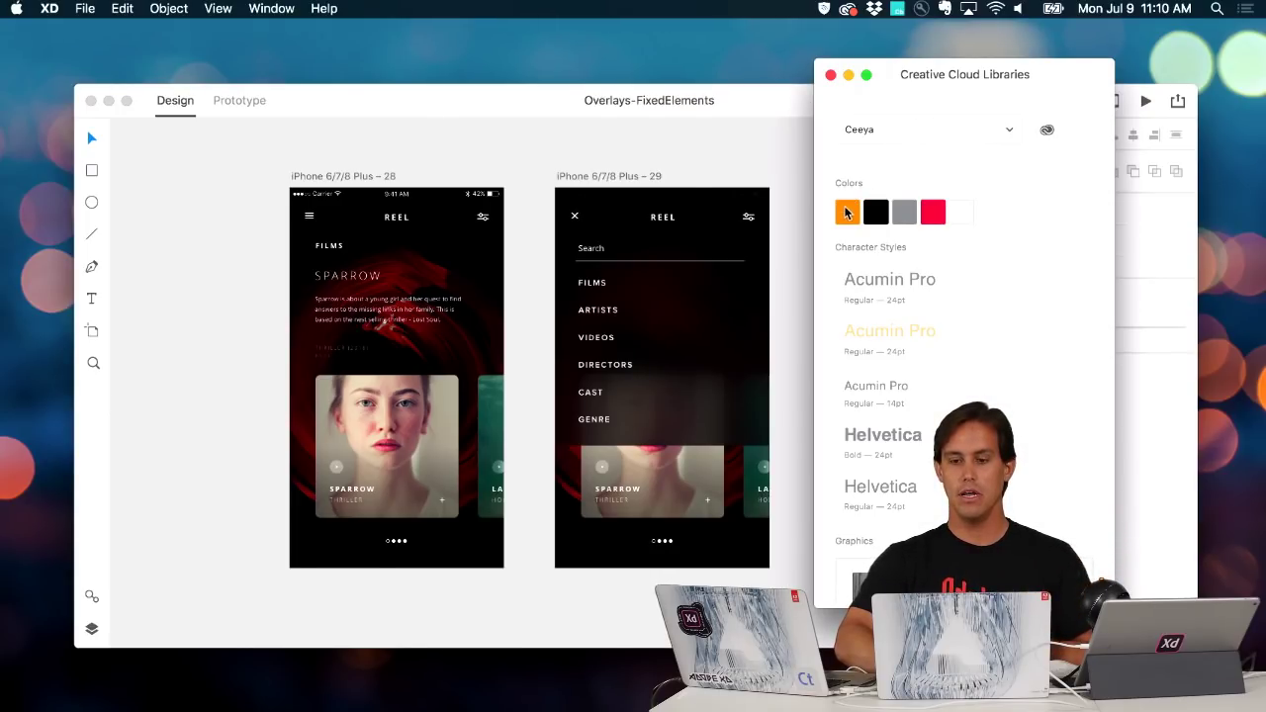
Place the yellow car graphic from the Ceeya library on an empty area of the canvas above the Overlays artboards
{"action": "scroll", "coordinate": [893, 249], "scroll_direction": "down", "scroll_amount": 5}
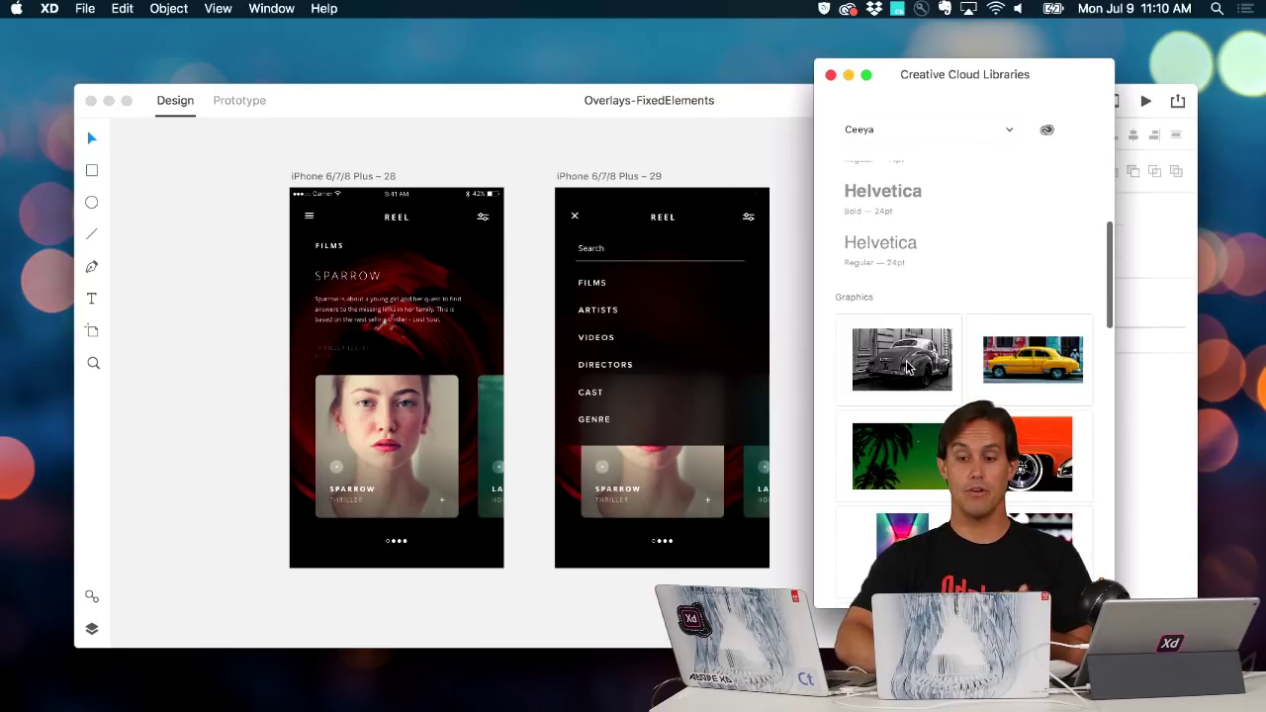
{"action": "scroll", "coordinate": [907, 367], "scroll_direction": "down", "scroll_amount": 2}
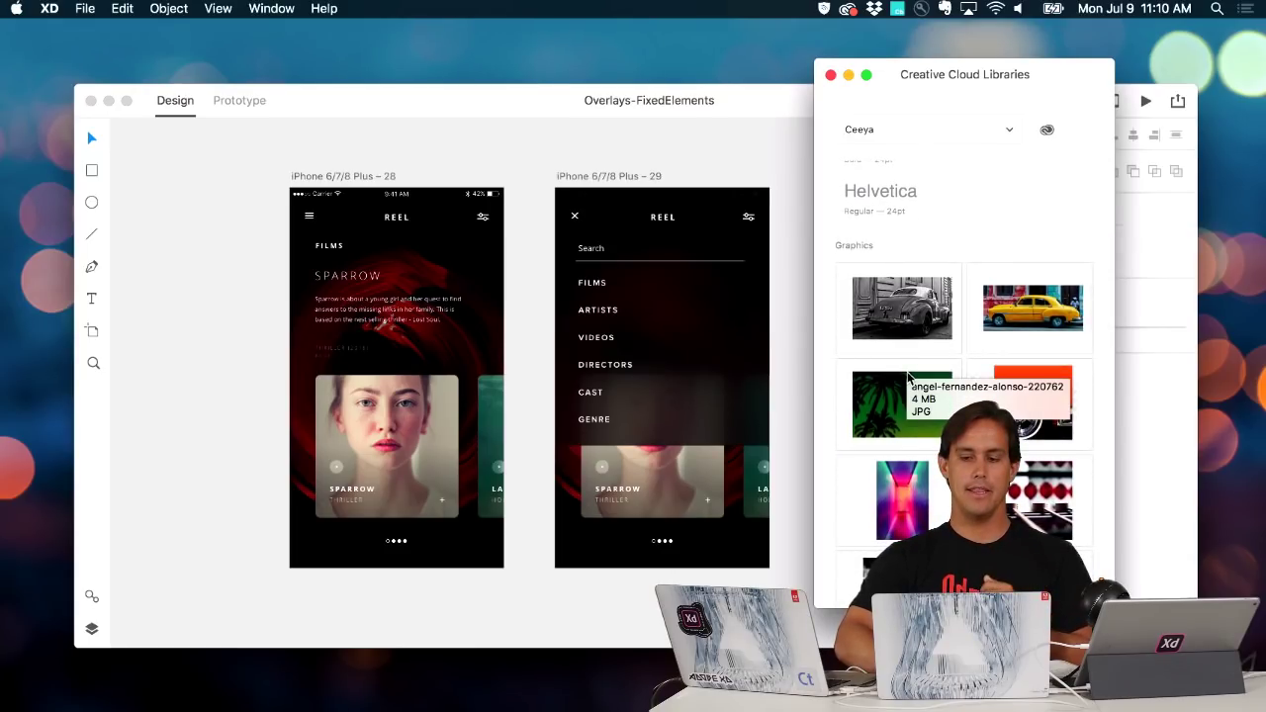
{"action": "scroll", "coordinate": [908, 376], "scroll_direction": "up", "scroll_amount": 2}
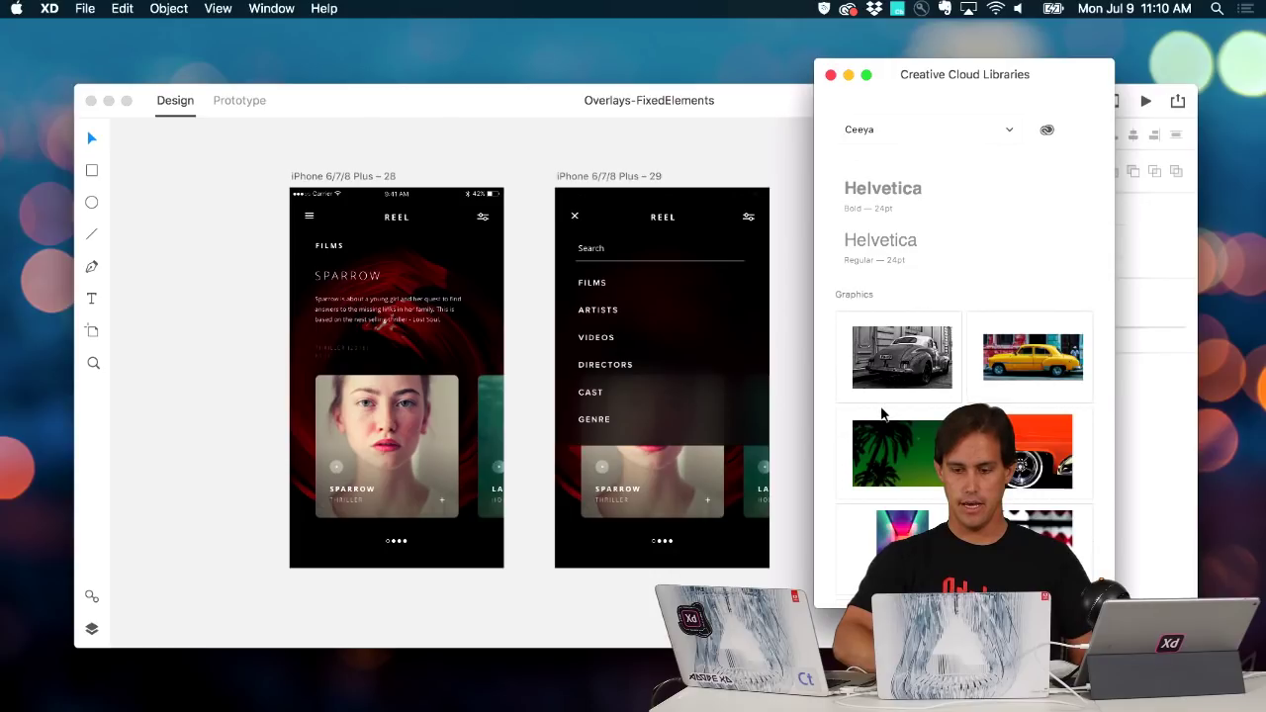
{"action": "scroll", "coordinate": [883, 415], "scroll_direction": "down", "scroll_amount": 1}
{"action": "scroll", "coordinate": [883, 415], "scroll_direction": "down", "scroll_amount": 3}
{"action": "scroll", "coordinate": [884, 416], "scroll_direction": "up", "scroll_amount": 2}
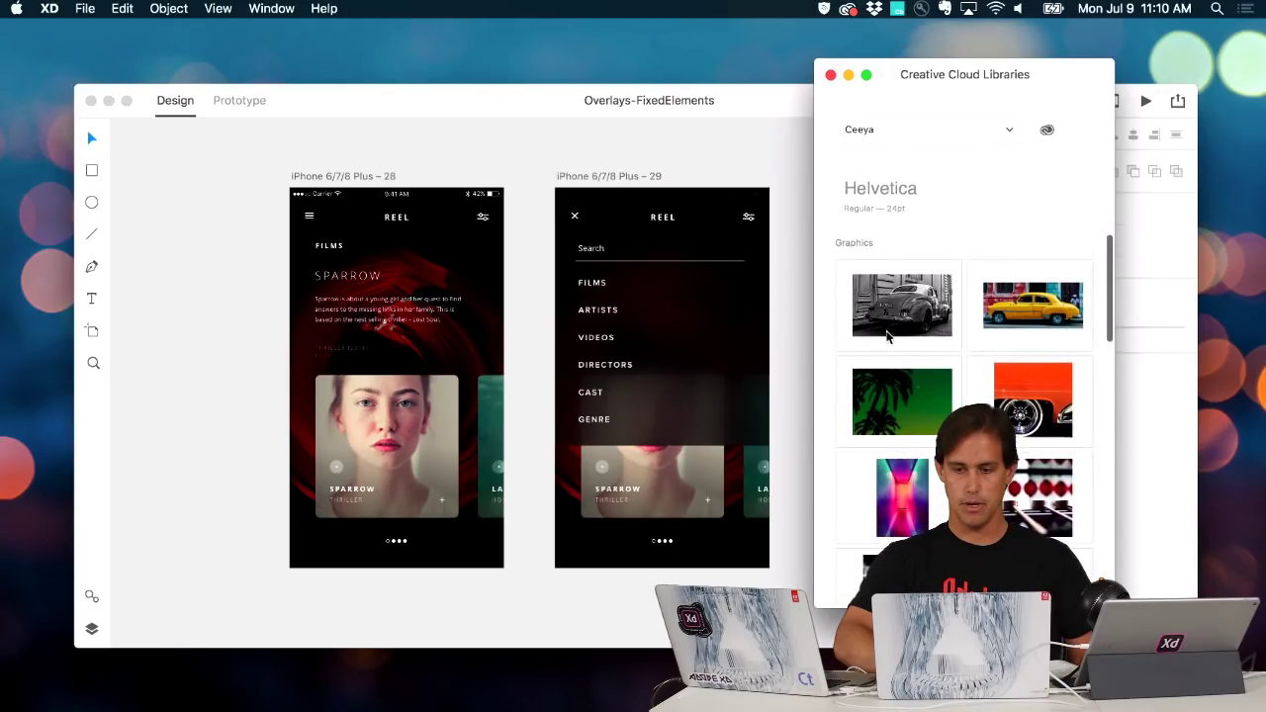
{"action": "left_click", "coordinate": [1015, 309]}
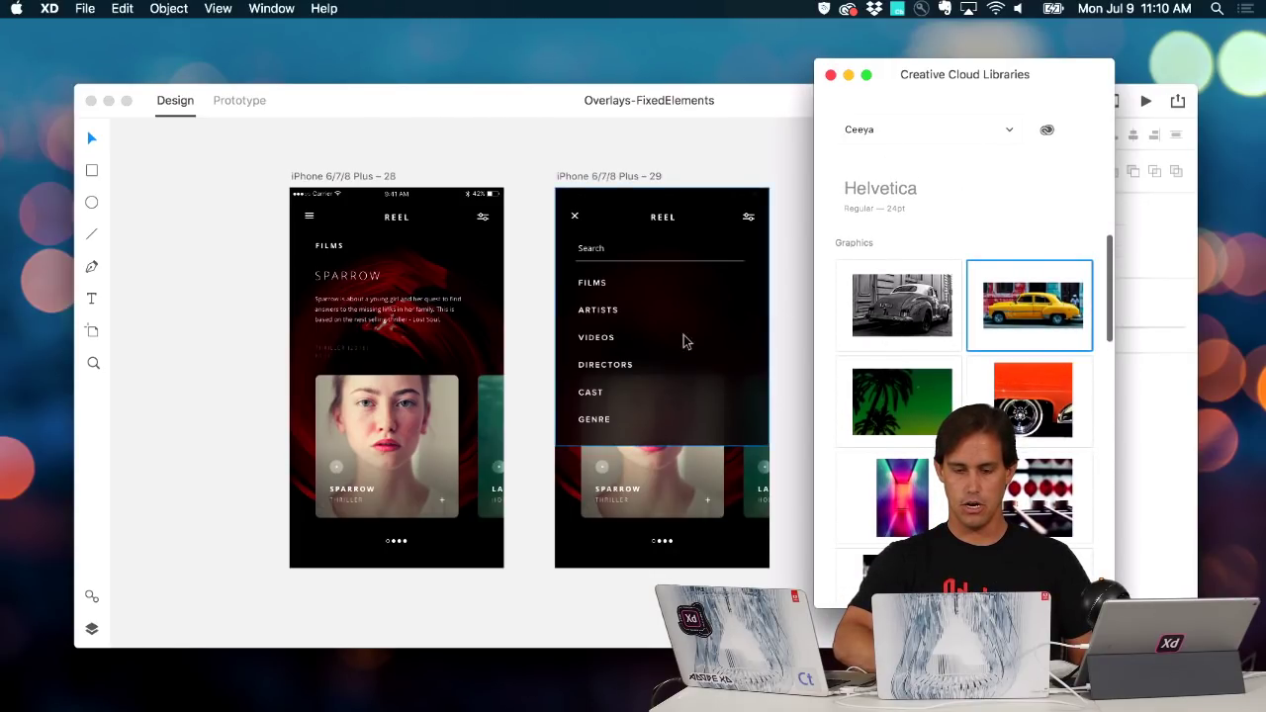
{"action": "scroll", "coordinate": [643, 353], "scroll_direction": "up", "scroll_amount": 3}
{"action": "scroll", "coordinate": [643, 353], "scroll_direction": "up", "scroll_amount": 5}
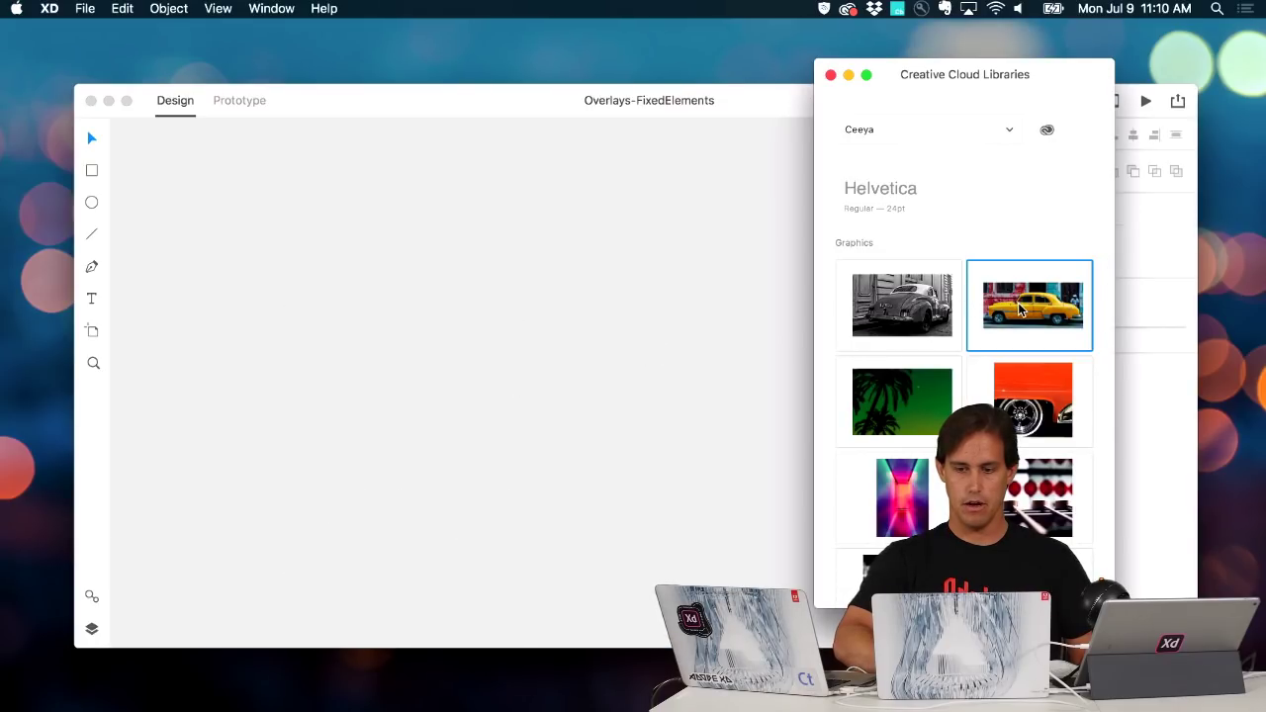
{"action": "left_click_drag", "start_coordinate": [1019, 303], "coordinate": [277, 244]}
{"action": "scroll", "coordinate": [574, 368], "scroll_direction": "down", "scroll_amount": 10}
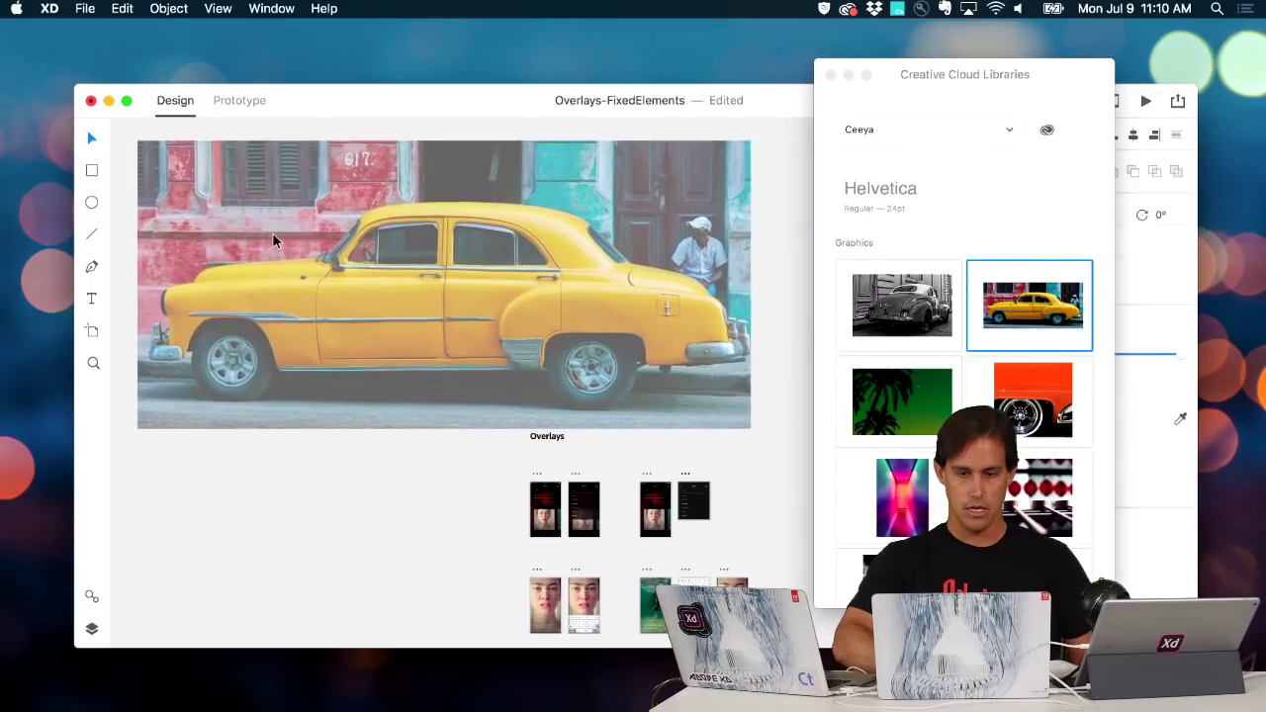
Scale down the placed yellow car image and reposition it in the empty canvas area
{"action": "left_click_drag", "start_coordinate": [708, 408], "coordinate": [415, 272]}
{"action": "left_click_drag", "start_coordinate": [296, 225], "coordinate": [547, 280]}
{"action": "scroll", "coordinate": [547, 280], "scroll_direction": "up", "scroll_amount": 5}
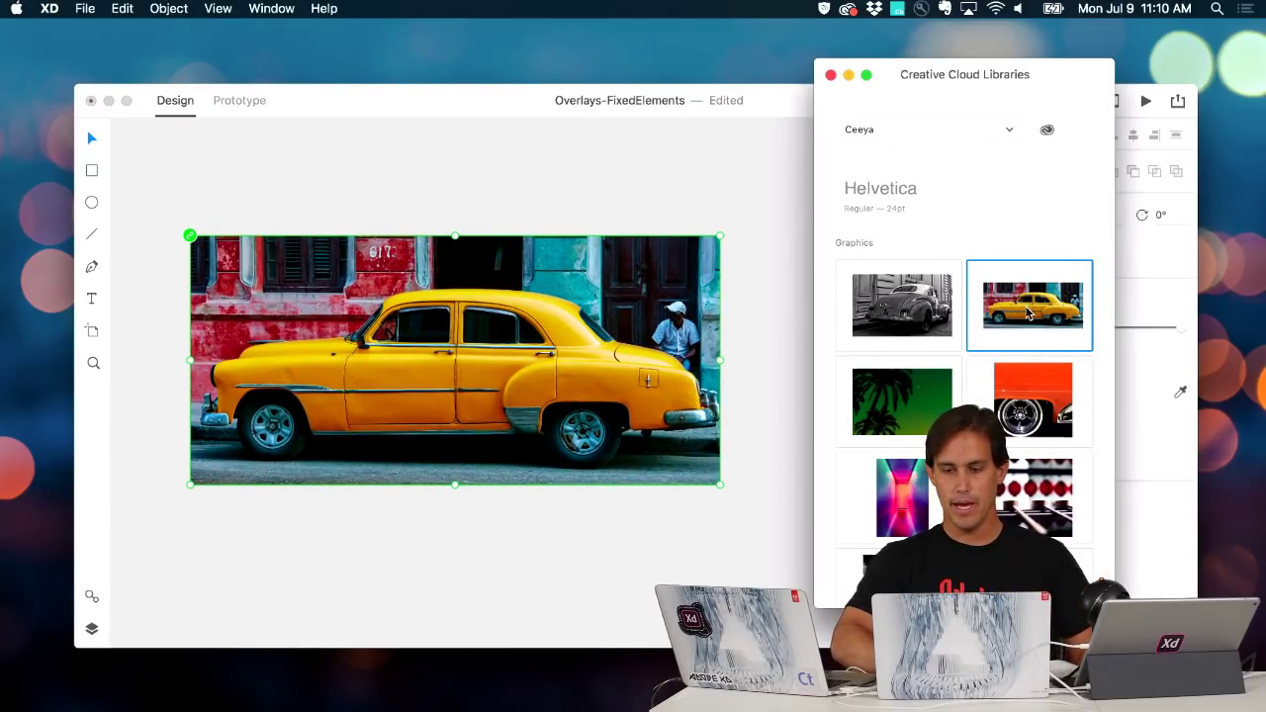
Open the yellow car library graphic for editing in Photoshop and desaturate it to black and white with Hue/Saturation
{"action": "double_click", "coordinate": [1028, 312]}
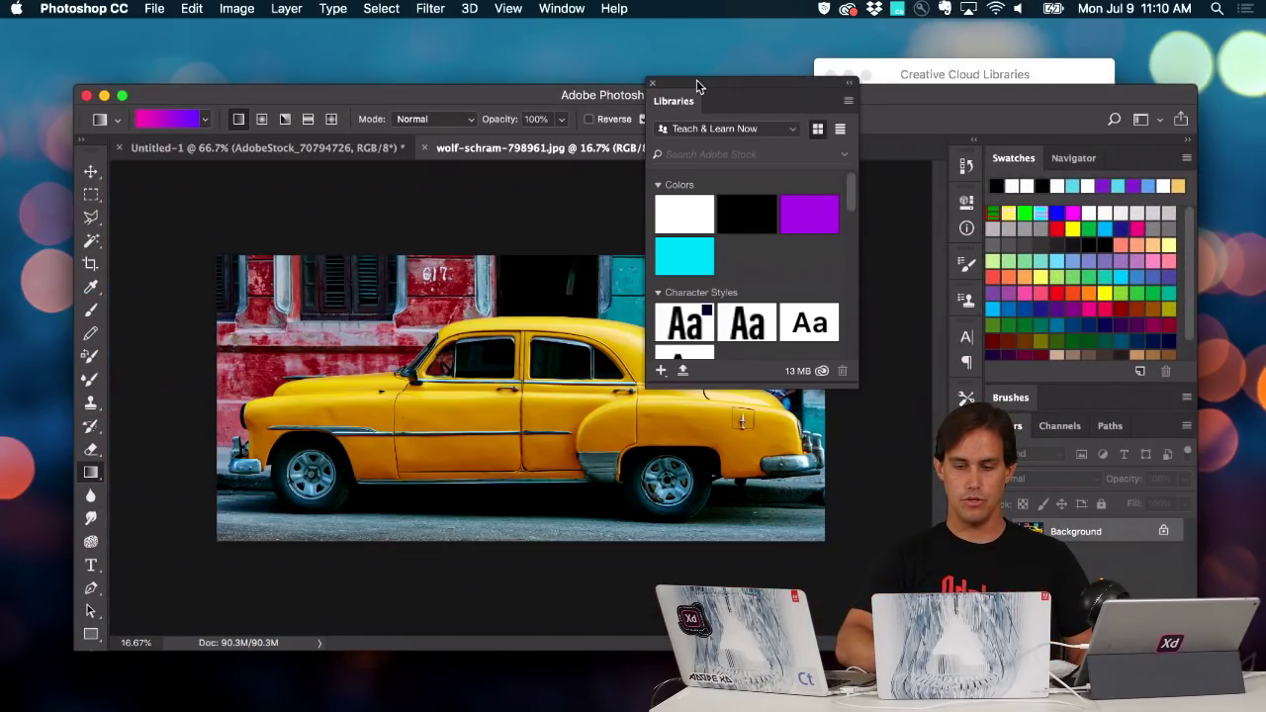
{"action": "left_click_drag", "start_coordinate": [697, 80], "coordinate": [989, 85]}
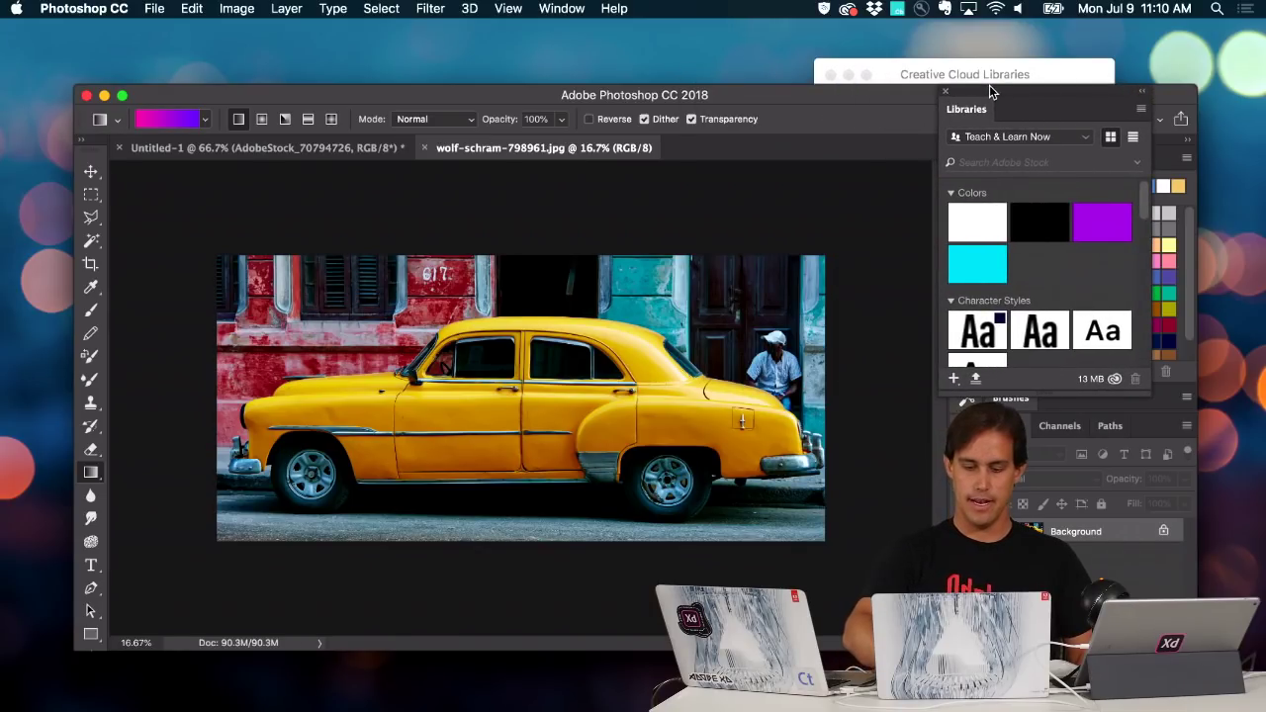
{"action": "key", "text": "super+u"}
{"action": "left_click_drag", "start_coordinate": [633, 260], "coordinate": [542, 259]}
{"action": "left_click", "coordinate": [802, 127]}
{"action": "key", "text": "g"}
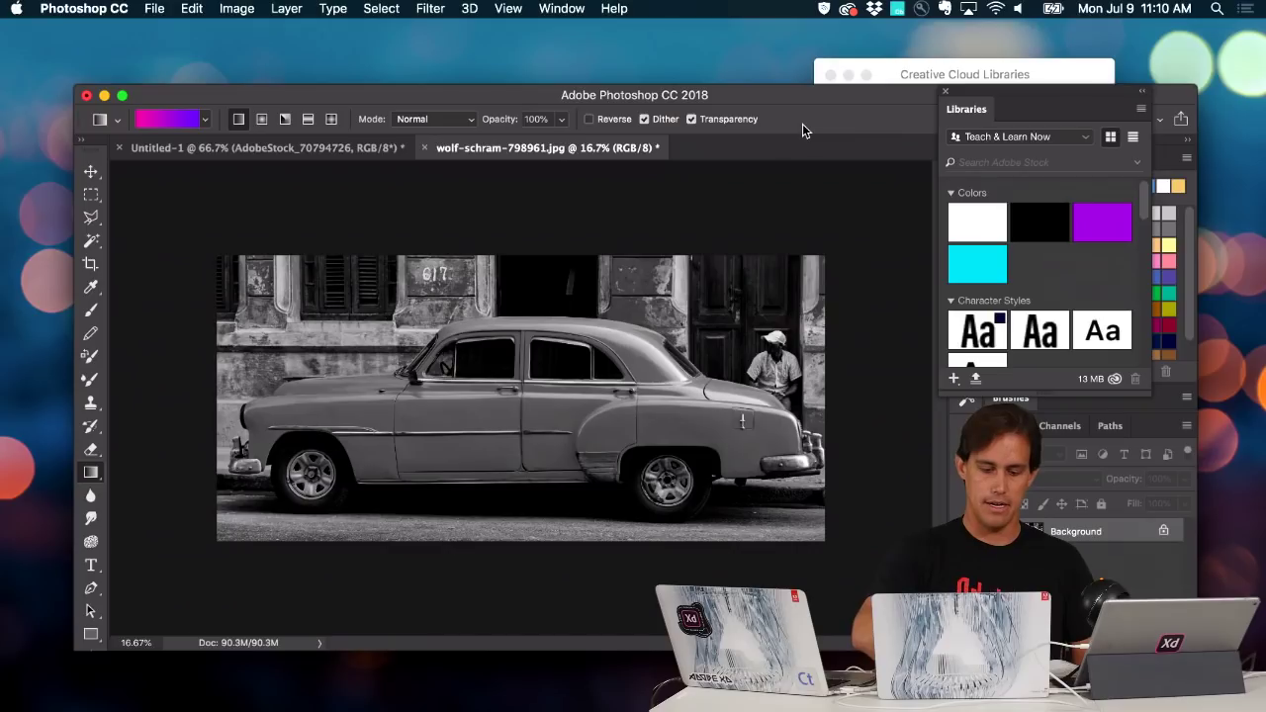
Save the desaturated wolf-schram-798961.jpg as a Baseline ("Standard") JPEG with quality 10, Maximum
{"action": "key", "text": "super+s"}
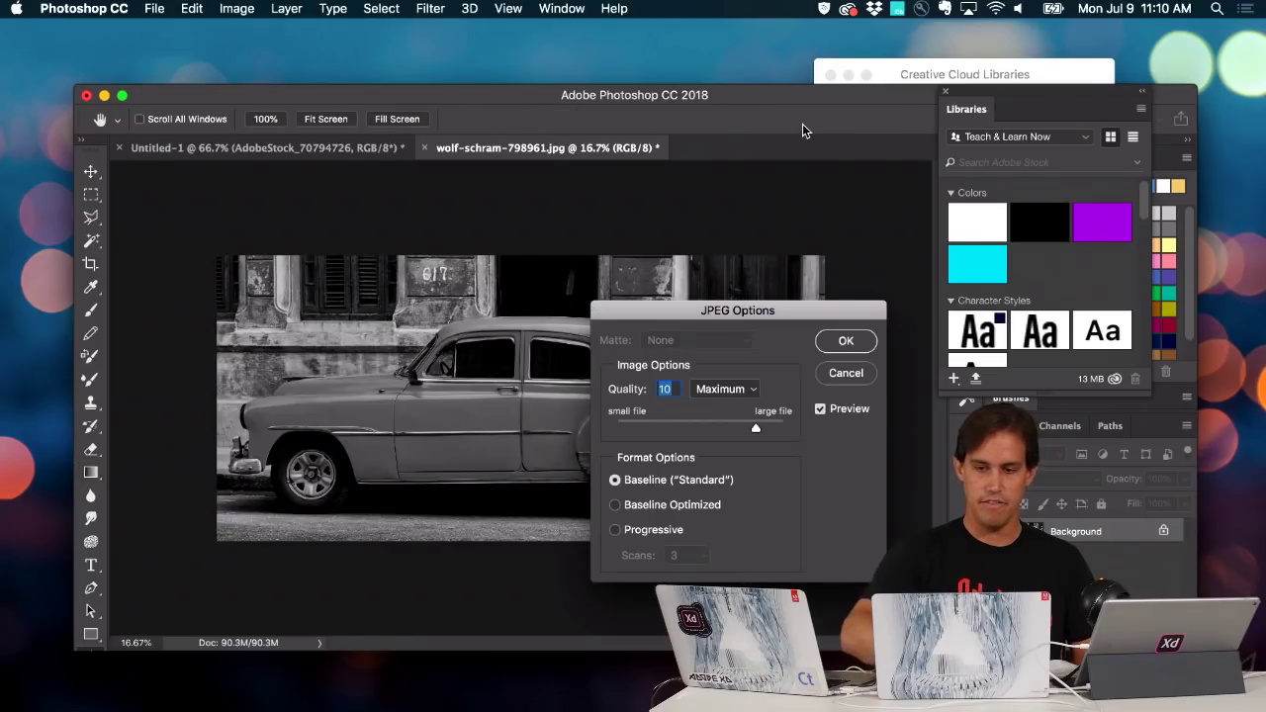
{"action": "left_click", "coordinate": [846, 373]}
{"action": "key", "text": "super+s"}
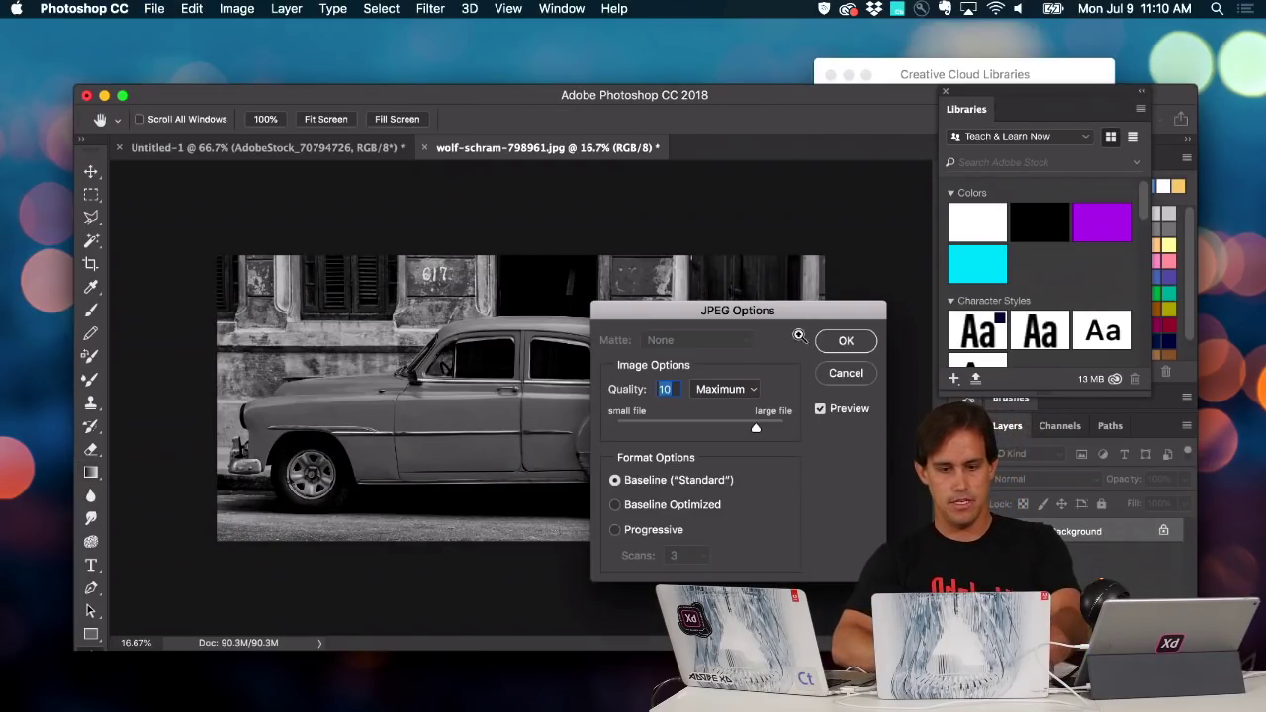
{"action": "left_click", "coordinate": [858, 339]}
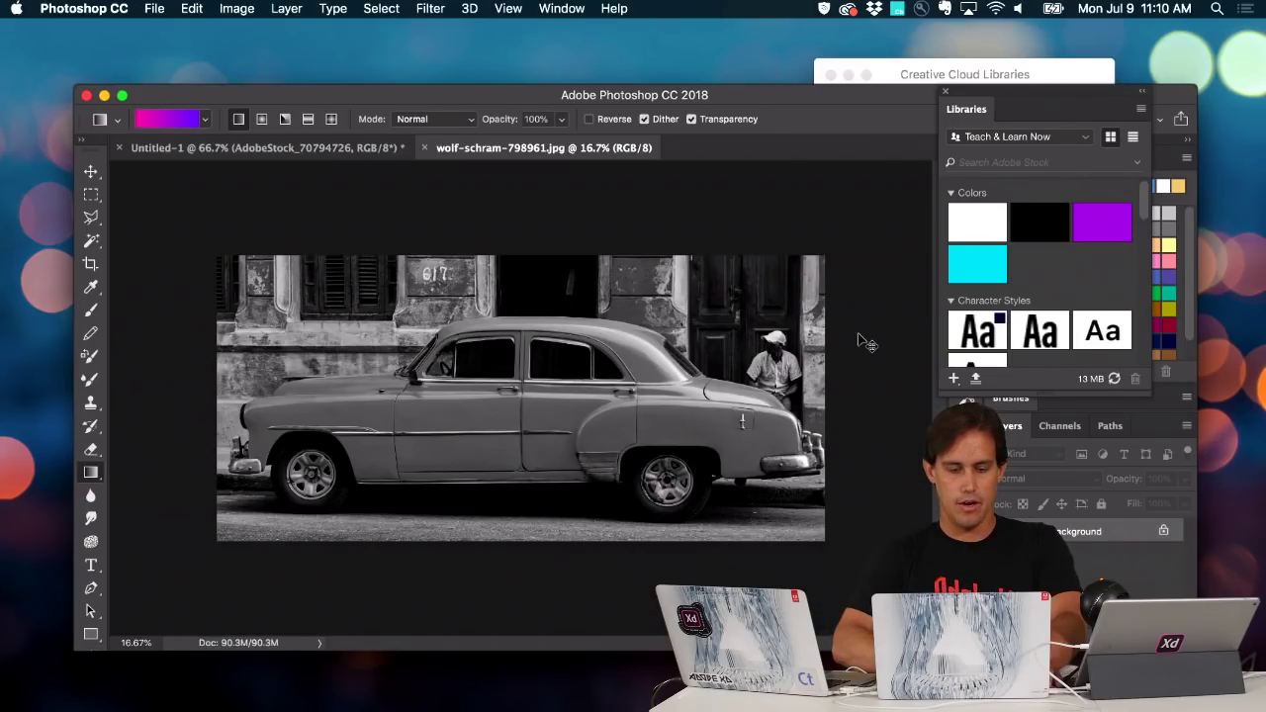
Switch back to Adobe XD and delete the linked car image from the canvas
{"action": "key", "text": "super+Tab"}
{"action": "key", "text": "super+Tab"}
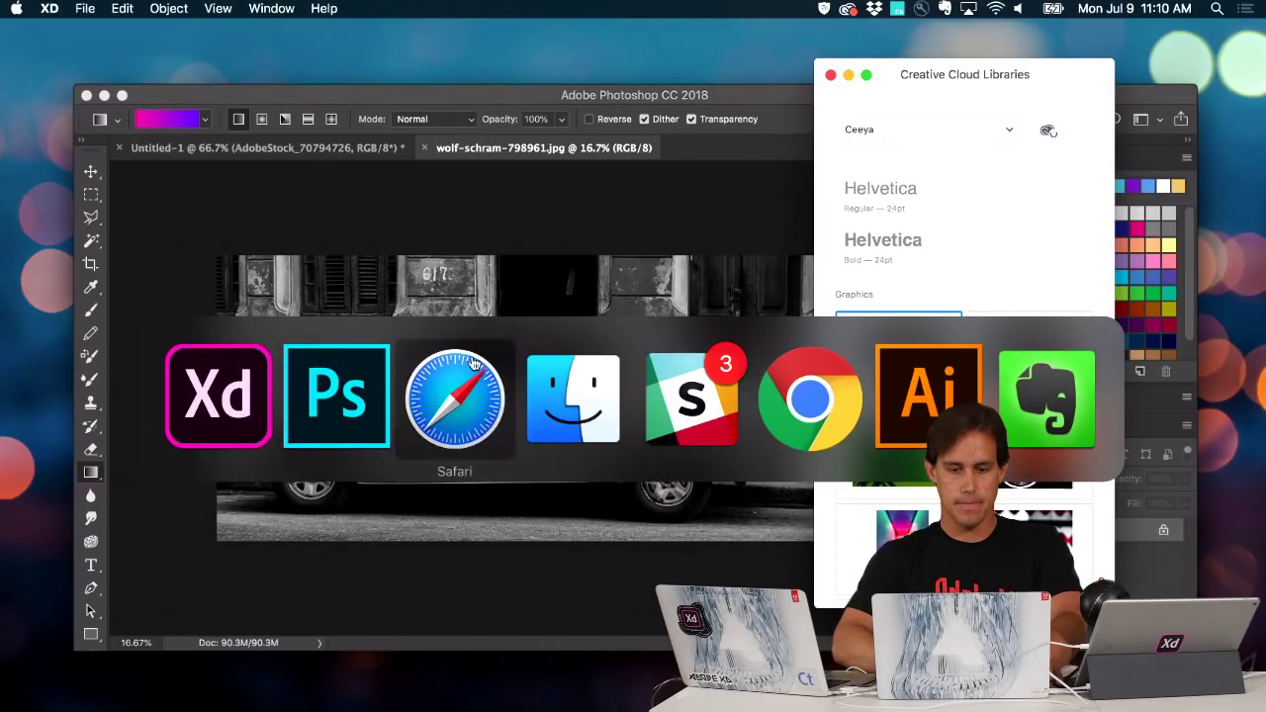
{"action": "left_click", "coordinate": [265, 396]}
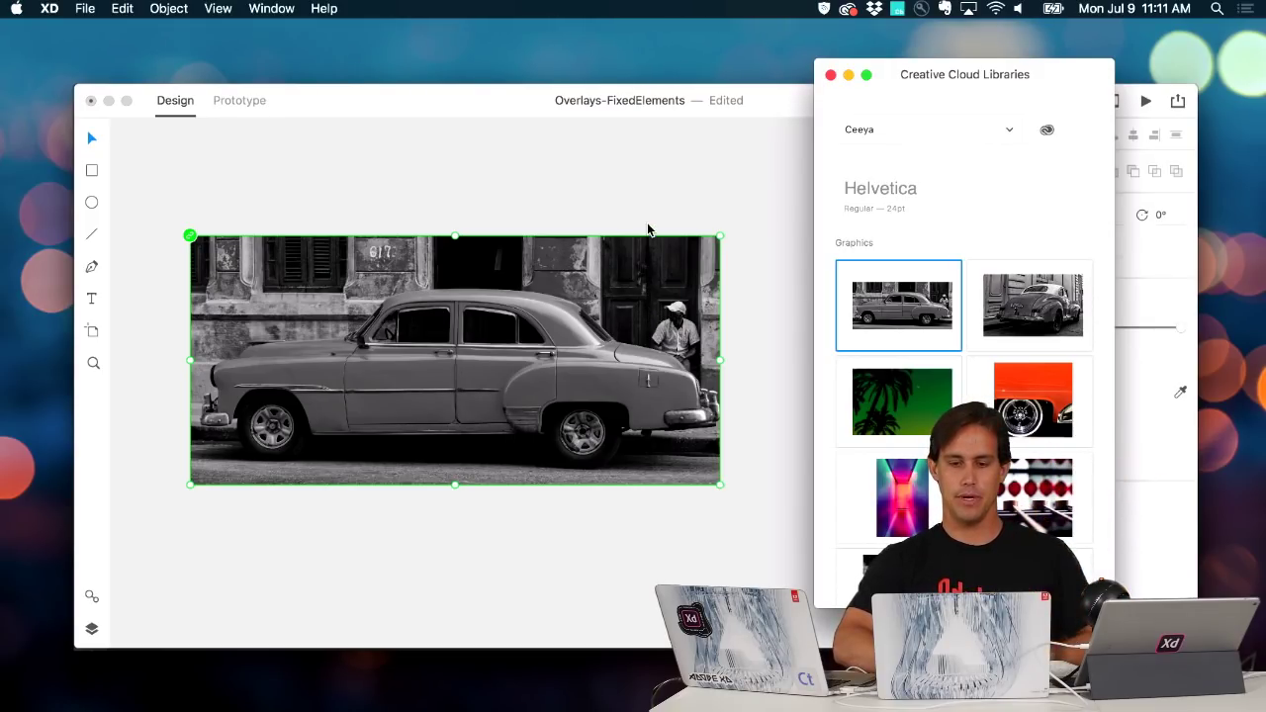
{"action": "left_click", "coordinate": [556, 272]}
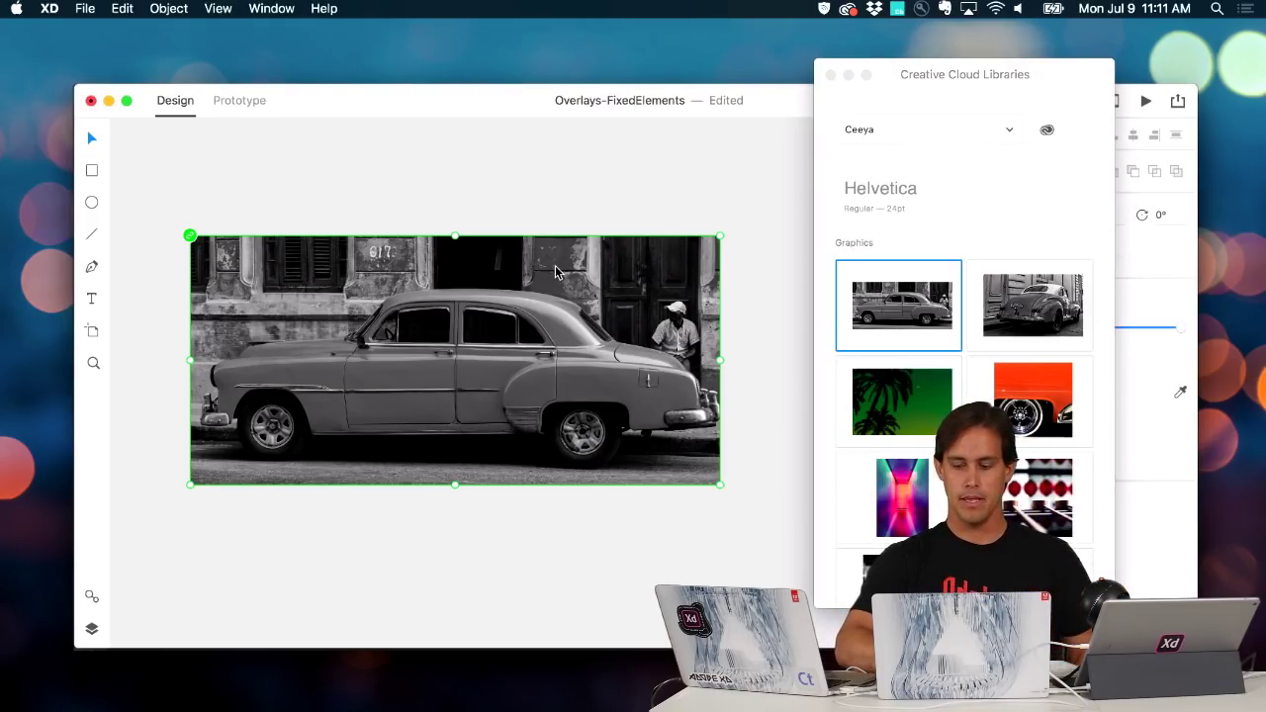
{"action": "key", "text": "Delete"}
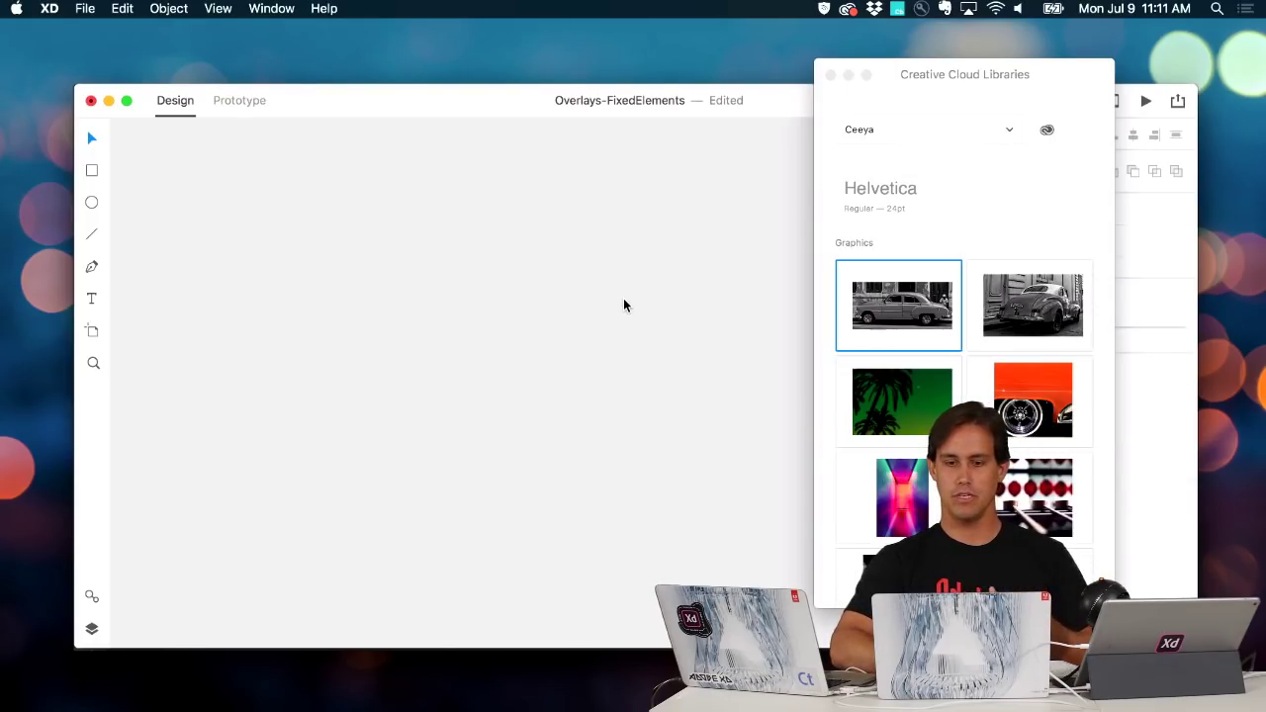
Bring the first pair of Overlays artboards, iPhone 6/7/8 Plus – 28 and – 29, into closer view
{"action": "scroll", "coordinate": [611, 337], "scroll_direction": "down", "scroll_amount": 3}
{"action": "scroll", "coordinate": [611, 337], "scroll_direction": "down", "scroll_amount": 5}
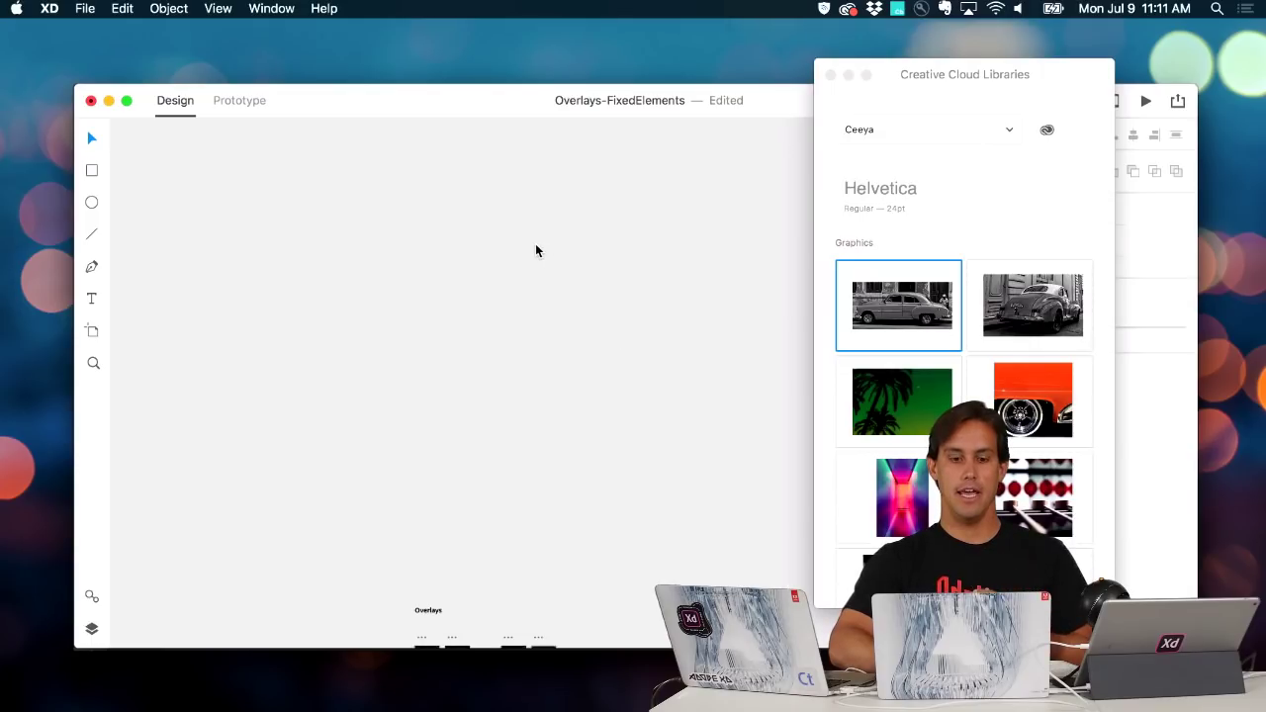
{"action": "scroll", "coordinate": [537, 248], "scroll_direction": "down", "scroll_amount": 10}
{"action": "scroll", "coordinate": [537, 249], "scroll_direction": "up", "scroll_amount": 4}
{"action": "scroll", "coordinate": [529, 232], "scroll_direction": "up", "scroll_amount": 10}
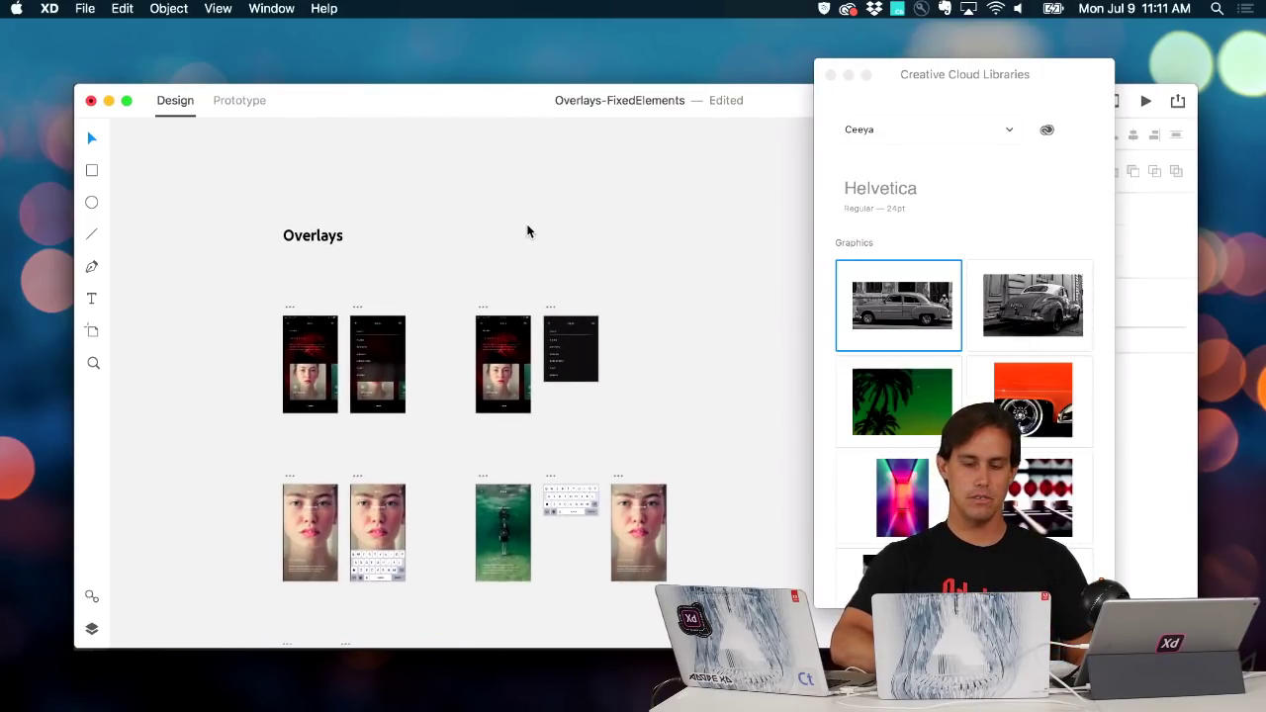
{"action": "scroll", "coordinate": [529, 232], "scroll_direction": "up", "scroll_amount": 6}
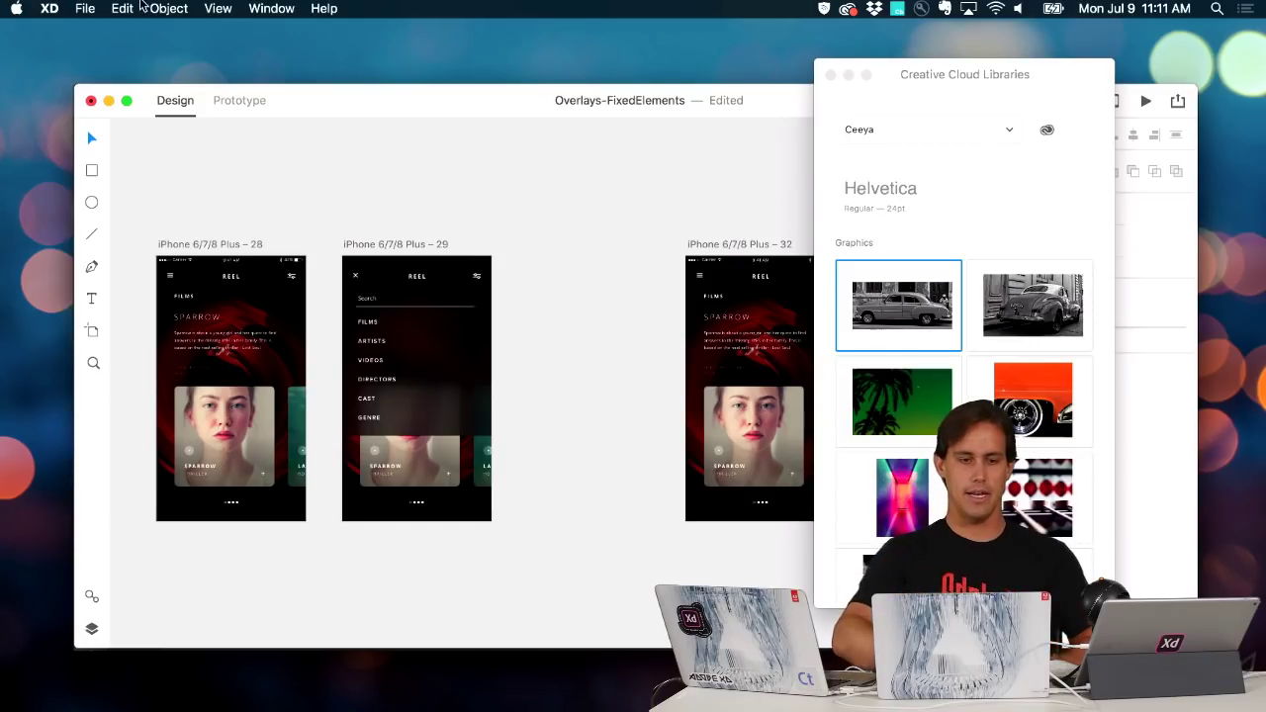
Open stickersheet-components-20170314.psd from the files-psd folder in Demo, closing the Creative Cloud Libraries window and repositioning the new document window
{"action": "left_click", "coordinate": [85, 8]}
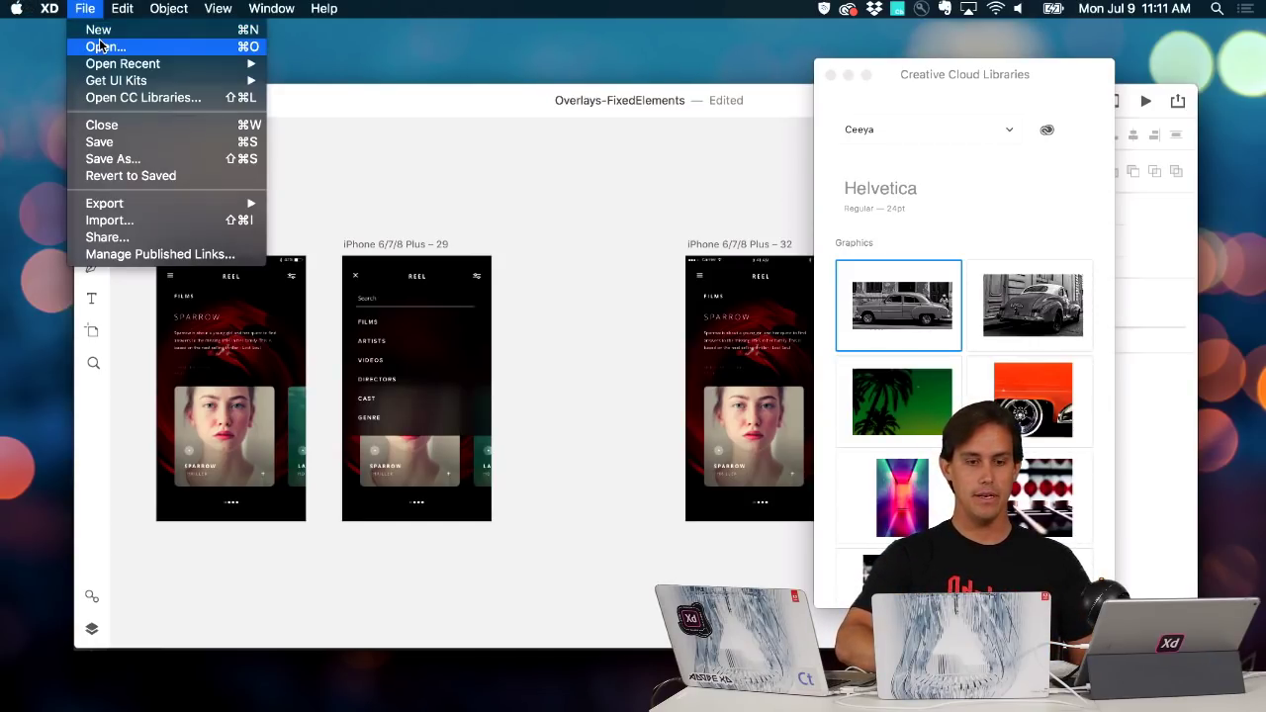
{"action": "left_click", "coordinate": [102, 46]}
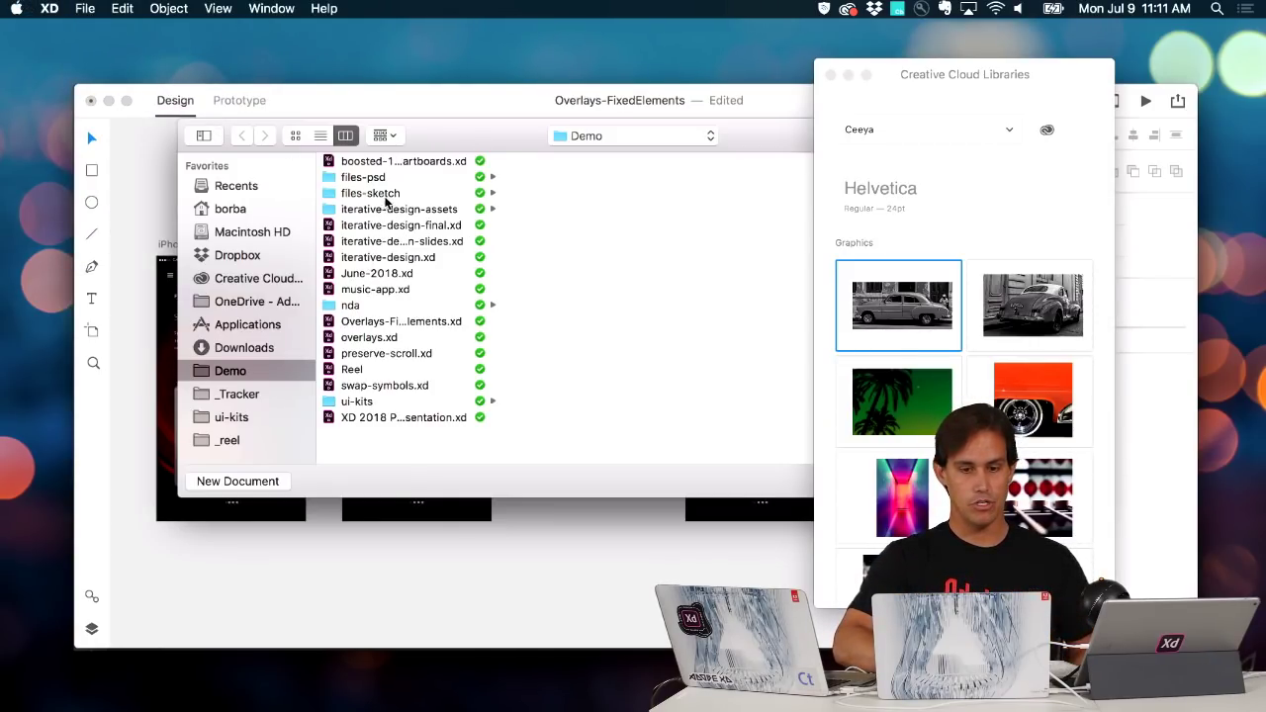
{"action": "left_click", "coordinate": [390, 180]}
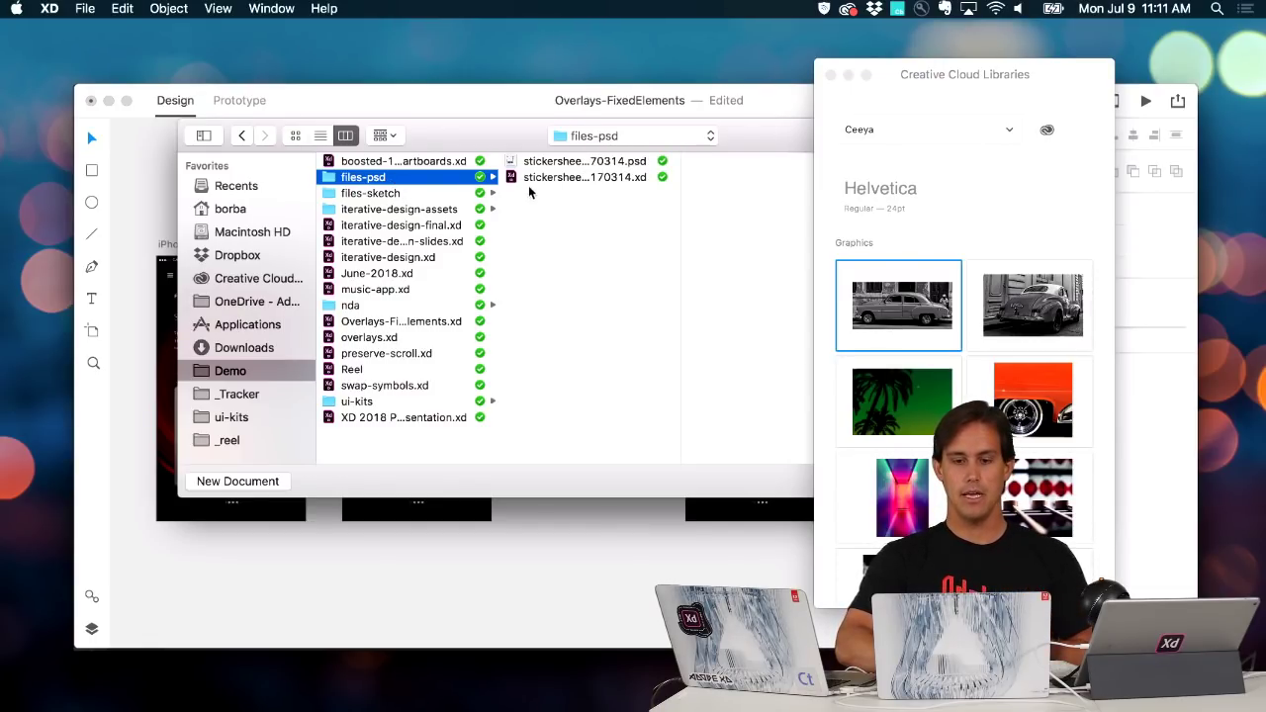
{"action": "left_click", "coordinate": [562, 162]}
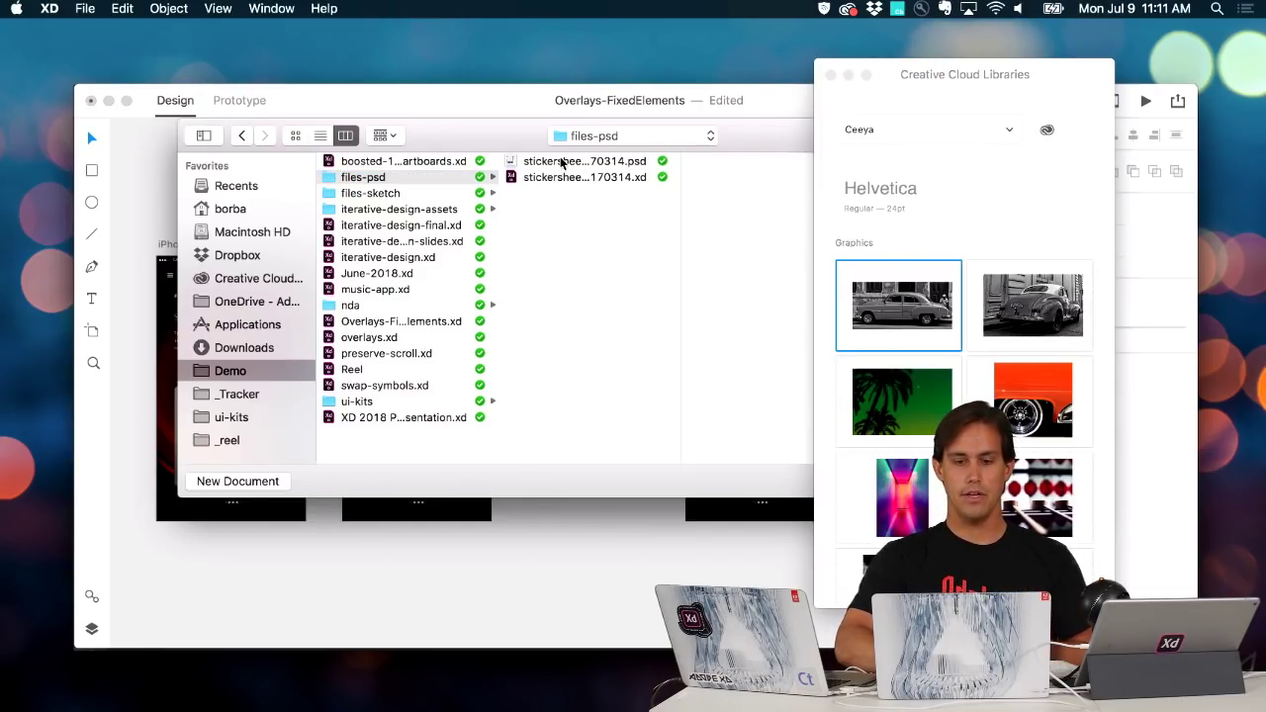
{"action": "left_click", "coordinate": [831, 74]}
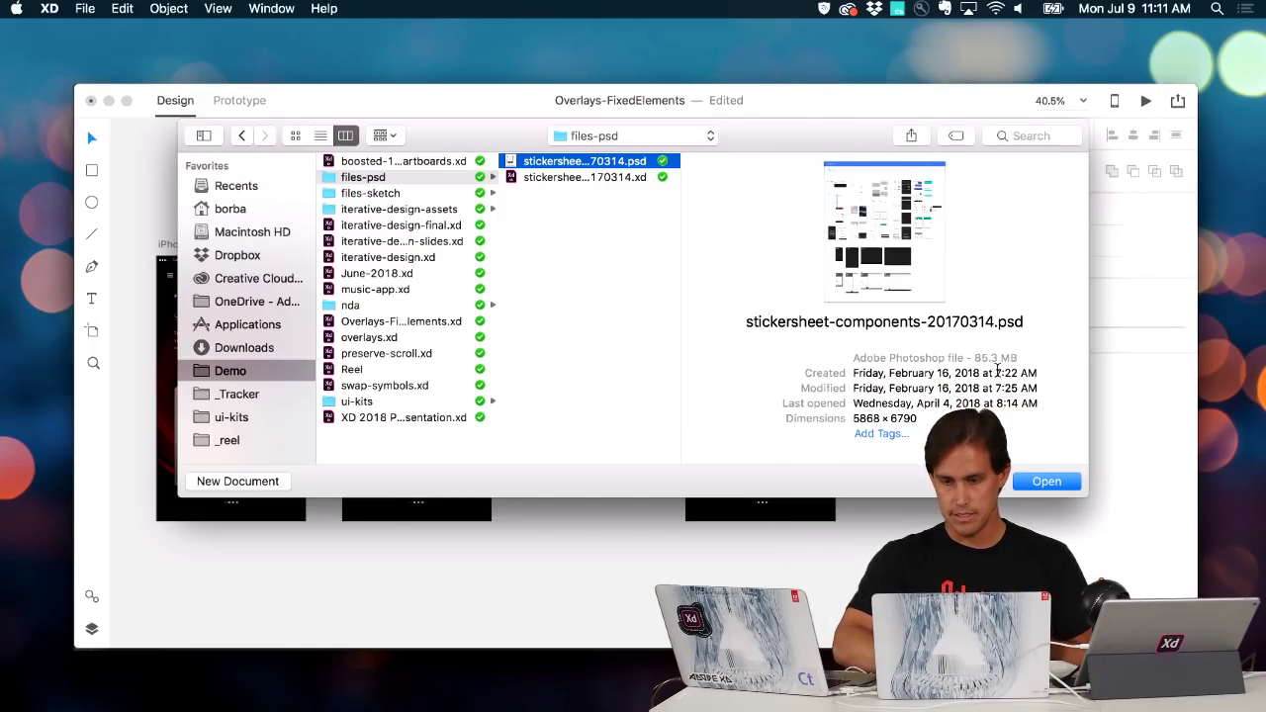
{"action": "left_click", "coordinate": [1044, 482]}
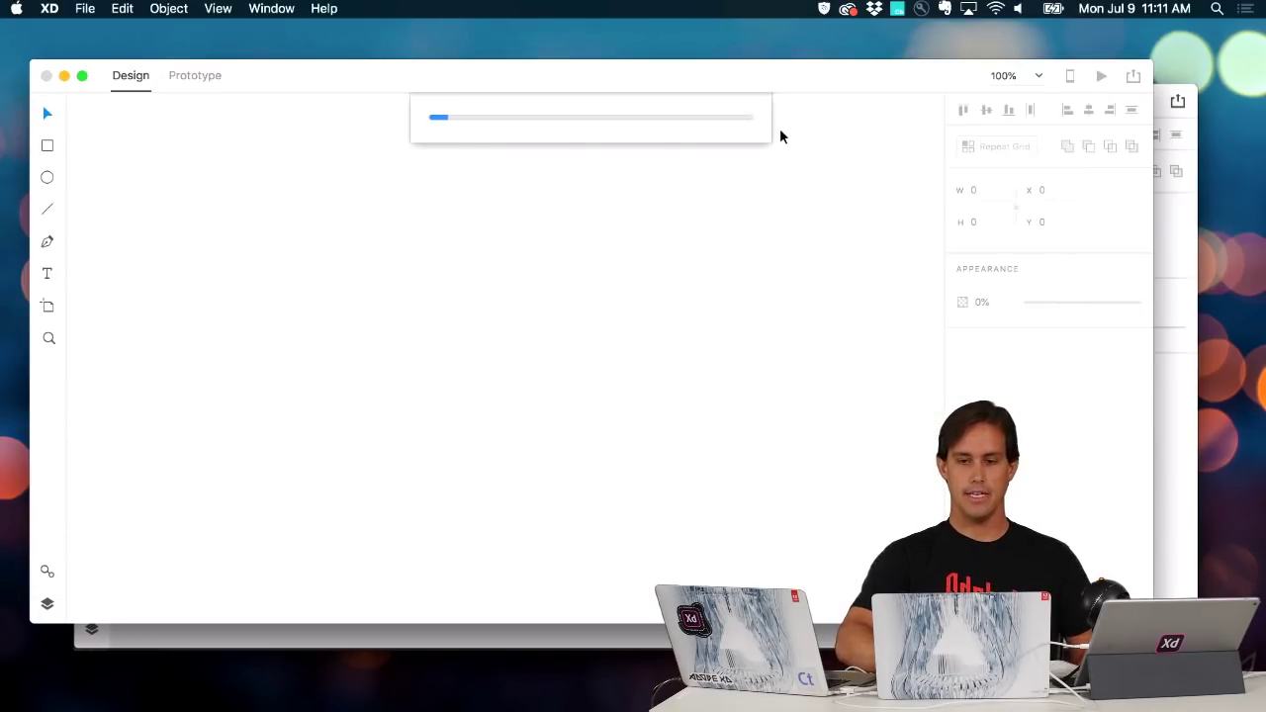
{"action": "left_click_drag", "start_coordinate": [774, 85], "coordinate": [821, 102]}
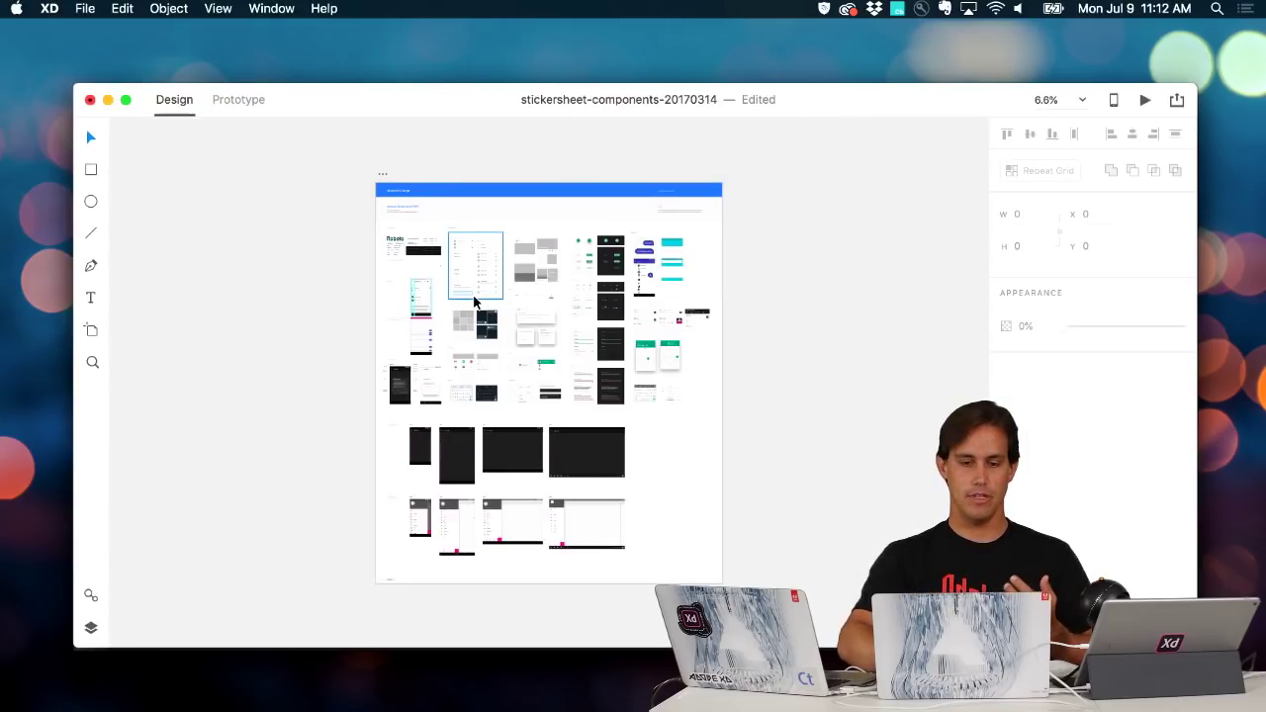
Inspect the imported sticker sheet and close it, saving it as stickersheet-components-20170314.xd in files-psd over the existing file
{"action": "scroll", "coordinate": [473, 301], "scroll_direction": "up", "scroll_amount": 5}
{"action": "scroll", "coordinate": [473, 301], "scroll_direction": "up", "scroll_amount": 3}
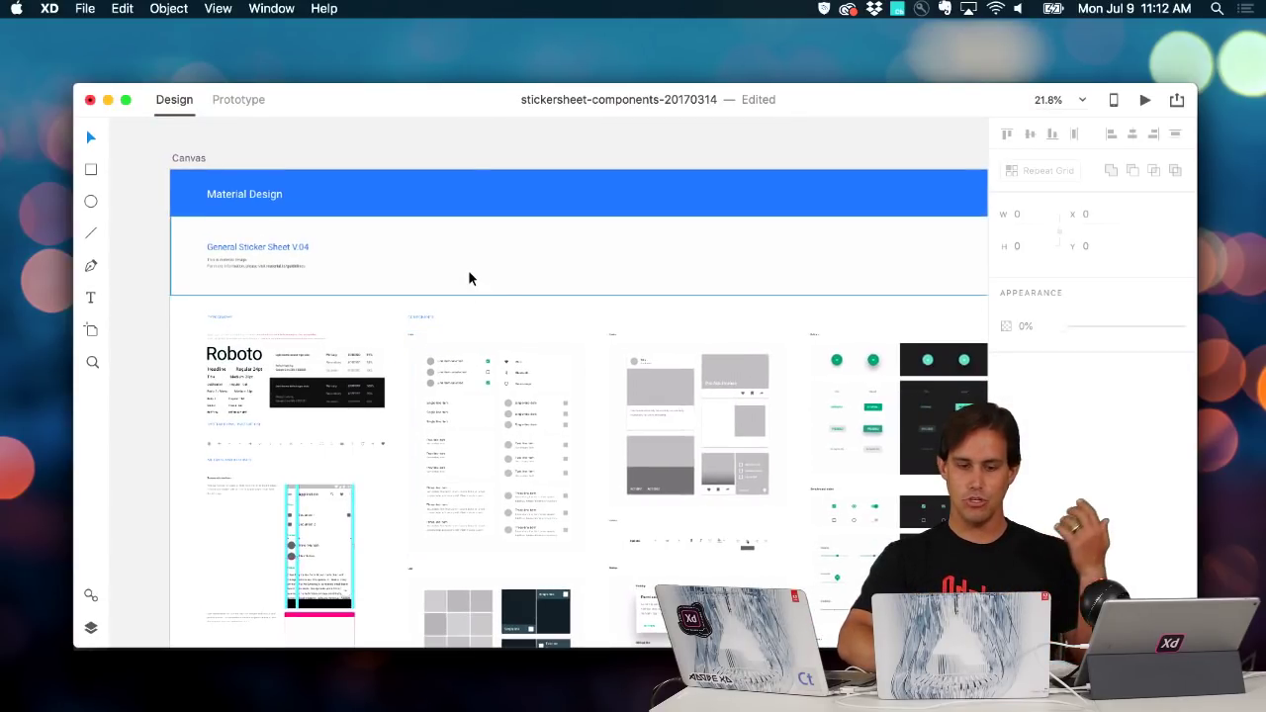
{"action": "scroll", "coordinate": [469, 274], "scroll_direction": "up", "scroll_amount": 2}
{"action": "scroll", "coordinate": [472, 314], "scroll_direction": "down", "scroll_amount": 1}
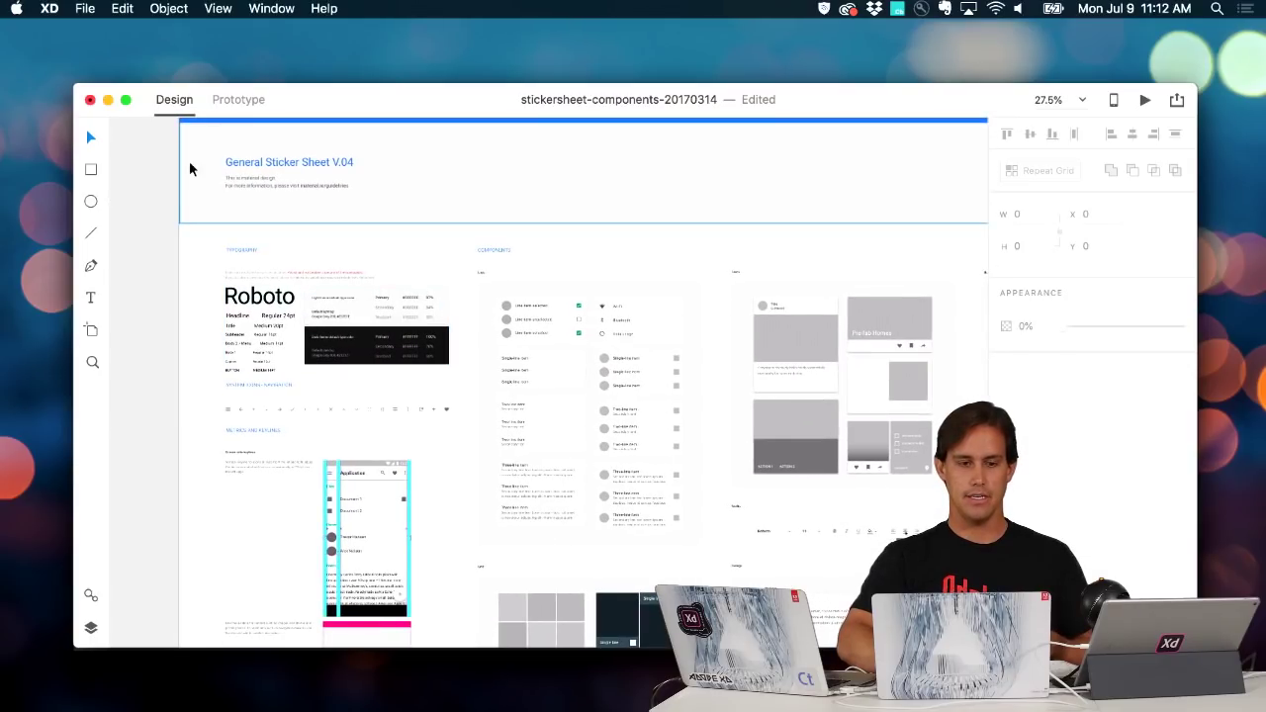
{"action": "left_click", "coordinate": [89, 100]}
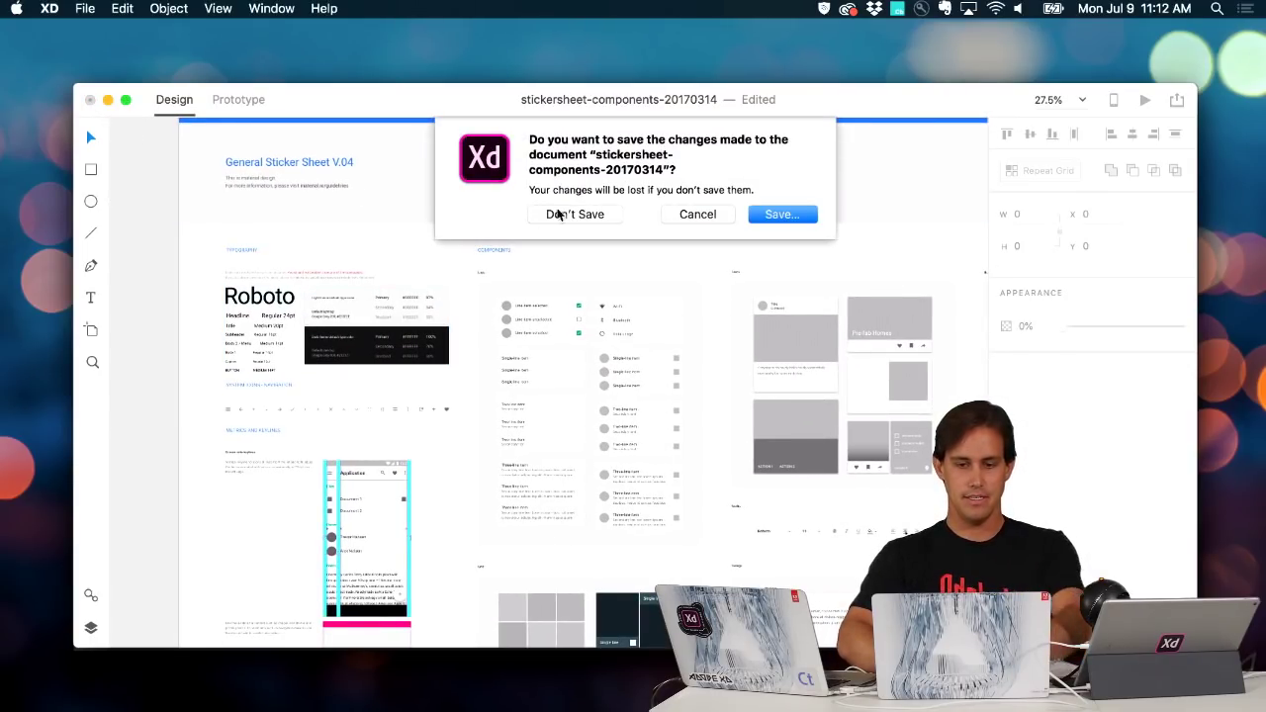
{"action": "left_click", "coordinate": [757, 212]}
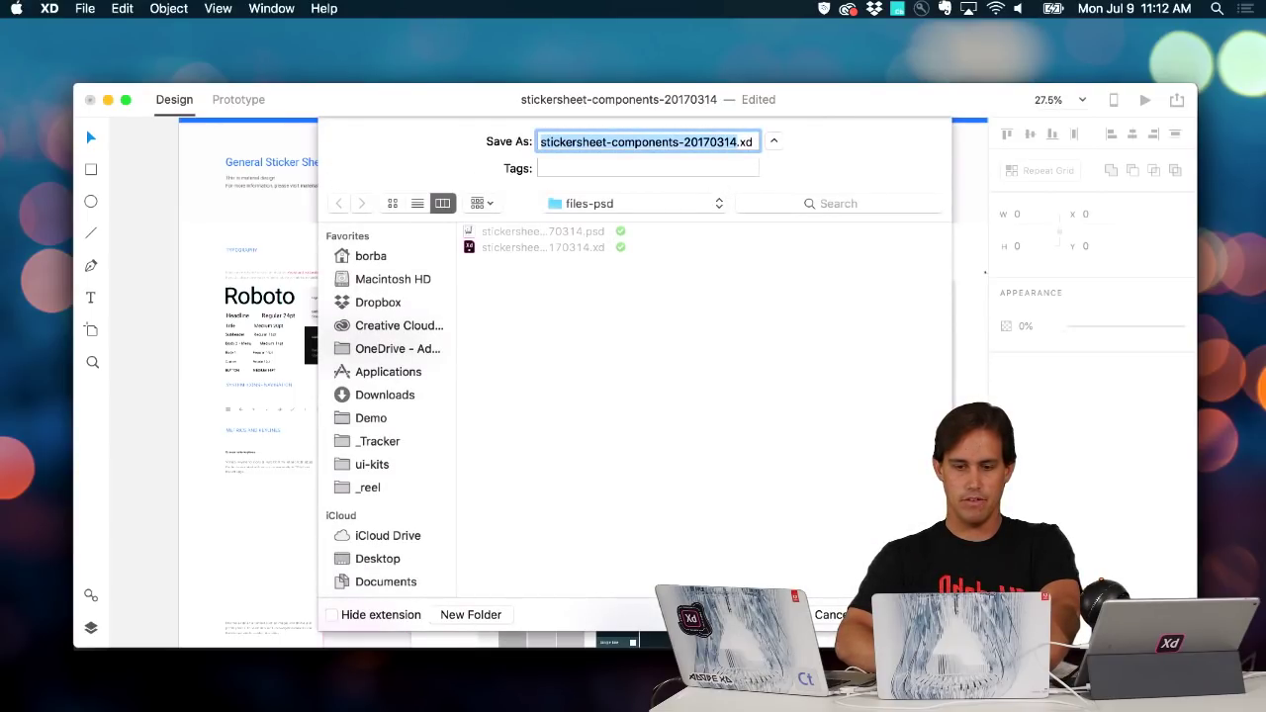
{"action": "key", "text": "Return"}
{"action": "left_click", "coordinate": [772, 228]}
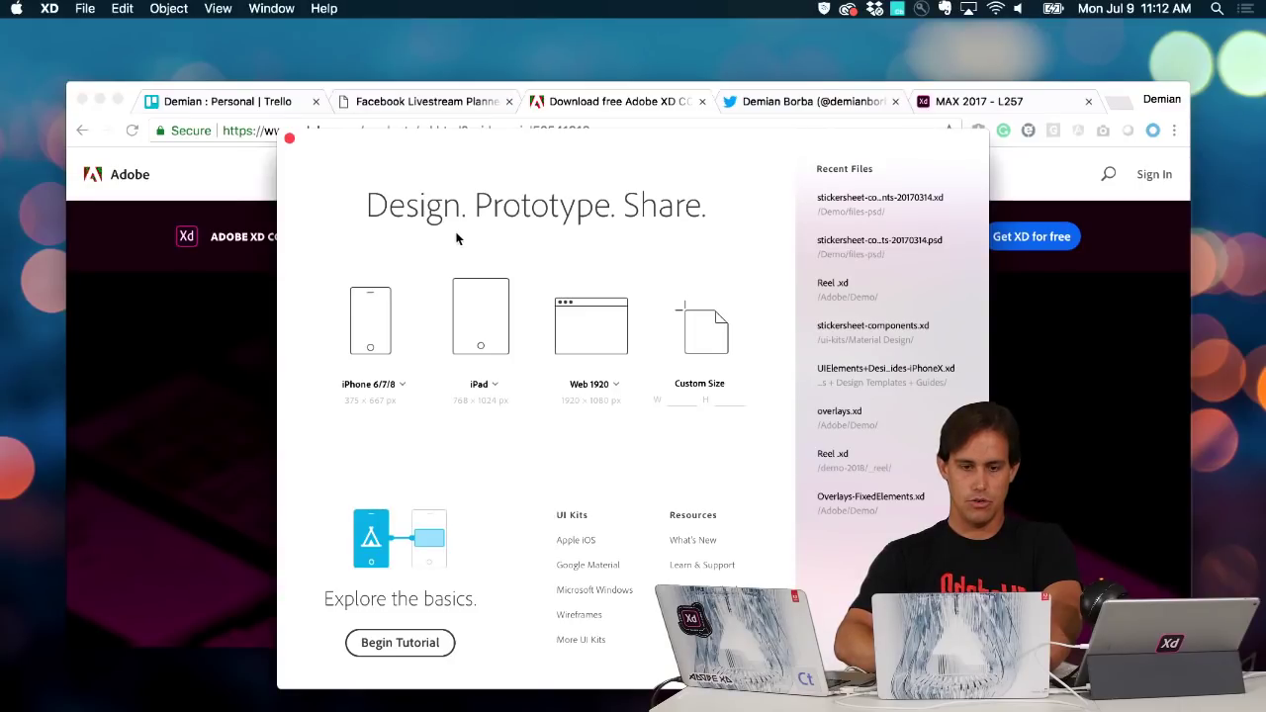
Close the start screen and switch to Finder to compare the PSD and XD sticker sheet files in Demo's files-psd folder
{"action": "key", "text": "super+w"}
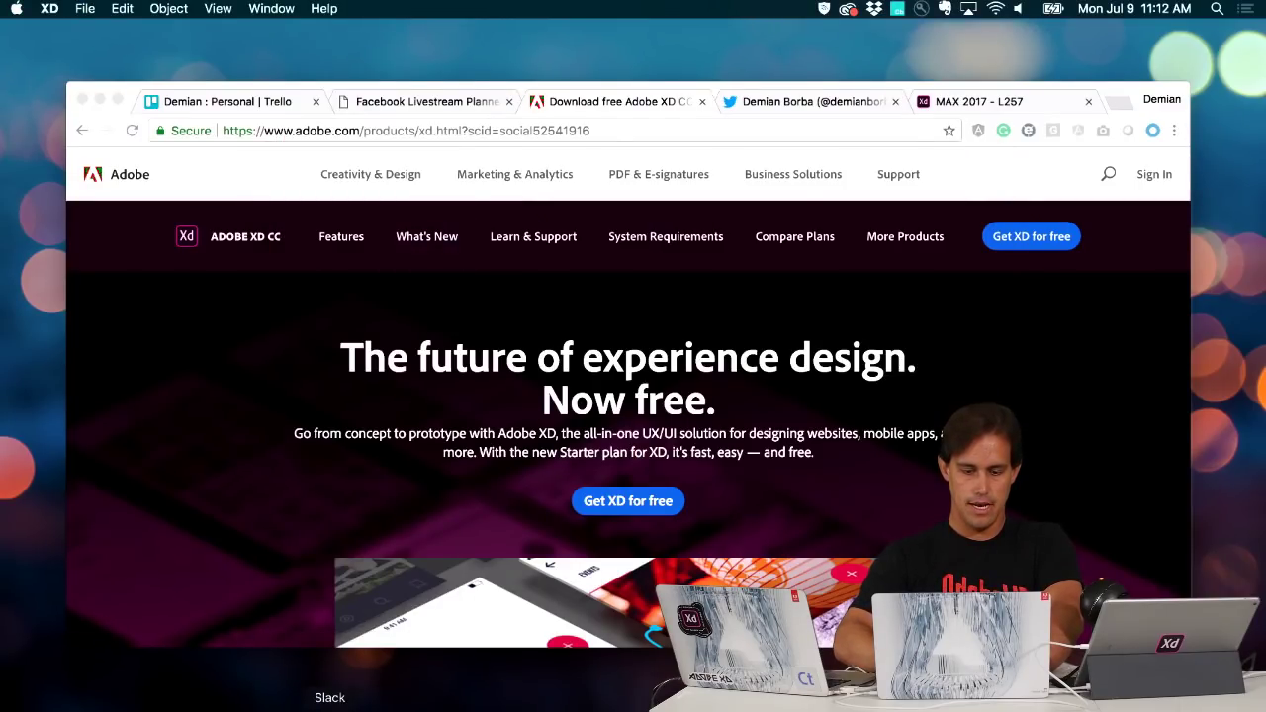
{"action": "left_click", "coordinate": [202, 706]}
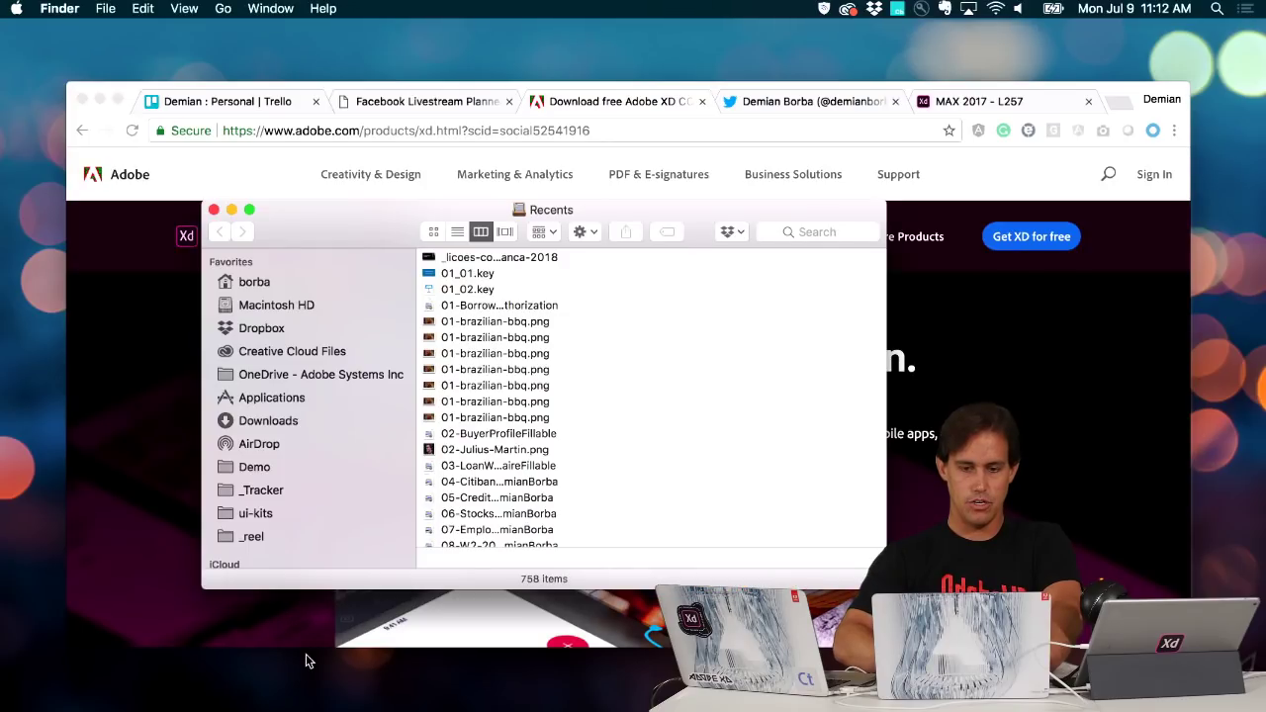
{"action": "left_click", "coordinate": [270, 465]}
{"action": "left_click", "coordinate": [521, 273]}
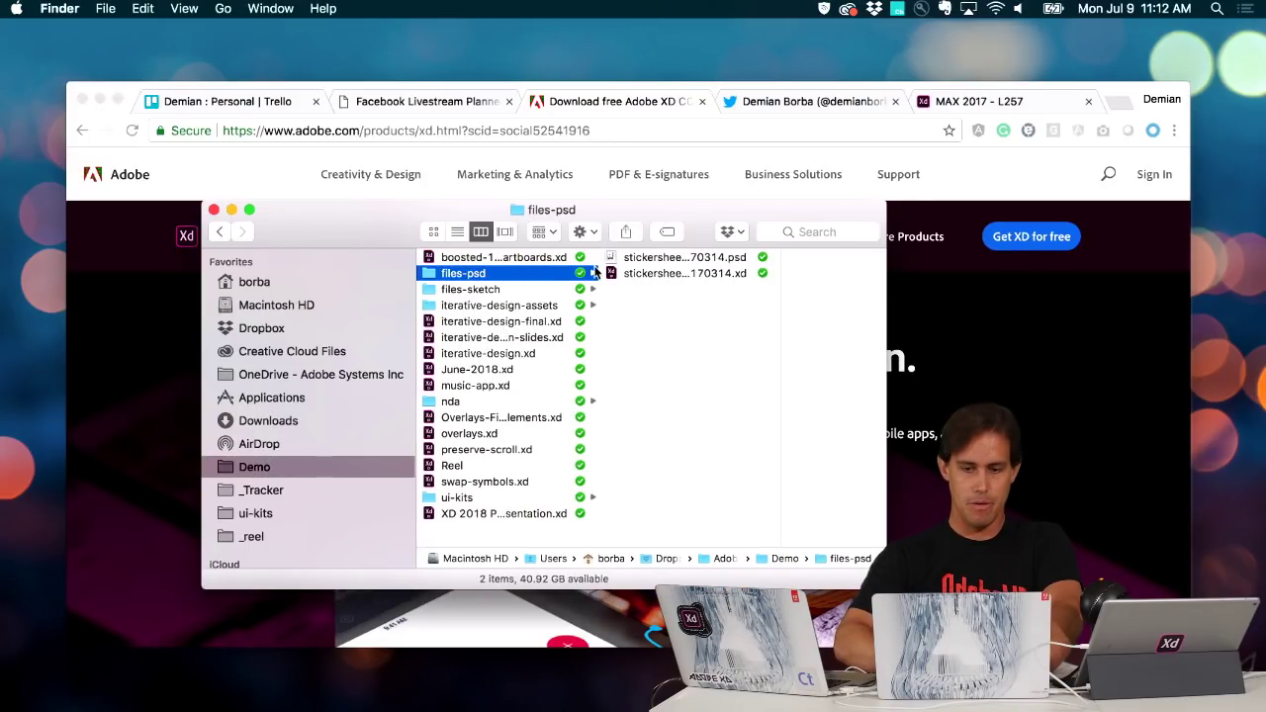
{"action": "left_click", "coordinate": [641, 258]}
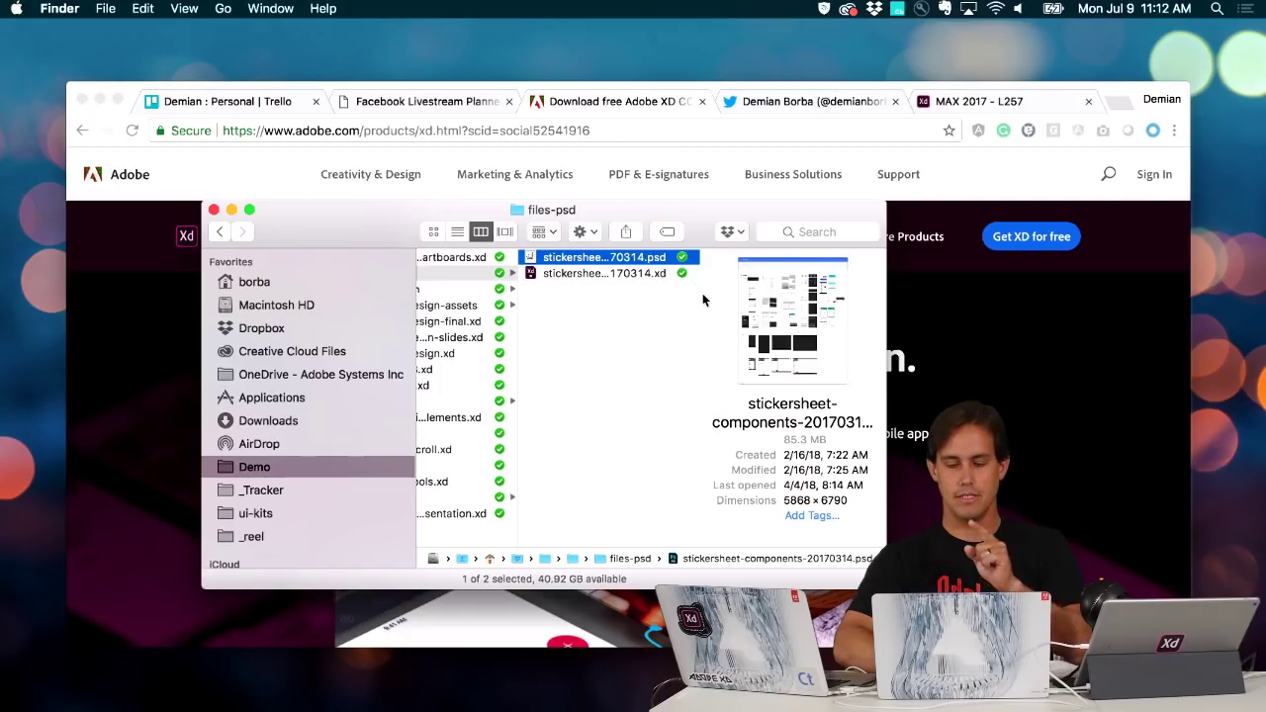
{"action": "key", "text": "Down"}
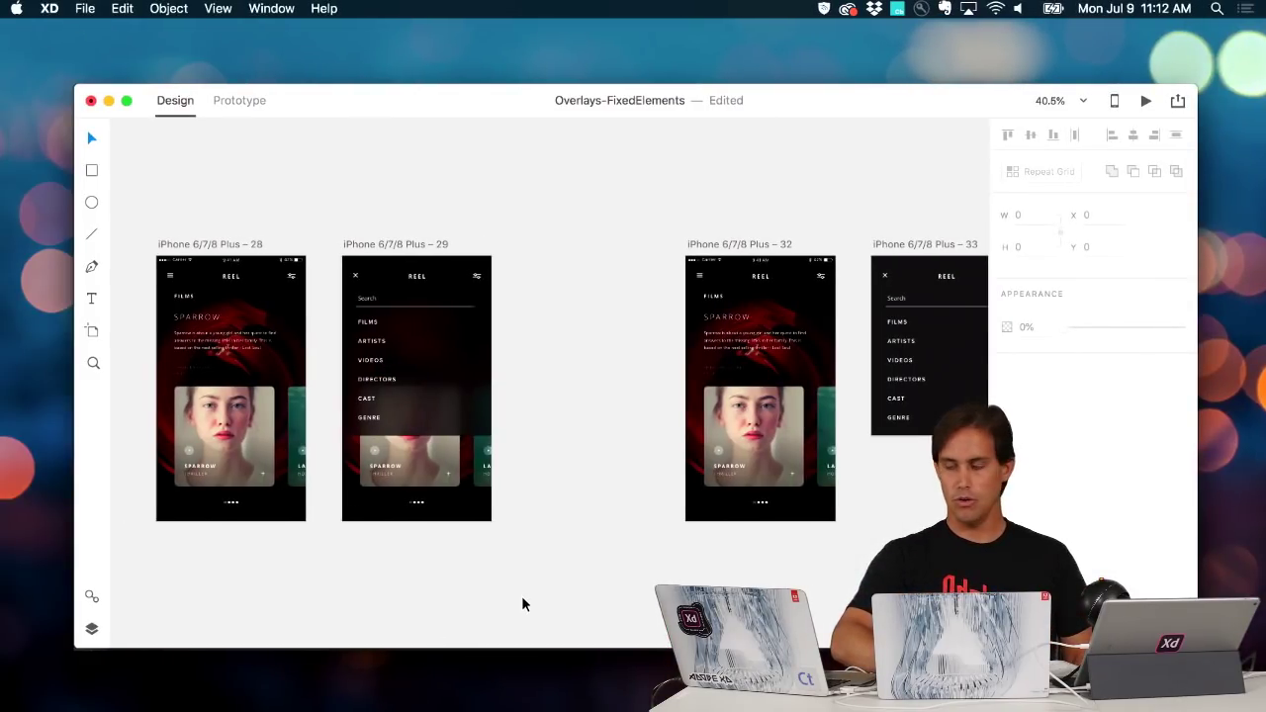
In Prototype mode, link the hamburger icon on iPhone 6/7/8 Plus – 28 to iPhone 6/7/8 Plus – 29 with a Dissolve transition
{"action": "scroll", "coordinate": [523, 603], "scroll_direction": "left", "scroll_amount": 2}
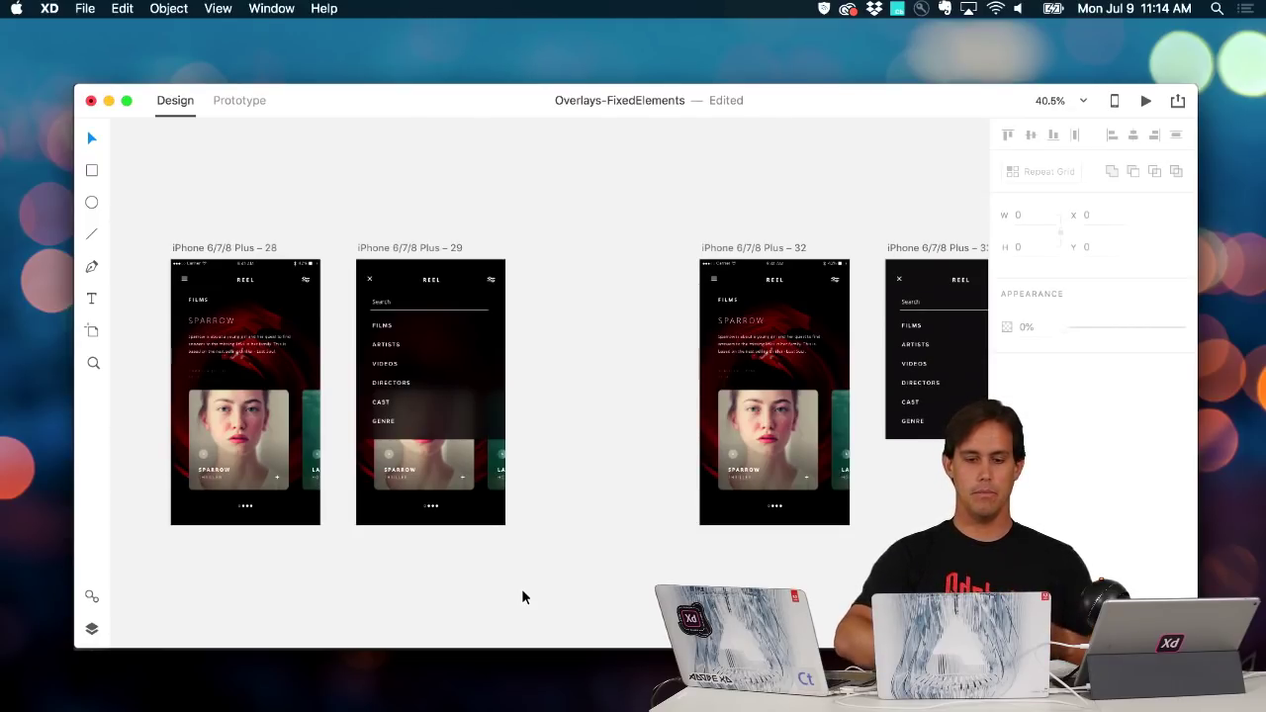
{"action": "scroll", "coordinate": [493, 519], "scroll_direction": "up", "scroll_amount": 5}
{"action": "scroll", "coordinate": [493, 516], "scroll_direction": "left", "scroll_amount": 5}
{"action": "scroll", "coordinate": [493, 515], "scroll_direction": "left", "scroll_amount": 2}
{"action": "scroll", "coordinate": [492, 515], "scroll_direction": "up", "scroll_amount": 2}
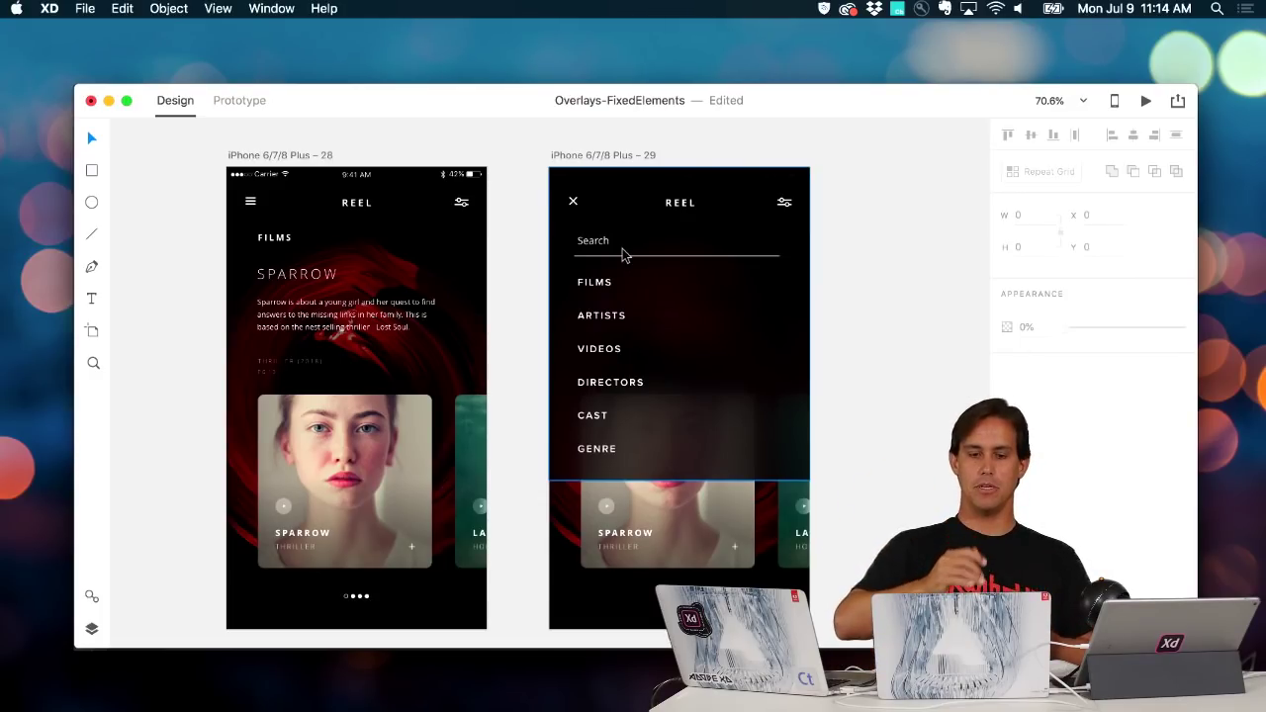
{"action": "left_click", "coordinate": [247, 103]}
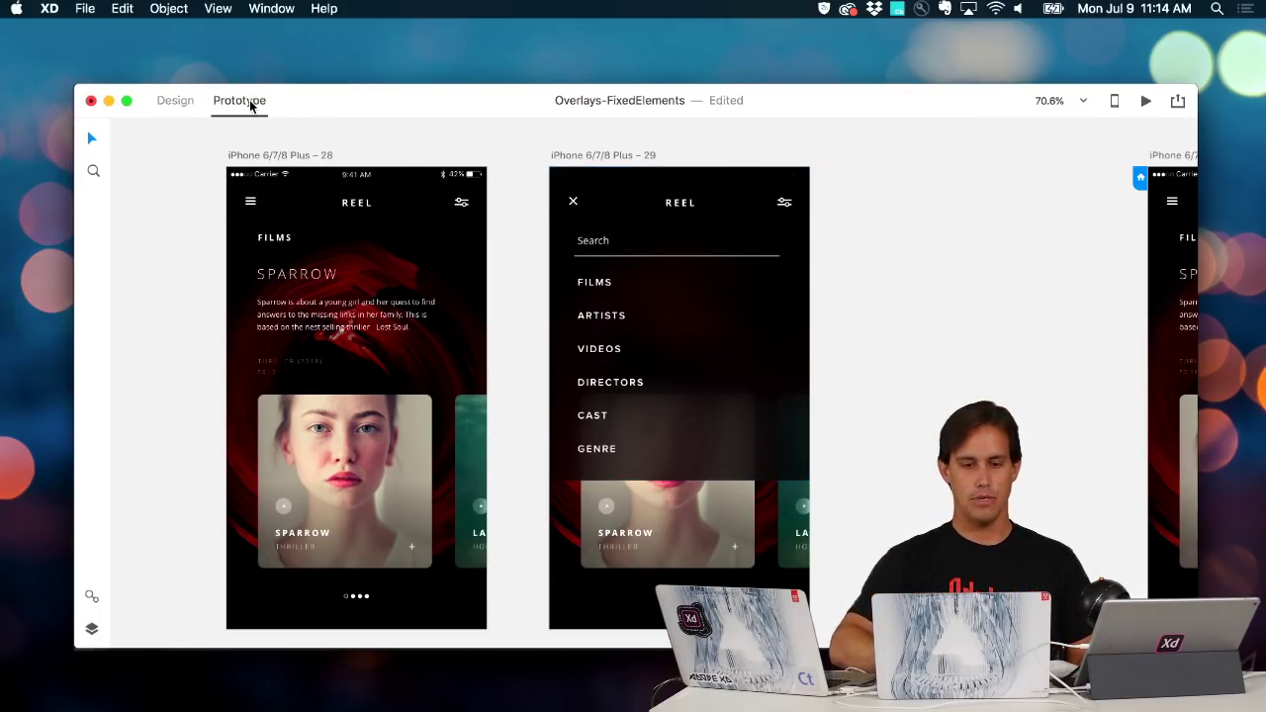
{"action": "left_click", "coordinate": [260, 157]}
{"action": "left_click", "coordinate": [252, 201]}
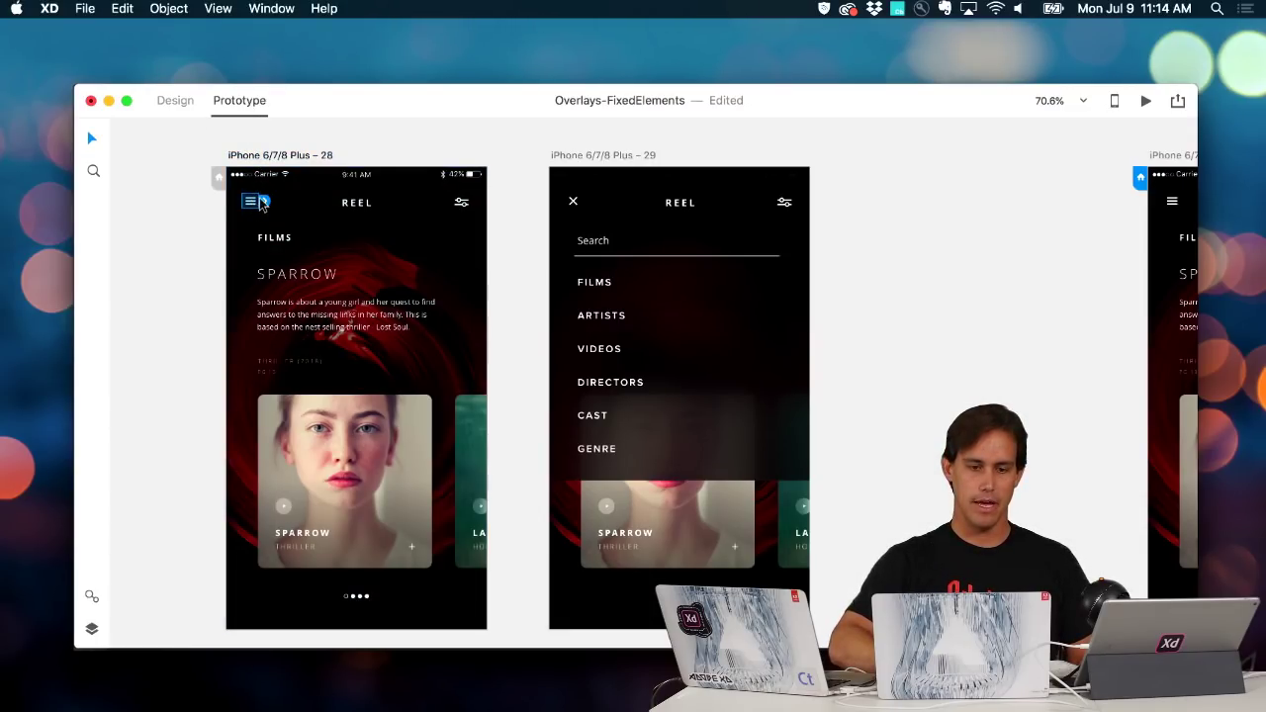
{"action": "left_click_drag", "start_coordinate": [278, 199], "coordinate": [551, 400]}
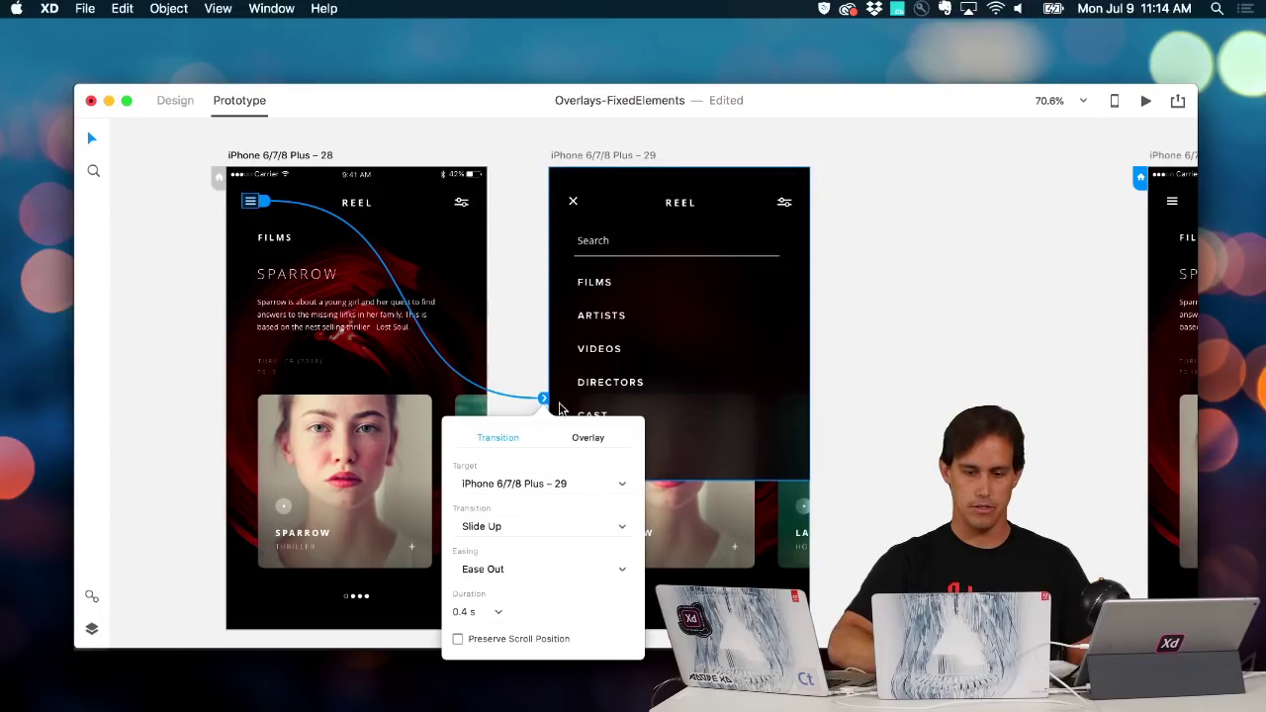
{"action": "left_click", "coordinate": [511, 523]}
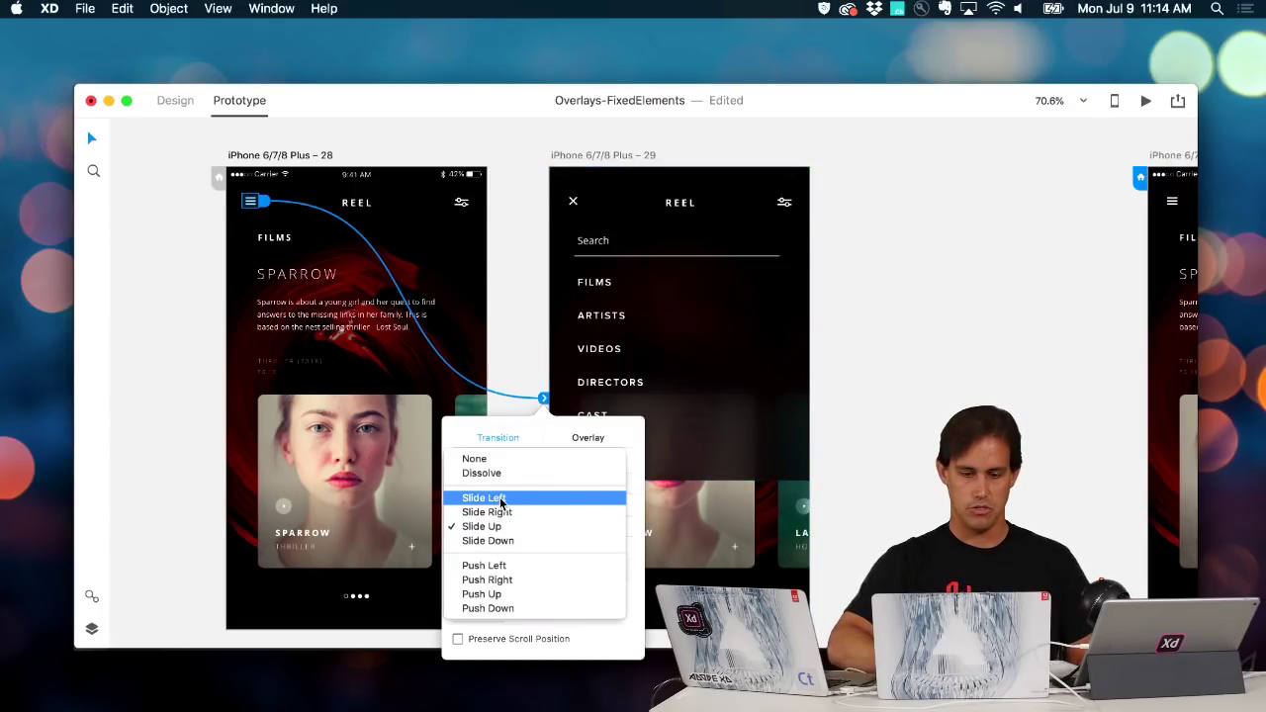
{"action": "left_click", "coordinate": [481, 472]}
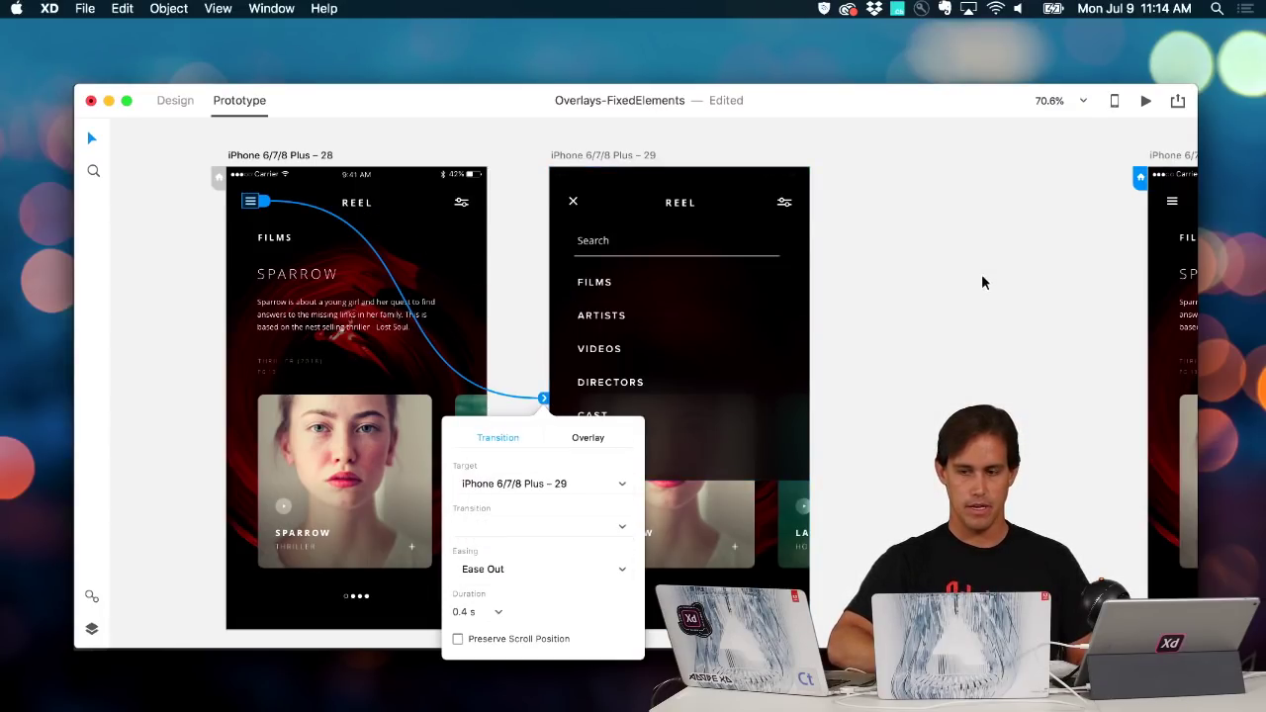
Preview the prototype, test the hamburger menu's transition, close the preview and deselect the artboard content
{"action": "left_click", "coordinate": [1149, 105]}
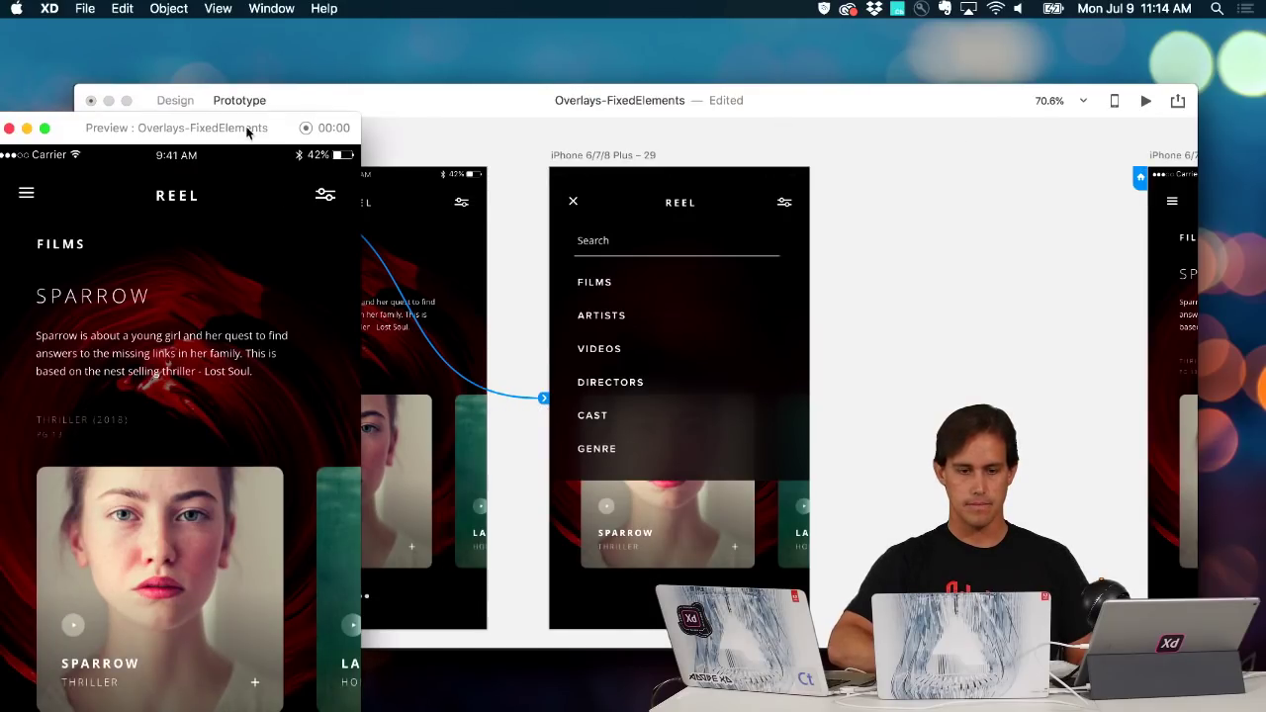
{"action": "left_click_drag", "start_coordinate": [249, 125], "coordinate": [838, 75]}
{"action": "left_click", "coordinate": [542, 136]}
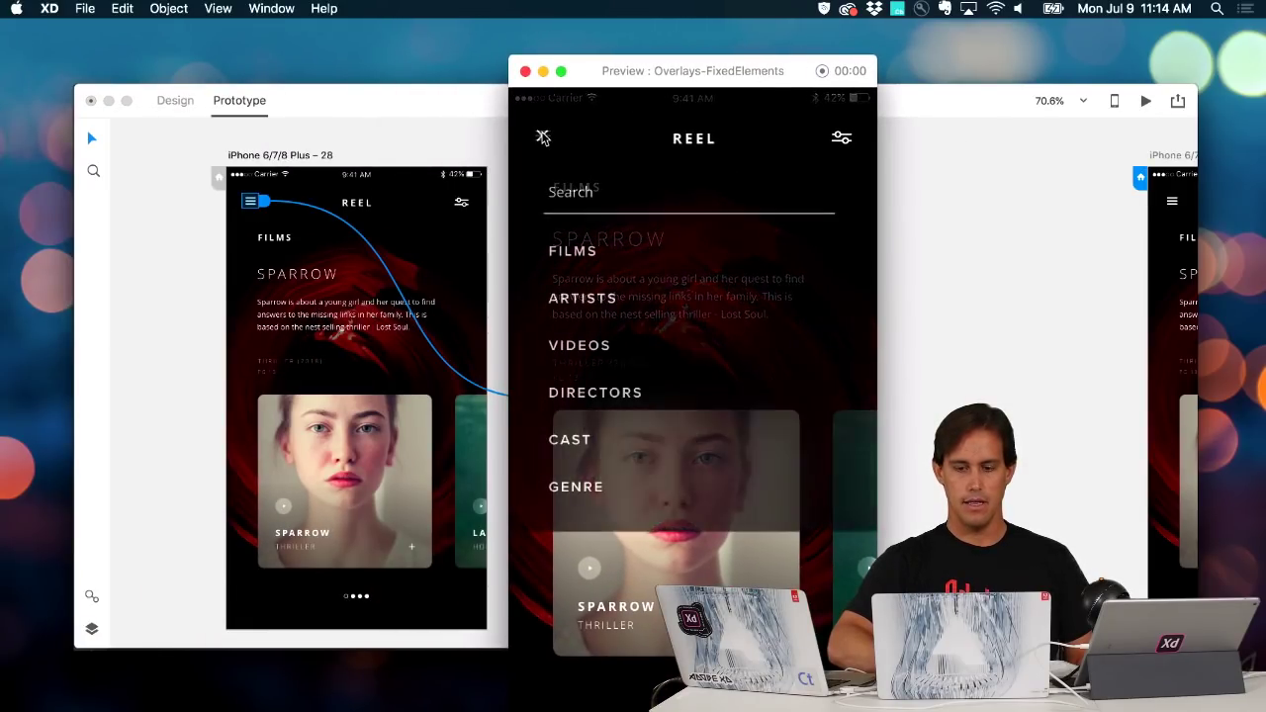
{"action": "left_click", "coordinate": [525, 71]}
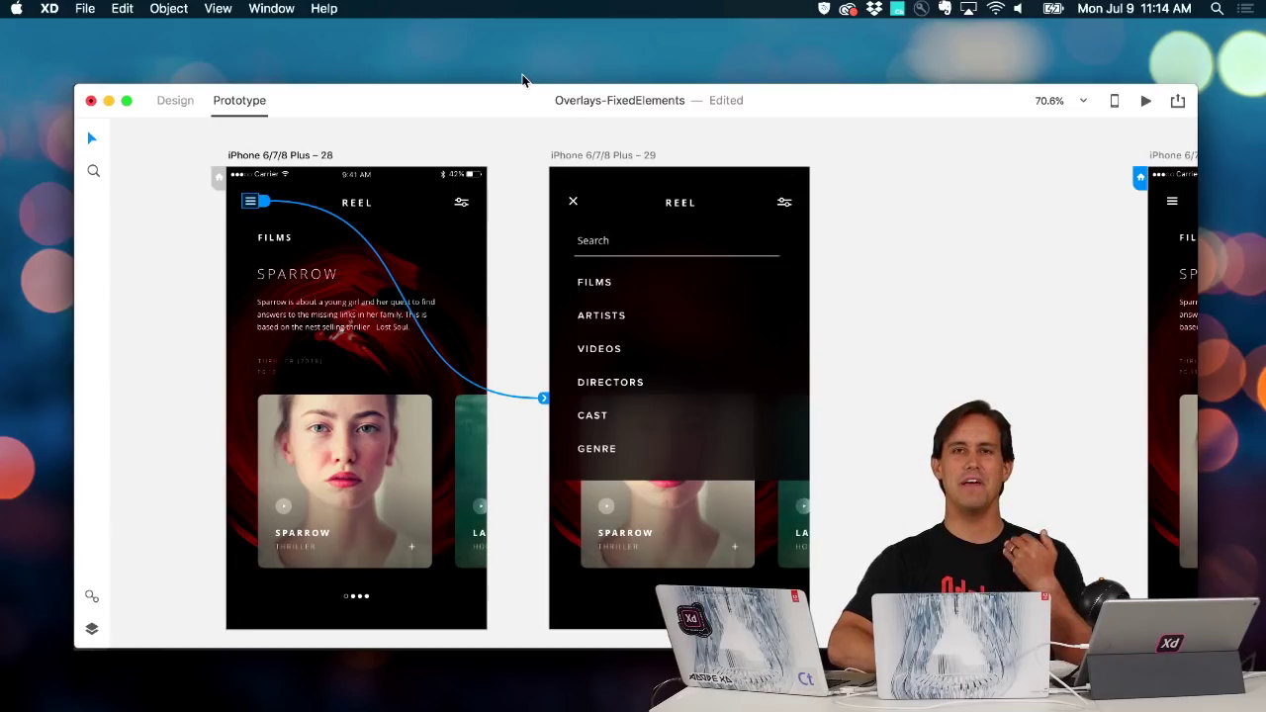
{"action": "left_click", "coordinate": [926, 320]}
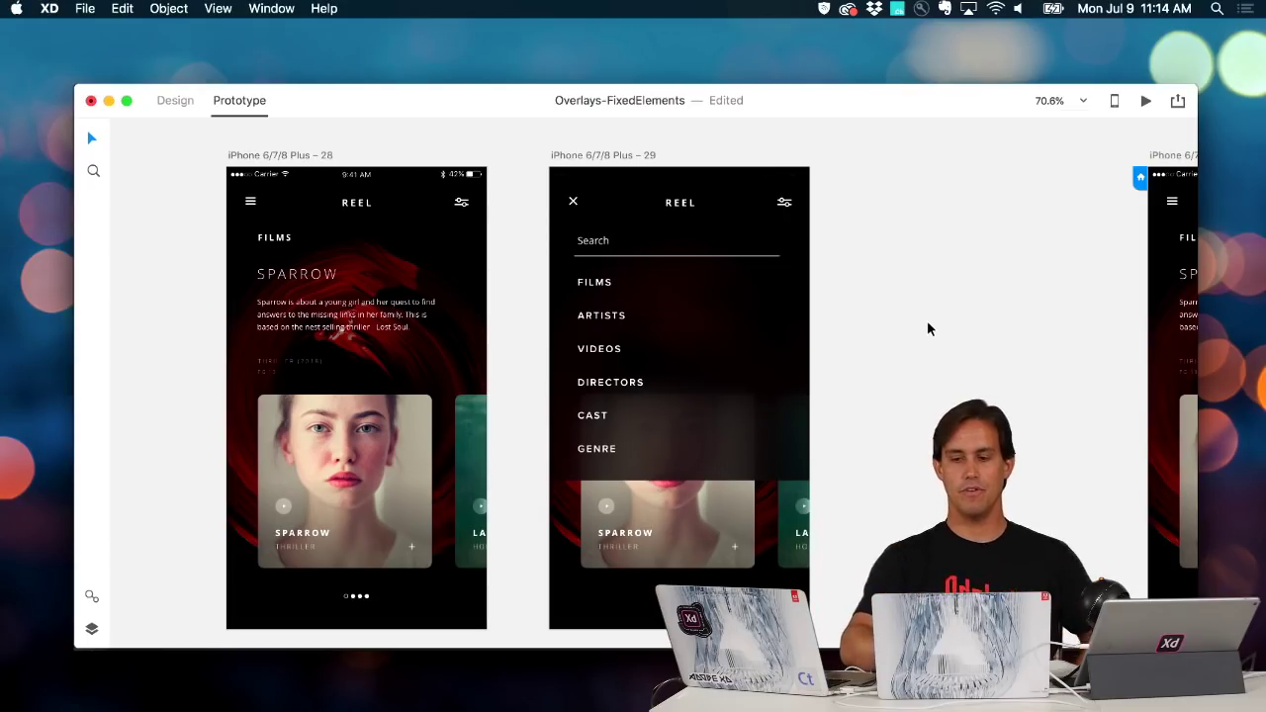
Link the hamburger icon on iPhone 6/7/8 Plus – 32 to iPhone 6/7/8 Plus – 33 as an overlay
{"action": "scroll", "coordinate": [928, 323], "scroll_direction": "right", "scroll_amount": 5}
{"action": "scroll", "coordinate": [928, 328], "scroll_direction": "right", "scroll_amount": 5}
{"action": "scroll", "coordinate": [929, 327], "scroll_direction": "right", "scroll_amount": 5}
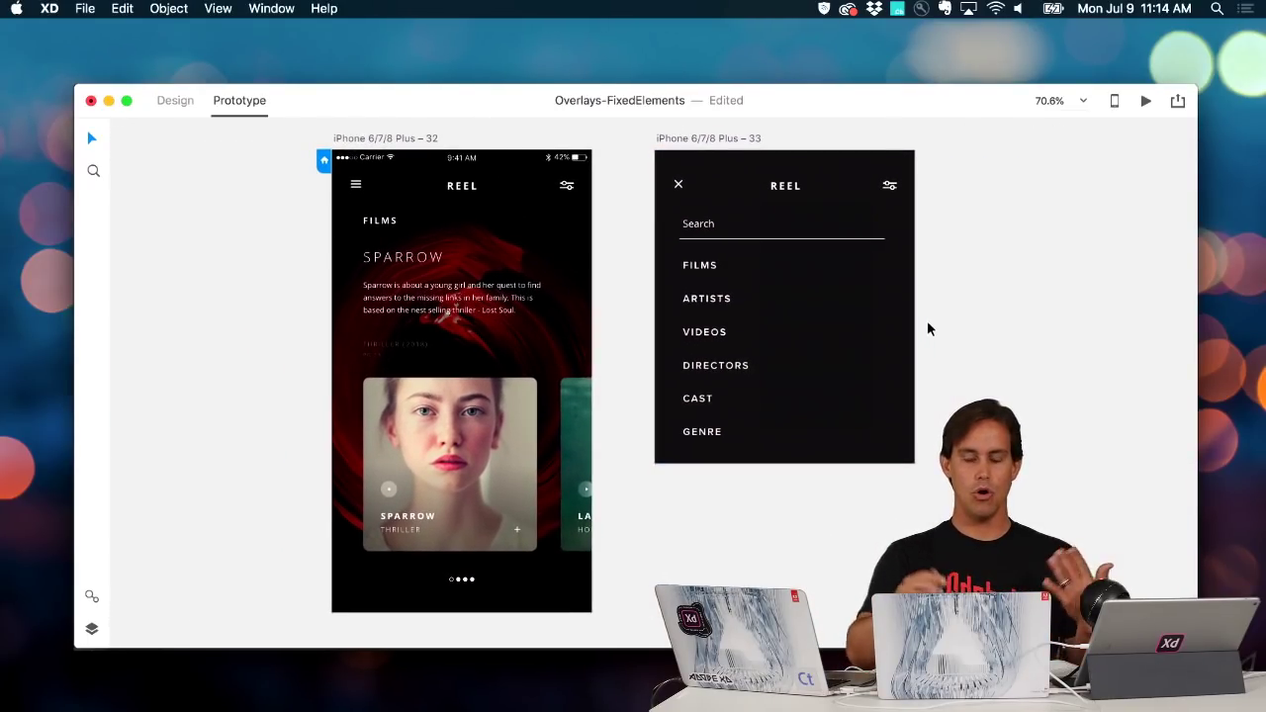
{"action": "left_click", "coordinate": [406, 144]}
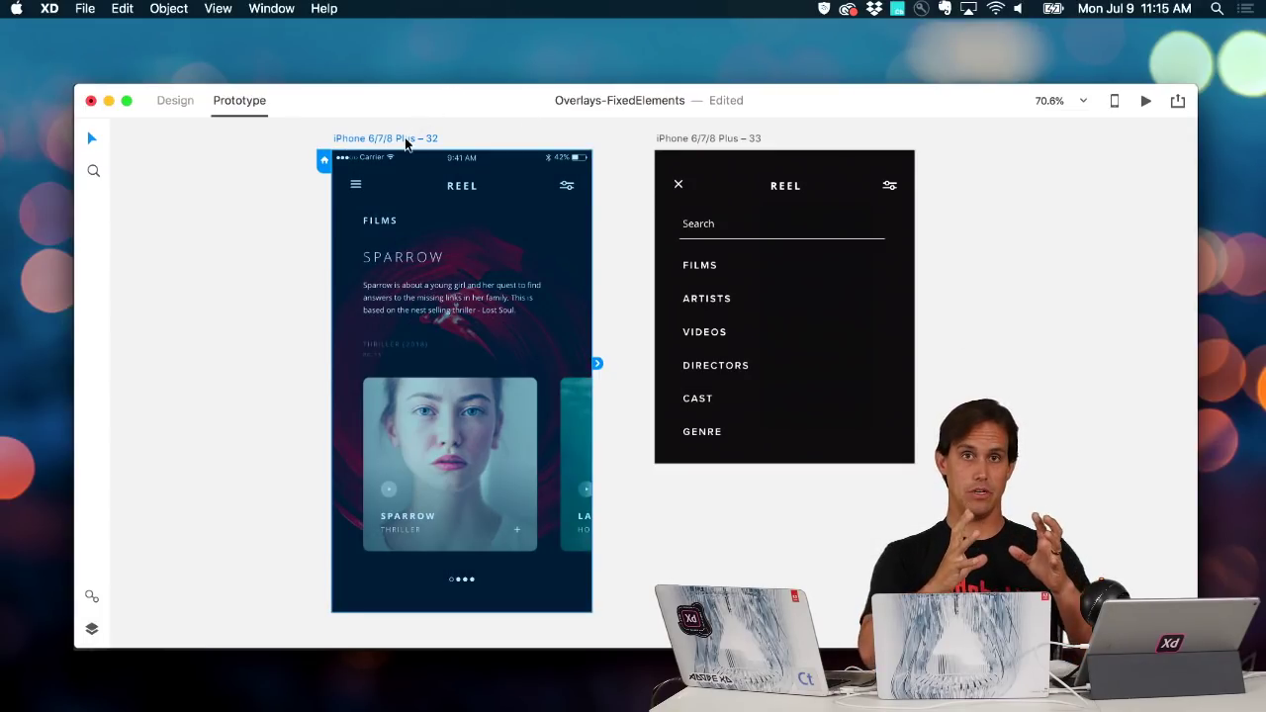
{"action": "left_click", "coordinate": [697, 138]}
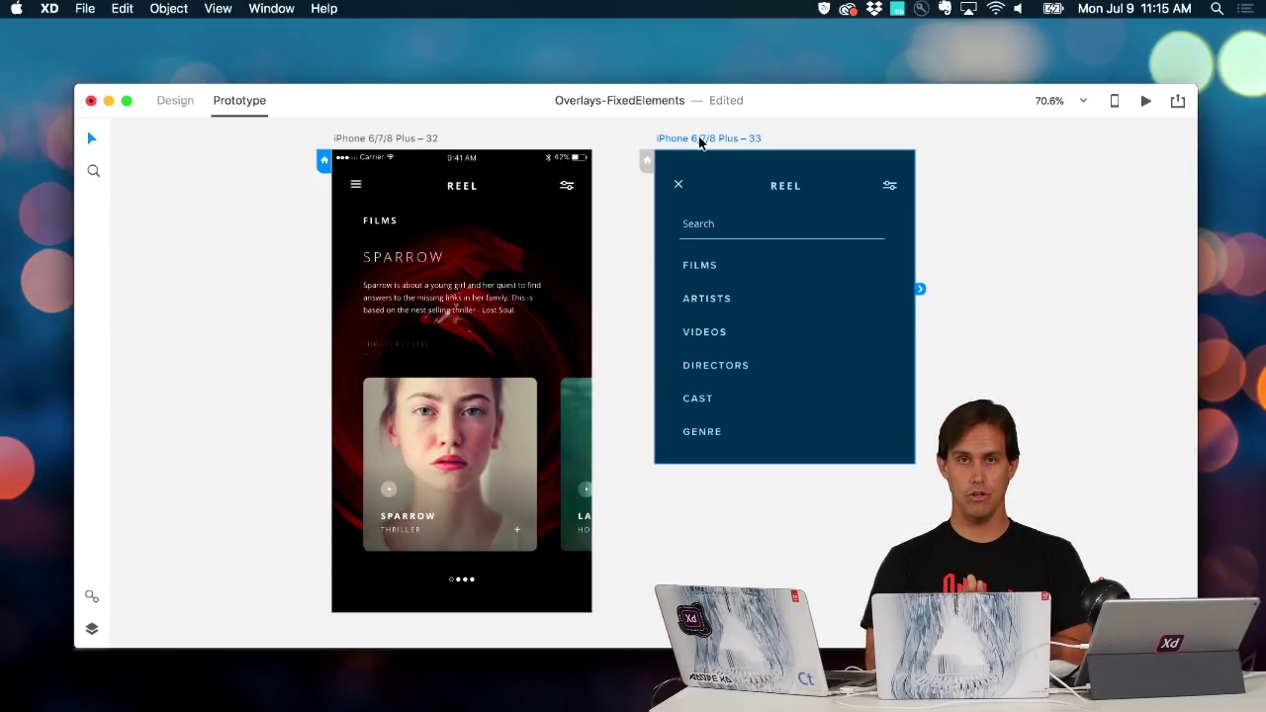
{"action": "left_click", "coordinate": [385, 138]}
{"action": "left_click", "coordinate": [356, 186]}
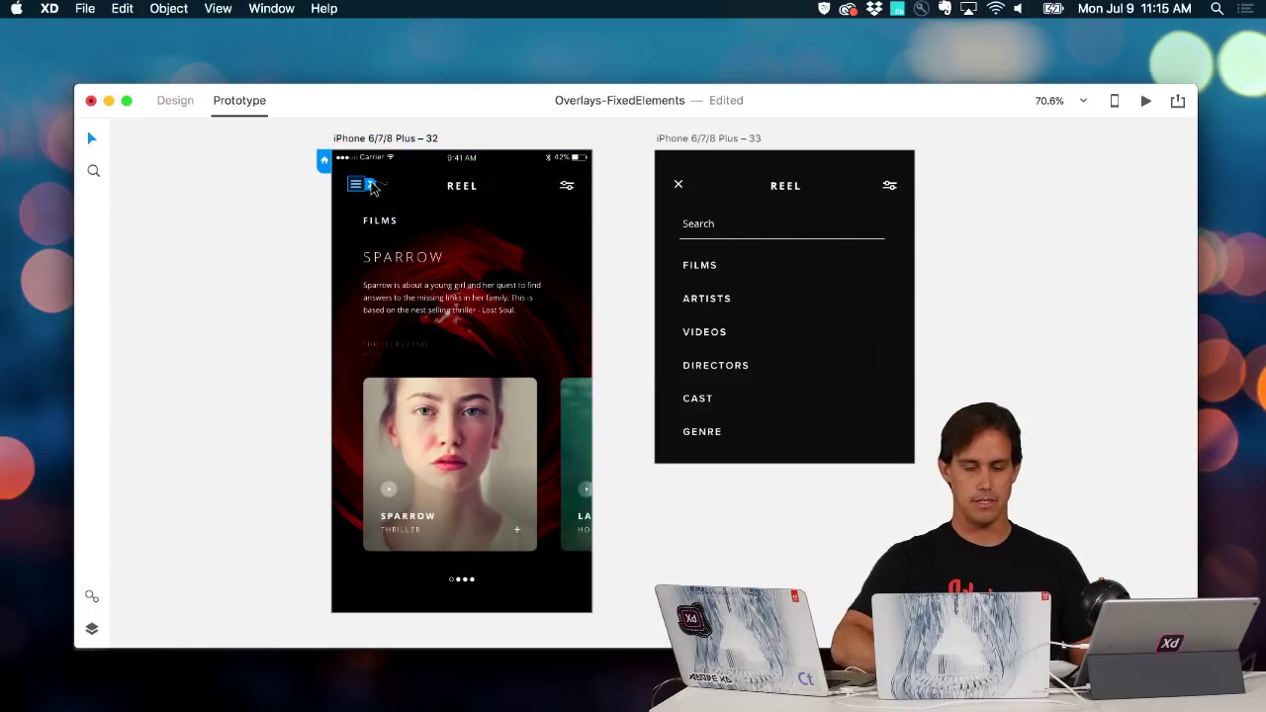
{"action": "left_click_drag", "start_coordinate": [372, 188], "coordinate": [669, 294]}
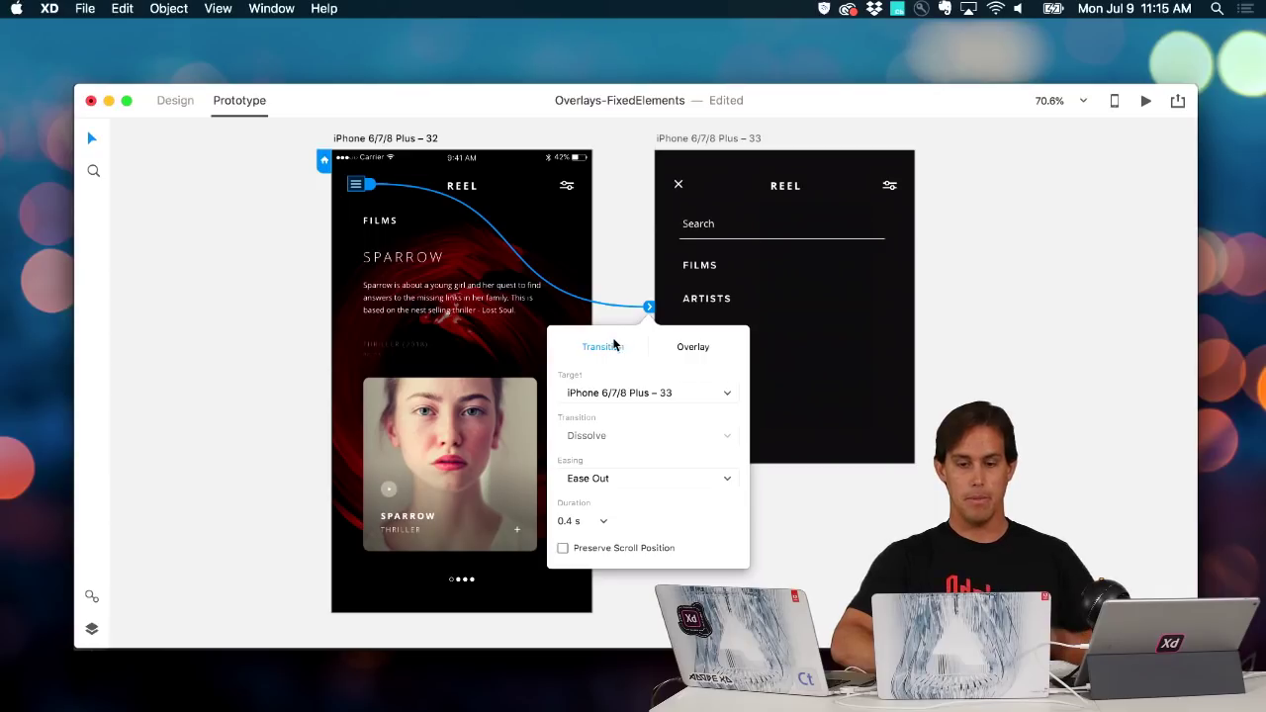
{"action": "left_click", "coordinate": [678, 352]}
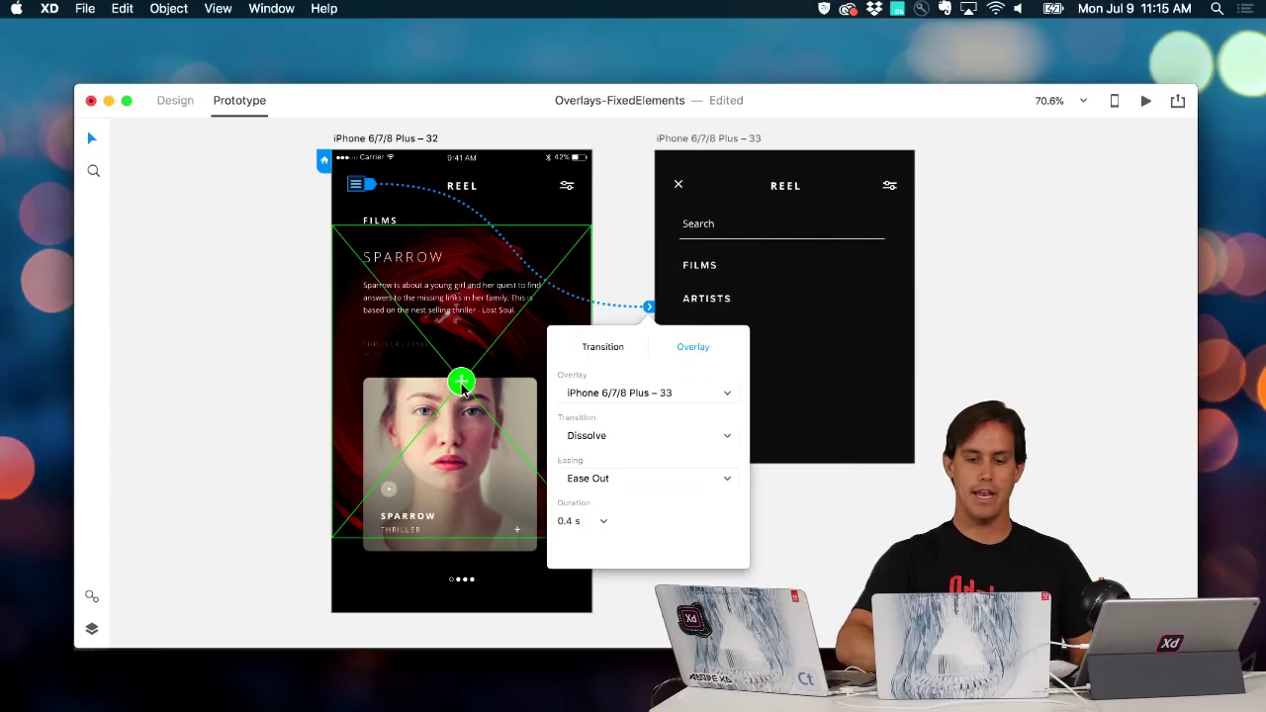
Align the menu overlay with the upper edge of iPhone 6/7/8 Plus – 32 and set its transition to Slide Down
{"action": "left_click_drag", "start_coordinate": [460, 384], "coordinate": [459, 307]}
{"action": "left_click", "coordinate": [647, 308]}
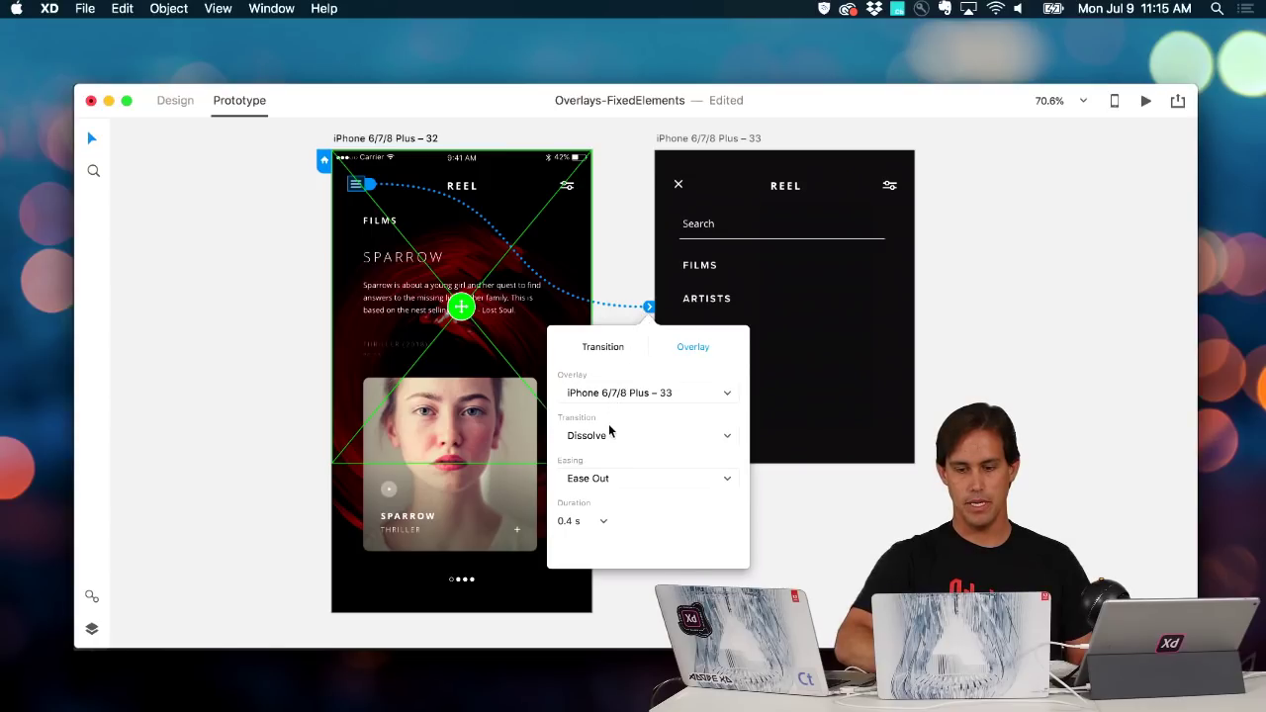
{"action": "left_click", "coordinate": [610, 432]}
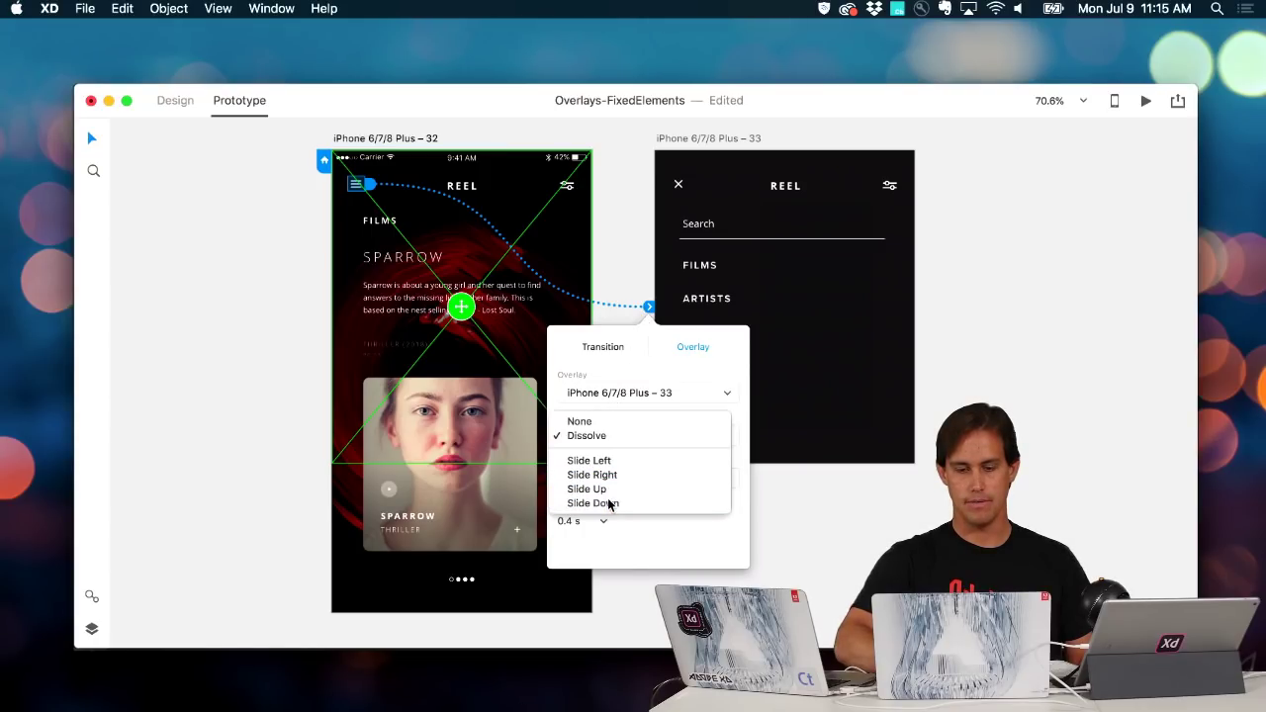
{"action": "left_click", "coordinate": [609, 503]}
{"action": "left_click", "coordinate": [959, 126]}
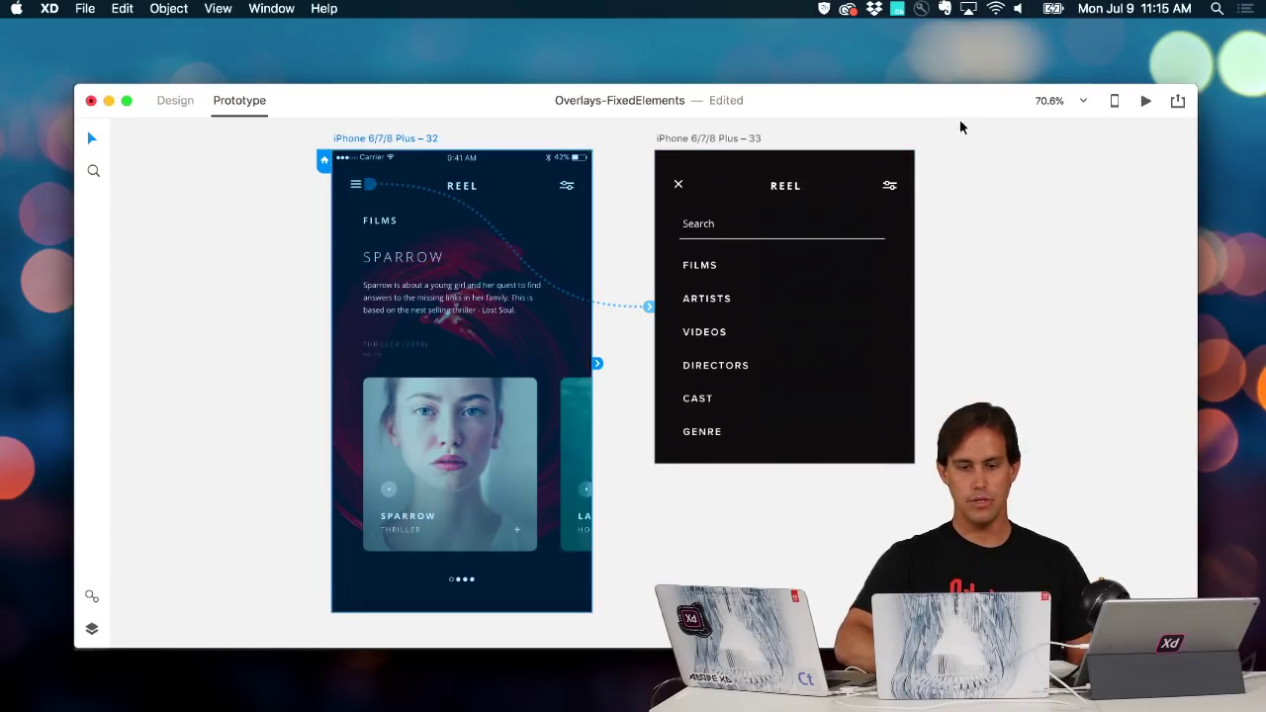
Preview the prototype, test opening and dismissing the hamburger menu overlay, and close the preview
{"action": "left_click", "coordinate": [1148, 100]}
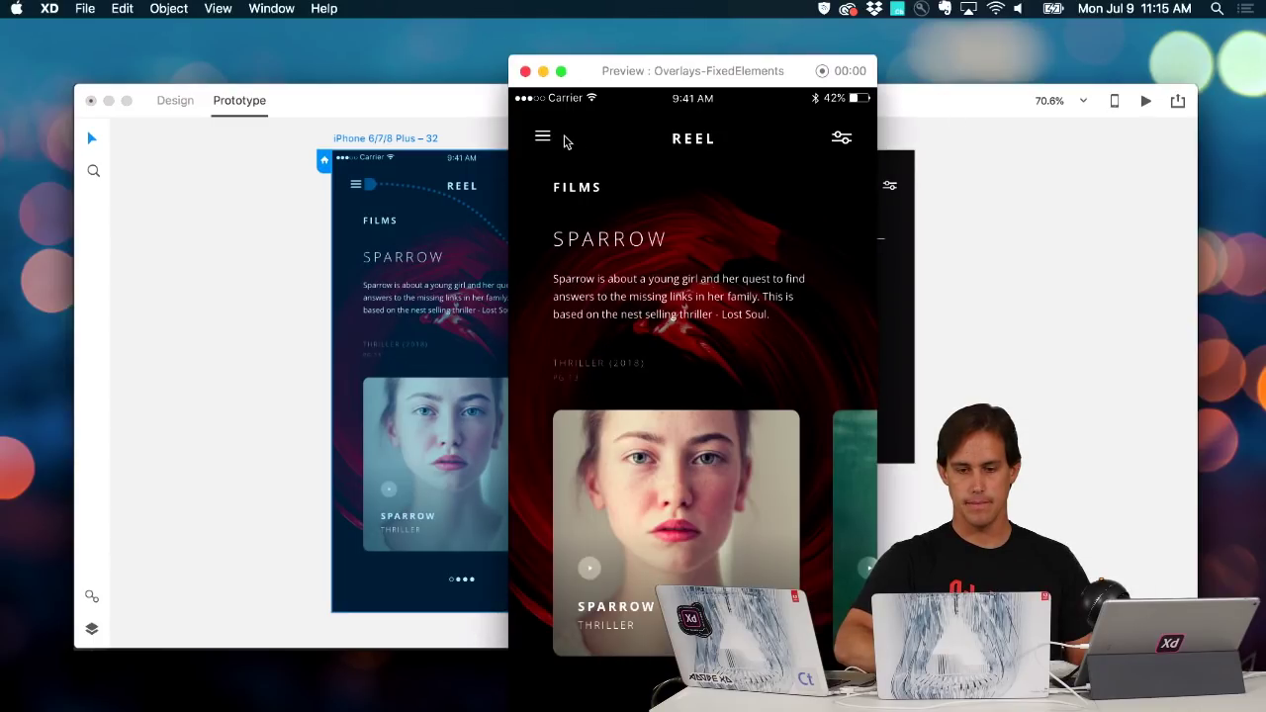
{"action": "left_click", "coordinate": [543, 139]}
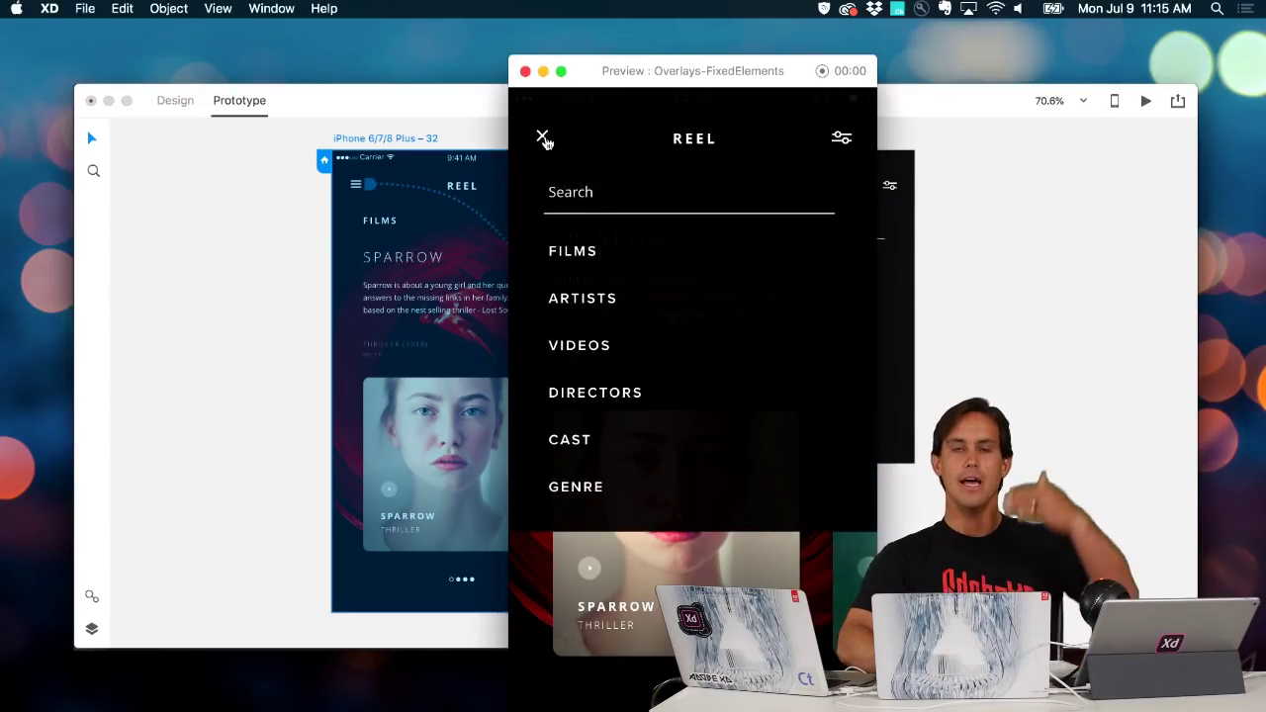
{"action": "left_click", "coordinate": [653, 543]}
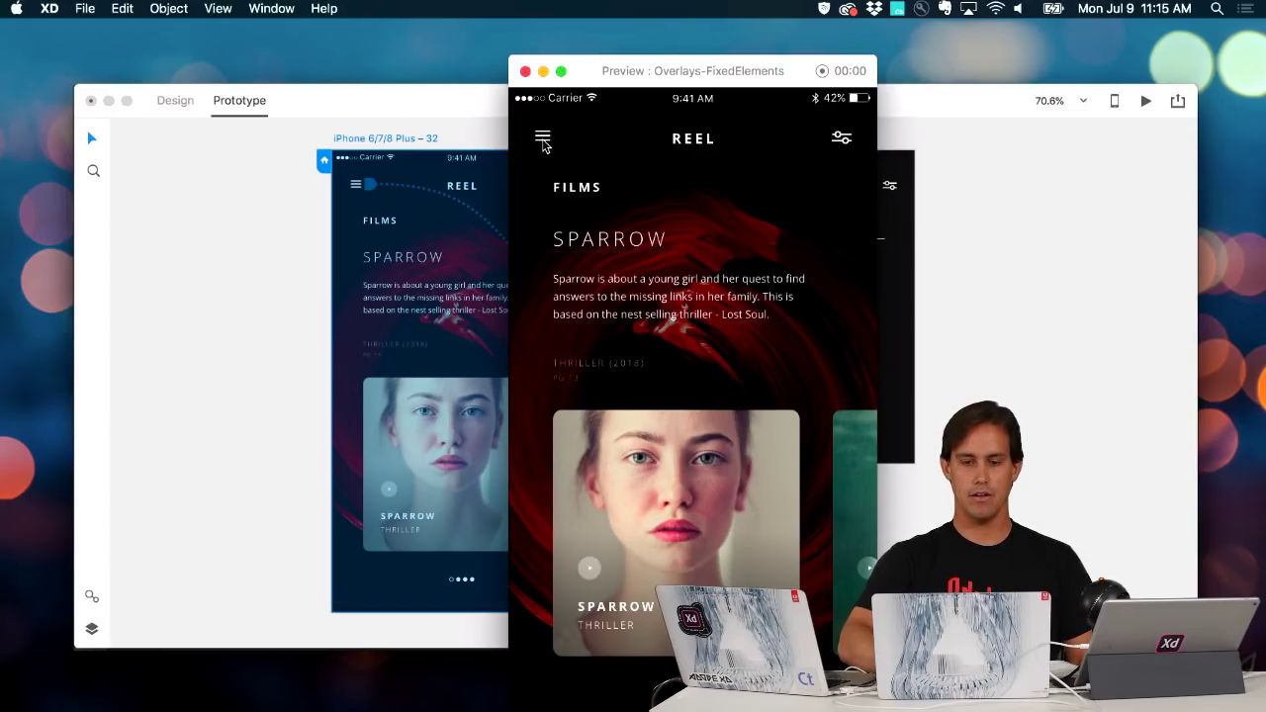
{"action": "left_click", "coordinate": [543, 140]}
{"action": "left_click", "coordinate": [698, 534]}
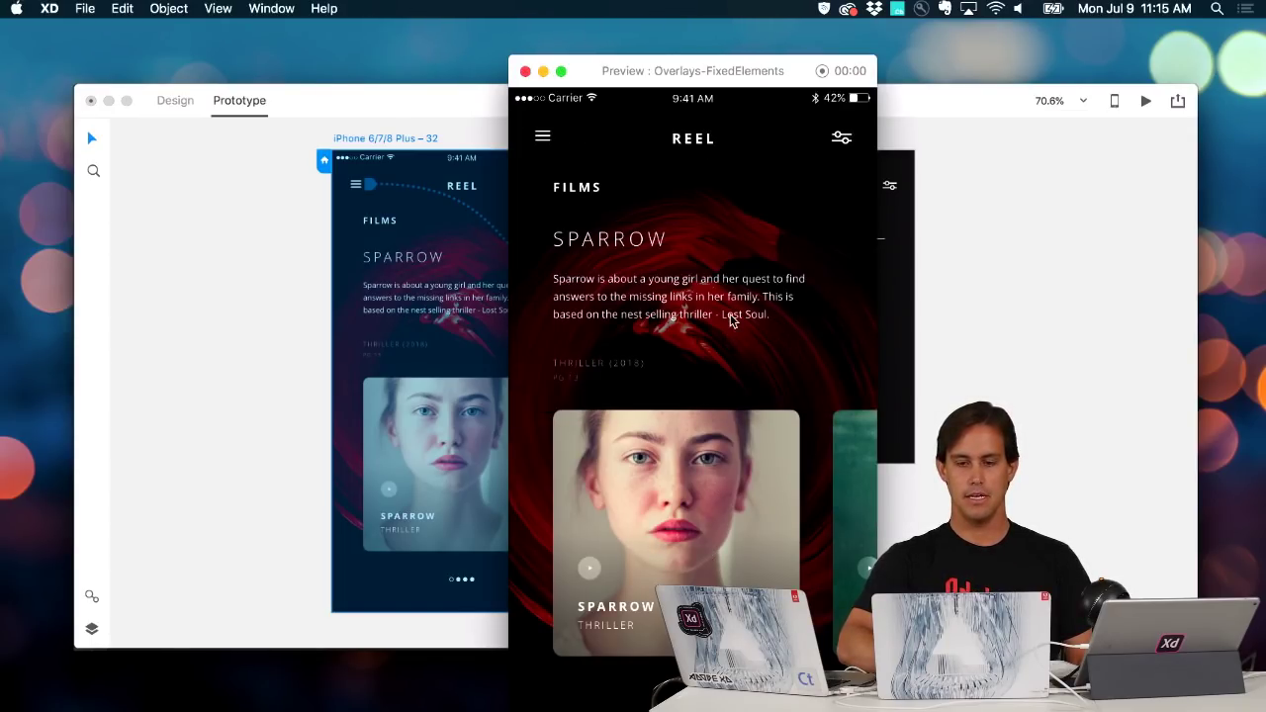
{"action": "left_click", "coordinate": [545, 140]}
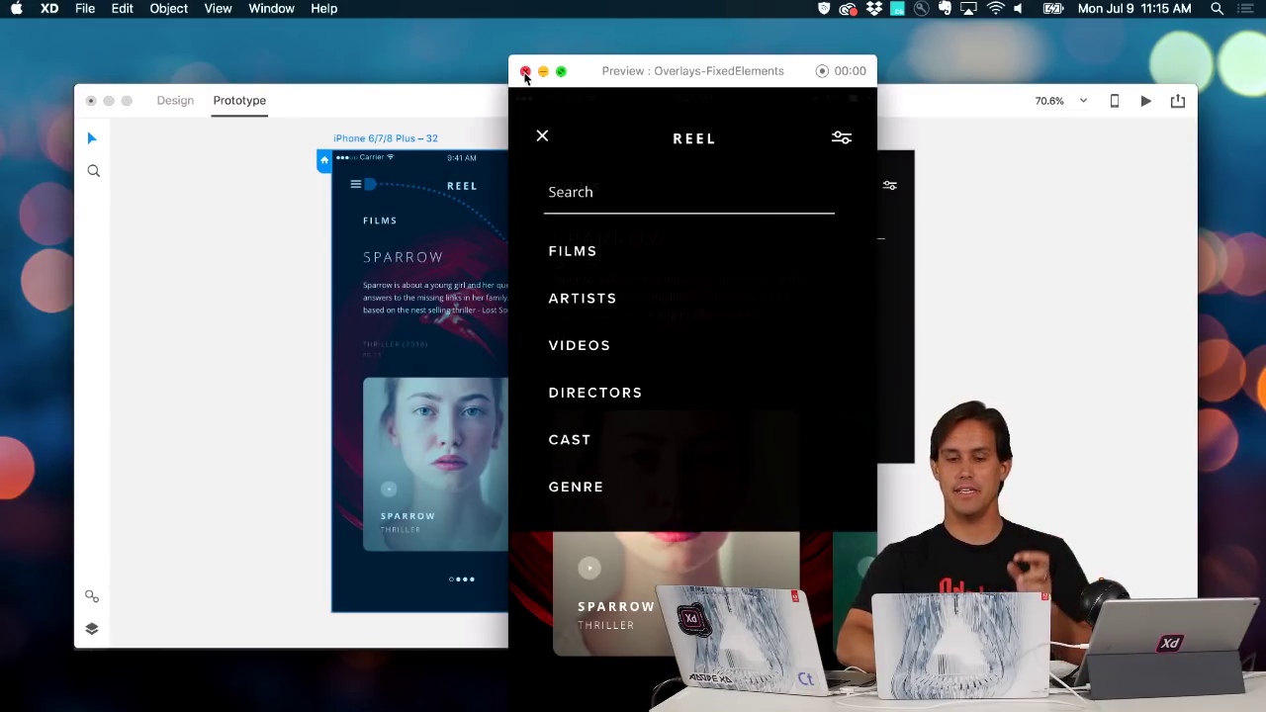
{"action": "left_click", "coordinate": [526, 71]}
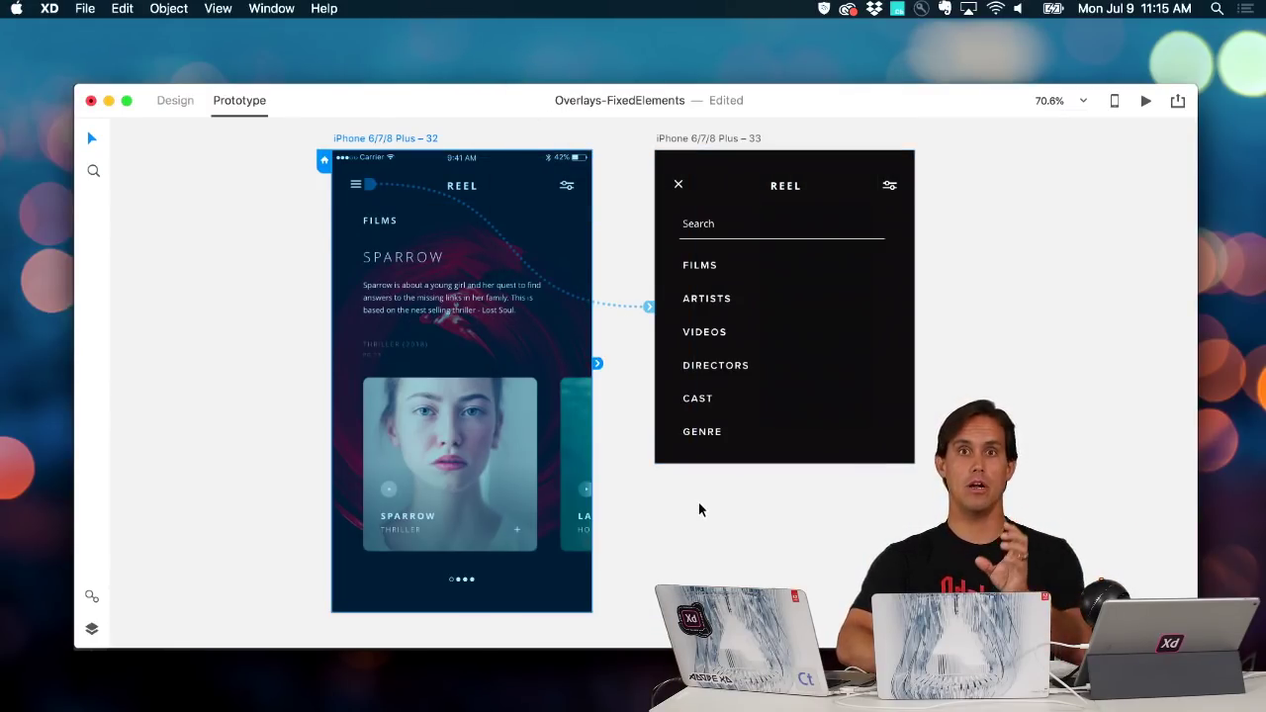
Link the search icon on iPhone 6/7/8 Plus – 24 to iPhone 6/7/8 Plus – 27 with a Dissolve transition
{"action": "left_click", "coordinate": [698, 543]}
{"action": "scroll", "coordinate": [698, 543], "scroll_direction": "down", "scroll_amount": 5}
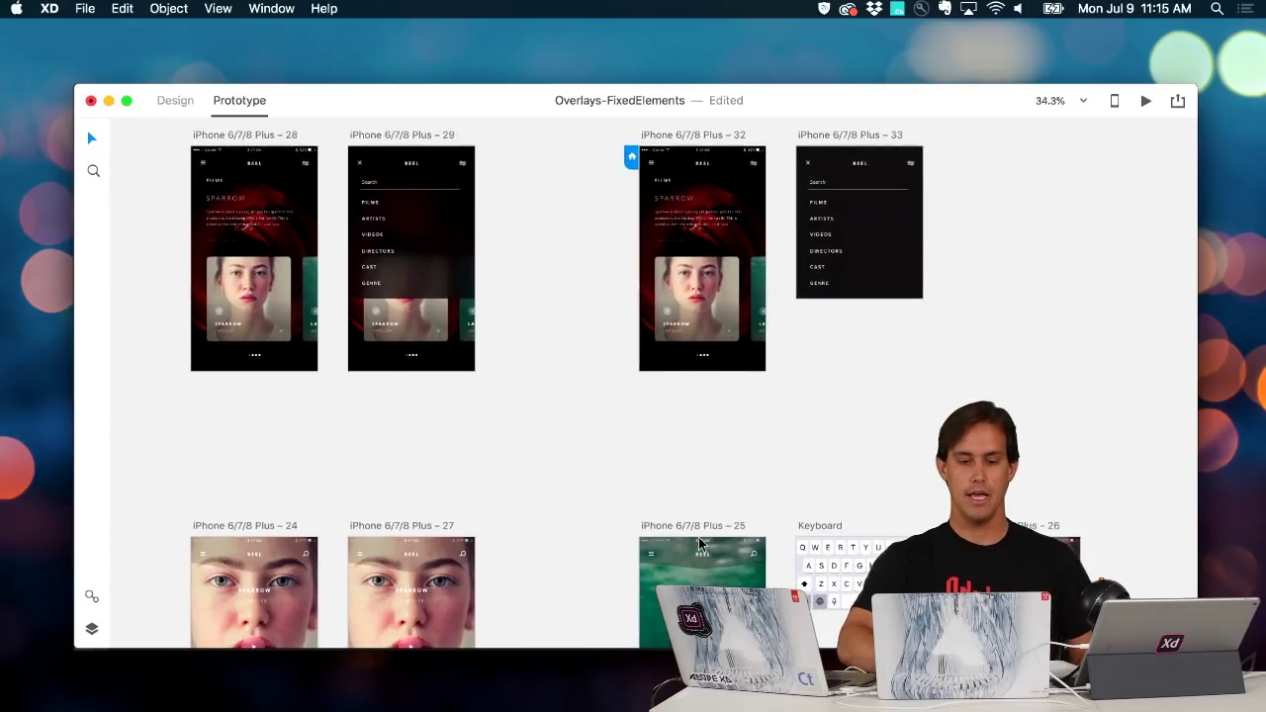
{"action": "scroll", "coordinate": [698, 537], "scroll_direction": "down", "scroll_amount": 4}
{"action": "scroll", "coordinate": [672, 541], "scroll_direction": "left", "scroll_amount": 1}
{"action": "scroll", "coordinate": [635, 436], "scroll_direction": "up", "scroll_amount": 2}
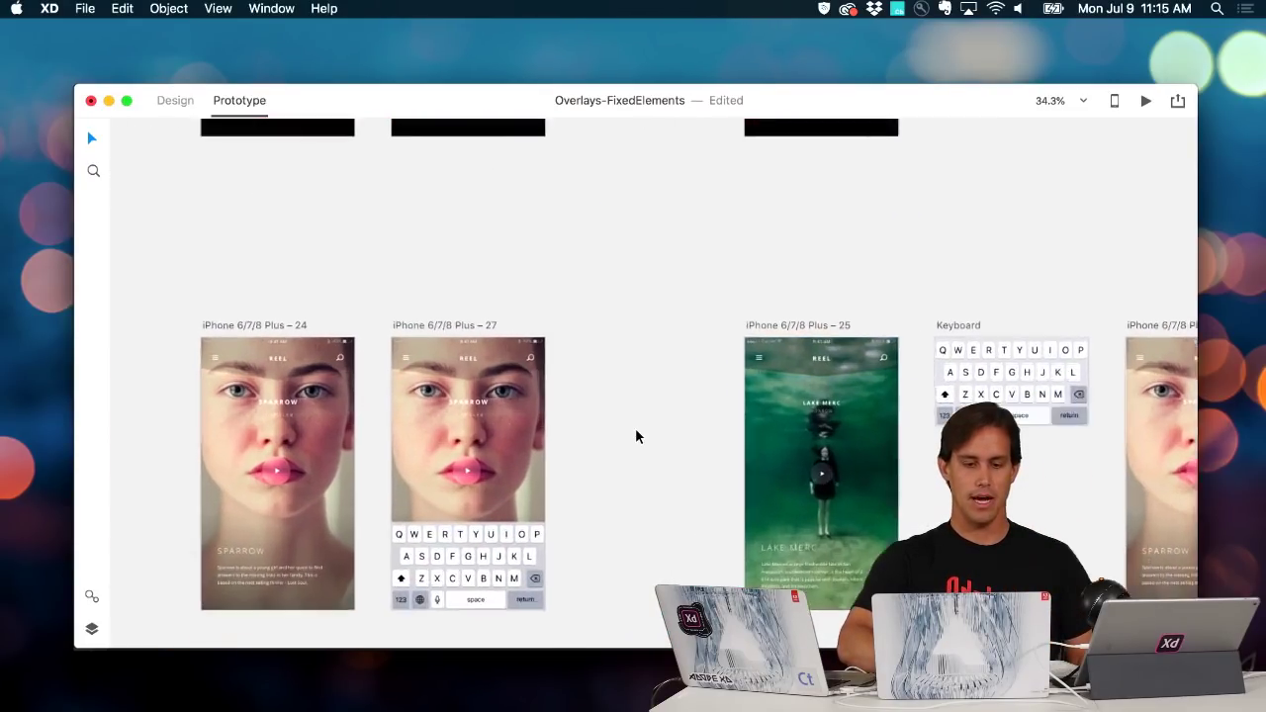
{"action": "scroll", "coordinate": [635, 428], "scroll_direction": "up", "scroll_amount": 3}
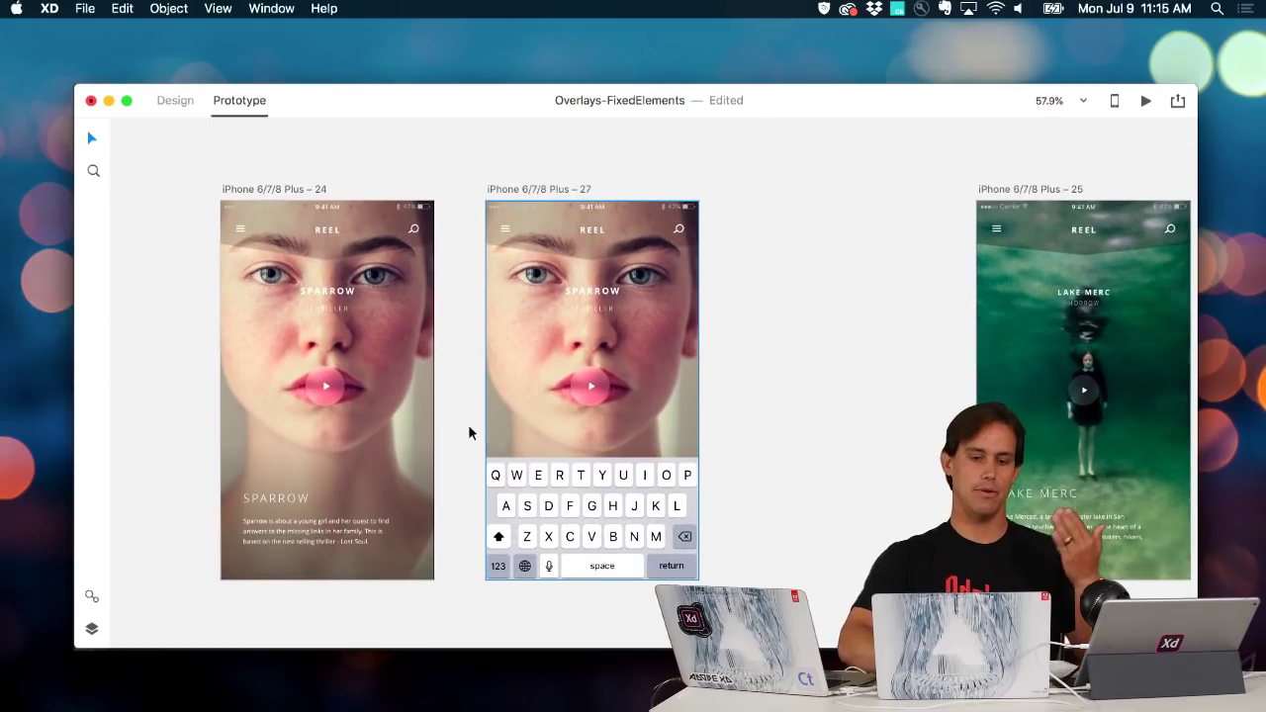
{"action": "left_click", "coordinate": [282, 204]}
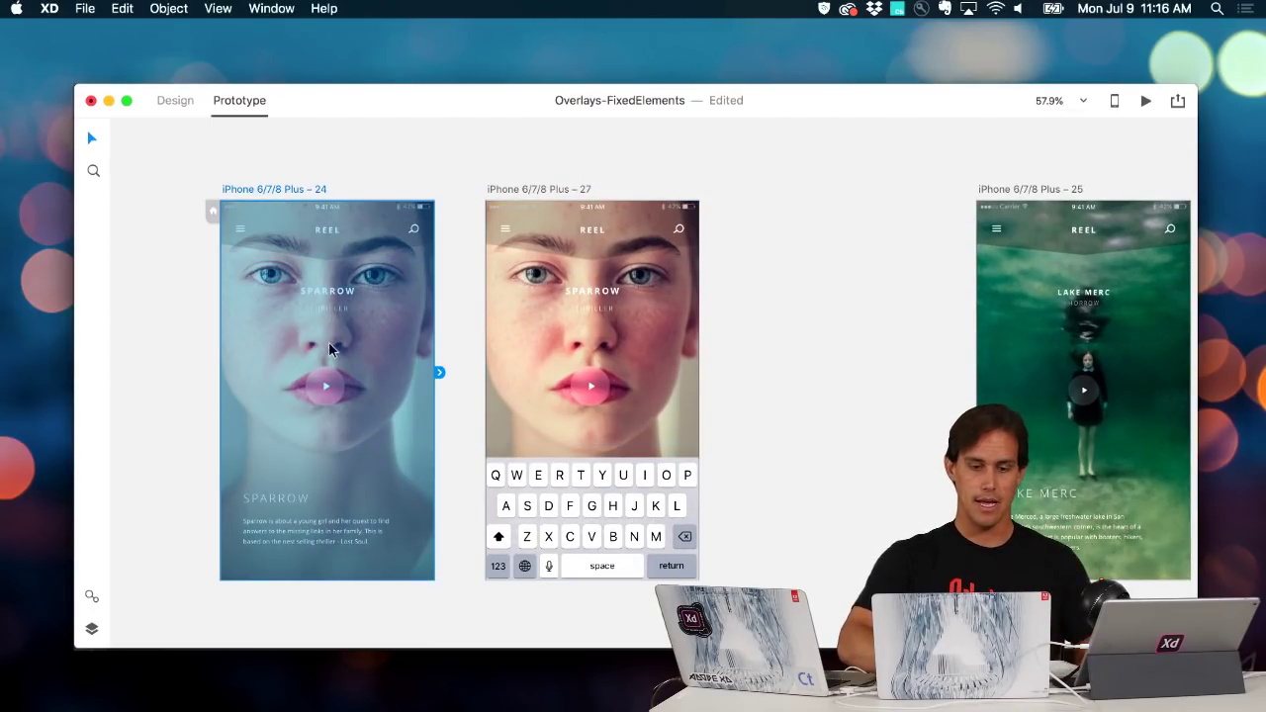
{"action": "left_click", "coordinate": [418, 229]}
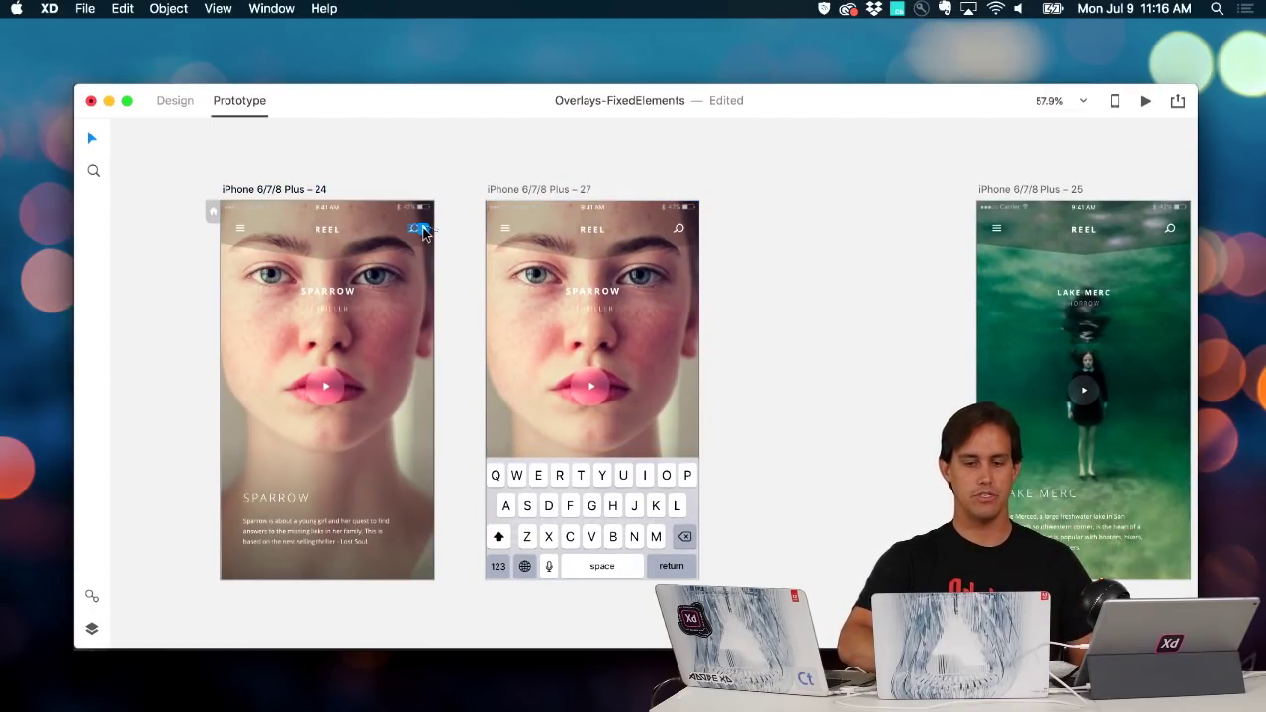
{"action": "left_click_drag", "start_coordinate": [422, 230], "coordinate": [489, 321]}
{"action": "left_click", "coordinate": [438, 516]}
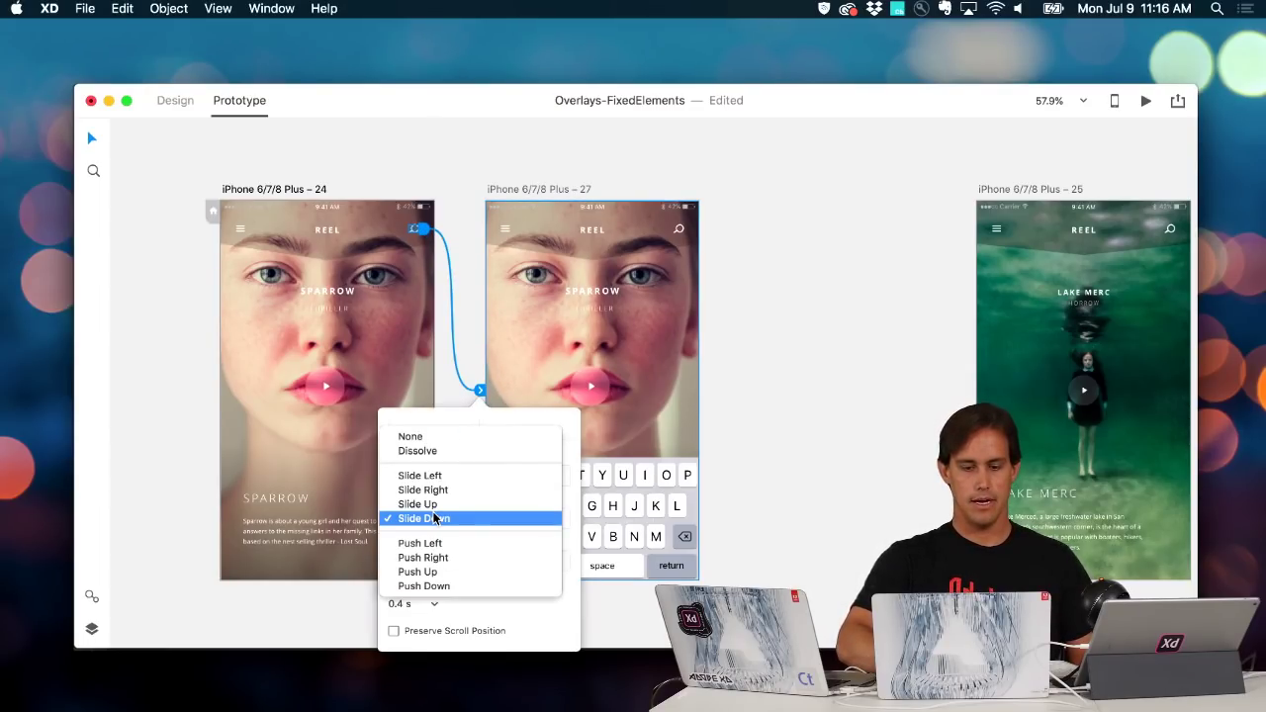
{"action": "left_click", "coordinate": [420, 447]}
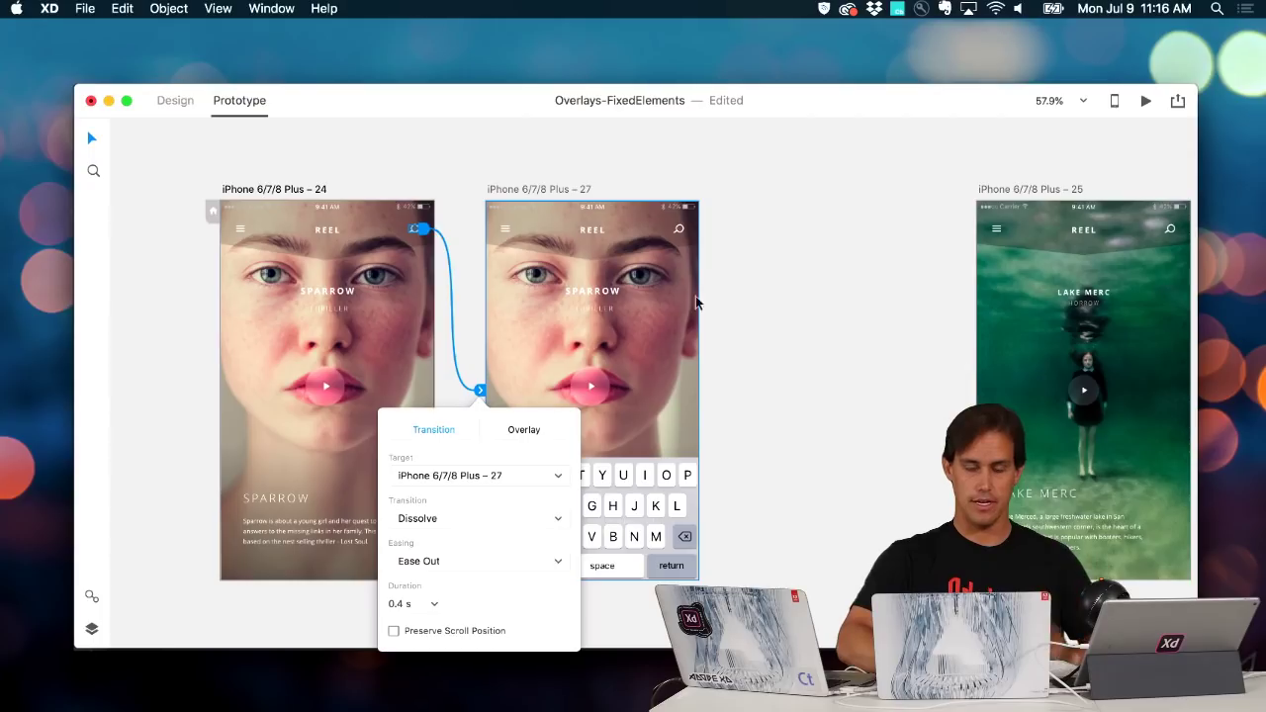
Preview iPhone 6/7/8 Plus – 24, test the search icon's link to the keyboard screen, and close the preview
{"action": "left_click", "coordinate": [1145, 100]}
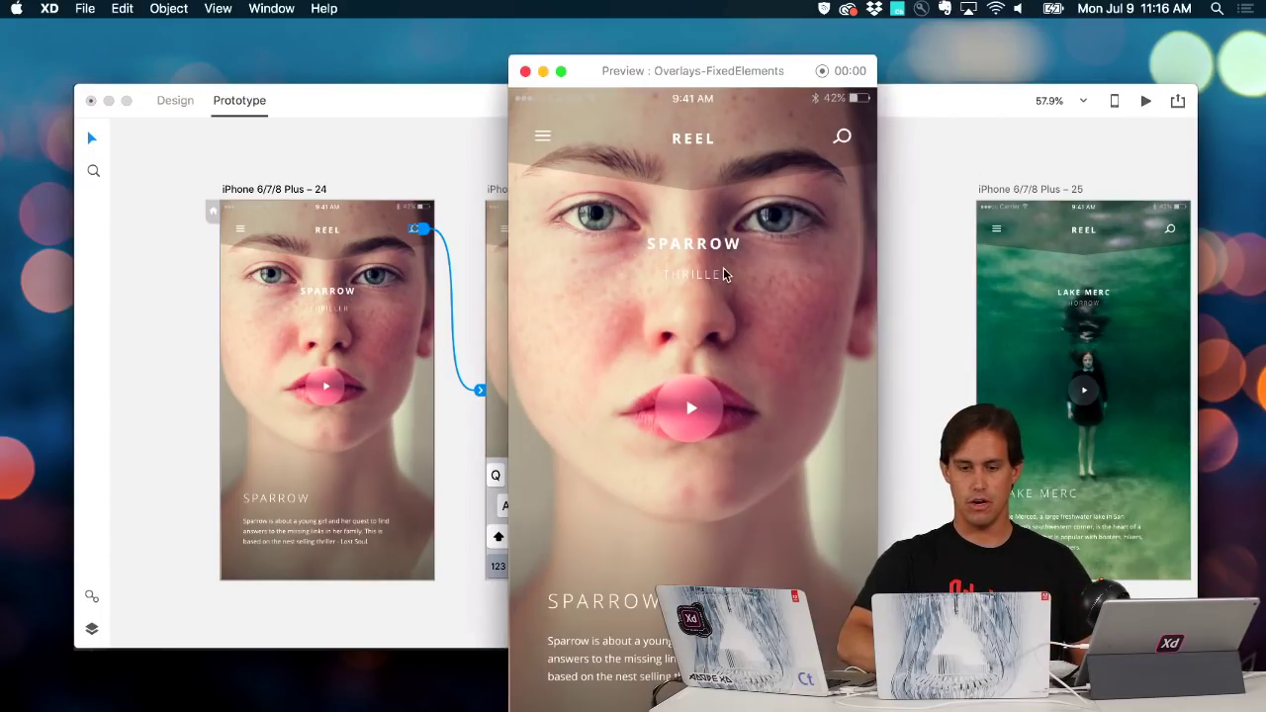
{"action": "left_click", "coordinate": [842, 136]}
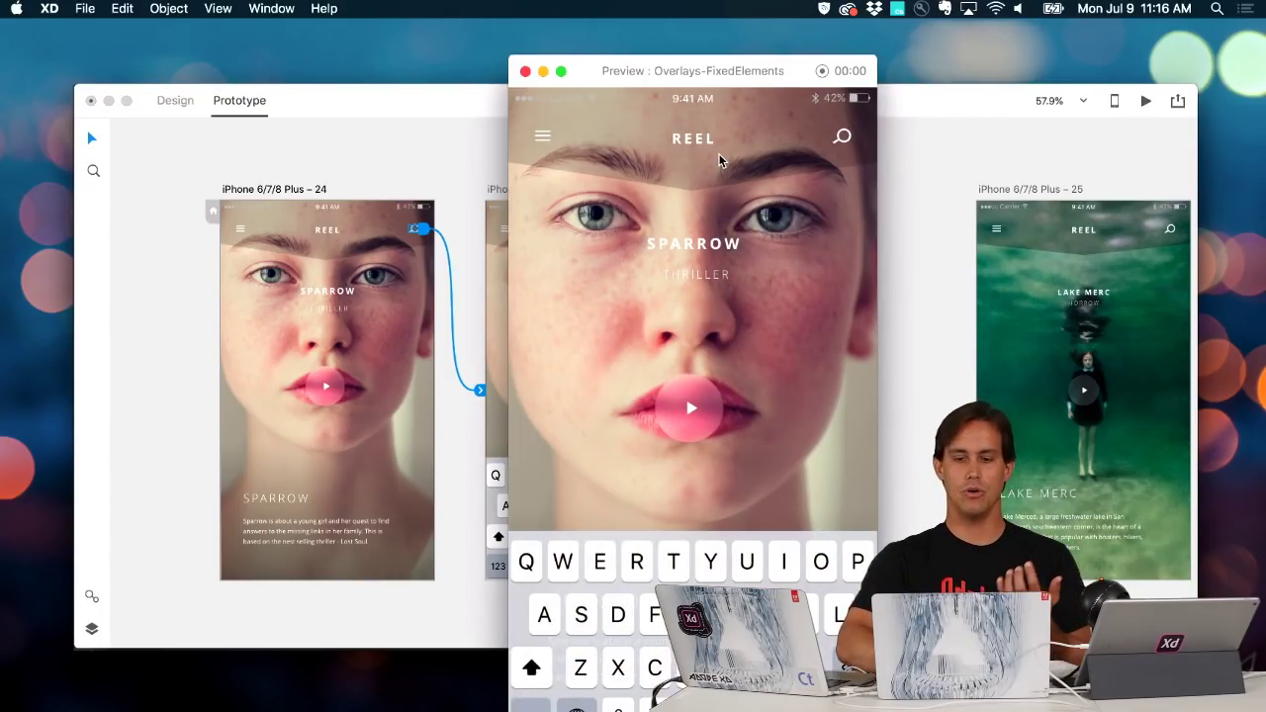
{"action": "left_click", "coordinate": [525, 71]}
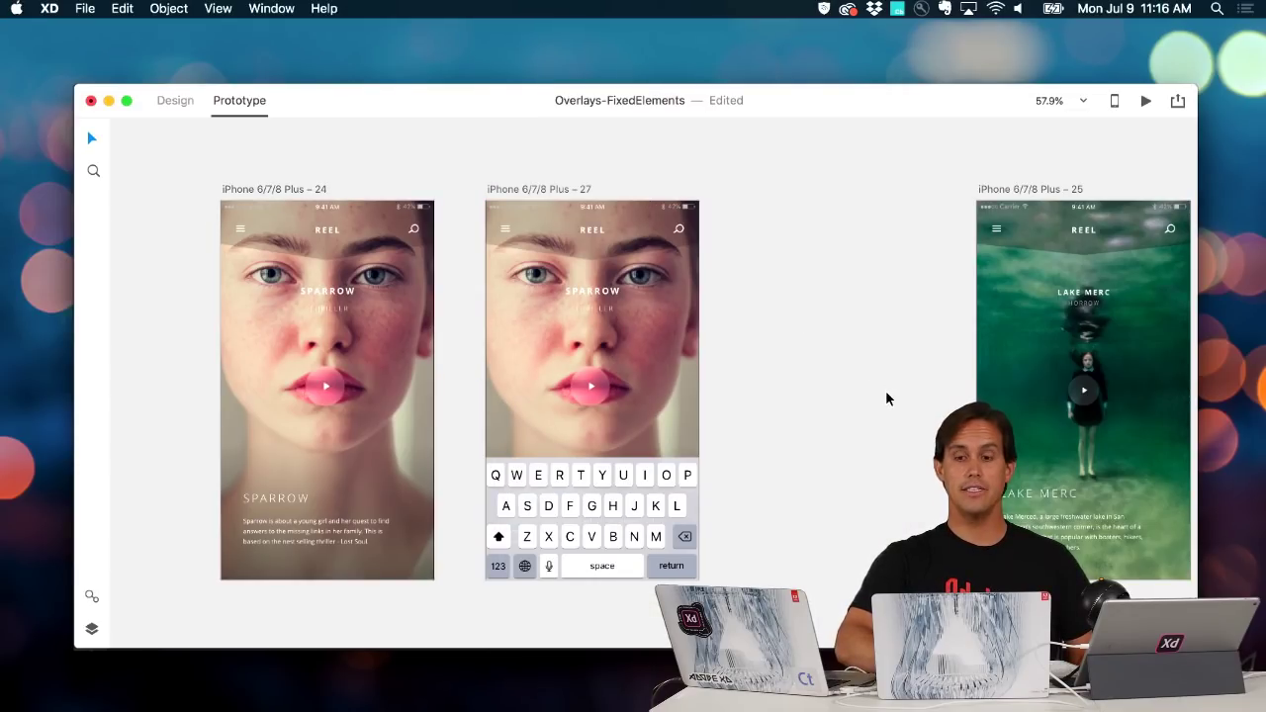
Link the search icon on iPhone 6/7/8 Plus – 25 to the Keyboard artboard as an overlay
{"action": "scroll", "coordinate": [886, 394], "scroll_direction": "right", "scroll_amount": 10}
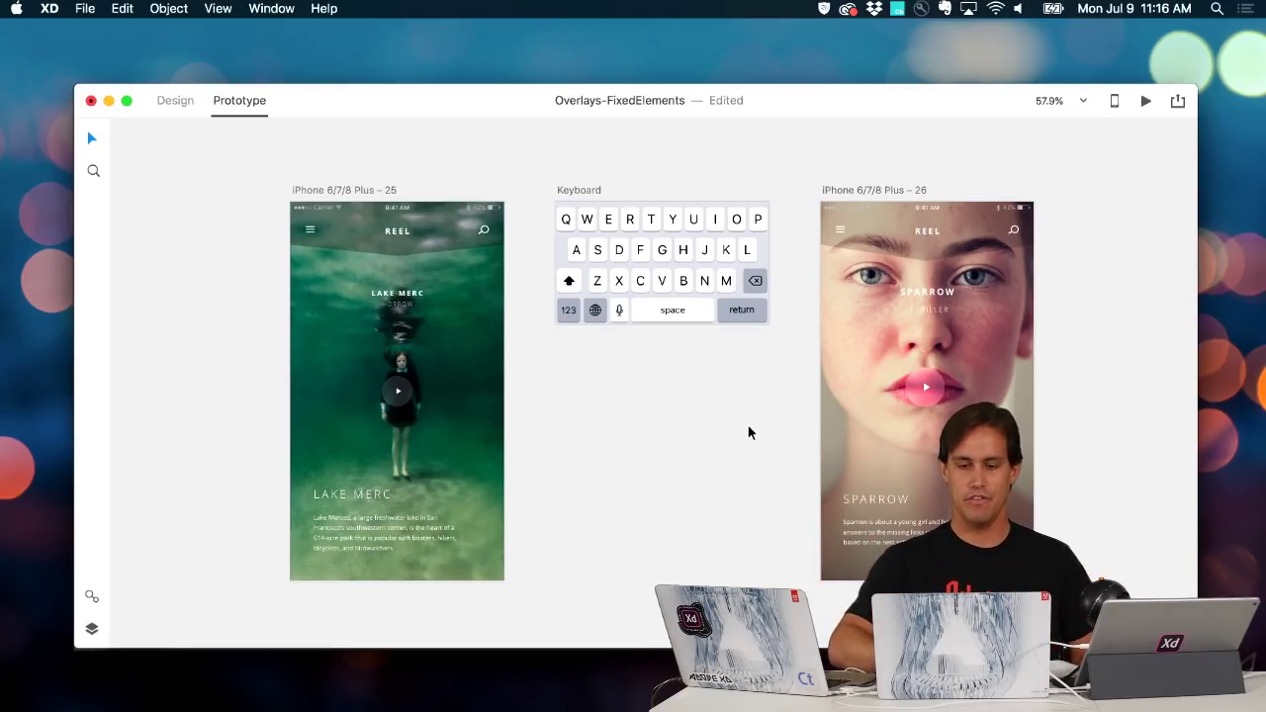
{"action": "left_click_drag", "start_coordinate": [757, 581], "coordinate": [161, 202]}
{"action": "left_click", "coordinate": [358, 194]}
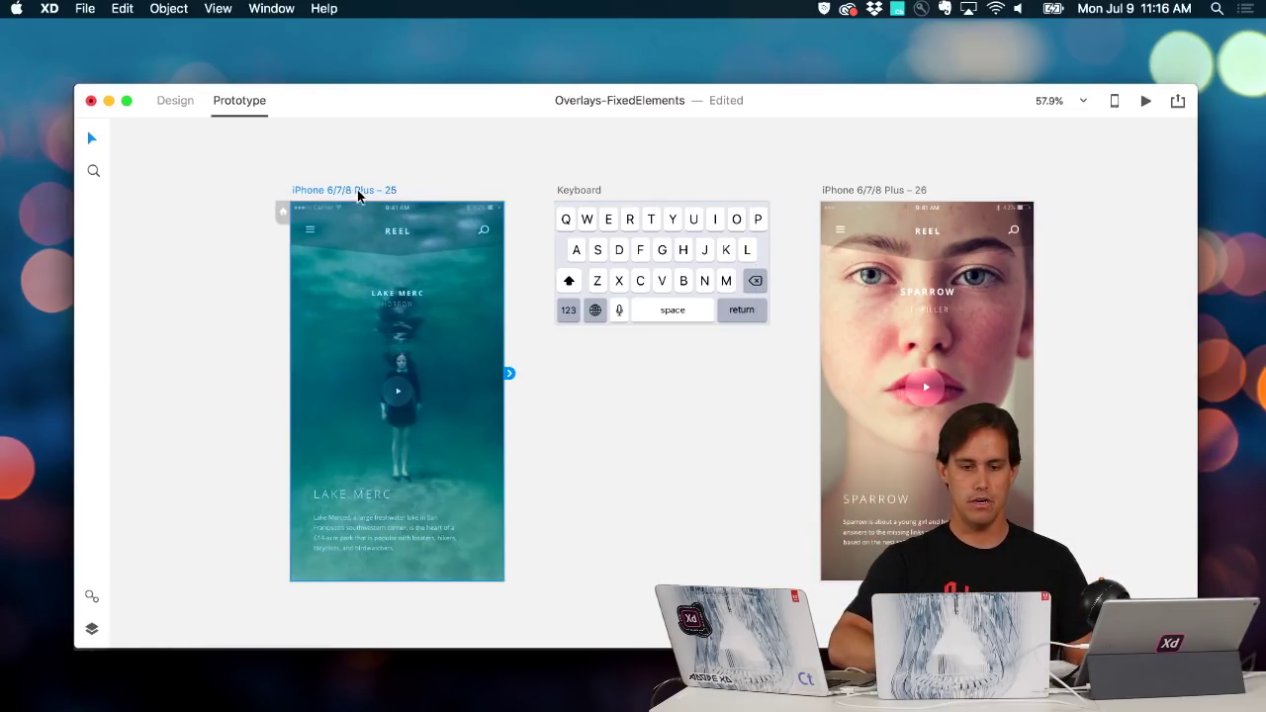
{"action": "left_click", "coordinate": [486, 232]}
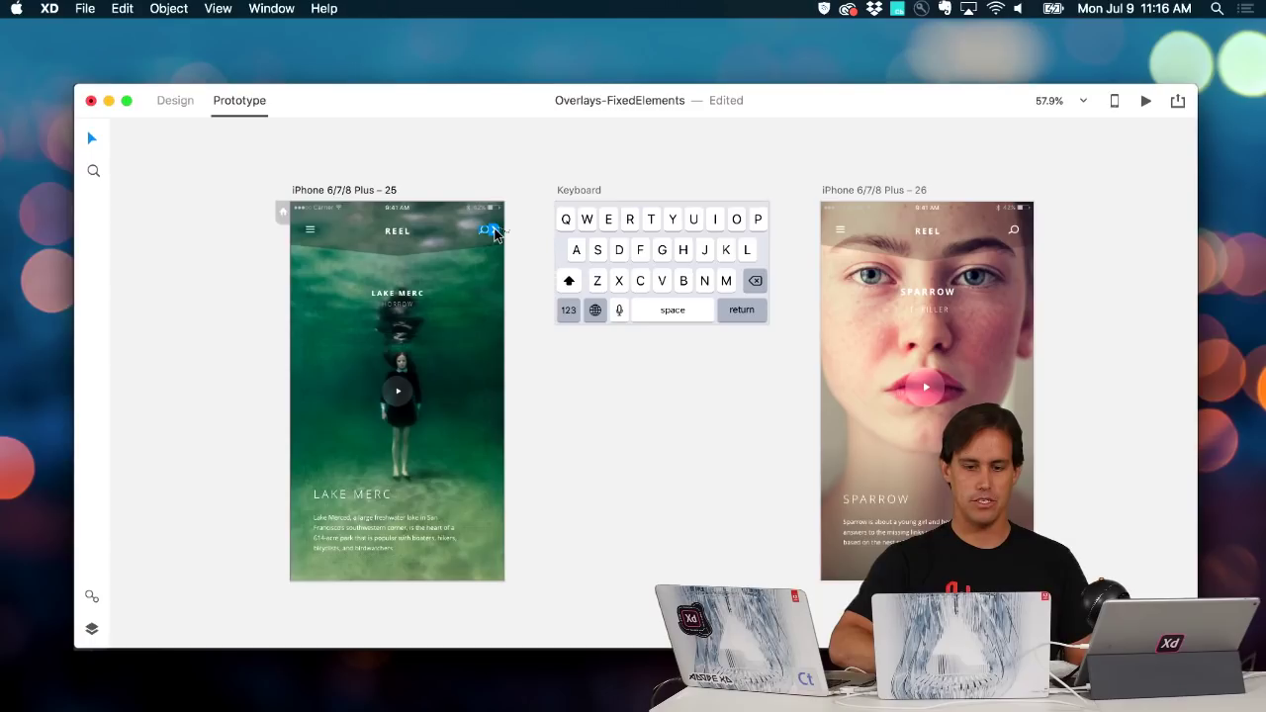
{"action": "left_click_drag", "start_coordinate": [511, 231], "coordinate": [564, 259]}
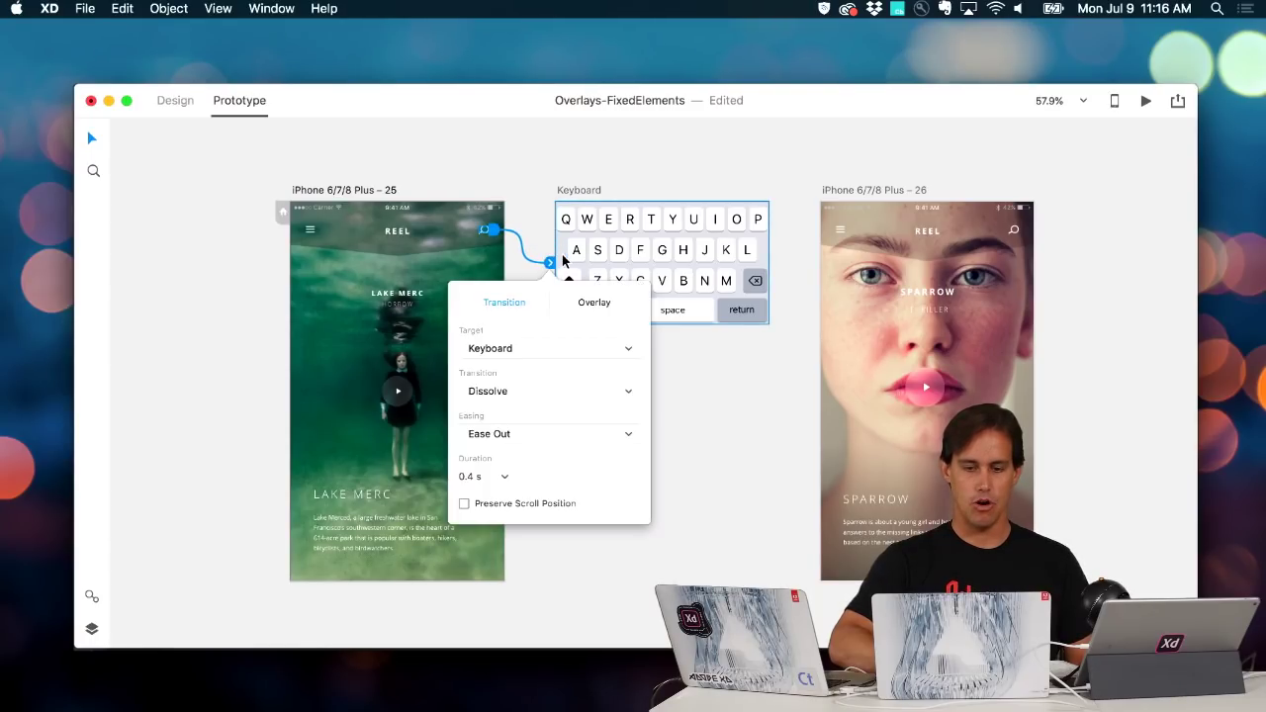
{"action": "left_click", "coordinate": [594, 302]}
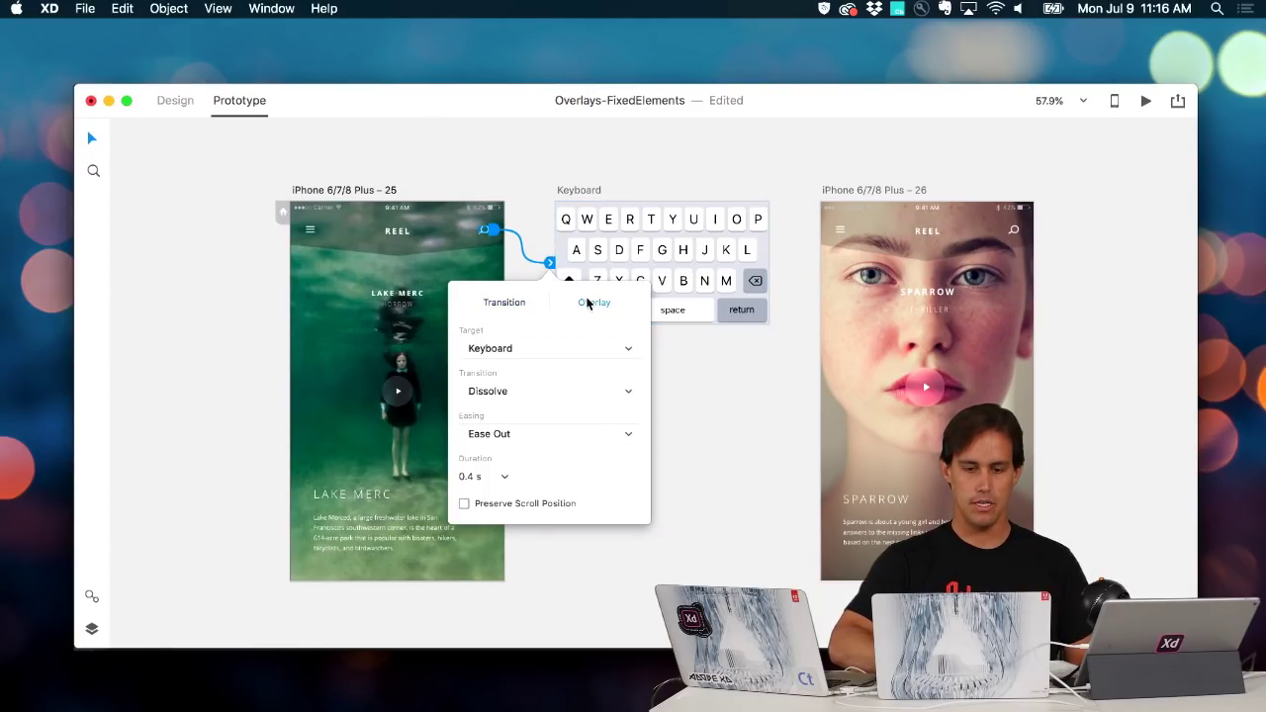
Set the Keyboard overlay's transition to Slide Up and position it at the lower edge of iPhone 6/7/8 Plus – 25
{"action": "left_click", "coordinate": [527, 393]}
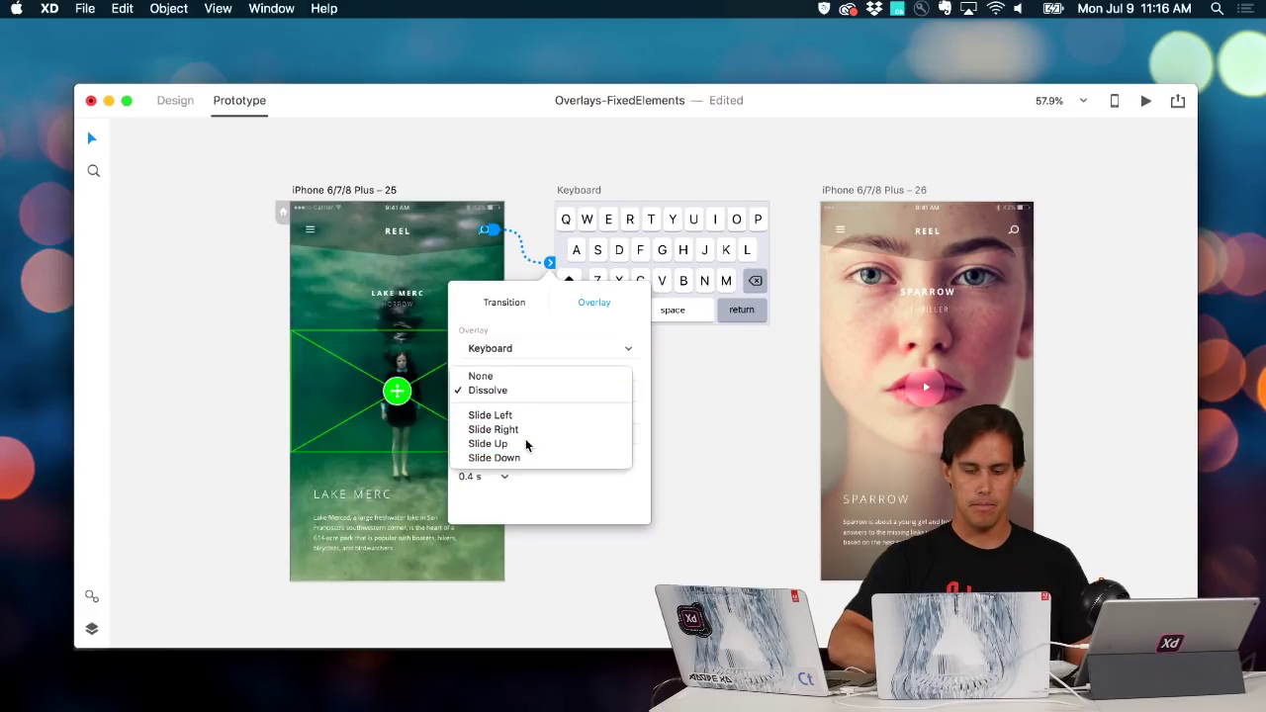
{"action": "left_click", "coordinate": [487, 443]}
{"action": "left_click_drag", "start_coordinate": [399, 393], "coordinate": [401, 519]}
Link the search icon on iPhone 6/7/8 Plus – 26 to the Keyboard artboard as an overlay with the Slide Up transition
{"action": "left_click", "coordinate": [842, 364]}
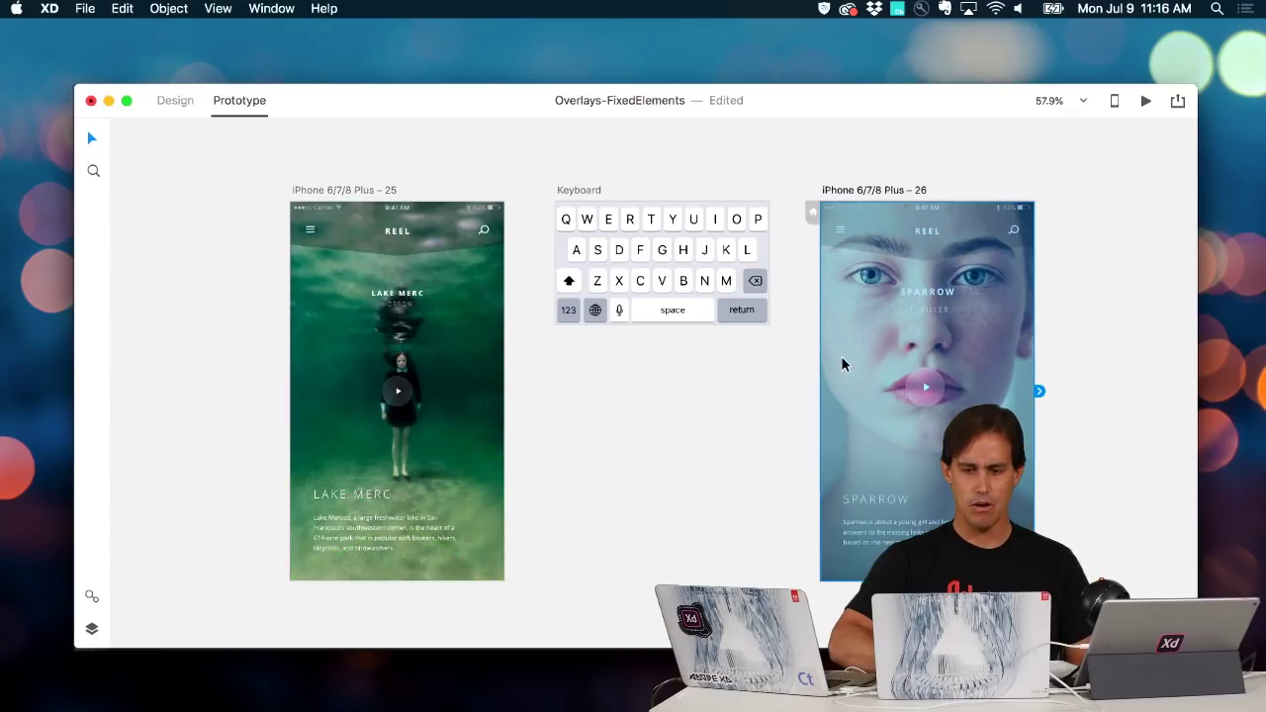
{"action": "left_click", "coordinate": [993, 230]}
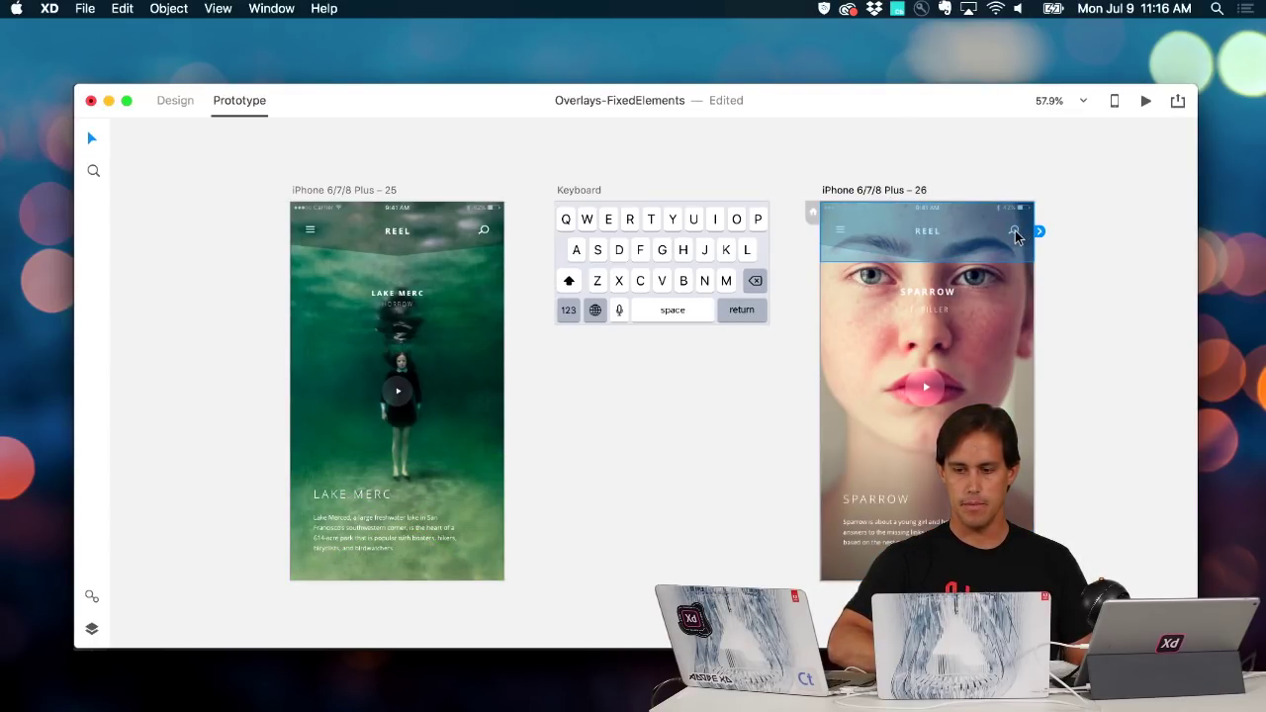
{"action": "double_click", "coordinate": [1016, 233]}
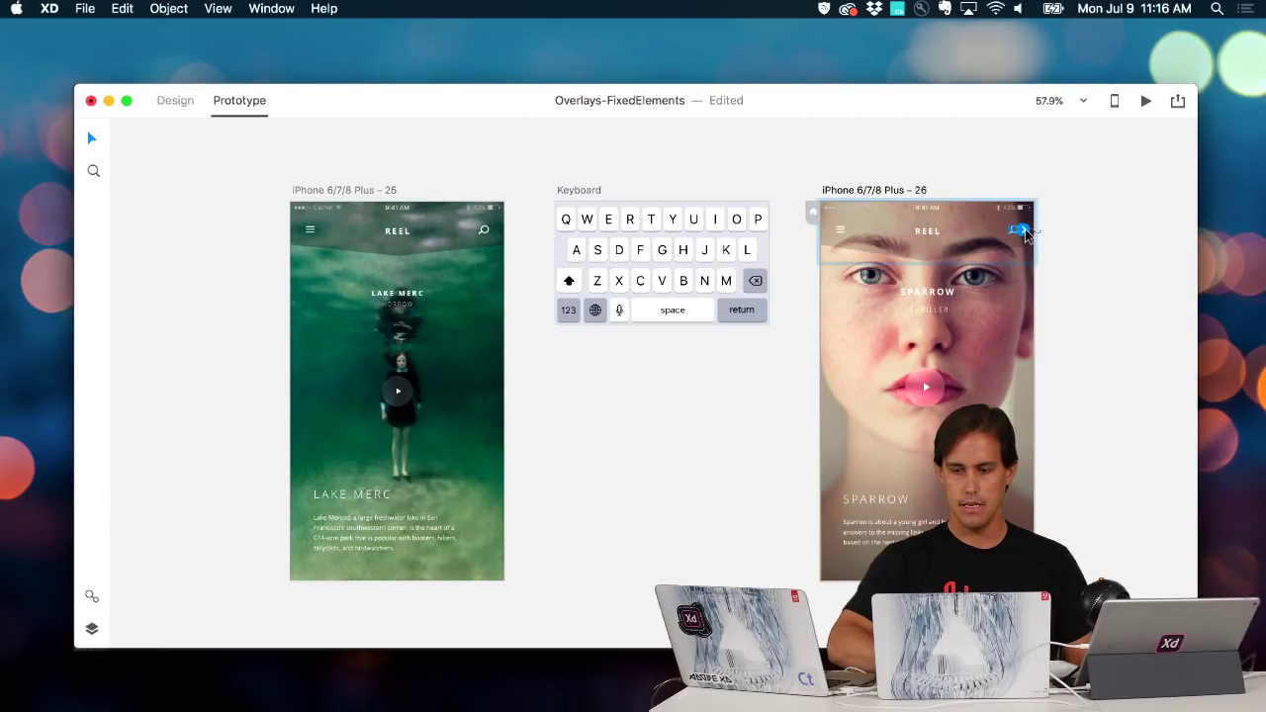
{"action": "left_click_drag", "start_coordinate": [802, 269], "coordinate": [730, 283]}
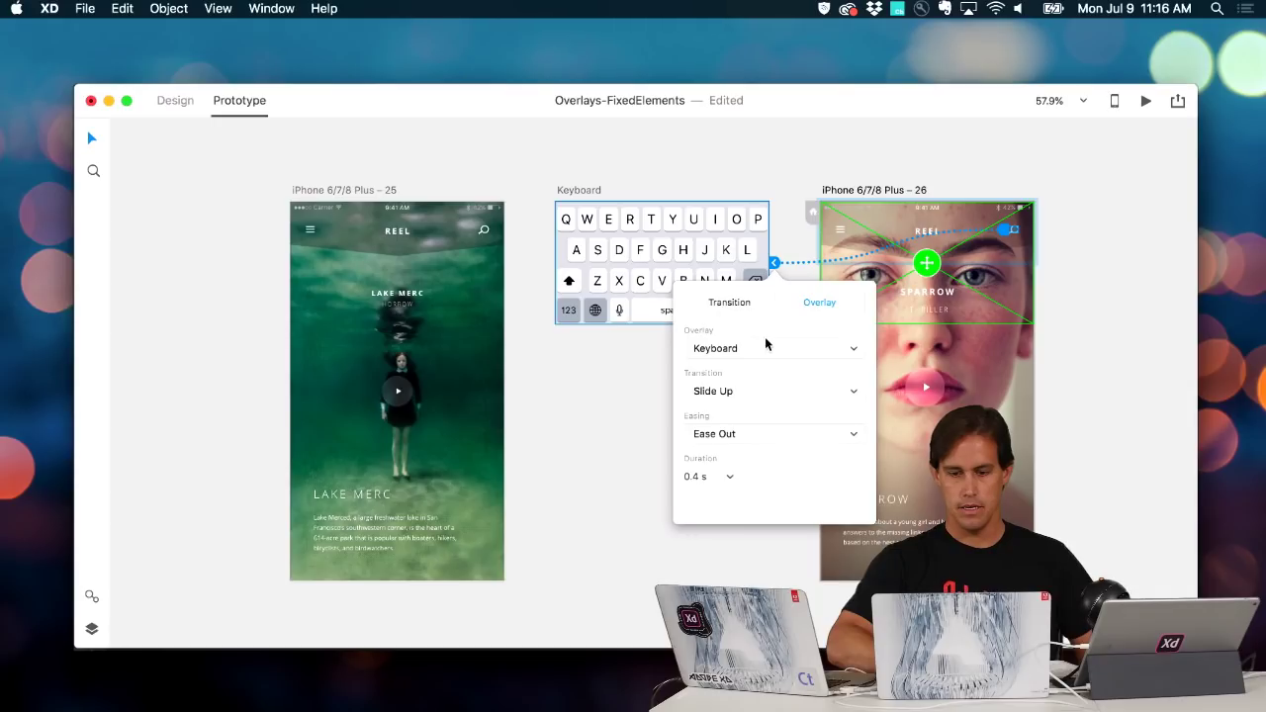
Position the Keyboard overlay at the lower edge of iPhone 6/7/8 Plus – 26 and test the search icon on iPhone 6/7/8 Plus – 25 in the preview
{"action": "left_click_drag", "start_coordinate": [926, 263], "coordinate": [925, 519]}
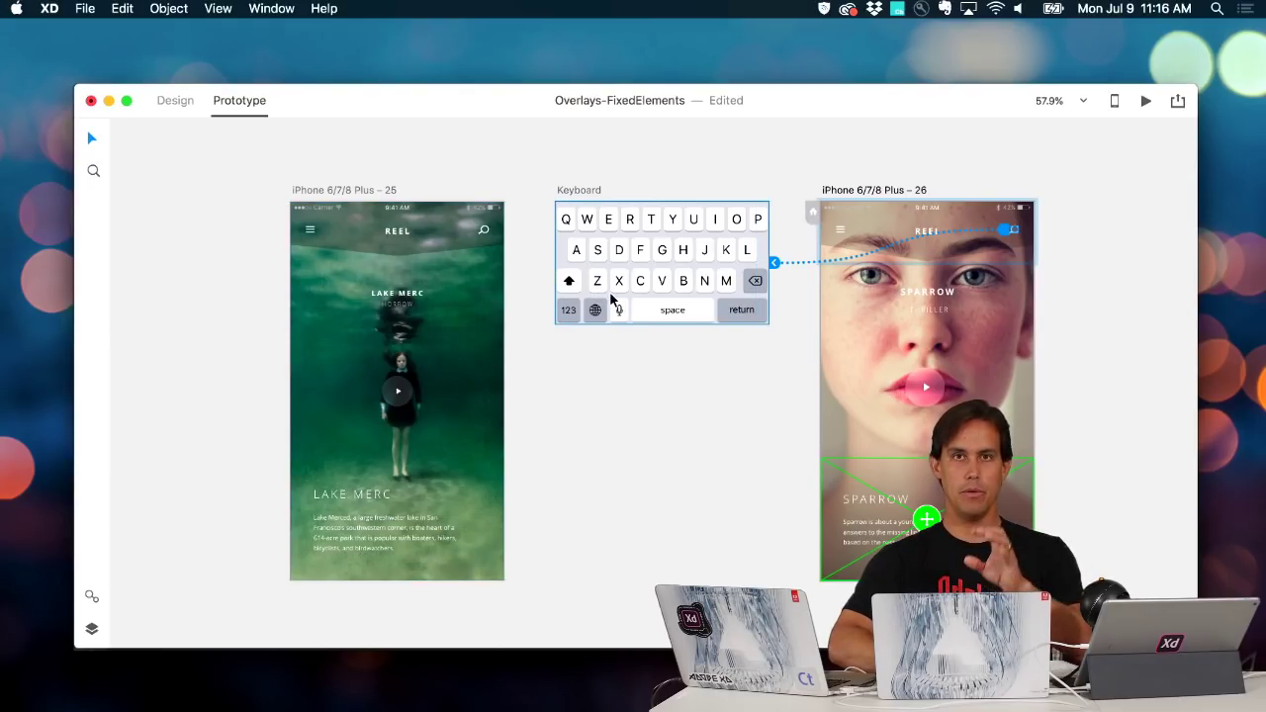
{"action": "left_click", "coordinate": [352, 190]}
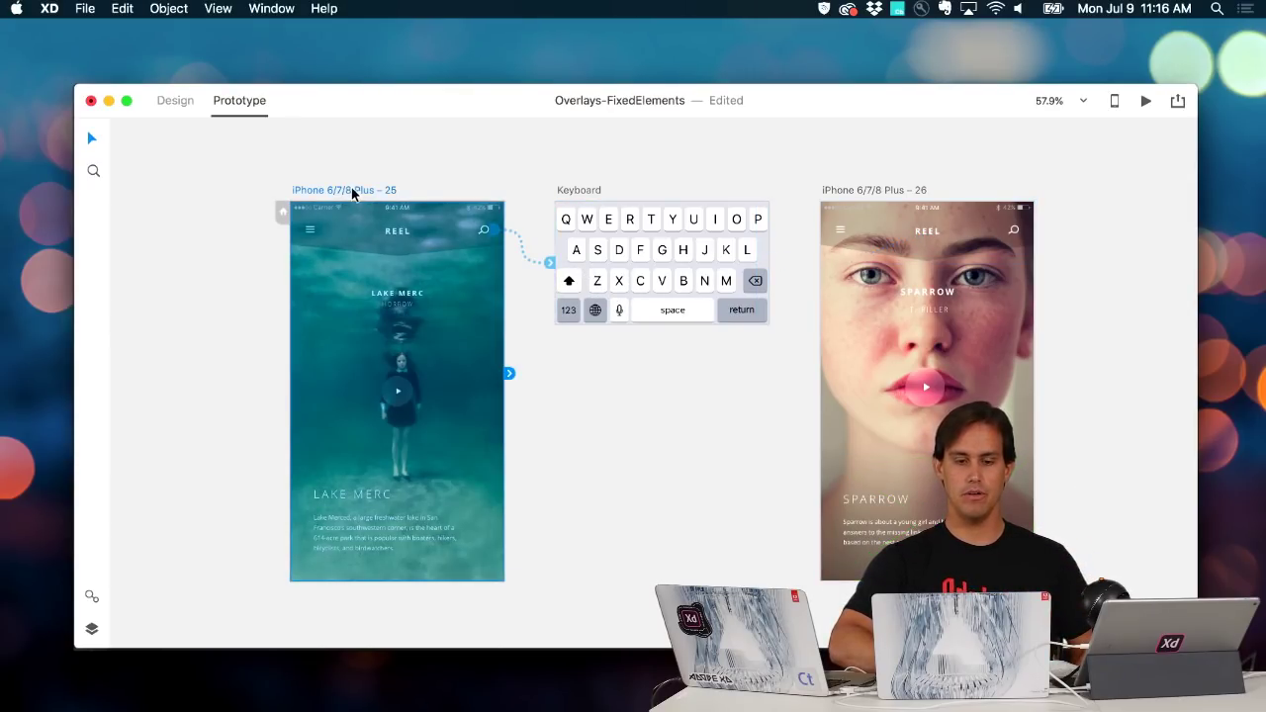
{"action": "left_click", "coordinate": [1146, 100]}
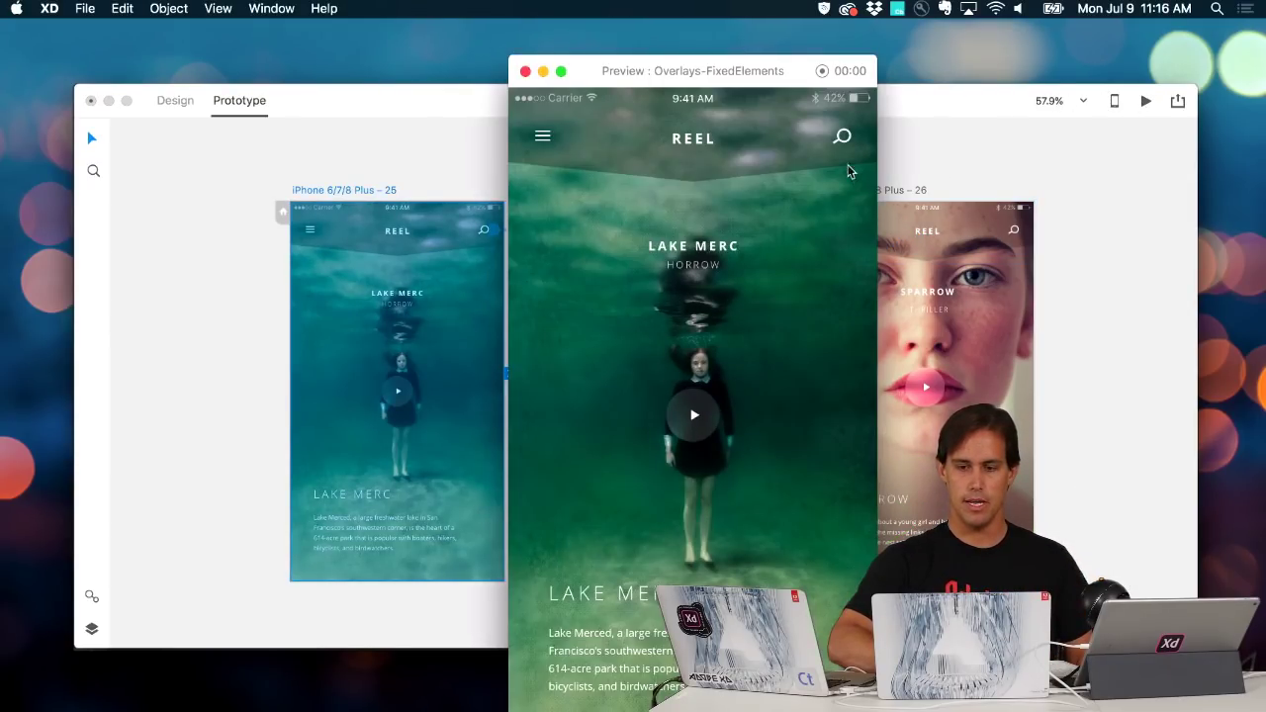
{"action": "left_click", "coordinate": [841, 137]}
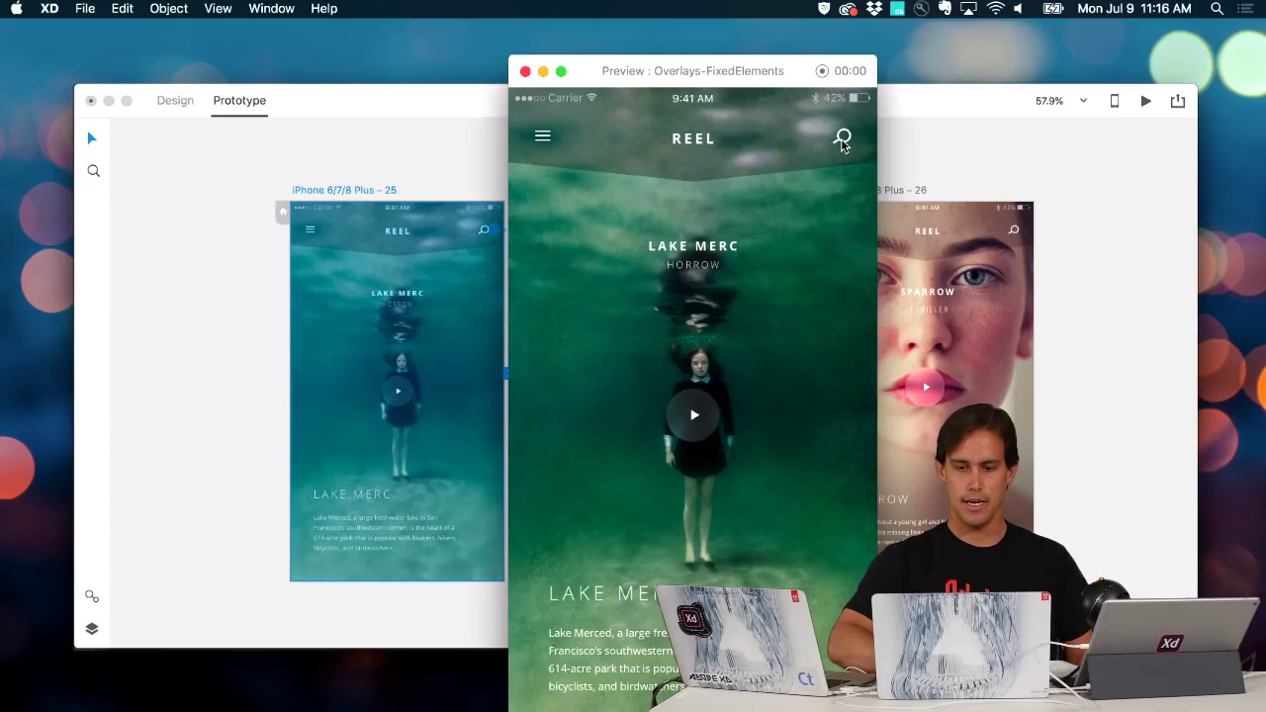
{"action": "left_click", "coordinate": [806, 206]}
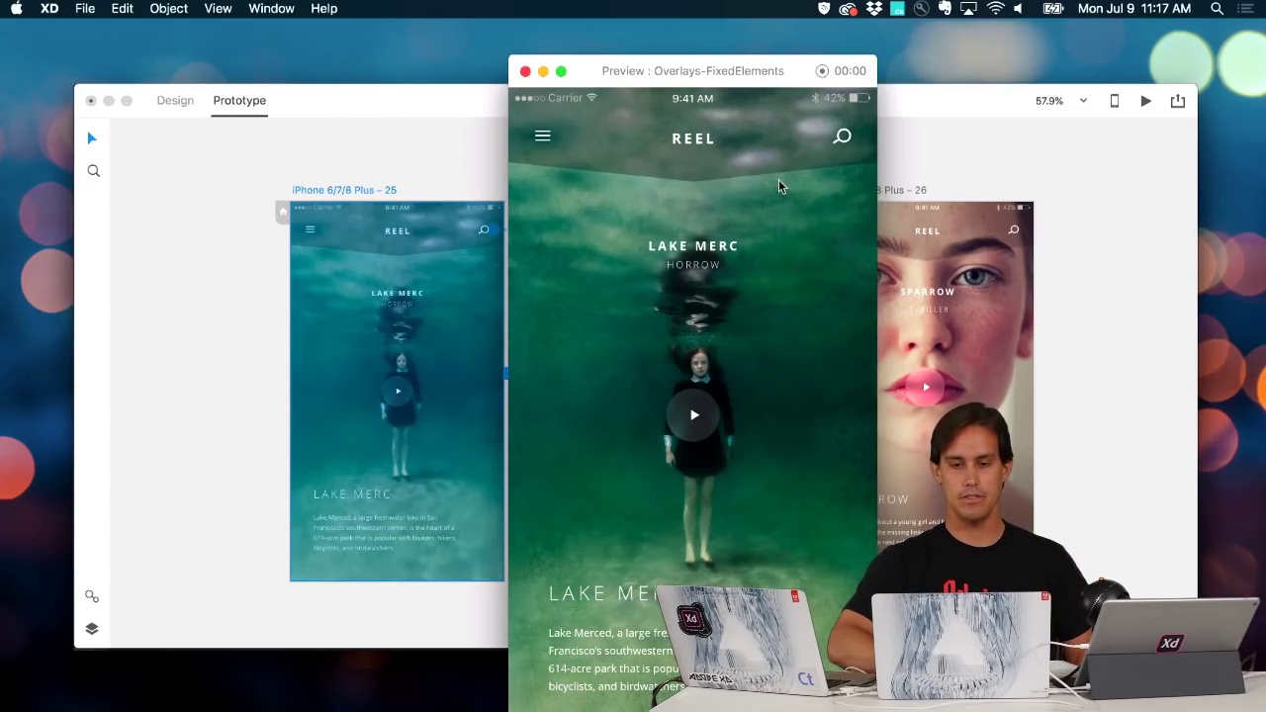
Test the search icon's Keyboard overlay on iPhone 6/7/8 Plus – 26 in the preview and close the preview
{"action": "left_click_drag", "start_coordinate": [713, 71], "coordinate": [507, 68]}
{"action": "left_click", "coordinate": [857, 189]}
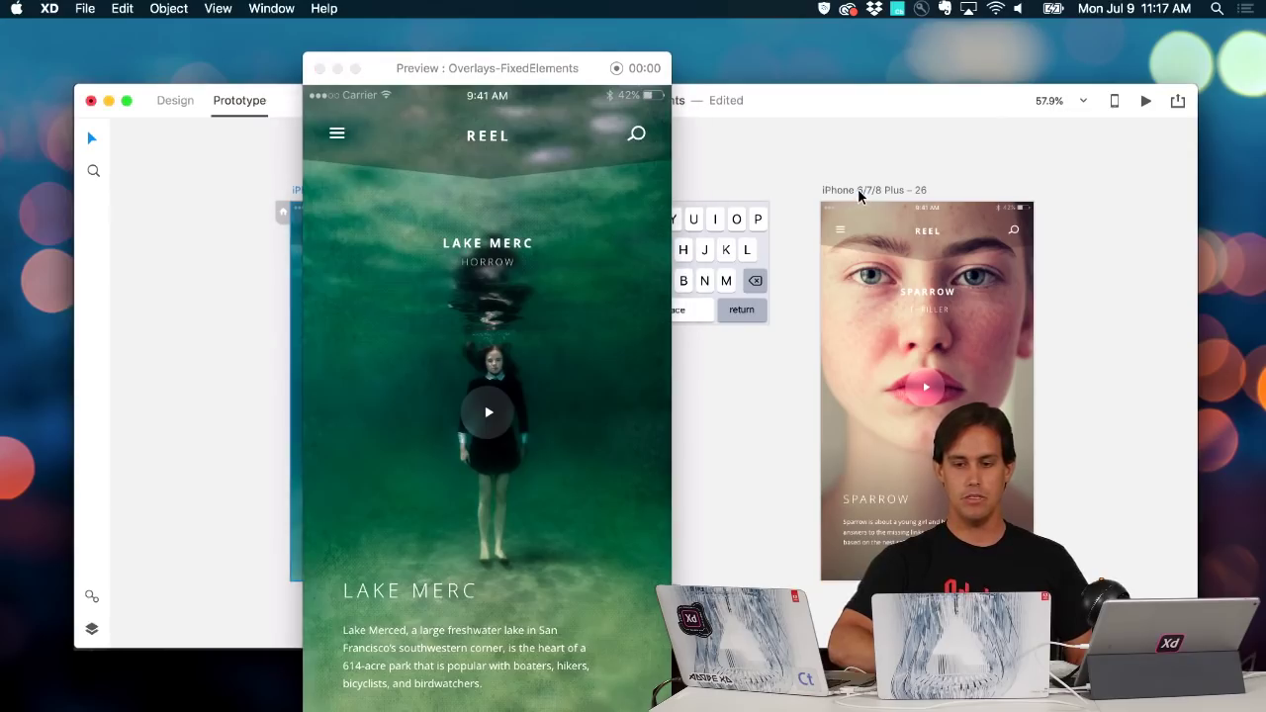
{"action": "left_click", "coordinate": [638, 137]}
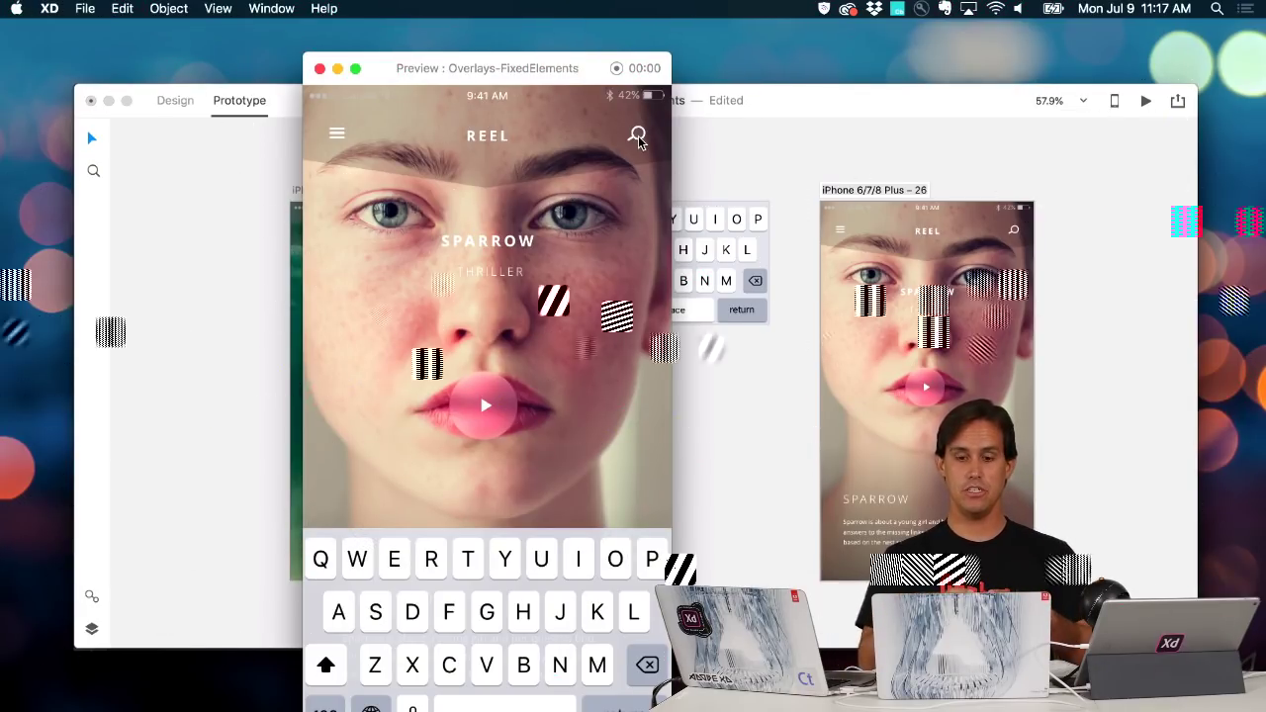
{"action": "left_click", "coordinate": [320, 71]}
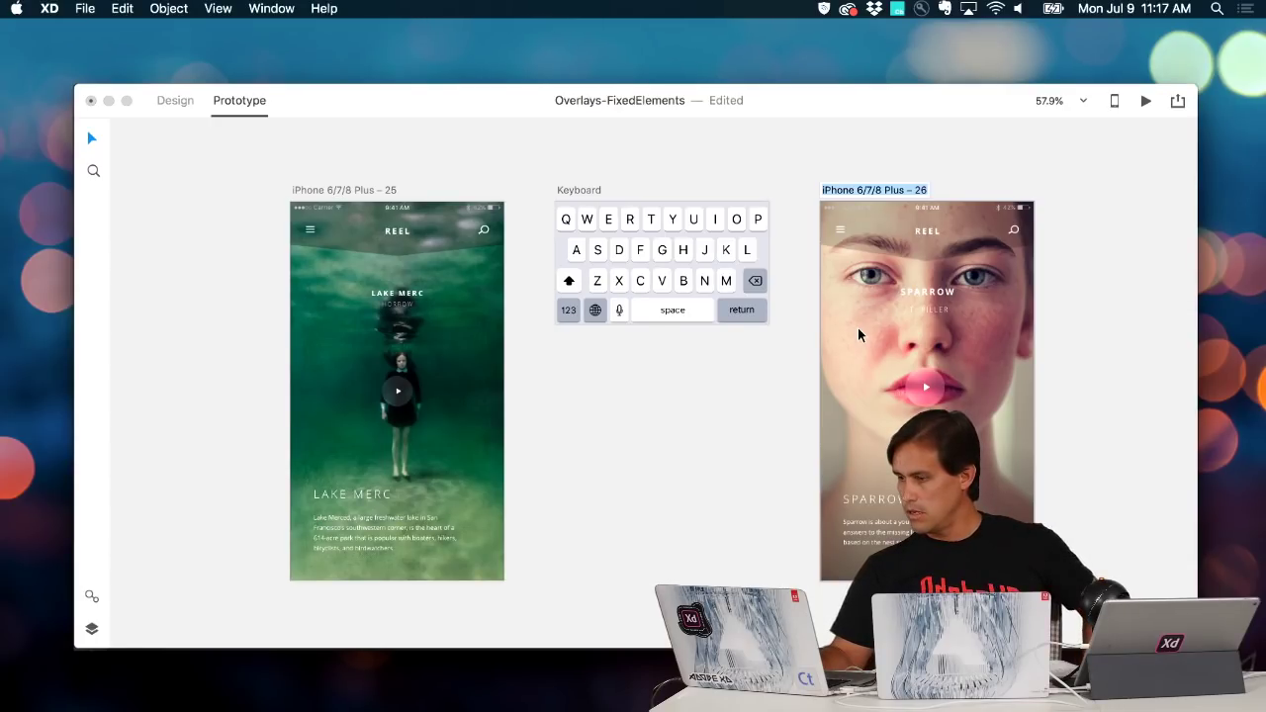
{"action": "left_click", "coordinate": [706, 374]}
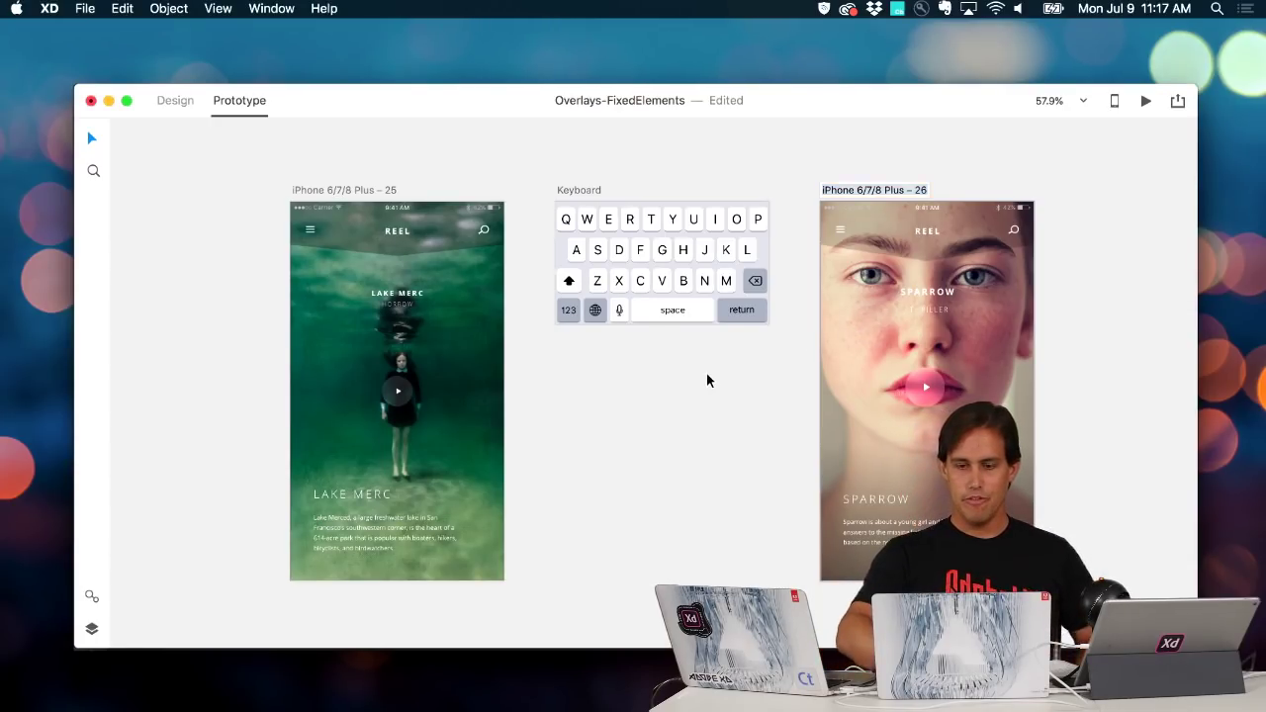
Find the map and side menu artboards below the phone screens and select the Menu - 5 – 1 artboard
{"action": "scroll", "coordinate": [706, 375], "scroll_direction": "down", "scroll_amount": 2}
{"action": "scroll", "coordinate": [706, 388], "scroll_direction": "down", "scroll_amount": 3}
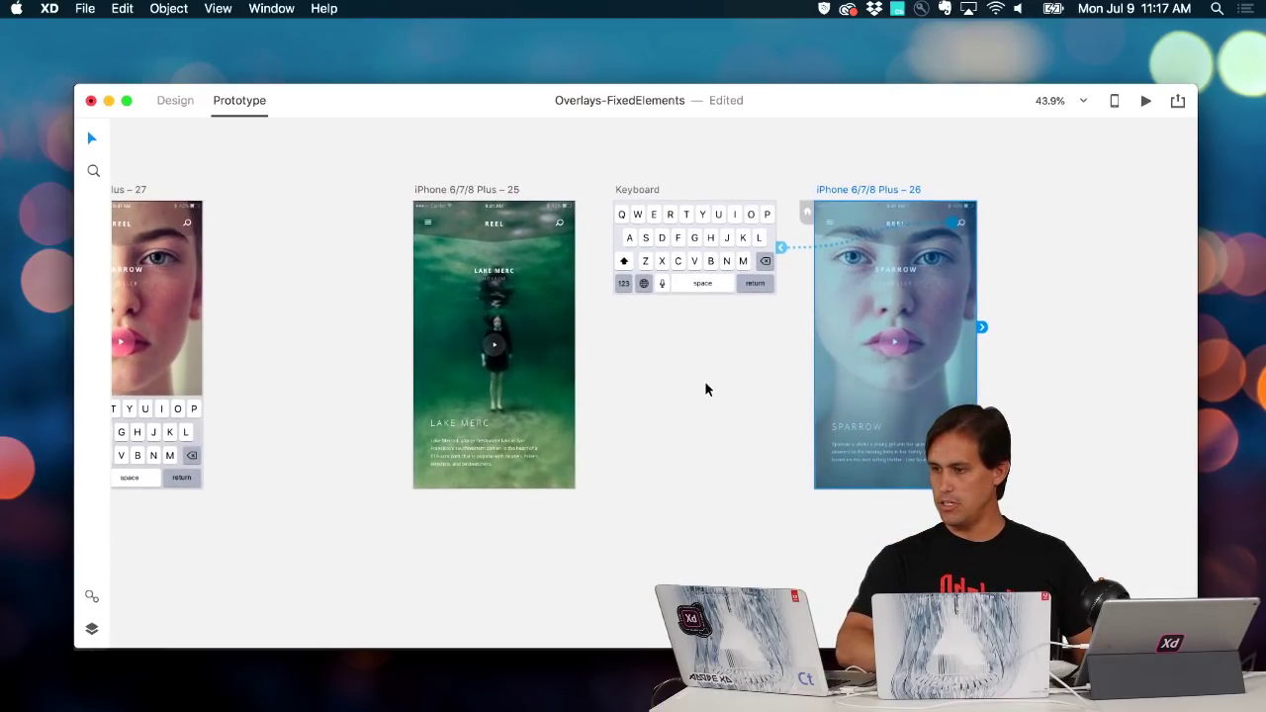
{"action": "scroll", "coordinate": [706, 389], "scroll_direction": "down", "scroll_amount": 10}
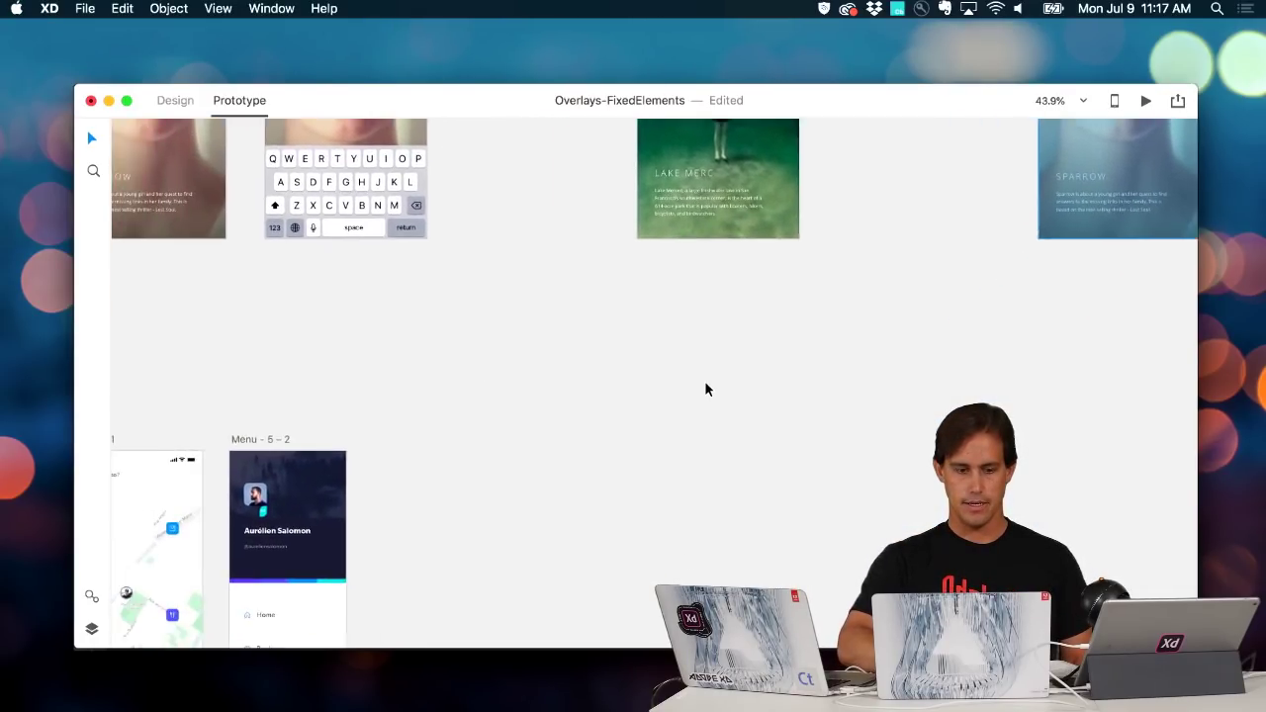
{"action": "scroll", "coordinate": [704, 388], "scroll_direction": "down", "scroll_amount": 2}
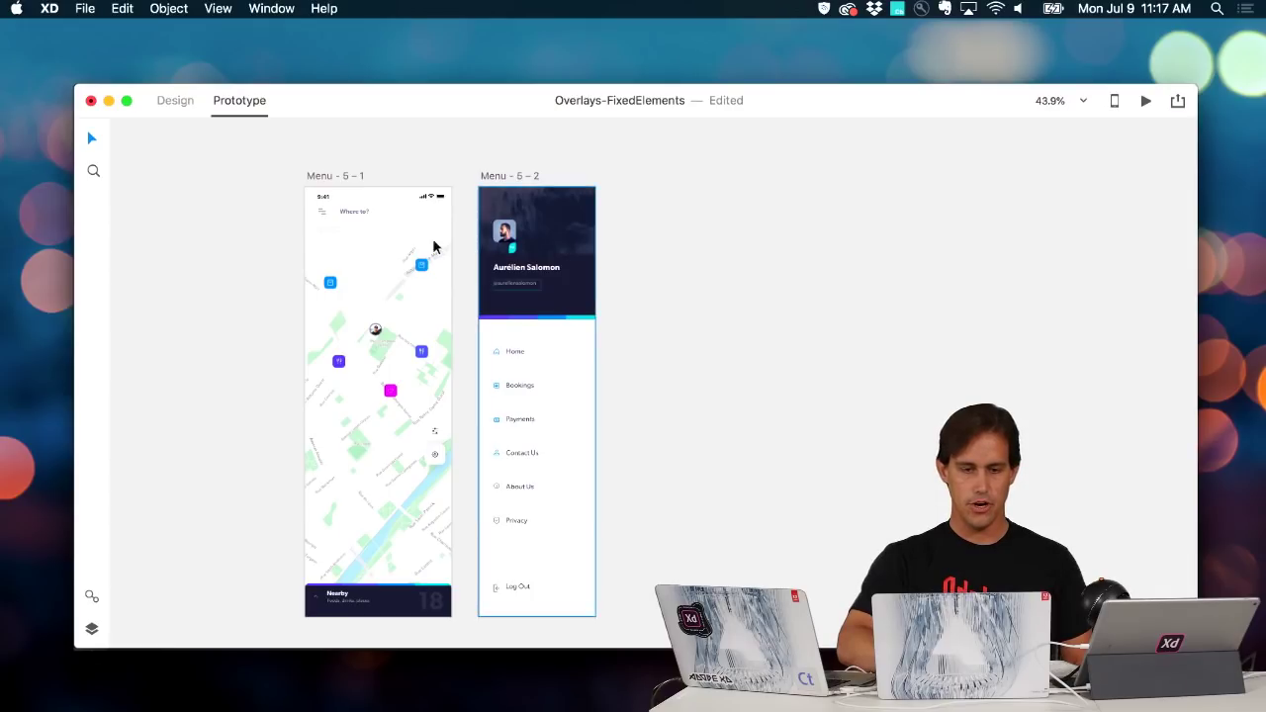
{"action": "left_click", "coordinate": [333, 177]}
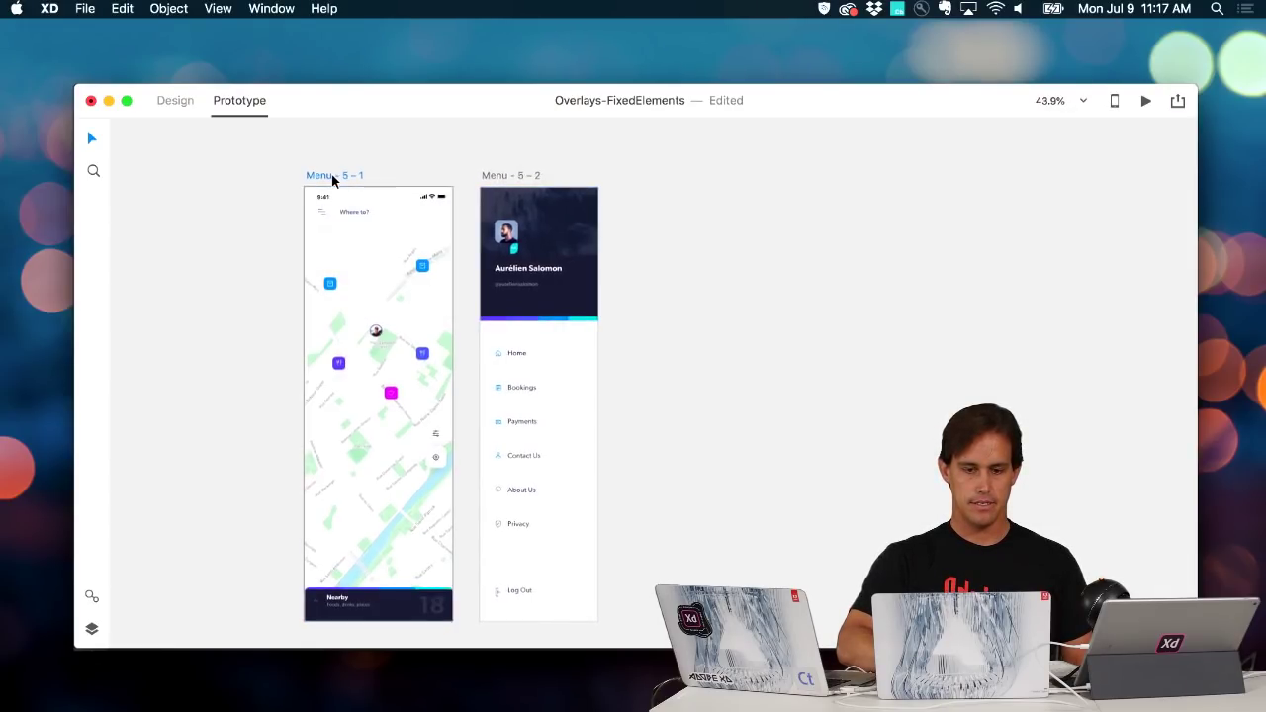
{"action": "left_click", "coordinate": [333, 175]}
{"action": "scroll", "coordinate": [332, 175], "scroll_direction": "up", "scroll_amount": 1}
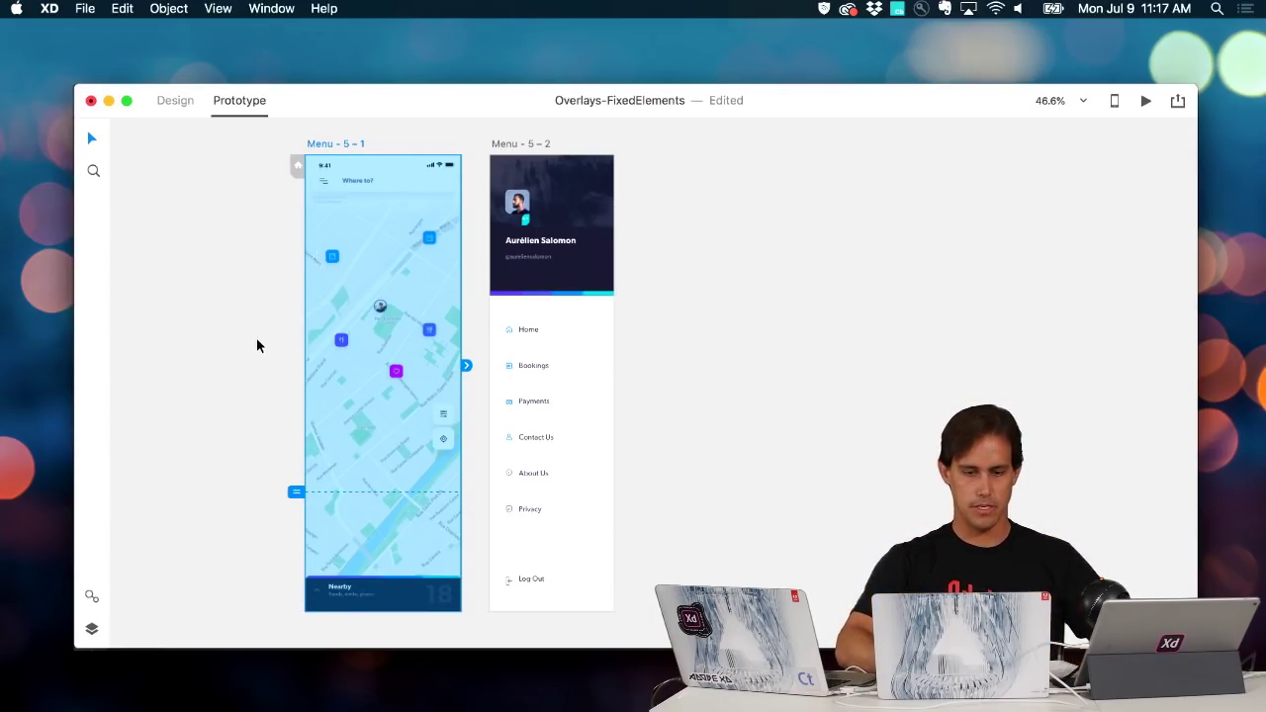
Look through the list of available UI kits and dismiss it
{"action": "left_click", "coordinate": [89, 7]}
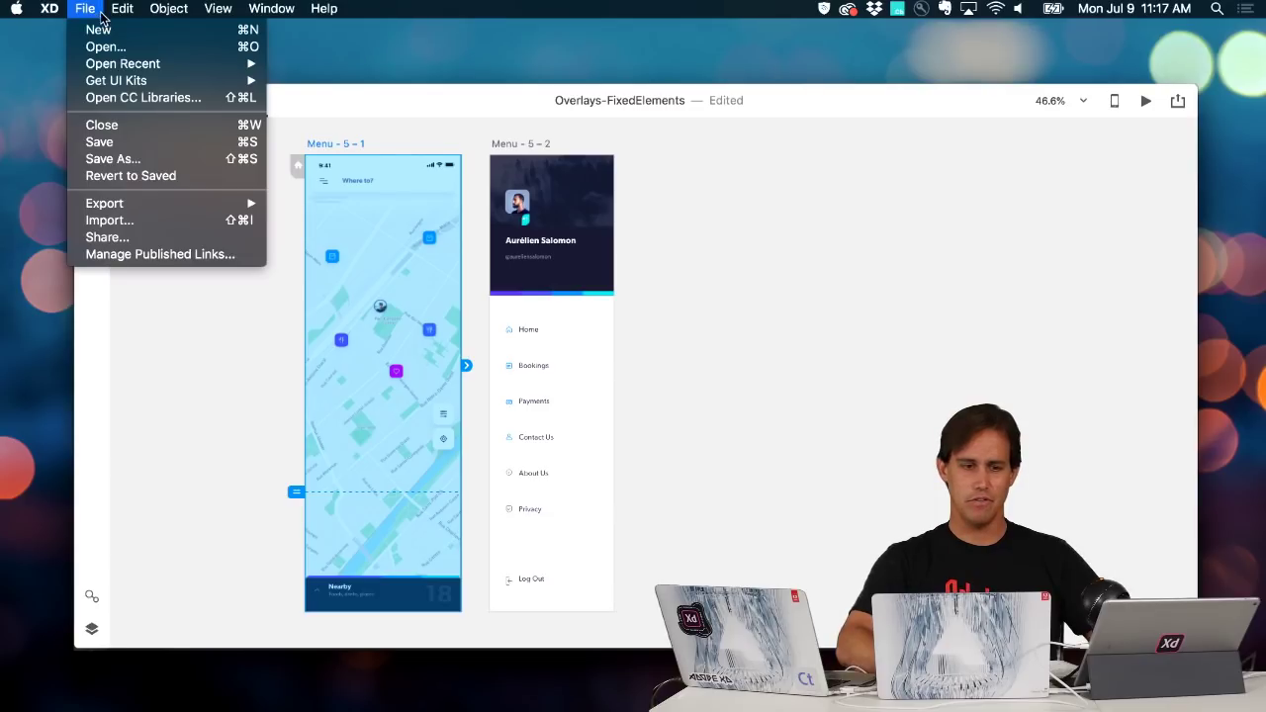
{"action": "mouse_move", "coordinate": [120, 82]}
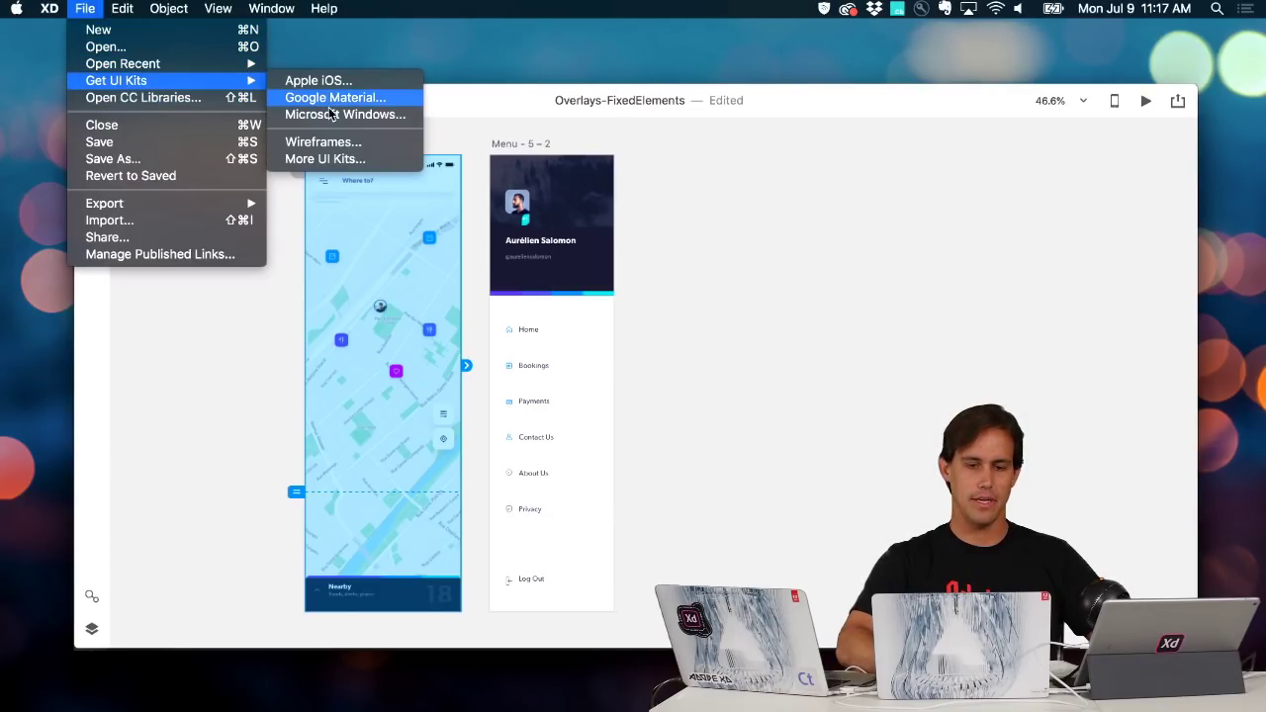
{"action": "left_click", "coordinate": [260, 307]}
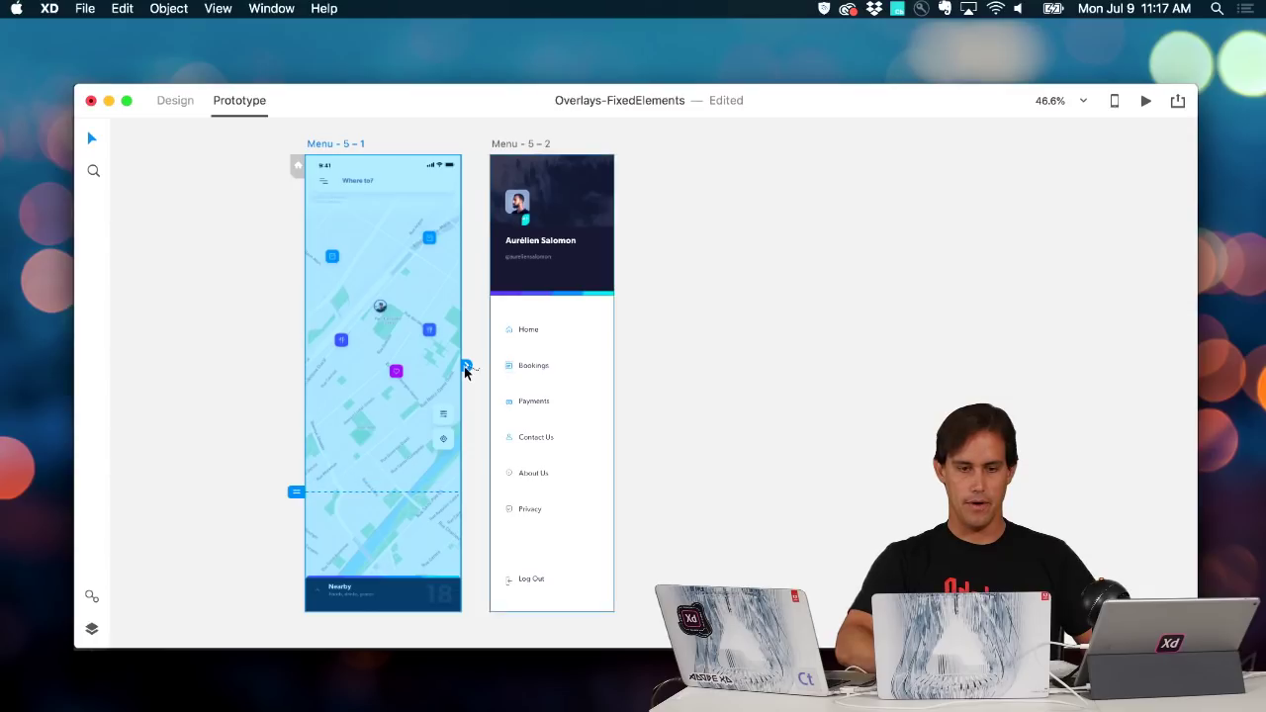
Set the viewport height of the vertically scrolling Menu - 5 – 1 artboard to 812 in Design mode
{"action": "left_click", "coordinate": [170, 102]}
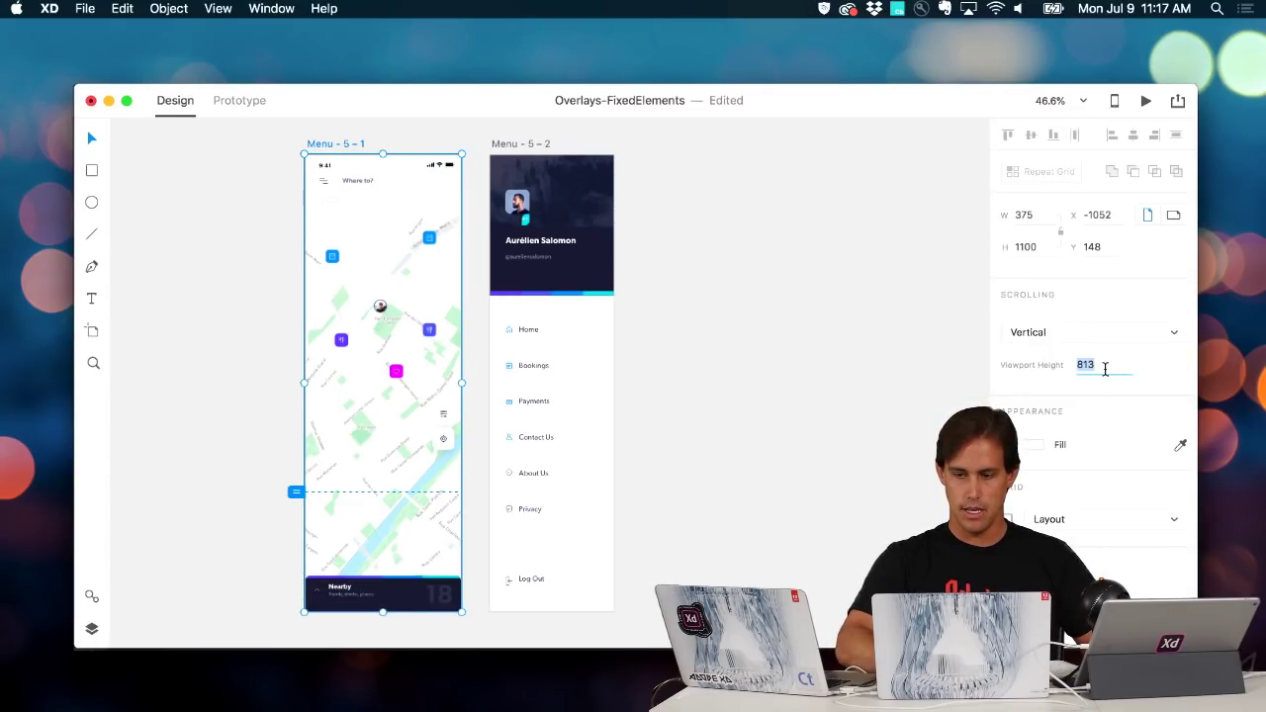
{"action": "left_click", "coordinate": [514, 145]}
{"action": "left_click", "coordinate": [348, 146]}
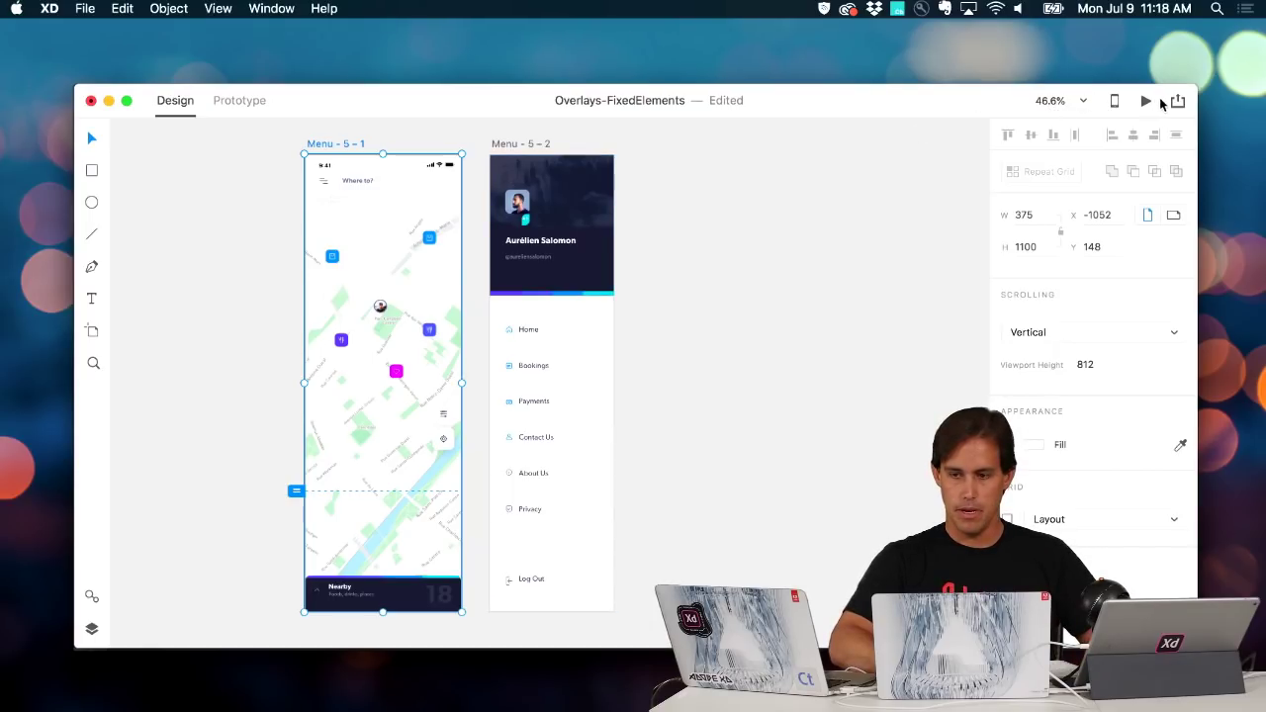
Preview the Menu - 5 – 1 map screen, test its vertical scrolling, and close the preview
{"action": "left_click", "coordinate": [1145, 101]}
{"action": "scroll", "coordinate": [524, 368], "scroll_direction": "down", "scroll_amount": 3}
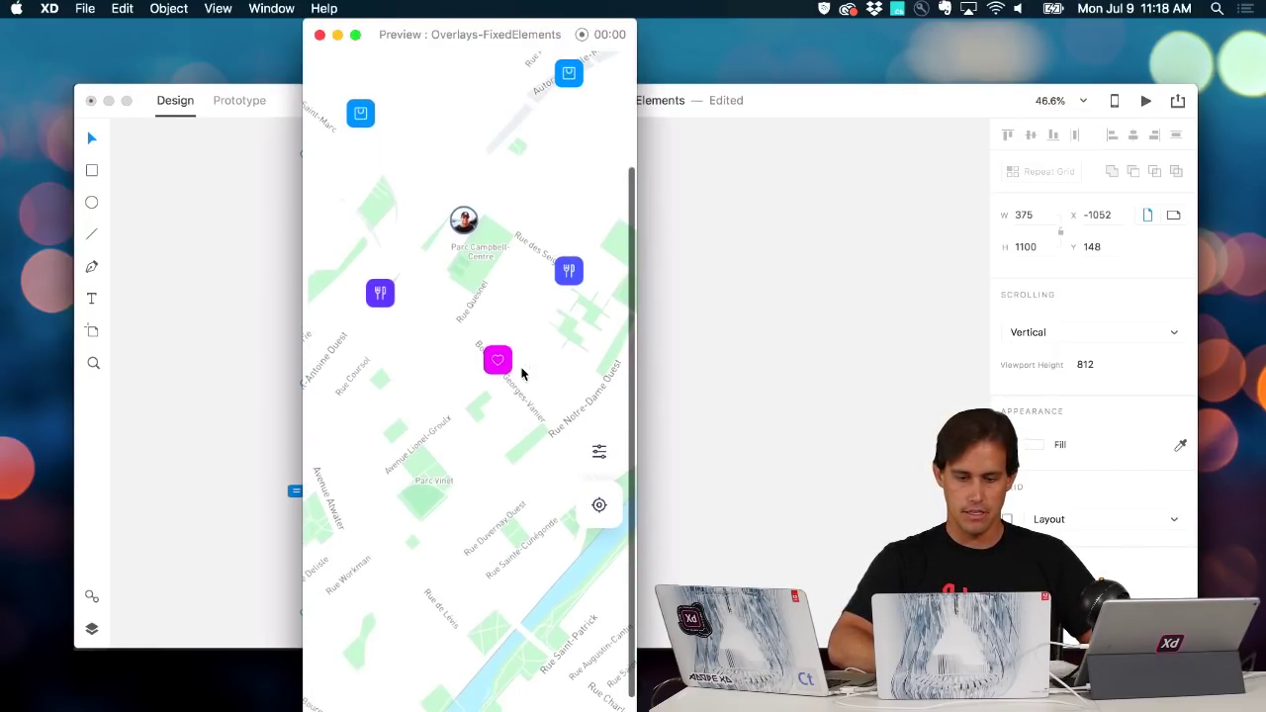
{"action": "scroll", "coordinate": [523, 374], "scroll_direction": "up", "scroll_amount": 5}
{"action": "scroll", "coordinate": [522, 374], "scroll_direction": "up", "scroll_amount": 10}
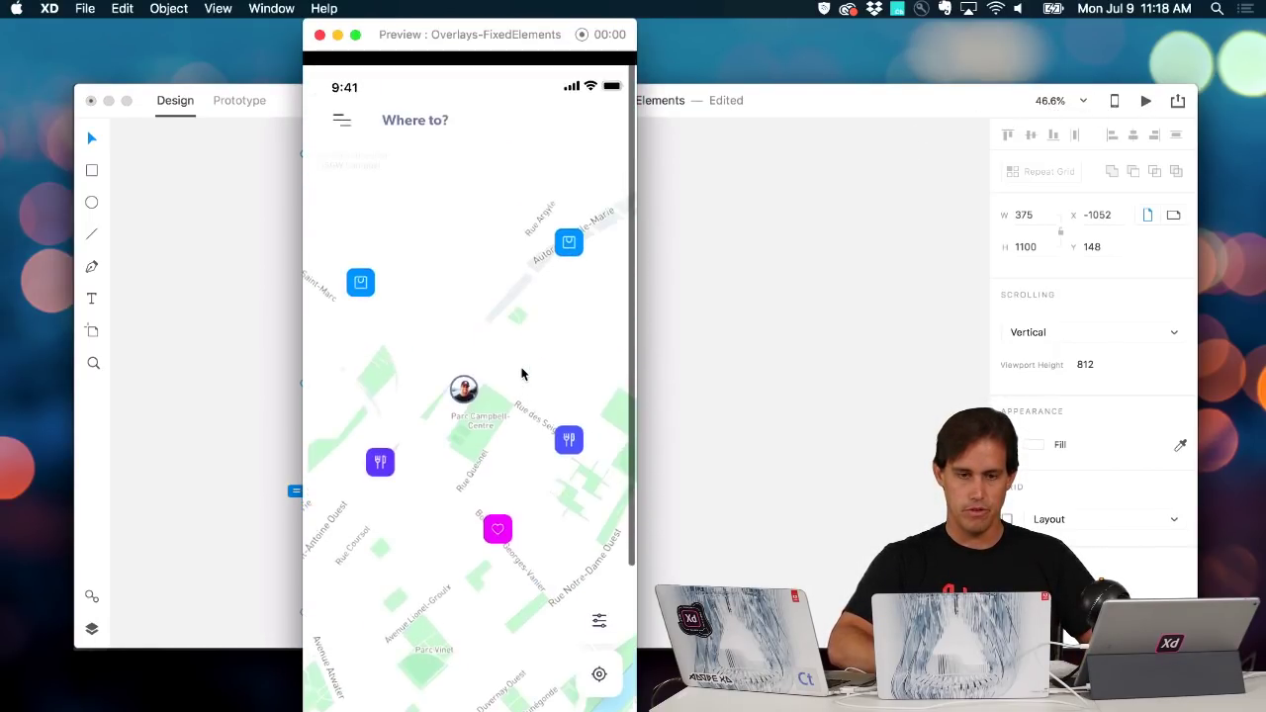
{"action": "left_click", "coordinate": [320, 35]}
{"action": "left_click", "coordinate": [653, 256]}
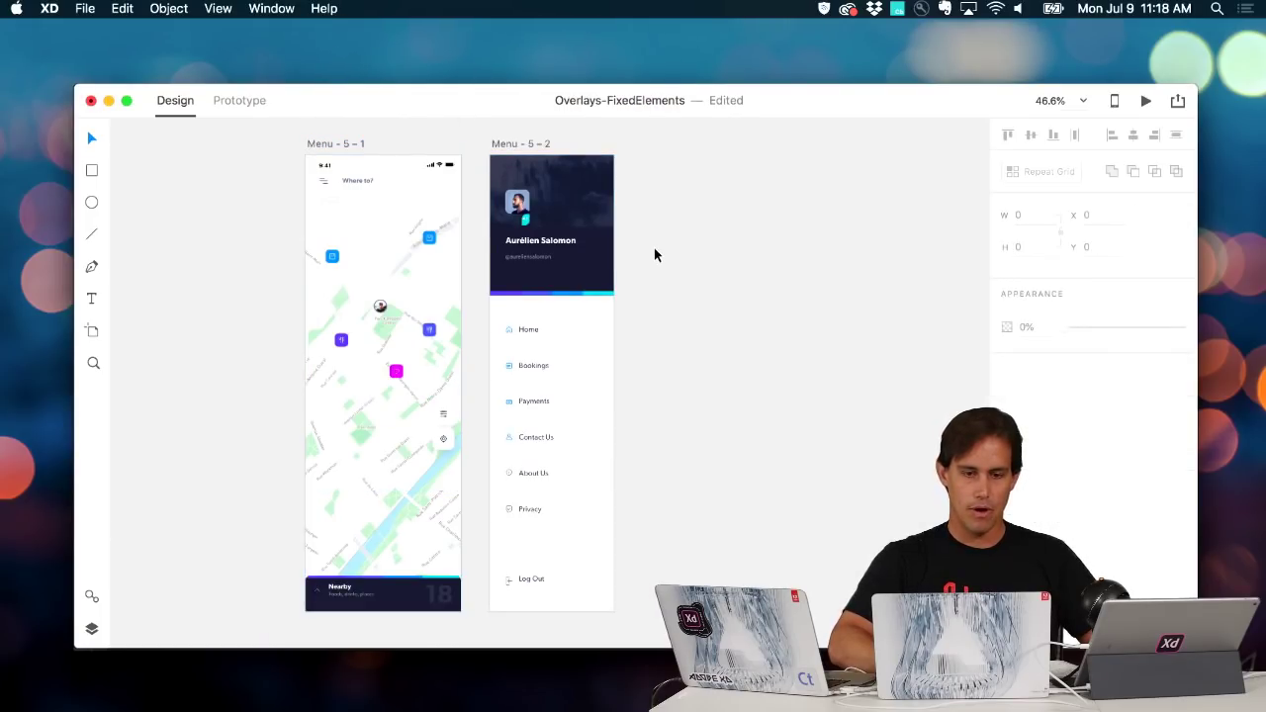
Link the menu icon beside "Where to?" on Menu - 5 – 1 to the Menu - 5 – 2 artboard as an overlay in Prototype mode
{"action": "double_click", "coordinate": [321, 185]}
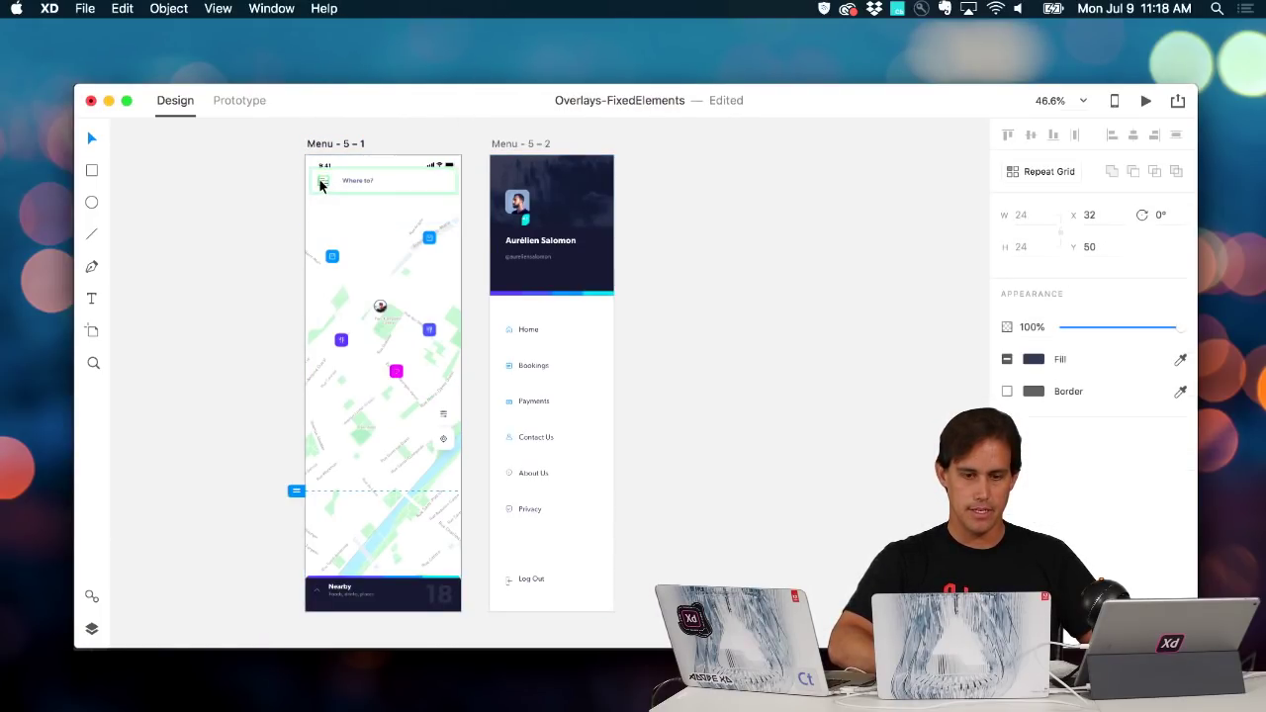
{"action": "double_click", "coordinate": [323, 183]}
{"action": "scroll", "coordinate": [277, 241], "scroll_direction": "up", "scroll_amount": 3}
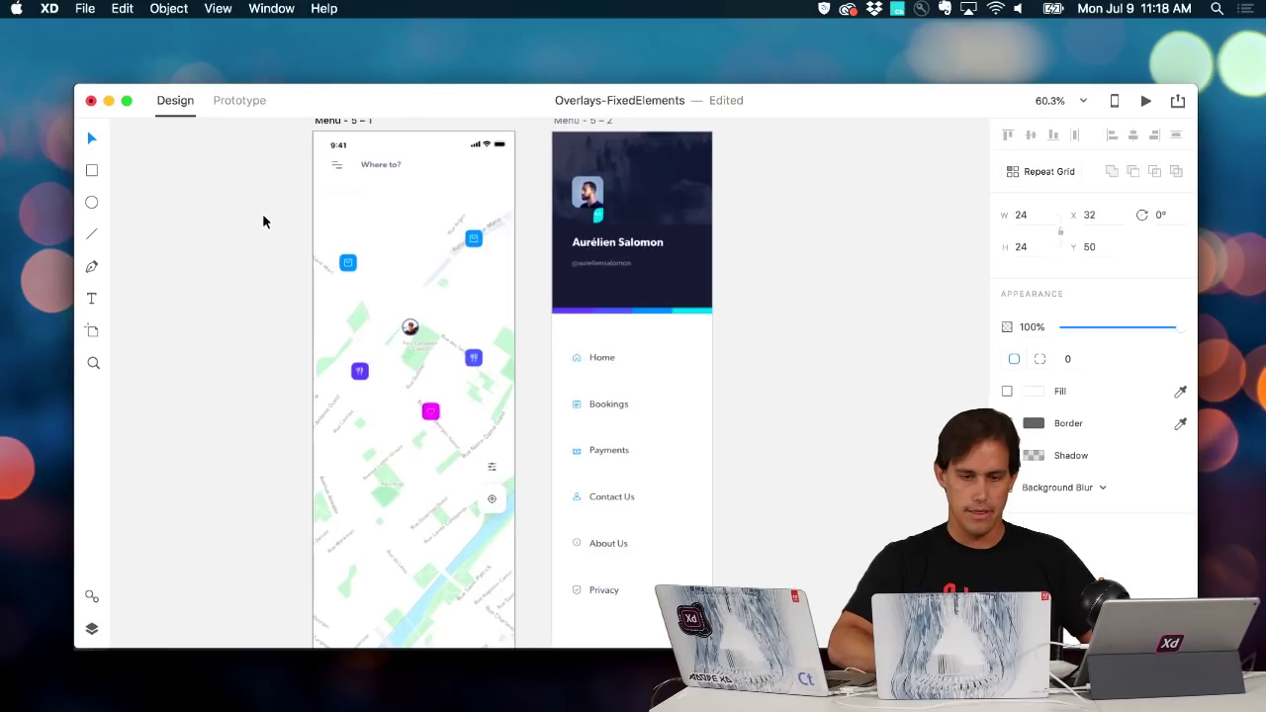
{"action": "scroll", "coordinate": [262, 213], "scroll_direction": "up", "scroll_amount": 3}
{"action": "left_click", "coordinate": [239, 101]}
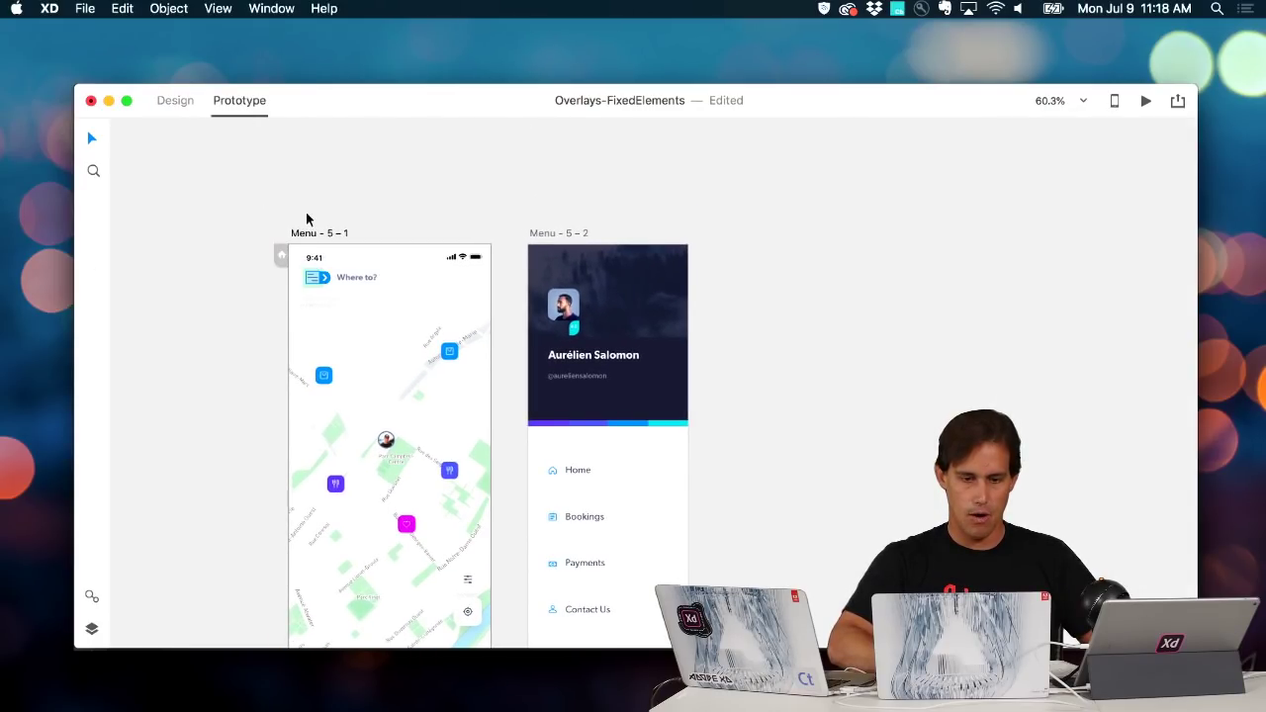
{"action": "left_click_drag", "start_coordinate": [505, 366], "coordinate": [533, 372]}
{"action": "left_click", "coordinate": [550, 302]}
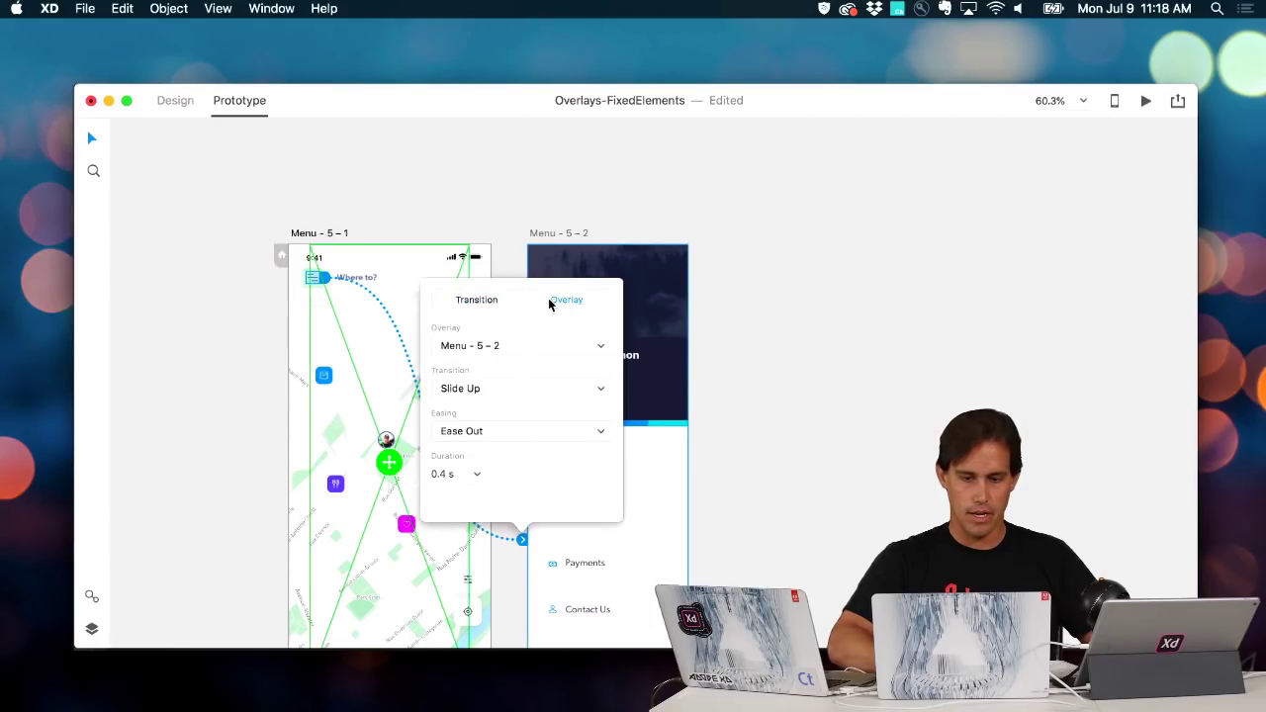
Set the menu overlay's transition to Slide Right and align the overlay with the upper-left corner of Menu - 5 – 1
{"action": "left_click", "coordinate": [474, 390]}
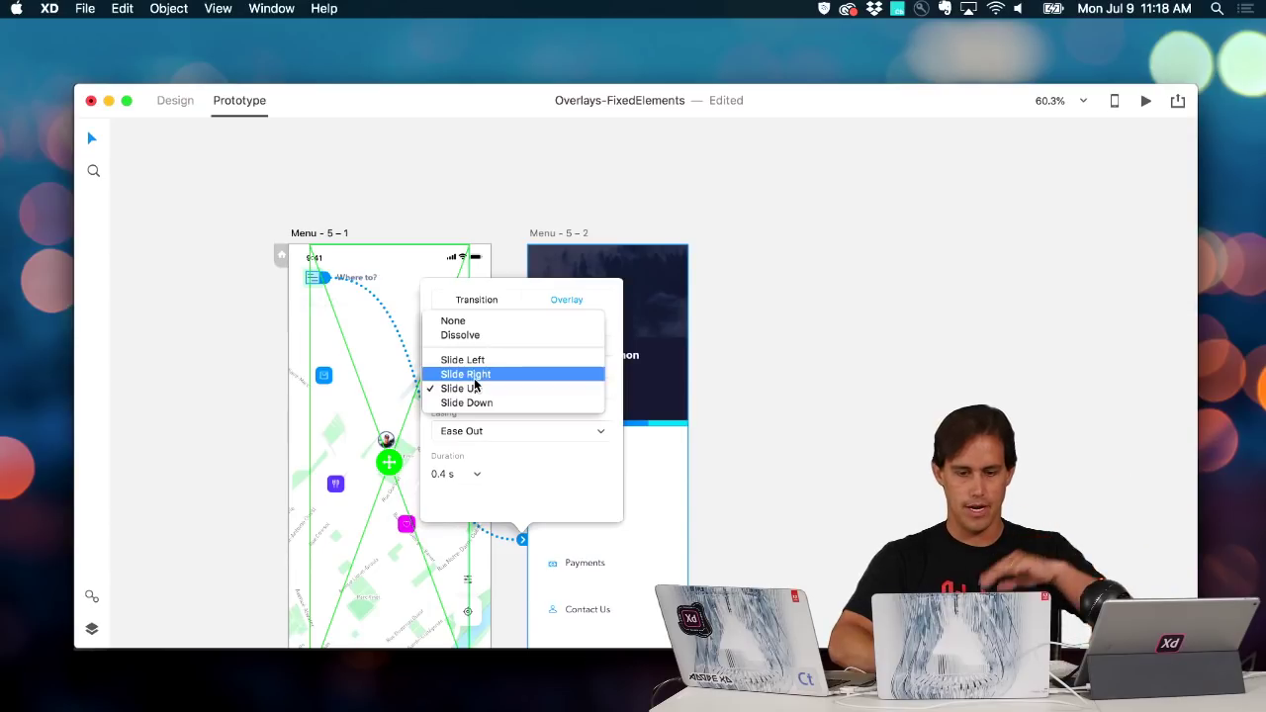
{"action": "left_click", "coordinate": [474, 379]}
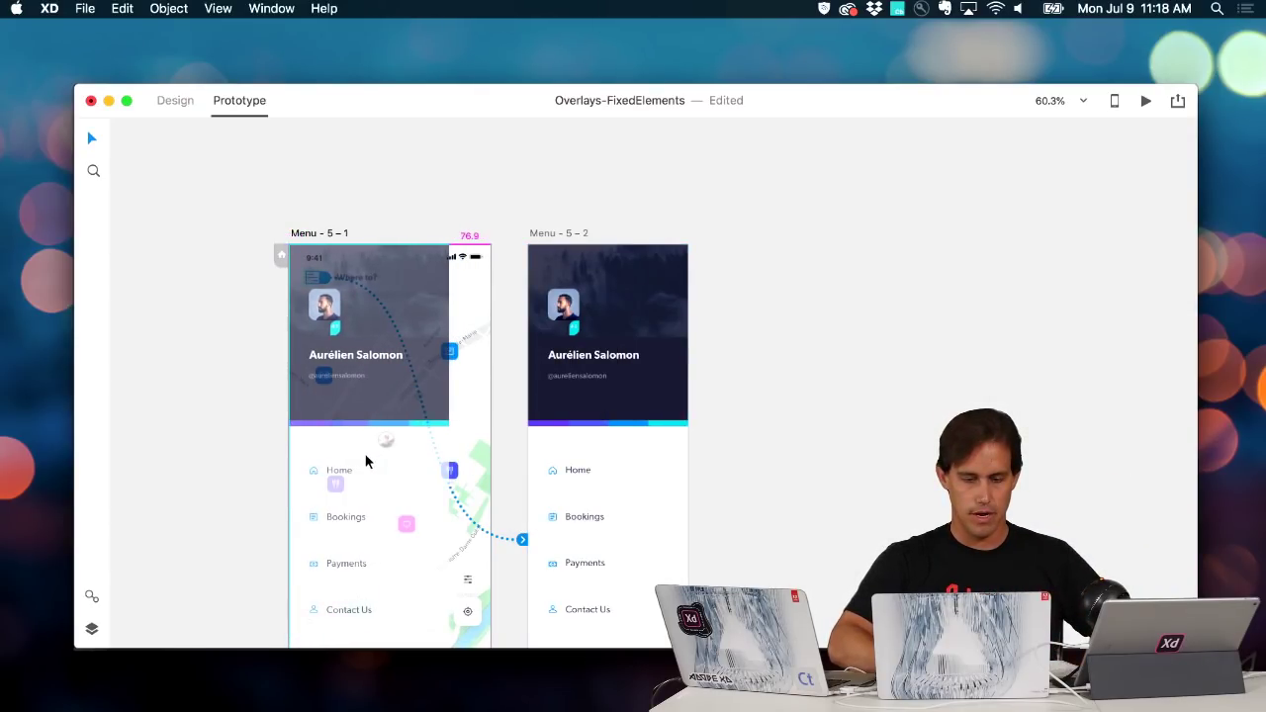
{"action": "scroll", "coordinate": [435, 389], "scroll_direction": "down", "scroll_amount": 5}
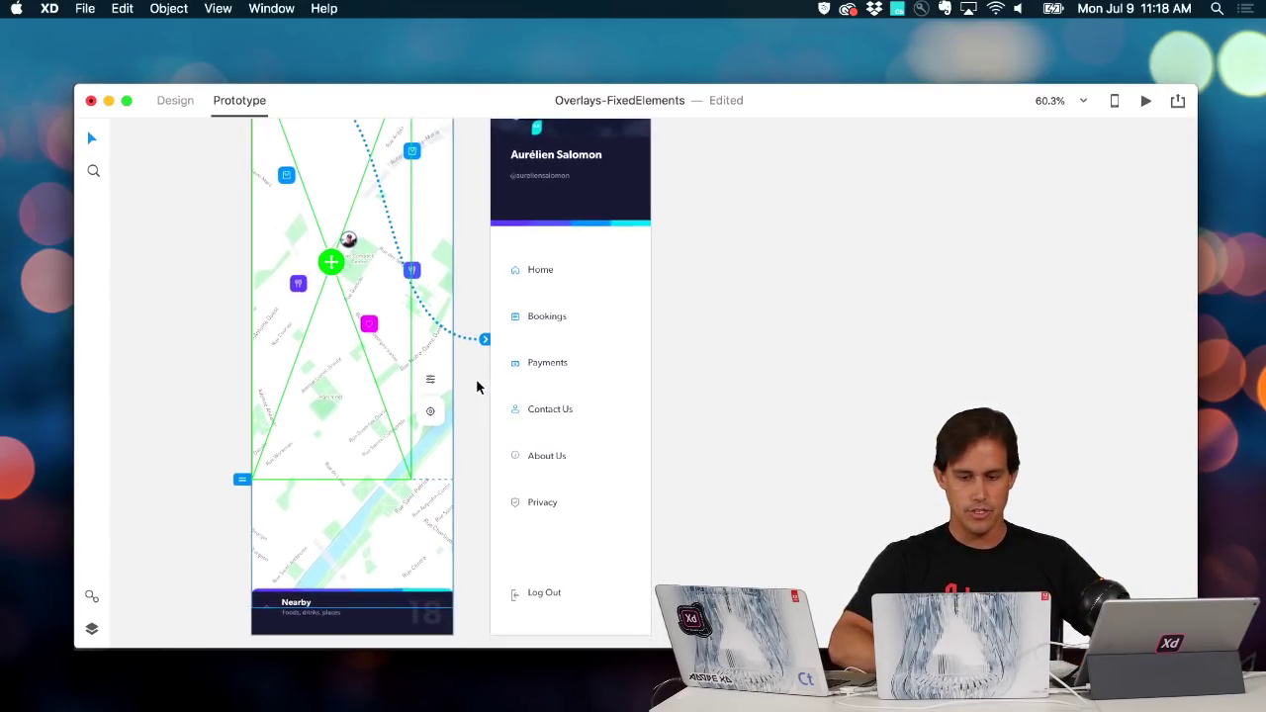
{"action": "scroll", "coordinate": [477, 386], "scroll_direction": "up", "scroll_amount": 3}
Select the Menu - 5 – 2 artboard and examine where its viewport limit falls along its full height
{"action": "left_click", "coordinate": [504, 183]}
{"action": "scroll", "coordinate": [619, 290], "scroll_direction": "down", "scroll_amount": 4}
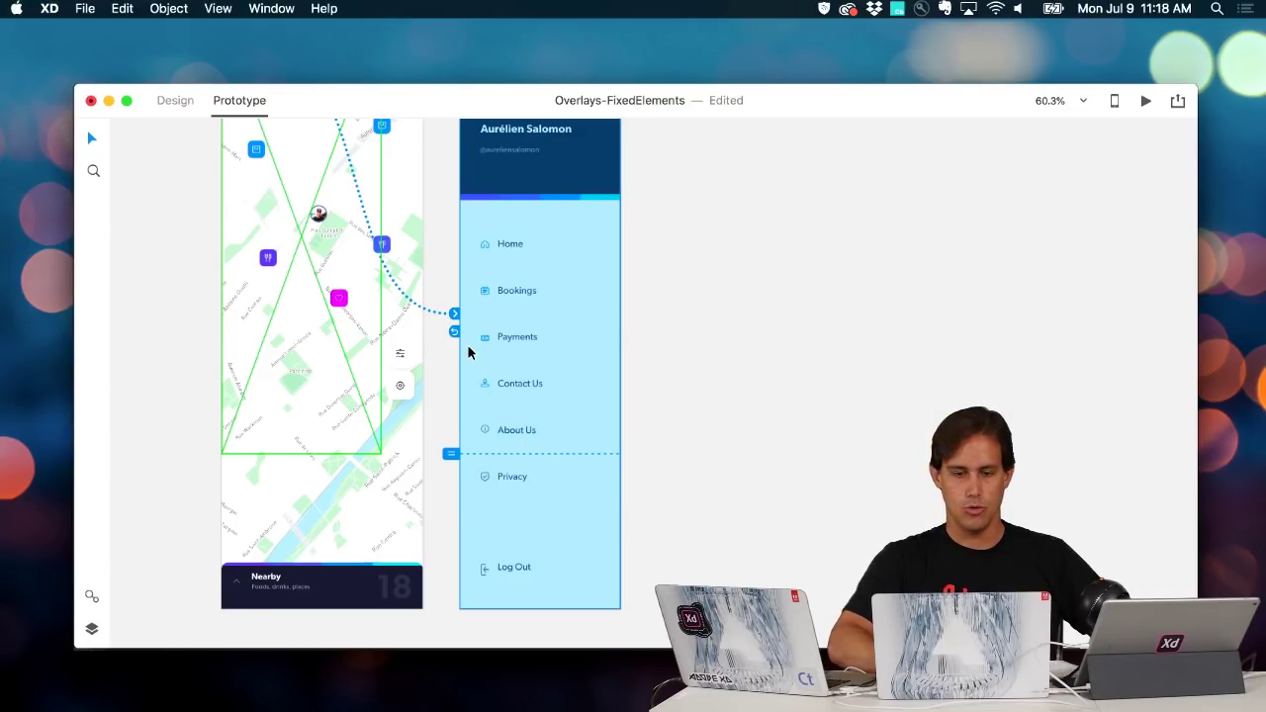
{"action": "scroll", "coordinate": [469, 352], "scroll_direction": "up", "scroll_amount": 4}
{"action": "scroll", "coordinate": [468, 352], "scroll_direction": "up", "scroll_amount": 2}
Preview Menu - 5 – 1, open the side menu from its menu icon, scroll the overlay, and dismiss it
{"action": "left_click", "coordinate": [313, 194]}
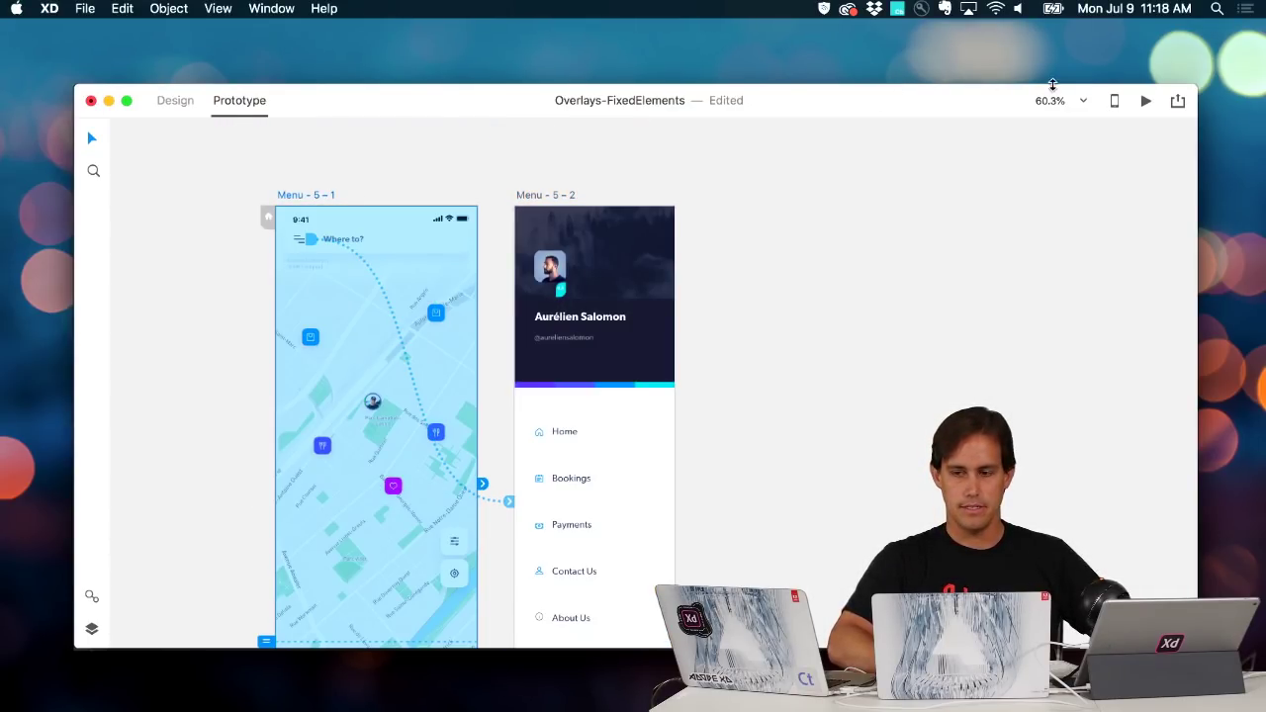
{"action": "left_click", "coordinate": [1145, 101]}
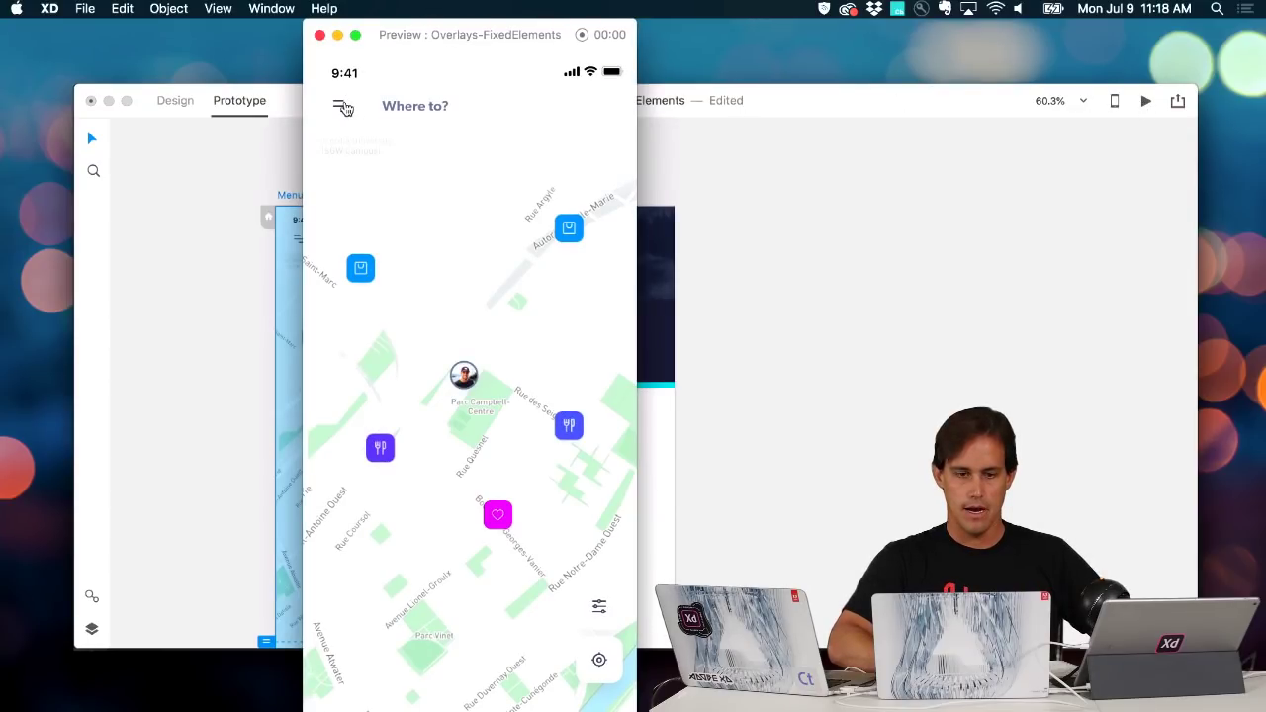
{"action": "left_click", "coordinate": [342, 106]}
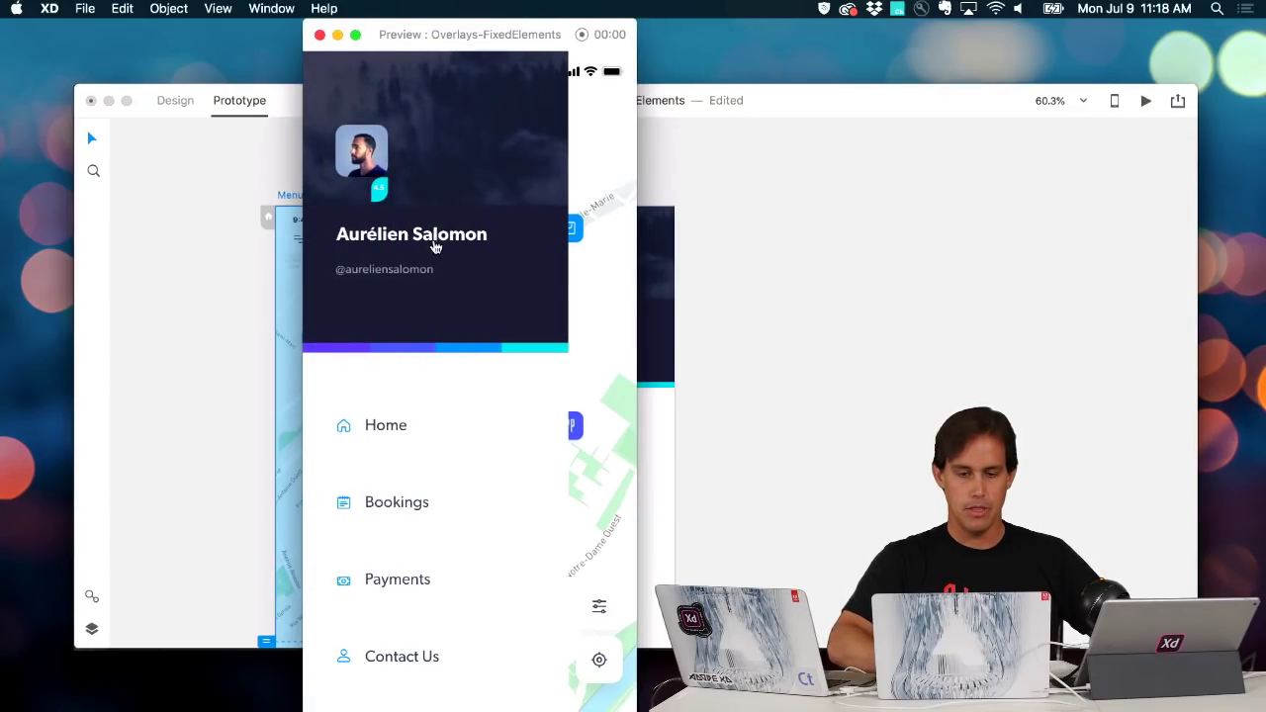
{"action": "scroll", "coordinate": [444, 311], "scroll_direction": "down", "scroll_amount": 5}
{"action": "scroll", "coordinate": [444, 310], "scroll_direction": "up", "scroll_amount": 6}
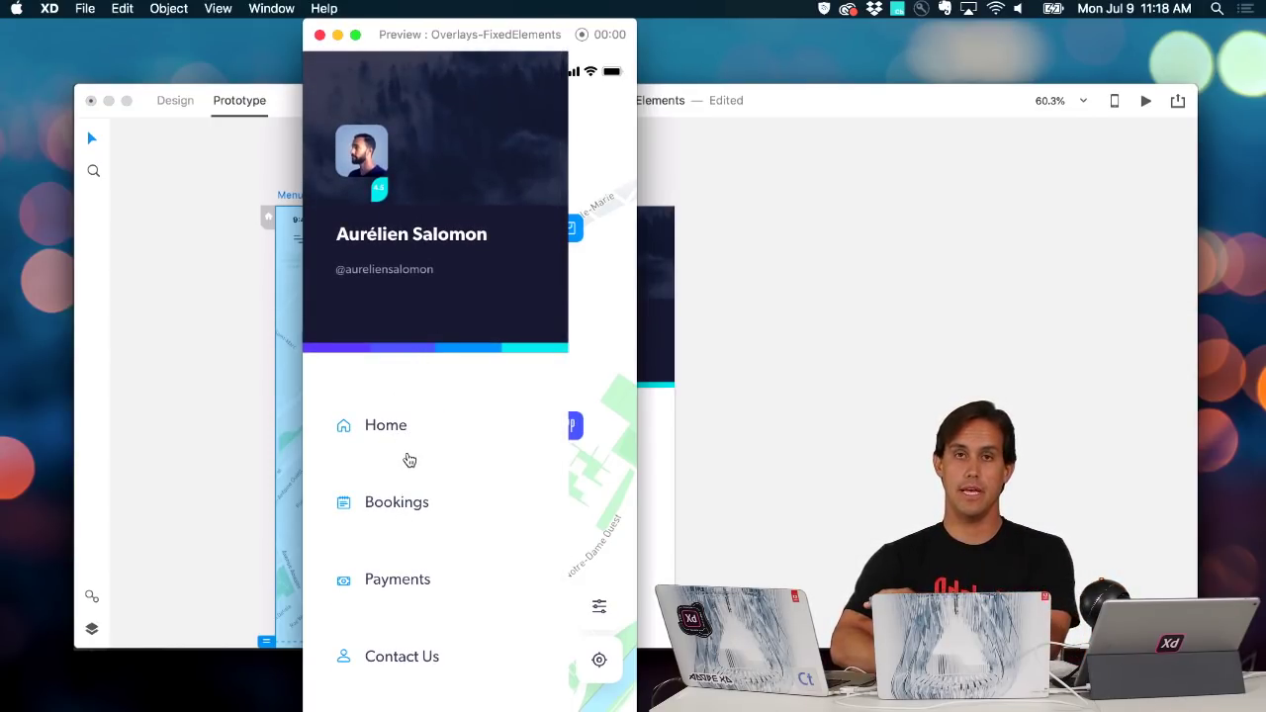
{"action": "left_click", "coordinate": [576, 428]}
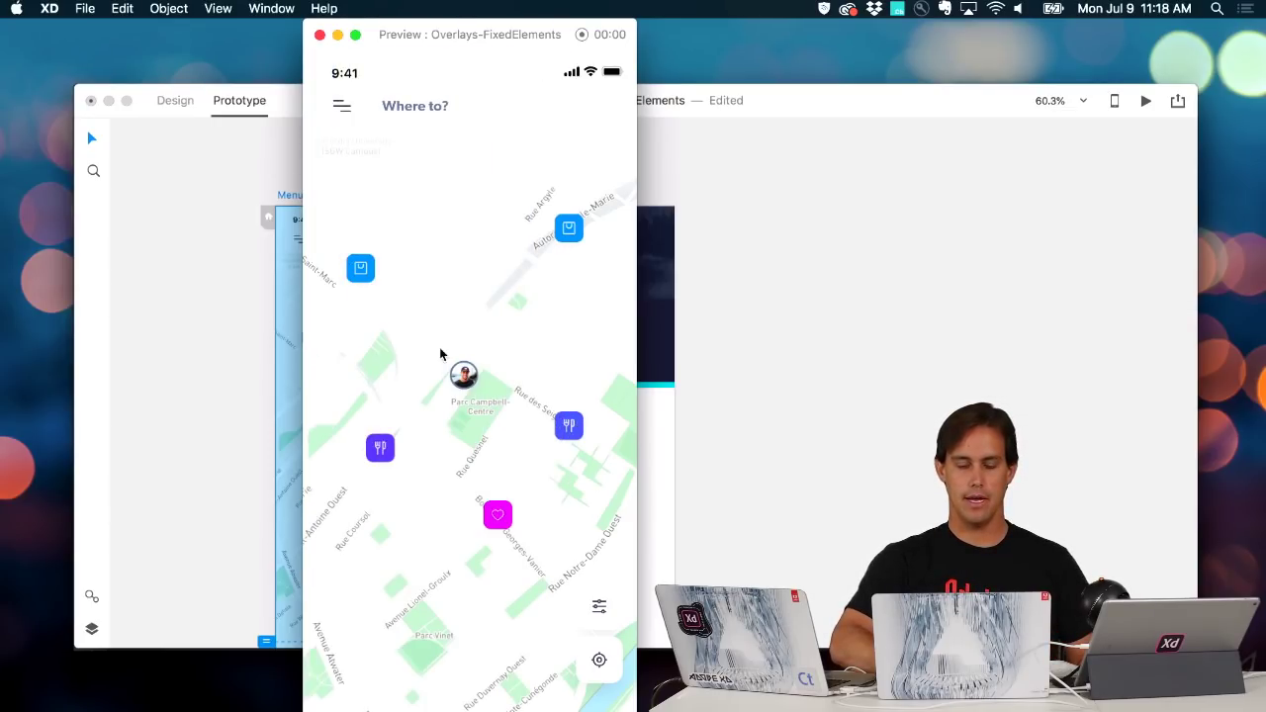
Preview the side menu overlay on Menu - 5 – 1 again, dismiss it, and close the preview
{"action": "left_click", "coordinate": [342, 109]}
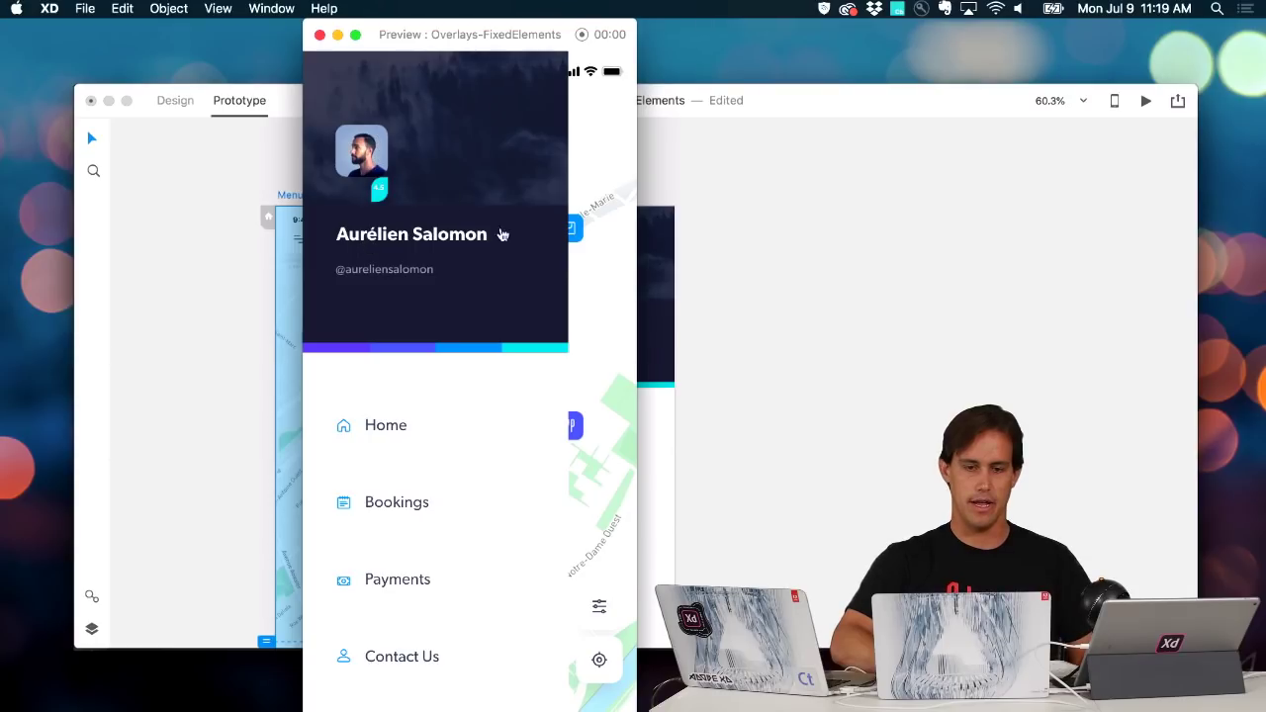
{"action": "left_click", "coordinate": [593, 315]}
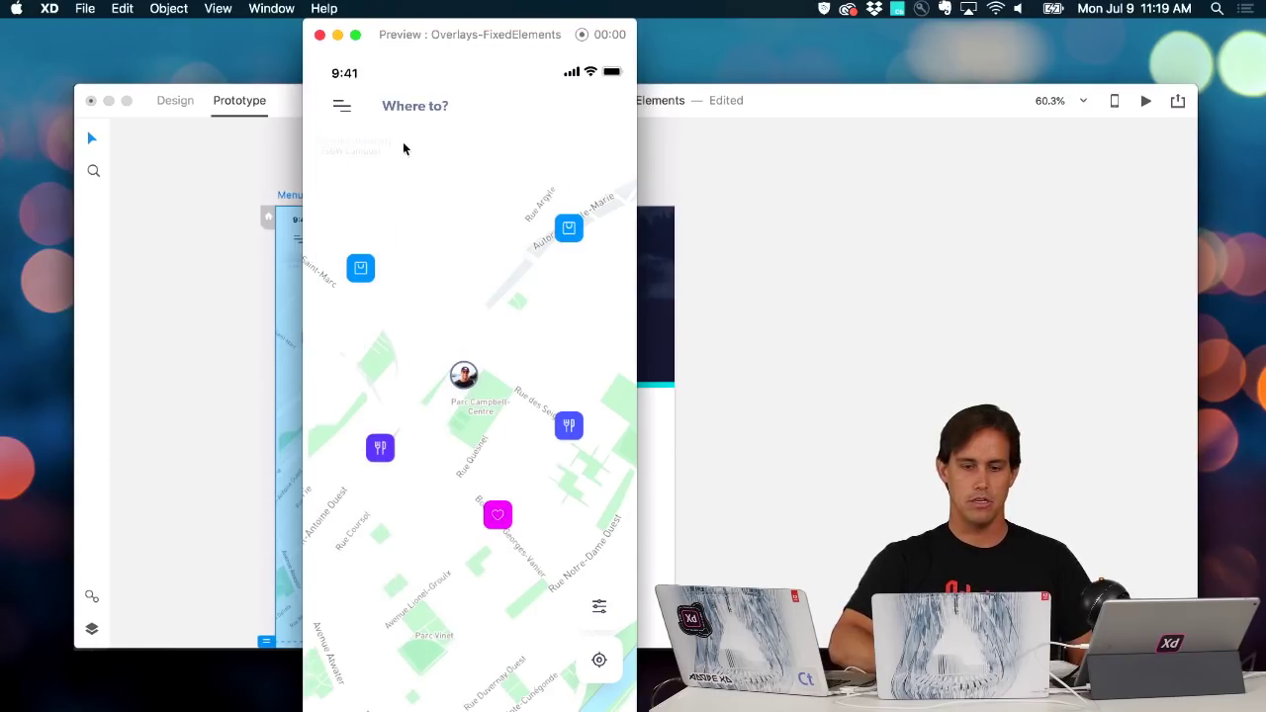
{"action": "left_click", "coordinate": [320, 35]}
{"action": "left_click", "coordinate": [703, 429]}
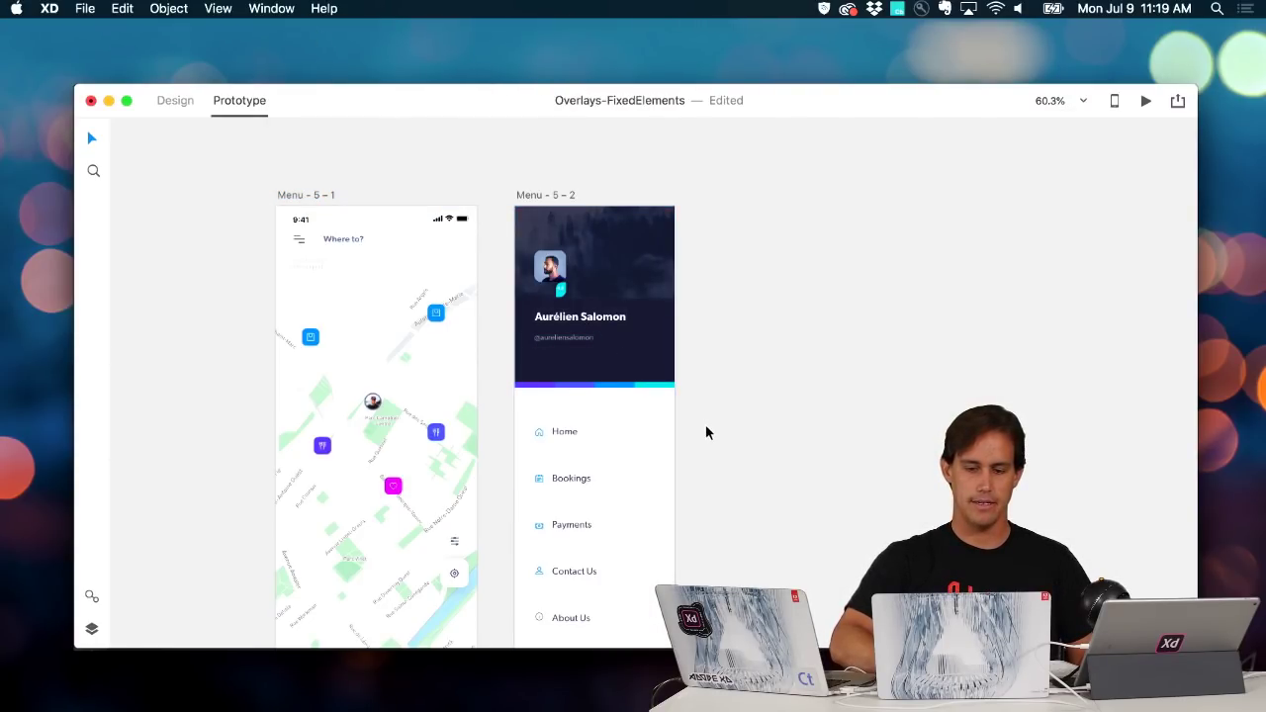
Link the Email field on the Sign In artboard to the Search Results – 2 keyboard artboard as an overlay
{"action": "scroll", "coordinate": [705, 432], "scroll_direction": "down", "scroll_amount": 3}
{"action": "scroll", "coordinate": [705, 433], "scroll_direction": "down", "scroll_amount": 5}
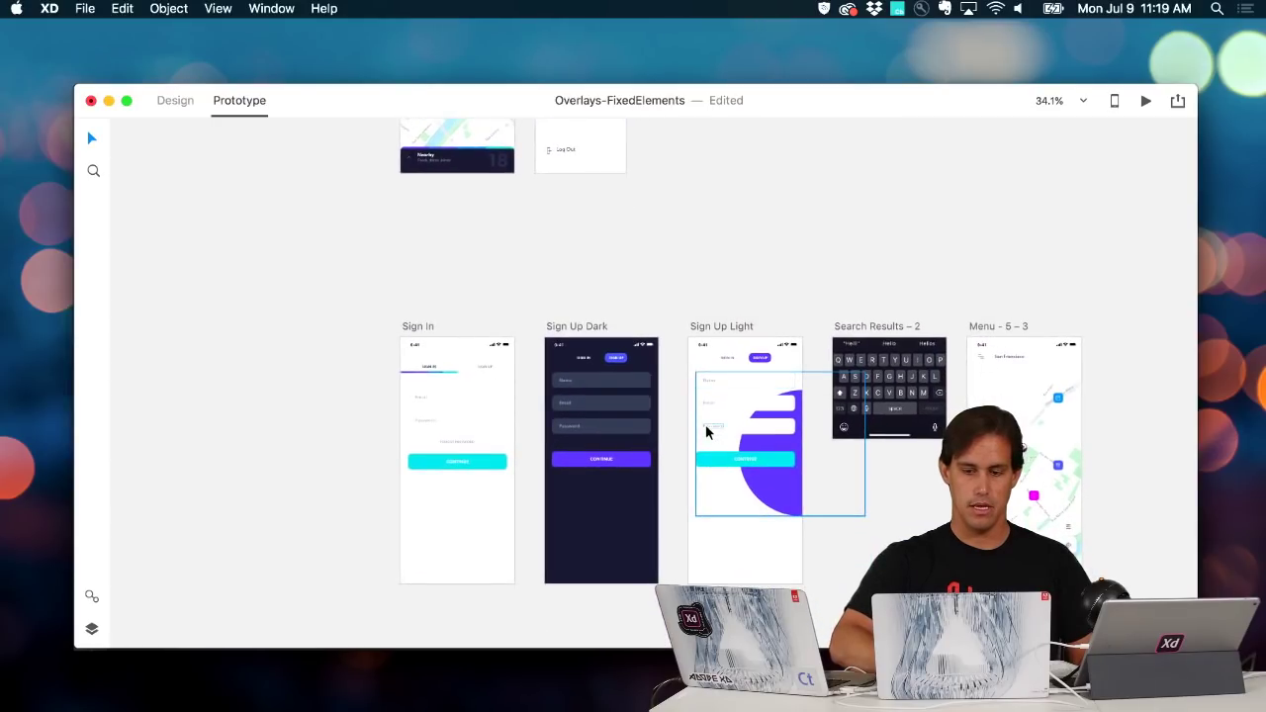
{"action": "scroll", "coordinate": [840, 463], "scroll_direction": "up", "scroll_amount": 3}
{"action": "scroll", "coordinate": [839, 463], "scroll_direction": "down", "scroll_amount": 2}
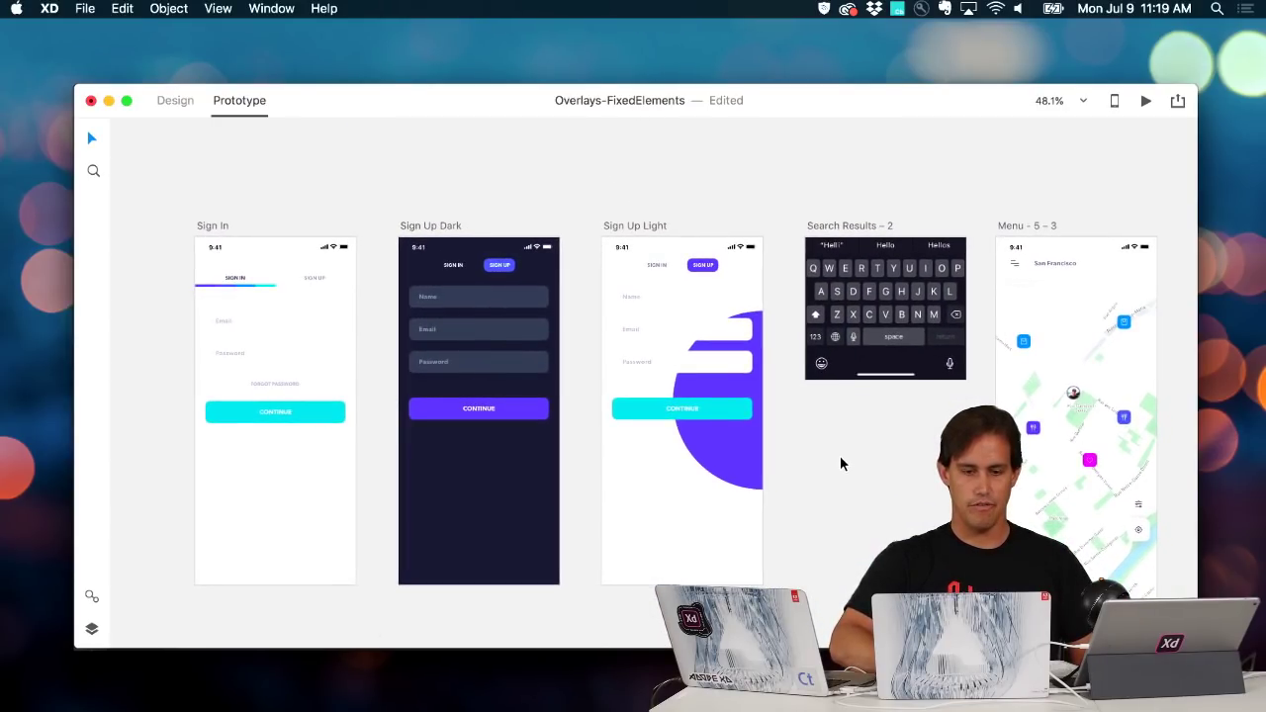
{"action": "double_click", "coordinate": [314, 321]}
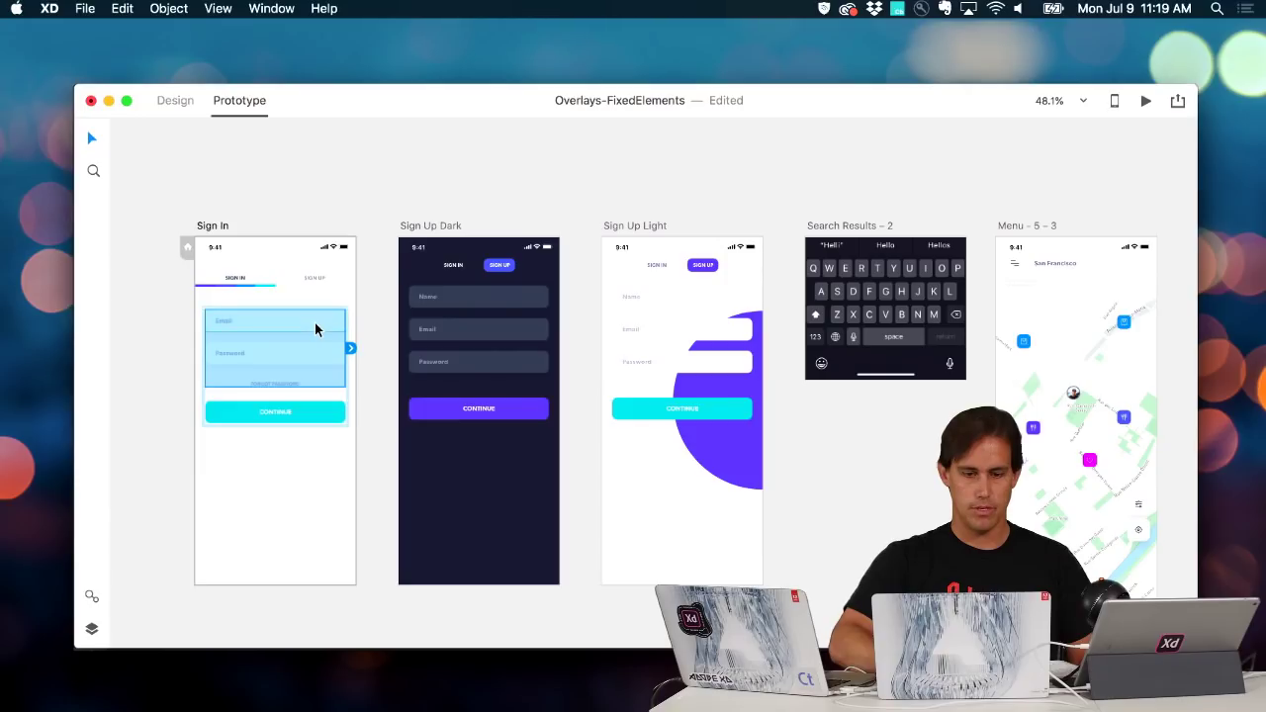
{"action": "left_click_drag", "start_coordinate": [350, 320], "coordinate": [838, 276]}
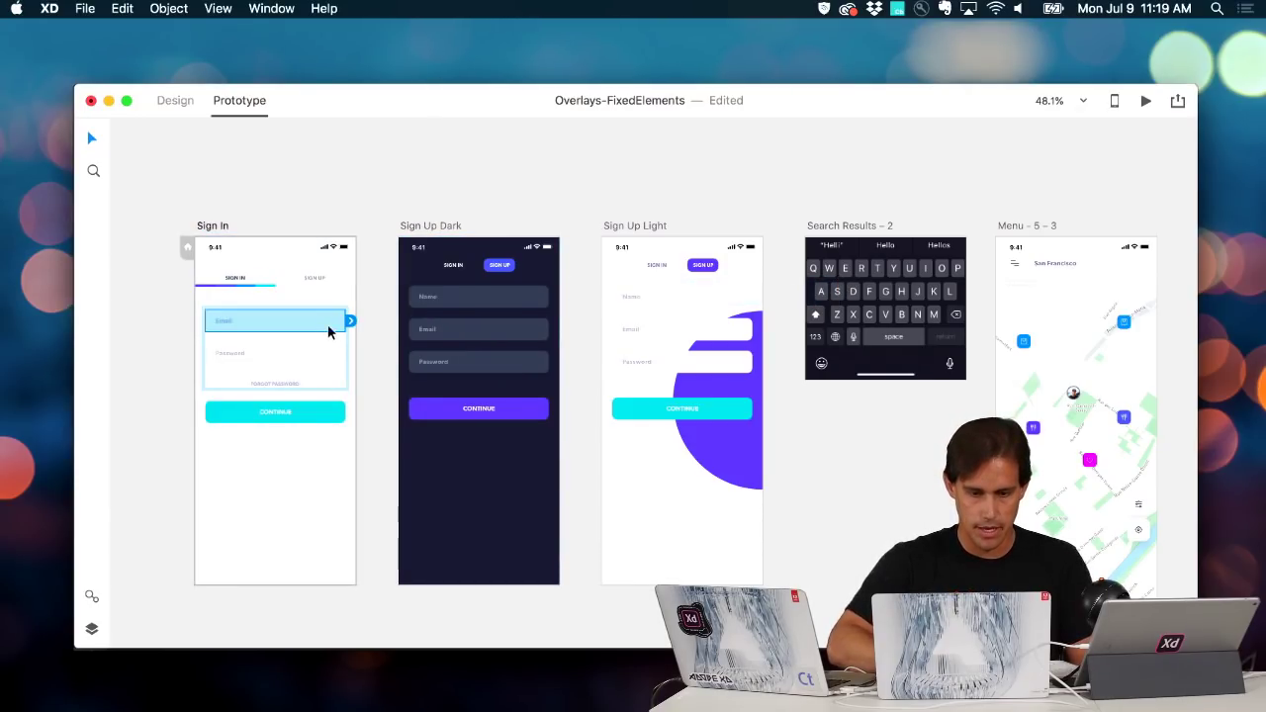
{"action": "left_click_drag", "start_coordinate": [583, 329], "coordinate": [815, 287]}
{"action": "left_click", "coordinate": [829, 68]}
Set the keyboard overlay's transition to Slide Up and place the overlay along the lower edge of Sign In
{"action": "left_click", "coordinate": [779, 156]}
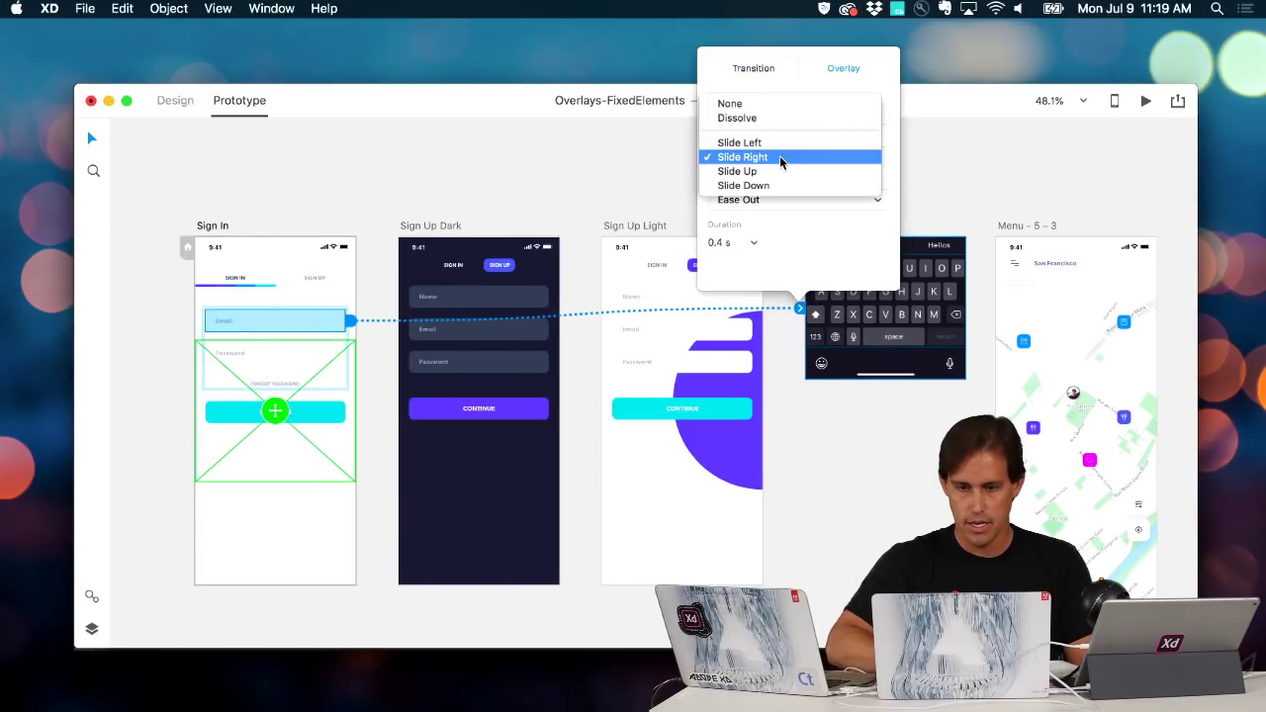
{"action": "left_click", "coordinate": [771, 169]}
{"action": "mouse_move", "coordinate": [245, 396]}
{"action": "left_mouse_down"}
{"action": "mouse_move", "coordinate": [273, 416]}
{"action": "mouse_move", "coordinate": [281, 526]}
{"action": "left_mouse_up"}
Link the Name field on Sign Up Dark to the Search Results – 2 keyboard overlay and place it at the artboard's lower edge
{"action": "left_click", "coordinate": [478, 300]}
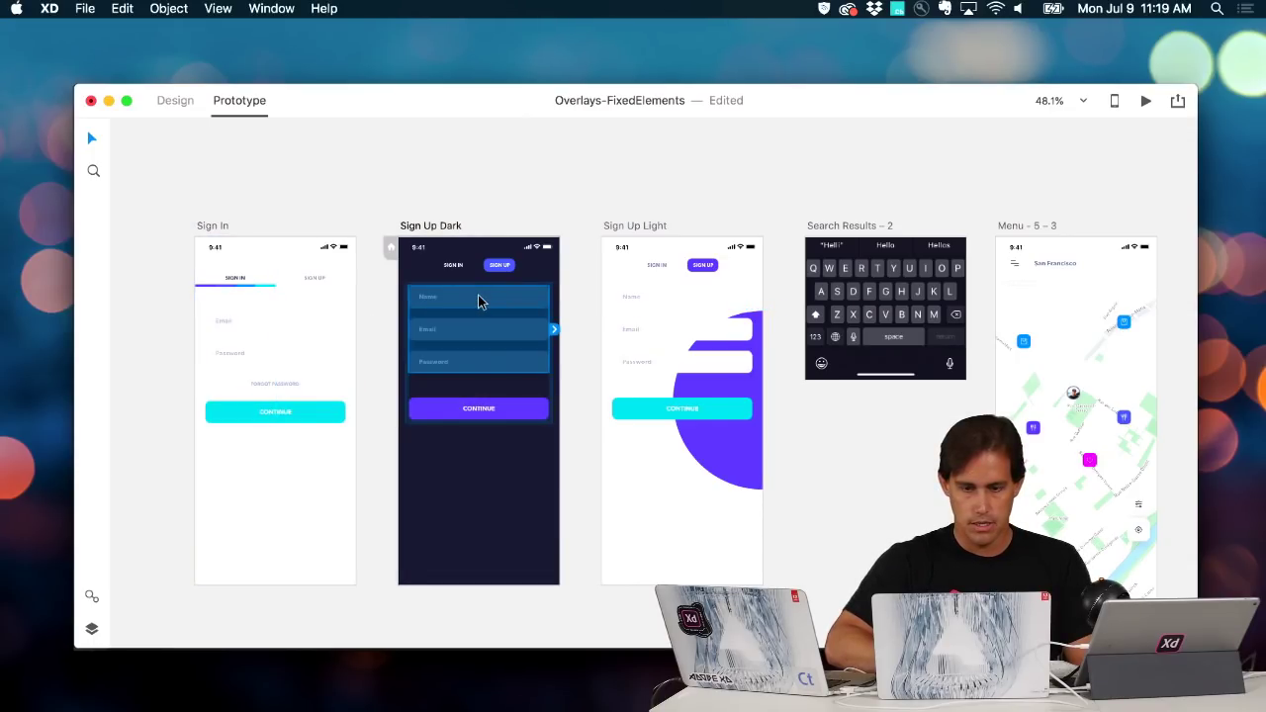
{"action": "left_click", "coordinate": [479, 300]}
{"action": "left_click_drag", "start_coordinate": [554, 302], "coordinate": [826, 296]}
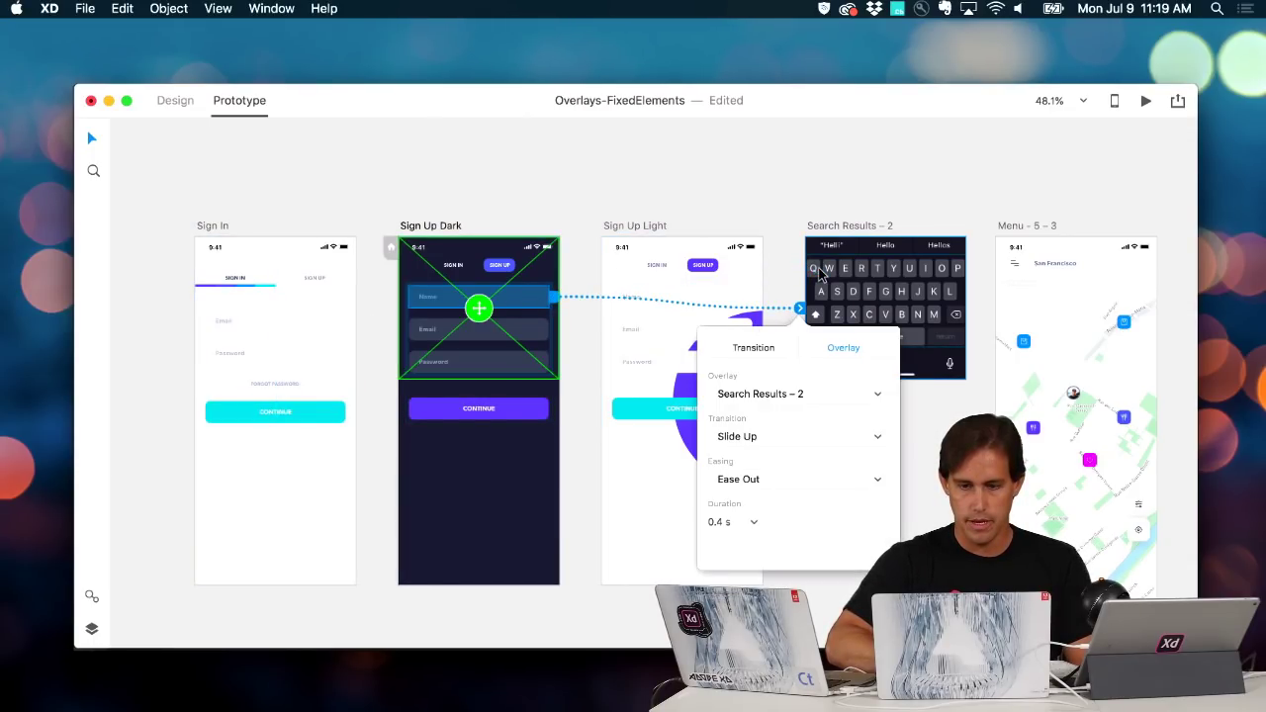
{"action": "left_click_drag", "start_coordinate": [476, 314], "coordinate": [479, 512]}
Link the Name field on Sign Up Light to the Search Results – 2 keyboard overlay and place it at the artboard's lower edge
{"action": "left_click", "coordinate": [690, 292]}
{"action": "double_click", "coordinate": [689, 292]}
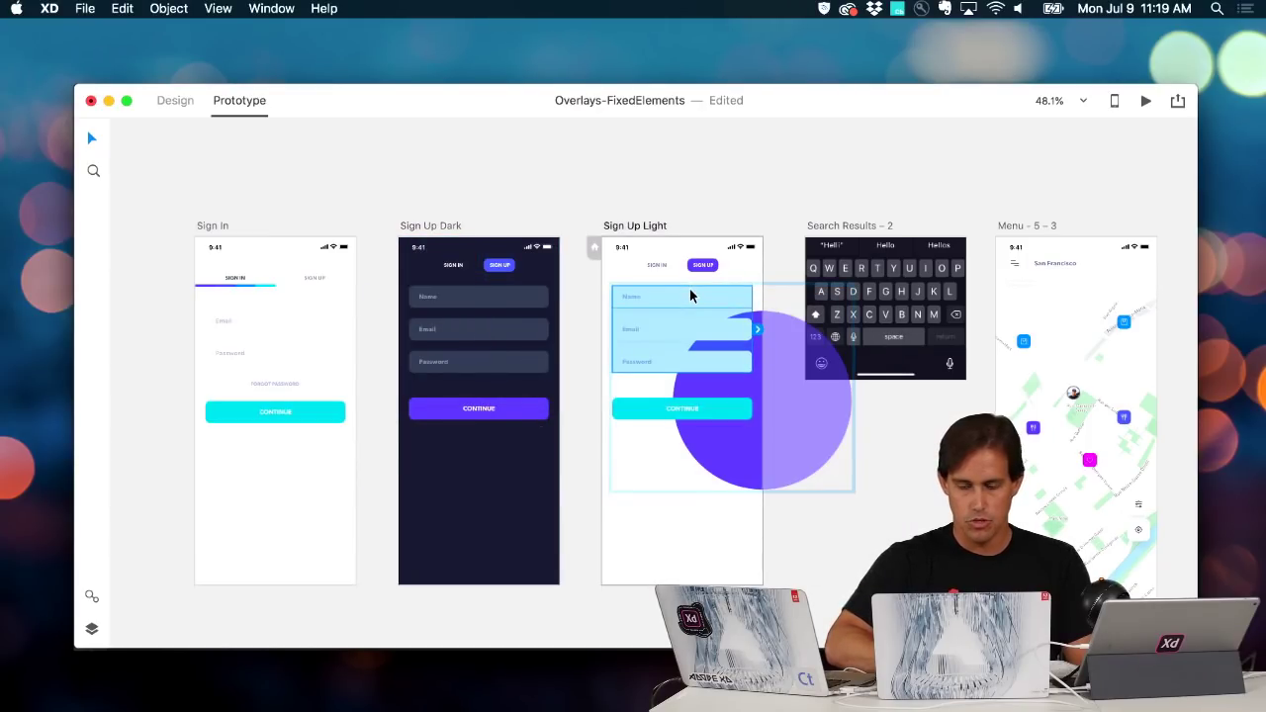
{"action": "double_click", "coordinate": [689, 295]}
{"action": "left_click_drag", "start_coordinate": [754, 302], "coordinate": [825, 297]}
{"action": "left_click_drag", "start_coordinate": [686, 313], "coordinate": [682, 512]}
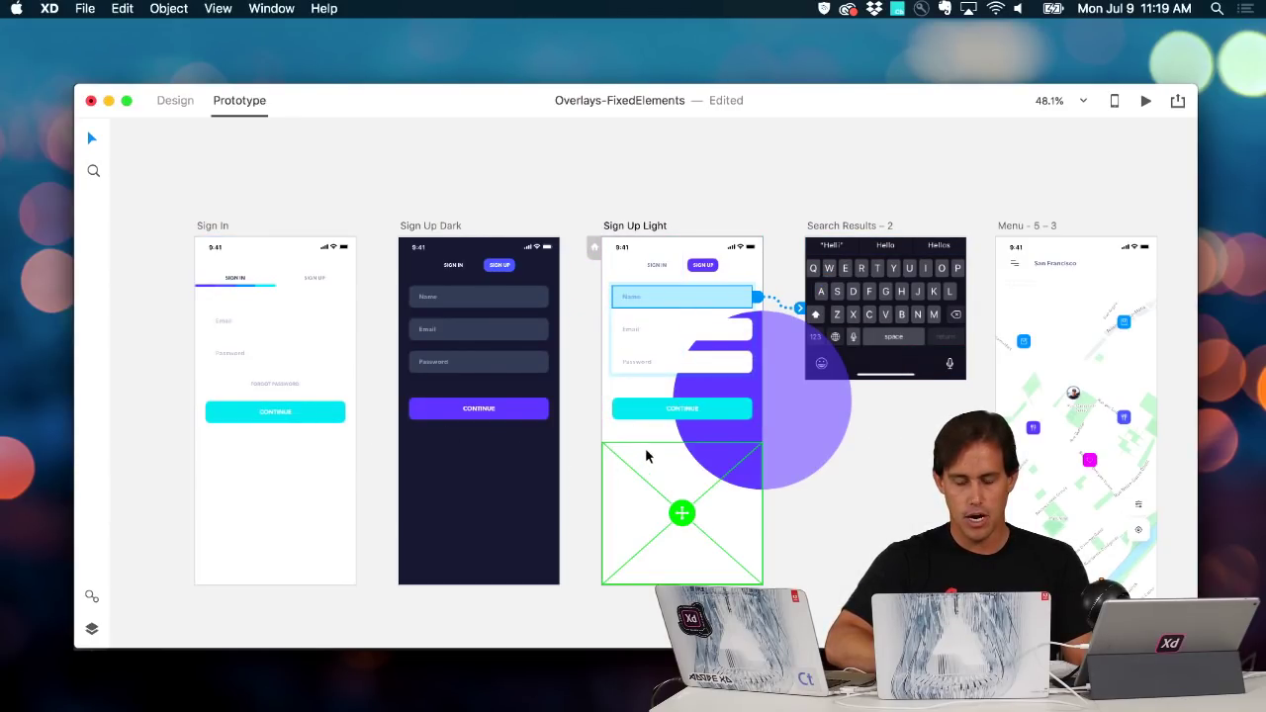
Link the Search Results – 2 keyboard artboard to Menu - 5 – 3 as a transition
{"action": "left_click", "coordinate": [885, 302]}
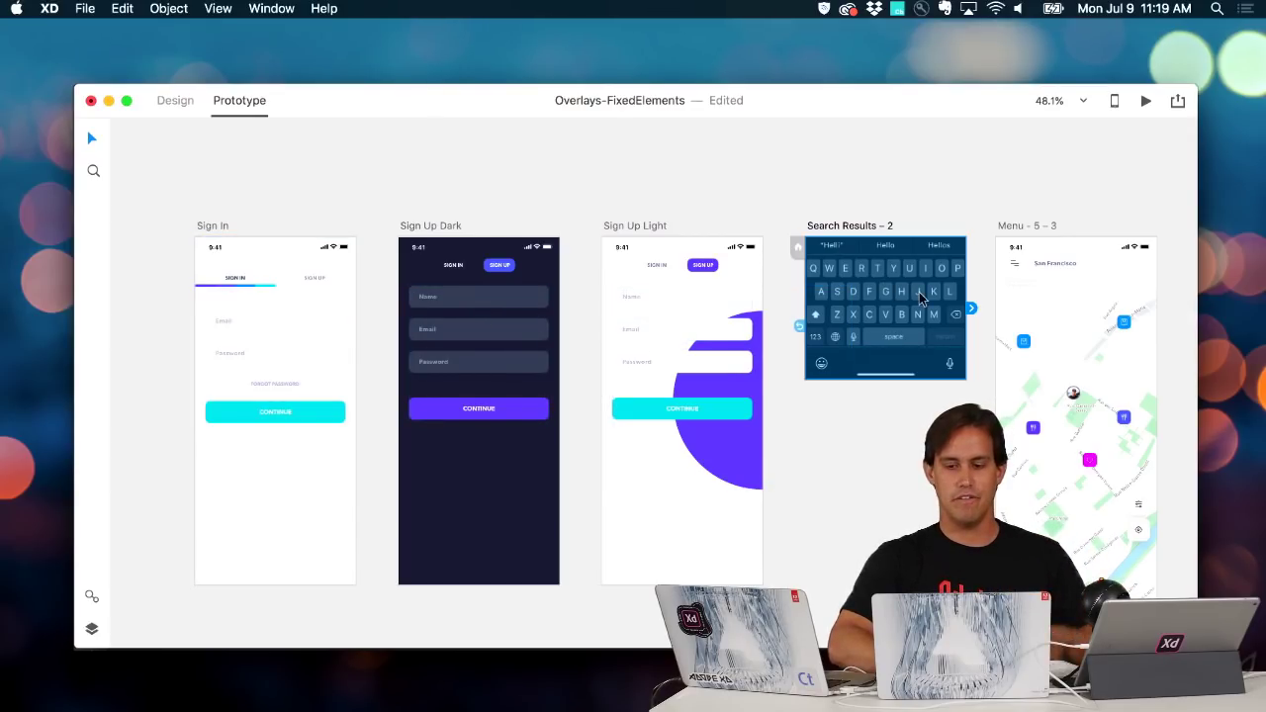
{"action": "left_click_drag", "start_coordinate": [970, 310], "coordinate": [993, 473]}
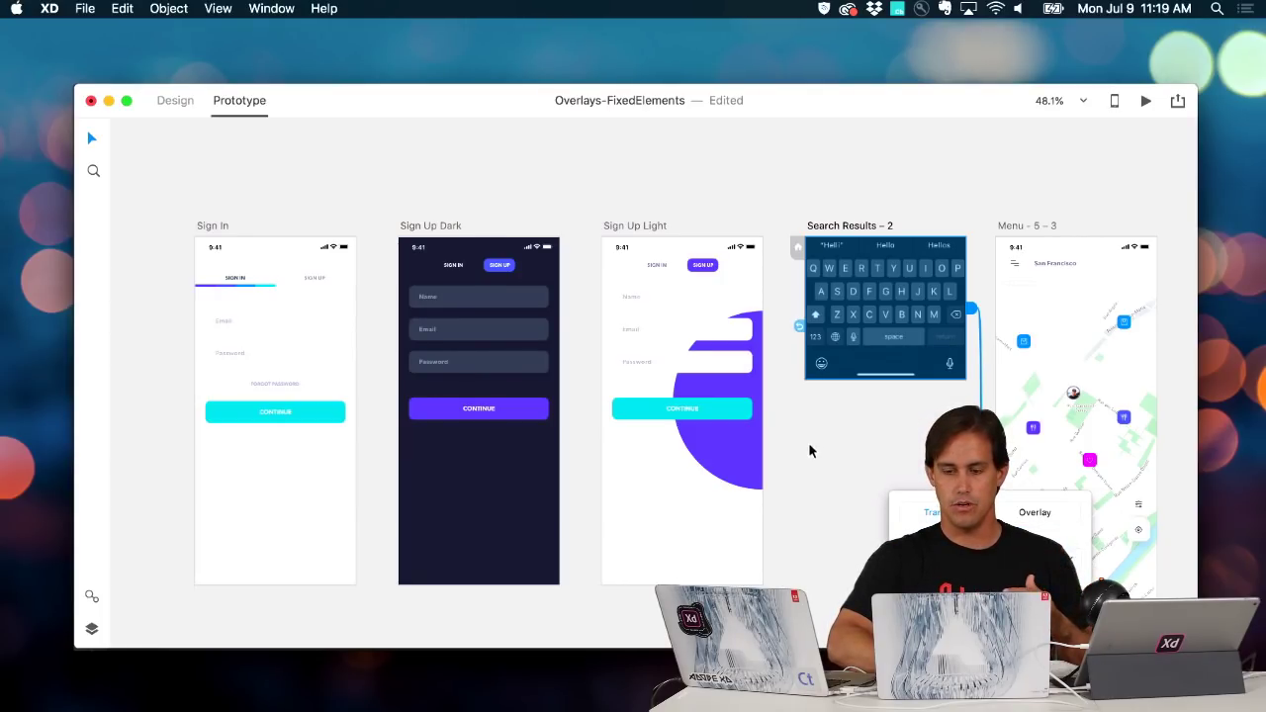
{"action": "left_click", "coordinate": [189, 221]}
Preview Sign In, open the keyboard overlay from the Email field, and follow the keyboard's link to the San Francisco map
{"action": "left_click", "coordinate": [203, 226]}
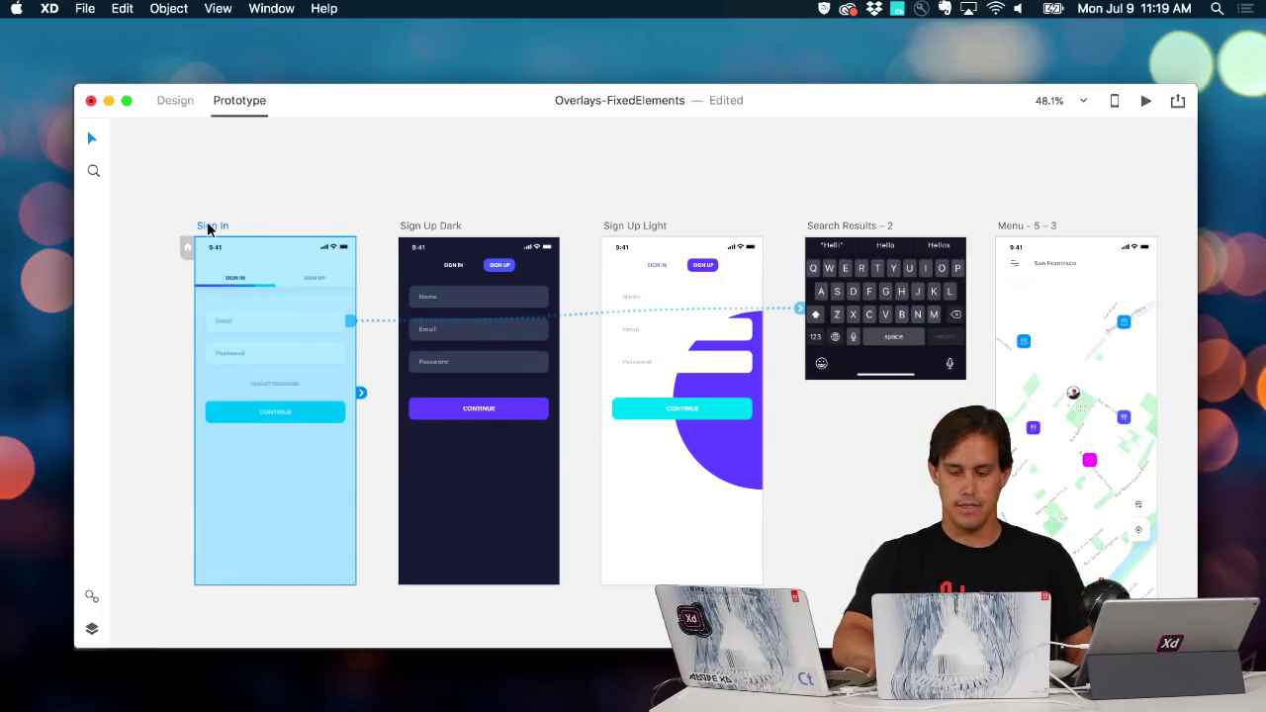
{"action": "key", "text": "super+Return"}
{"action": "left_click_drag", "start_coordinate": [432, 56], "coordinate": [606, 56]}
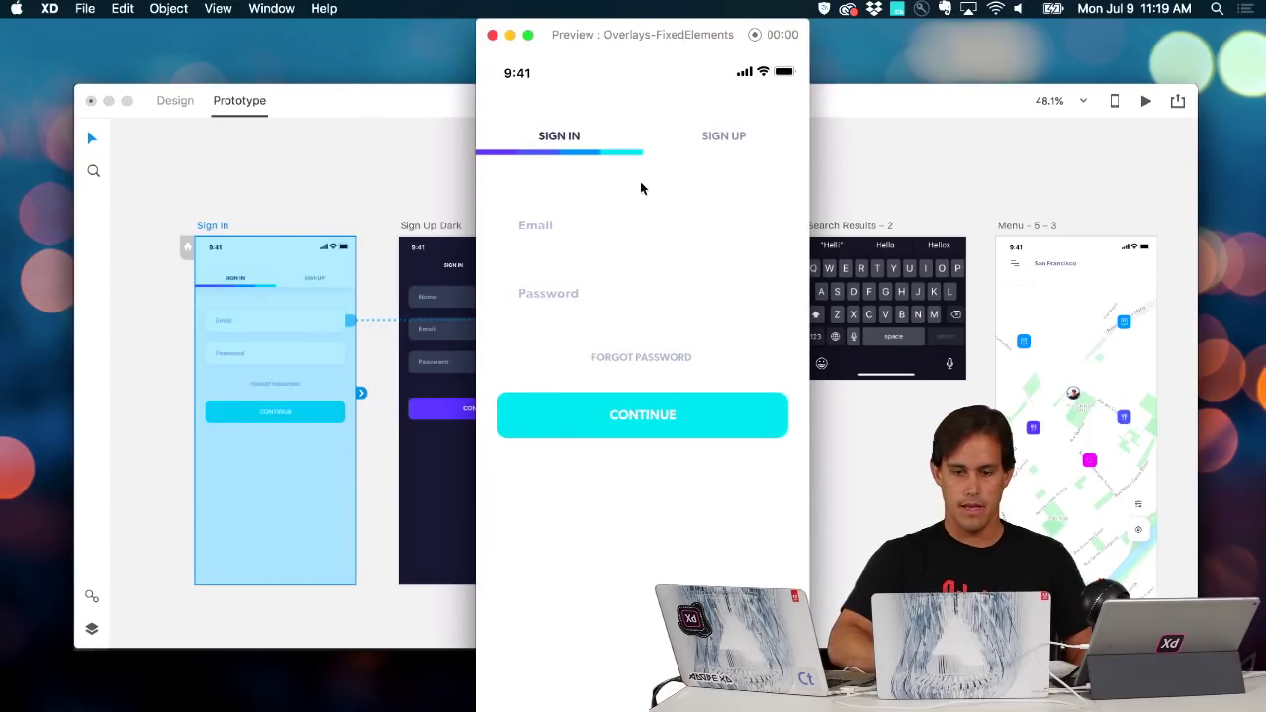
{"action": "left_click", "coordinate": [640, 229]}
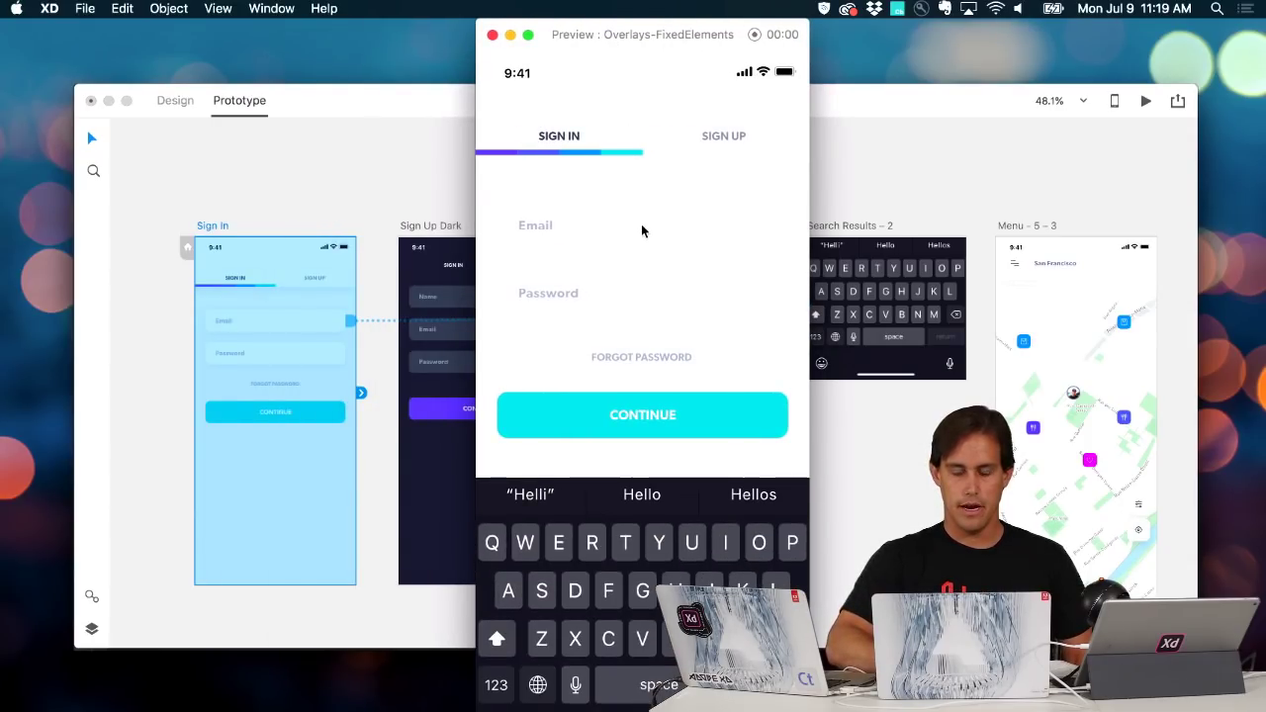
{"action": "left_click", "coordinate": [636, 600]}
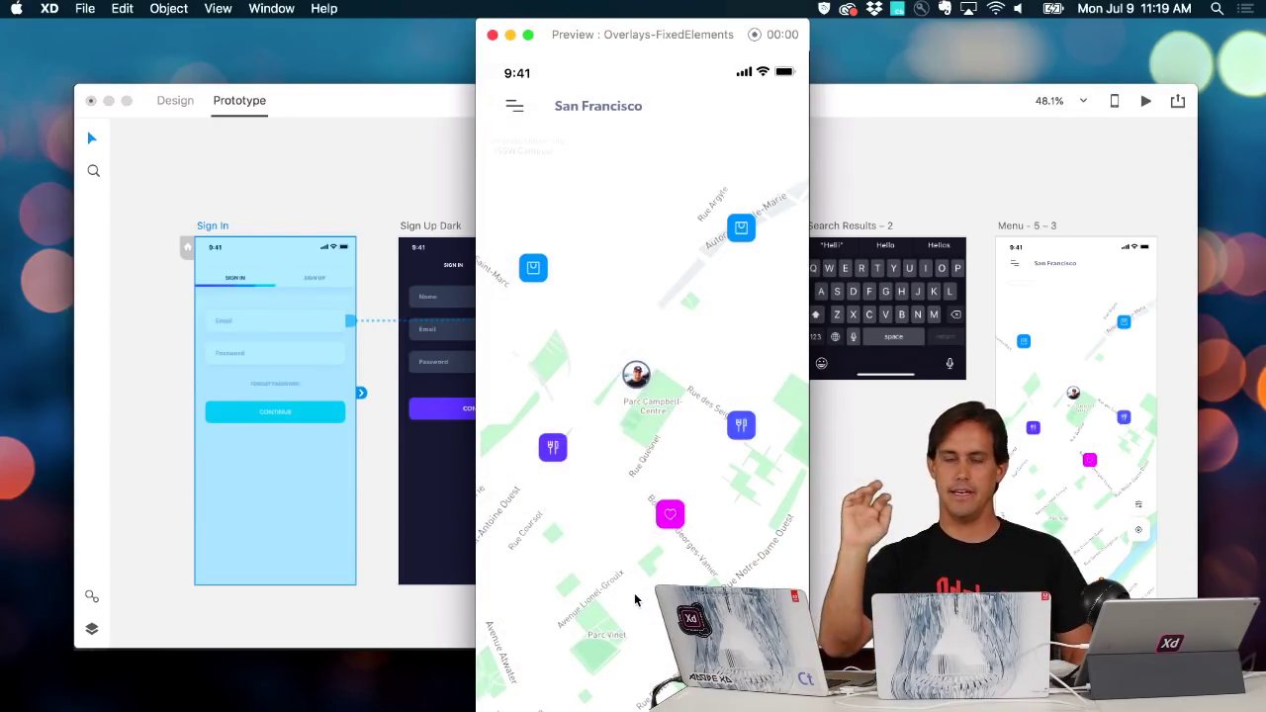
Preview Sign Up Dark from its Name field through the keyboard overlay to the San Francisco map
{"action": "double_click", "coordinate": [419, 227]}
{"action": "left_click", "coordinate": [596, 170]}
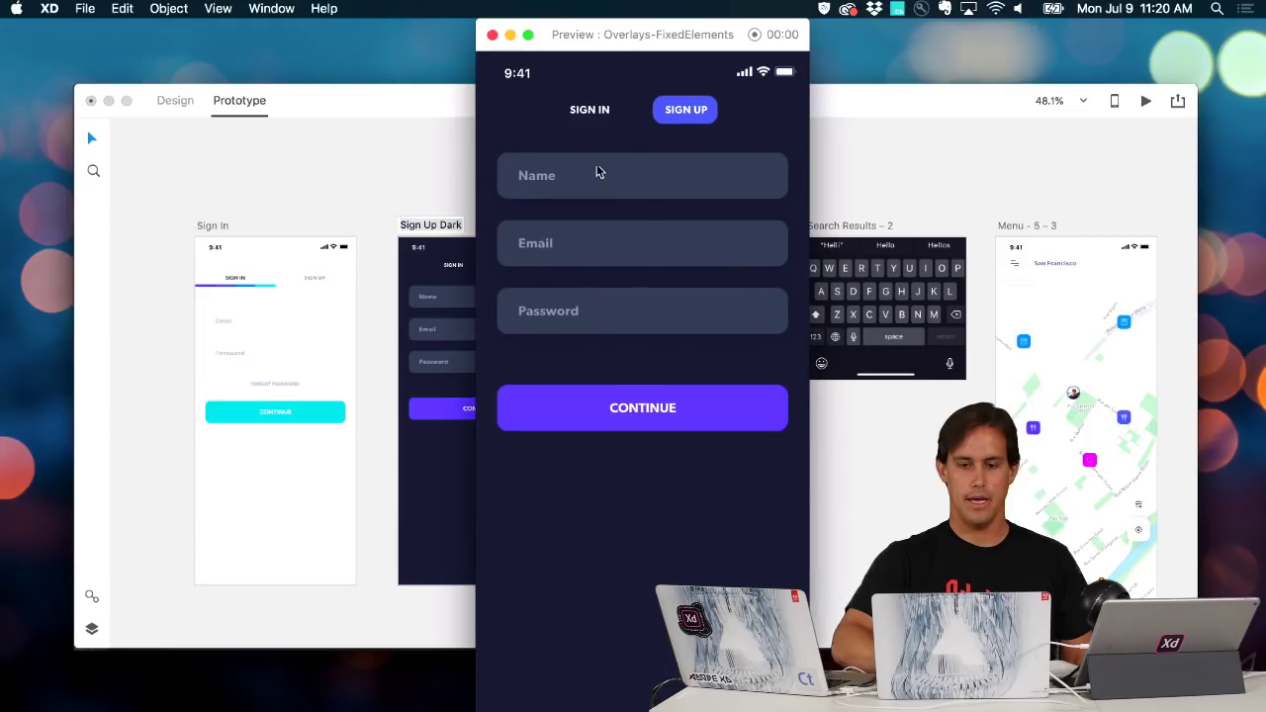
{"action": "left_click", "coordinate": [616, 421]}
Preview Sign Up Light from its Name field through the keyboard overlay to the map, and close the preview
{"action": "left_click_drag", "start_coordinate": [589, 33], "coordinate": [866, 35]}
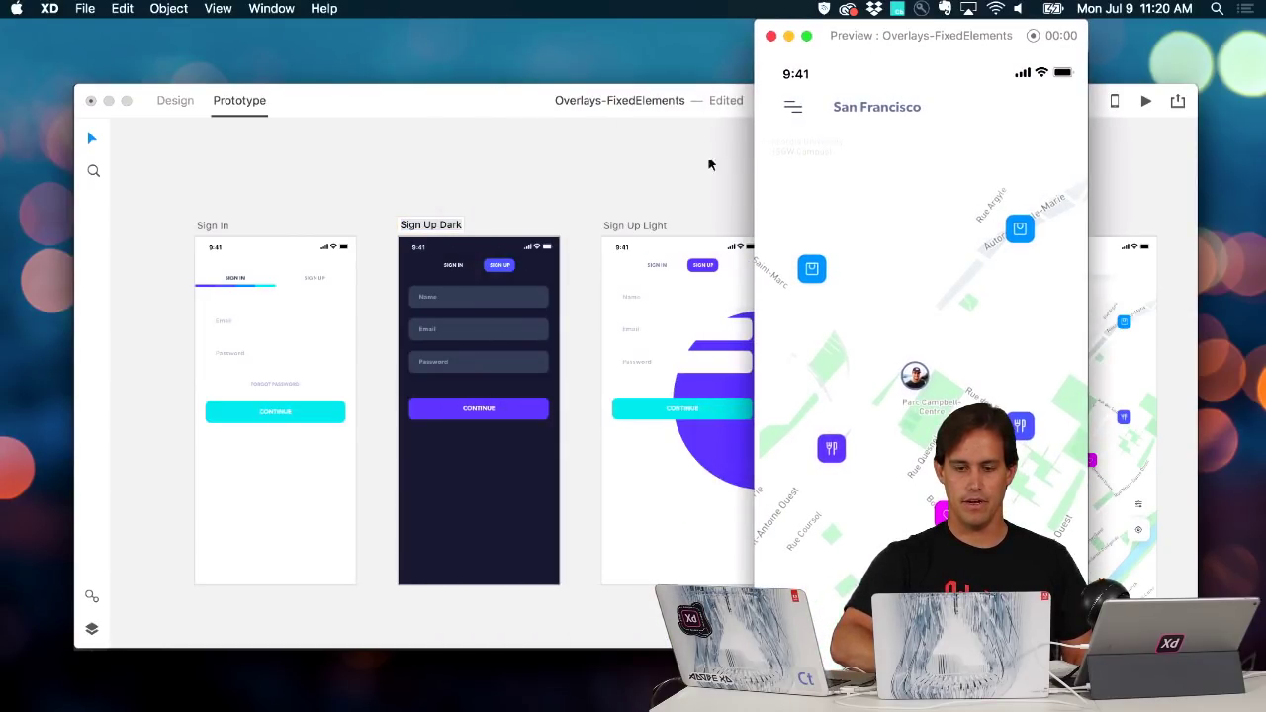
{"action": "left_click", "coordinate": [671, 255]}
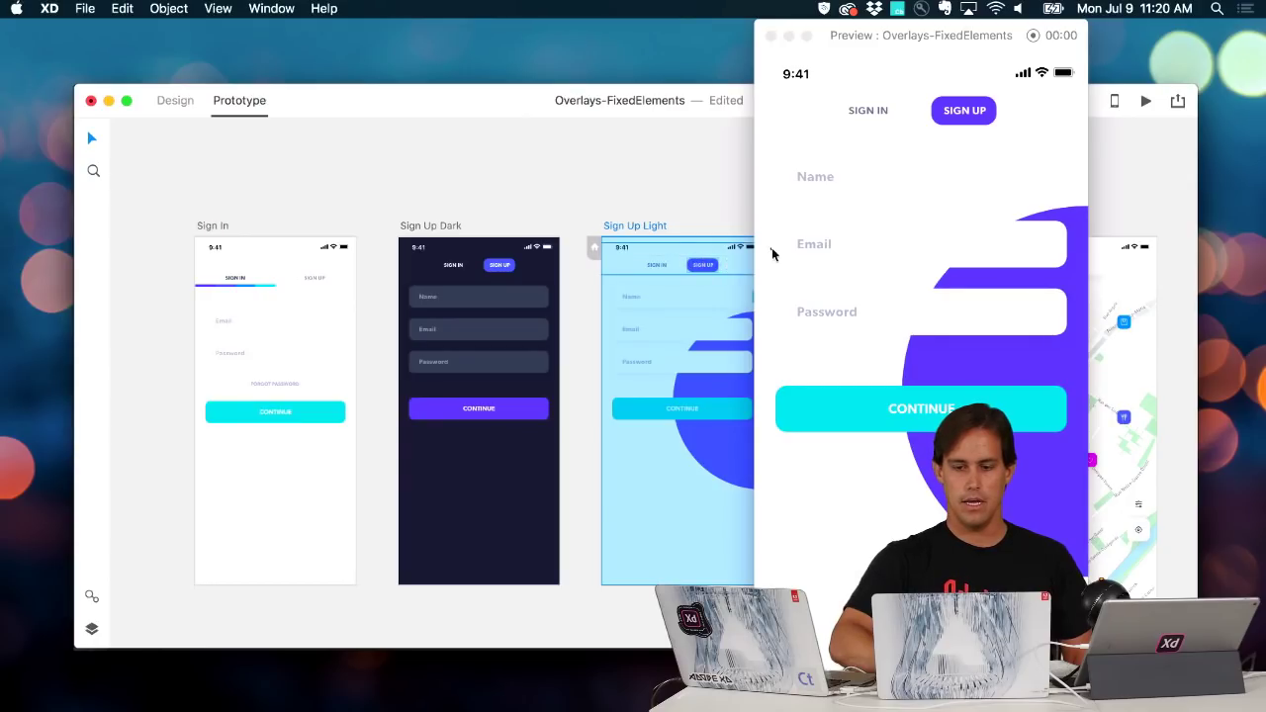
{"action": "left_click", "coordinate": [836, 178]}
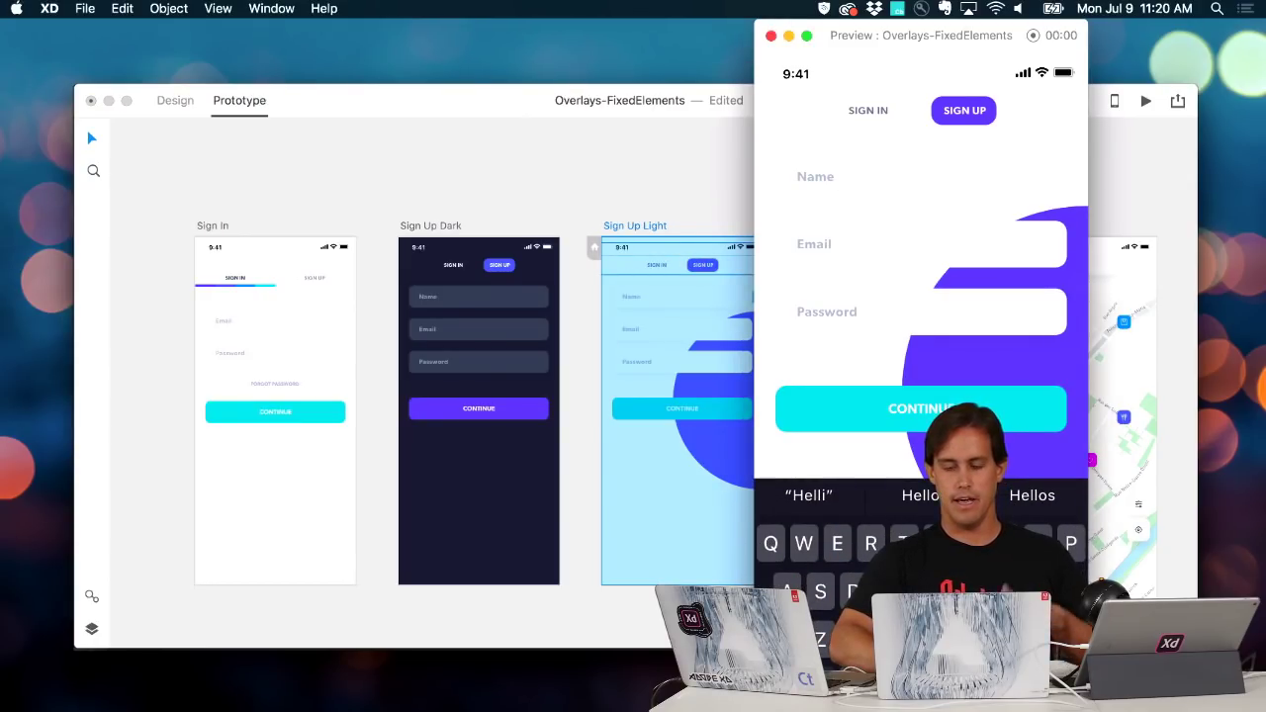
{"action": "left_click", "coordinate": [954, 554]}
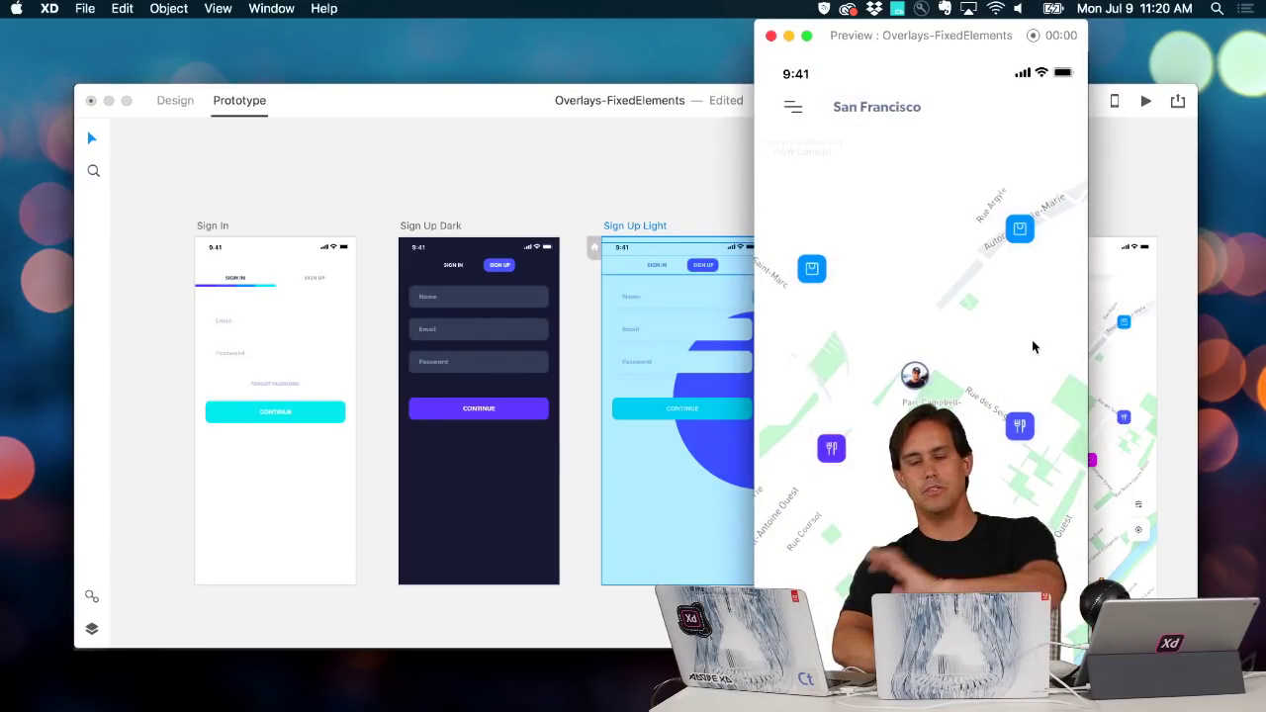
{"action": "left_click", "coordinate": [771, 36]}
{"action": "left_click", "coordinate": [659, 164]}
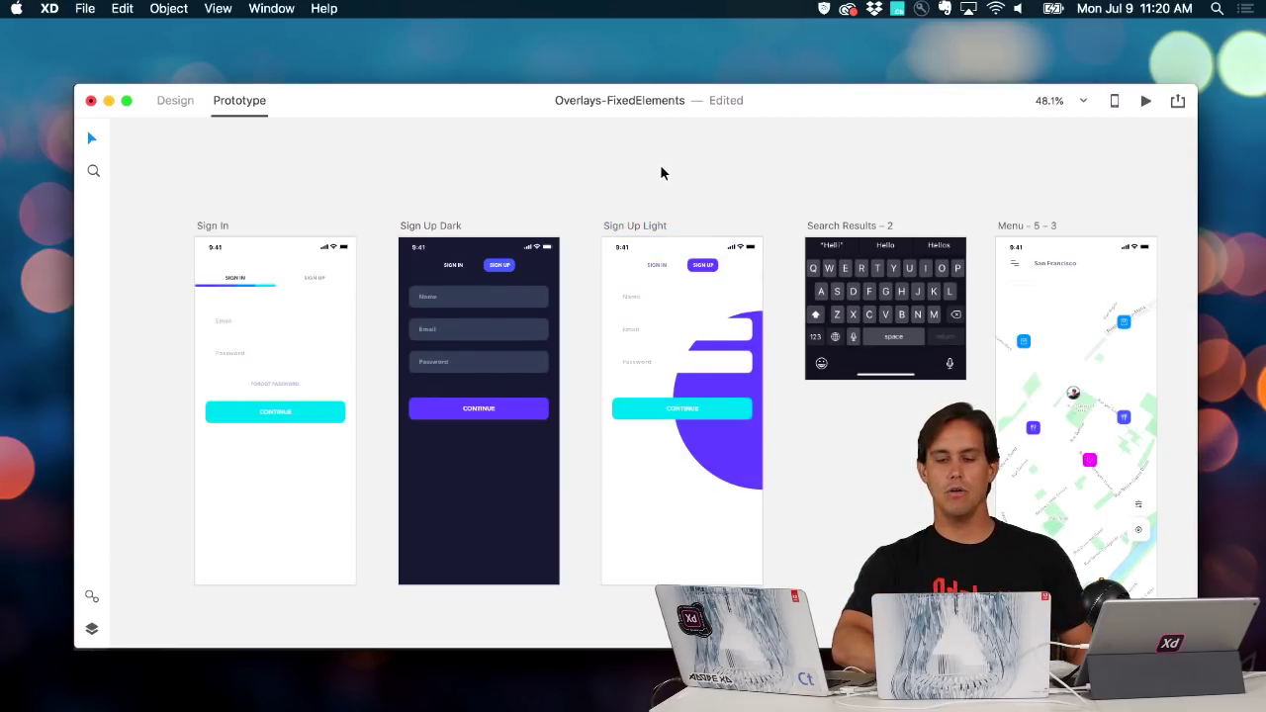
Locate the mocha and barista - mocha artboards below the sign-up screens and examine the mocha product screen
{"action": "scroll", "coordinate": [660, 166], "scroll_direction": "down", "scroll_amount": 3}
{"action": "scroll", "coordinate": [660, 165], "scroll_direction": "down", "scroll_amount": 3}
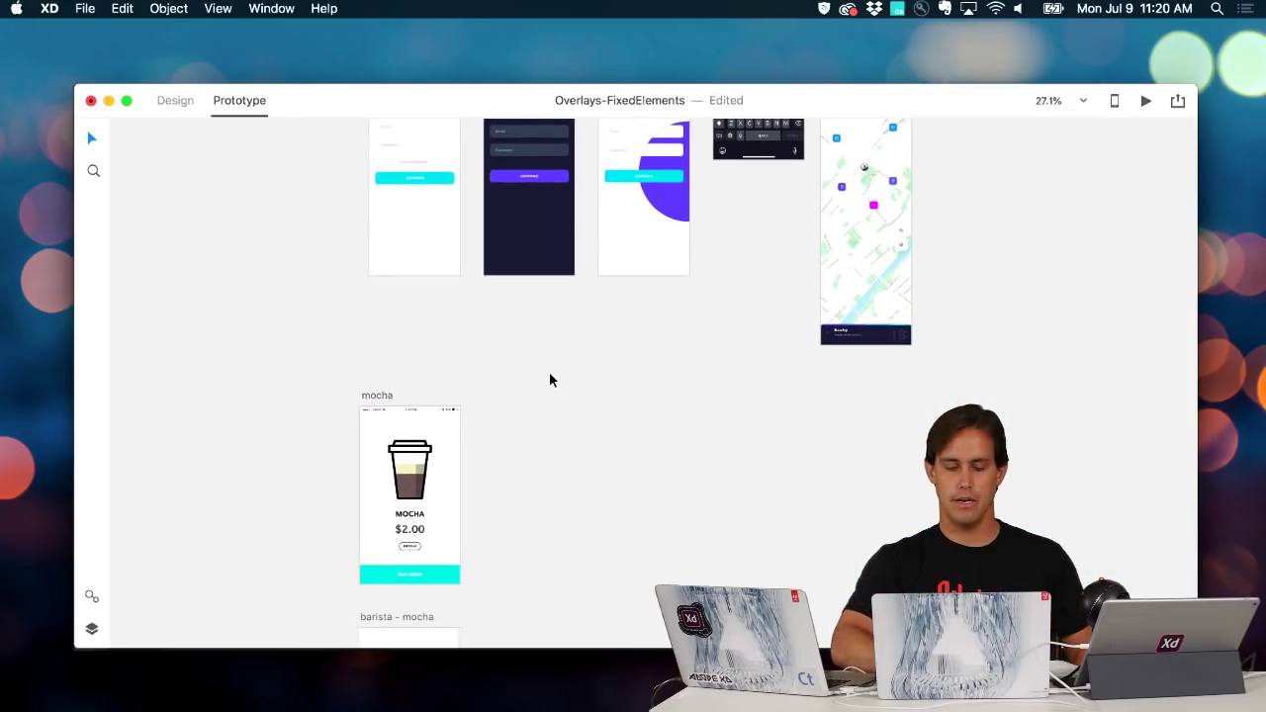
{"action": "scroll", "coordinate": [548, 372], "scroll_direction": "down", "scroll_amount": 5}
{"action": "scroll", "coordinate": [549, 372], "scroll_direction": "down", "scroll_amount": 3}
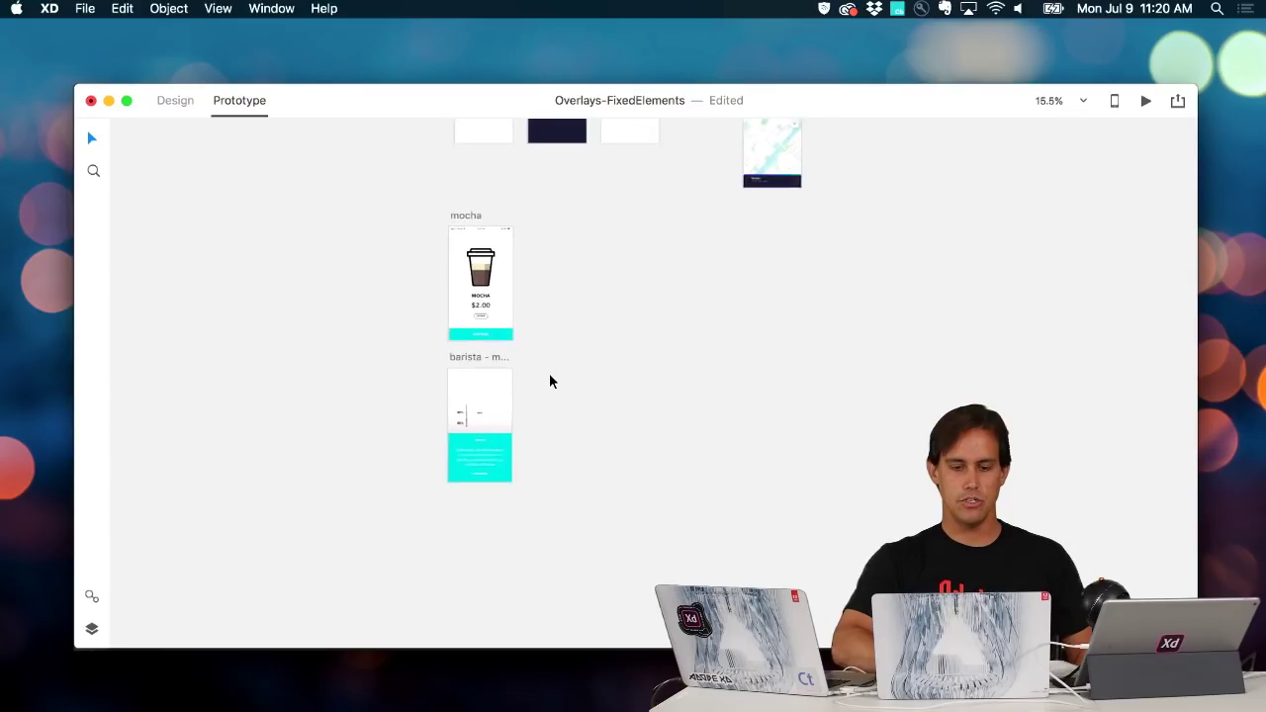
{"action": "scroll", "coordinate": [548, 373], "scroll_direction": "up", "scroll_amount": 3}
{"action": "scroll", "coordinate": [551, 381], "scroll_direction": "up", "scroll_amount": 3}
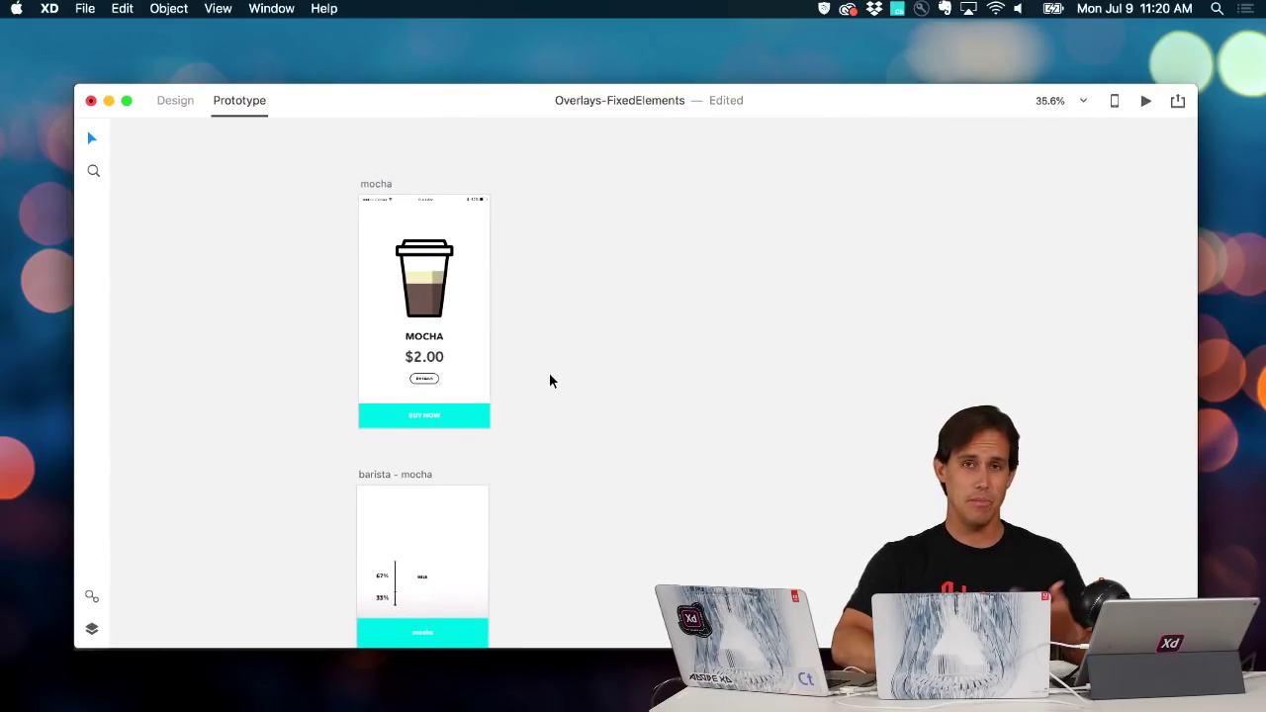
{"action": "scroll", "coordinate": [548, 372], "scroll_direction": "up", "scroll_amount": 3}
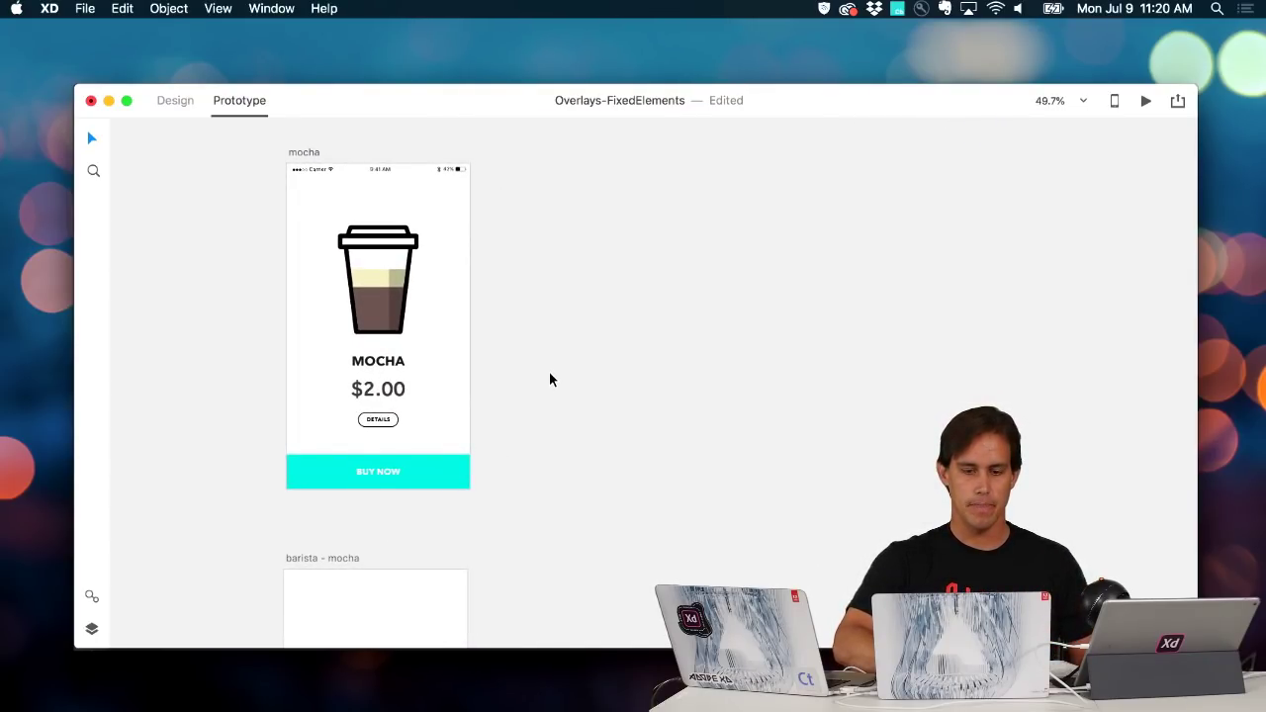
{"action": "scroll", "coordinate": [549, 371], "scroll_direction": "up", "scroll_amount": 1}
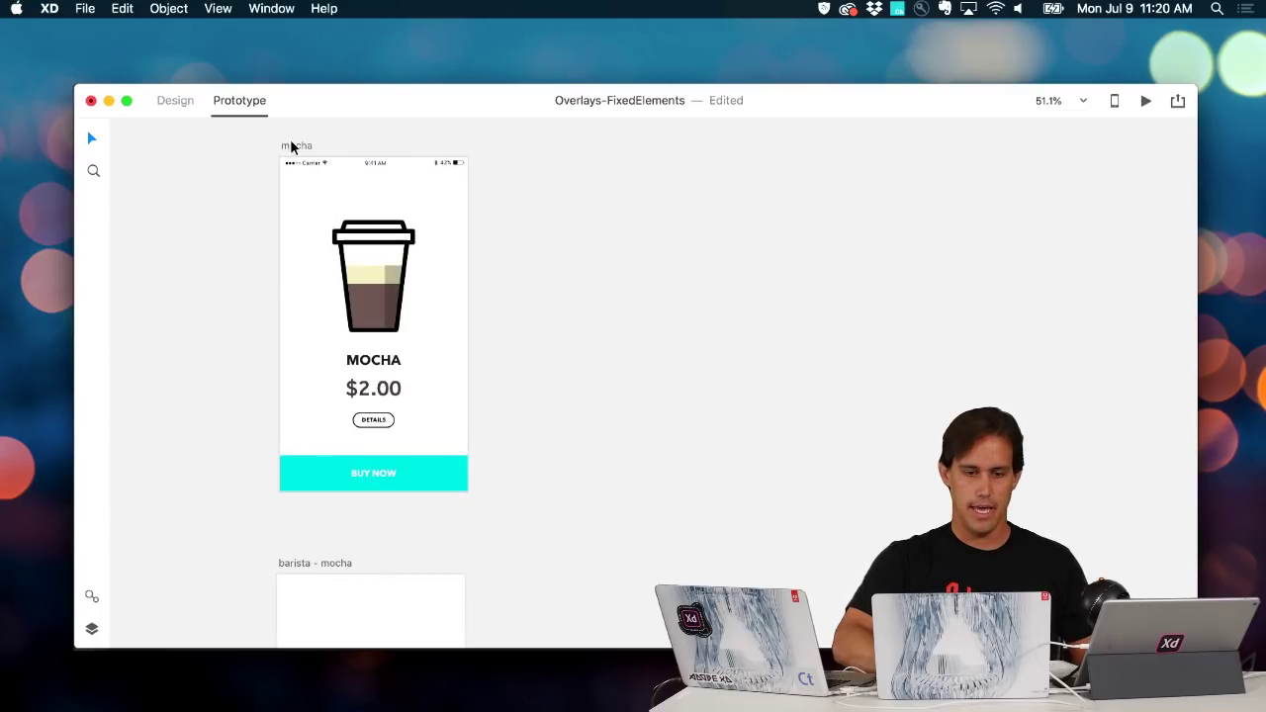
Examine the Details button on the mocha artboard and the milk percentages and description on barista - mocha
{"action": "scroll", "coordinate": [315, 535], "scroll_direction": "down", "scroll_amount": 2}
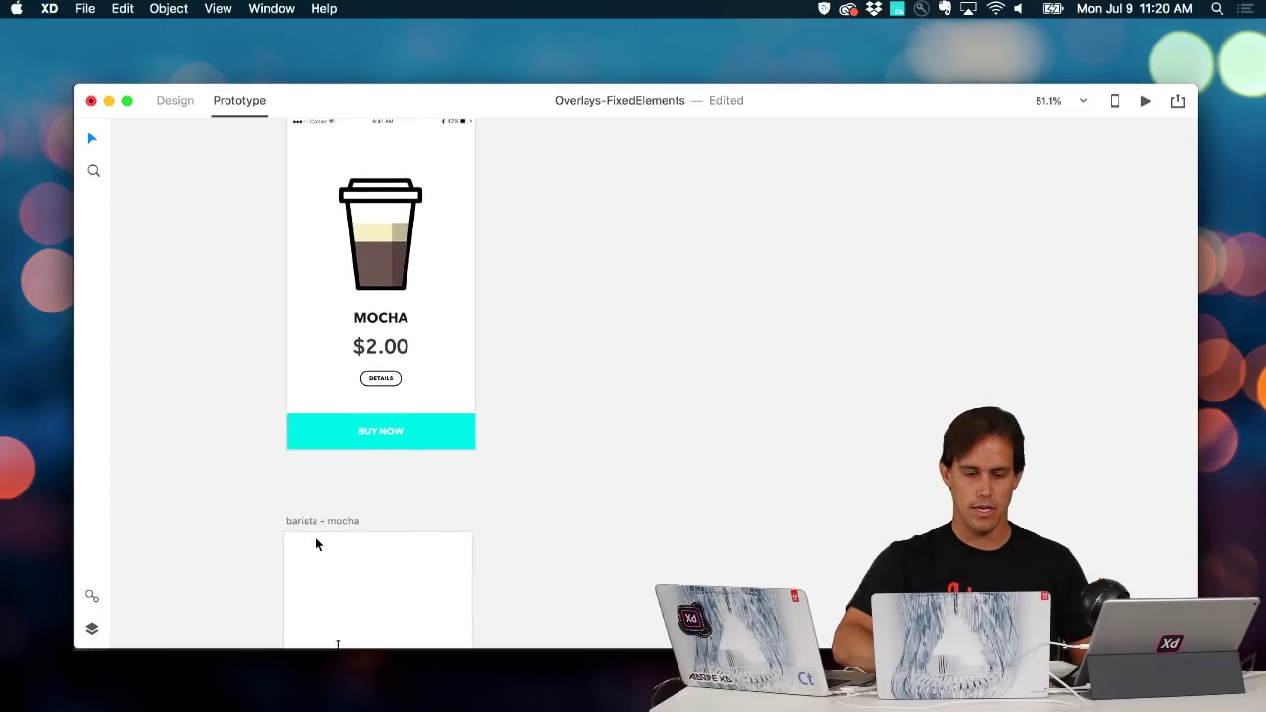
{"action": "scroll", "coordinate": [371, 465], "scroll_direction": "up", "scroll_amount": 2}
{"action": "scroll", "coordinate": [376, 470], "scroll_direction": "up", "scroll_amount": 1}
{"action": "left_click", "coordinate": [393, 474]}
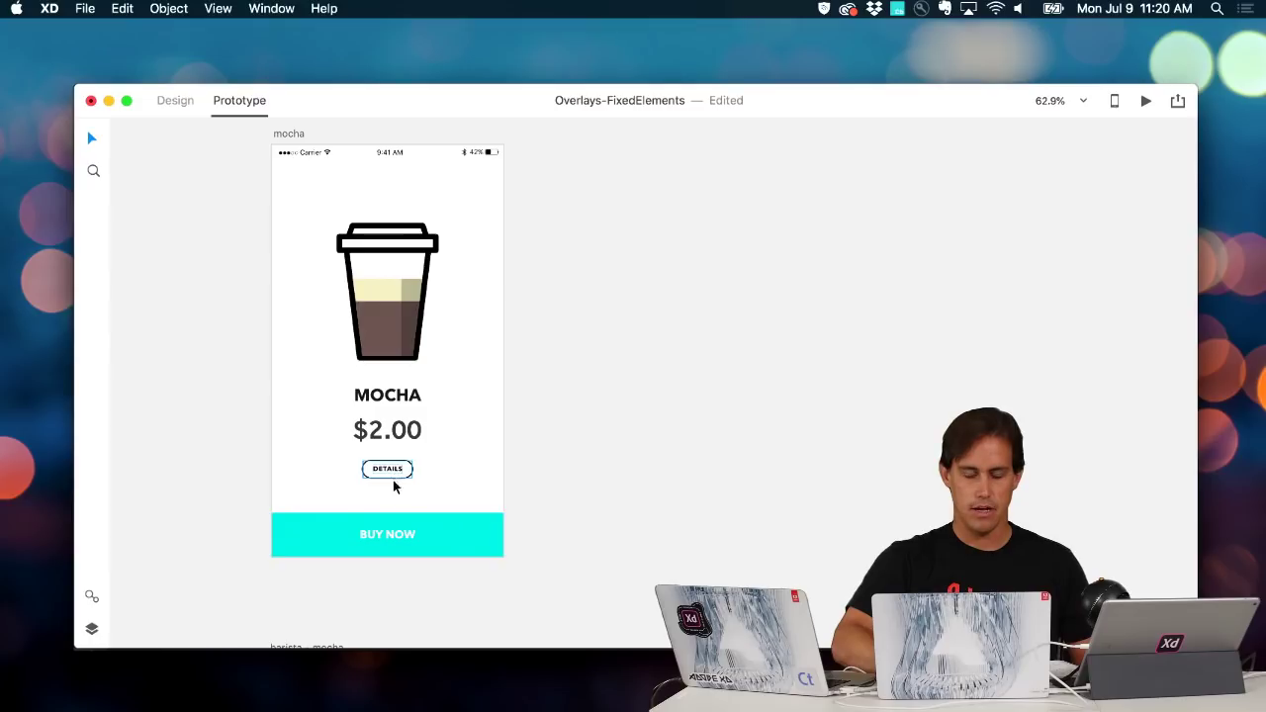
{"action": "scroll", "coordinate": [370, 585], "scroll_direction": "down", "scroll_amount": 10}
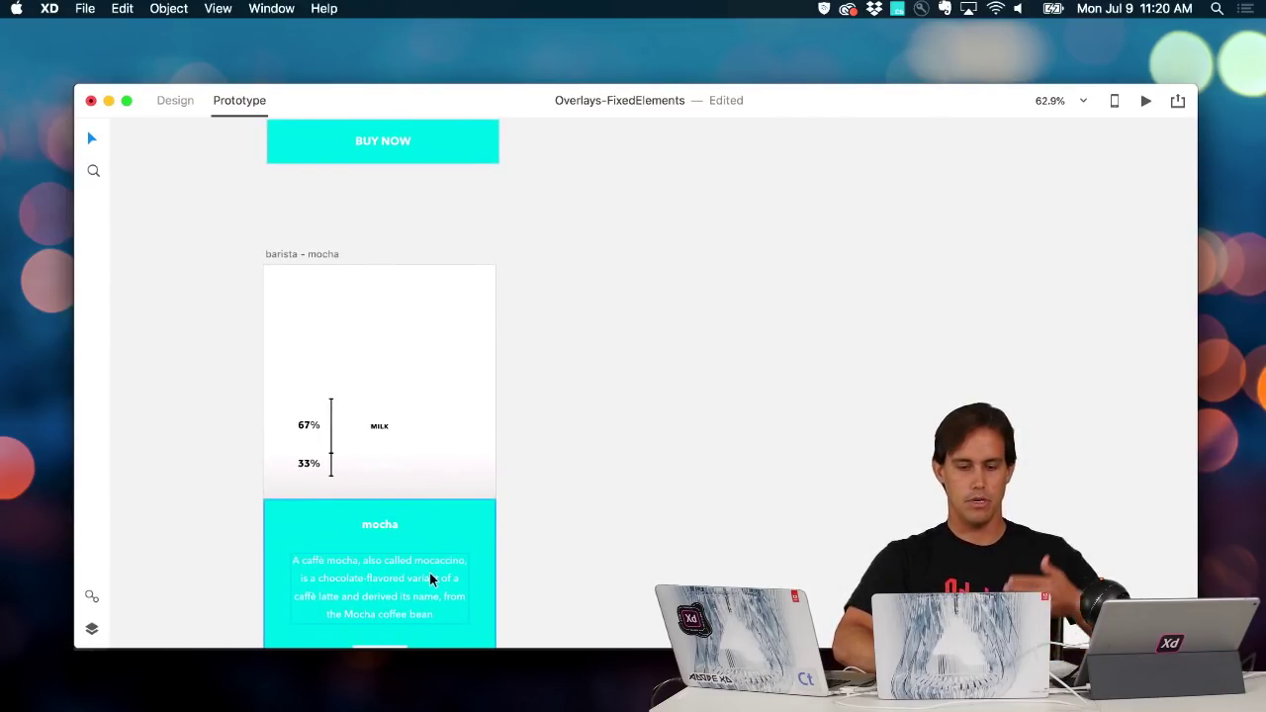
{"action": "scroll", "coordinate": [429, 576], "scroll_direction": "up", "scroll_amount": 6}
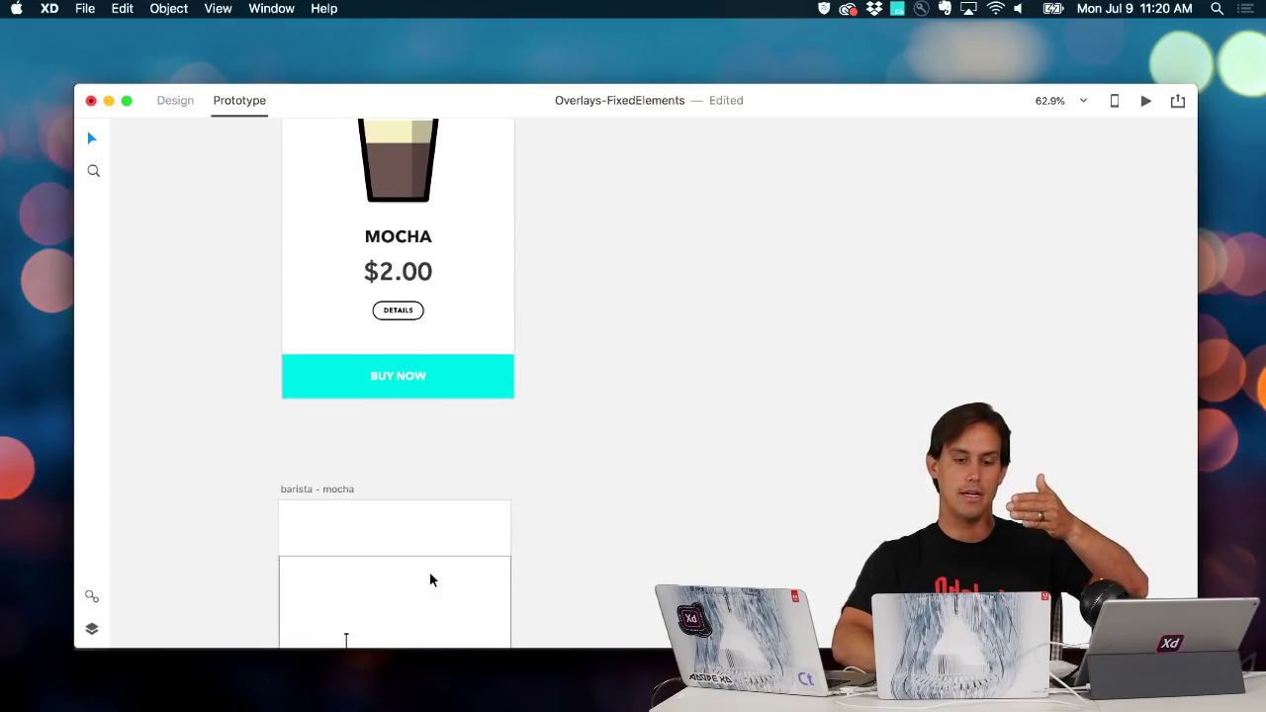
{"action": "scroll", "coordinate": [429, 579], "scroll_direction": "up", "scroll_amount": 5}
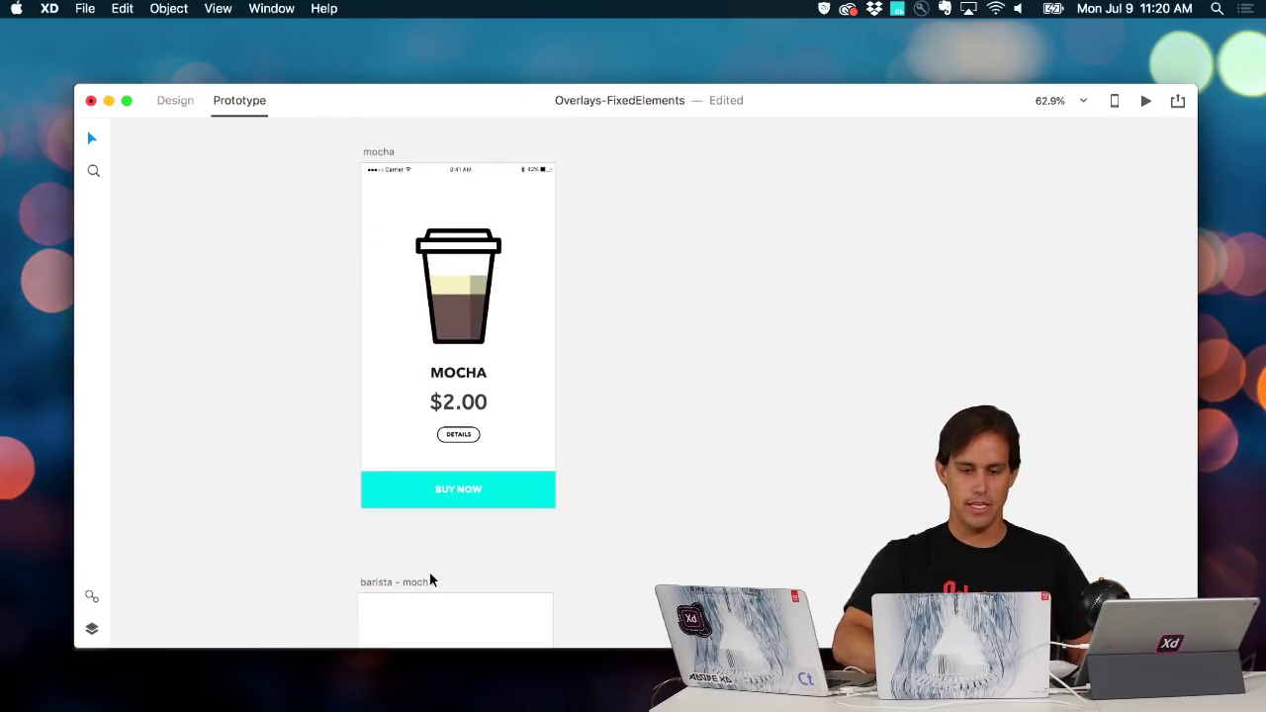
{"action": "scroll", "coordinate": [429, 582], "scroll_direction": "down", "scroll_amount": 3}
{"action": "scroll", "coordinate": [312, 461], "scroll_direction": "down", "scroll_amount": 3}
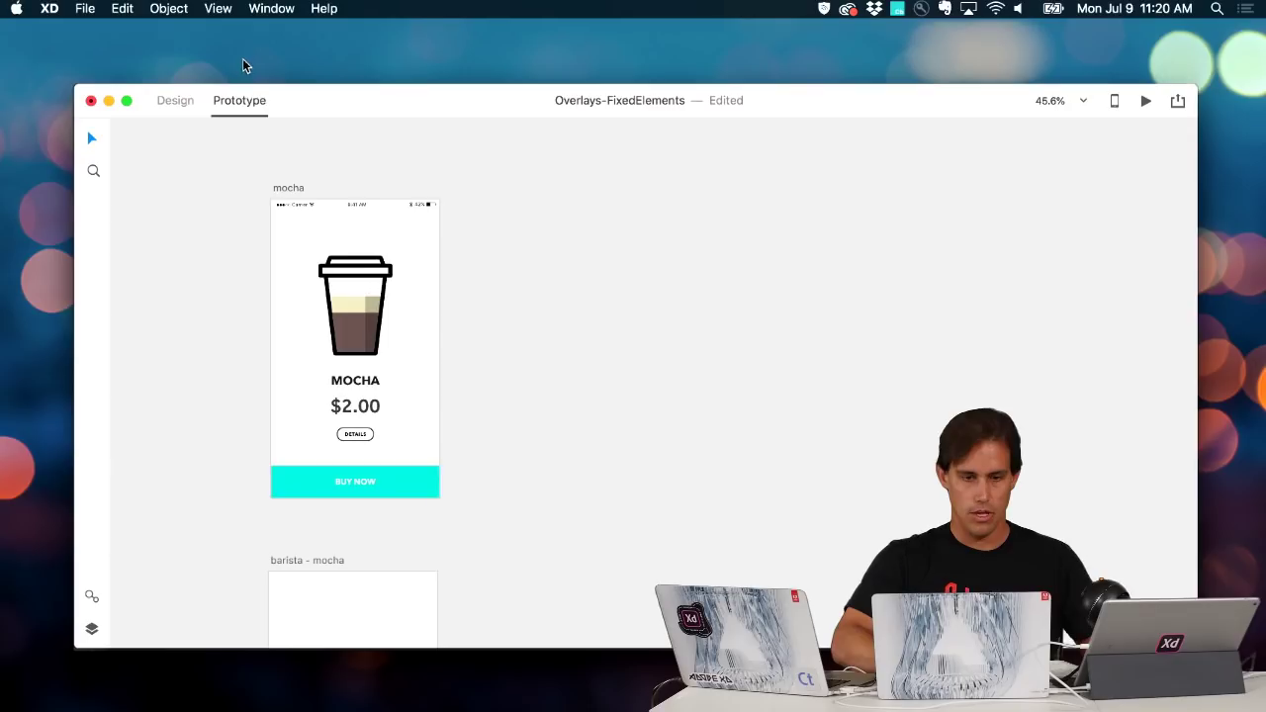
Link the Details button on the mocha artboard to barista - mocha as an overlay with a Slide Up transition
{"action": "left_click", "coordinate": [372, 436]}
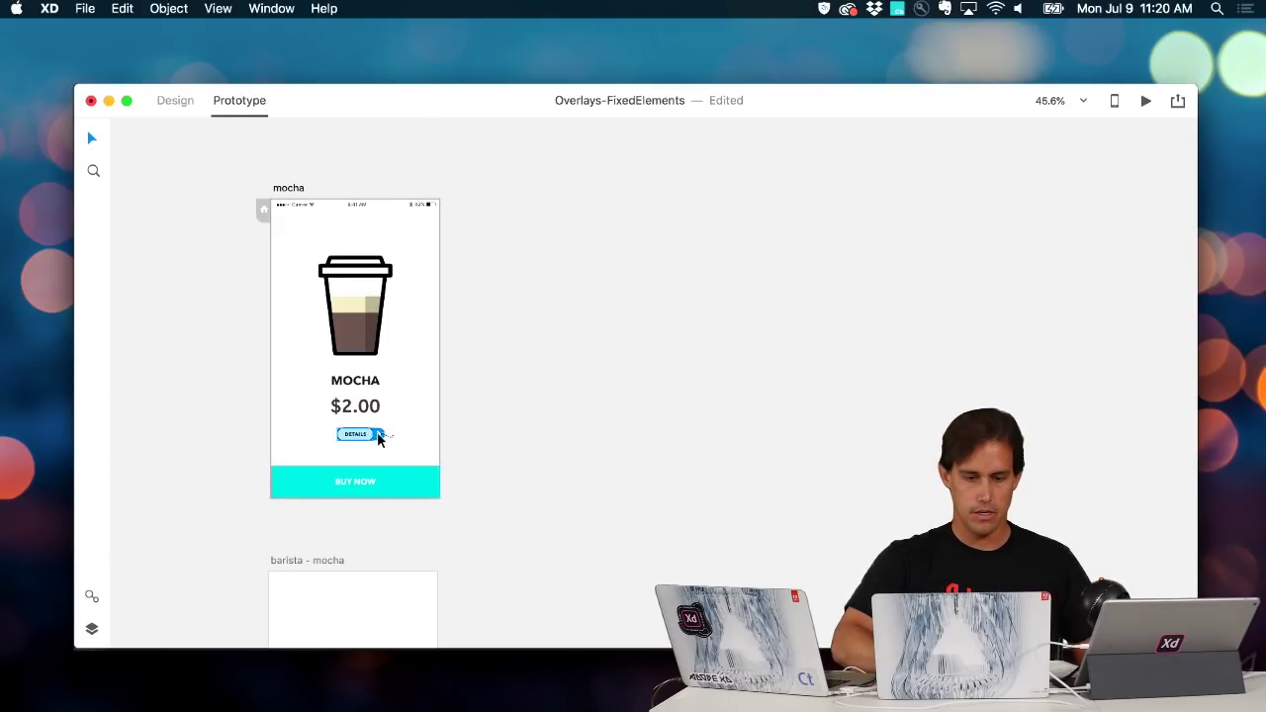
{"action": "left_click_drag", "start_coordinate": [367, 522], "coordinate": [373, 587]}
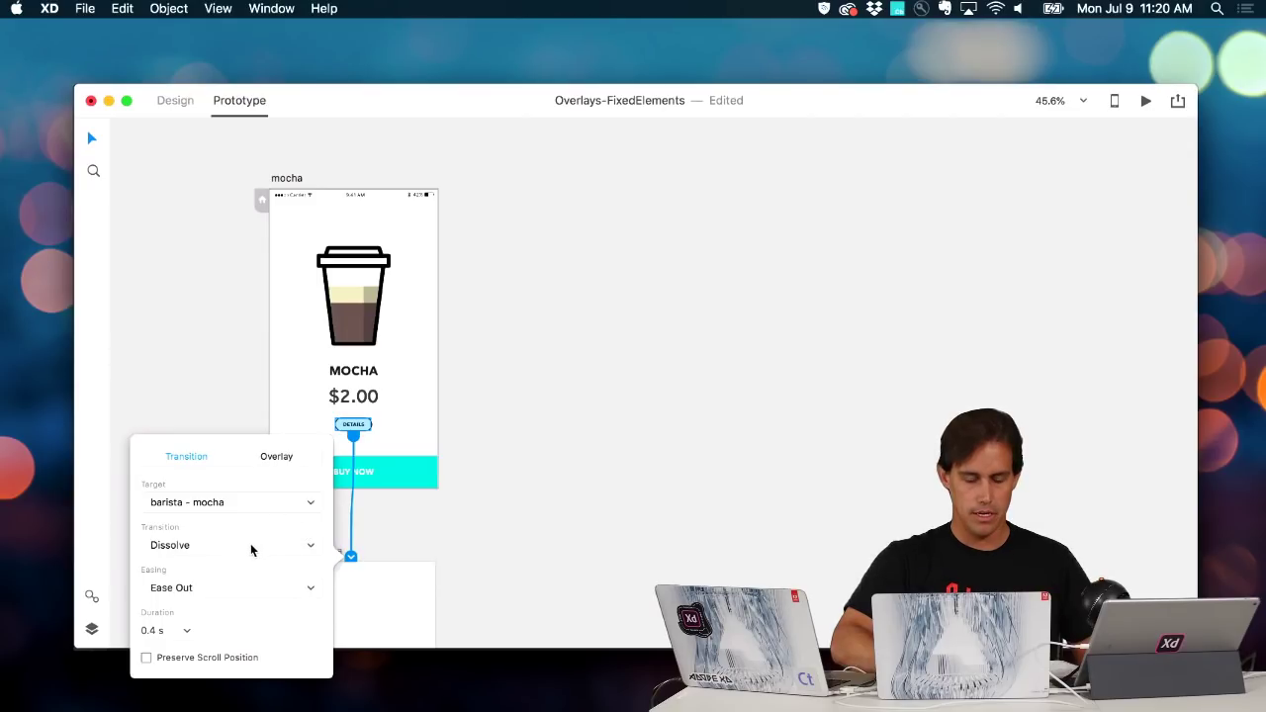
{"action": "left_click", "coordinate": [250, 550]}
{"action": "left_click", "coordinate": [246, 599]}
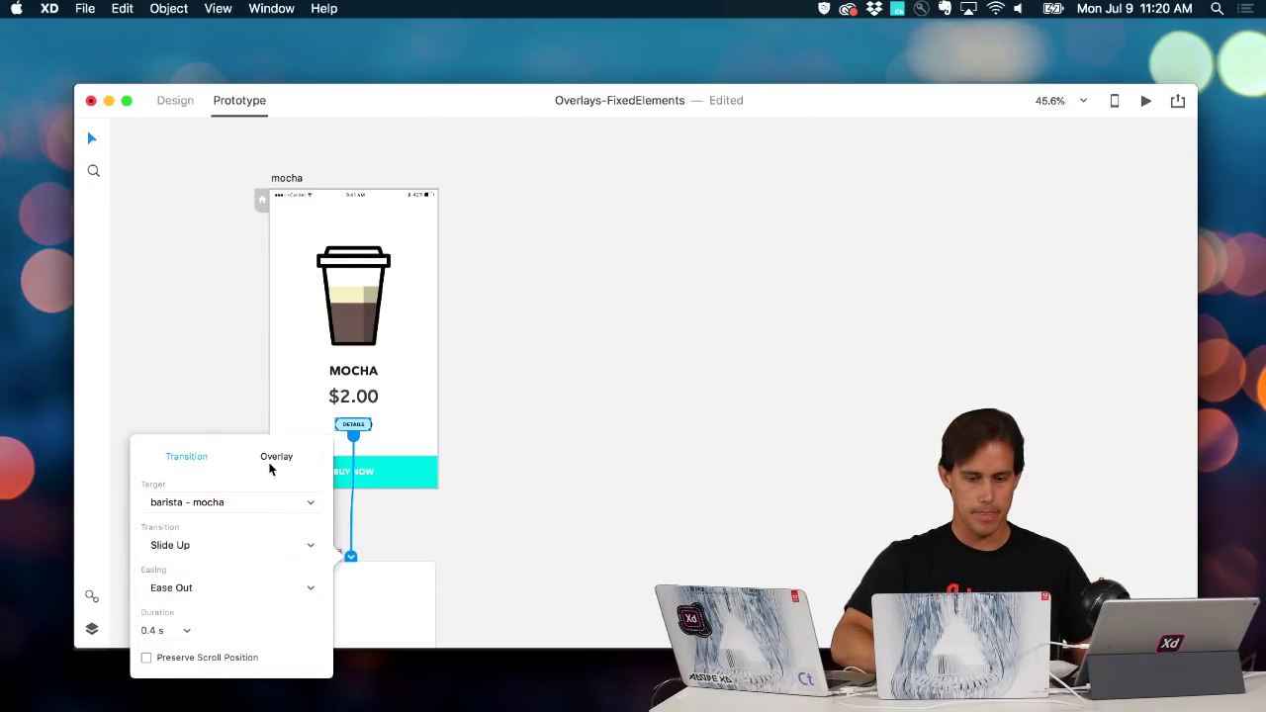
{"action": "left_click", "coordinate": [274, 458]}
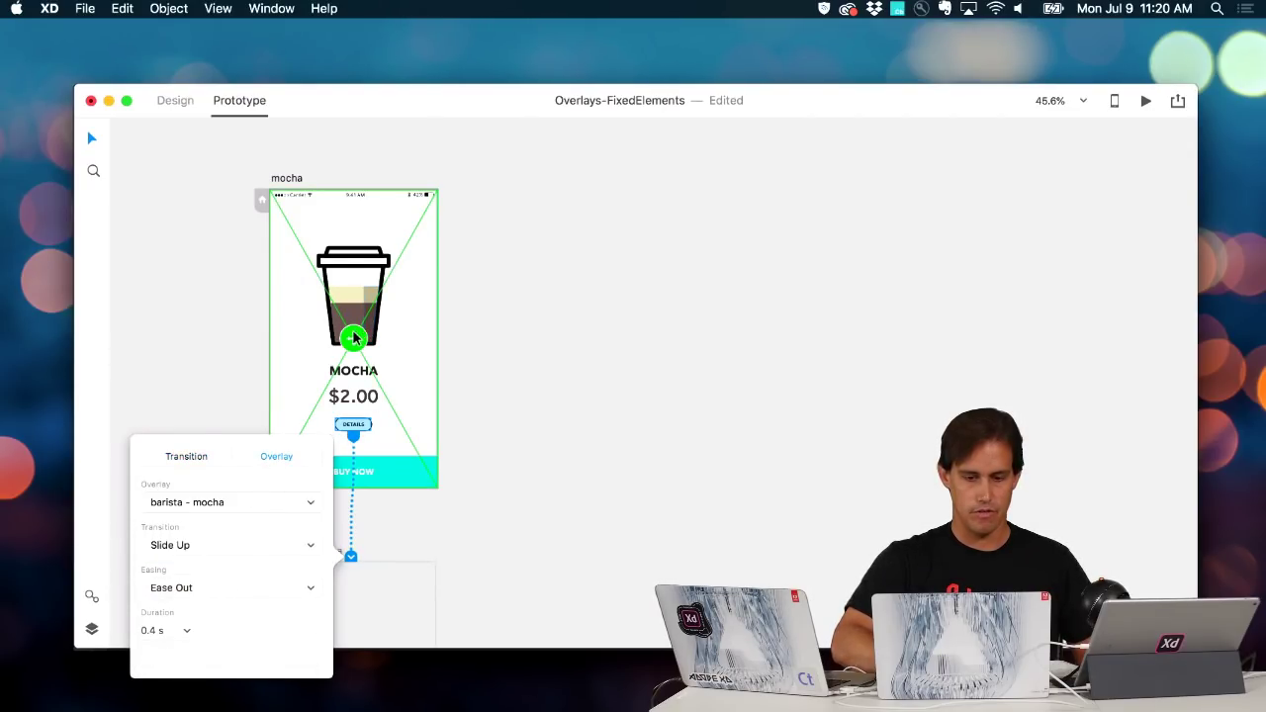
Preview the mocha artboard, check how the details overlay slides over the cup, and close the preview
{"action": "left_click", "coordinate": [298, 180]}
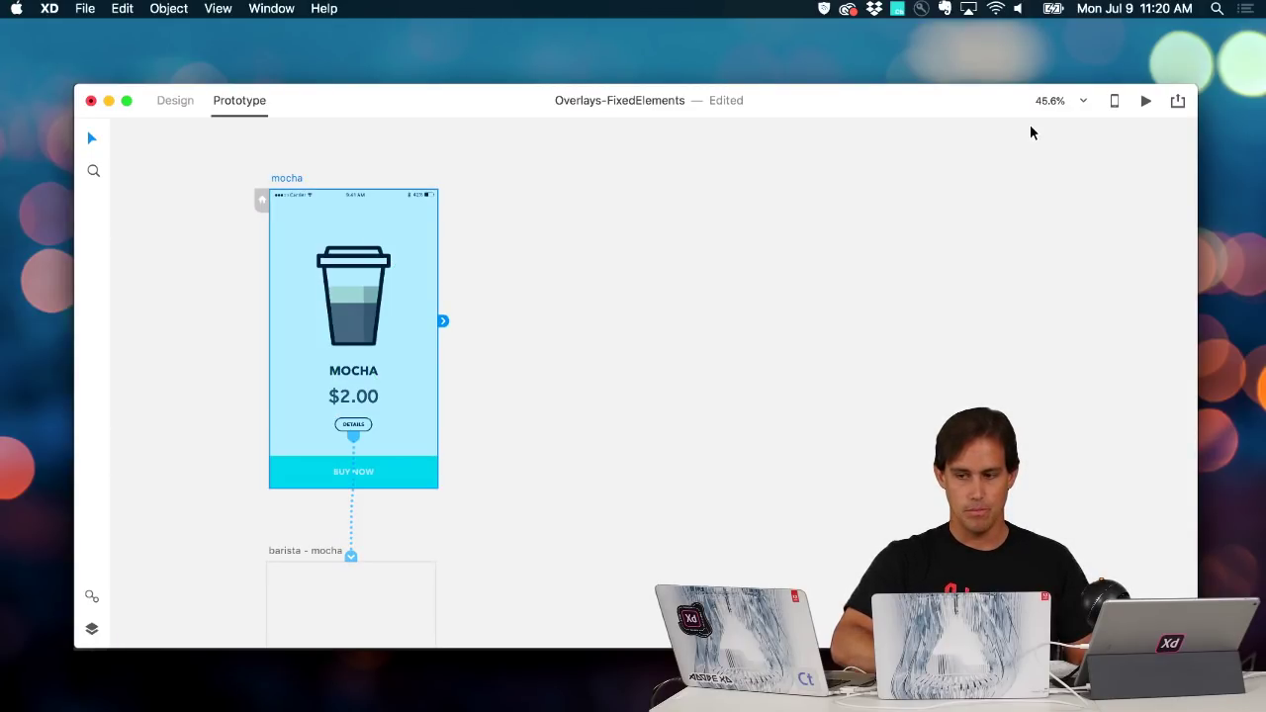
{"action": "left_click", "coordinate": [1147, 100]}
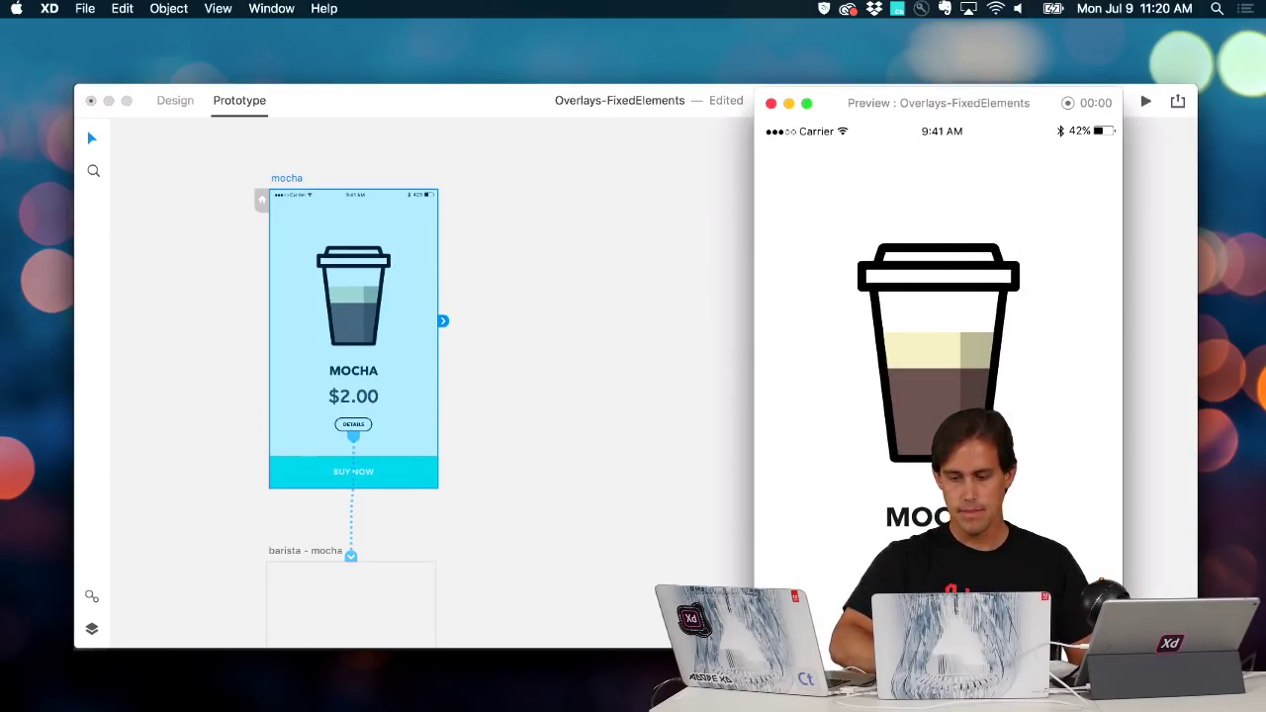
{"action": "scroll", "coordinate": [937, 395], "scroll_direction": "down", "scroll_amount": 5}
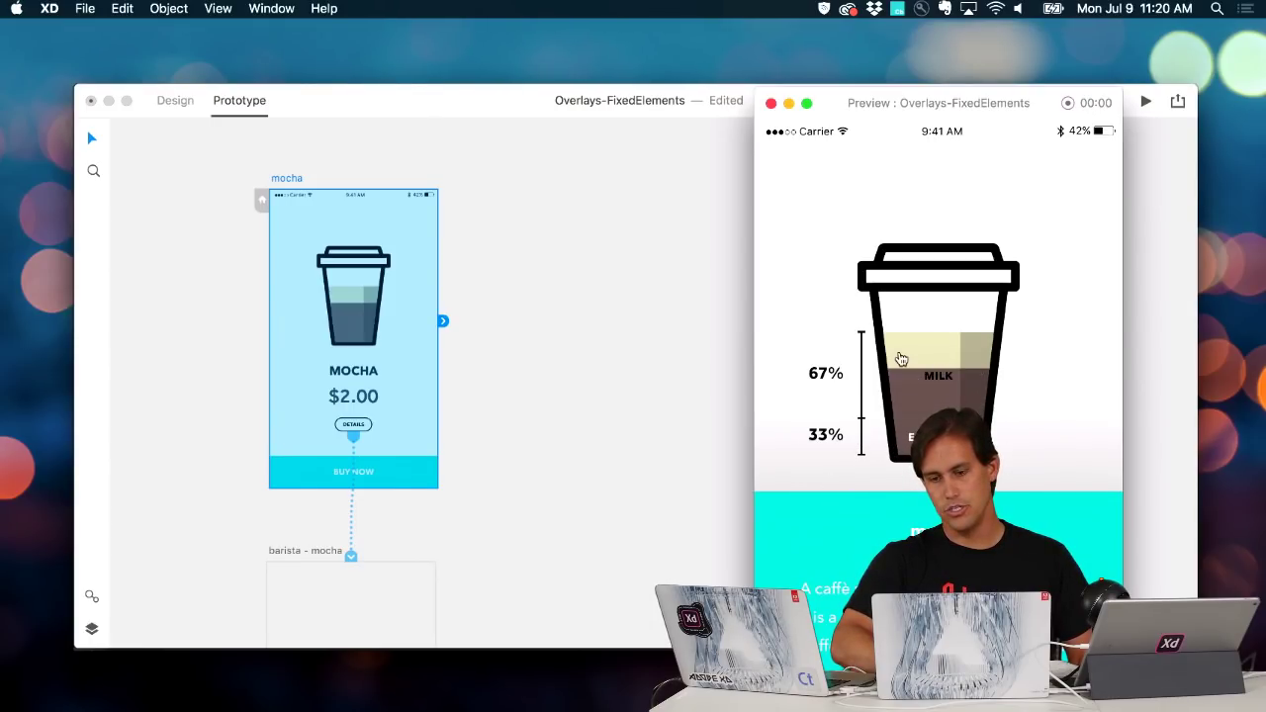
{"action": "scroll", "coordinate": [799, 295], "scroll_direction": "up", "scroll_amount": 5}
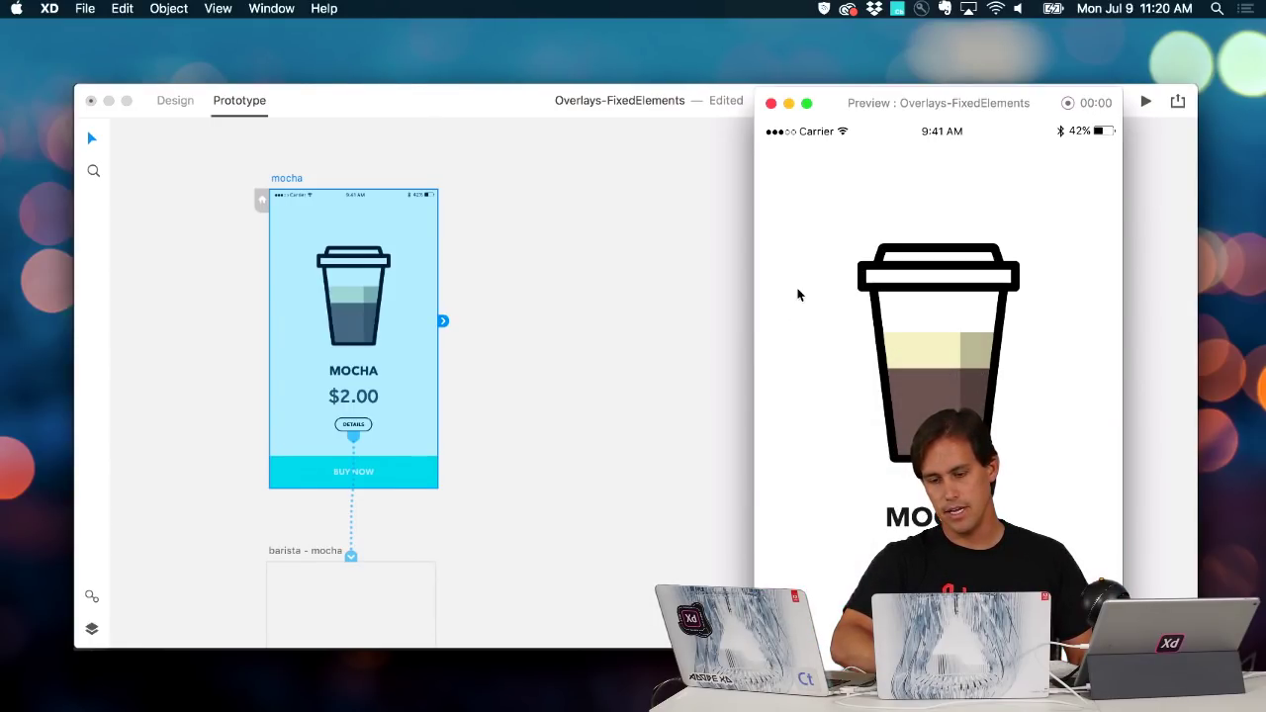
{"action": "scroll", "coordinate": [785, 286], "scroll_direction": "down", "scroll_amount": 3}
{"action": "scroll", "coordinate": [774, 237], "scroll_direction": "up", "scroll_amount": 3}
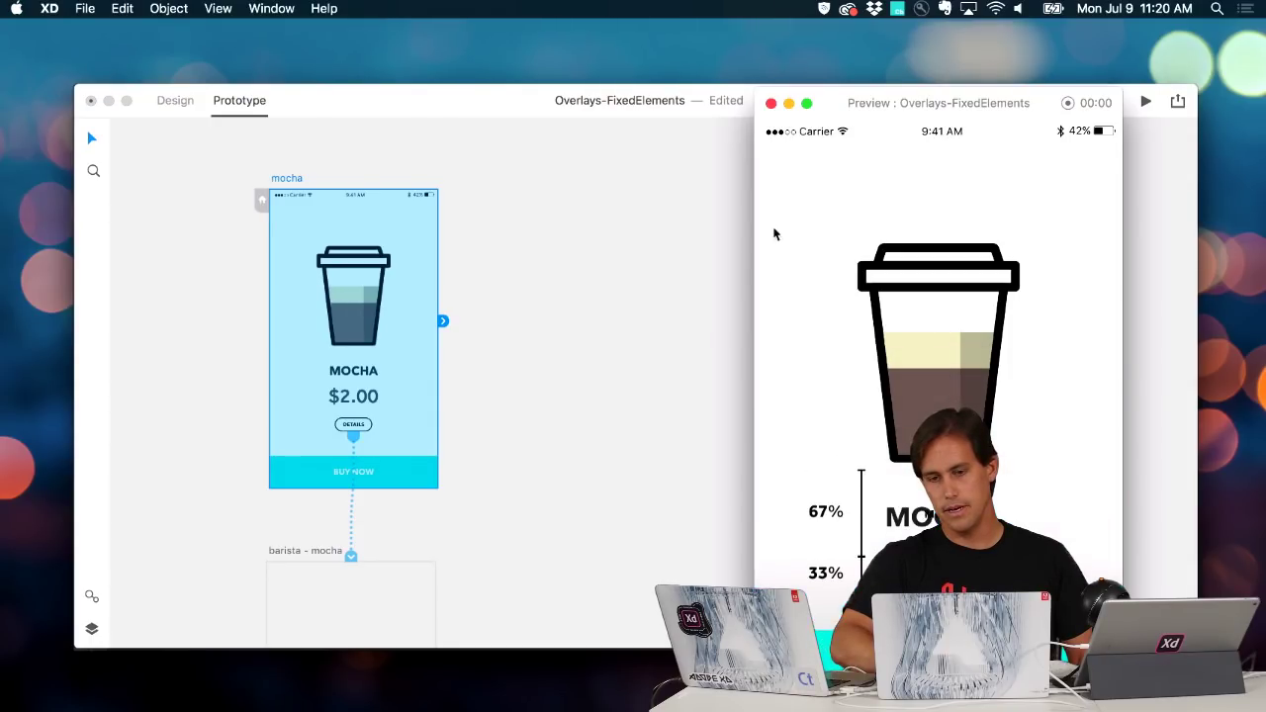
{"action": "left_click", "coordinate": [772, 104]}
Turn on the background fill of the barista - mocha artboard in Design mode
{"action": "left_click", "coordinate": [178, 101]}
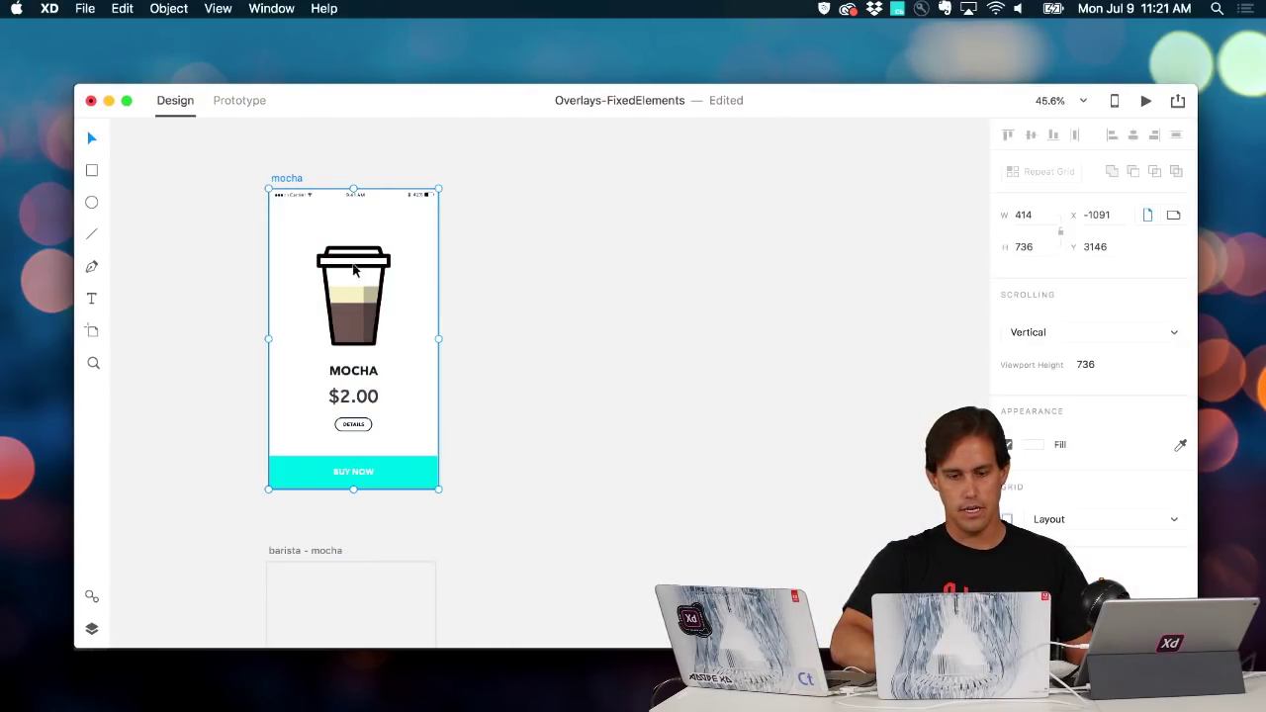
{"action": "left_click", "coordinate": [307, 551]}
{"action": "scroll", "coordinate": [471, 513], "scroll_direction": "down", "scroll_amount": 5}
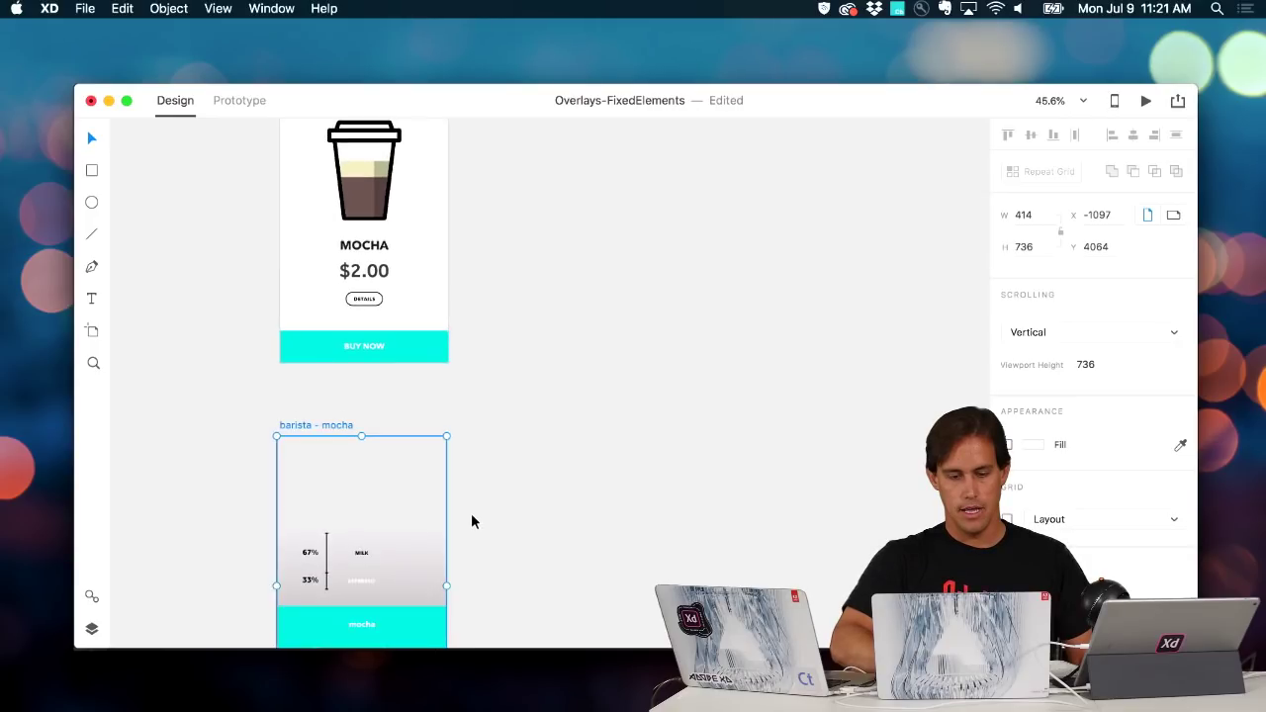
{"action": "scroll", "coordinate": [402, 370], "scroll_direction": "up", "scroll_amount": 5}
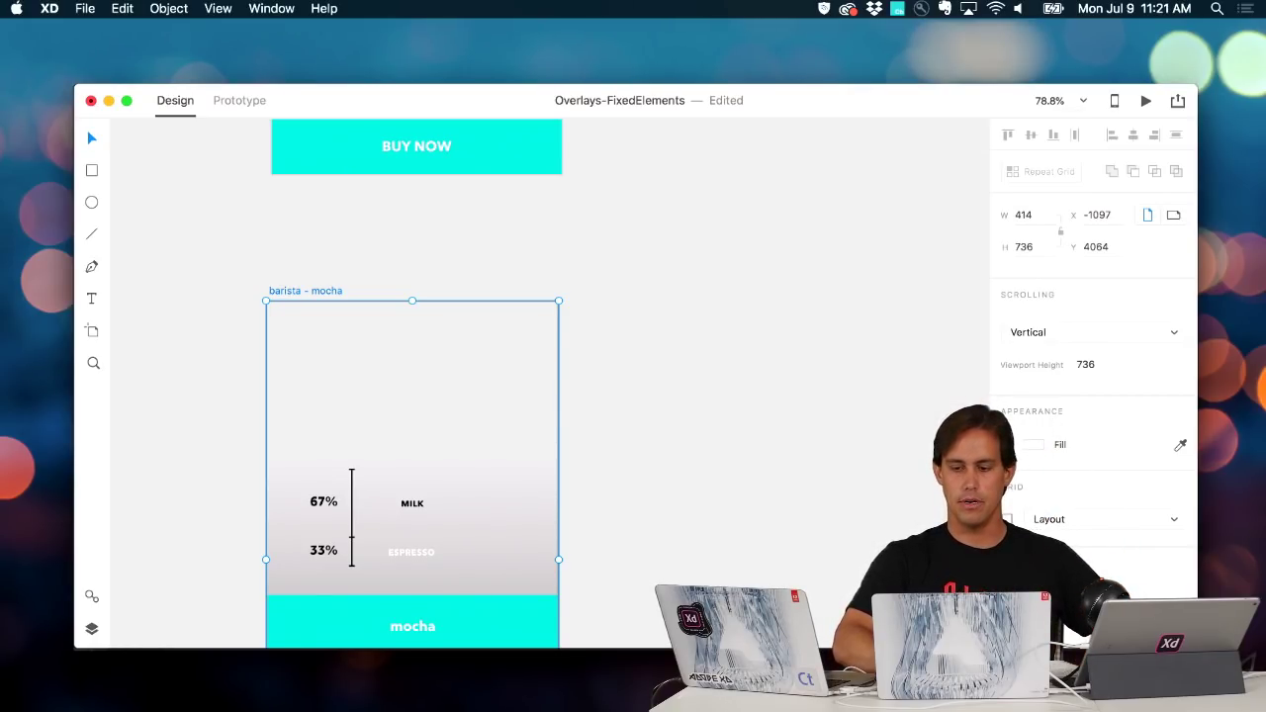
{"action": "left_click", "coordinate": [1007, 445]}
{"action": "scroll", "coordinate": [887, 414], "scroll_direction": "up", "scroll_amount": 10}
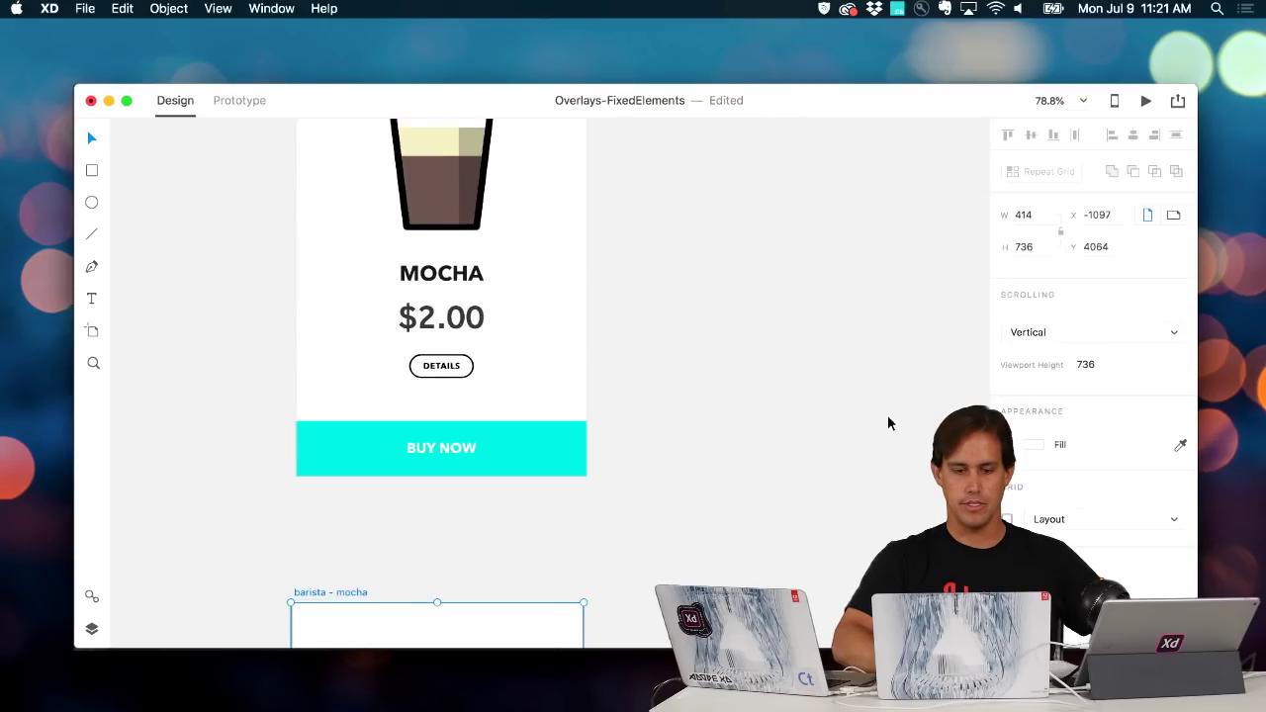
Preview the mocha artboard with the filled details overlay and close the preview
{"action": "left_click", "coordinate": [310, 196]}
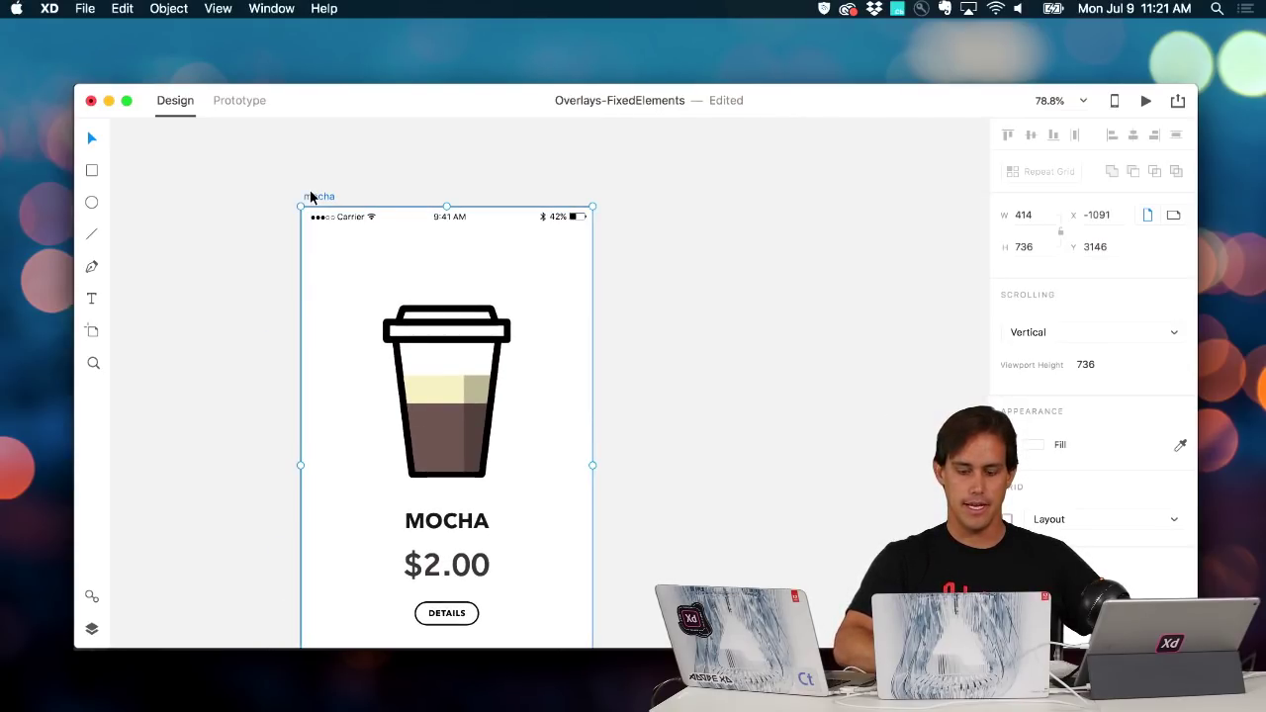
{"action": "key", "text": "super+Return"}
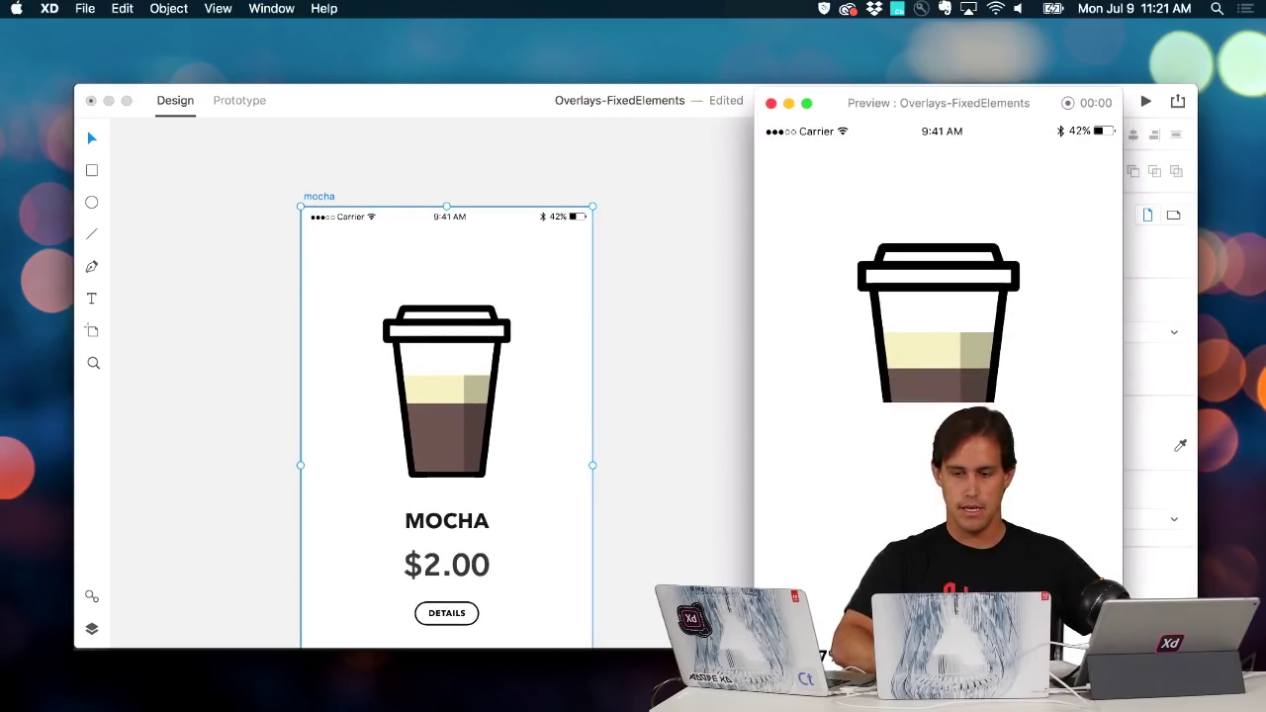
{"action": "scroll", "coordinate": [800, 133], "scroll_direction": "down", "scroll_amount": 10}
{"action": "left_click", "coordinate": [771, 102]}
Turn off the background fill of the barista - mocha artboard
{"action": "scroll", "coordinate": [751, 404], "scroll_direction": "down", "scroll_amount": 10}
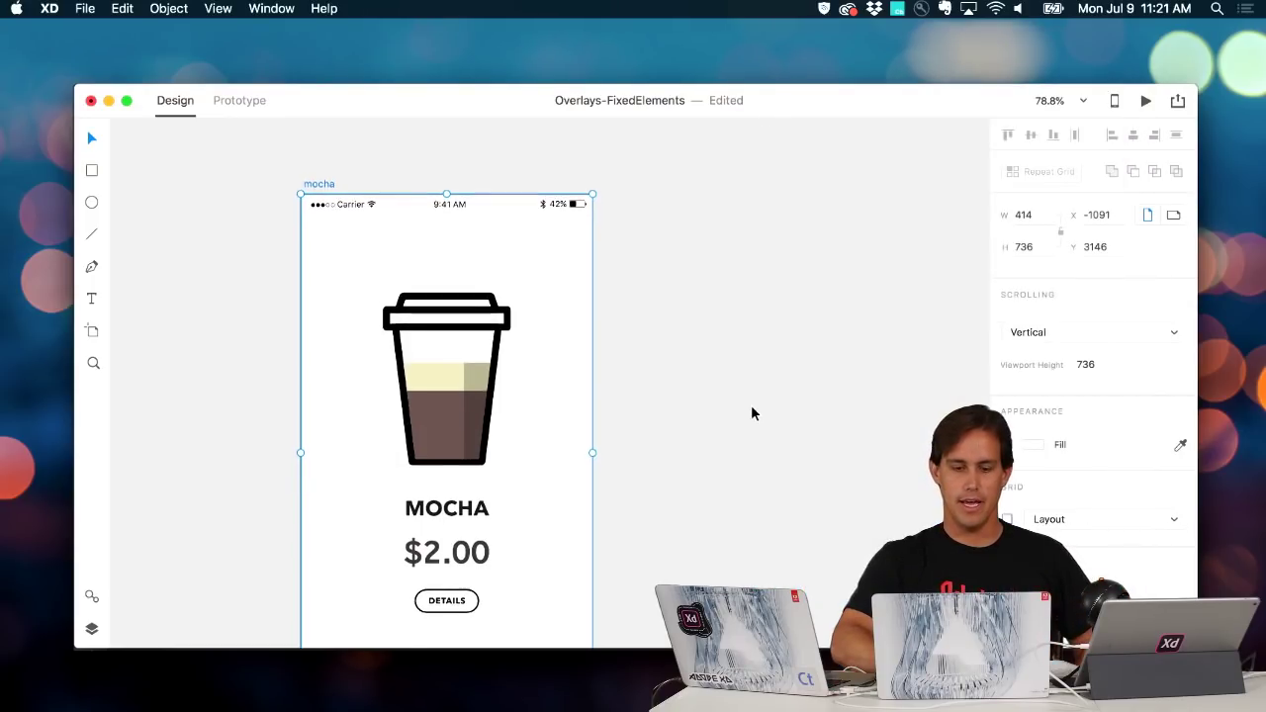
{"action": "left_click", "coordinate": [375, 397]}
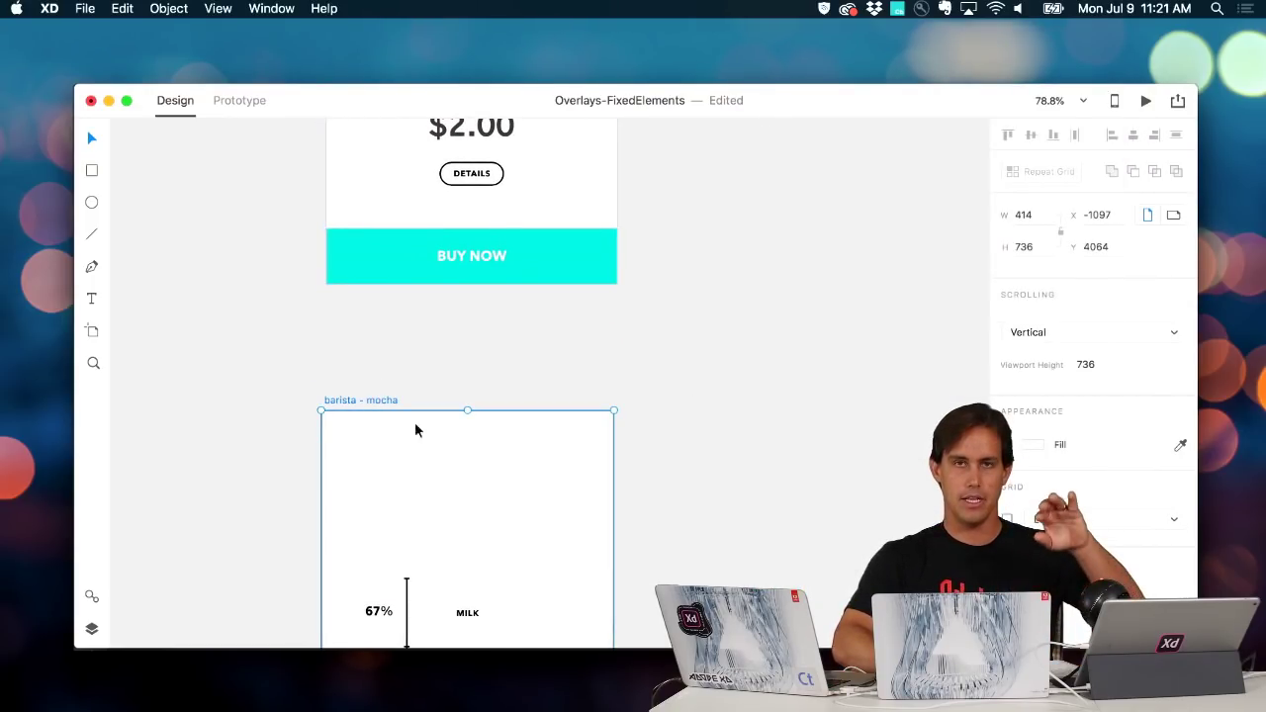
{"action": "left_click", "coordinate": [1011, 445]}
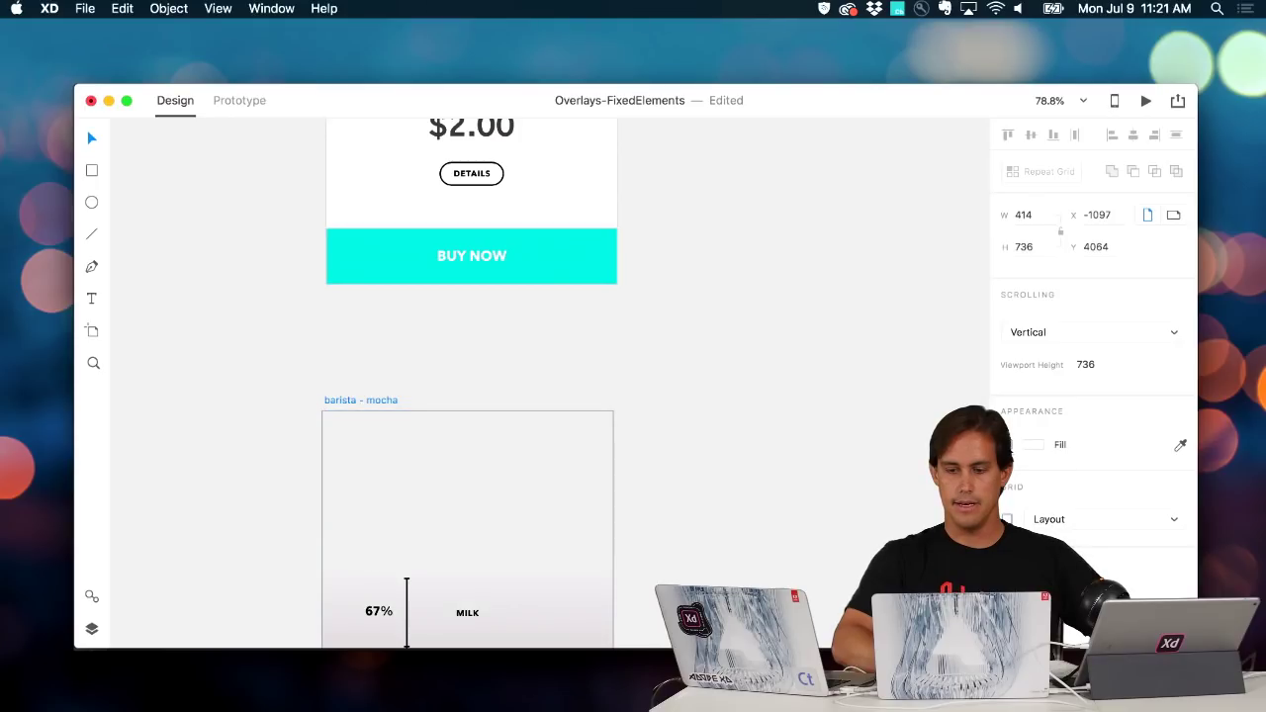
Preview the mocha screen again with the unfilled details overlay on top of the cup, and close the preview
{"action": "left_click", "coordinate": [411, 256]}
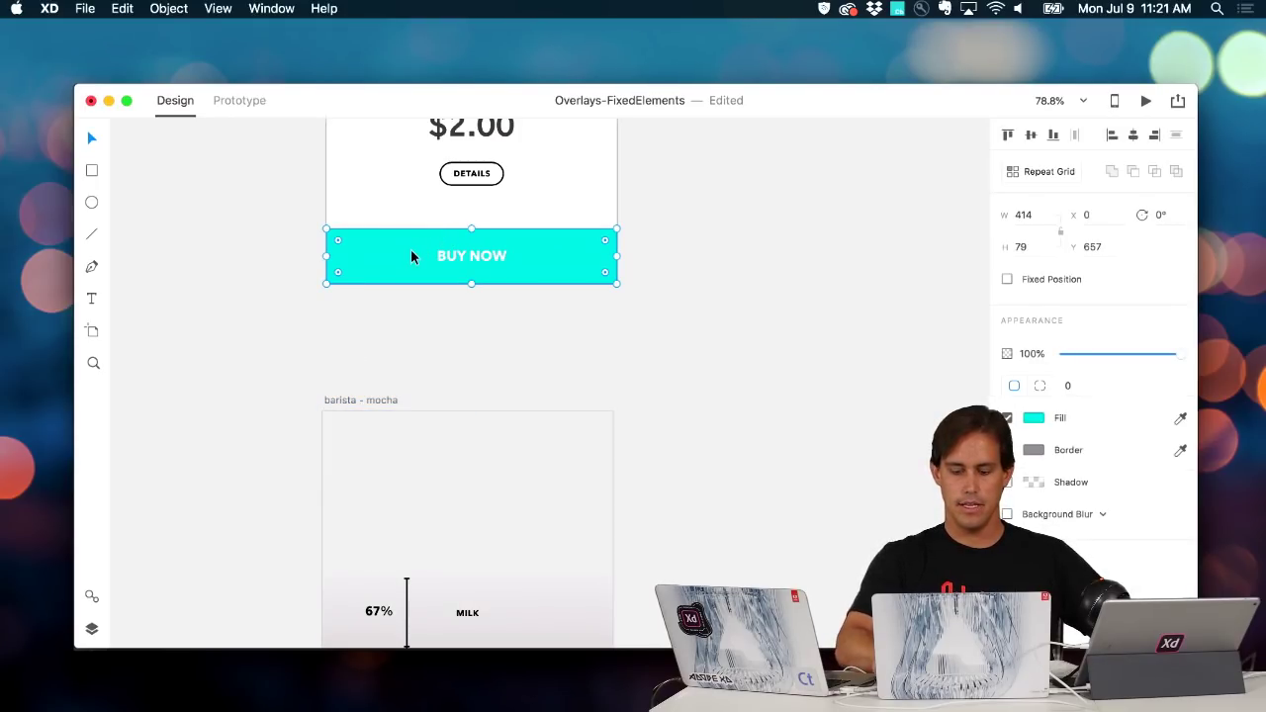
{"action": "key", "text": "super+Return"}
{"action": "scroll", "coordinate": [860, 381], "scroll_direction": "down", "scroll_amount": 3}
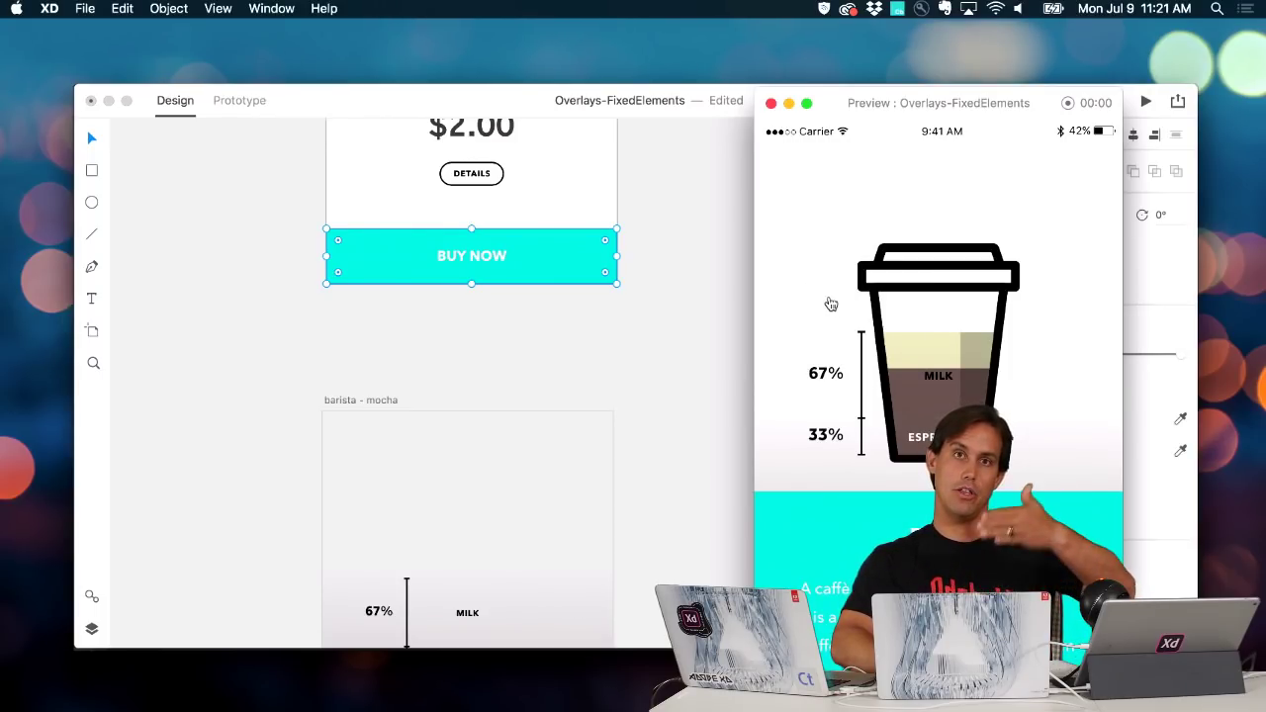
{"action": "left_click", "coordinate": [770, 104]}
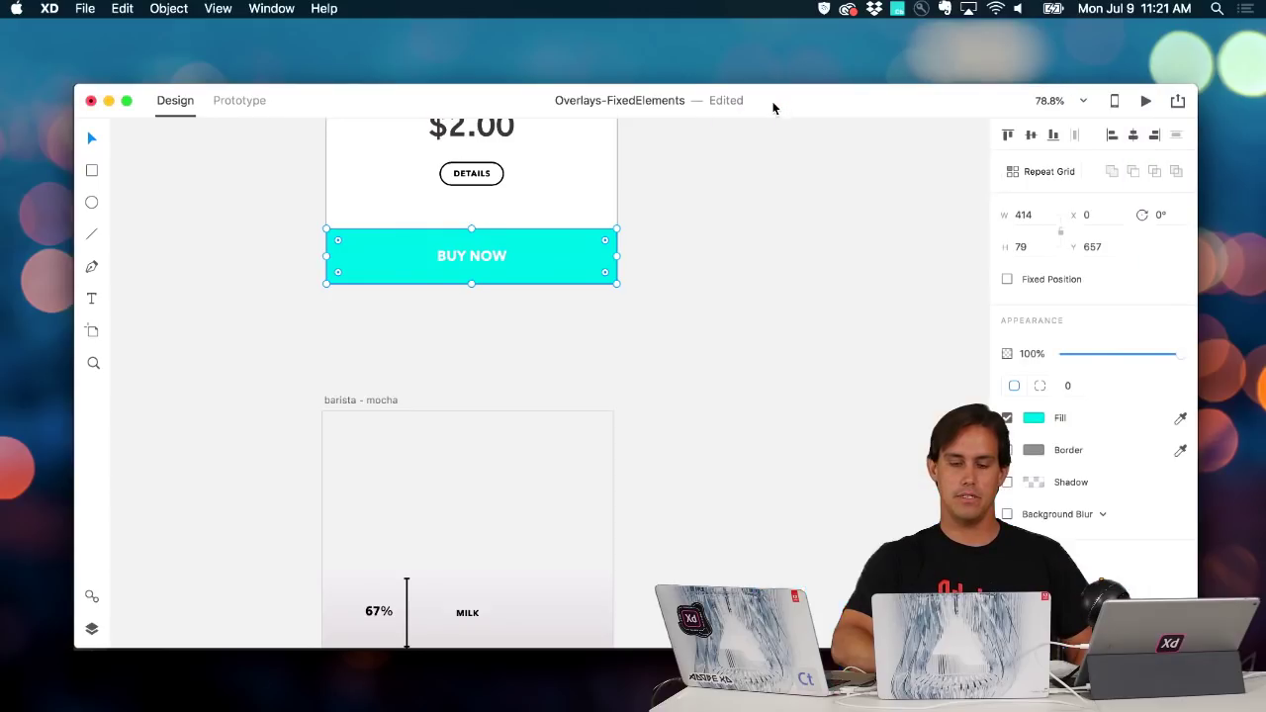
Return to the sign-up artboards and display the prototype connections of the Search Results – 2 keyboard artboard
{"action": "scroll", "coordinate": [749, 255], "scroll_direction": "up", "scroll_amount": 3}
{"action": "key", "text": "super+minus"}
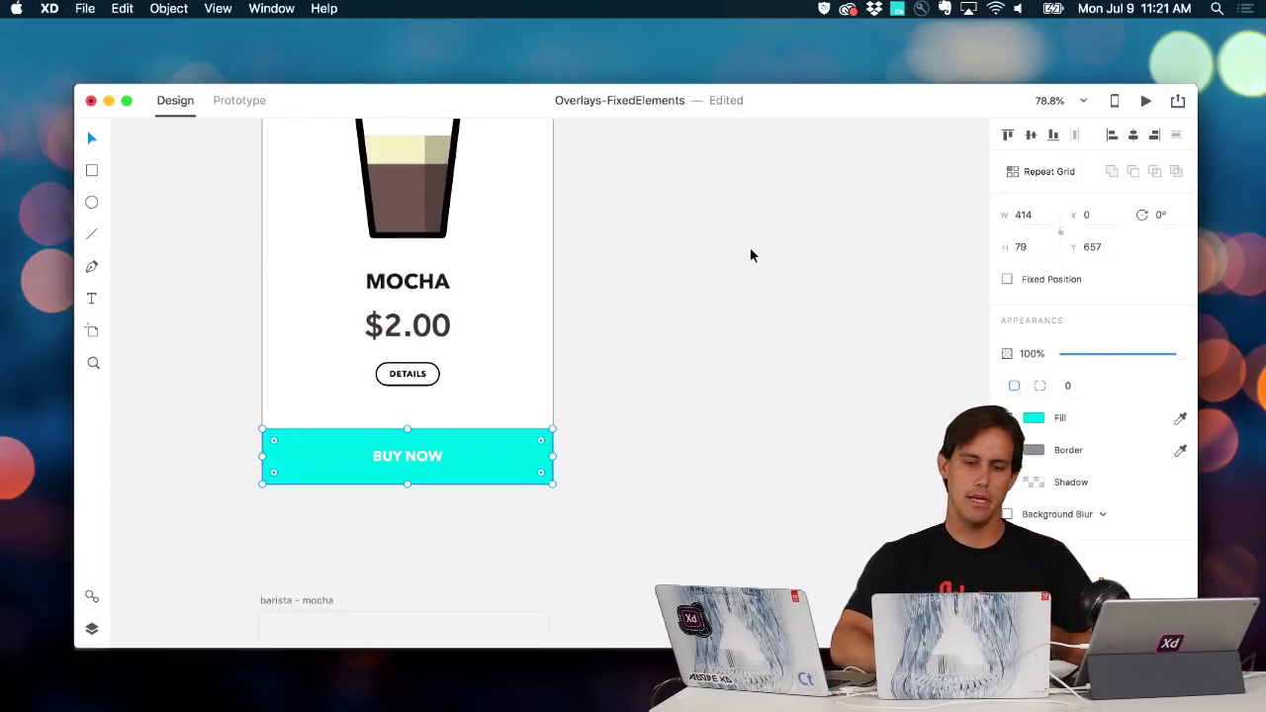
{"action": "scroll", "coordinate": [747, 336], "scroll_direction": "right", "scroll_amount": 5}
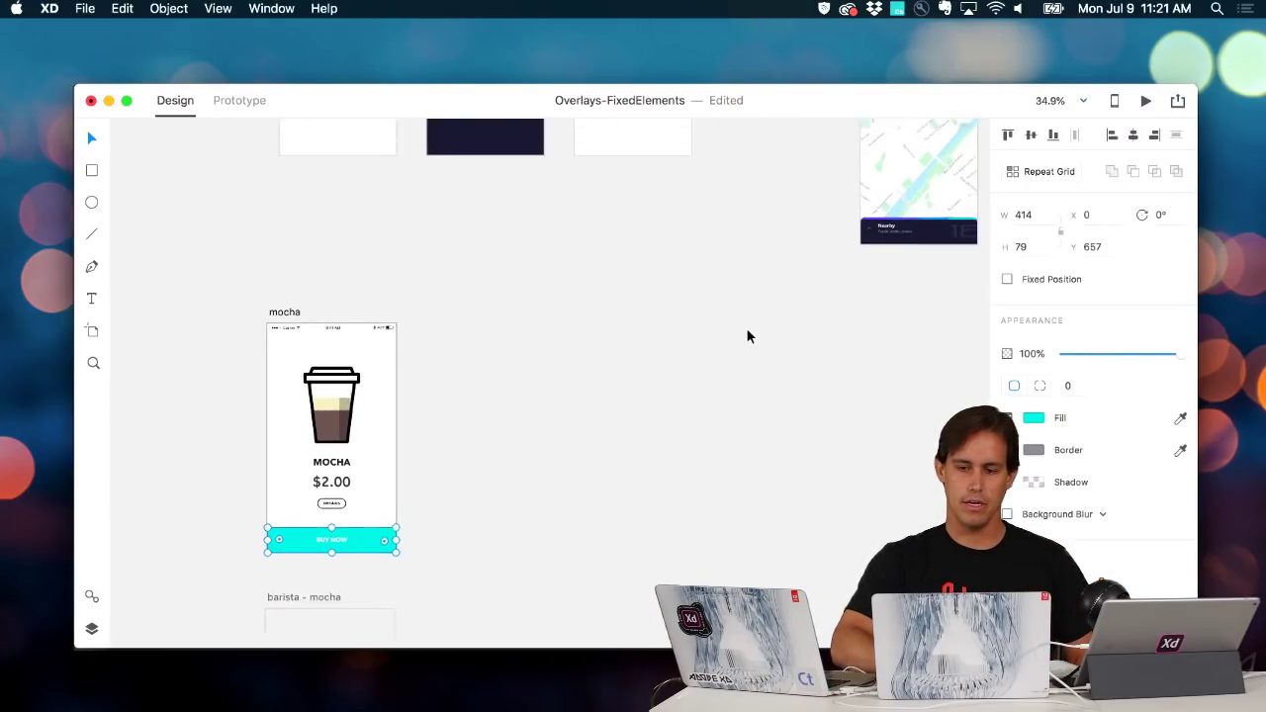
{"action": "scroll", "coordinate": [747, 336], "scroll_direction": "down", "scroll_amount": 3}
{"action": "scroll", "coordinate": [748, 336], "scroll_direction": "up", "scroll_amount": 2}
{"action": "scroll", "coordinate": [748, 336], "scroll_direction": "right", "scroll_amount": 2}
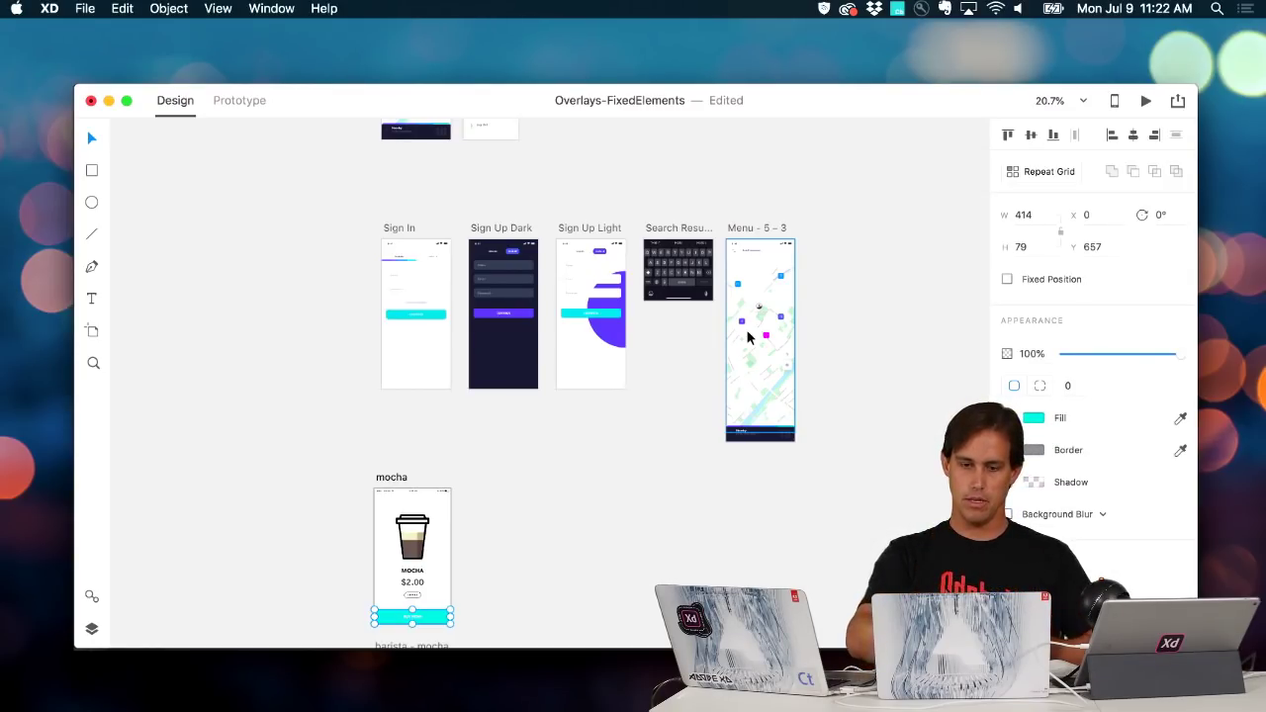
{"action": "left_click", "coordinate": [596, 229]}
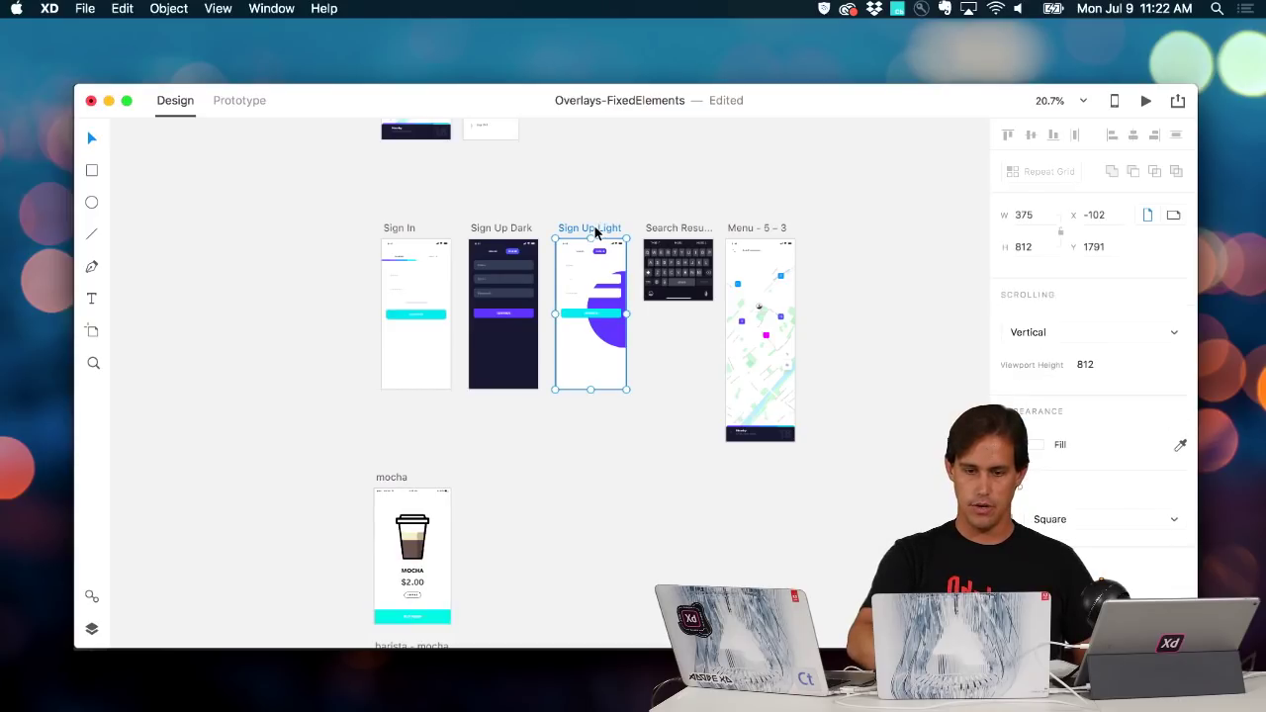
{"action": "left_click", "coordinate": [679, 228]}
{"action": "left_click", "coordinate": [234, 100]}
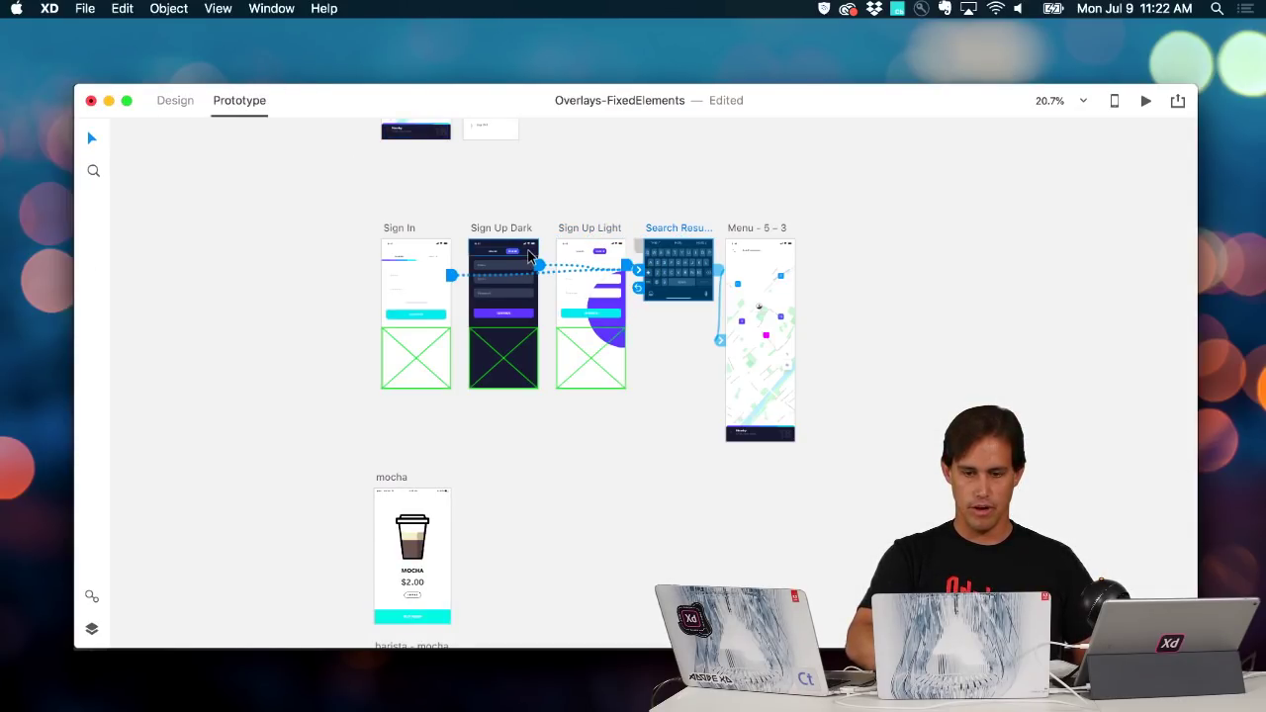
Move the keyboard overlay of the Name field upward to the middle of the Sign Up Light artboard
{"action": "scroll", "coordinate": [528, 249], "scroll_direction": "up", "scroll_amount": 5}
{"action": "left_click", "coordinate": [692, 525]}
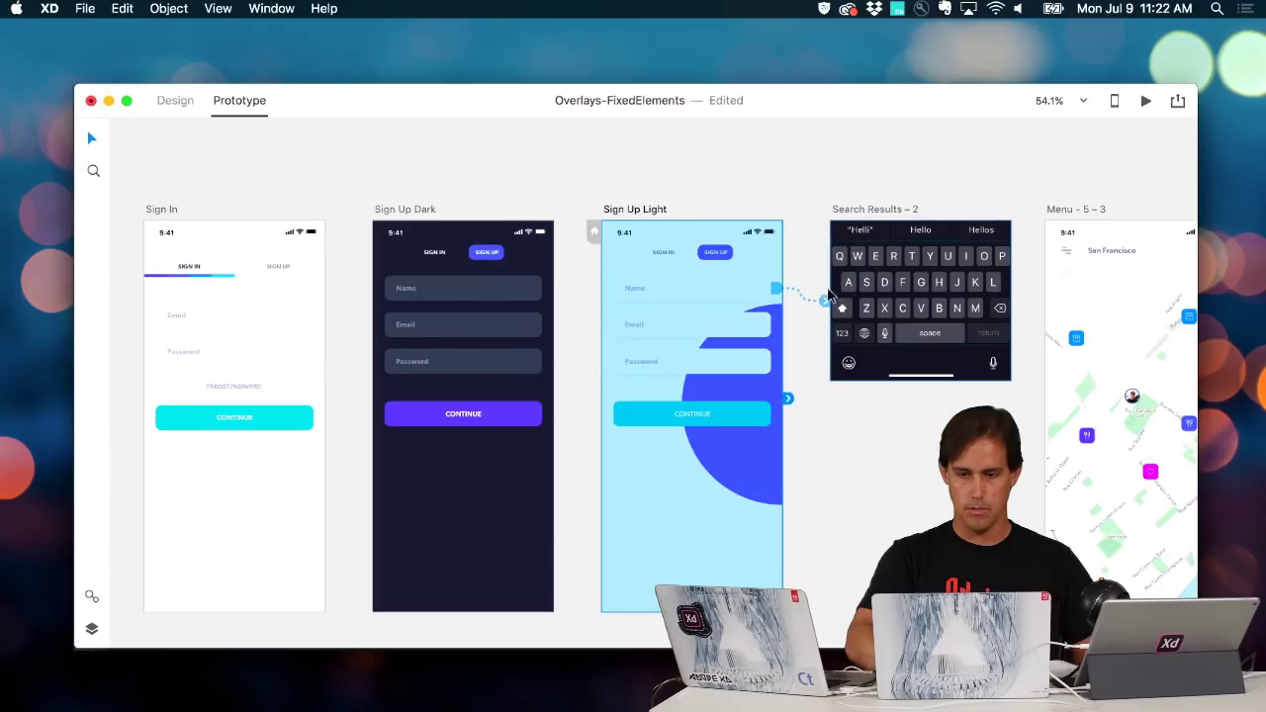
{"action": "left_click", "coordinate": [827, 300]}
{"action": "left_click", "coordinate": [691, 532]}
{"action": "left_click_drag", "start_coordinate": [692, 532], "coordinate": [694, 410]}
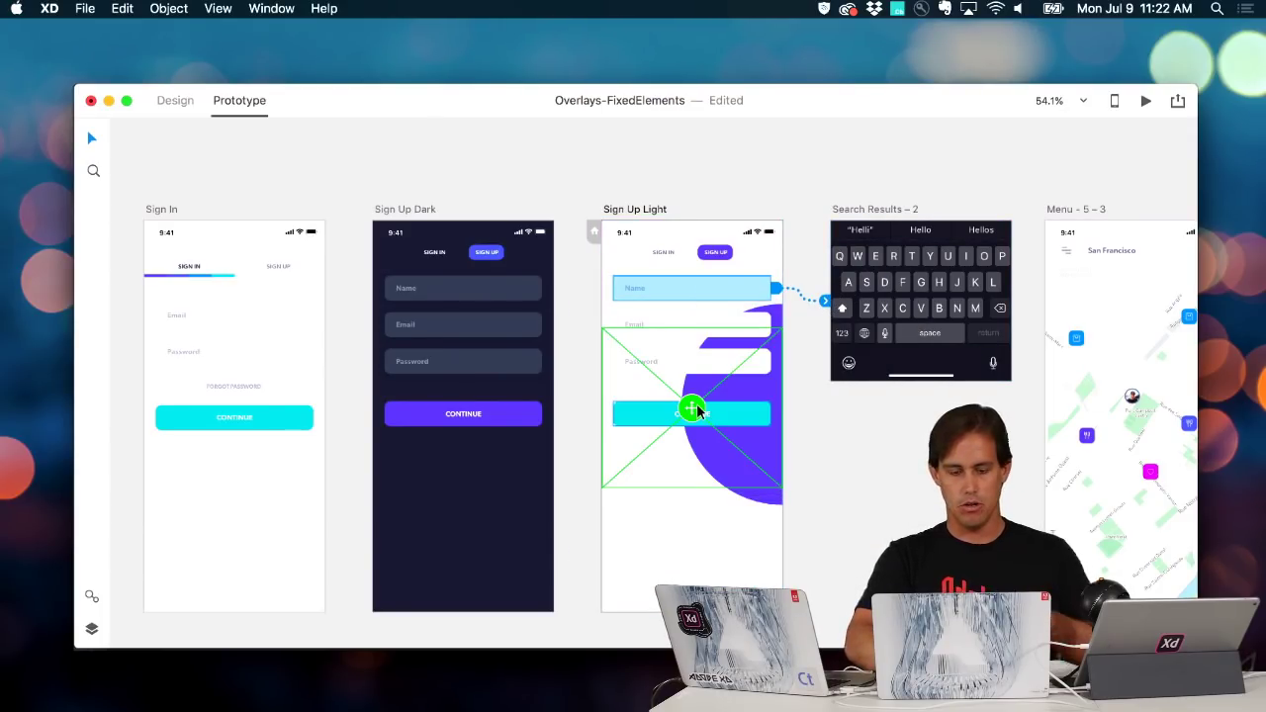
{"action": "left_click", "coordinate": [838, 500]}
{"action": "scroll", "coordinate": [838, 507], "scroll_direction": "down", "scroll_amount": 3}
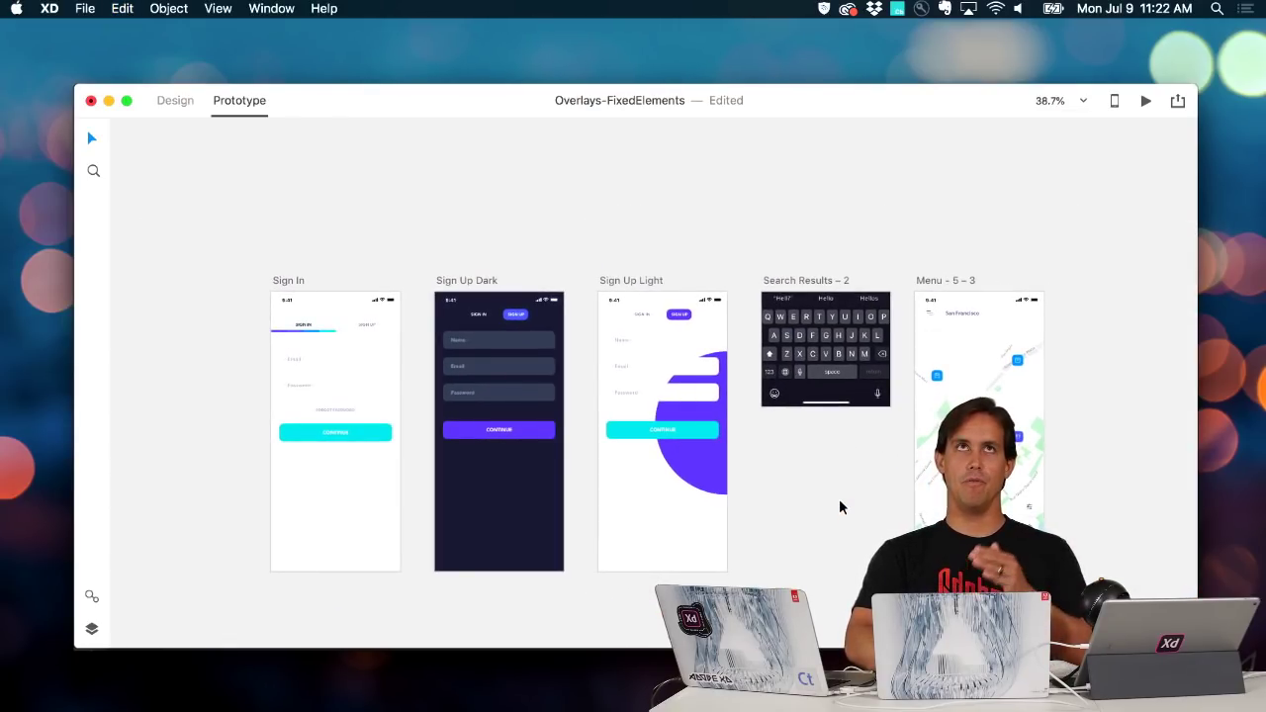
{"action": "scroll", "coordinate": [840, 502], "scroll_direction": "right", "scroll_amount": 3}
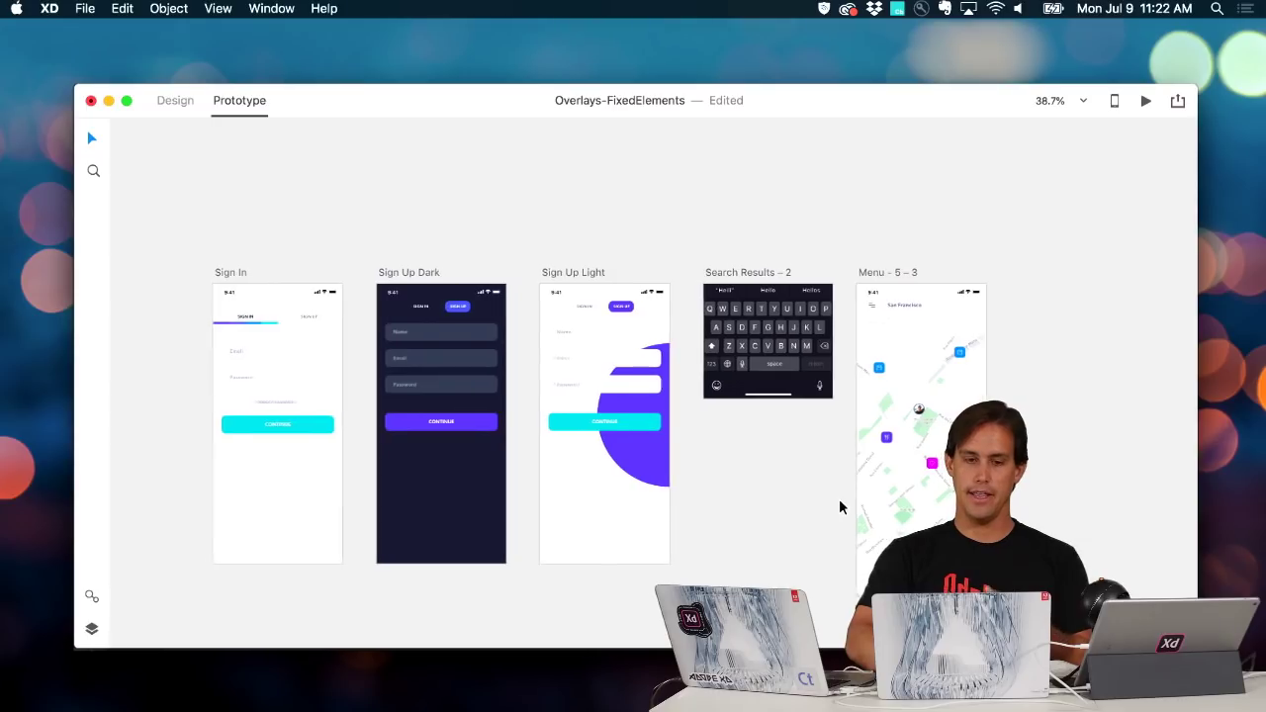
{"action": "scroll", "coordinate": [839, 507], "scroll_direction": "right", "scroll_amount": 3}
{"action": "scroll", "coordinate": [838, 506], "scroll_direction": "down", "scroll_amount": 3}
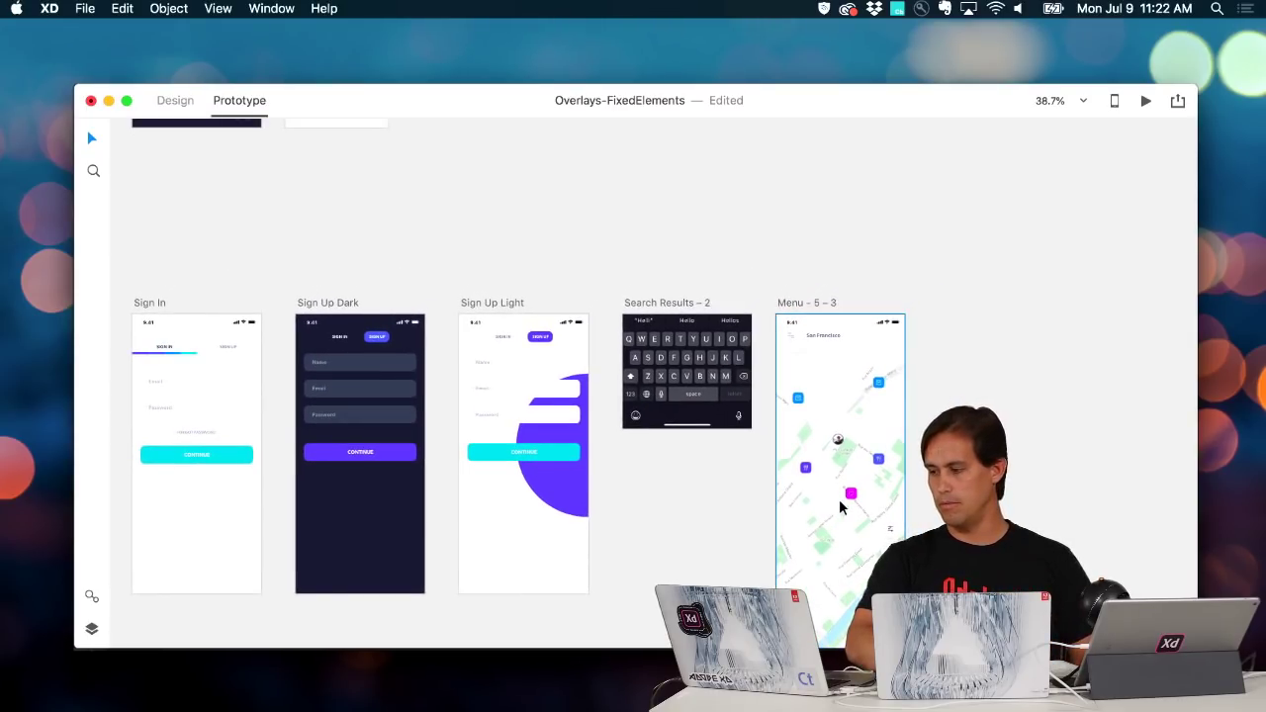
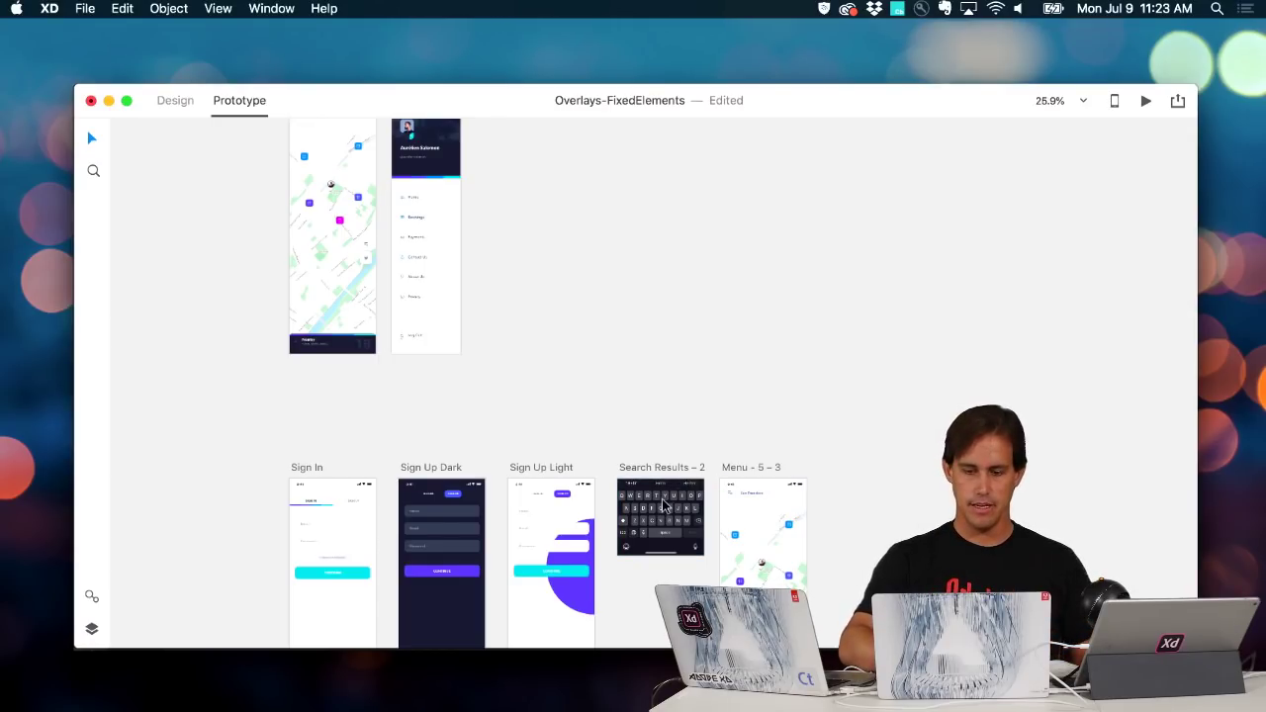
{"action": "scroll", "coordinate": [662, 500], "scroll_direction": "up", "scroll_amount": 3}
{"action": "scroll", "coordinate": [662, 498], "scroll_direction": "down", "scroll_amount": 5}
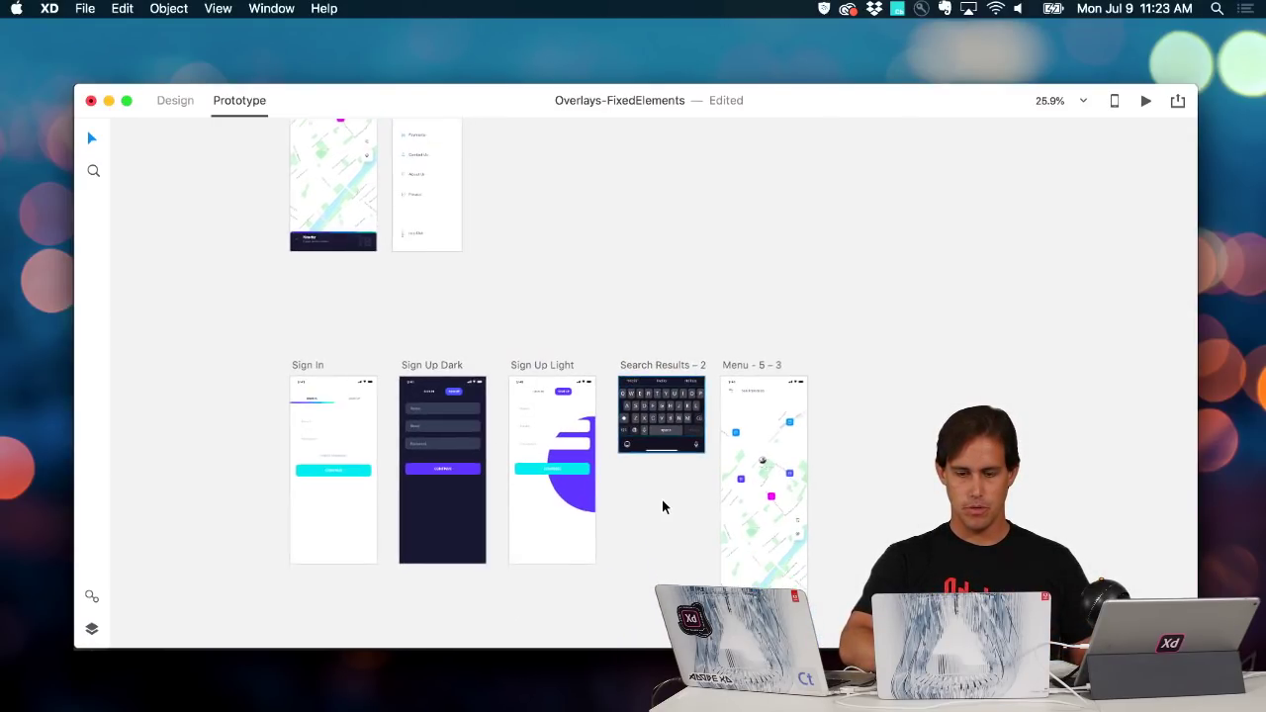
Show the prototype connections of the Search Results – 2 artboard and switch to Design mode with nothing selected
{"action": "left_click", "coordinate": [657, 425]}
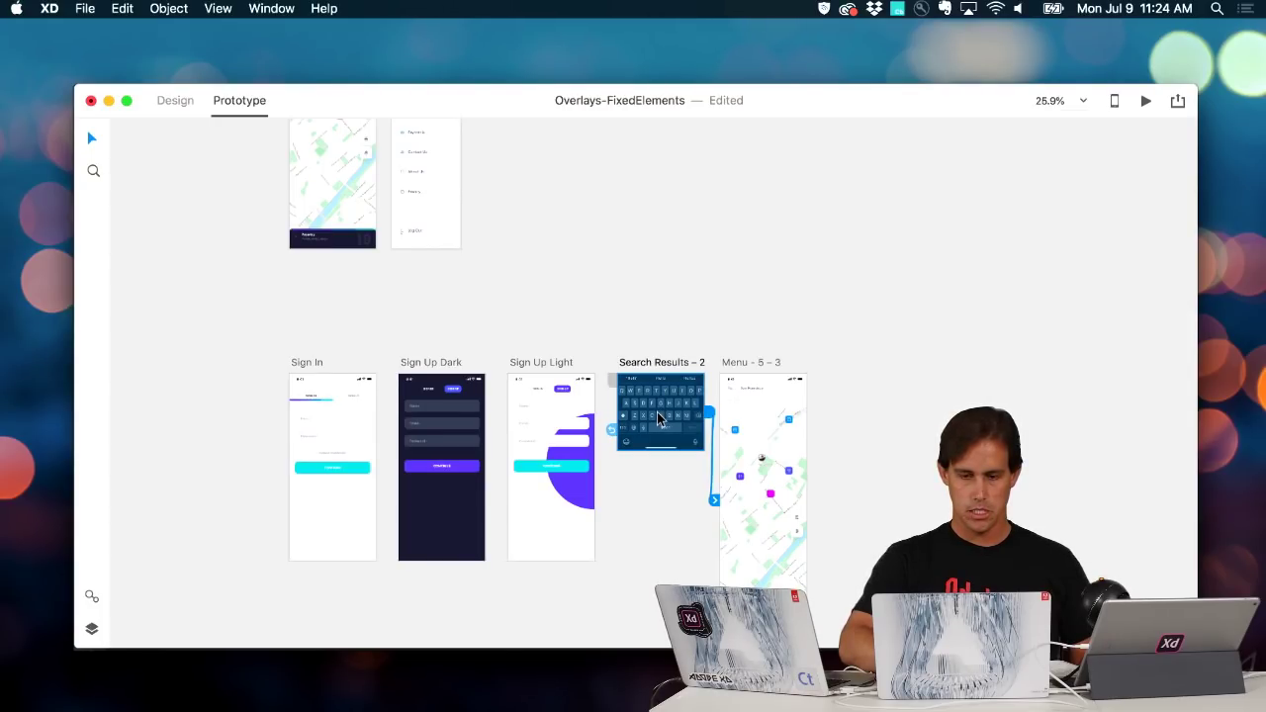
{"action": "scroll", "coordinate": [658, 426], "scroll_direction": "up", "scroll_amount": 2}
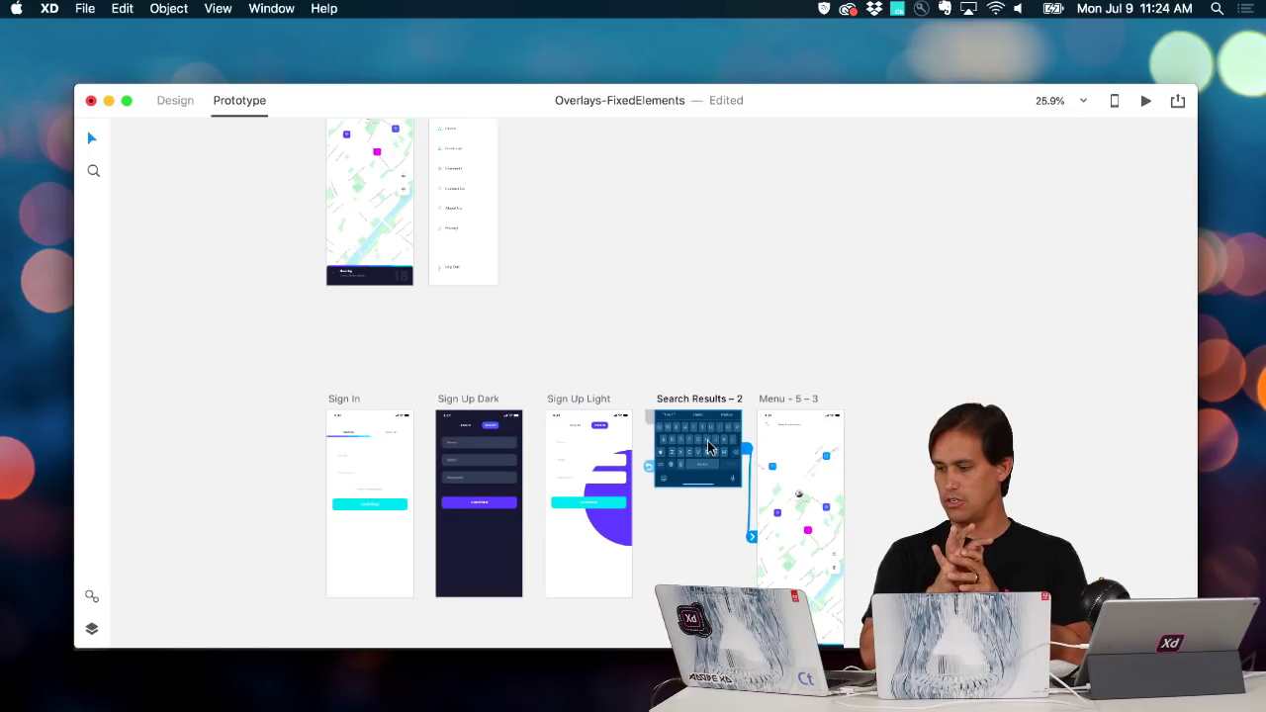
{"action": "left_click", "coordinate": [182, 109]}
{"action": "left_click", "coordinate": [605, 373]}
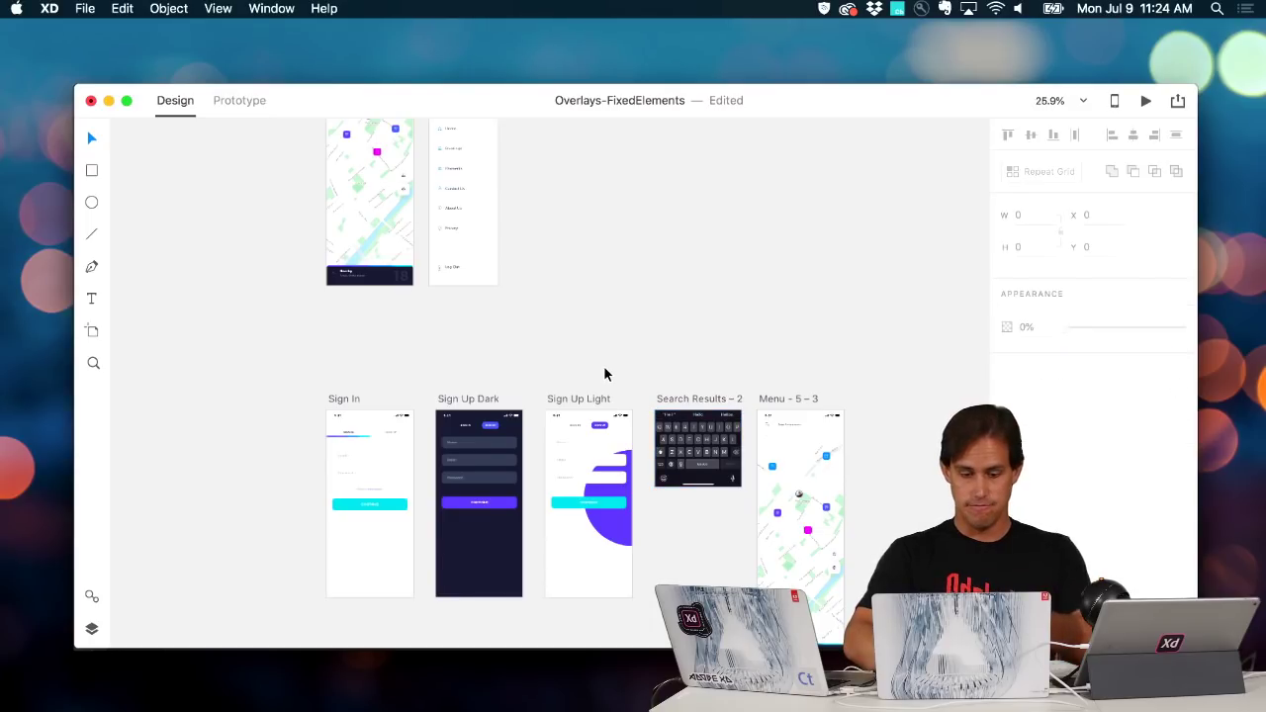
Draw a near-horizontal line about 717 wide on the empty canvas above the Search Results – 2 artboard, and delete it
{"action": "key", "text": "l"}
{"action": "left_click_drag", "start_coordinate": [606, 285], "coordinate": [771, 281]}
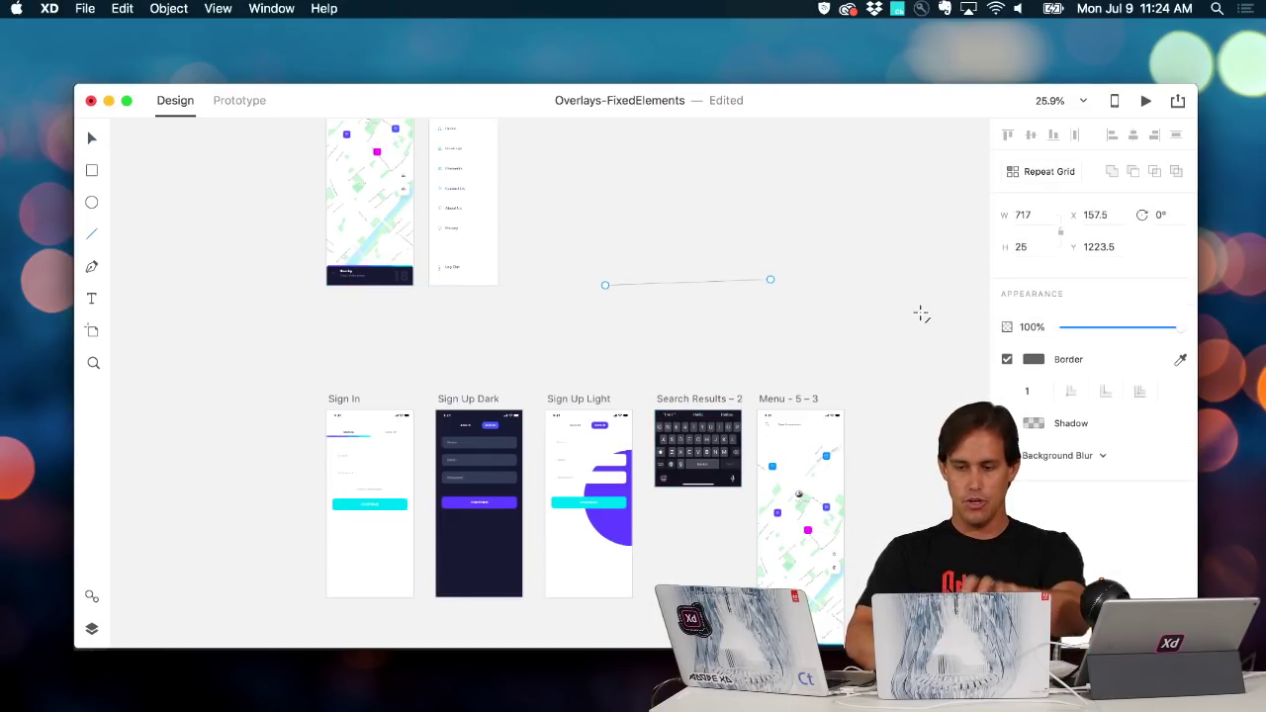
{"action": "key", "text": "Delete"}
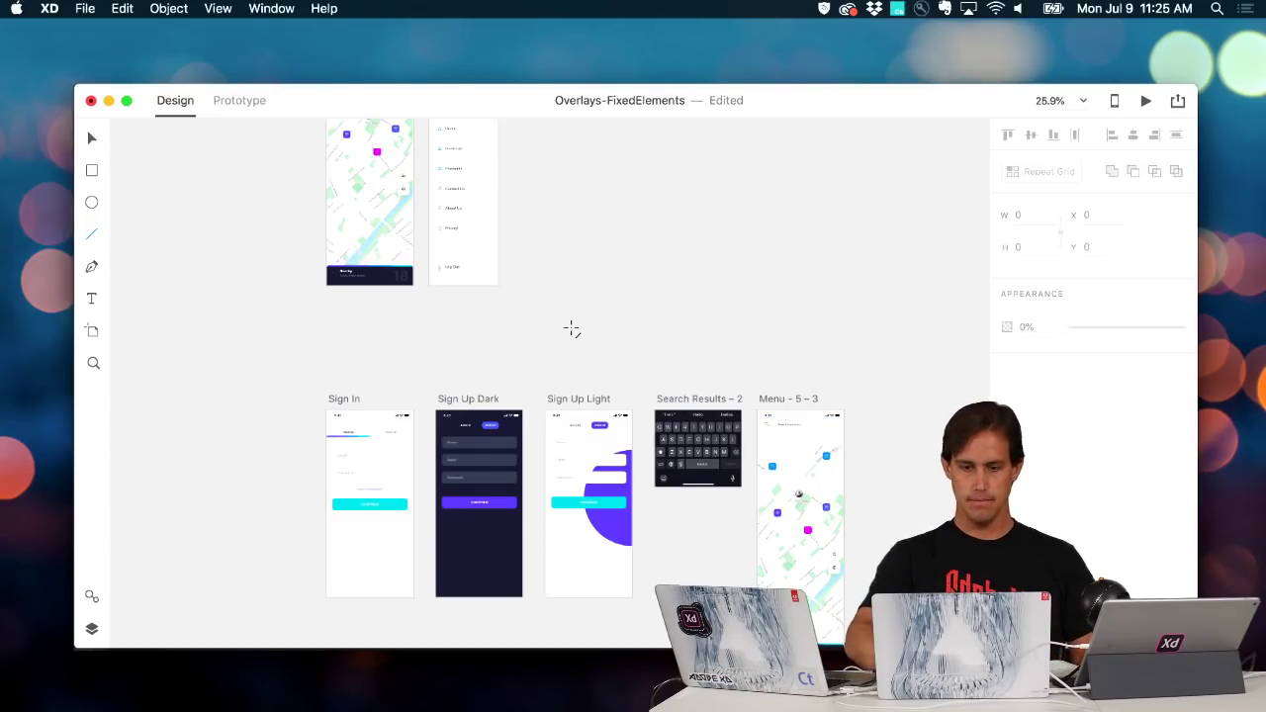
Locate the Fixed Elements section of the canvas with the Android, iPhone X, Reel Home and Destiny artboards
{"action": "scroll", "coordinate": [572, 328], "scroll_direction": "up", "scroll_amount": 10}
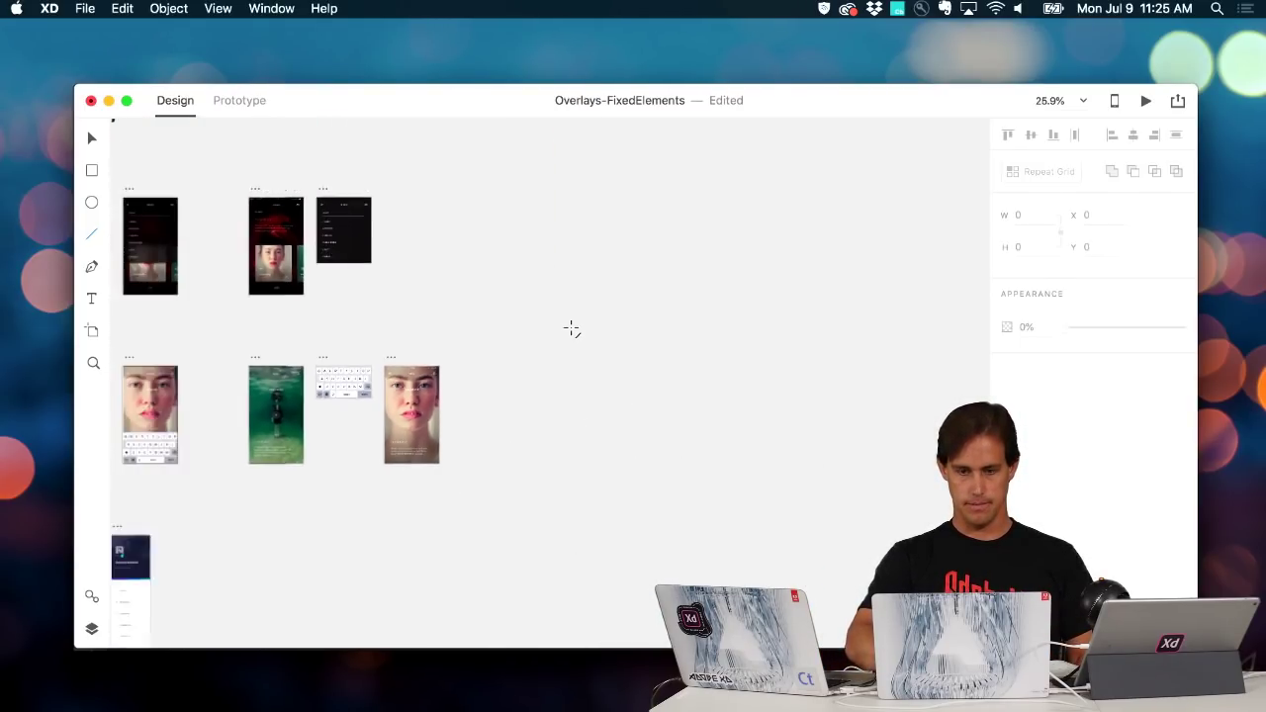
{"action": "scroll", "coordinate": [572, 328], "scroll_direction": "down", "scroll_amount": 5}
{"action": "left_click_drag", "start_coordinate": [367, 327], "coordinate": [565, 327]}
{"action": "key", "text": "Escape"}
{"action": "scroll", "coordinate": [571, 331], "scroll_direction": "right", "scroll_amount": 5}
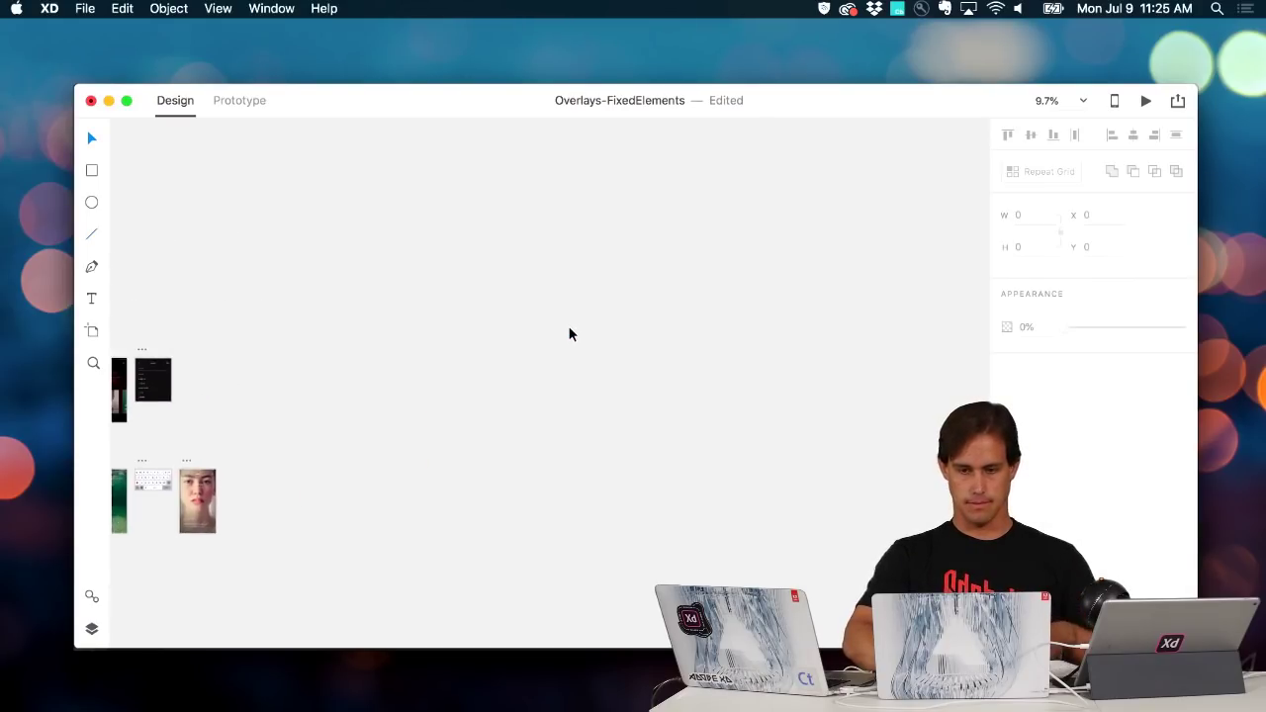
{"action": "scroll", "coordinate": [569, 333], "scroll_direction": "right", "scroll_amount": 10}
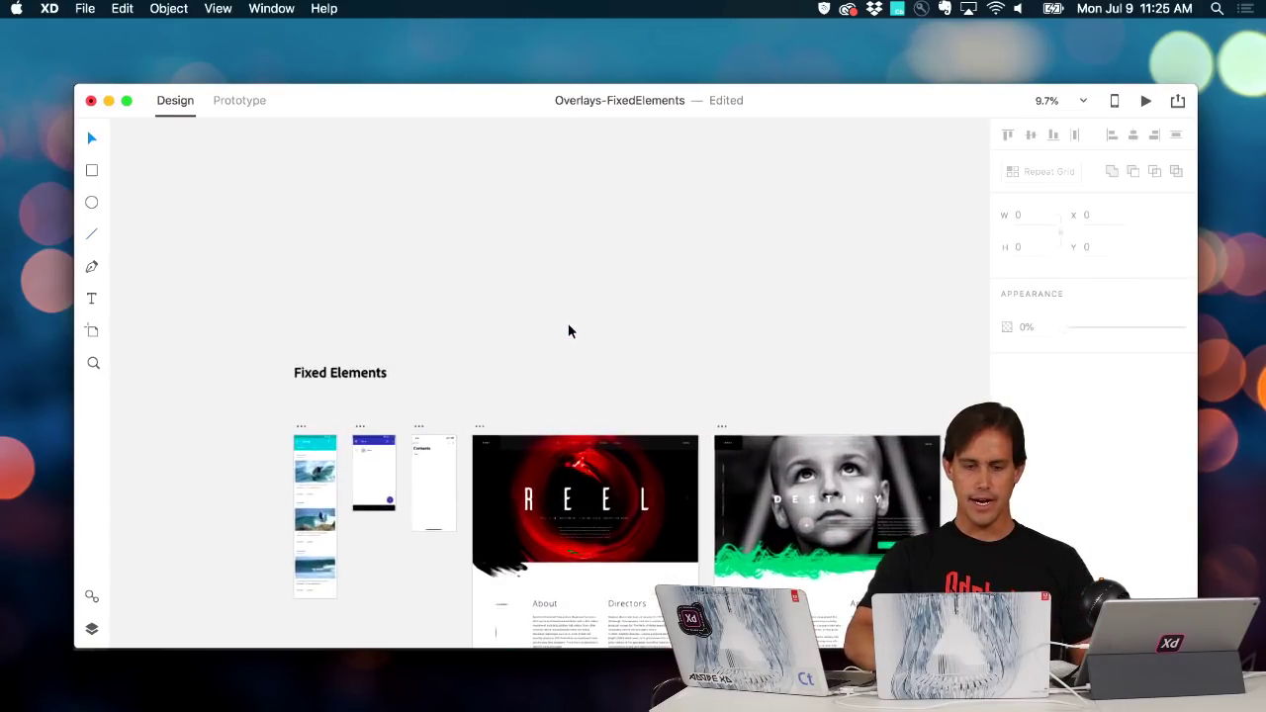
{"action": "scroll", "coordinate": [569, 330], "scroll_direction": "up", "scroll_amount": 5}
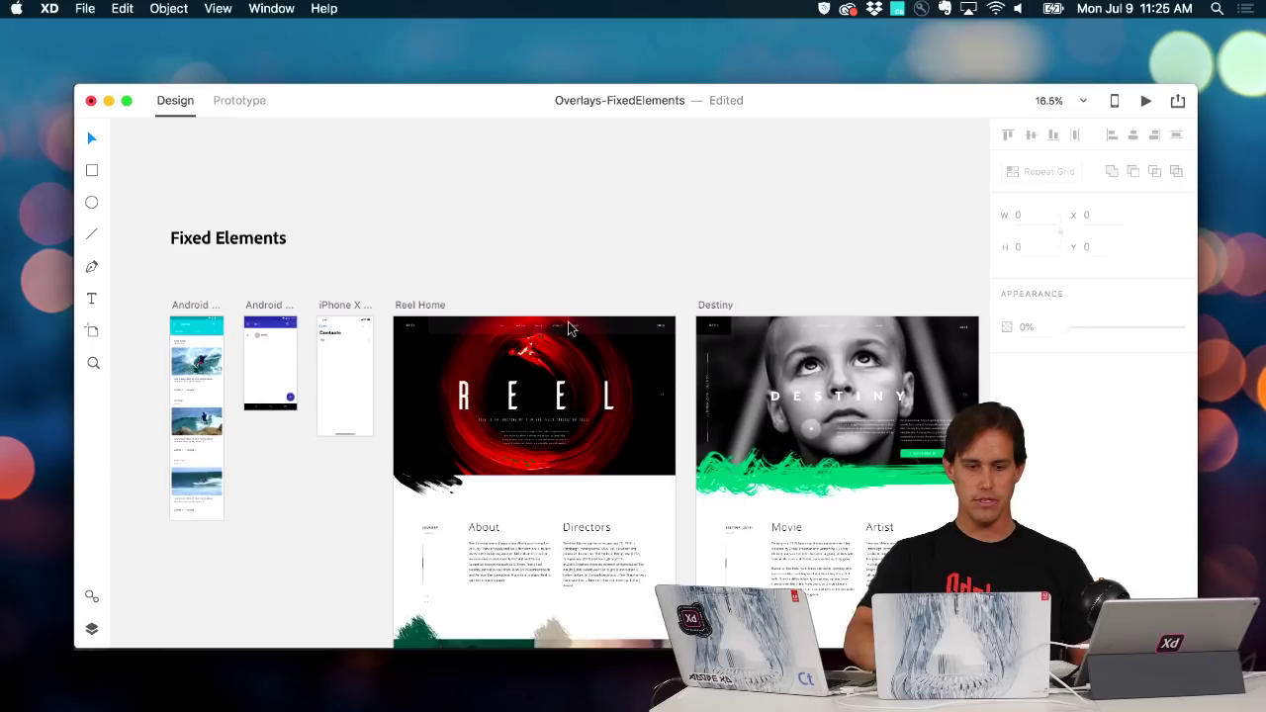
{"action": "scroll", "coordinate": [568, 328], "scroll_direction": "down", "scroll_amount": 2}
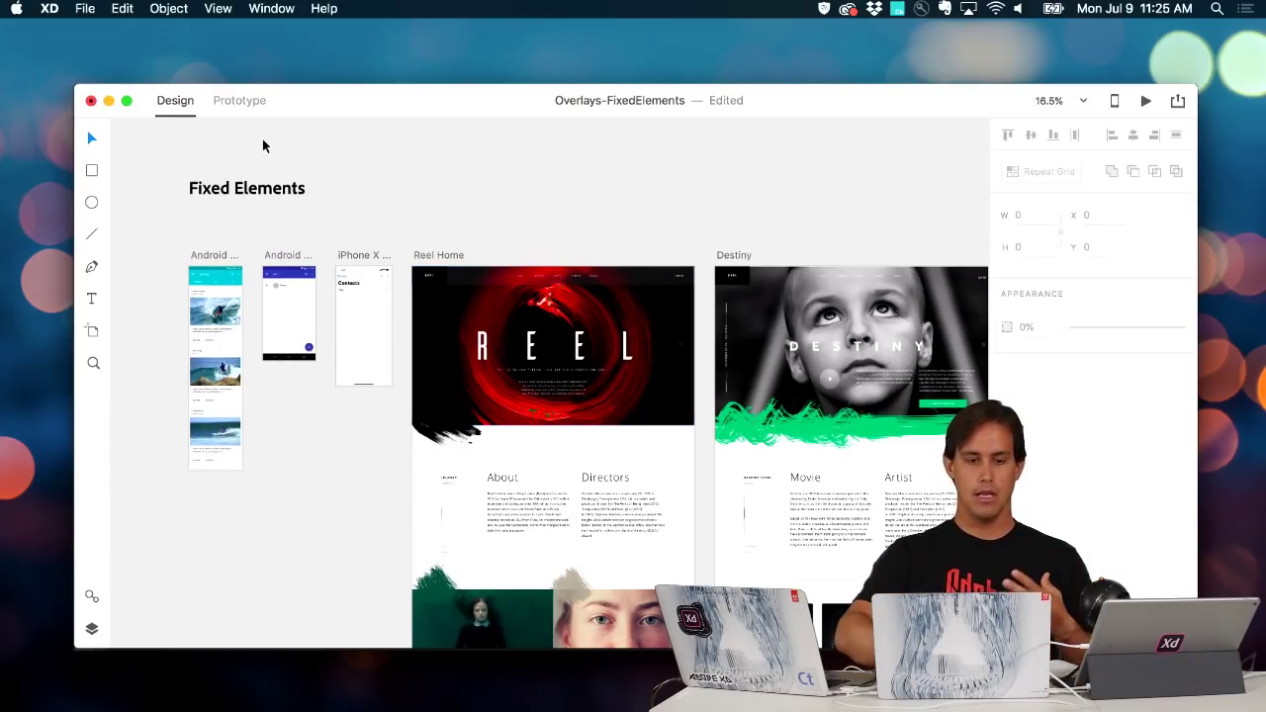
Examine the Android Mobile – 2 surfing artboard, its header and the content below it up close
{"action": "scroll", "coordinate": [203, 320], "scroll_direction": "up", "scroll_amount": 5}
{"action": "scroll", "coordinate": [202, 320], "scroll_direction": "up", "scroll_amount": 2}
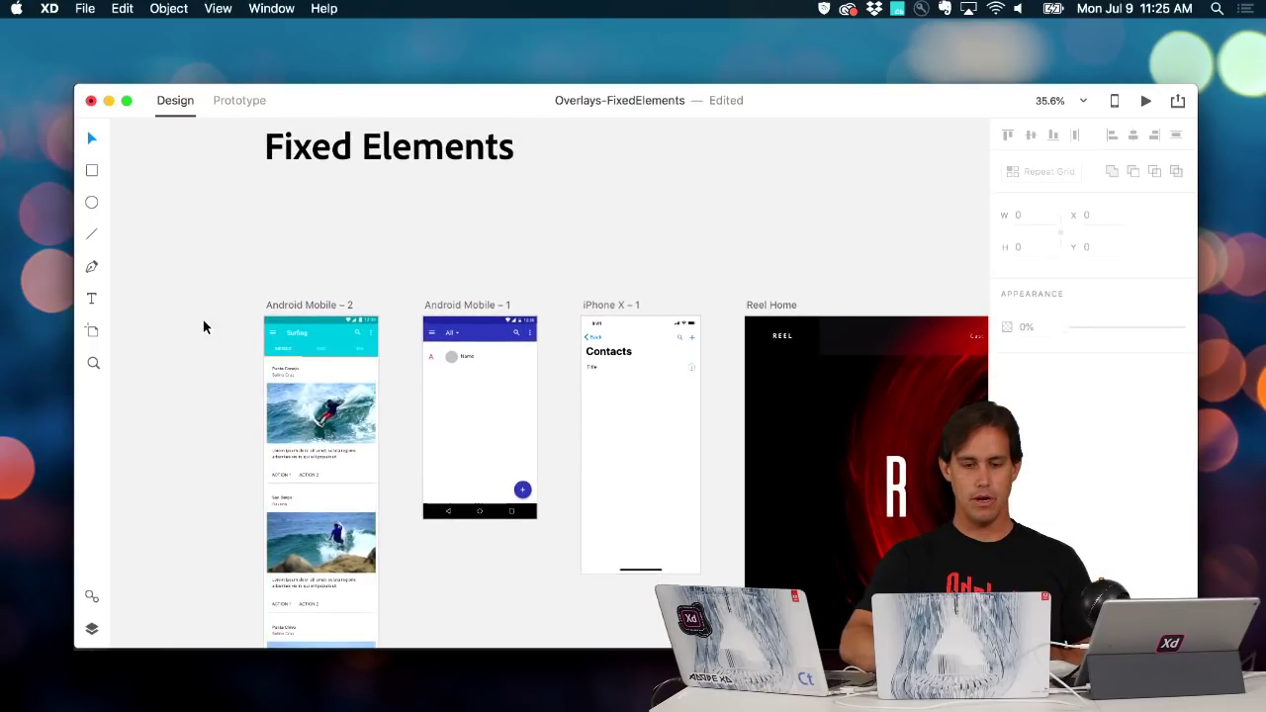
{"action": "scroll", "coordinate": [203, 318], "scroll_direction": "up", "scroll_amount": 6}
{"action": "scroll", "coordinate": [196, 315], "scroll_direction": "up", "scroll_amount": 2}
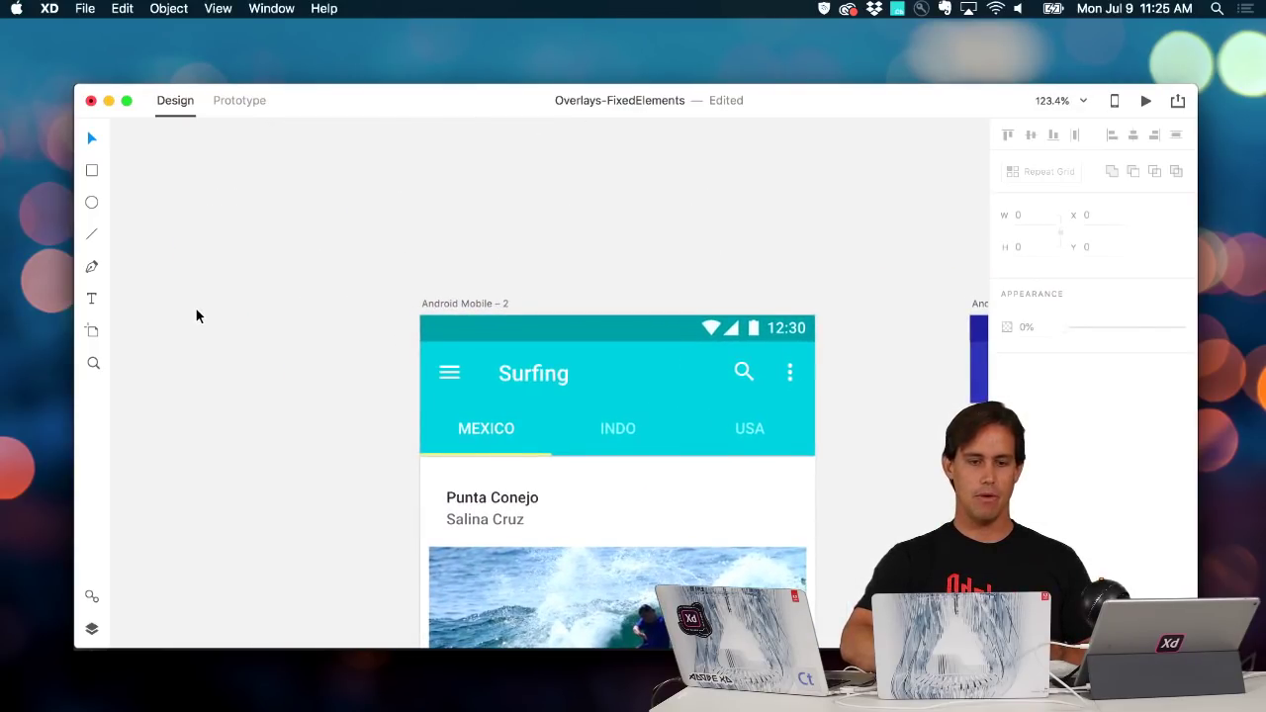
{"action": "scroll", "coordinate": [195, 316], "scroll_direction": "down", "scroll_amount": 1}
{"action": "scroll", "coordinate": [237, 273], "scroll_direction": "down", "scroll_amount": 2}
{"action": "scroll", "coordinate": [237, 272], "scroll_direction": "right", "scroll_amount": 3}
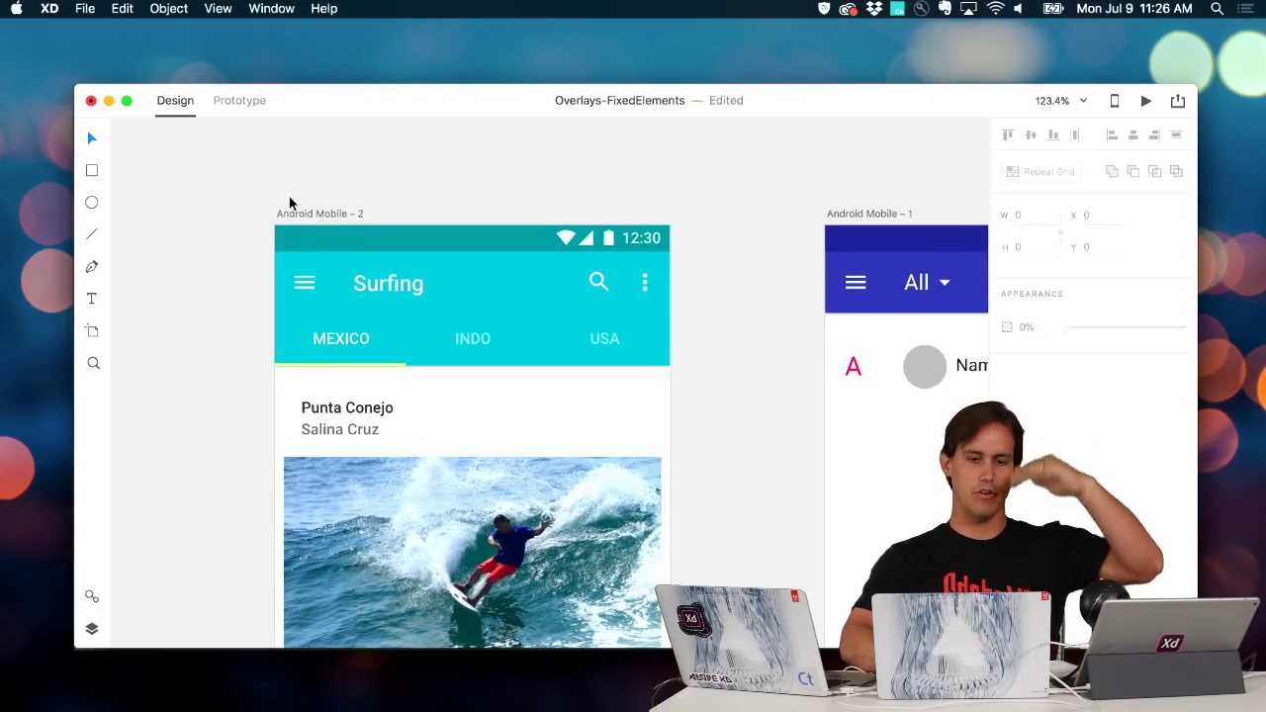
{"action": "scroll", "coordinate": [244, 256], "scroll_direction": "down", "scroll_amount": 4}
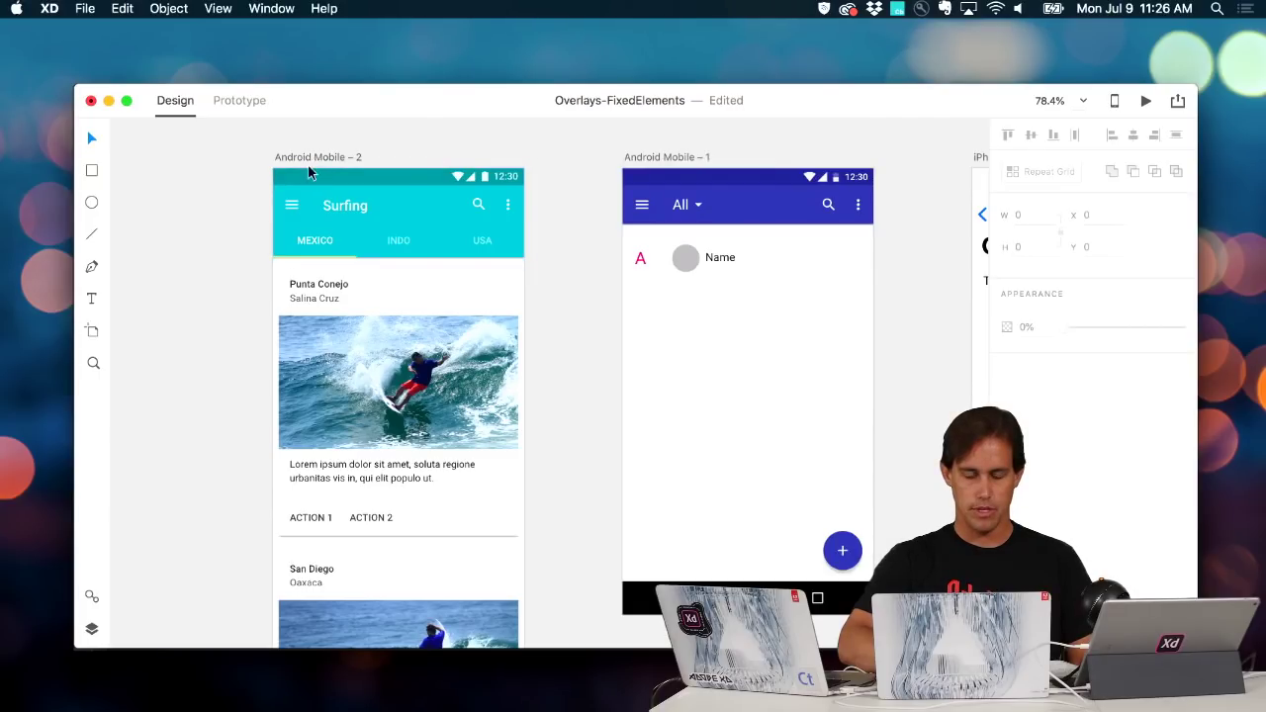
{"action": "scroll", "coordinate": [188, 304], "scroll_direction": "down", "scroll_amount": 4}
{"action": "scroll", "coordinate": [188, 304], "scroll_direction": "left", "scroll_amount": 1}
{"action": "scroll", "coordinate": [188, 305], "scroll_direction": "up", "scroll_amount": 4}
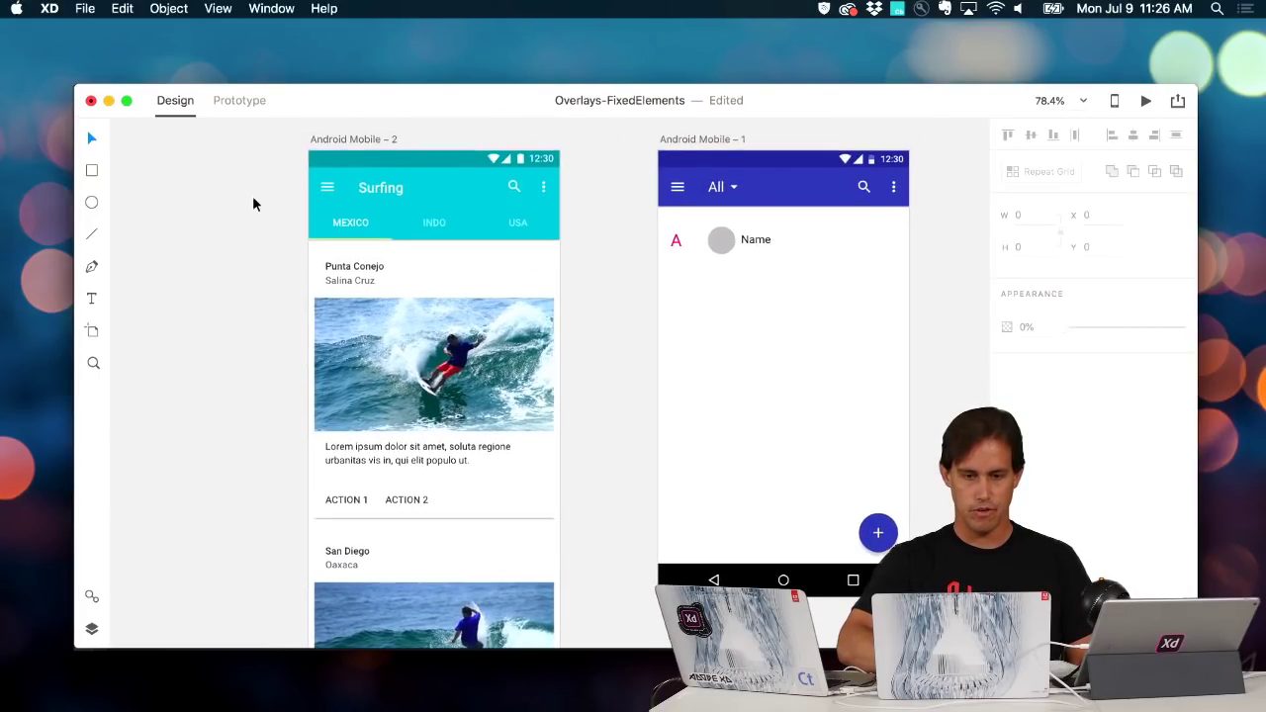
Preview the Android Mobile – 2 artboard, check how its header behaves while the content scrolls, and close the preview
{"action": "left_click", "coordinate": [327, 139]}
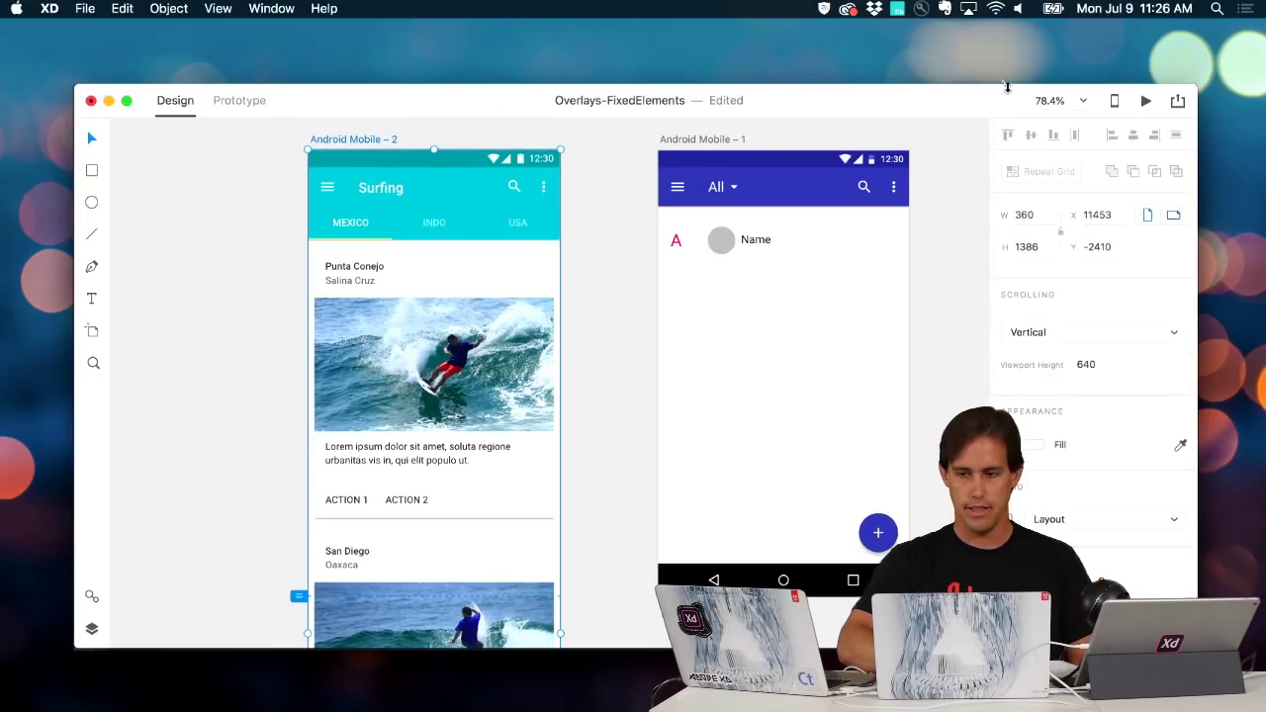
{"action": "left_click", "coordinate": [1146, 101]}
{"action": "scroll", "coordinate": [867, 391], "scroll_direction": "down", "scroll_amount": 10}
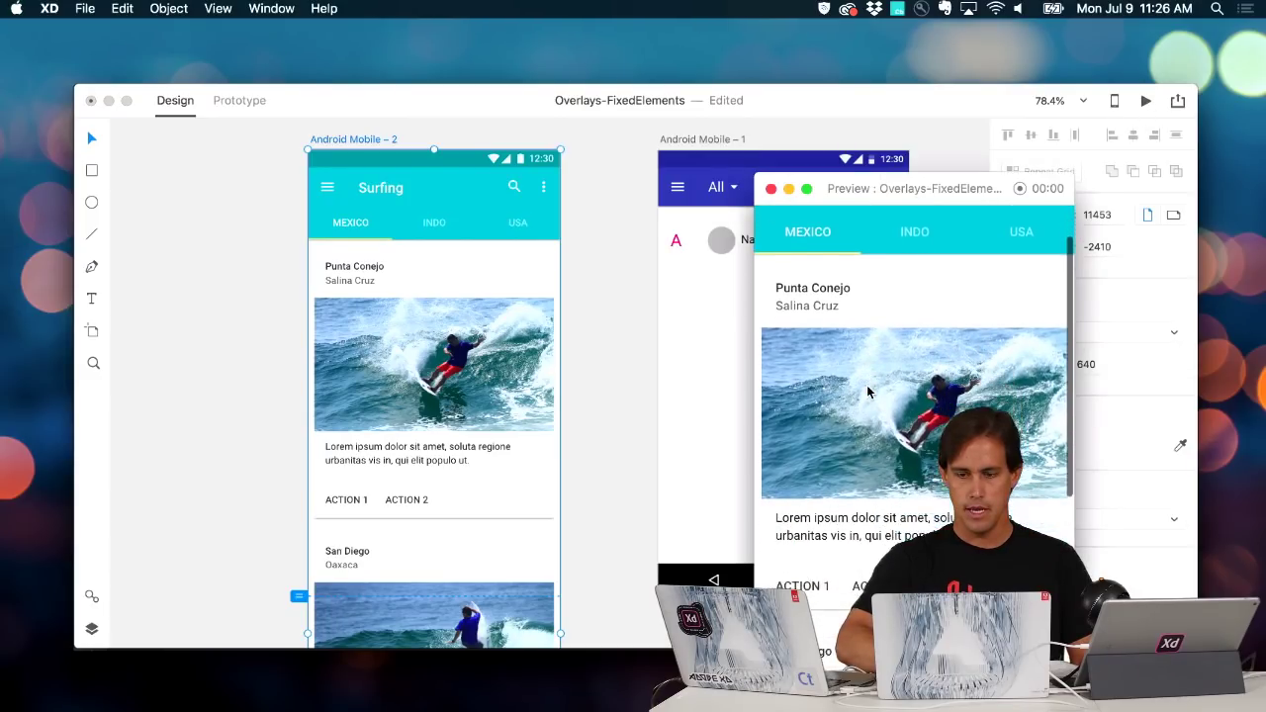
{"action": "scroll", "coordinate": [870, 376], "scroll_direction": "up", "scroll_amount": 10}
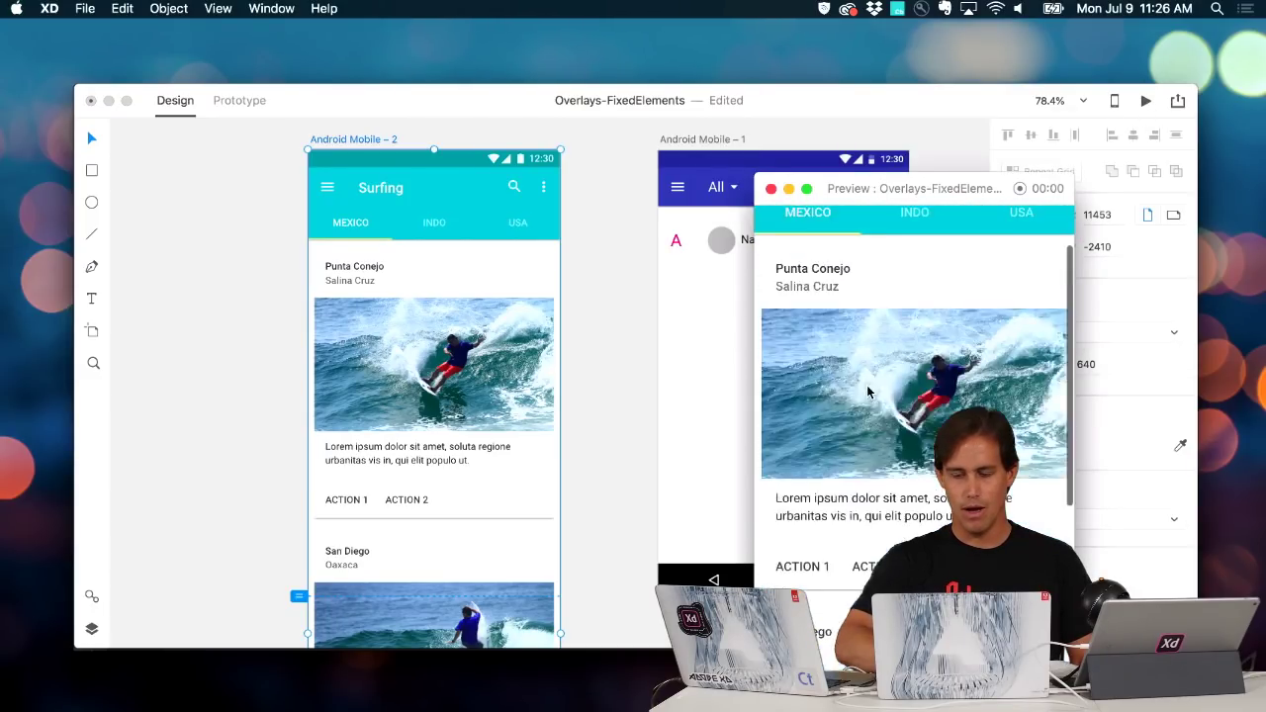
{"action": "scroll", "coordinate": [941, 303], "scroll_direction": "down", "scroll_amount": 5}
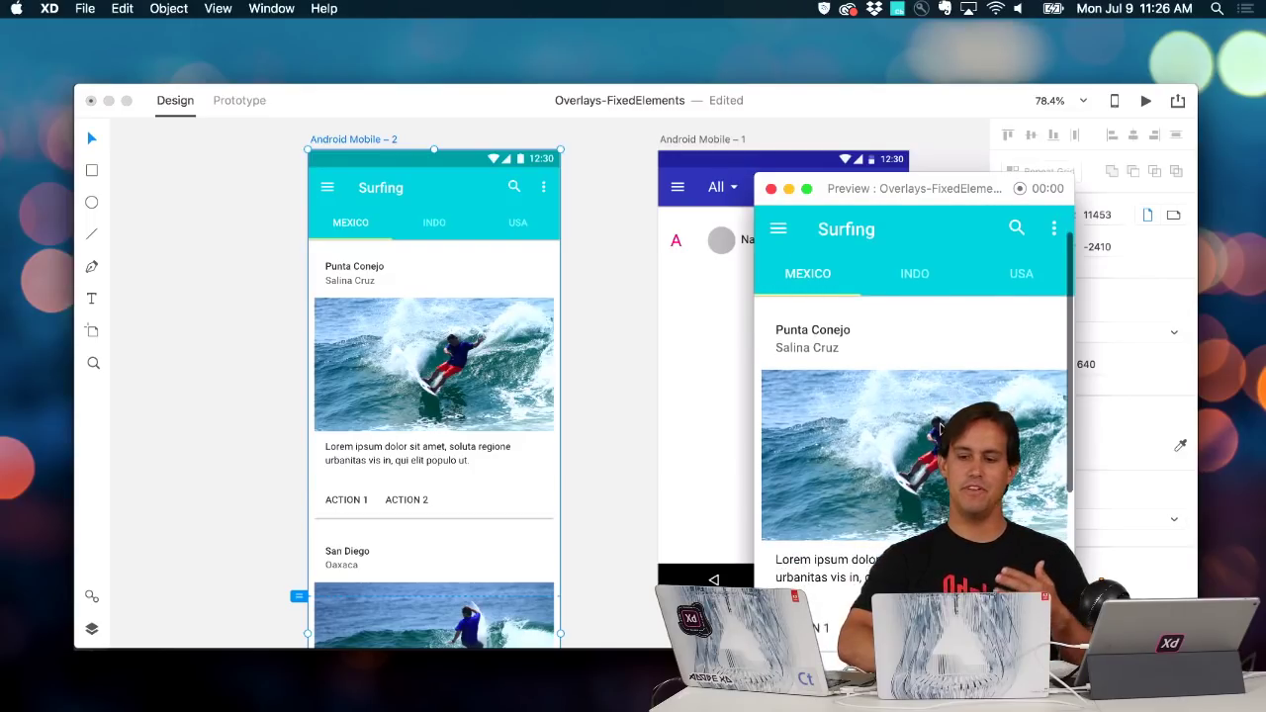
{"action": "scroll", "coordinate": [913, 396], "scroll_direction": "up", "scroll_amount": 5}
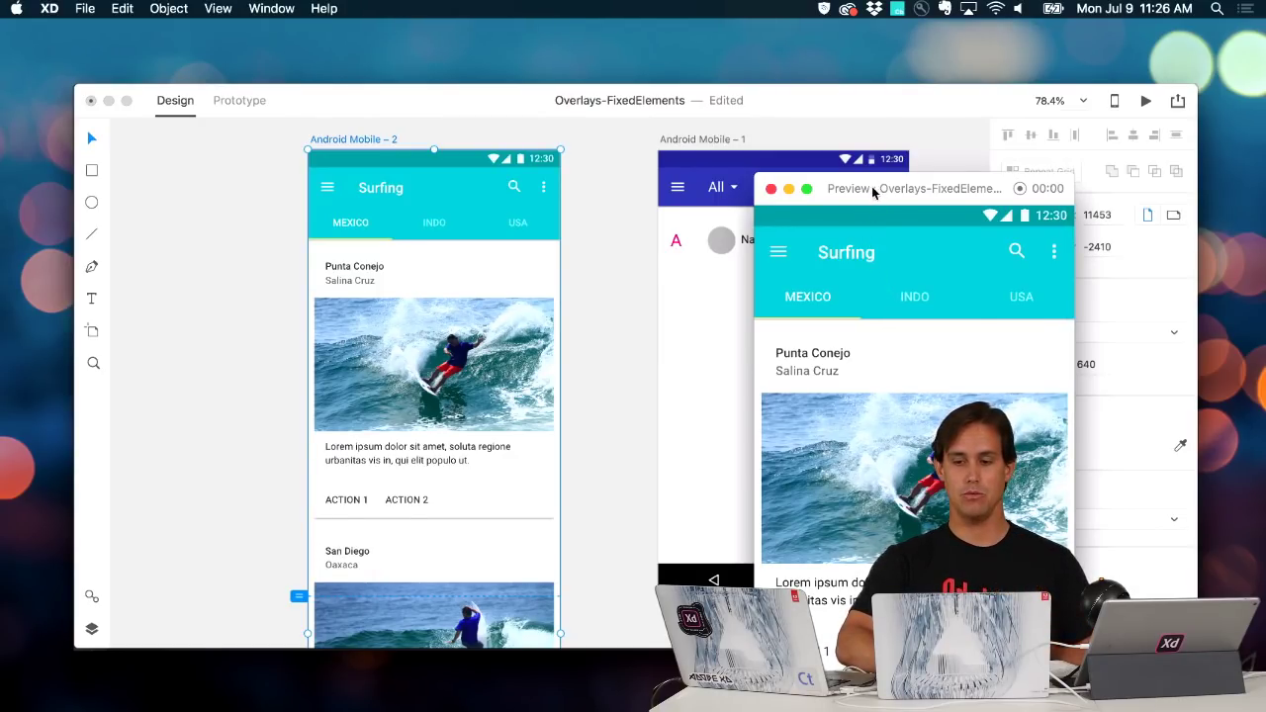
{"action": "left_click_drag", "start_coordinate": [877, 189], "coordinate": [887, 197]}
{"action": "left_click", "coordinate": [782, 192]}
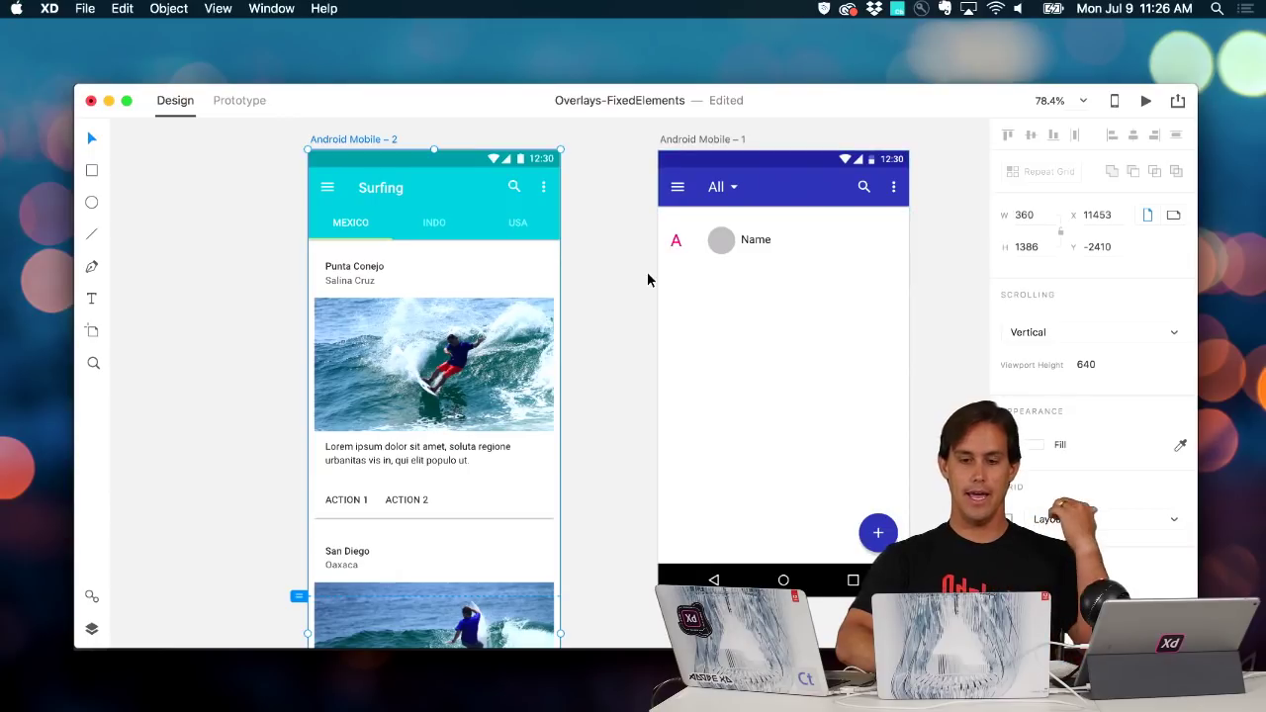
Turn on Fixed Position for the Surfing header group at the top of the Android Mobile – 2 artboard
{"action": "scroll", "coordinate": [621, 297], "scroll_direction": "up", "scroll_amount": 3}
{"action": "scroll", "coordinate": [621, 297], "scroll_direction": "down", "scroll_amount": 3}
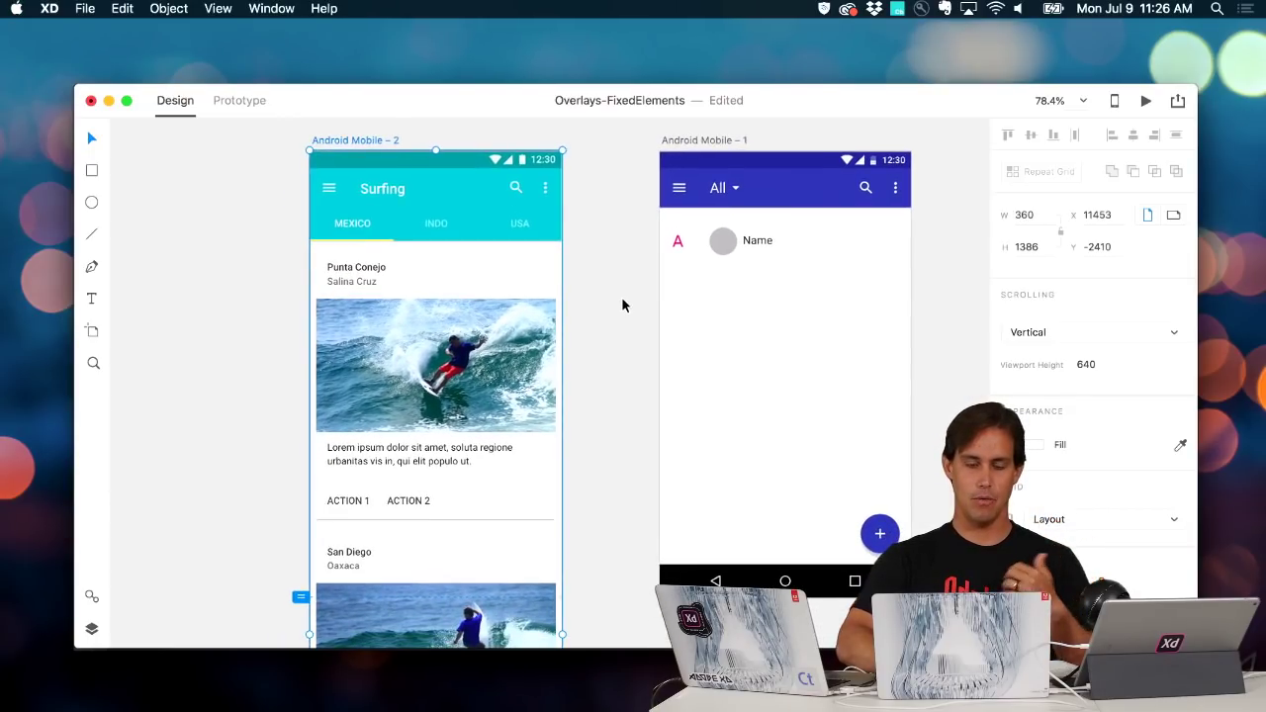
{"action": "scroll", "coordinate": [622, 301], "scroll_direction": "up", "scroll_amount": 2}
{"action": "scroll", "coordinate": [622, 302], "scroll_direction": "up", "scroll_amount": 3}
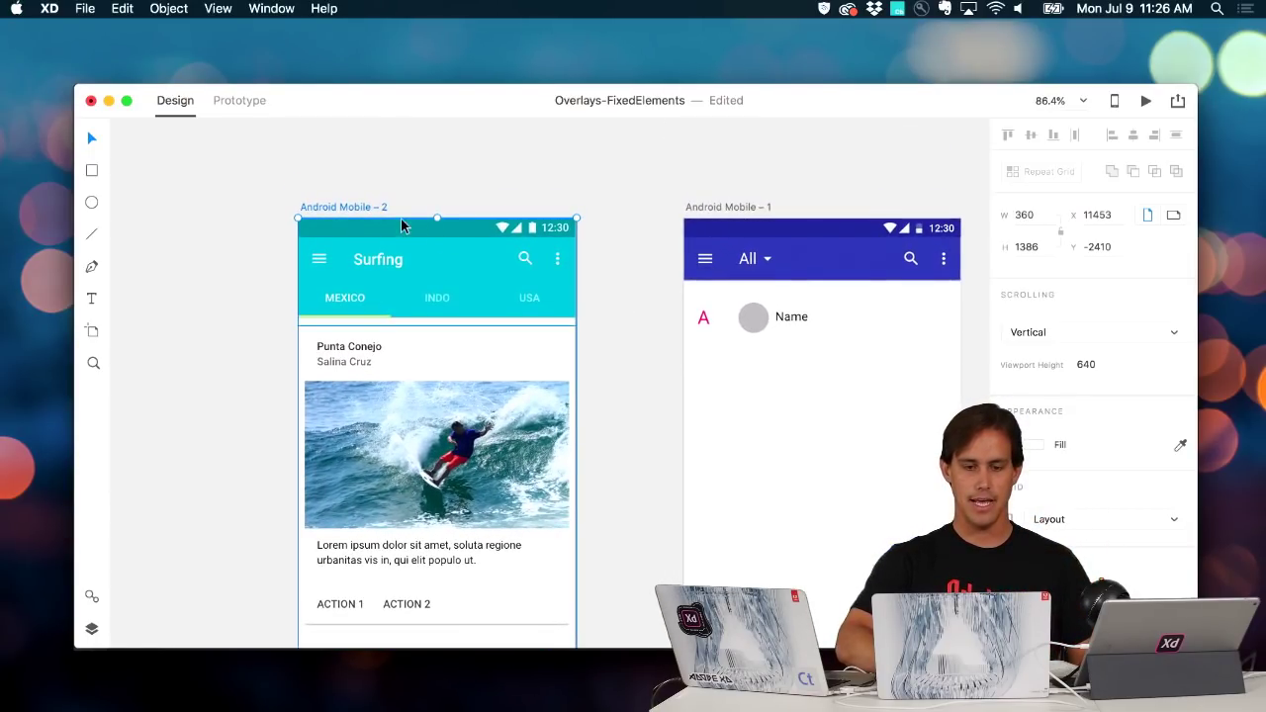
{"action": "left_click", "coordinate": [333, 288]}
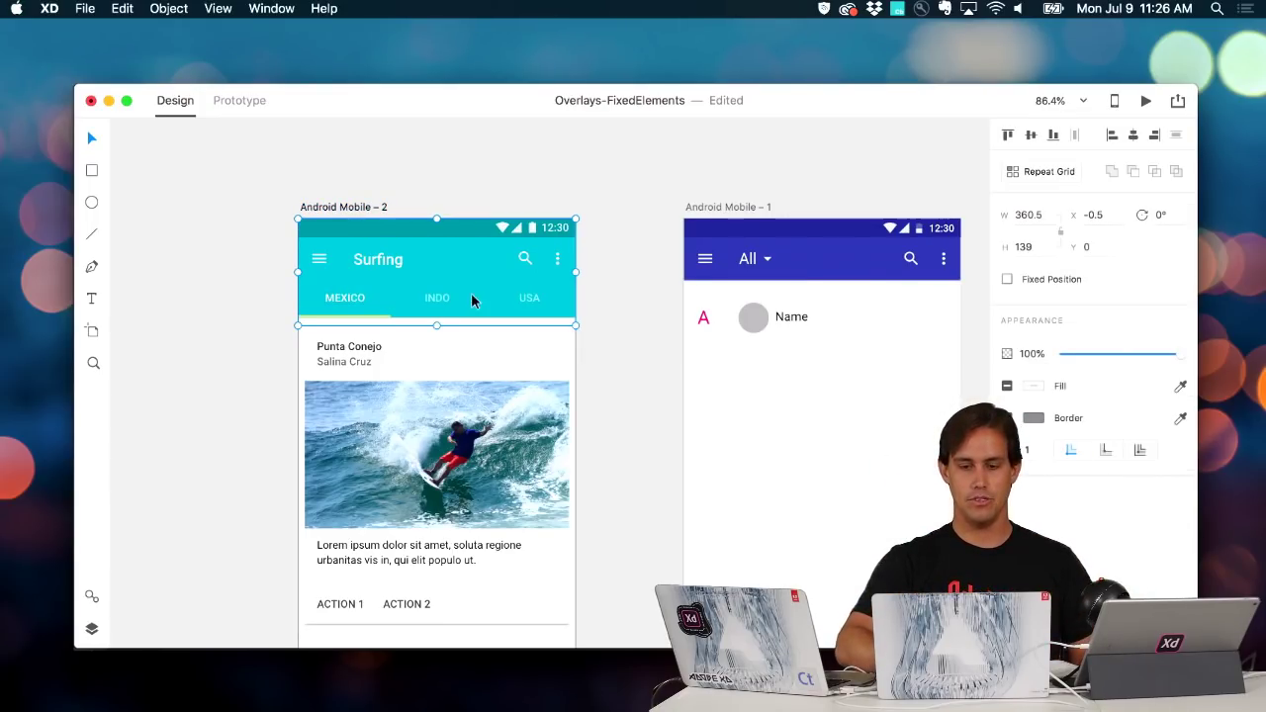
Preview the Android Mobile – 2 artboard with its fixed header, scroll through all the surf cards and close the preview
{"action": "left_click", "coordinate": [1145, 100]}
{"action": "left_click_drag", "start_coordinate": [927, 181], "coordinate": [742, 94]}
{"action": "scroll", "coordinate": [826, 439], "scroll_direction": "down", "scroll_amount": 2}
{"action": "scroll", "coordinate": [825, 438], "scroll_direction": "down", "scroll_amount": 5}
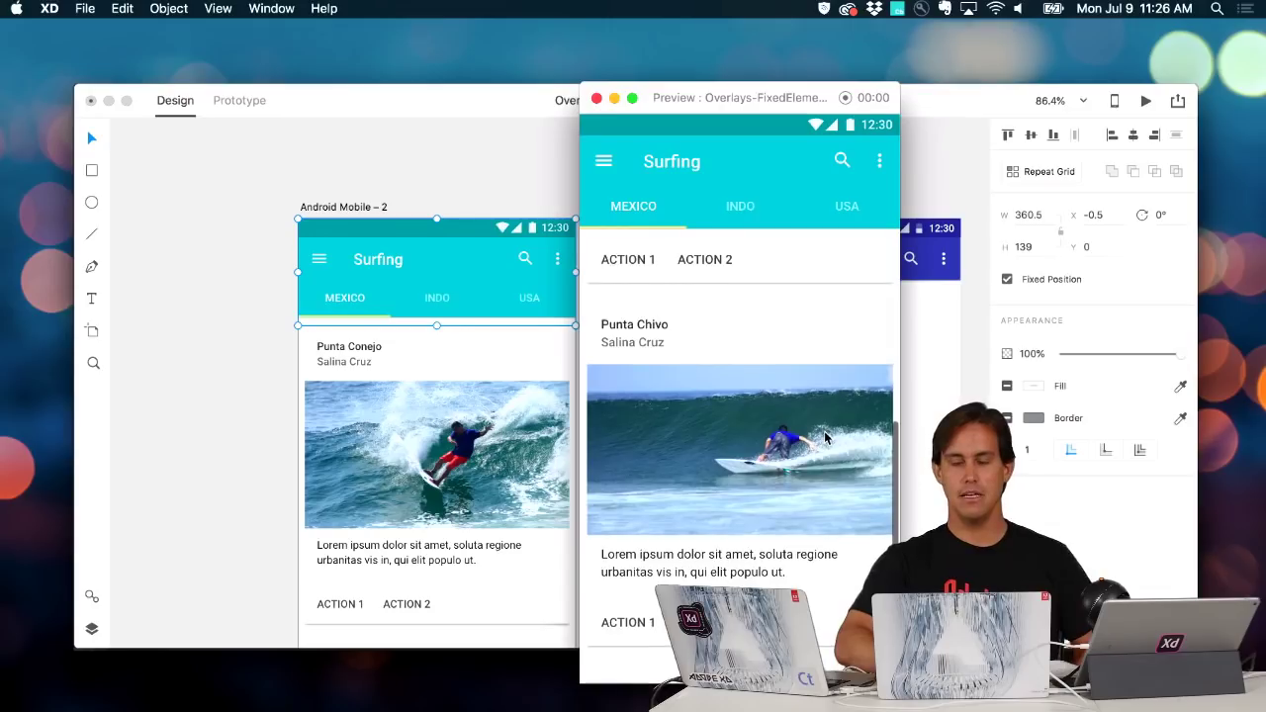
{"action": "scroll", "coordinate": [826, 438], "scroll_direction": "up", "scroll_amount": 7}
{"action": "scroll", "coordinate": [826, 438], "scroll_direction": "down", "scroll_amount": 4}
{"action": "scroll", "coordinate": [826, 438], "scroll_direction": "down", "scroll_amount": 3}
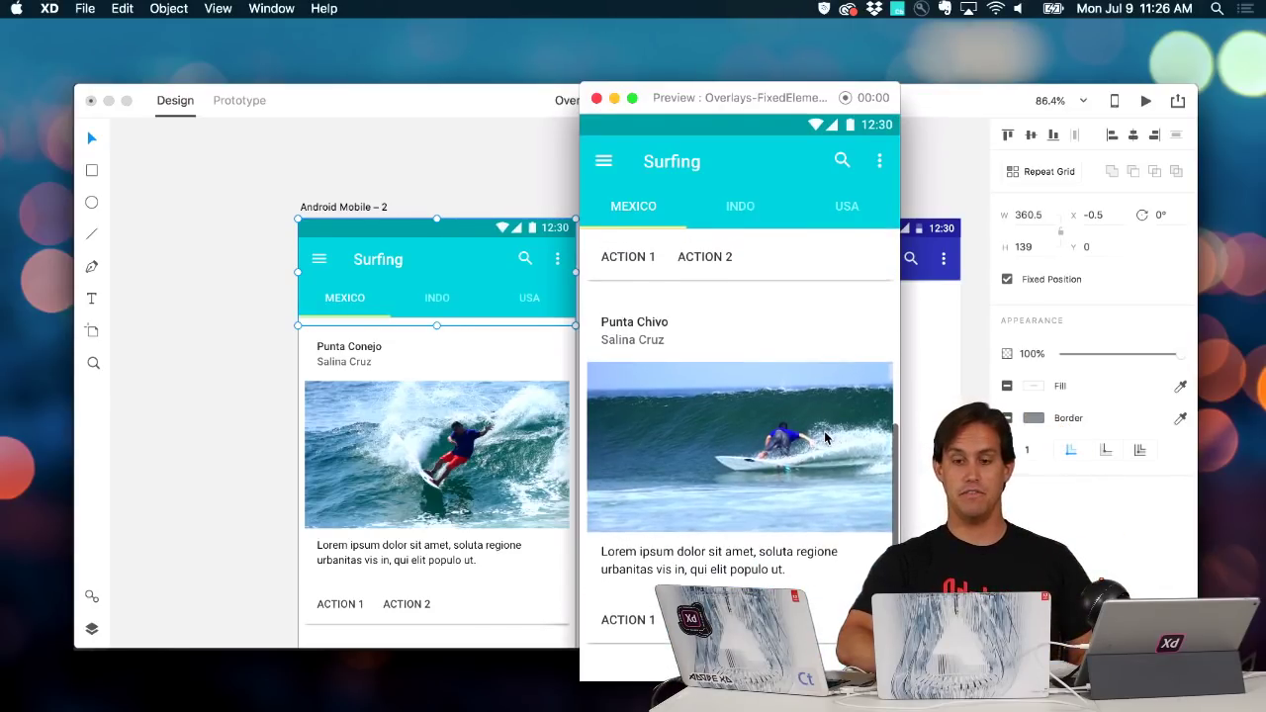
{"action": "scroll", "coordinate": [826, 438], "scroll_direction": "up", "scroll_amount": 5}
{"action": "scroll", "coordinate": [825, 438], "scroll_direction": "up", "scroll_amount": 2}
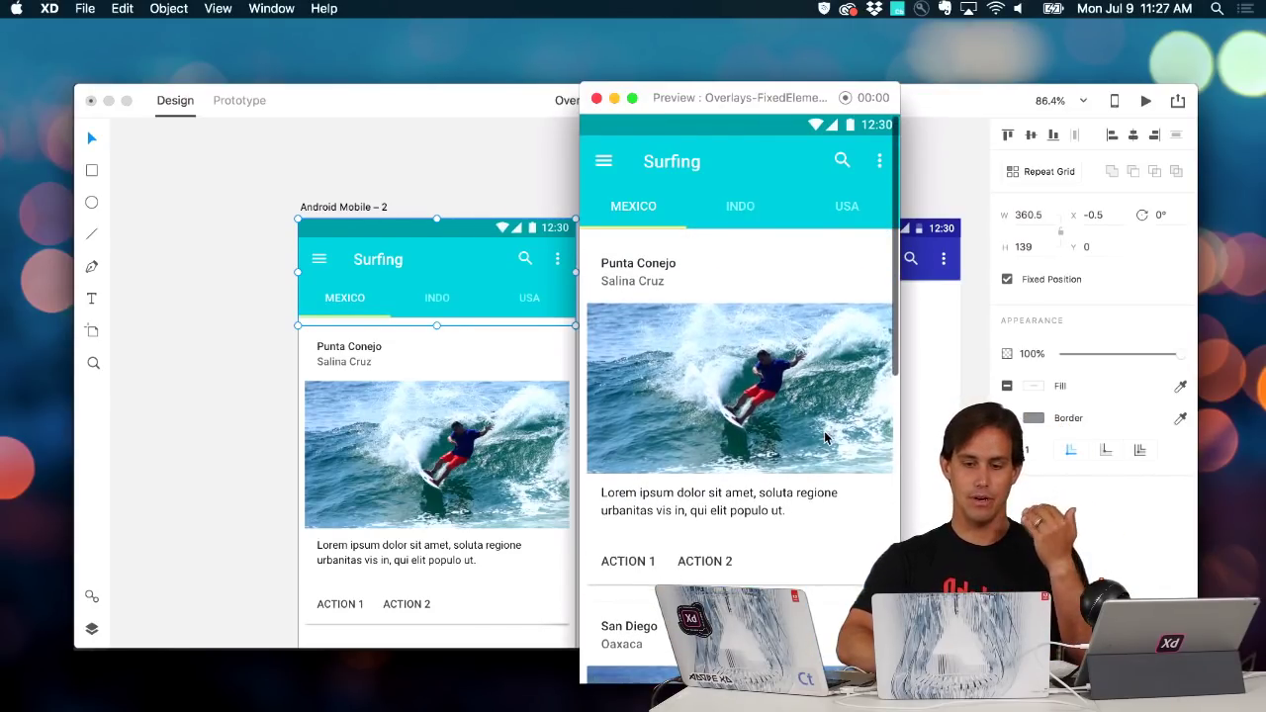
{"action": "scroll", "coordinate": [826, 438], "scroll_direction": "down", "scroll_amount": 6}
{"action": "scroll", "coordinate": [825, 438], "scroll_direction": "up", "scroll_amount": 5}
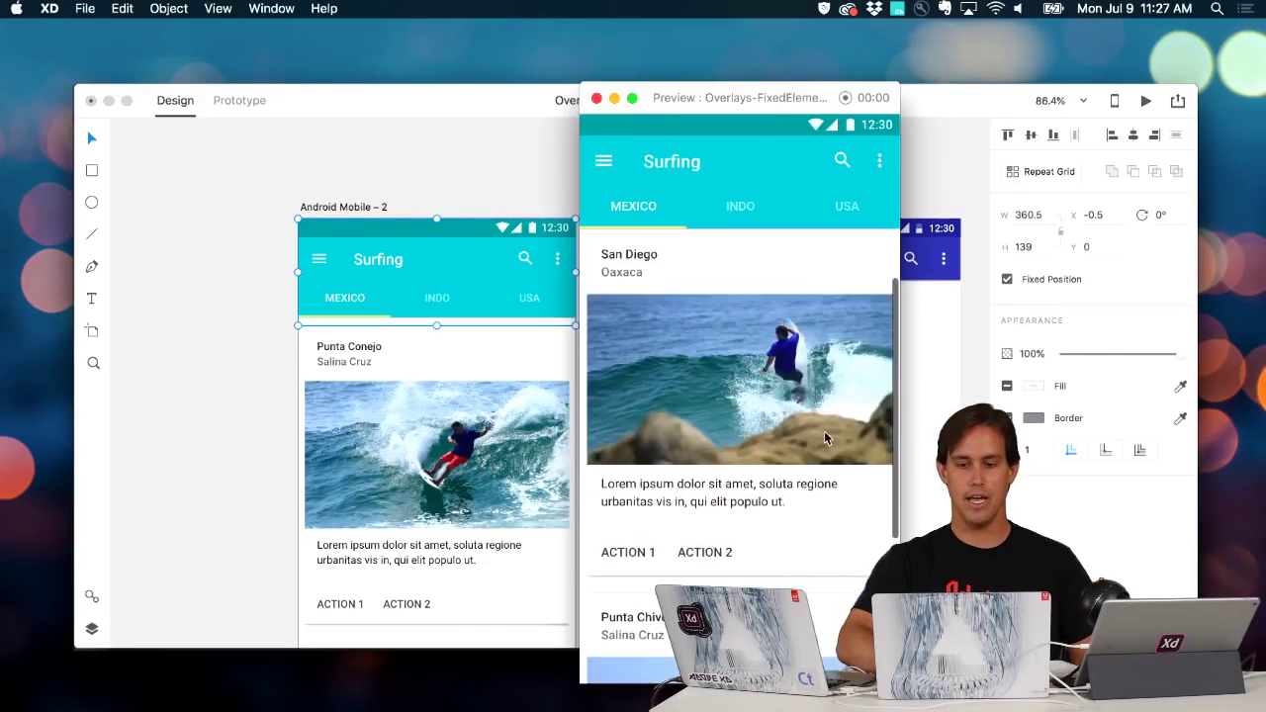
{"action": "scroll", "coordinate": [826, 438], "scroll_direction": "down", "scroll_amount": 1}
{"action": "scroll", "coordinate": [826, 438], "scroll_direction": "up", "scroll_amount": 3}
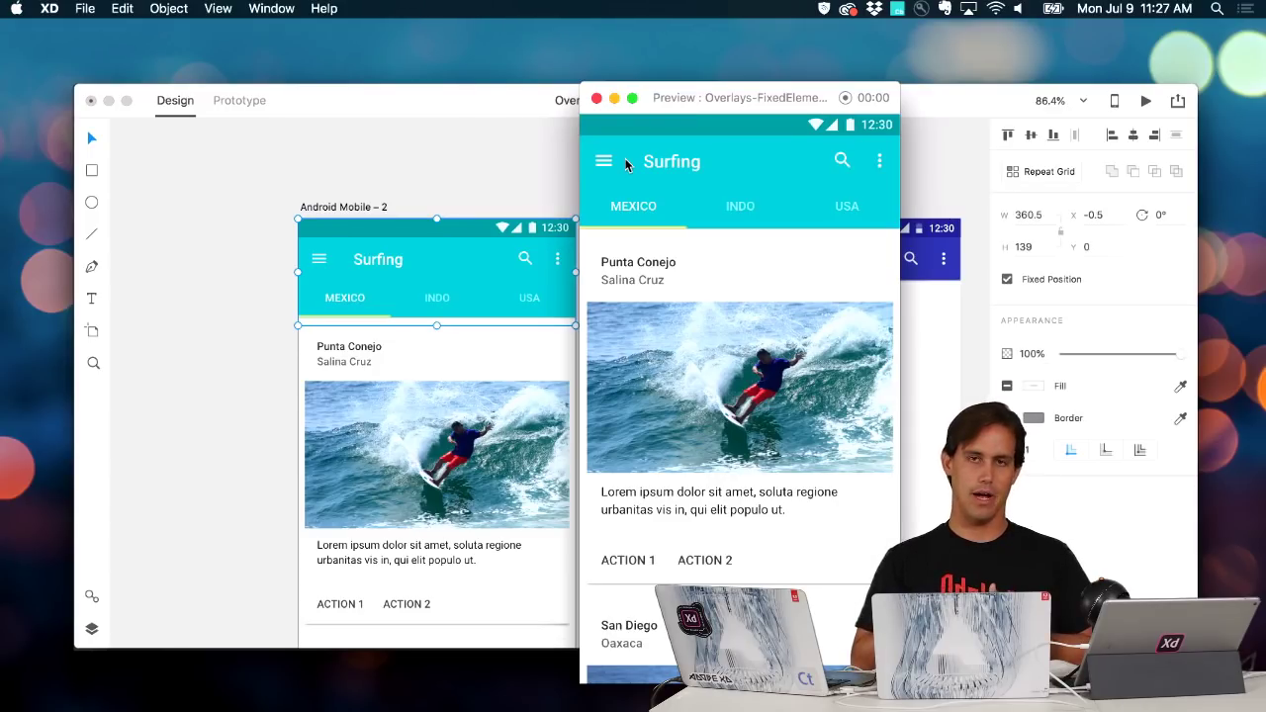
{"action": "scroll", "coordinate": [743, 287], "scroll_direction": "down", "scroll_amount": 3}
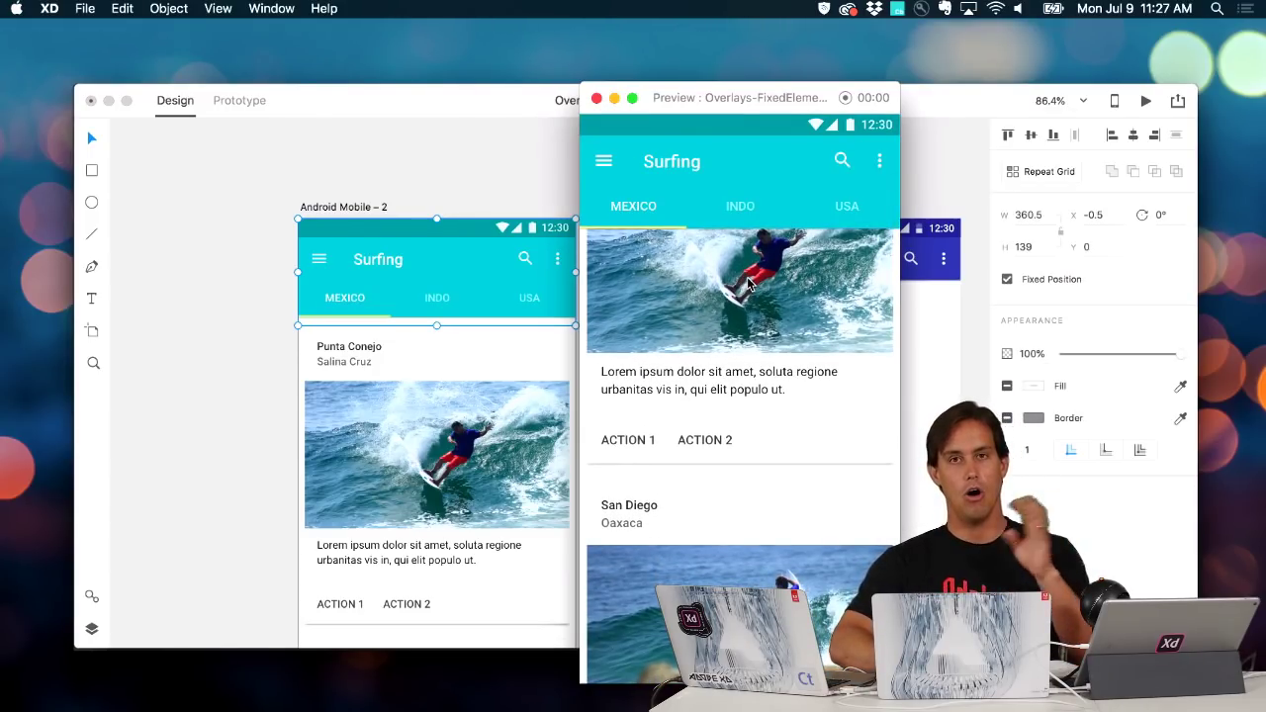
{"action": "scroll", "coordinate": [811, 370], "scroll_direction": "up", "scroll_amount": 3}
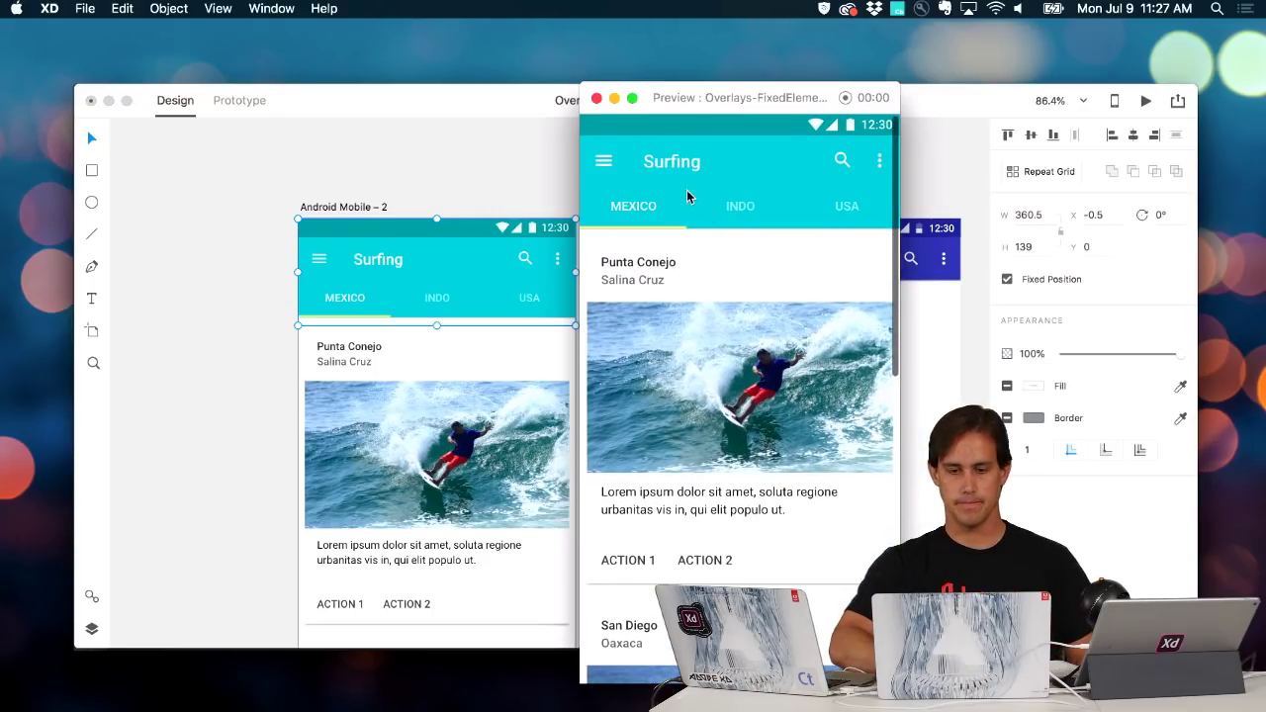
{"action": "left_click", "coordinate": [597, 99]}
Extend the Android Mobile – 1 artboard downward to a height of 937
{"action": "scroll", "coordinate": [613, 243], "scroll_direction": "right", "scroll_amount": 3}
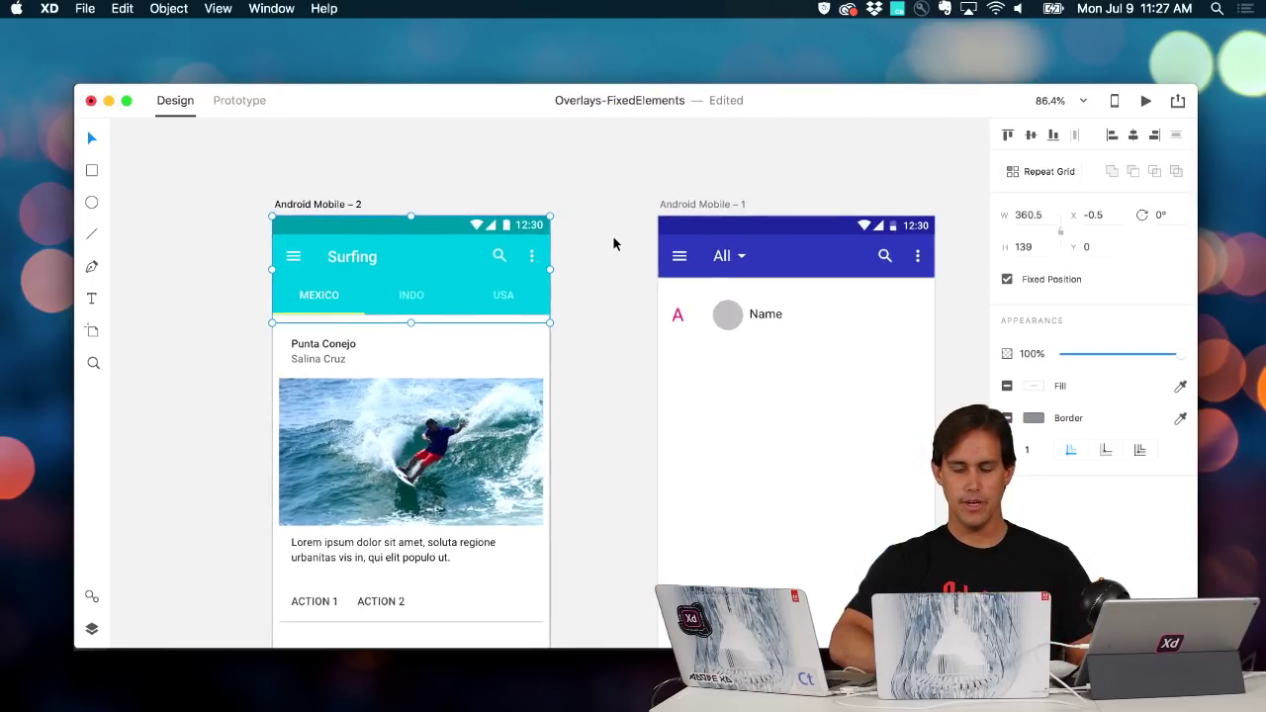
{"action": "scroll", "coordinate": [613, 243], "scroll_direction": "right", "scroll_amount": 2}
{"action": "scroll", "coordinate": [613, 243], "scroll_direction": "down", "scroll_amount": 2}
{"action": "scroll", "coordinate": [614, 244], "scroll_direction": "right", "scroll_amount": 2}
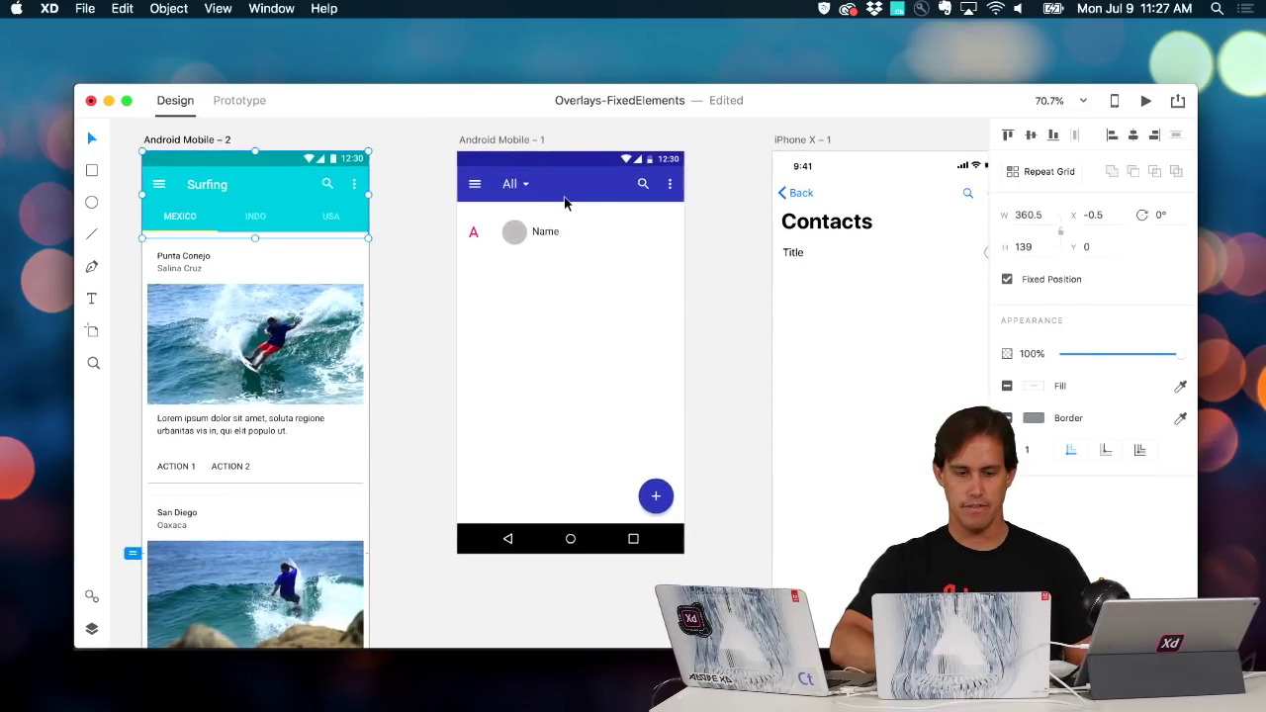
{"action": "left_click", "coordinate": [503, 140]}
{"action": "scroll", "coordinate": [563, 288], "scroll_direction": "down", "scroll_amount": 2}
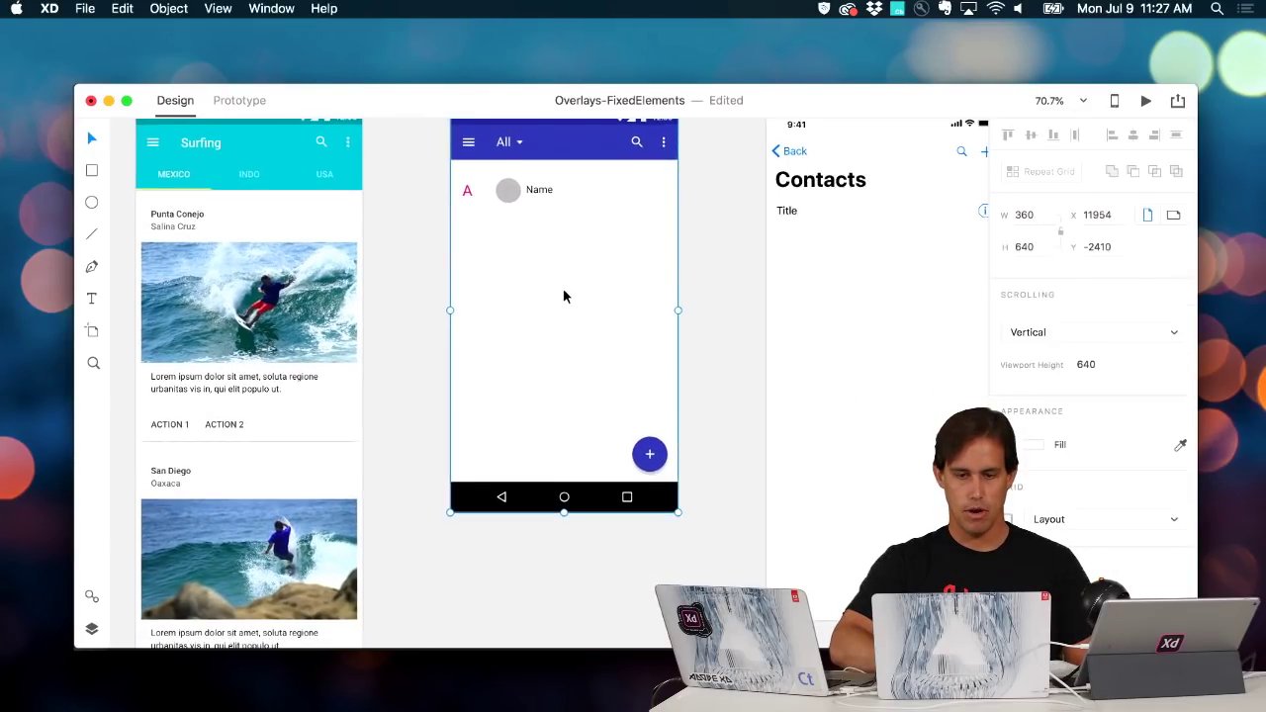
{"action": "scroll", "coordinate": [562, 288], "scroll_direction": "up", "scroll_amount": 3}
{"action": "scroll", "coordinate": [563, 295], "scroll_direction": "left", "scroll_amount": 2}
{"action": "scroll", "coordinate": [563, 294], "scroll_direction": "down", "scroll_amount": 2}
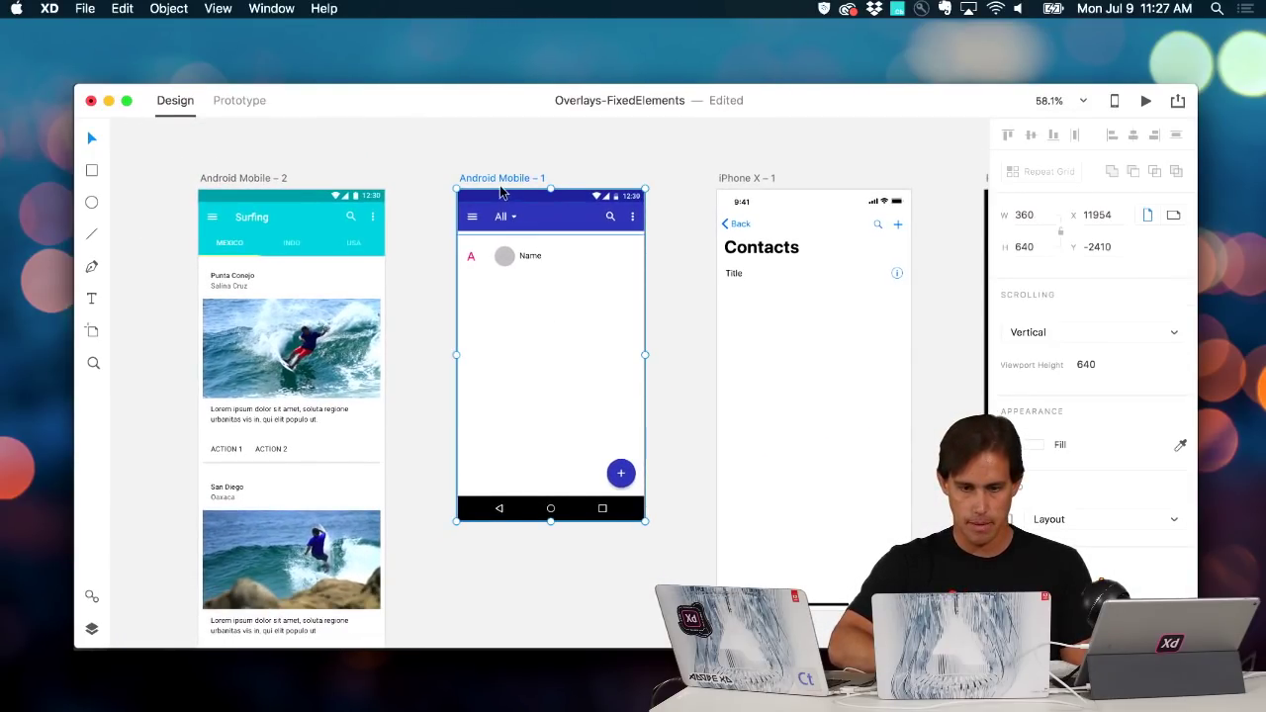
{"action": "left_click_drag", "start_coordinate": [550, 521], "coordinate": [532, 616]}
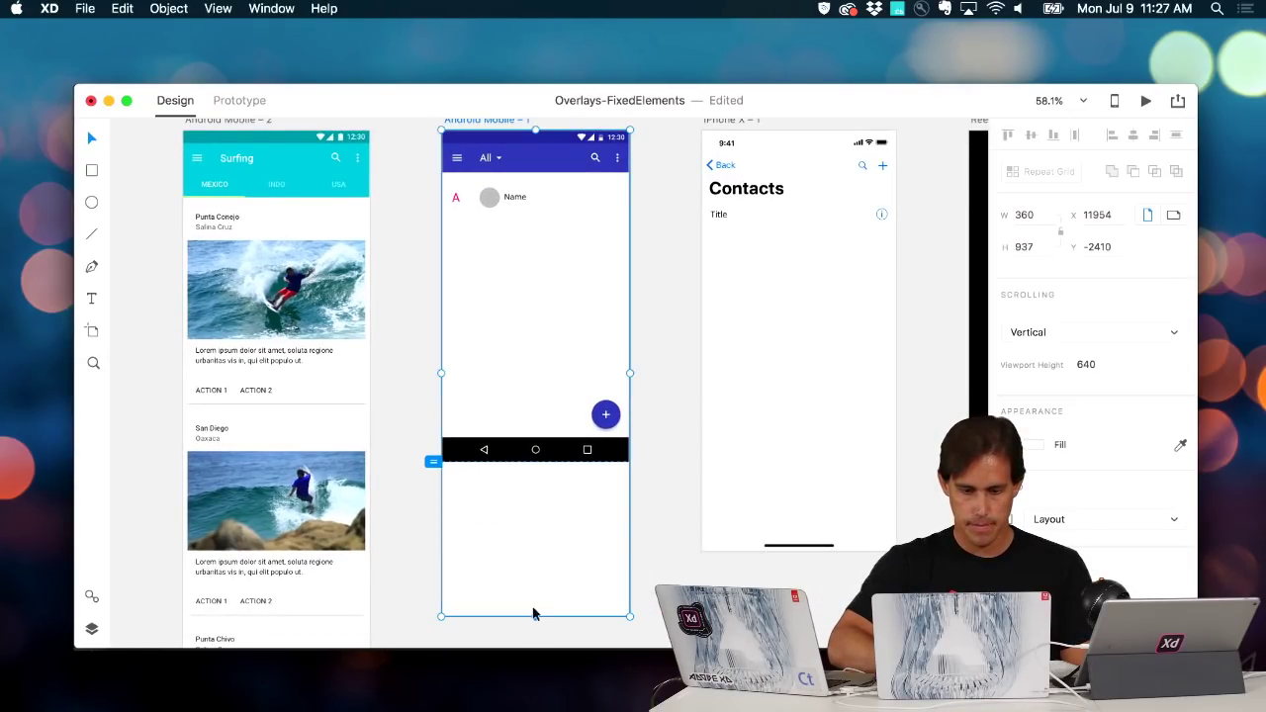
Turn on Fixed Position for the blue header, the black navigation bar and the round plus button on the Android Mobile – 1 artboard
{"action": "left_click", "coordinate": [524, 171]}
{"action": "left_click", "coordinate": [1007, 279]}
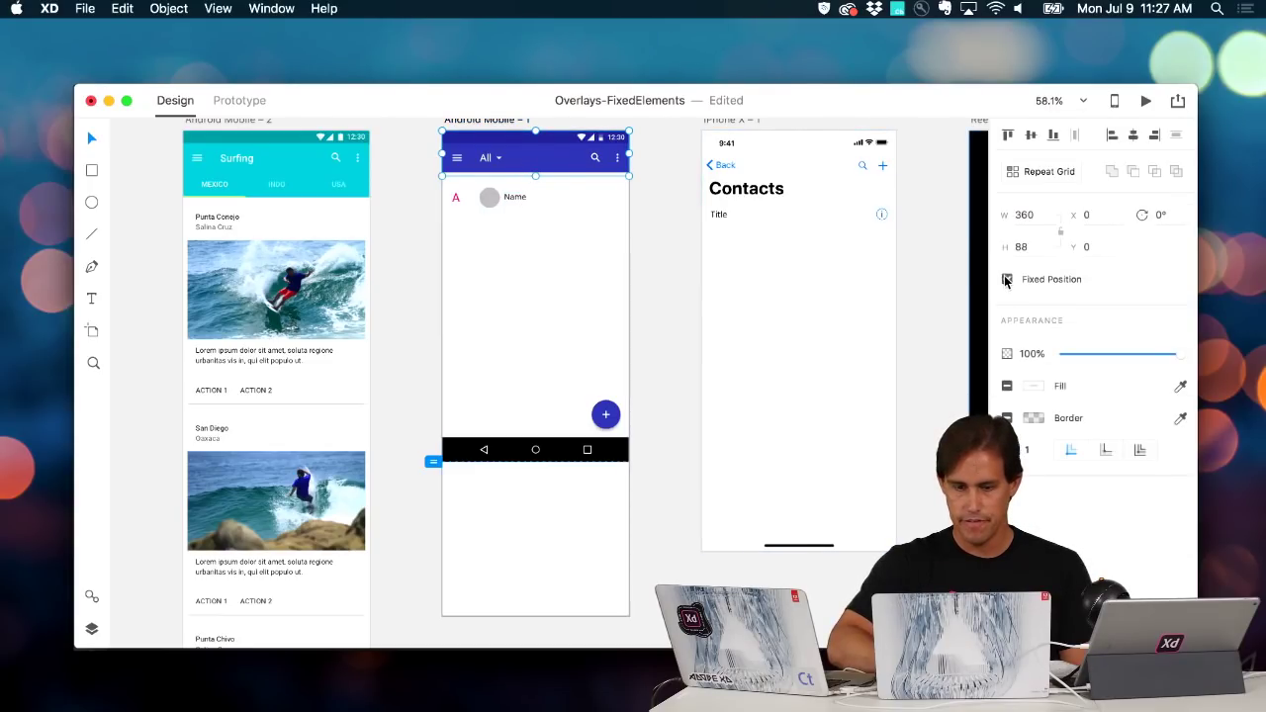
{"action": "left_click", "coordinate": [625, 447]}
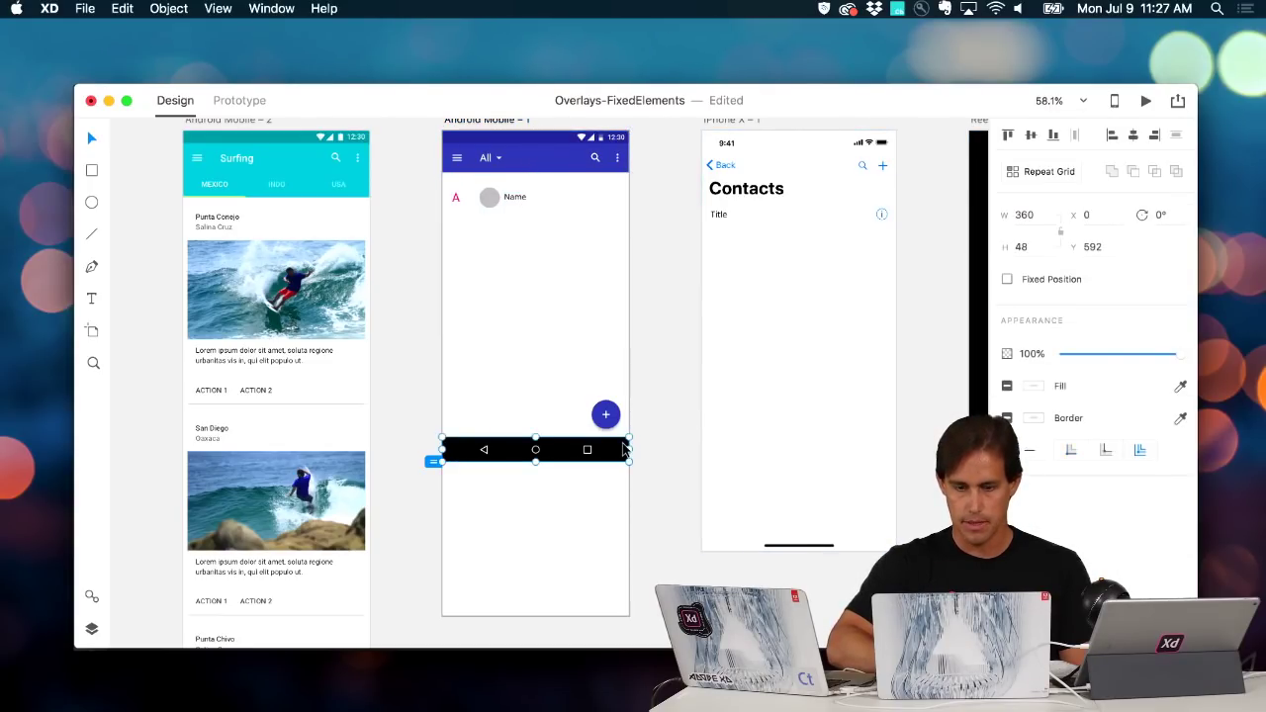
{"action": "left_click", "coordinate": [1007, 279]}
{"action": "left_click", "coordinate": [605, 416]}
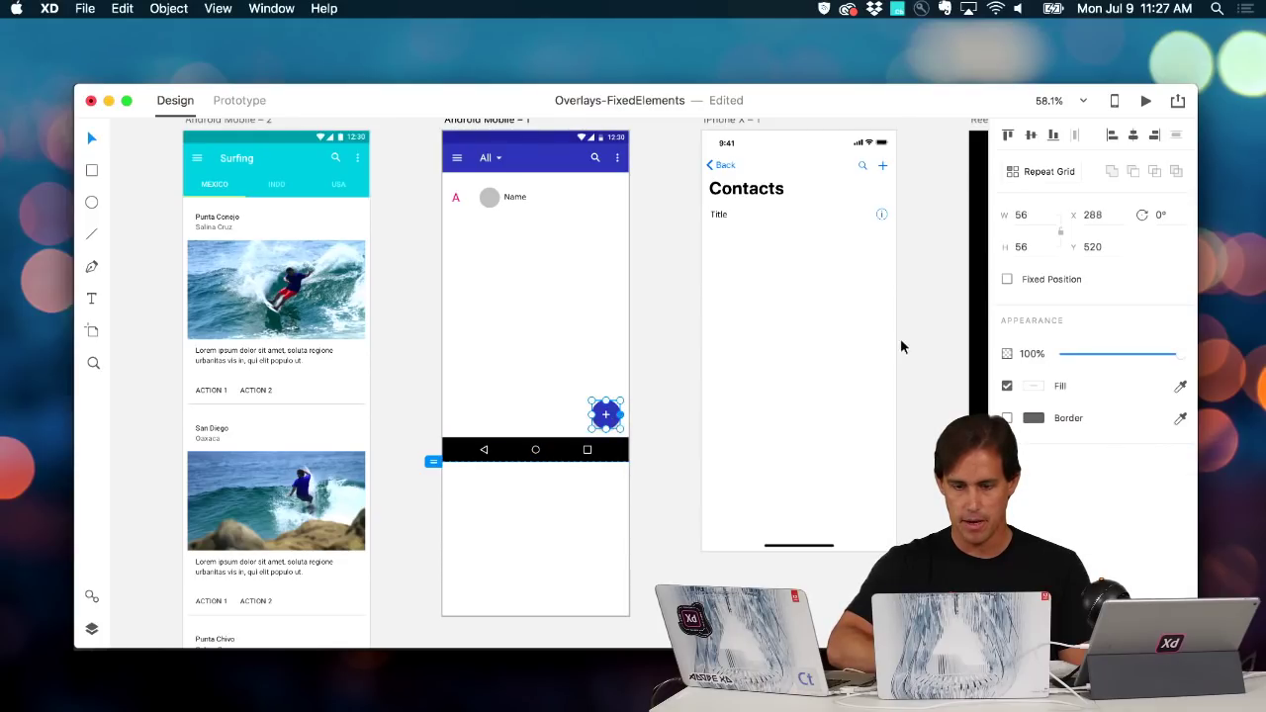
{"action": "left_click", "coordinate": [1006, 279]}
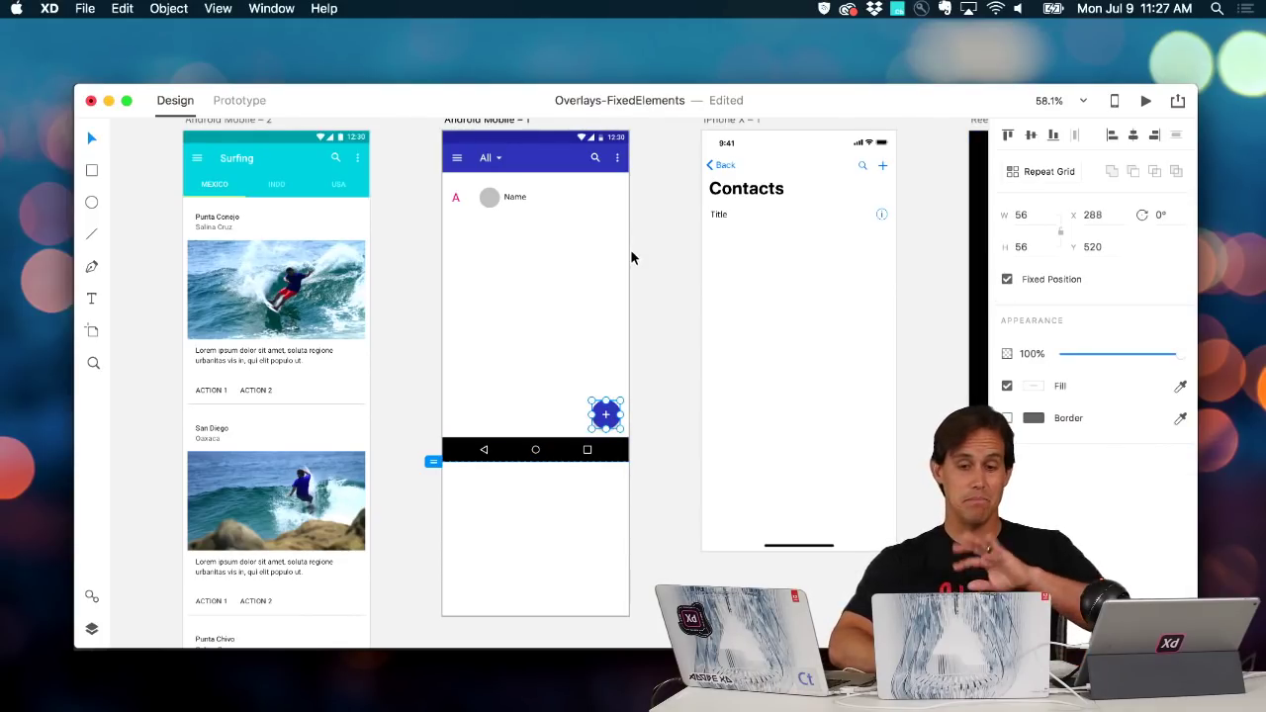
Turn the avatar and Name row into a twelve-row repeat grid down the Android Mobile – 1 artboard and tighten its row spacing
{"action": "left_click_drag", "start_coordinate": [642, 247], "coordinate": [515, 614]}
{"action": "key", "text": "super+r"}
{"action": "mouse_move", "coordinate": [507, 590]}
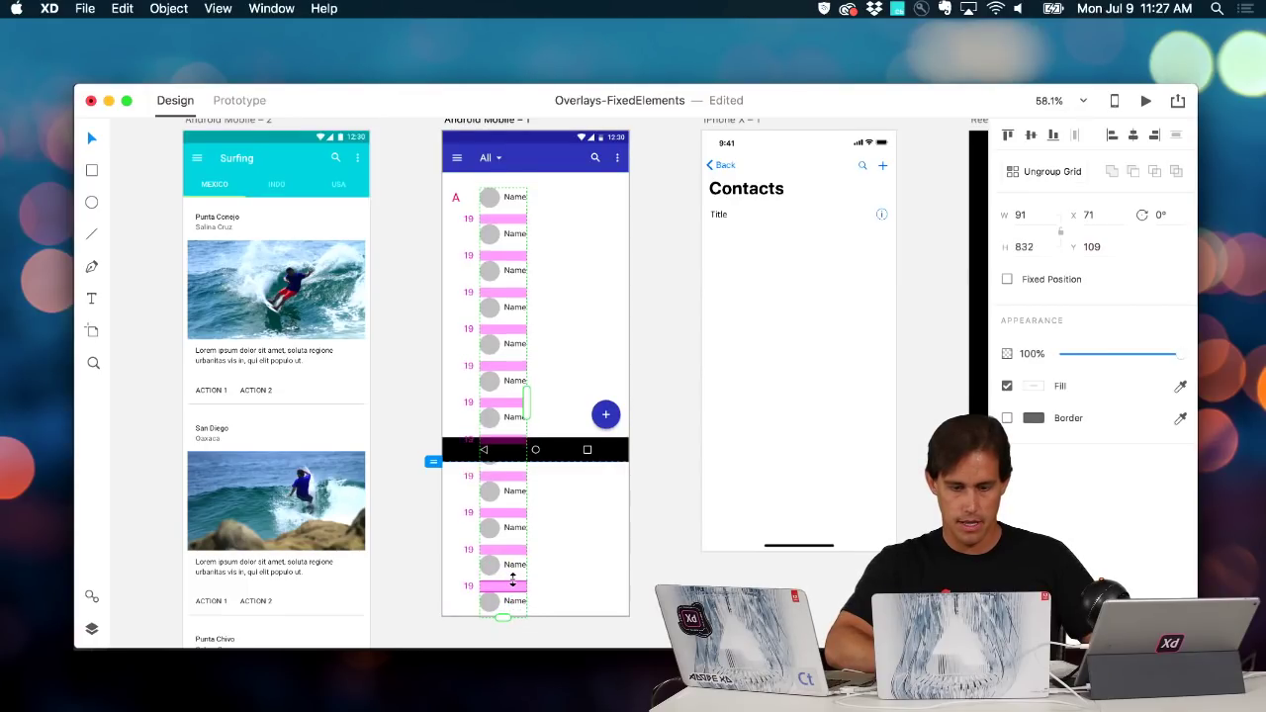
{"action": "double_click", "coordinate": [514, 590]}
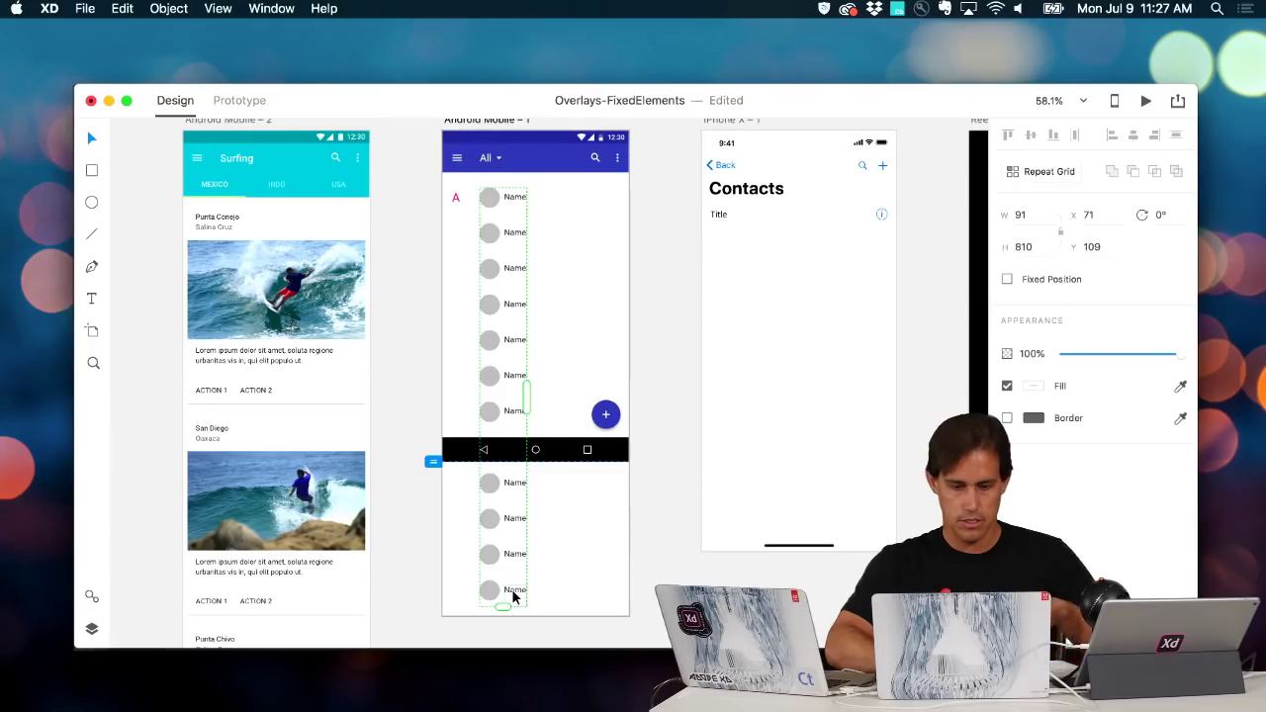
Change the text of the lowest row in the contact grid to "Last Name"
{"action": "left_click", "coordinate": [514, 590]}
{"action": "double_click", "coordinate": [513, 591]}
{"action": "type", "text": "Last"}
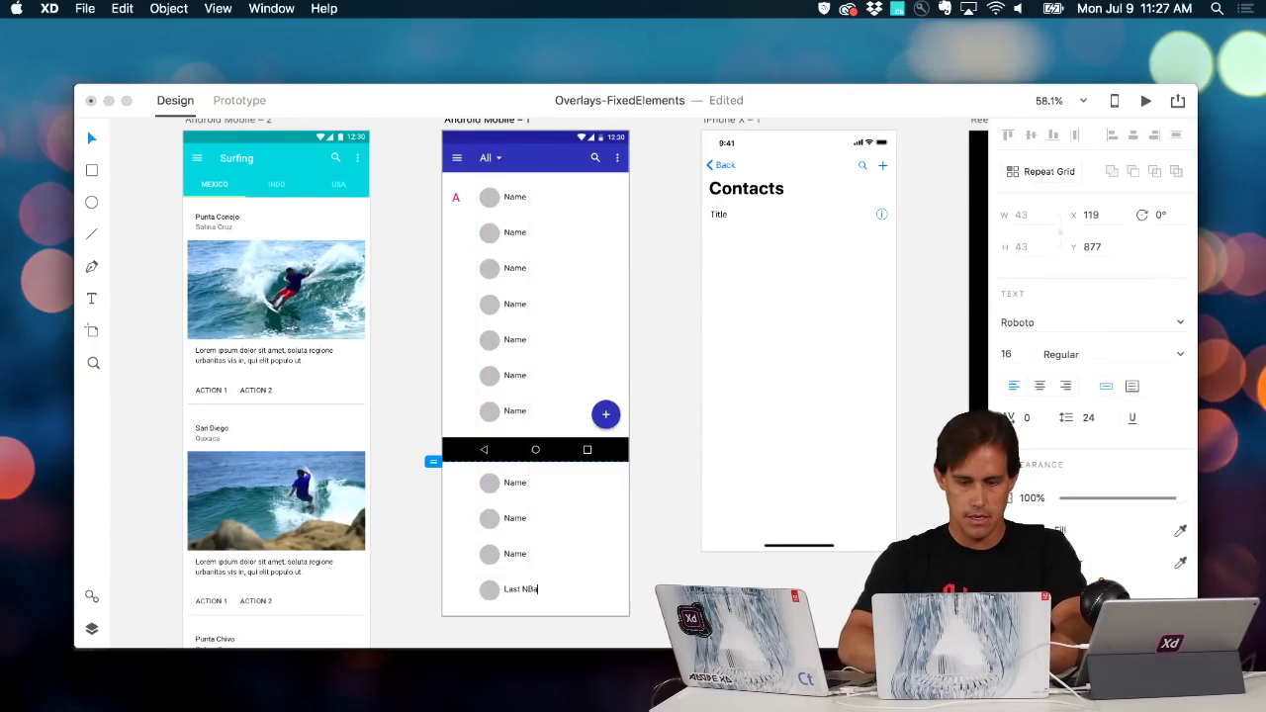
{"action": "type", "text": " NBa"}
{"action": "key", "text": "BackSpace"}
{"action": "key", "text": "BackSpace"}
{"action": "type", "text": "ame"}
{"action": "key", "text": "Escape"}
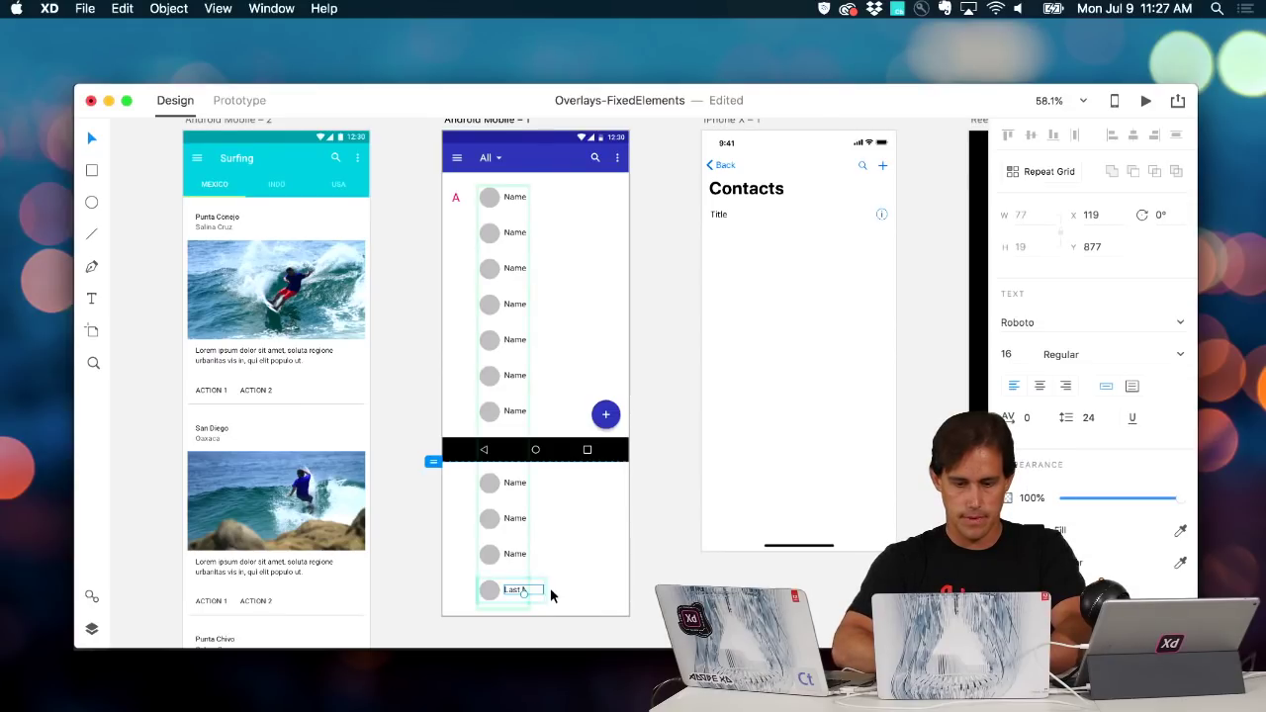
Reduce the spacing between the rows of the contact grid to 14
{"action": "left_click", "coordinate": [519, 577]}
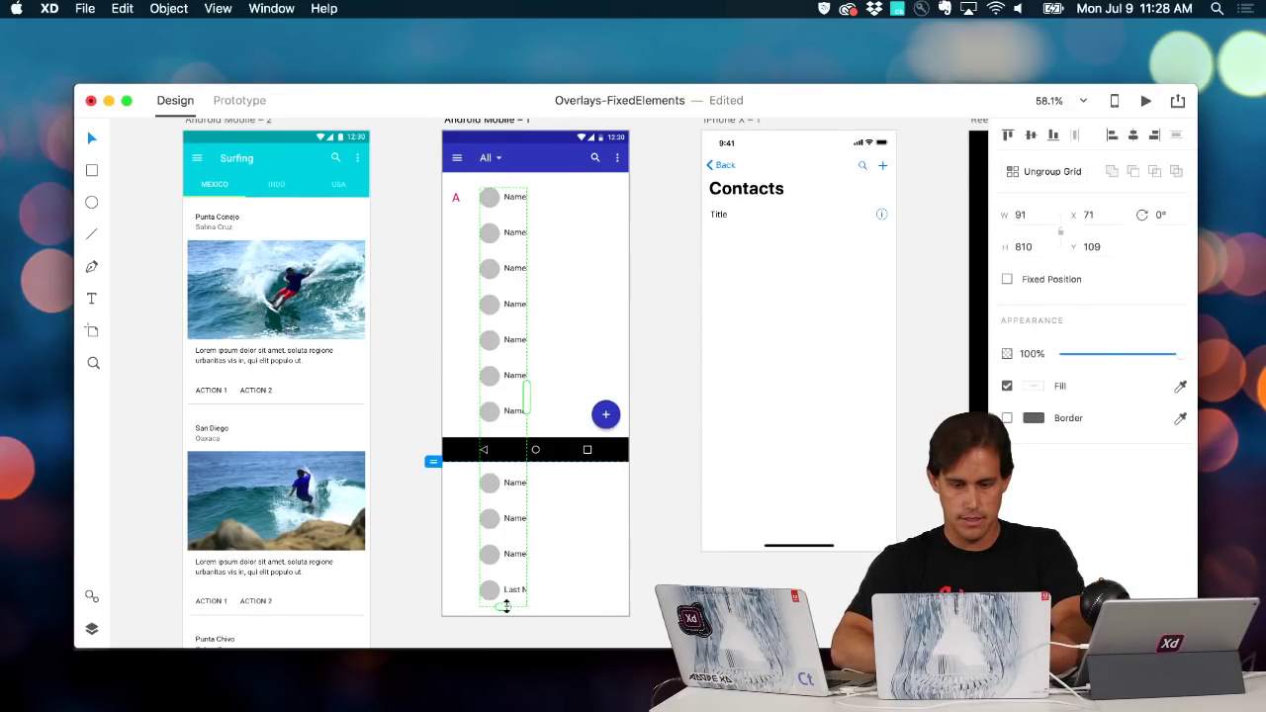
{"action": "left_click_drag", "start_coordinate": [505, 601], "coordinate": [507, 556]}
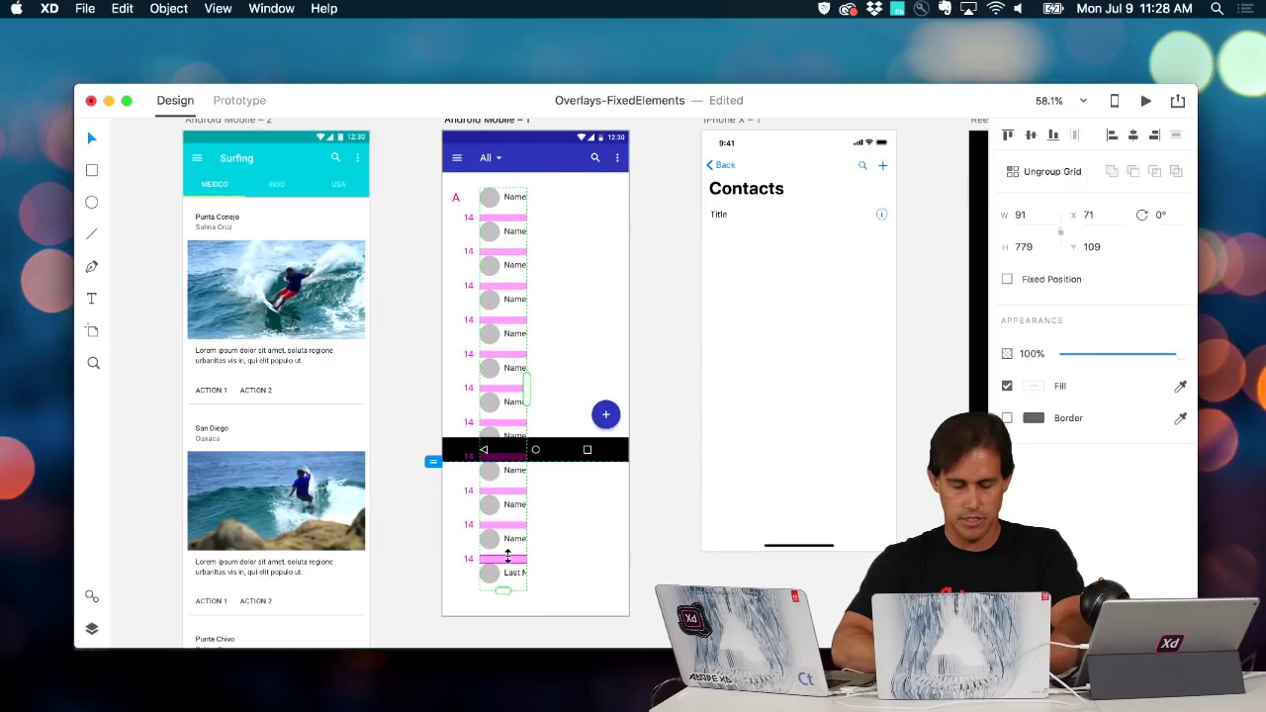
{"action": "left_click", "coordinate": [555, 217]}
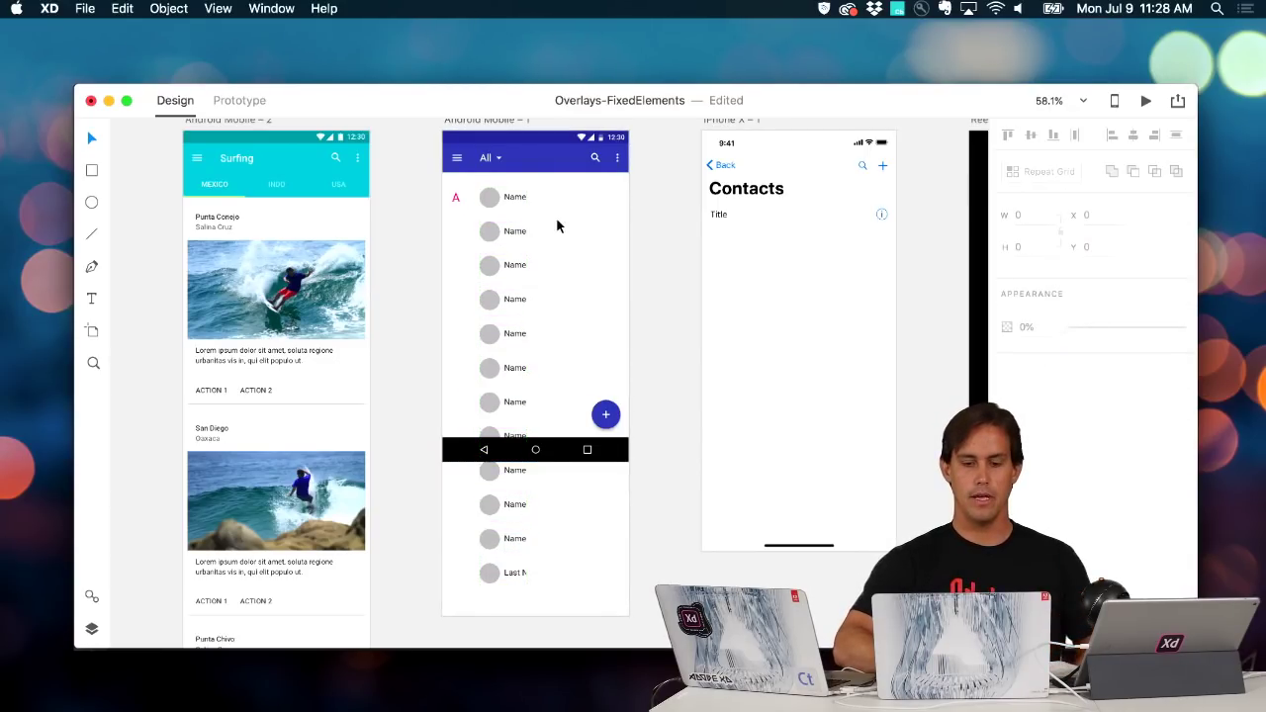
Preview the Android Mobile – 1 artboard, scroll its contact list to check the fixed header, plus button and navigation bar, and close the preview
{"action": "left_click", "coordinate": [494, 119]}
{"action": "left_click", "coordinate": [1145, 100]}
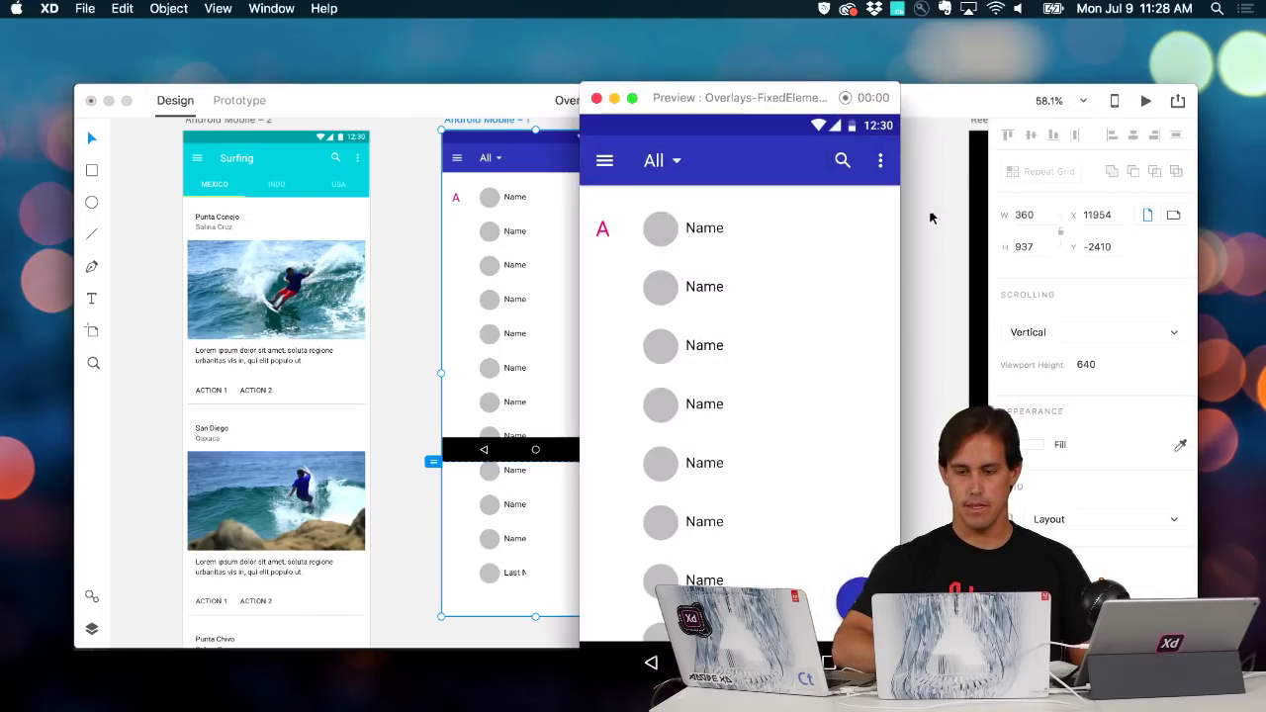
{"action": "left_click_drag", "start_coordinate": [680, 101], "coordinate": [637, 52]}
{"action": "scroll", "coordinate": [756, 310], "scroll_direction": "down", "scroll_amount": 3}
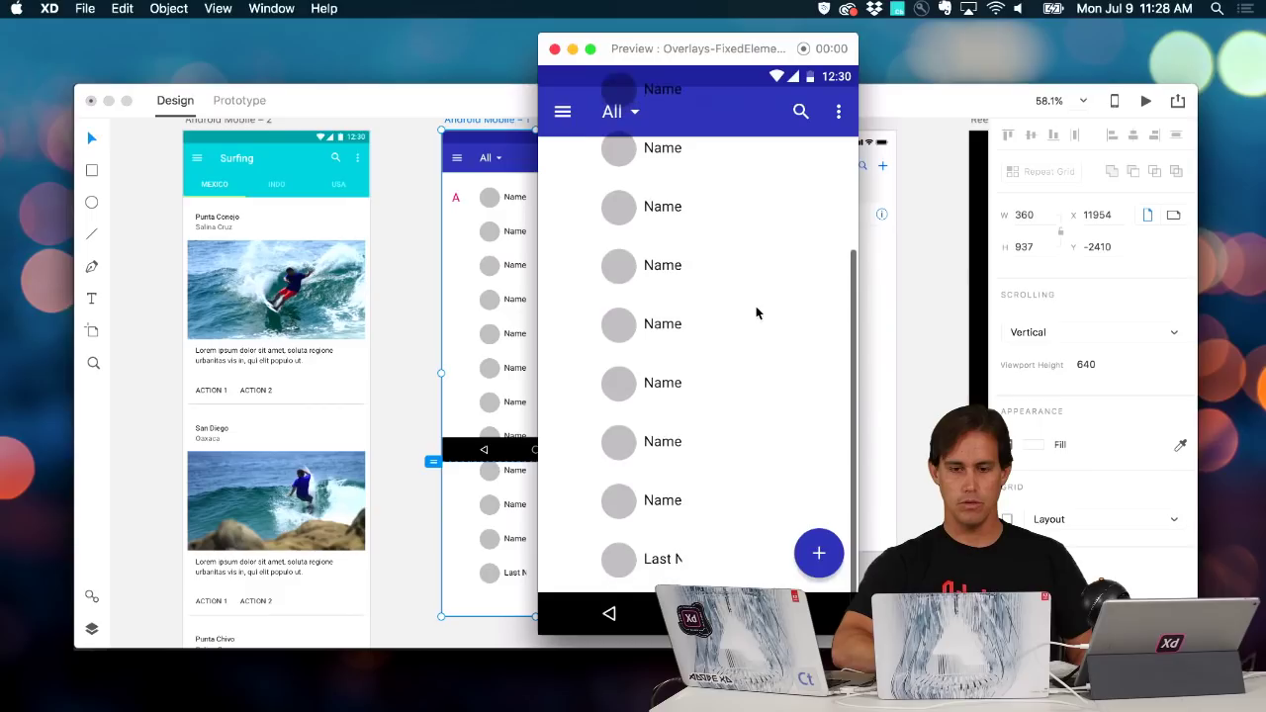
{"action": "scroll", "coordinate": [756, 313], "scroll_direction": "up", "scroll_amount": 5}
{"action": "scroll", "coordinate": [756, 312], "scroll_direction": "down", "scroll_amount": 1}
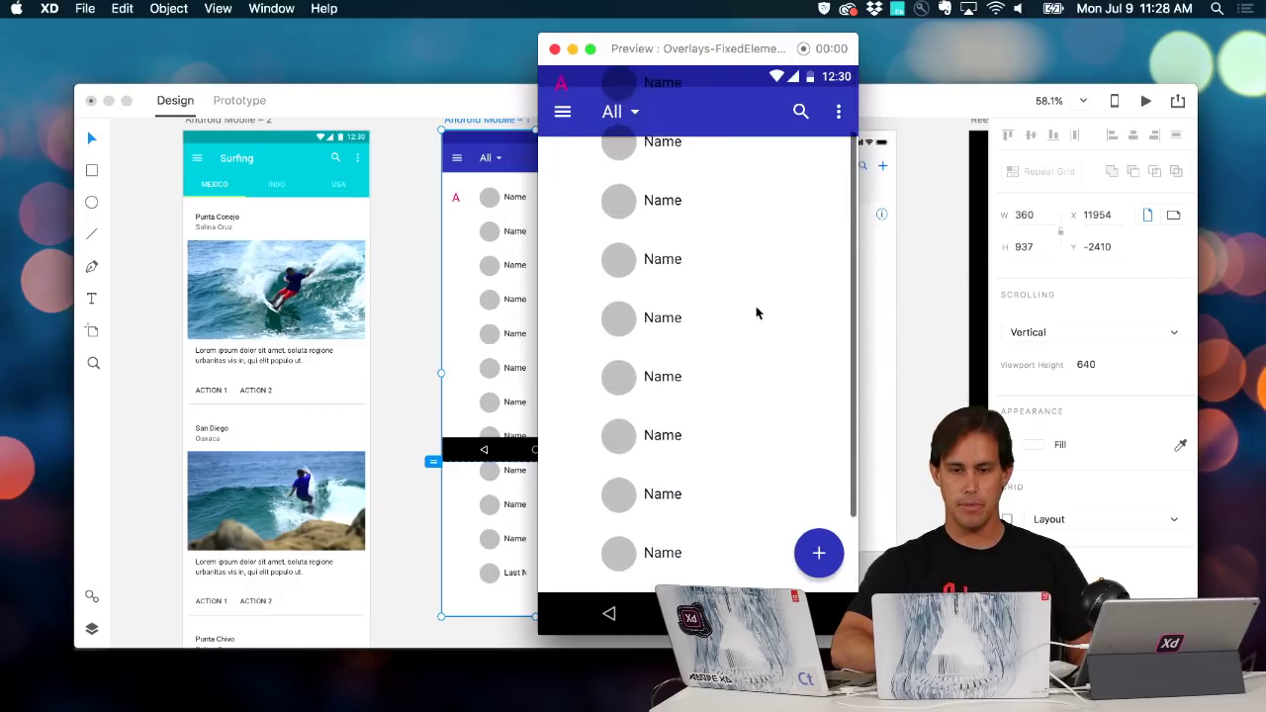
{"action": "scroll", "coordinate": [756, 313], "scroll_direction": "up", "scroll_amount": 1}
{"action": "scroll", "coordinate": [755, 312], "scroll_direction": "down", "scroll_amount": 1}
{"action": "scroll", "coordinate": [756, 313], "scroll_direction": "up", "scroll_amount": 1}
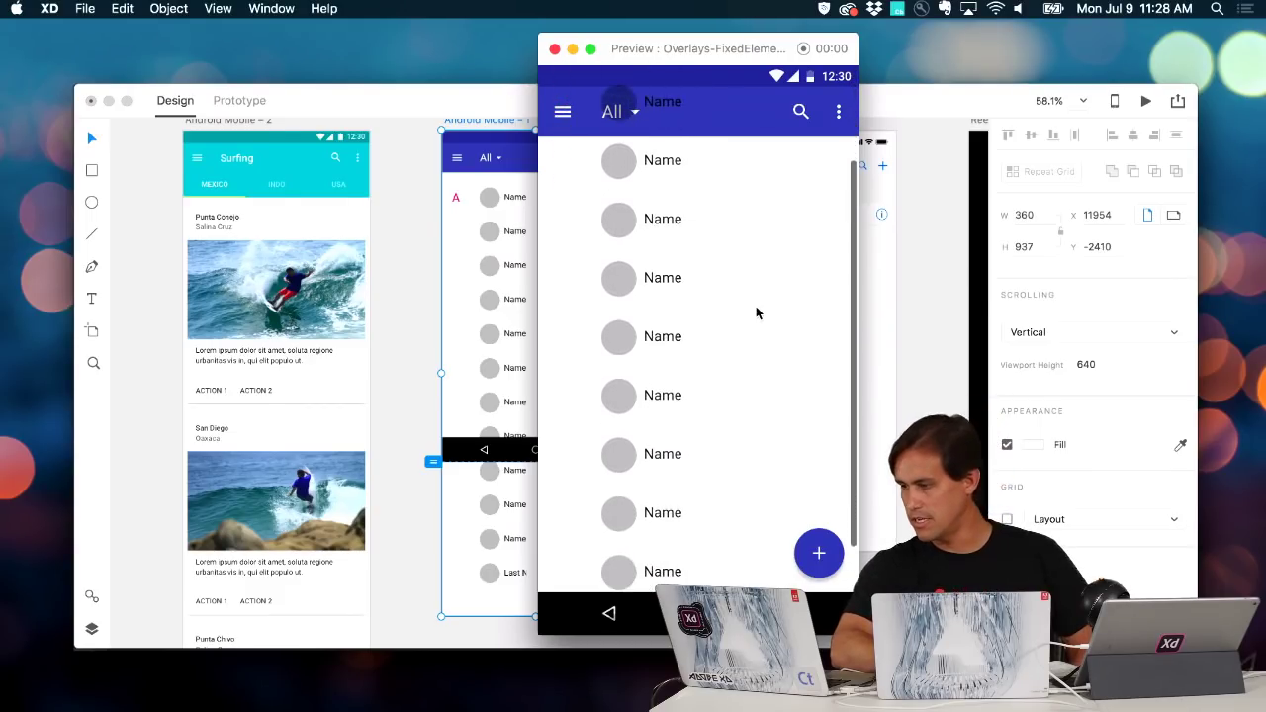
{"action": "scroll", "coordinate": [756, 313], "scroll_direction": "down", "scroll_amount": 2}
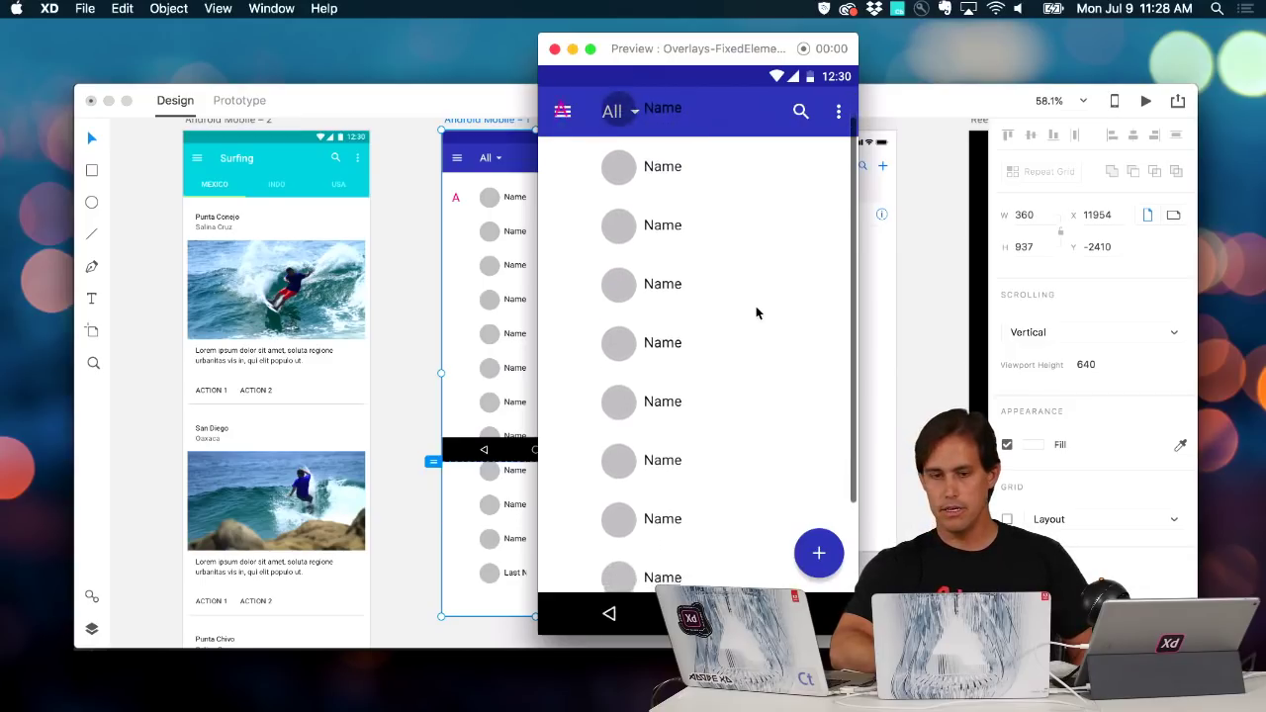
{"action": "scroll", "coordinate": [756, 313], "scroll_direction": "up", "scroll_amount": 3}
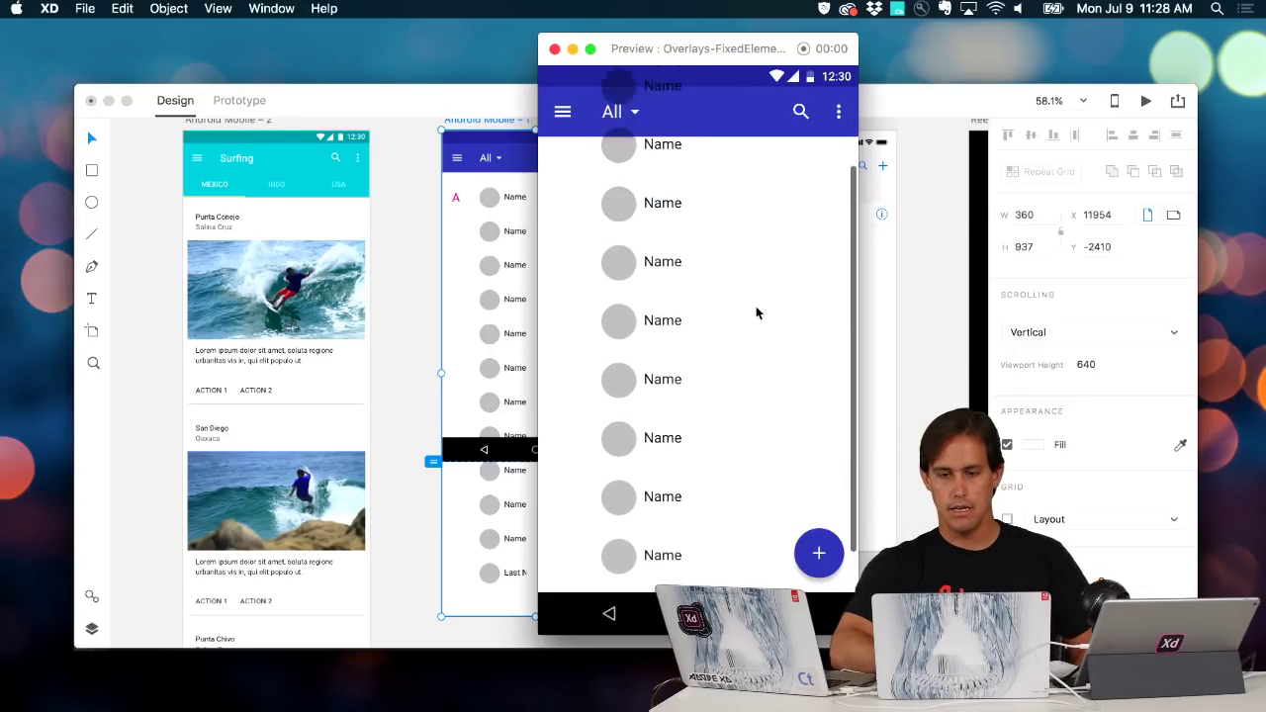
{"action": "scroll", "coordinate": [756, 313], "scroll_direction": "up", "scroll_amount": 1}
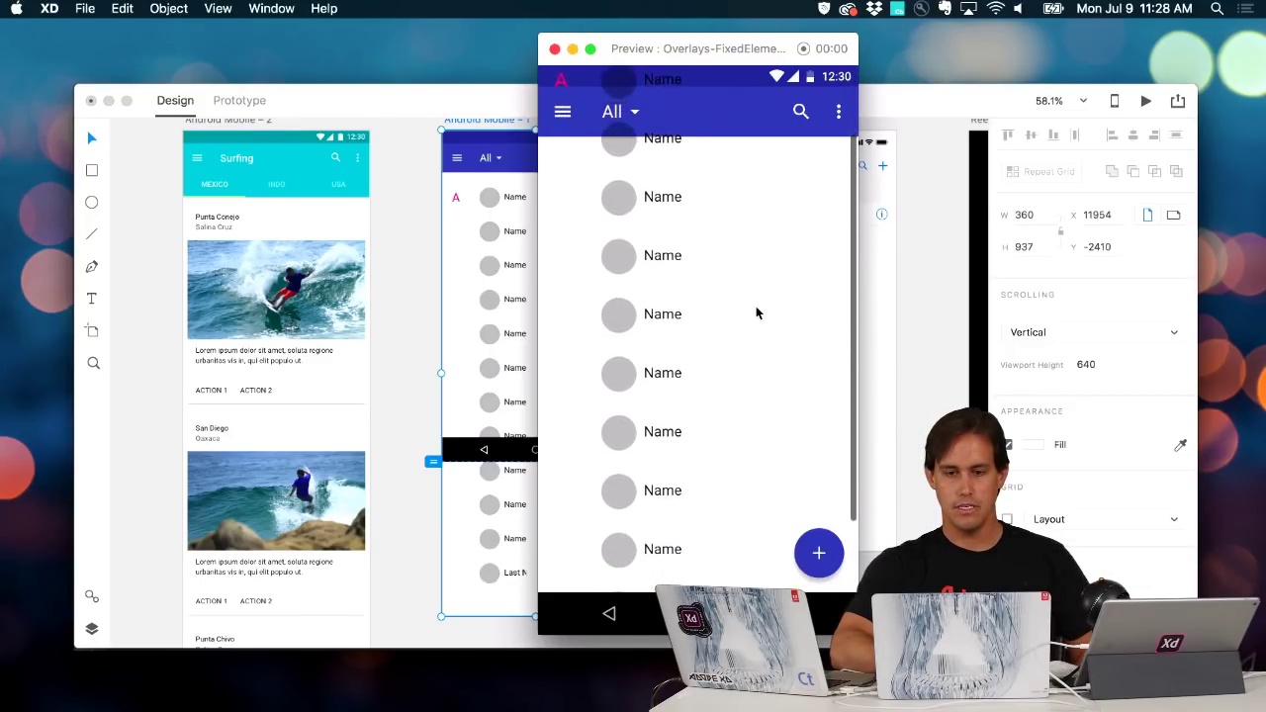
{"action": "scroll", "coordinate": [756, 312], "scroll_direction": "down", "scroll_amount": 2}
{"action": "scroll", "coordinate": [756, 312], "scroll_direction": "up", "scroll_amount": 1}
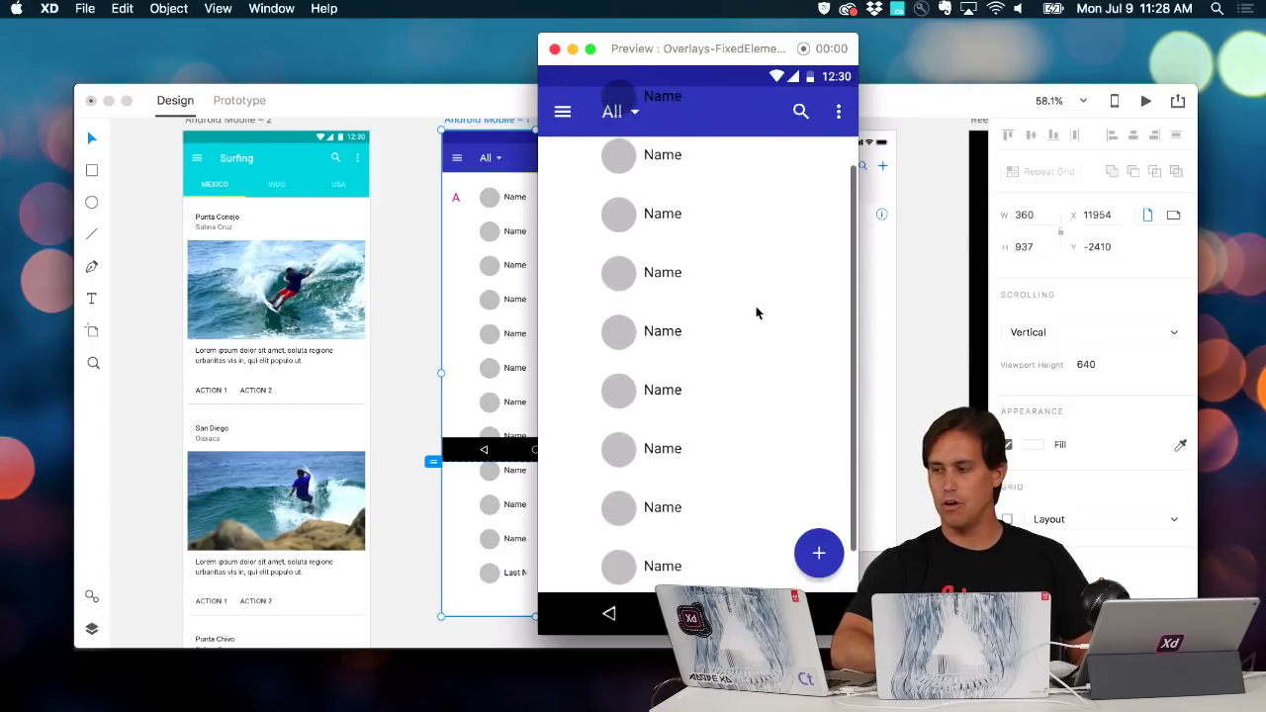
{"action": "scroll", "coordinate": [756, 312], "scroll_direction": "down", "scroll_amount": 1}
{"action": "scroll", "coordinate": [755, 312], "scroll_direction": "up", "scroll_amount": 1}
{"action": "scroll", "coordinate": [756, 313], "scroll_direction": "down", "scroll_amount": 1}
{"action": "scroll", "coordinate": [756, 313], "scroll_direction": "down", "scroll_amount": 2}
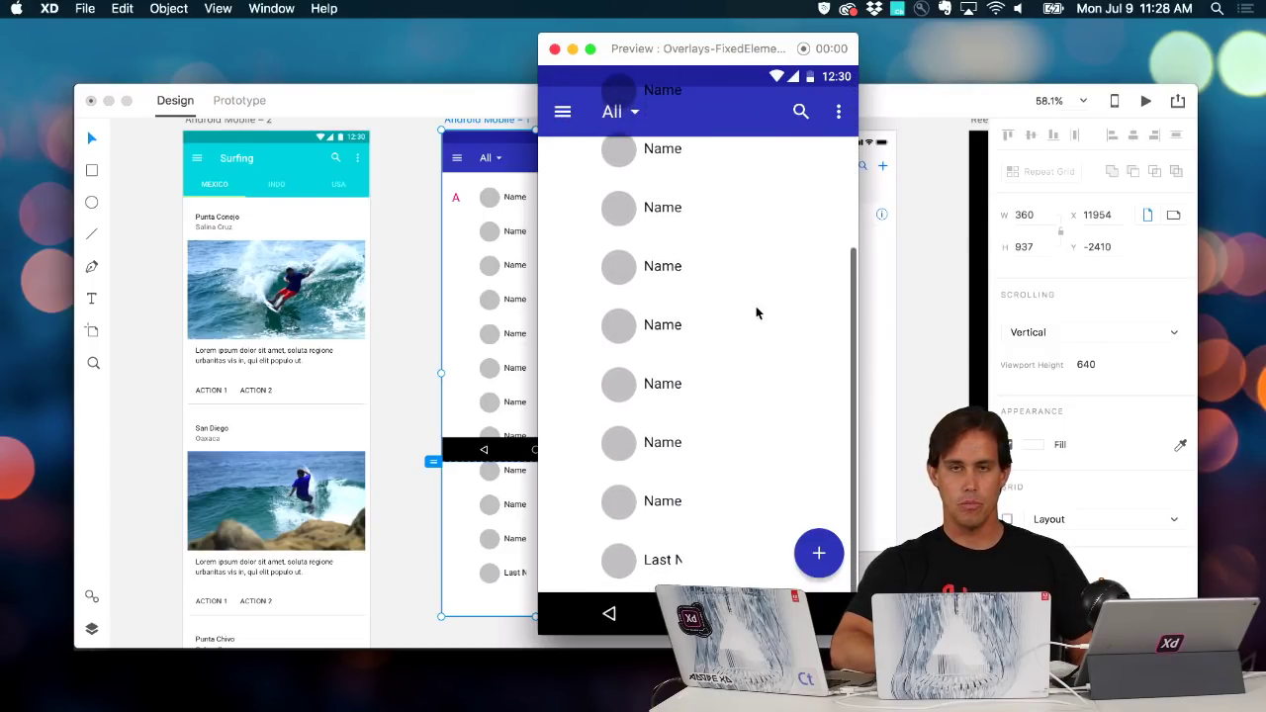
{"action": "scroll", "coordinate": [756, 312], "scroll_direction": "up", "scroll_amount": 3}
{"action": "scroll", "coordinate": [756, 313], "scroll_direction": "down", "scroll_amount": 2}
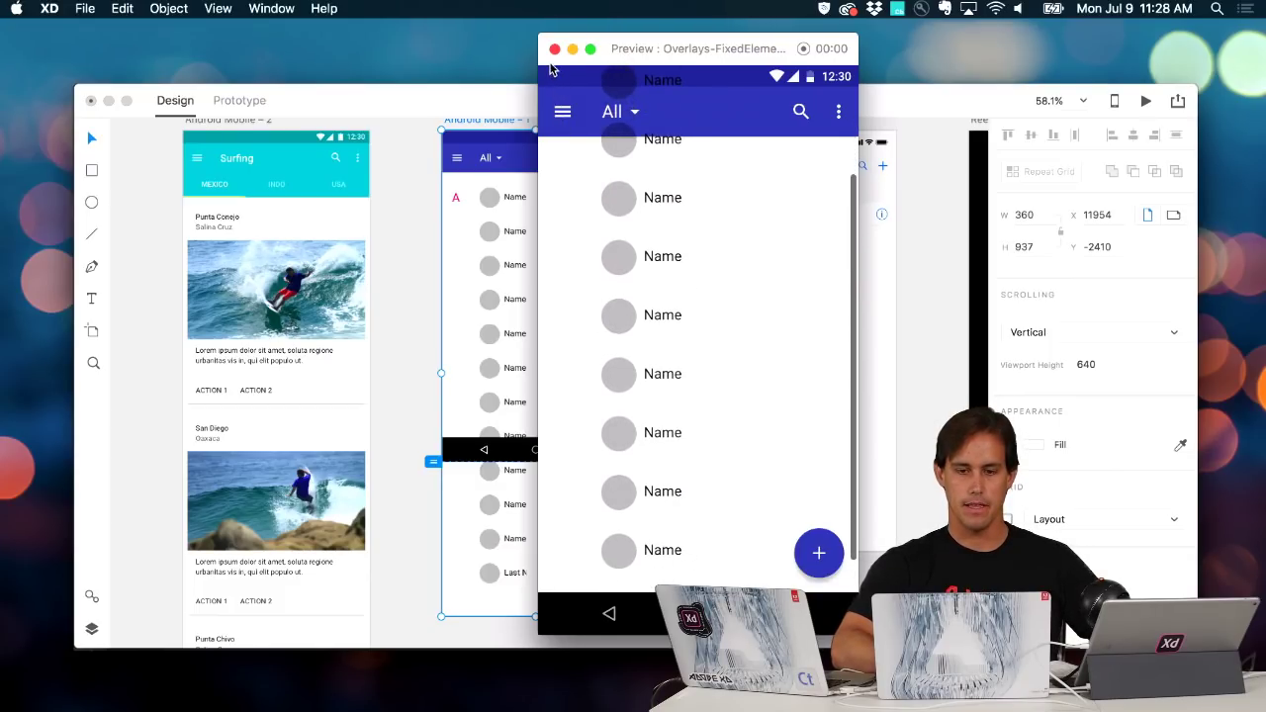
{"action": "scroll", "coordinate": [645, 263], "scroll_direction": "up", "scroll_amount": 2}
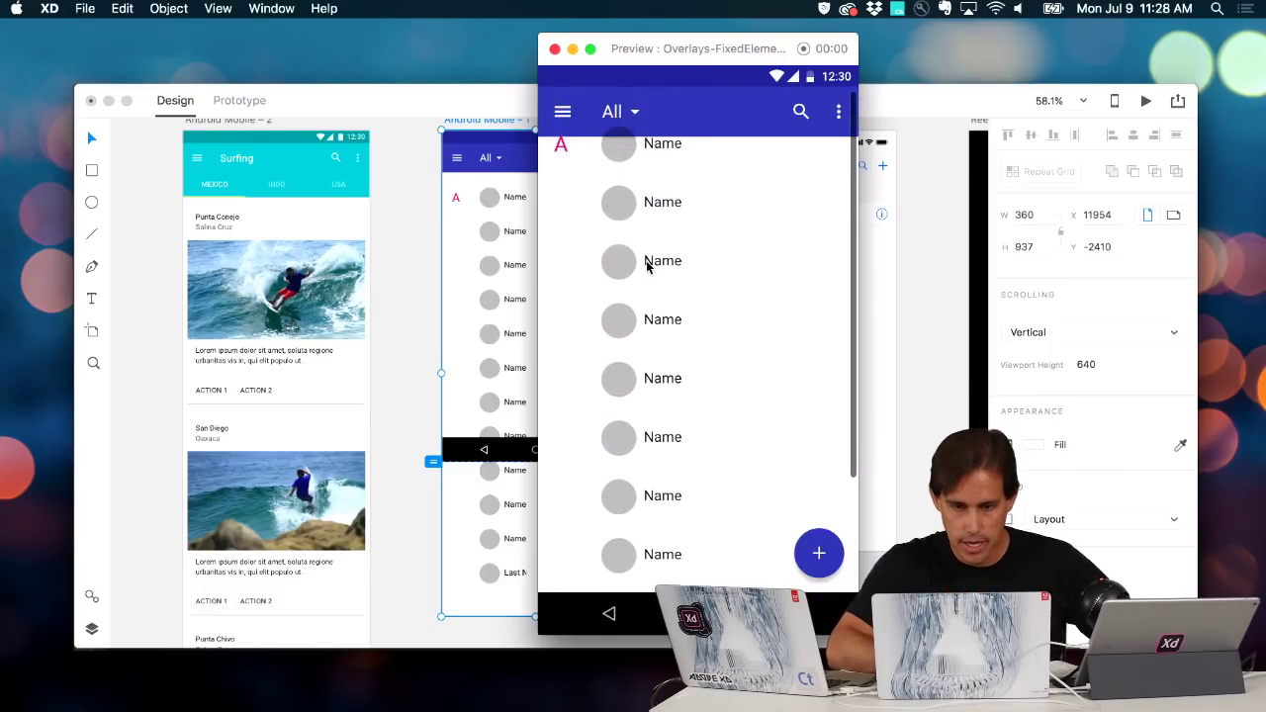
{"action": "scroll", "coordinate": [646, 265], "scroll_direction": "down", "scroll_amount": 1}
{"action": "scroll", "coordinate": [647, 265], "scroll_direction": "up", "scroll_amount": 1}
{"action": "scroll", "coordinate": [646, 265], "scroll_direction": "down", "scroll_amount": 2}
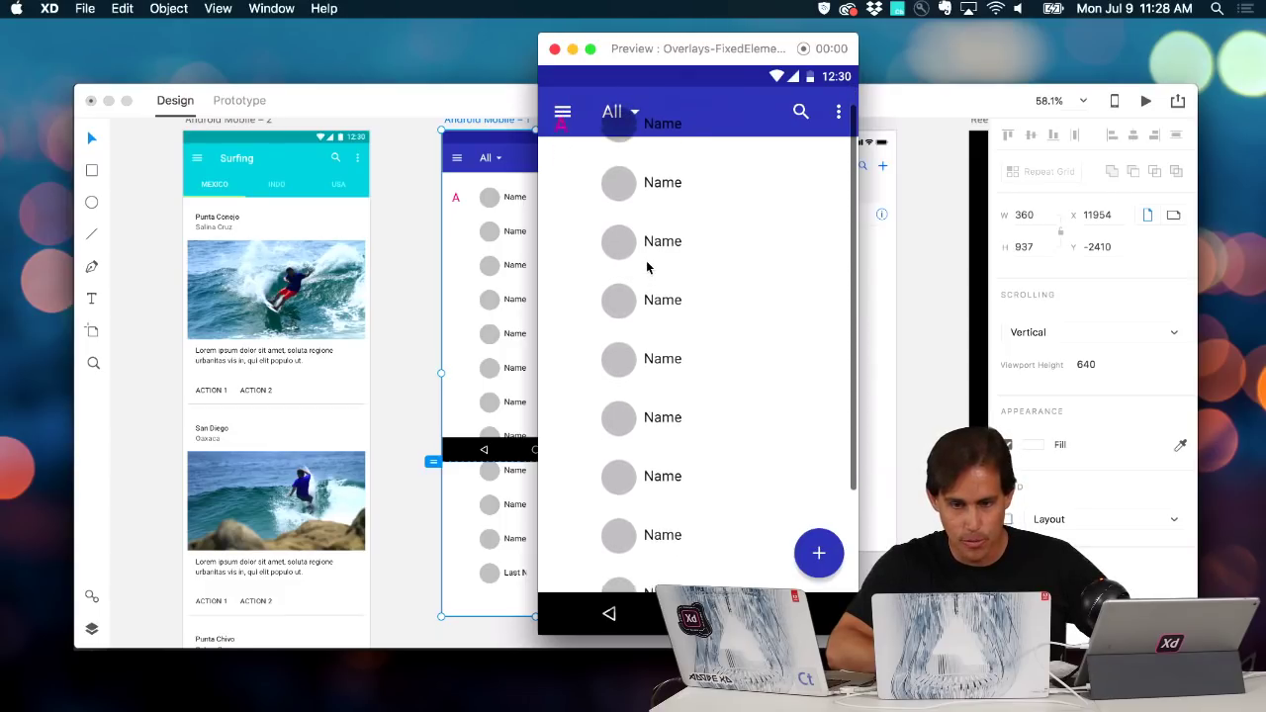
{"action": "scroll", "coordinate": [647, 265], "scroll_direction": "up", "scroll_amount": 1}
{"action": "left_click", "coordinate": [554, 50]}
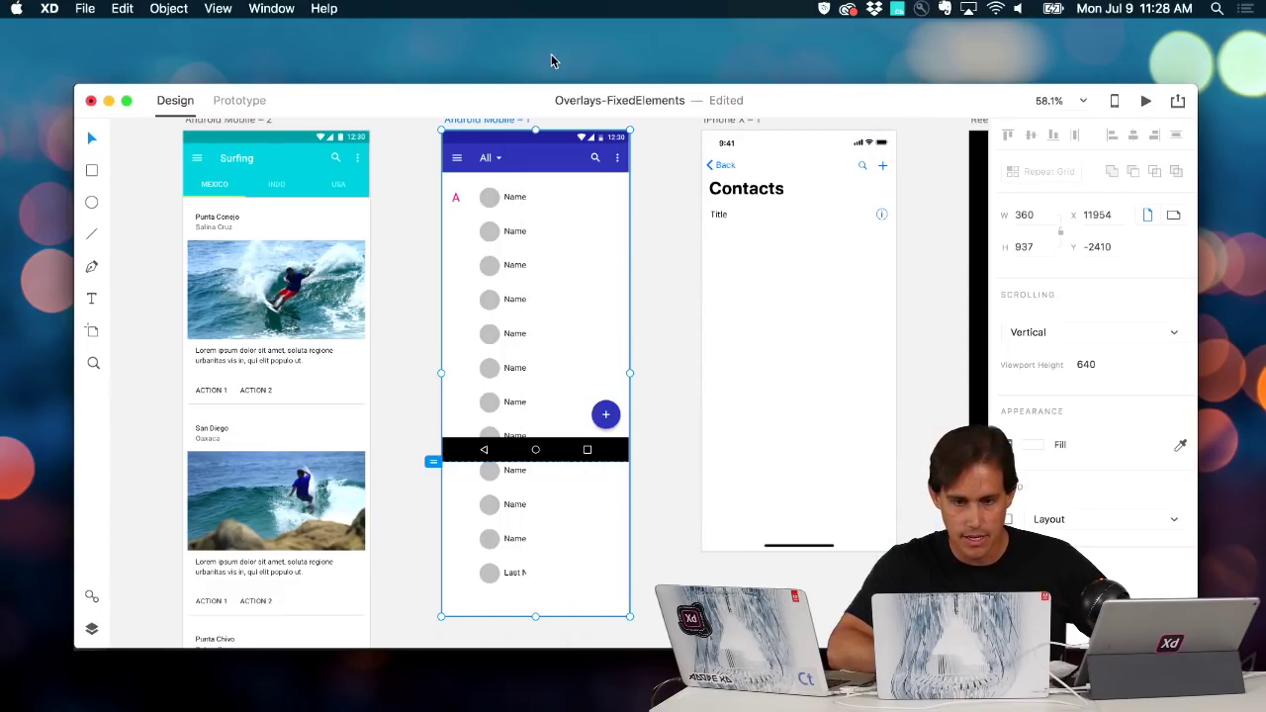
Send the pink letter A beside the first contact behind all other elements on the Android Mobile – 1 artboard
{"action": "left_click", "coordinate": [458, 198]}
{"action": "right_click", "coordinate": [458, 202]}
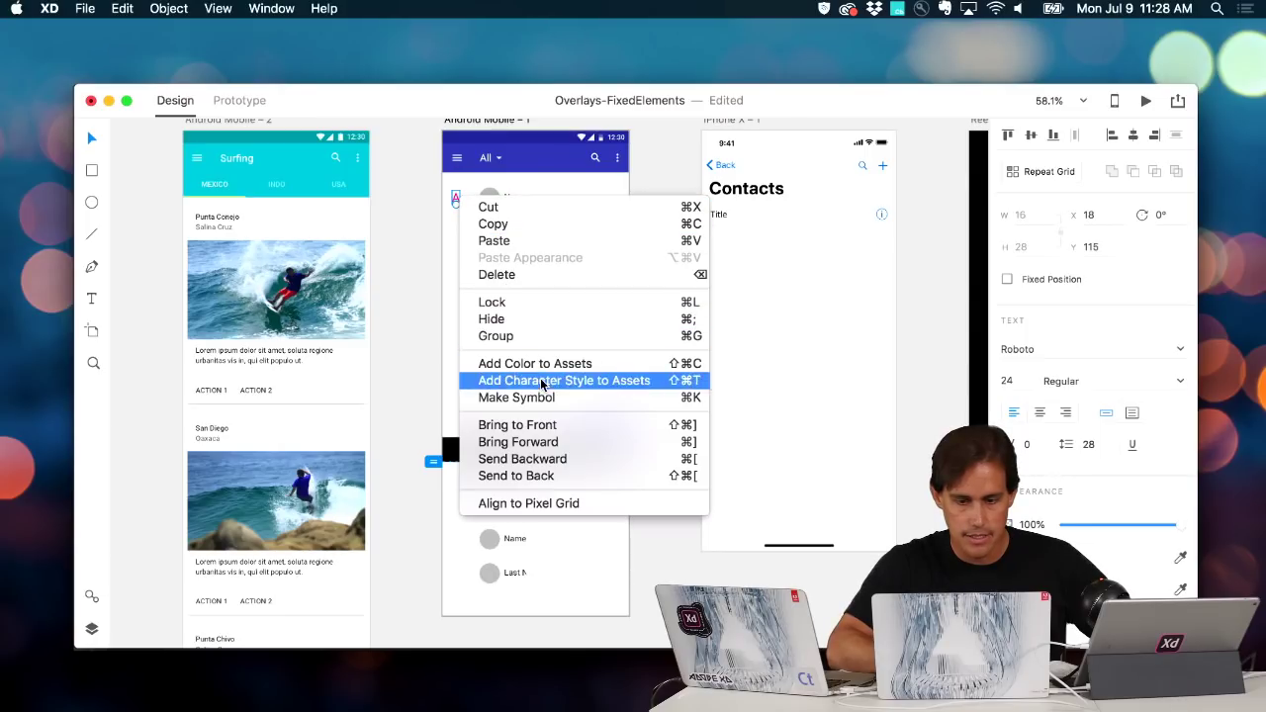
{"action": "left_click", "coordinate": [549, 475]}
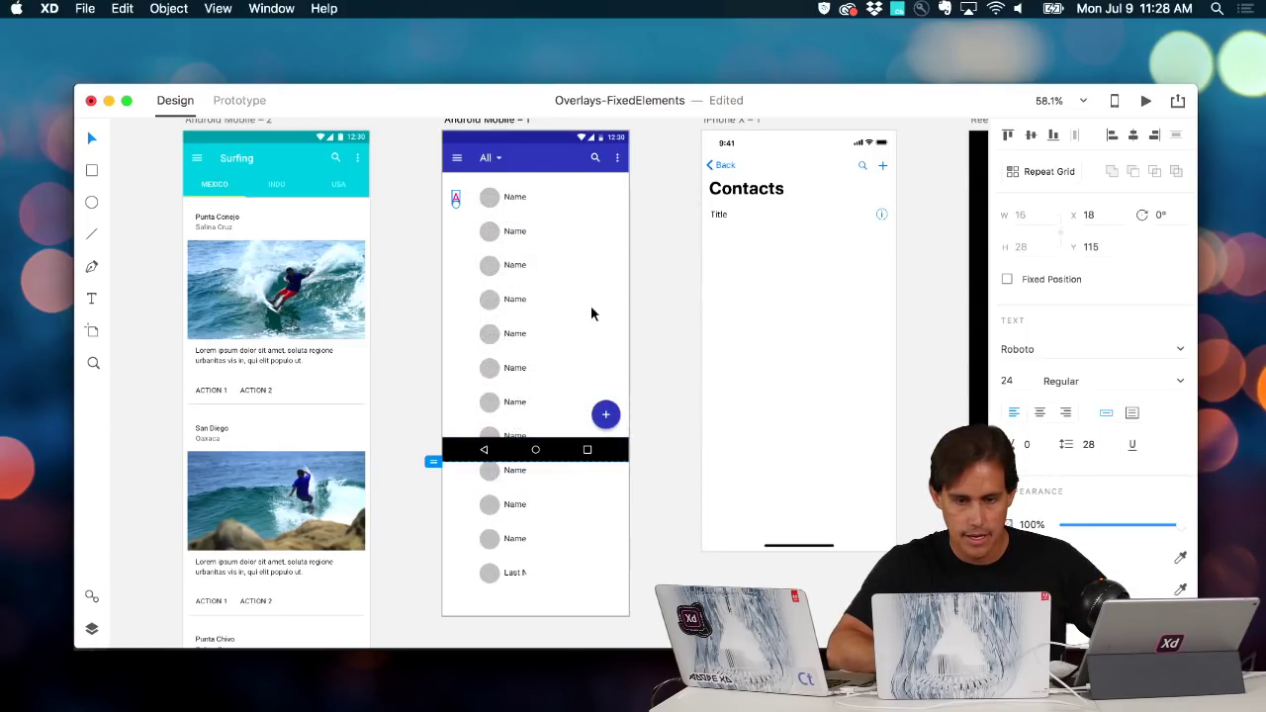
Preview the Android Mobile – 1 artboard again, check how the letter A scrolls relative to the fixed header, and close the preview
{"action": "key", "text": "super+Return"}
{"action": "scroll", "coordinate": [678, 329], "scroll_direction": "down", "scroll_amount": 2}
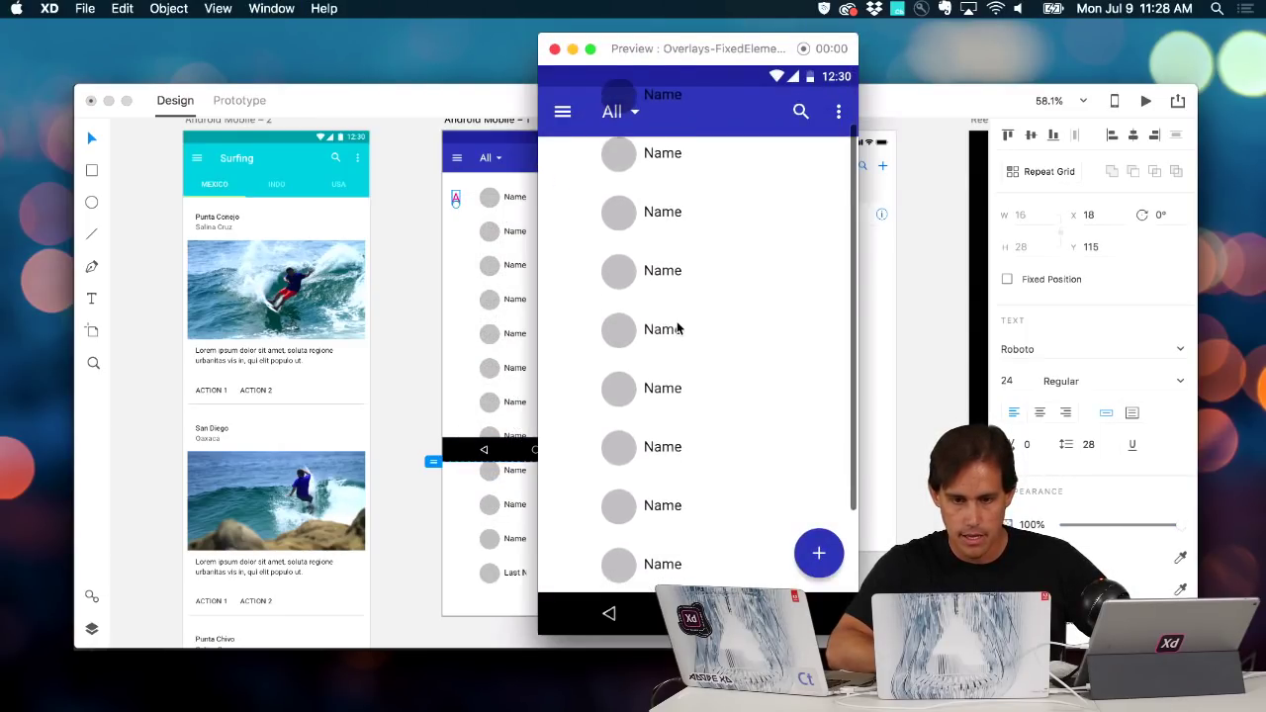
{"action": "scroll", "coordinate": [678, 328], "scroll_direction": "up", "scroll_amount": 2}
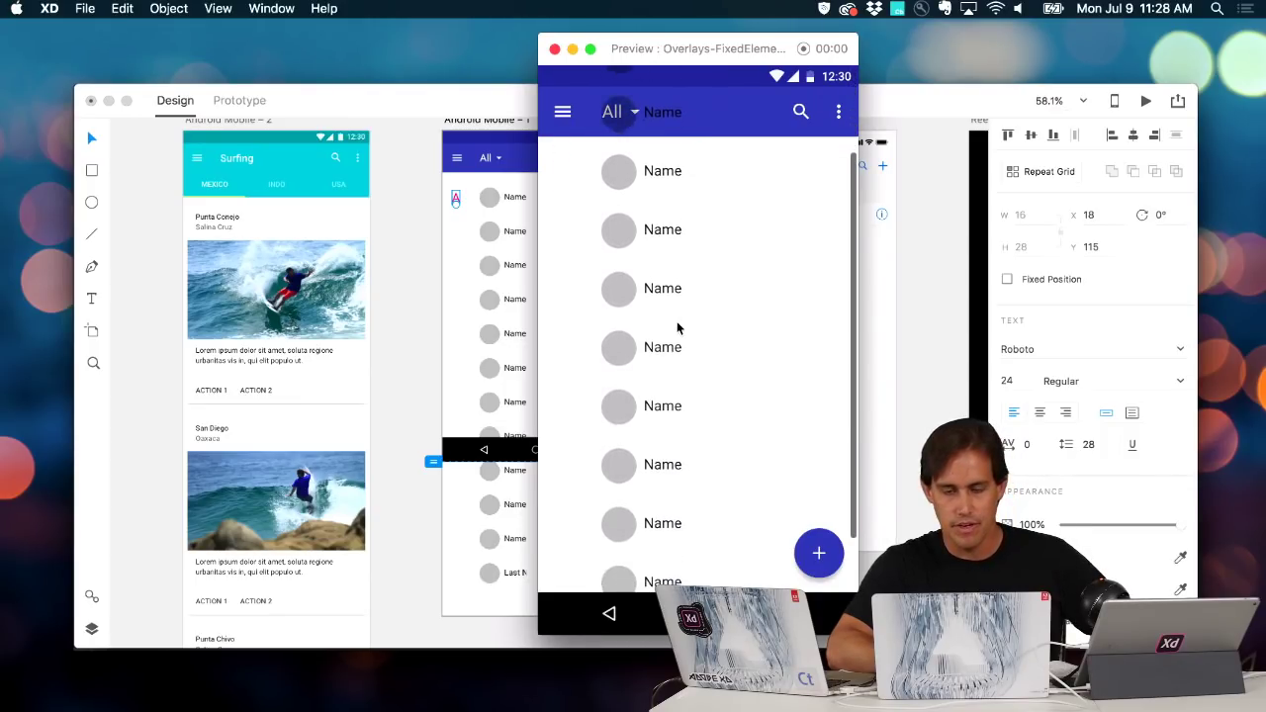
{"action": "left_click", "coordinate": [555, 48]}
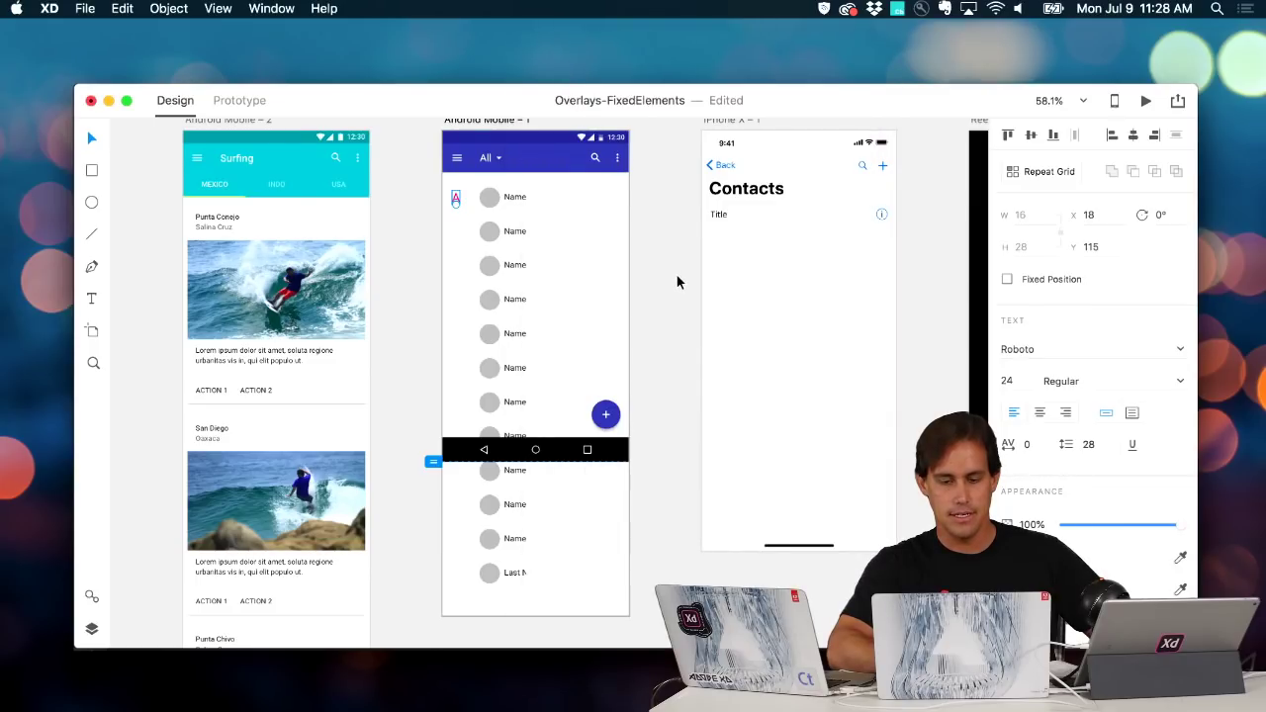
Extend the iPhone X – 1 artboard downward to a height of about 1136 so it scrolls below its viewport
{"action": "scroll", "coordinate": [677, 282], "scroll_direction": "right", "scroll_amount": 5}
{"action": "scroll", "coordinate": [677, 282], "scroll_direction": "up", "scroll_amount": 2}
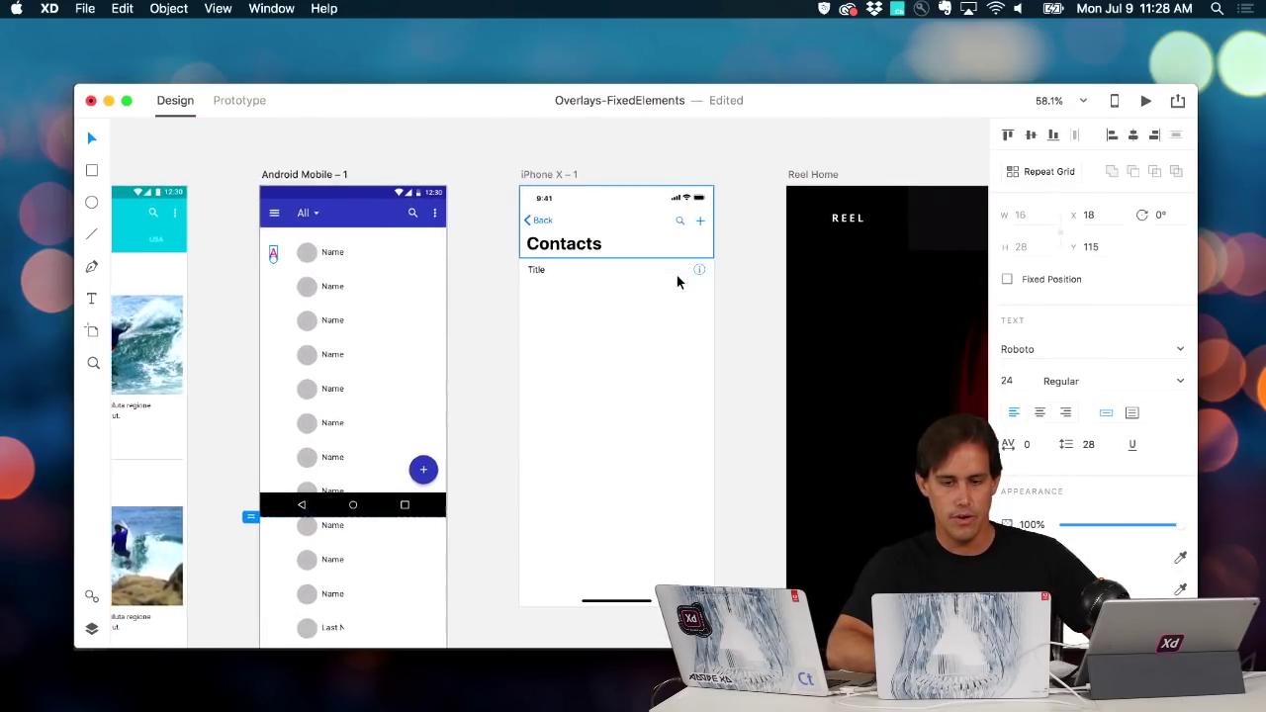
{"action": "scroll", "coordinate": [677, 282], "scroll_direction": "down", "scroll_amount": 2}
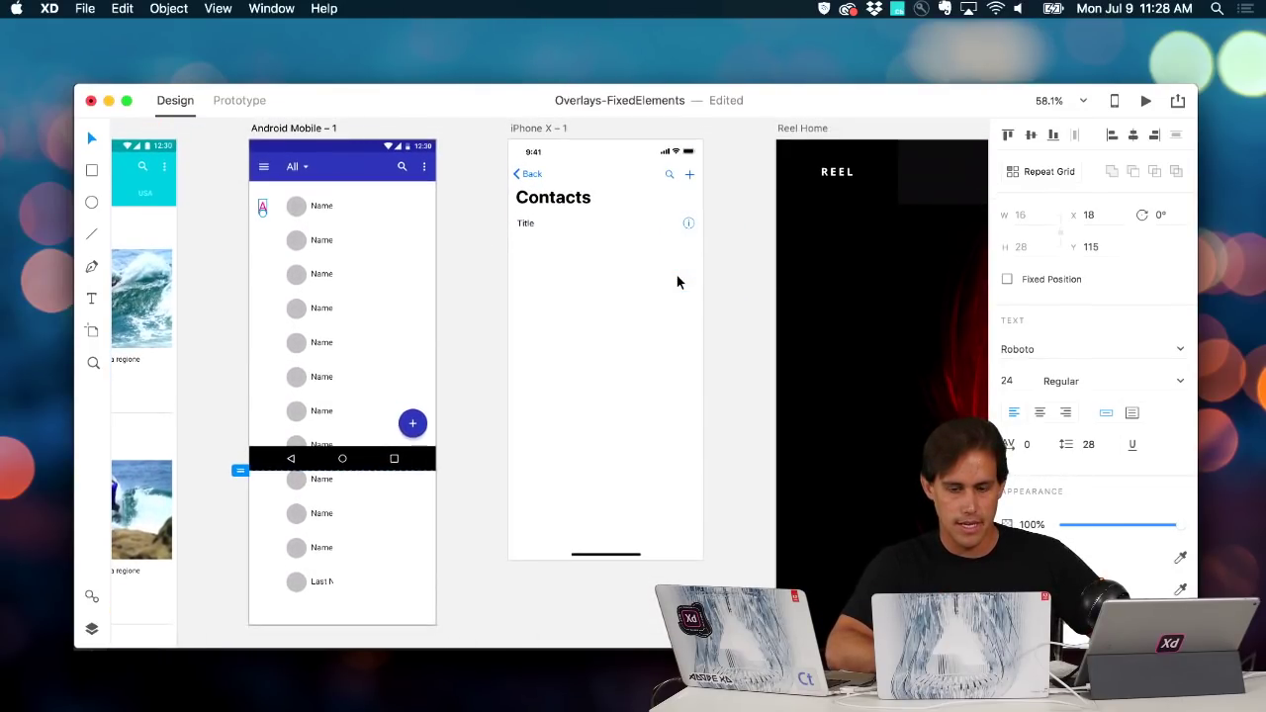
{"action": "scroll", "coordinate": [677, 275], "scroll_direction": "down", "scroll_amount": 1}
{"action": "scroll", "coordinate": [676, 275], "scroll_direction": "up", "scroll_amount": 1}
{"action": "scroll", "coordinate": [676, 276], "scroll_direction": "down", "scroll_amount": 2}
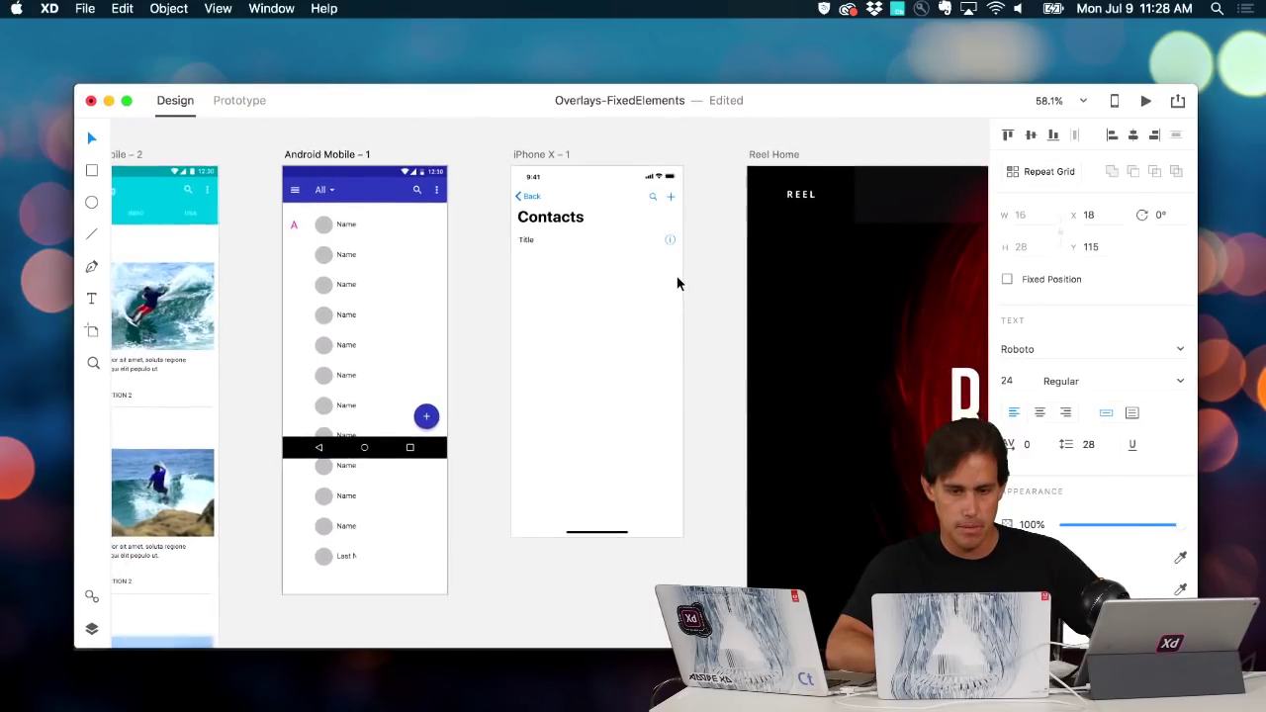
{"action": "left_click", "coordinate": [534, 162]}
{"action": "scroll", "coordinate": [568, 270], "scroll_direction": "down", "scroll_amount": 3}
{"action": "scroll", "coordinate": [567, 270], "scroll_direction": "right", "scroll_amount": 1}
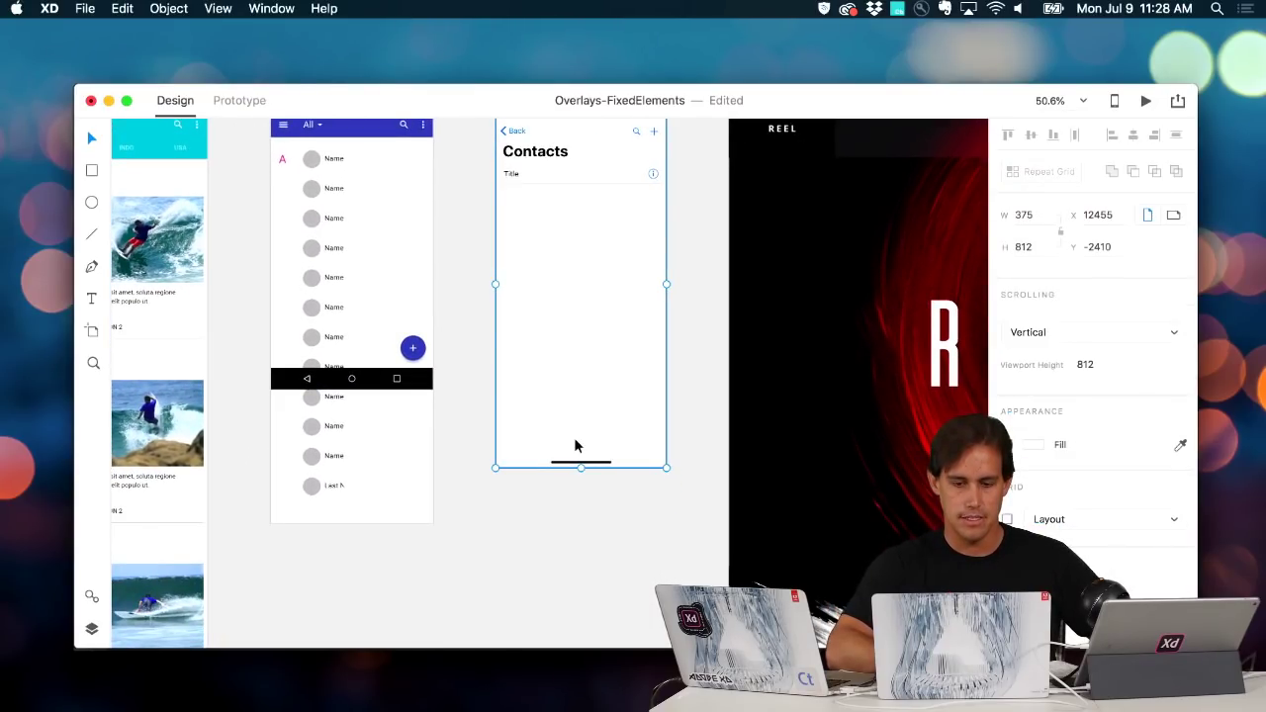
{"action": "left_click_drag", "start_coordinate": [582, 480], "coordinate": [587, 610]}
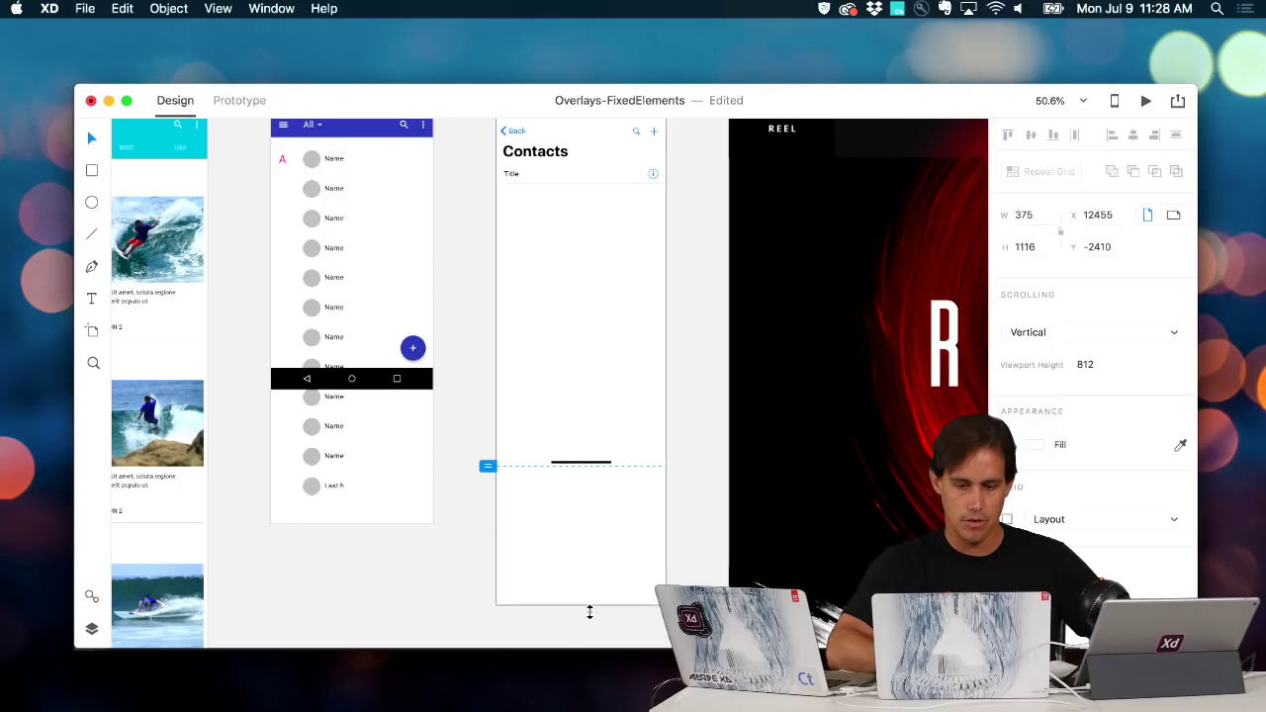
Isolate the black home indicator bar from its enclosing group on the iPhone X – 1 artboard and give it a fixed position
{"action": "left_click", "coordinate": [582, 463]}
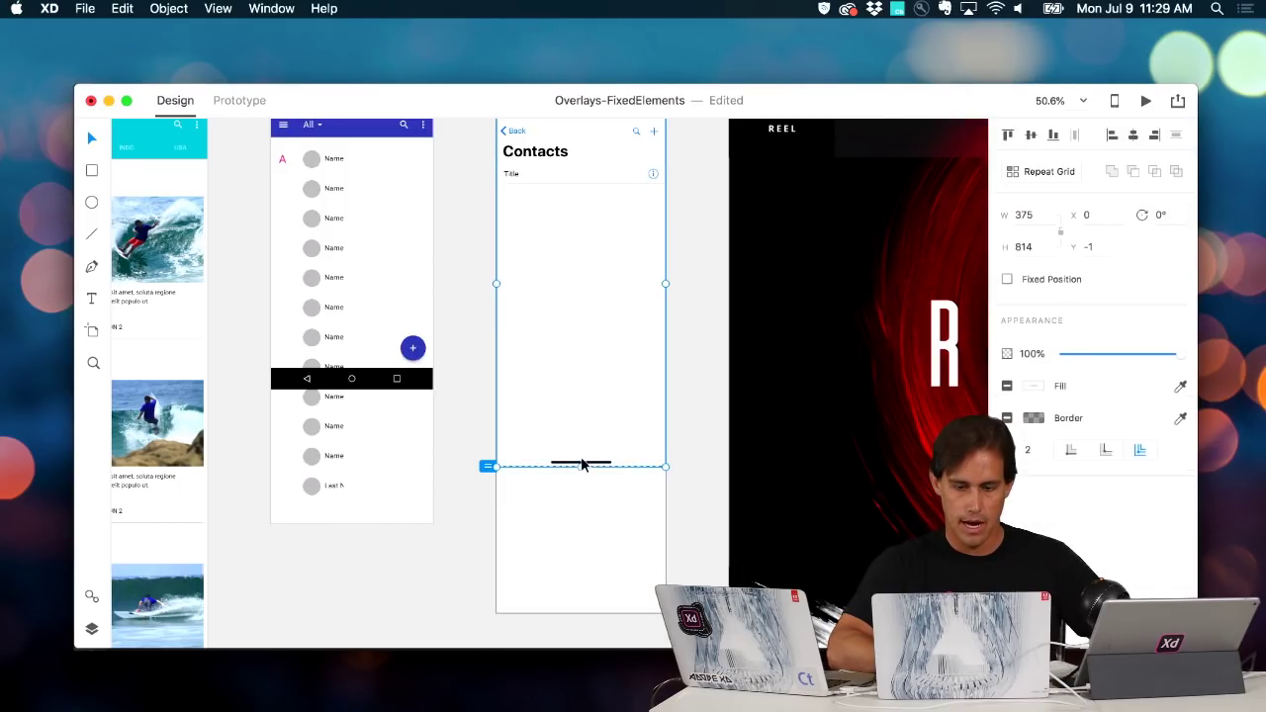
{"action": "left_click", "coordinate": [582, 463]}
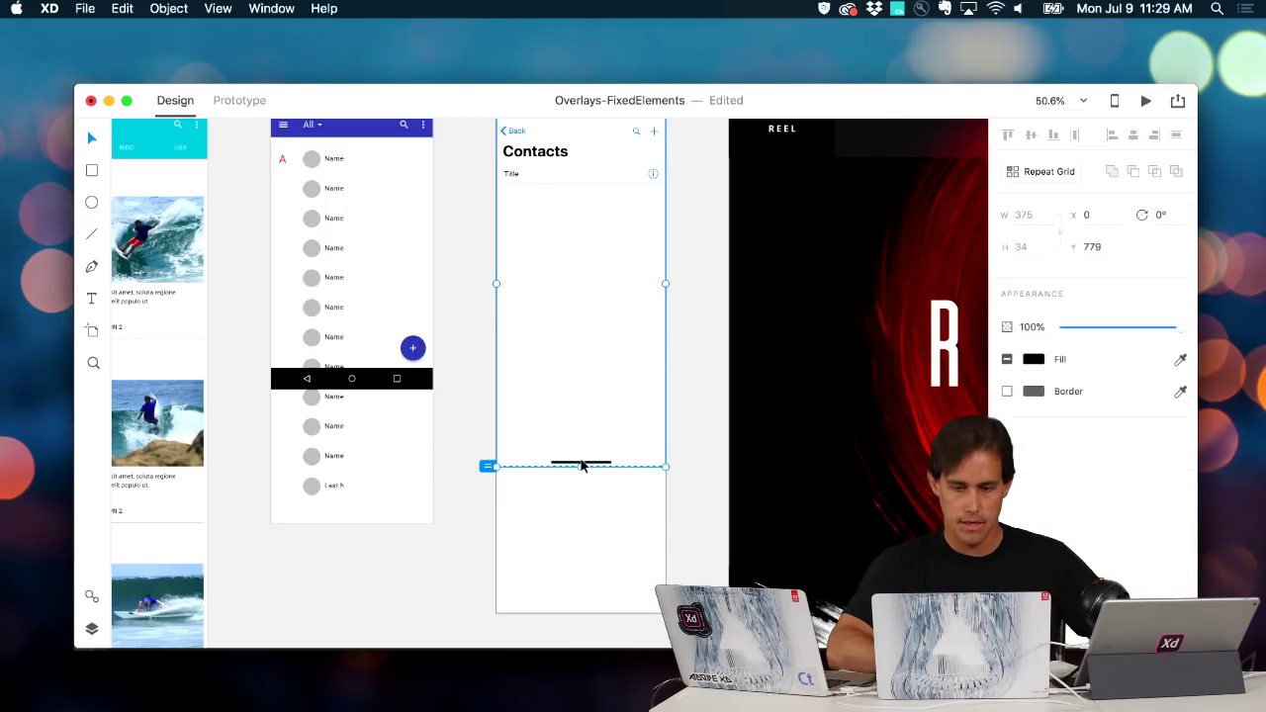
{"action": "left_click", "coordinate": [688, 386]}
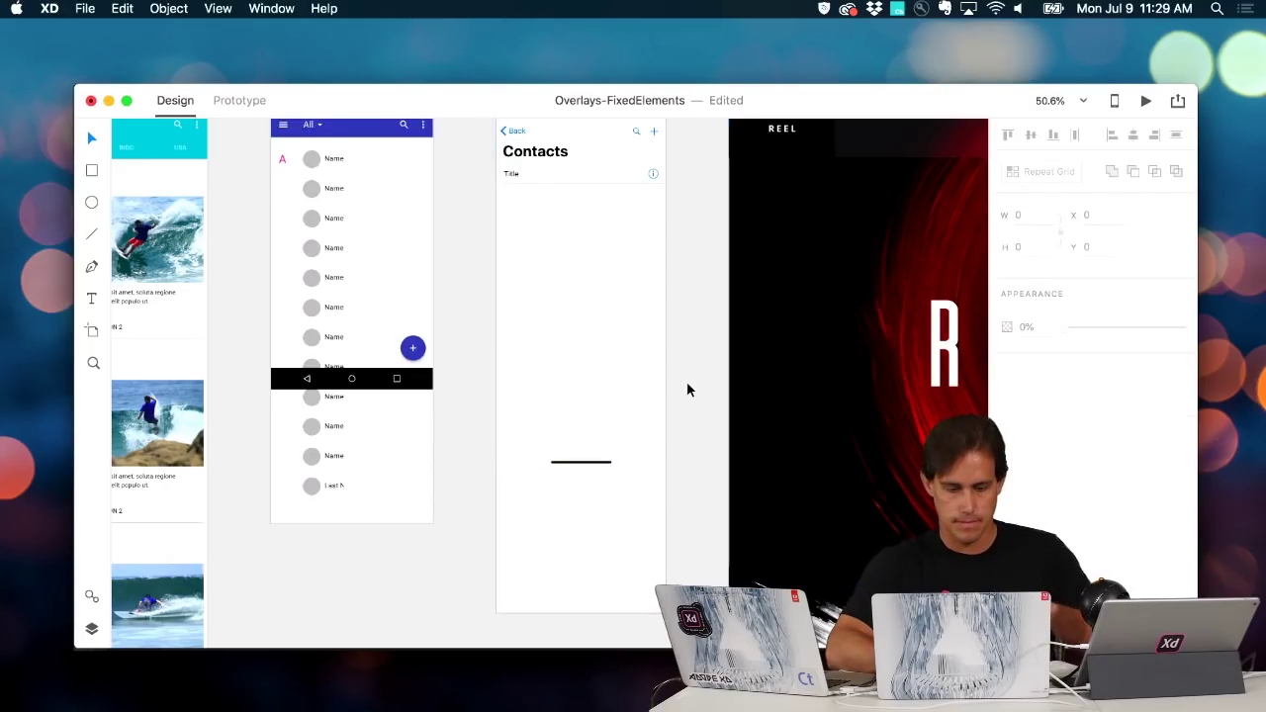
{"action": "left_click", "coordinate": [523, 373]}
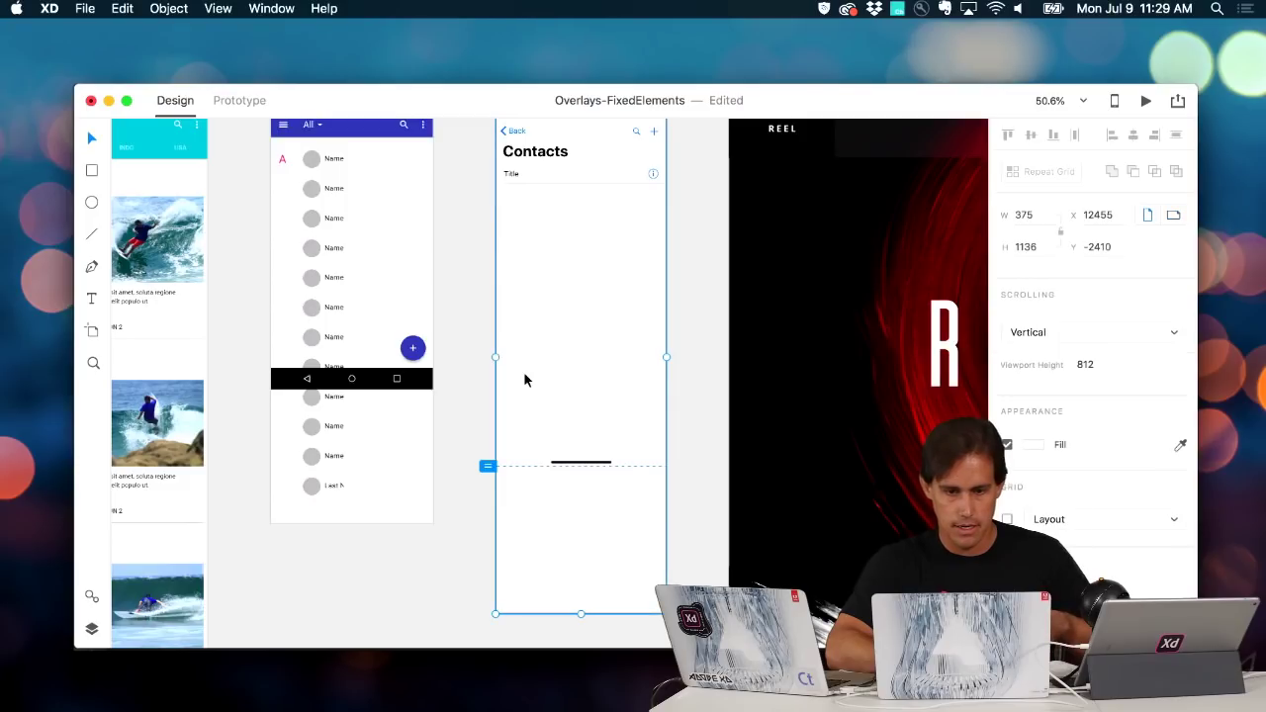
{"action": "key", "text": "Escape"}
{"action": "left_click", "coordinate": [537, 457]}
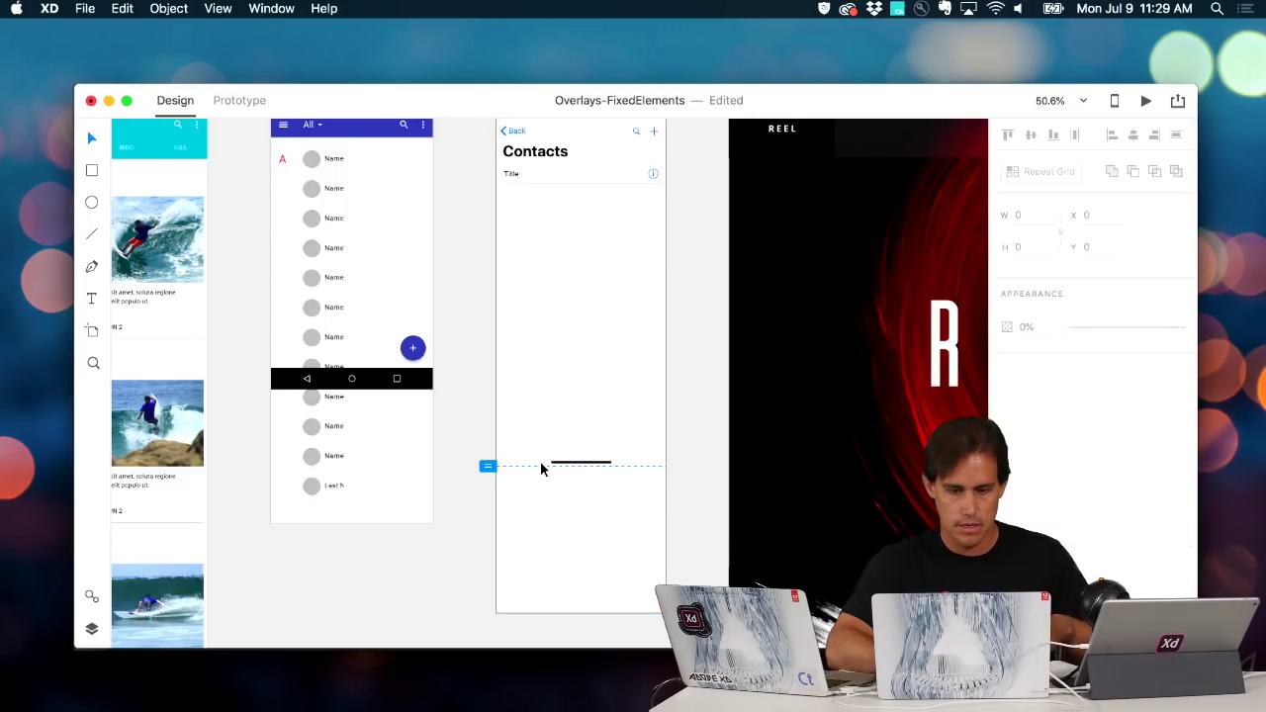
{"action": "left_click", "coordinate": [541, 458]}
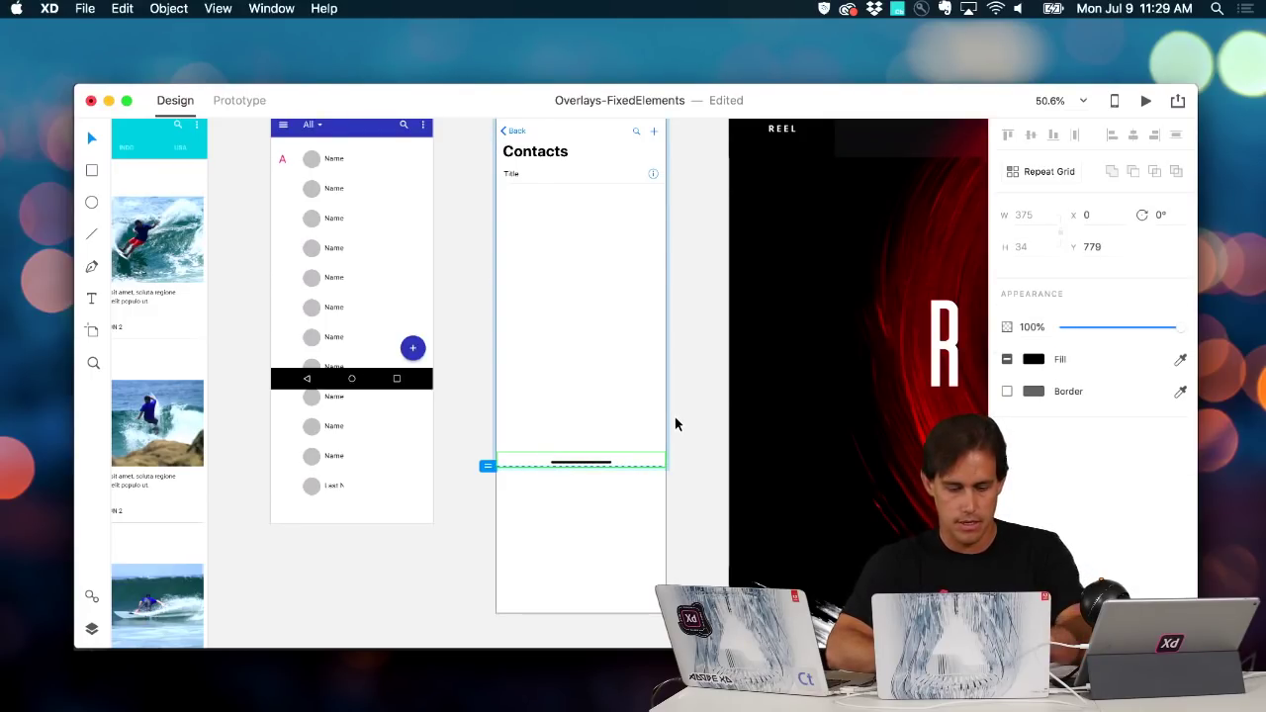
{"action": "key", "text": "Return"}
{"action": "left_click", "coordinate": [689, 449]}
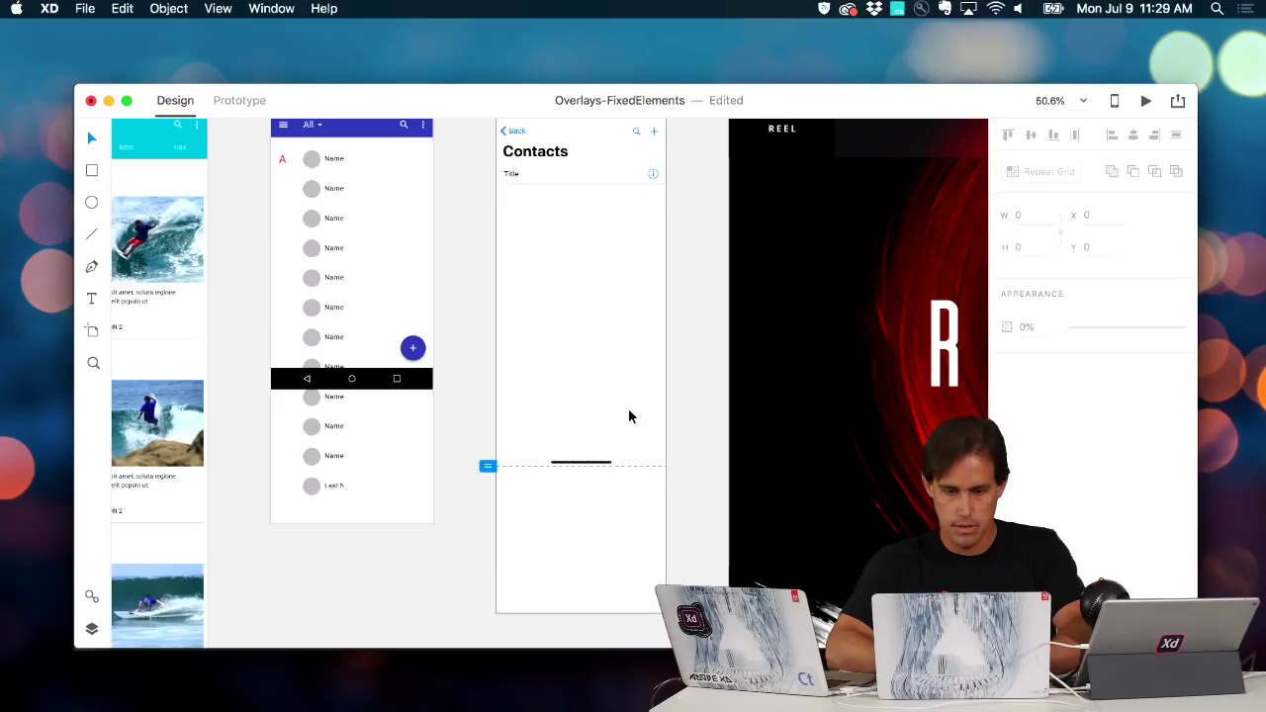
{"action": "left_click", "coordinate": [604, 462]}
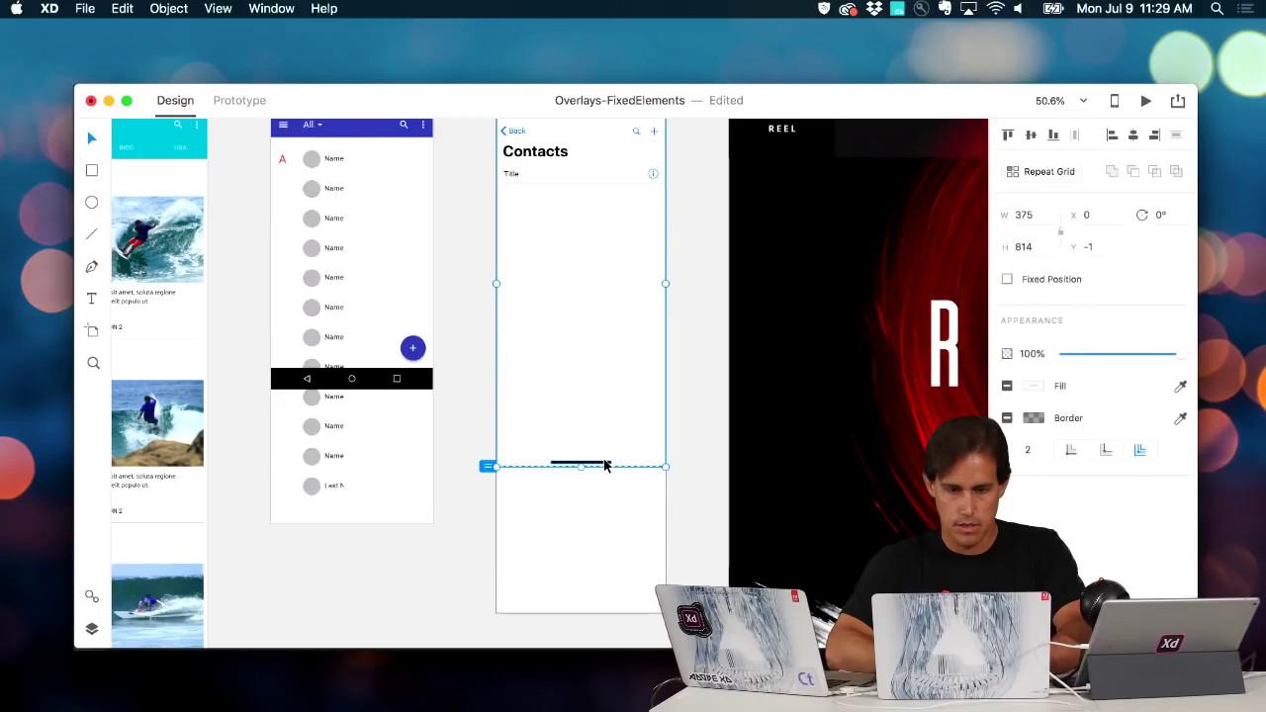
{"action": "left_click", "coordinate": [683, 484]}
{"action": "left_click", "coordinate": [591, 465]}
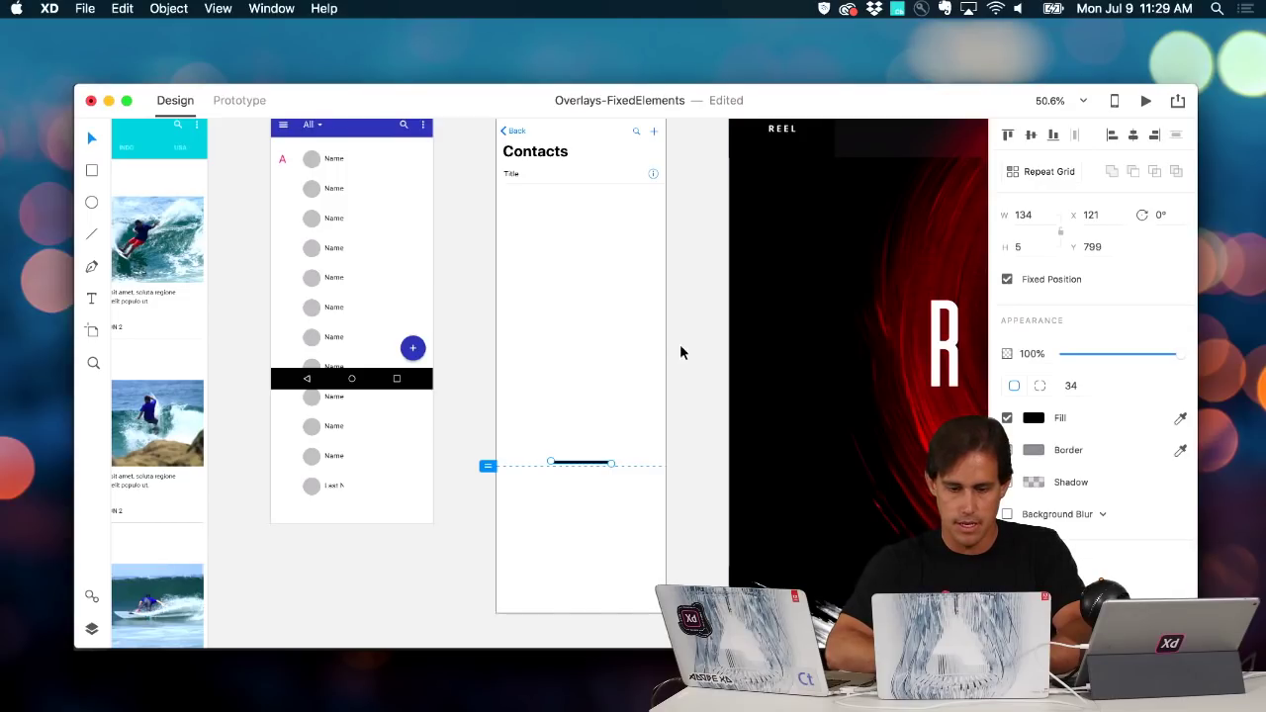
Turn the Title row into a repeat grid reaching the bottom of the iPhone X – 1 artboard, and tighten the spacing between its rows
{"action": "scroll", "coordinate": [690, 347], "scroll_direction": "up", "scroll_amount": 3}
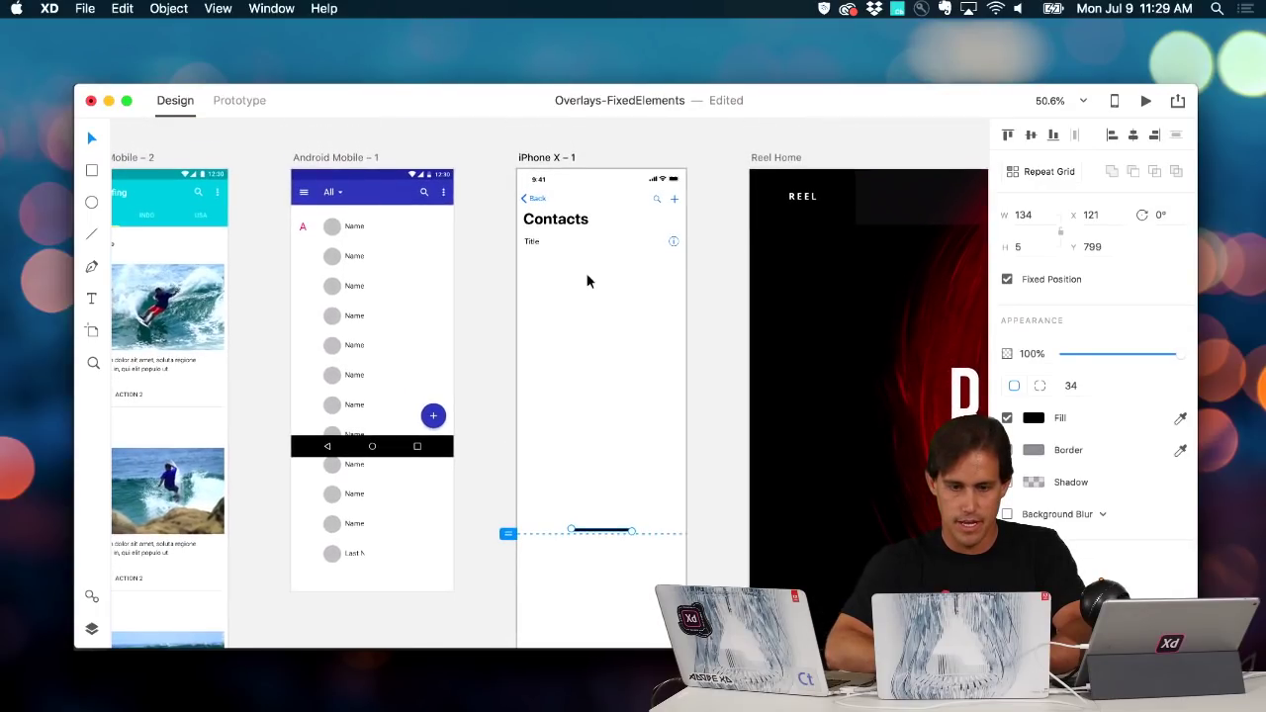
{"action": "left_click", "coordinate": [537, 250]}
{"action": "scroll", "coordinate": [640, 269], "scroll_direction": "up", "scroll_amount": 5}
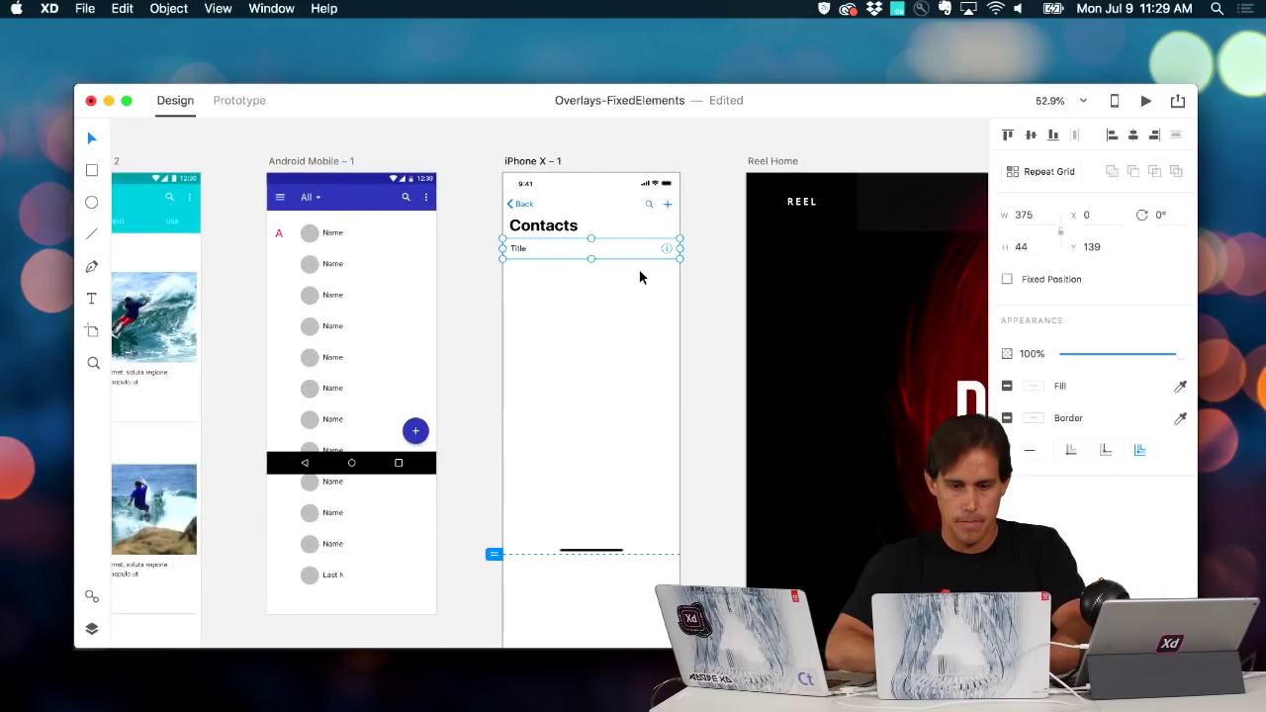
{"action": "key", "text": "super+r"}
{"action": "scroll", "coordinate": [639, 271], "scroll_direction": "down", "scroll_amount": 4}
{"action": "scroll", "coordinate": [640, 277], "scroll_direction": "down", "scroll_amount": 3}
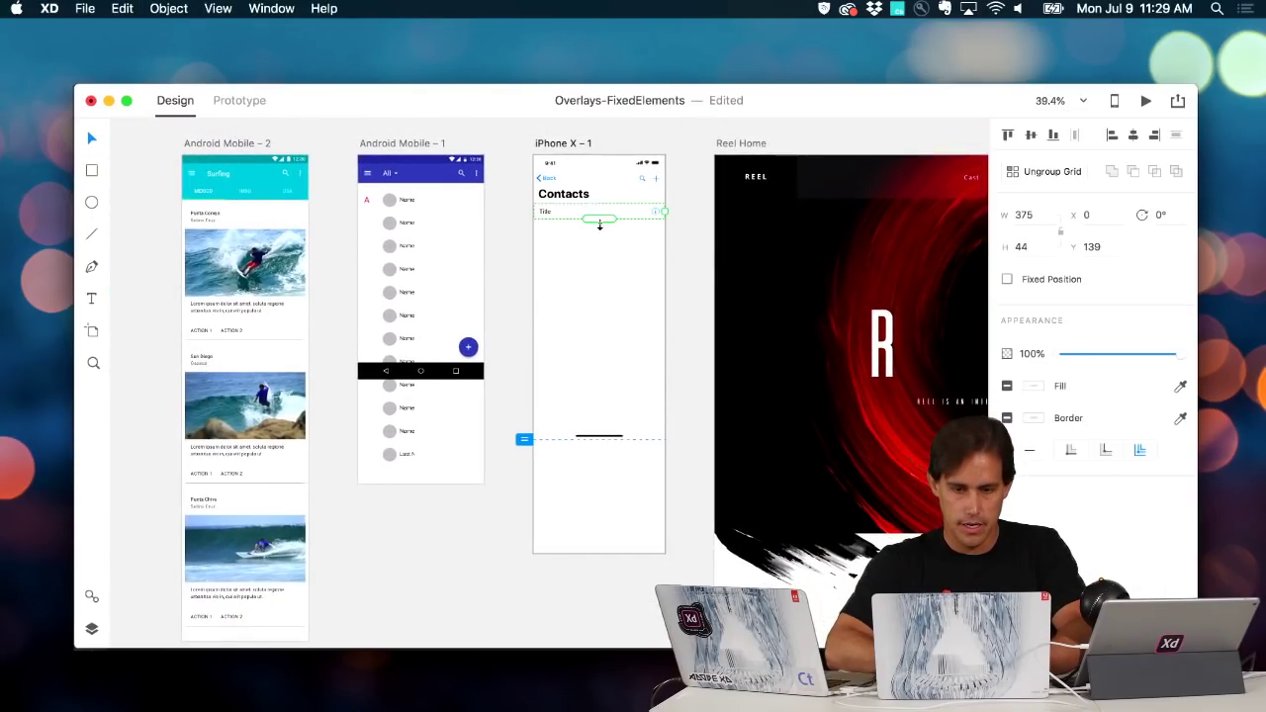
{"action": "left_click_drag", "start_coordinate": [596, 234], "coordinate": [610, 545]}
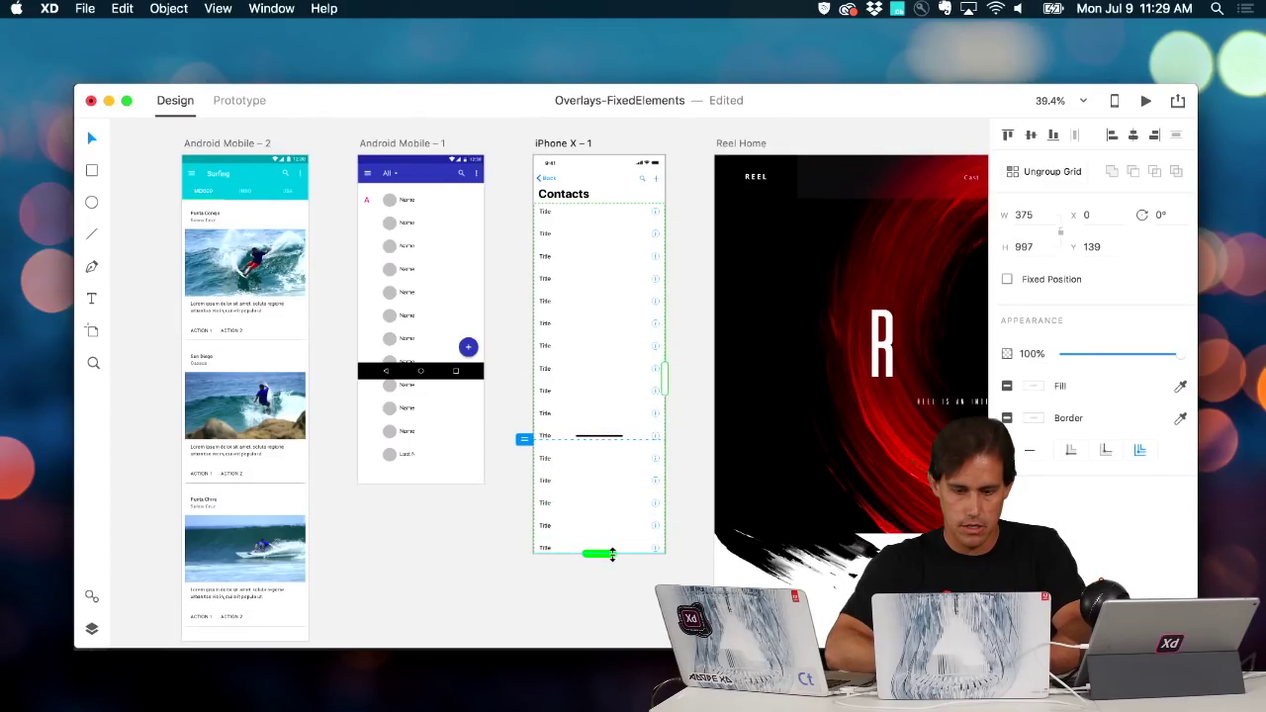
{"action": "mouse_move", "coordinate": [608, 535]}
{"action": "left_mouse_down"}
{"action": "mouse_move", "coordinate": [617, 426]}
{"action": "mouse_move", "coordinate": [599, 542]}
{"action": "left_mouse_up"}
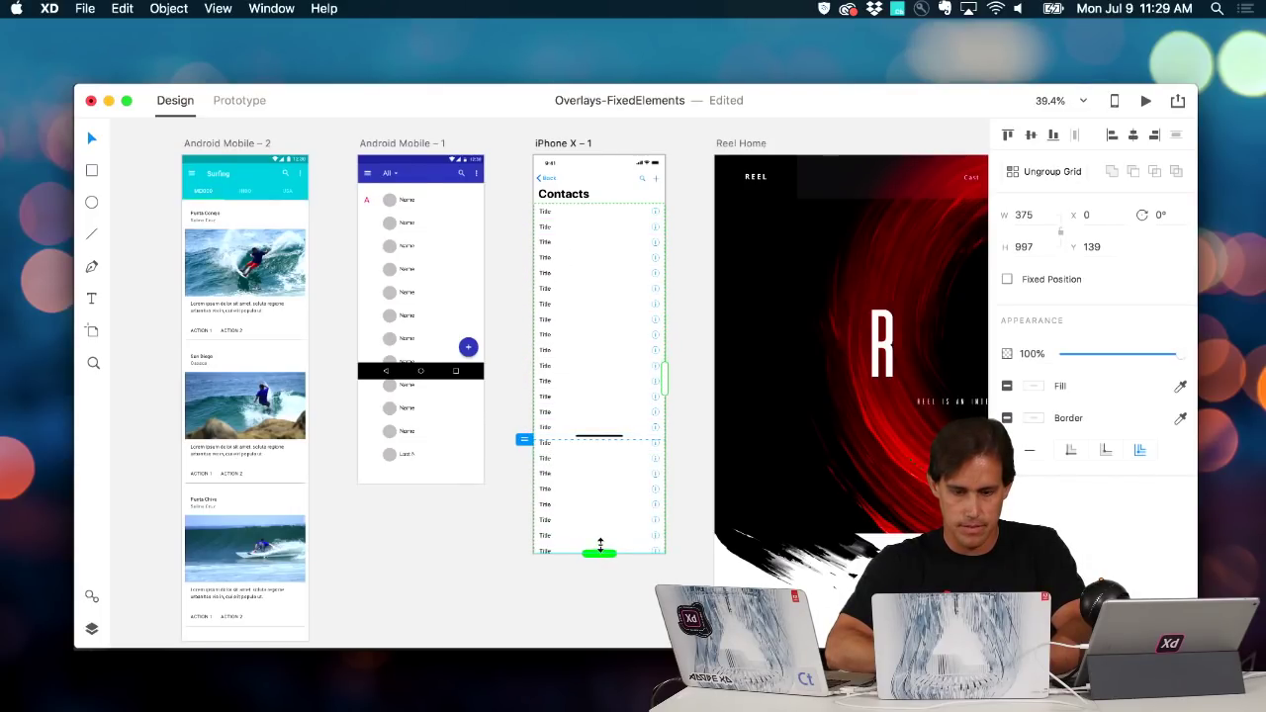
{"action": "left_click", "coordinate": [690, 512]}
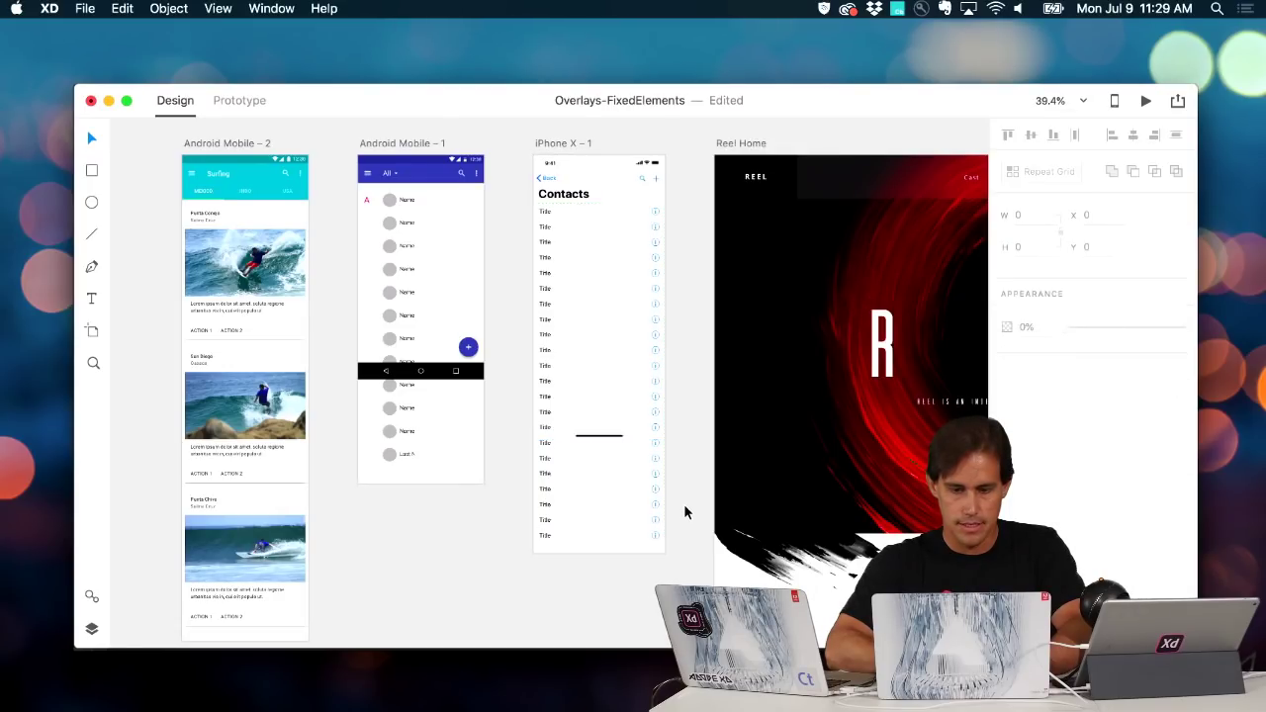
Give the Contacts header on the iPhone X – 1 artboard a fixed position
{"action": "scroll", "coordinate": [689, 495], "scroll_direction": "up", "scroll_amount": 5}
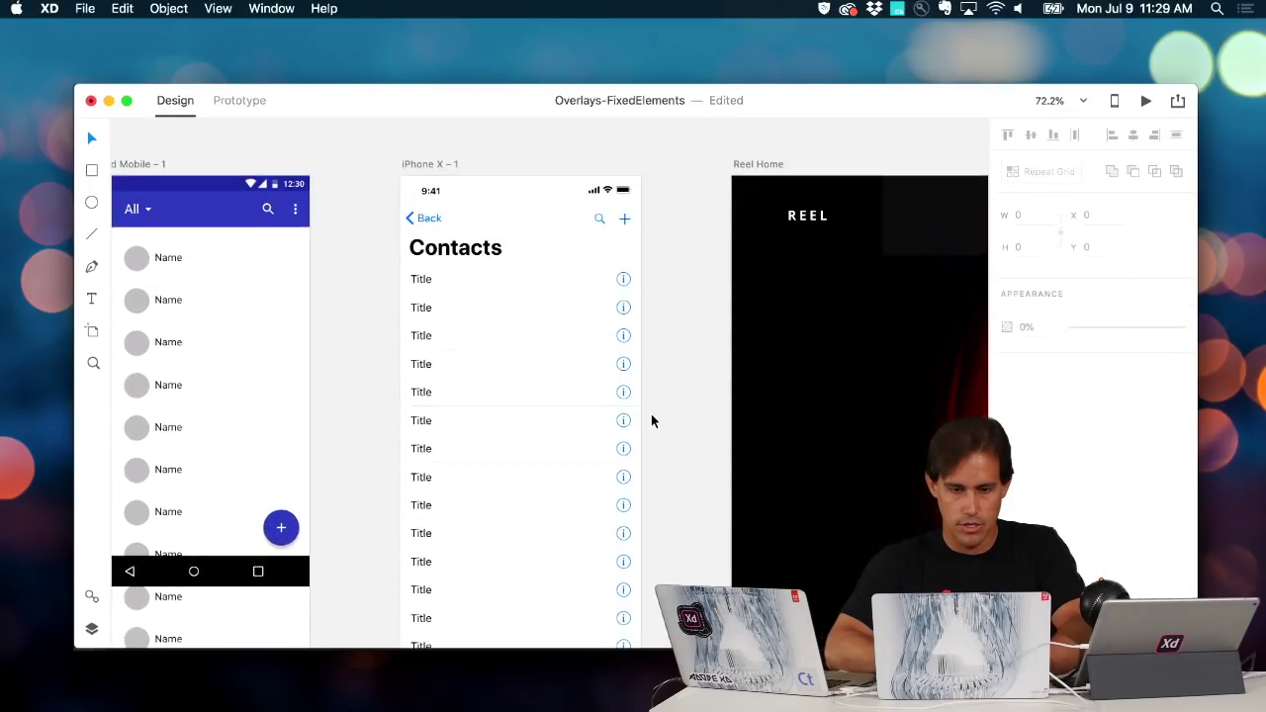
{"action": "left_click", "coordinate": [546, 269]}
{"action": "left_click", "coordinate": [917, 277]}
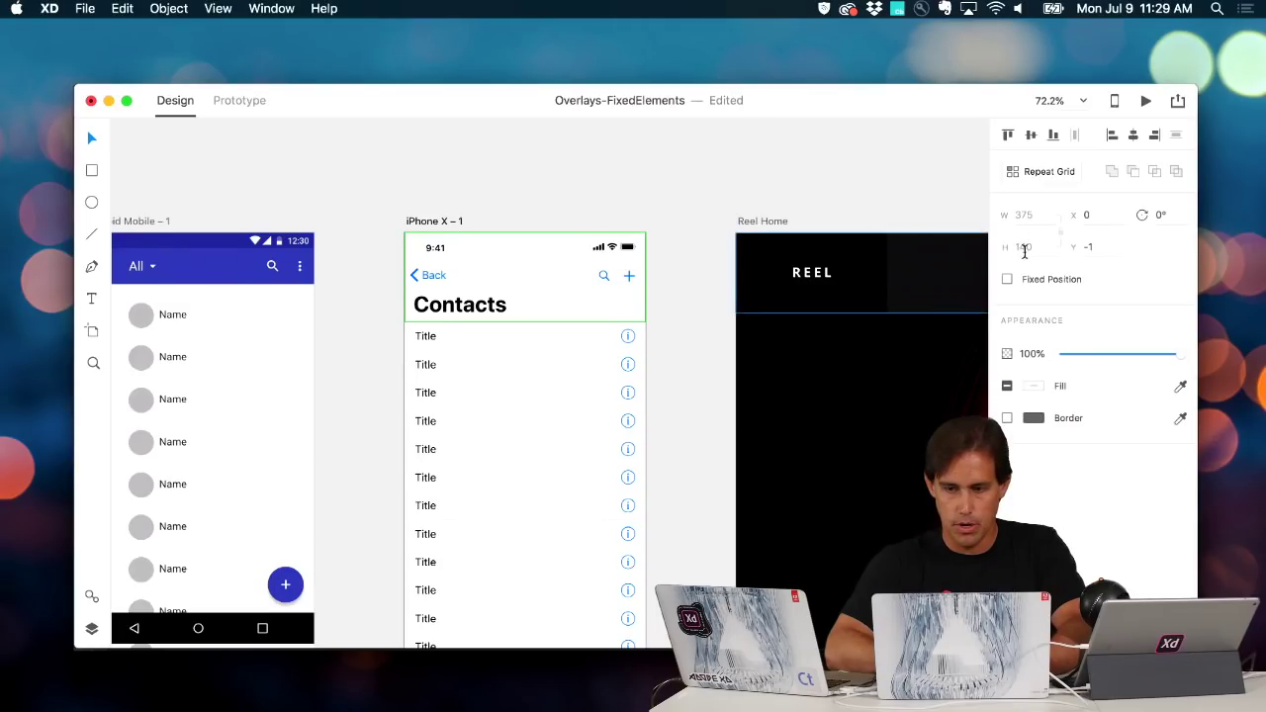
Preview the iPhone X – 1 artboard, scroll its list to check the Contacts header and status bar, and close the preview
{"action": "left_click", "coordinate": [431, 218]}
{"action": "key", "text": "super+Return"}
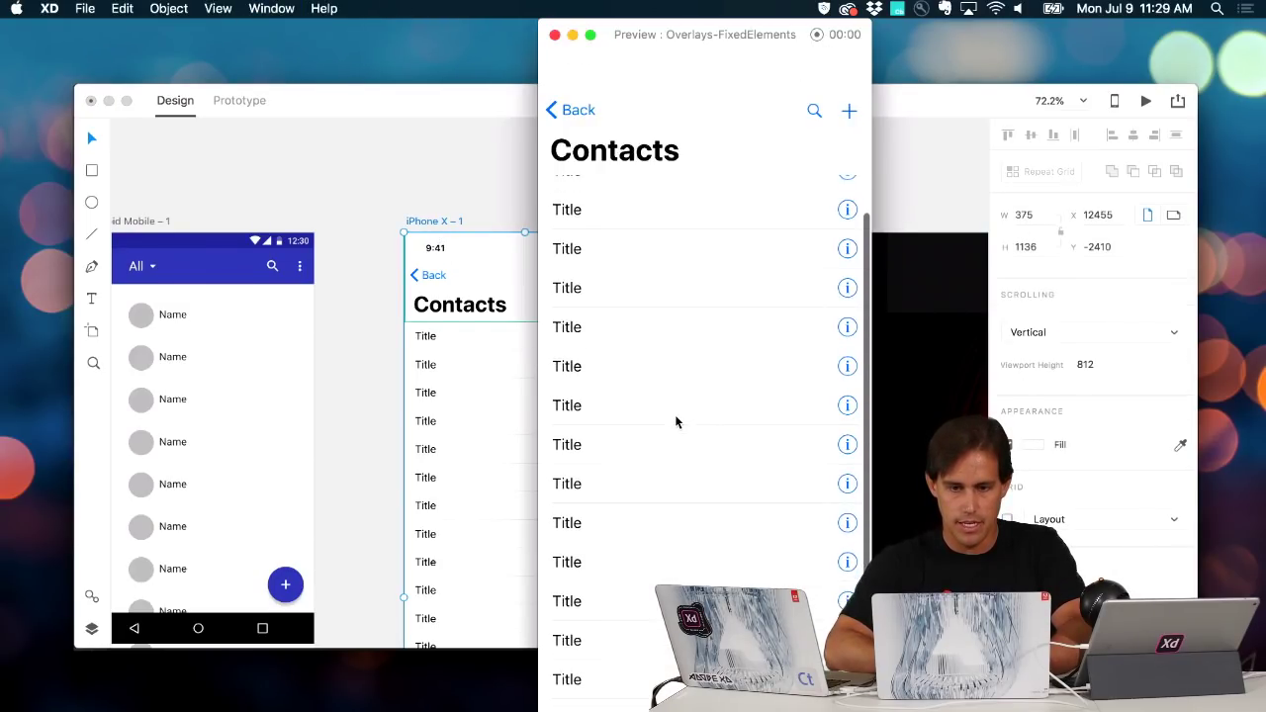
{"action": "scroll", "coordinate": [675, 416], "scroll_direction": "down", "scroll_amount": 1}
{"action": "scroll", "coordinate": [676, 422], "scroll_direction": "up", "scroll_amount": 1}
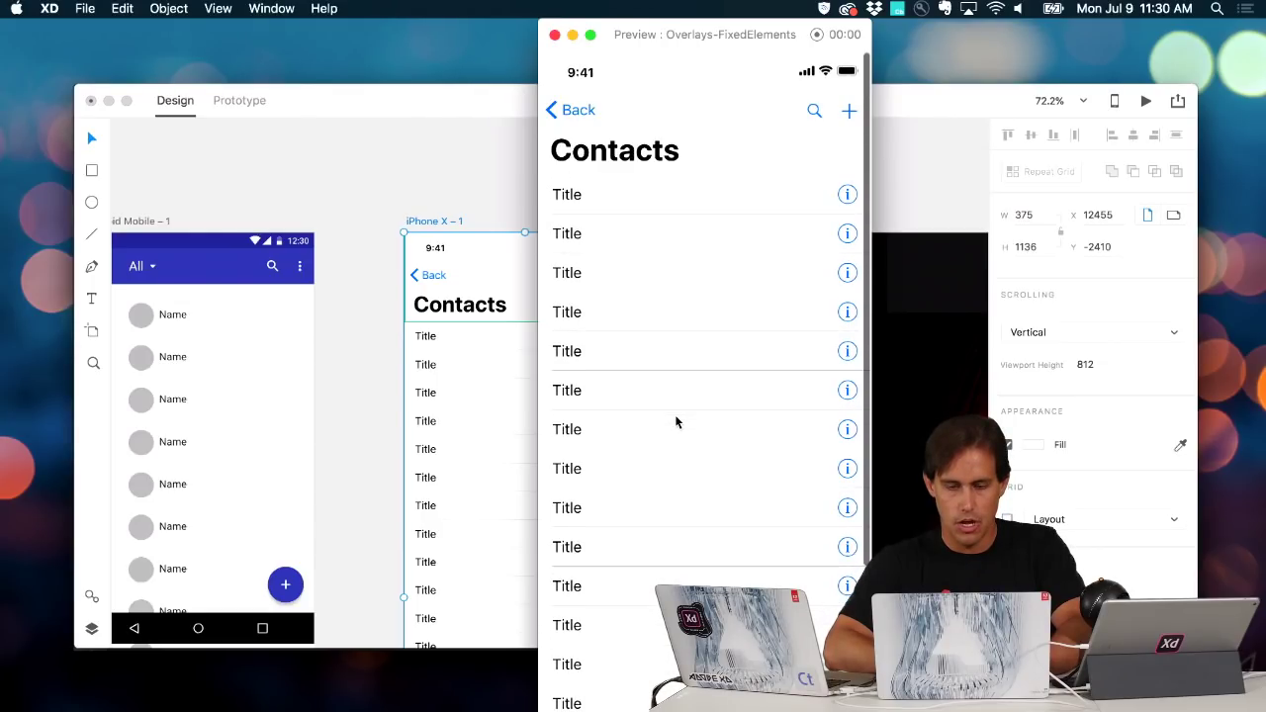
{"action": "left_click", "coordinate": [554, 35]}
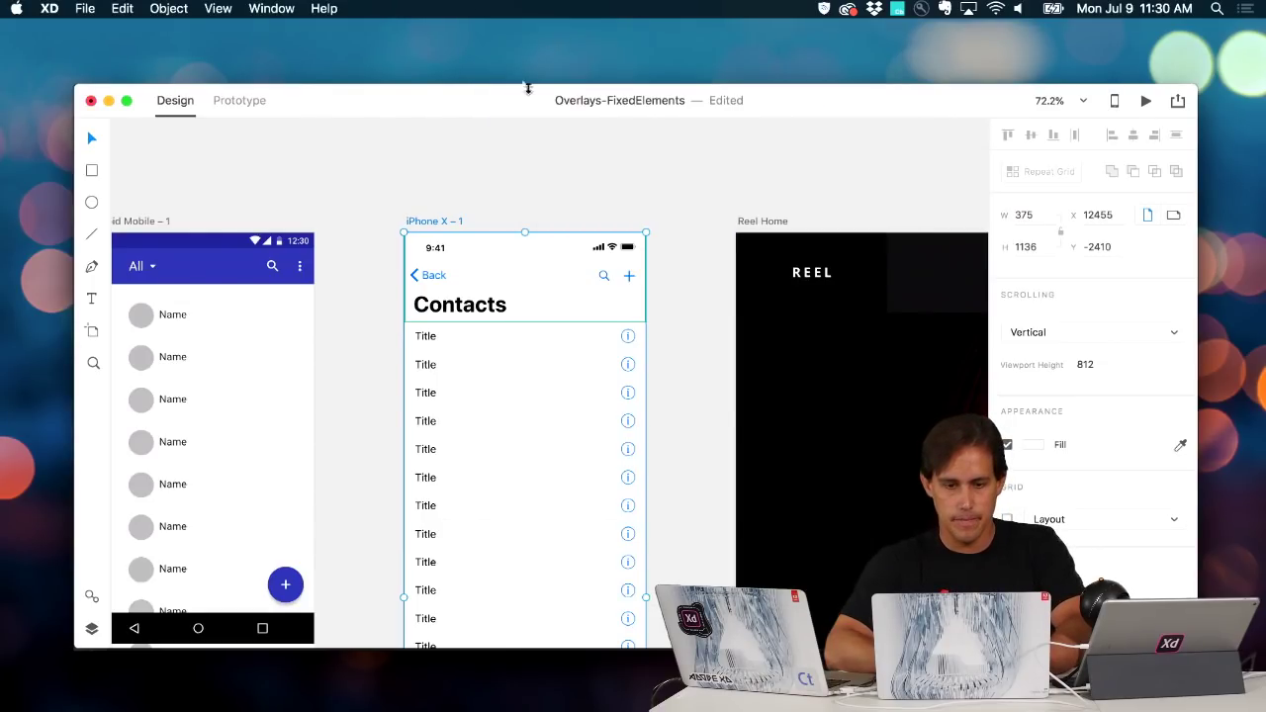
Fix the position of the 9:41 status bar on the iPhone X – 1 artboard and test it by scrolling the list in preview
{"action": "left_click", "coordinate": [441, 250]}
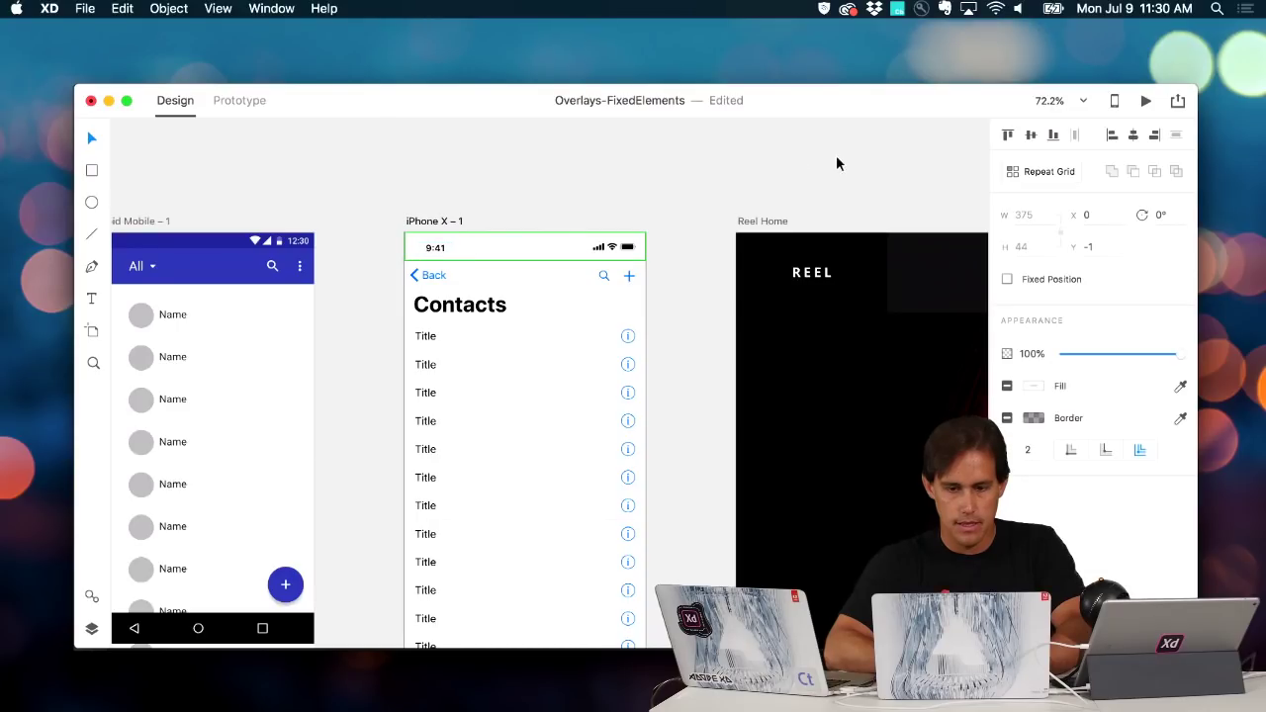
{"action": "key", "text": "super+Return"}
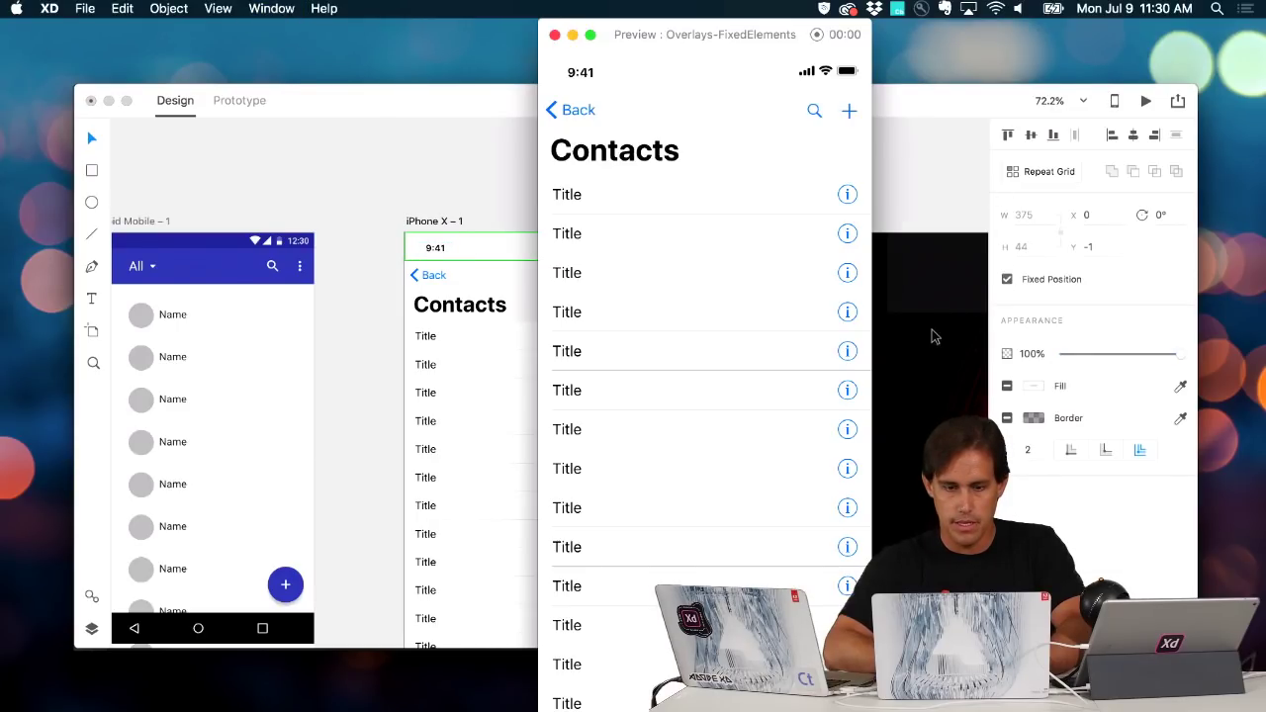
{"action": "scroll", "coordinate": [792, 354], "scroll_direction": "down", "scroll_amount": 2}
{"action": "scroll", "coordinate": [792, 354], "scroll_direction": "up", "scroll_amount": 2}
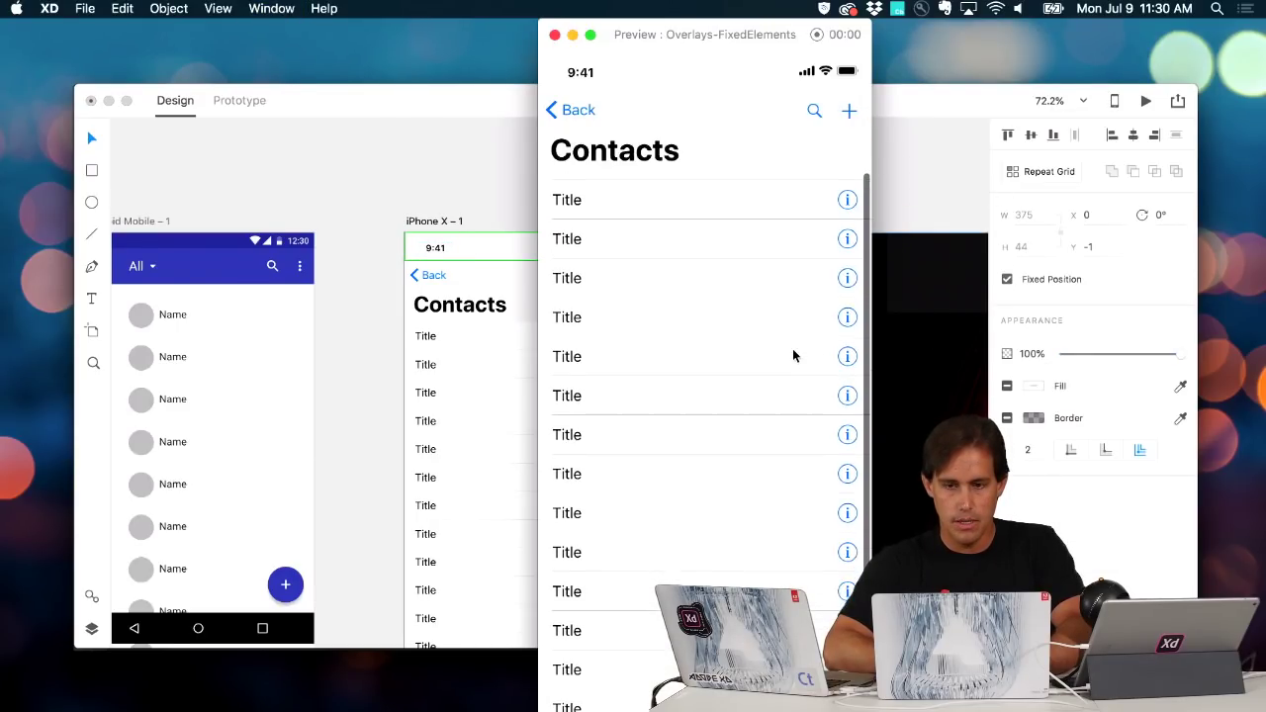
{"action": "scroll", "coordinate": [792, 354], "scroll_direction": "down", "scroll_amount": 1}
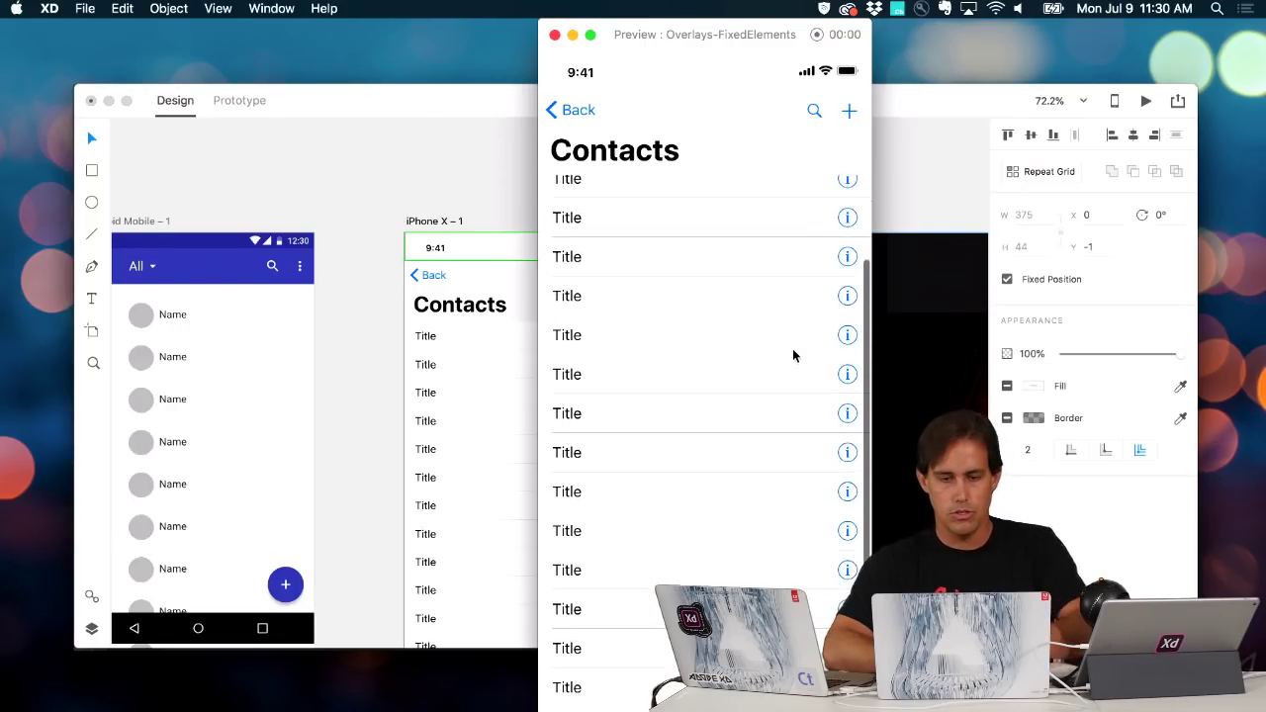
{"action": "scroll", "coordinate": [793, 354], "scroll_direction": "up", "scroll_amount": 1}
{"action": "scroll", "coordinate": [792, 354], "scroll_direction": "up", "scroll_amount": 1}
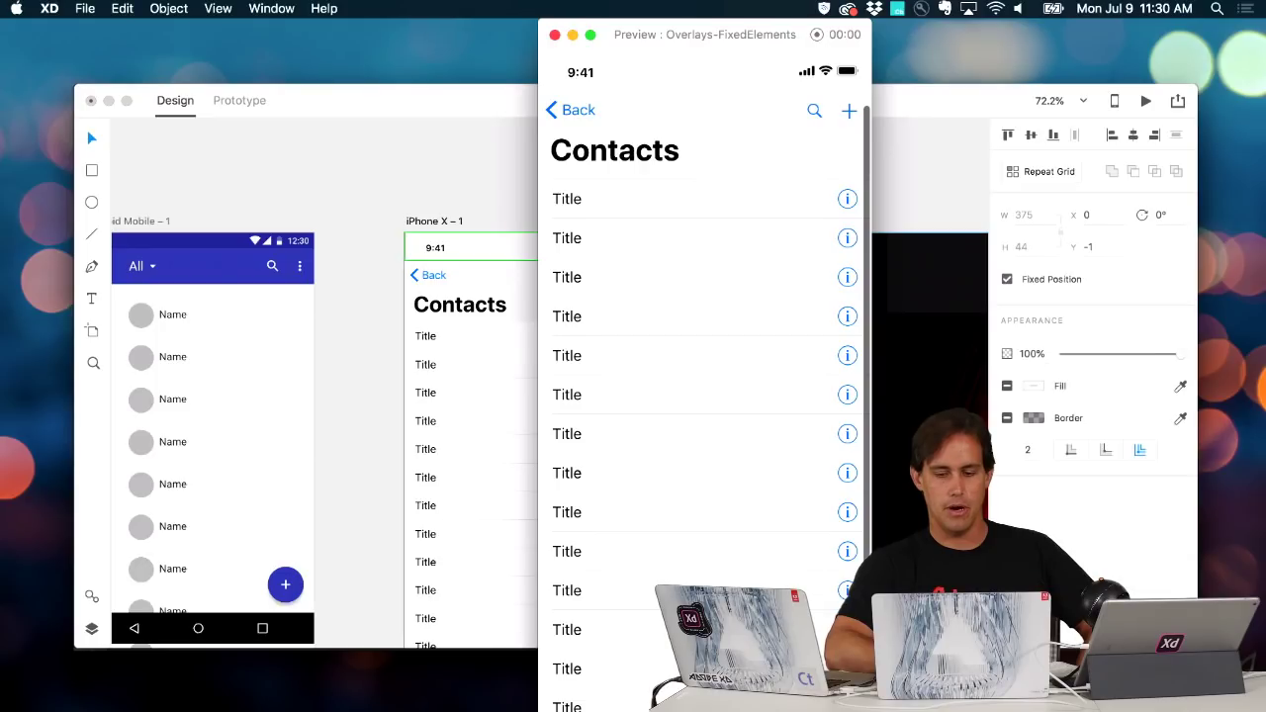
{"action": "scroll", "coordinate": [792, 354], "scroll_direction": "down", "scroll_amount": 1}
{"action": "scroll", "coordinate": [792, 354], "scroll_direction": "up", "scroll_amount": 1}
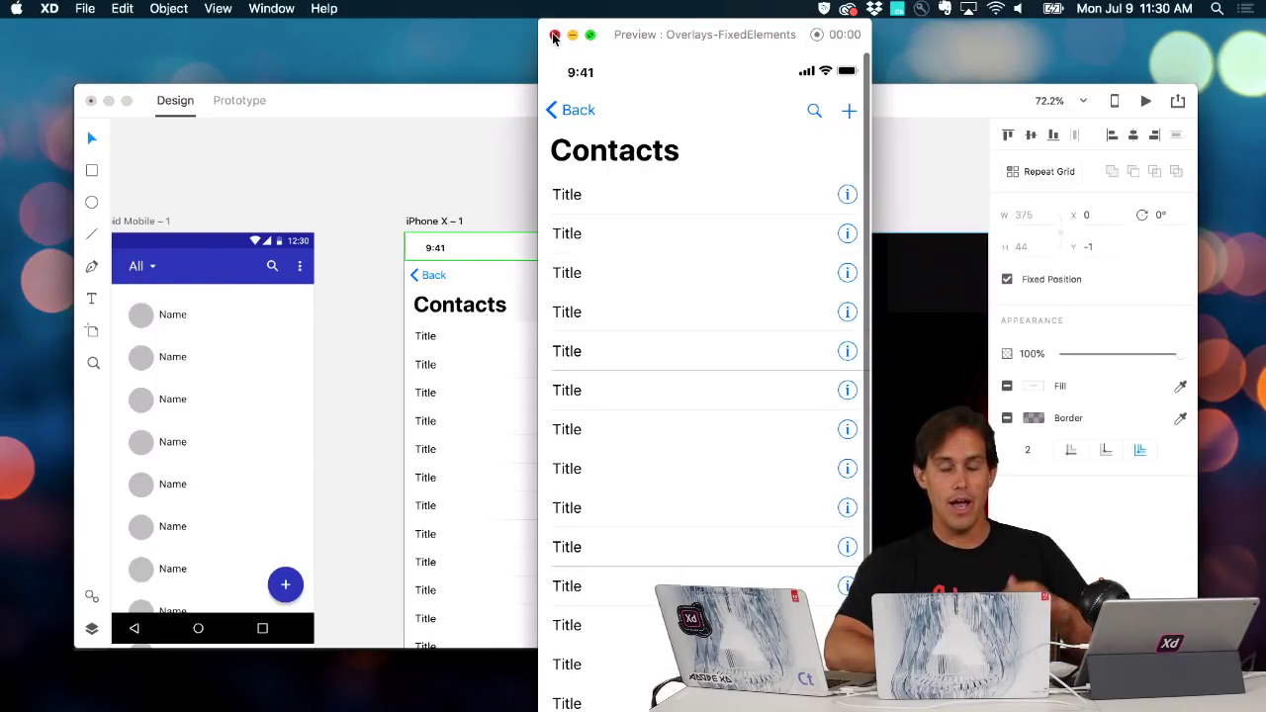
{"action": "left_click", "coordinate": [554, 36]}
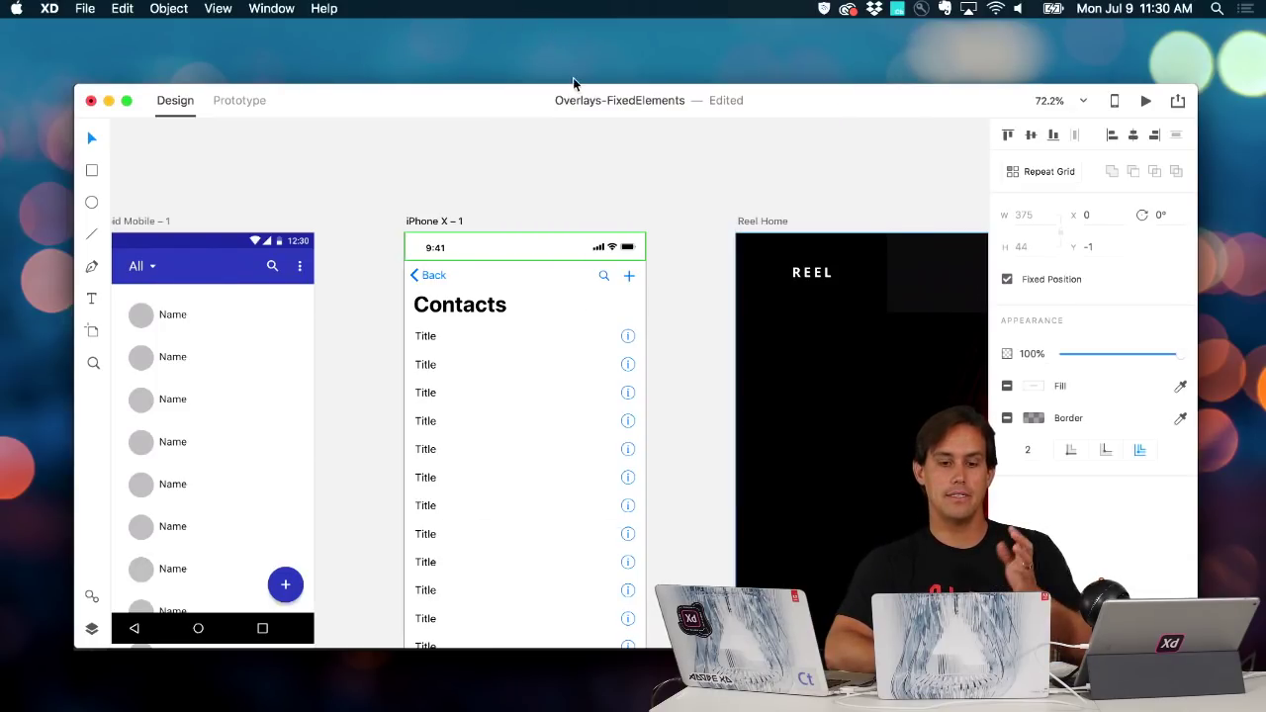
Enable background blur on the rectangle behind the Contacts header and set the blur amount to 10
{"action": "left_click", "coordinate": [538, 309]}
{"action": "left_click", "coordinate": [539, 313]}
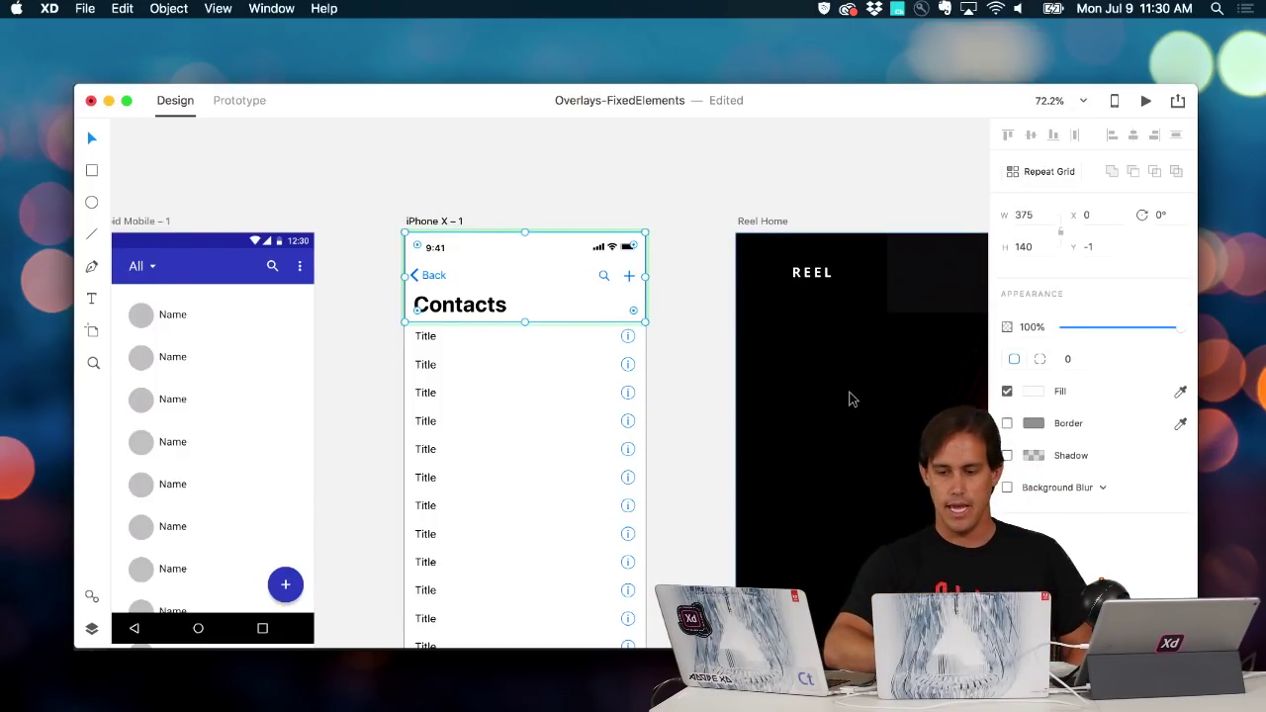
{"action": "left_click", "coordinate": [1007, 488]}
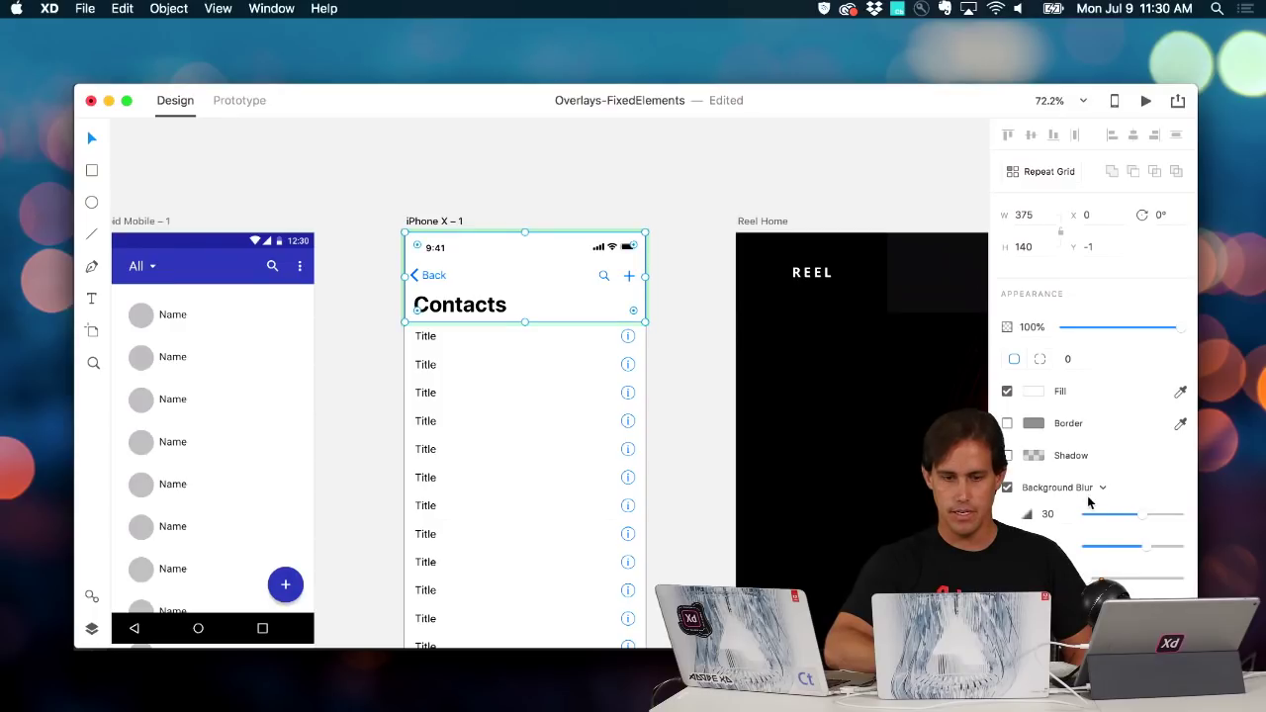
{"action": "left_click_drag", "start_coordinate": [1146, 518], "coordinate": [1108, 520]}
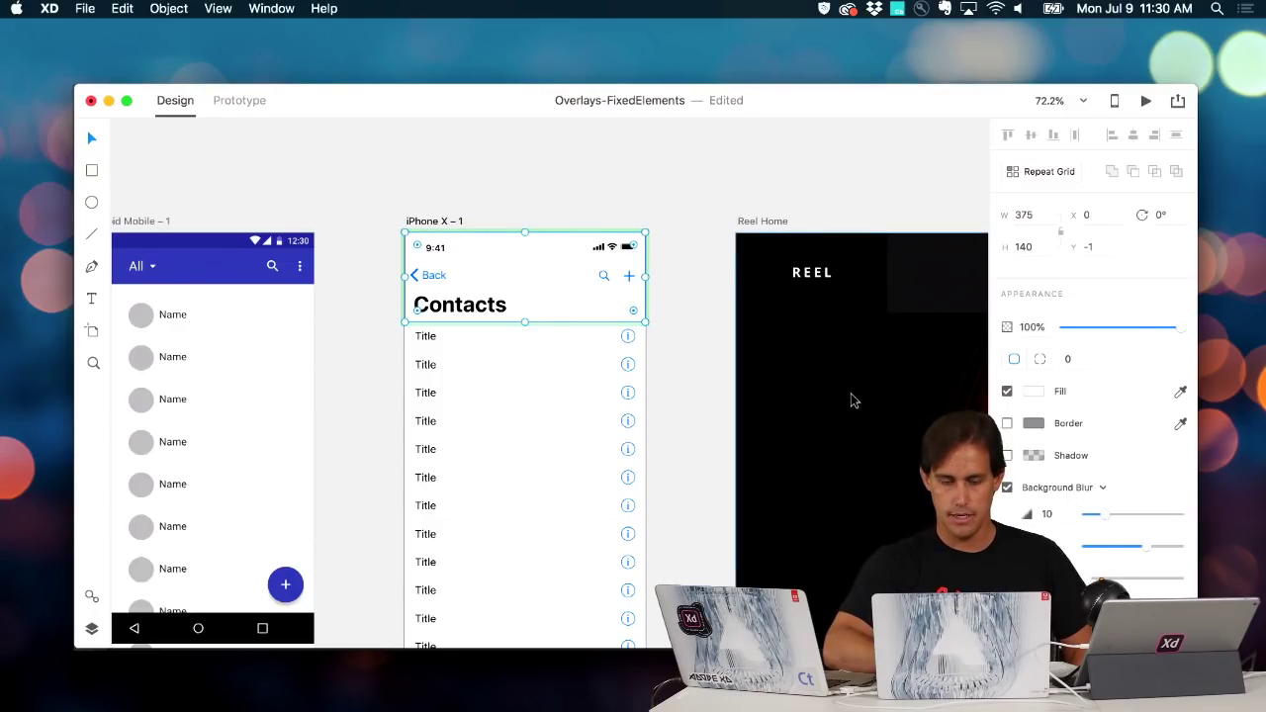
Move the Title list up to Y 59 behind the Contacts header and lower the header rectangle's background blur amount to 3
{"action": "left_click", "coordinate": [537, 444]}
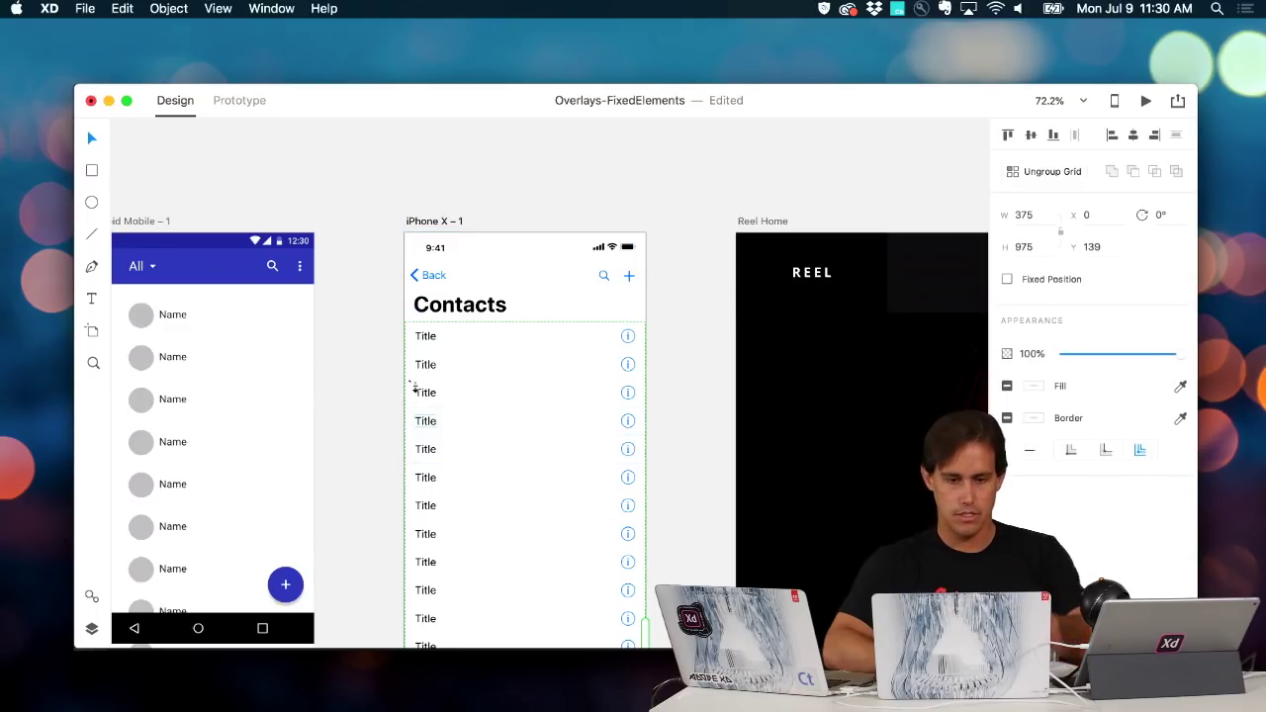
{"action": "left_click_drag", "start_coordinate": [416, 369], "coordinate": [418, 320]}
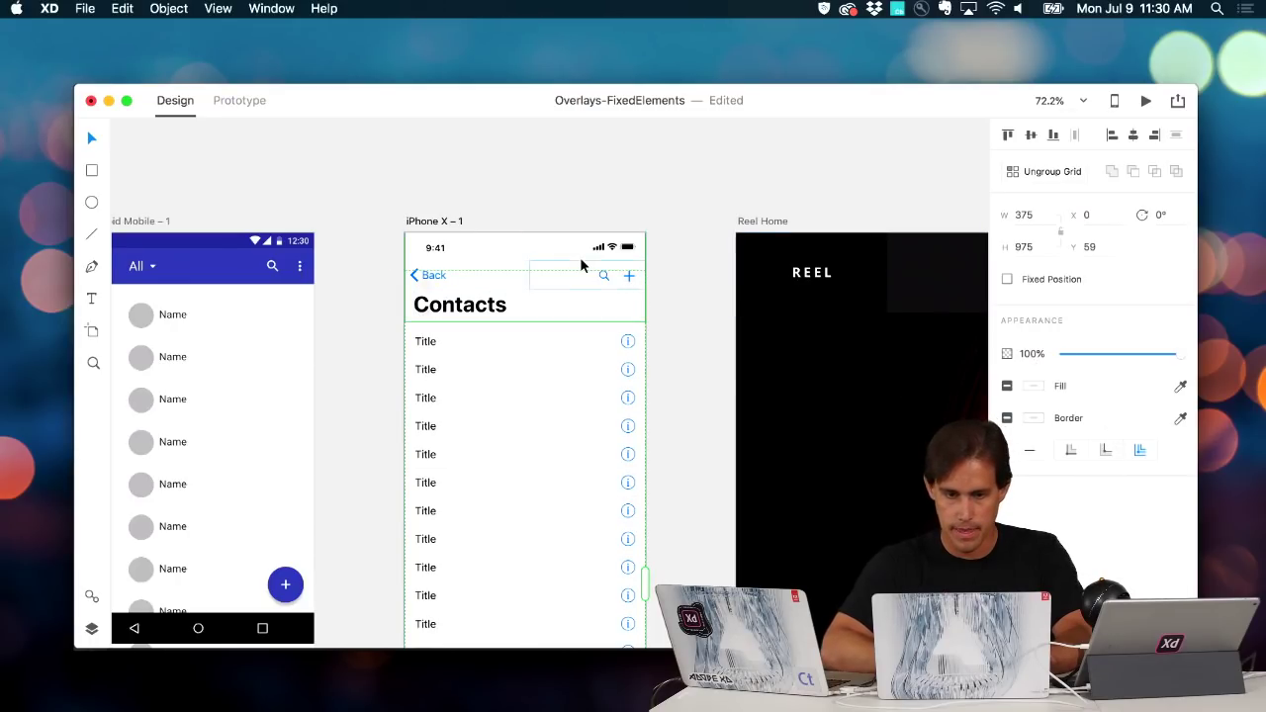
{"action": "left_click", "coordinate": [531, 249]}
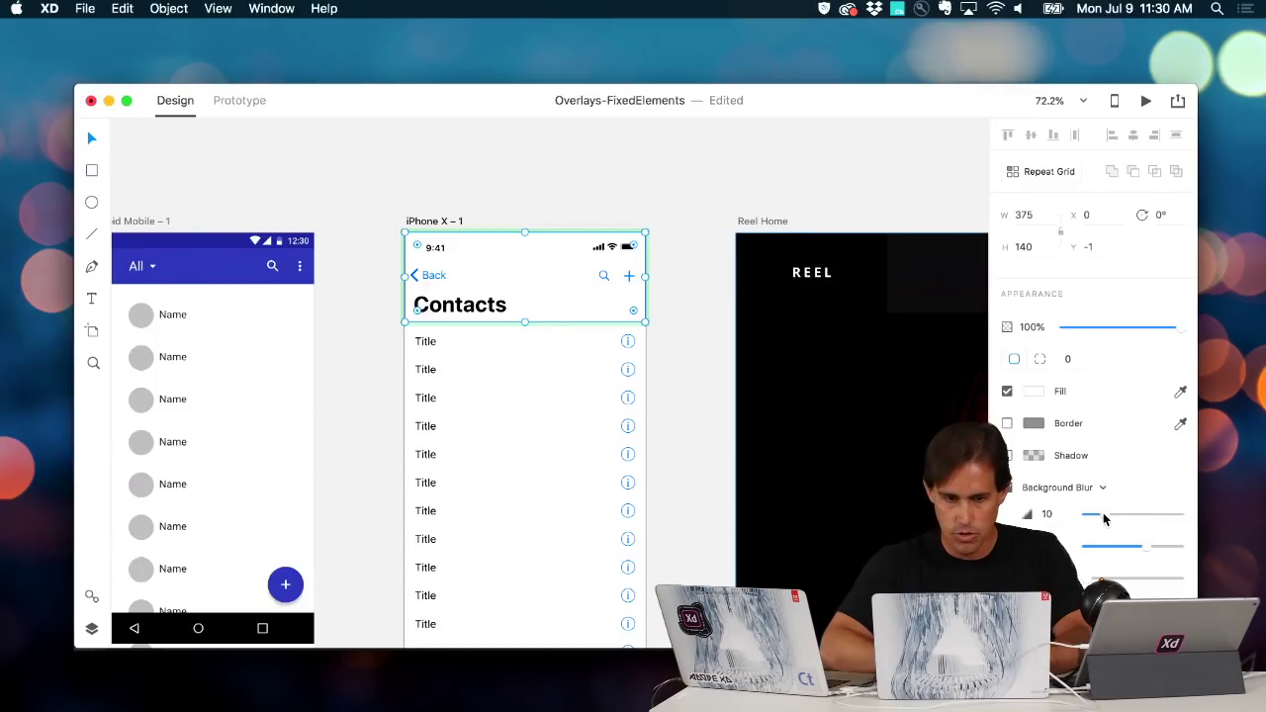
{"action": "mouse_move", "coordinate": [1102, 513]}
{"action": "left_mouse_down"}
{"action": "mouse_move", "coordinate": [1114, 509]}
{"action": "mouse_move", "coordinate": [1087, 511]}
{"action": "left_mouse_up"}
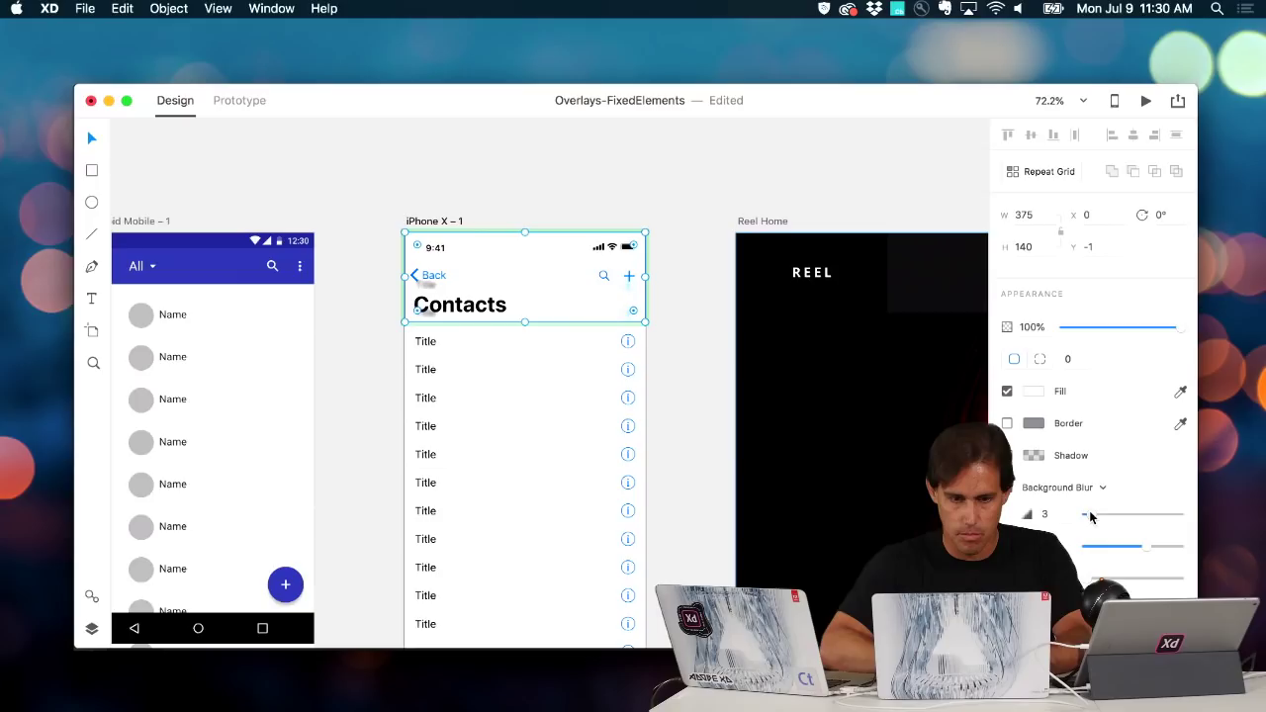
Move the Title list back down so it starts directly below the Contacts header
{"action": "left_click", "coordinate": [710, 348]}
{"action": "left_click", "coordinate": [600, 370]}
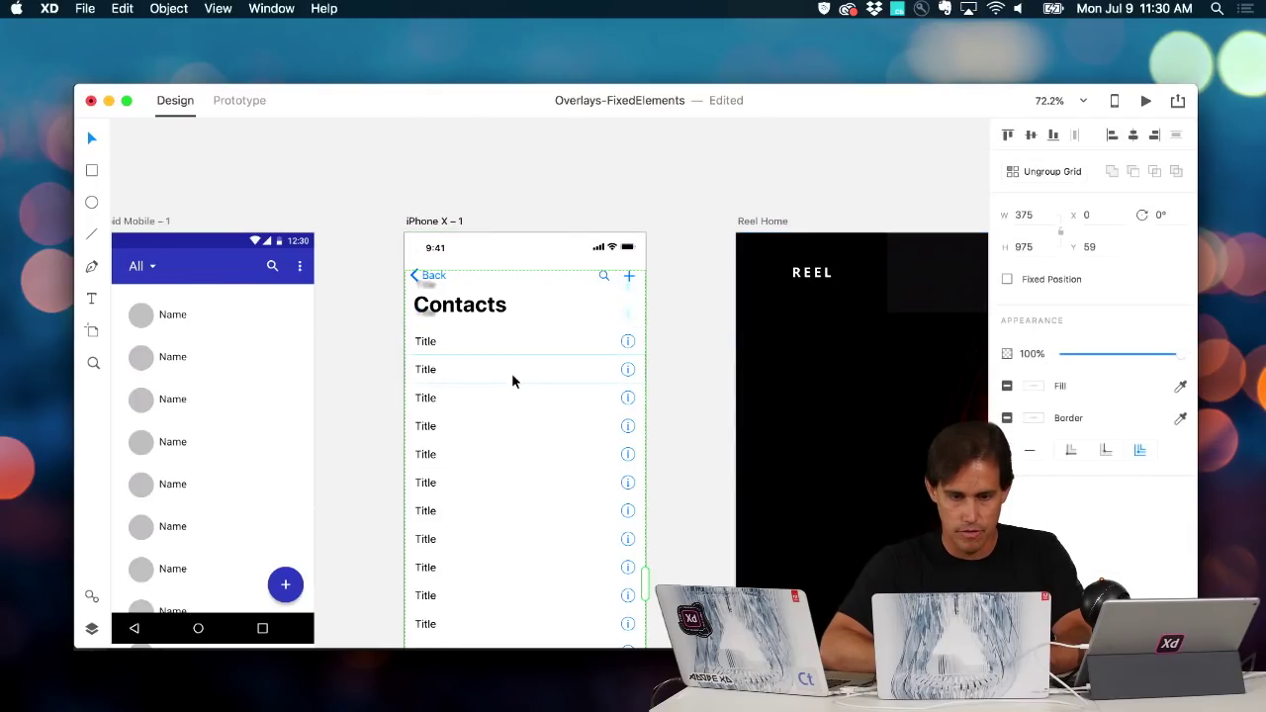
{"action": "left_click_drag", "start_coordinate": [511, 375], "coordinate": [517, 423]}
Preview the iPhone X – 1 artboard, scroll the list beneath the header to check the blur, and close the preview
{"action": "left_click", "coordinate": [412, 222]}
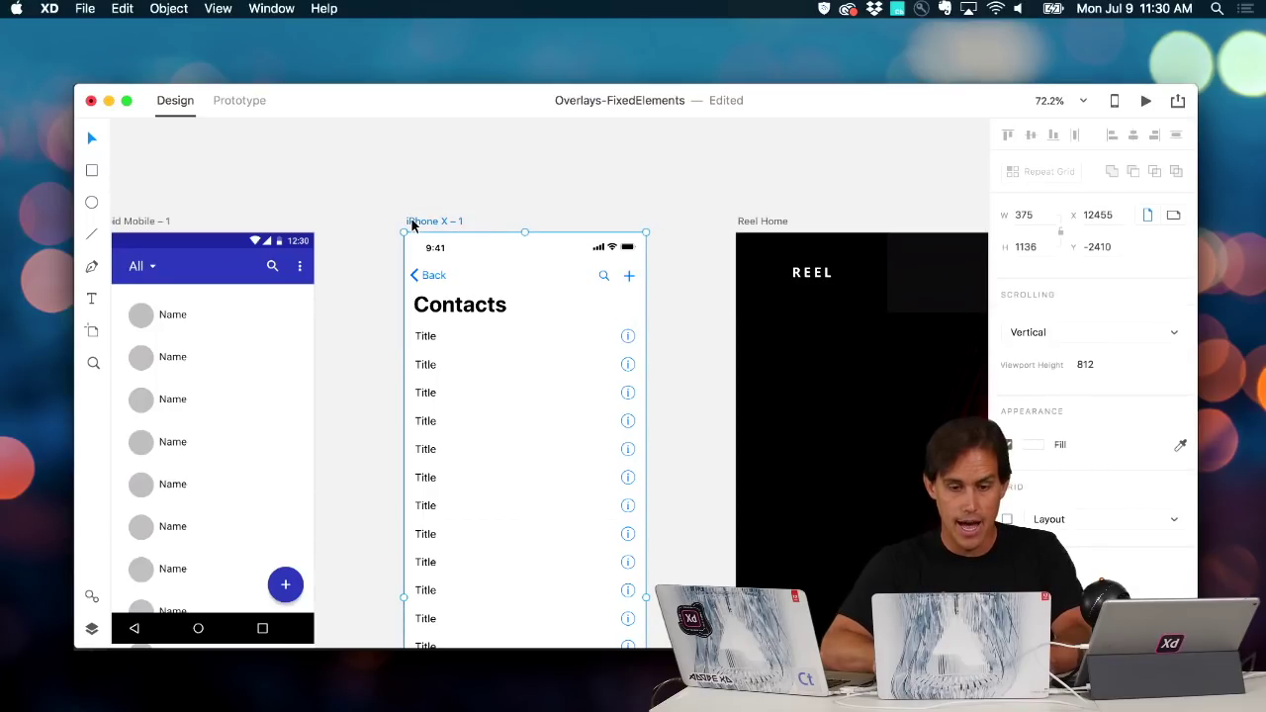
{"action": "key", "text": "super+Return"}
{"action": "scroll", "coordinate": [625, 365], "scroll_direction": "down", "scroll_amount": 1}
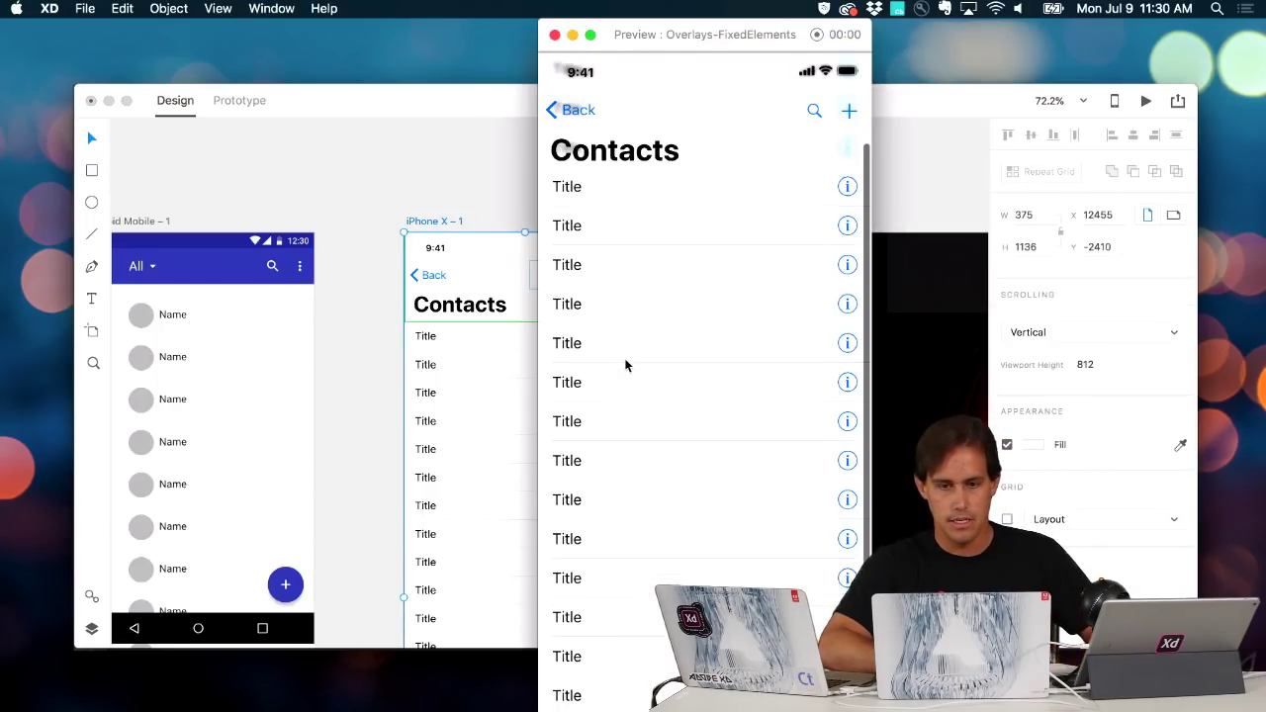
{"action": "scroll", "coordinate": [625, 365], "scroll_direction": "down", "scroll_amount": 5}
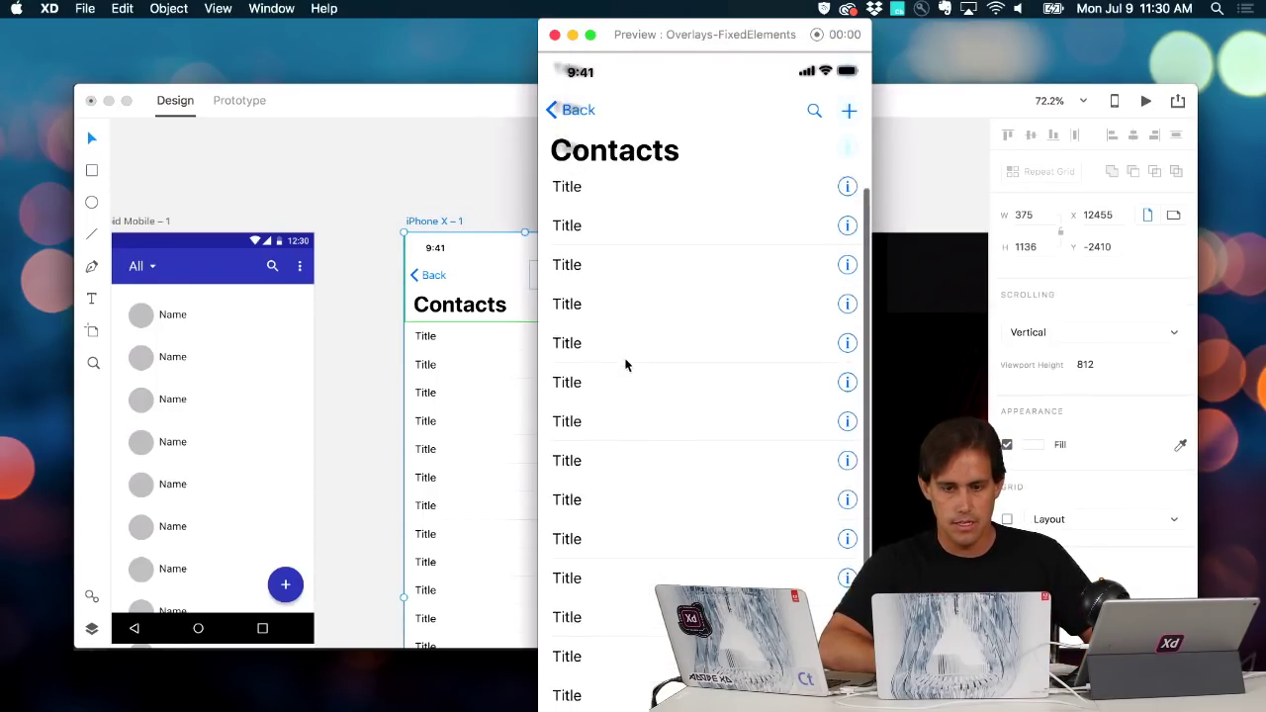
{"action": "scroll", "coordinate": [625, 365], "scroll_direction": "down", "scroll_amount": 3}
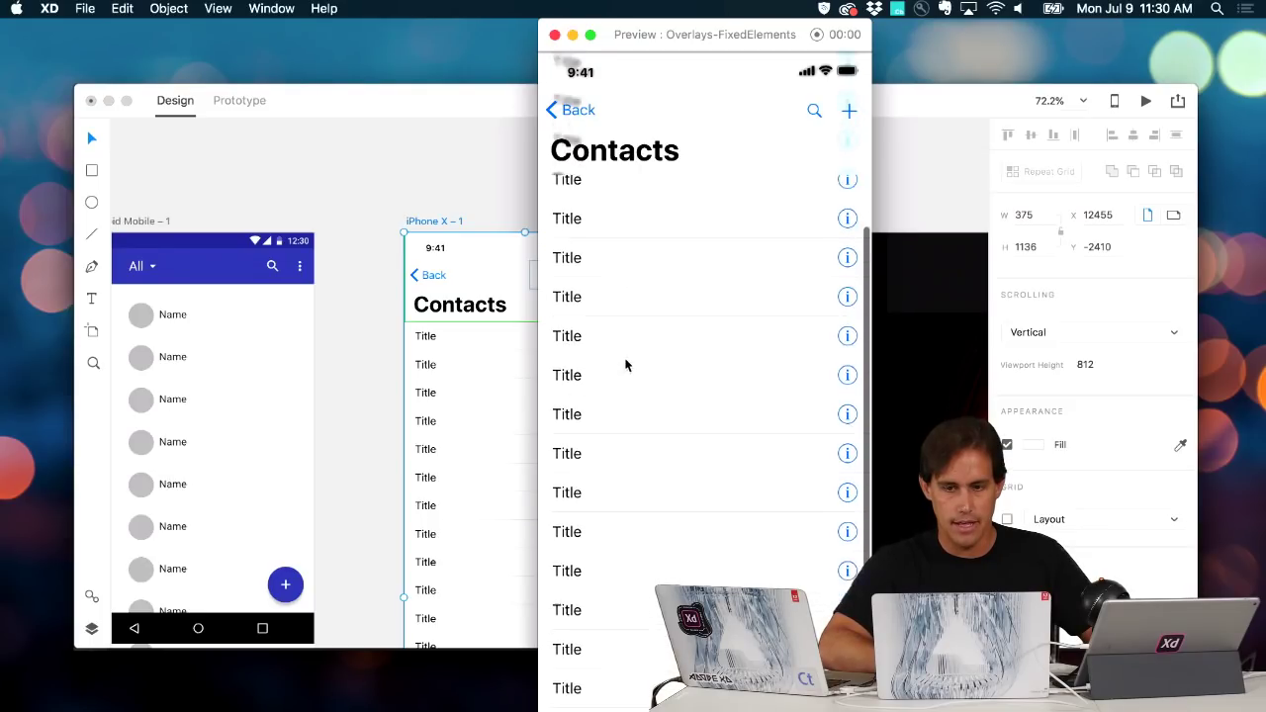
{"action": "left_click", "coordinate": [555, 34]}
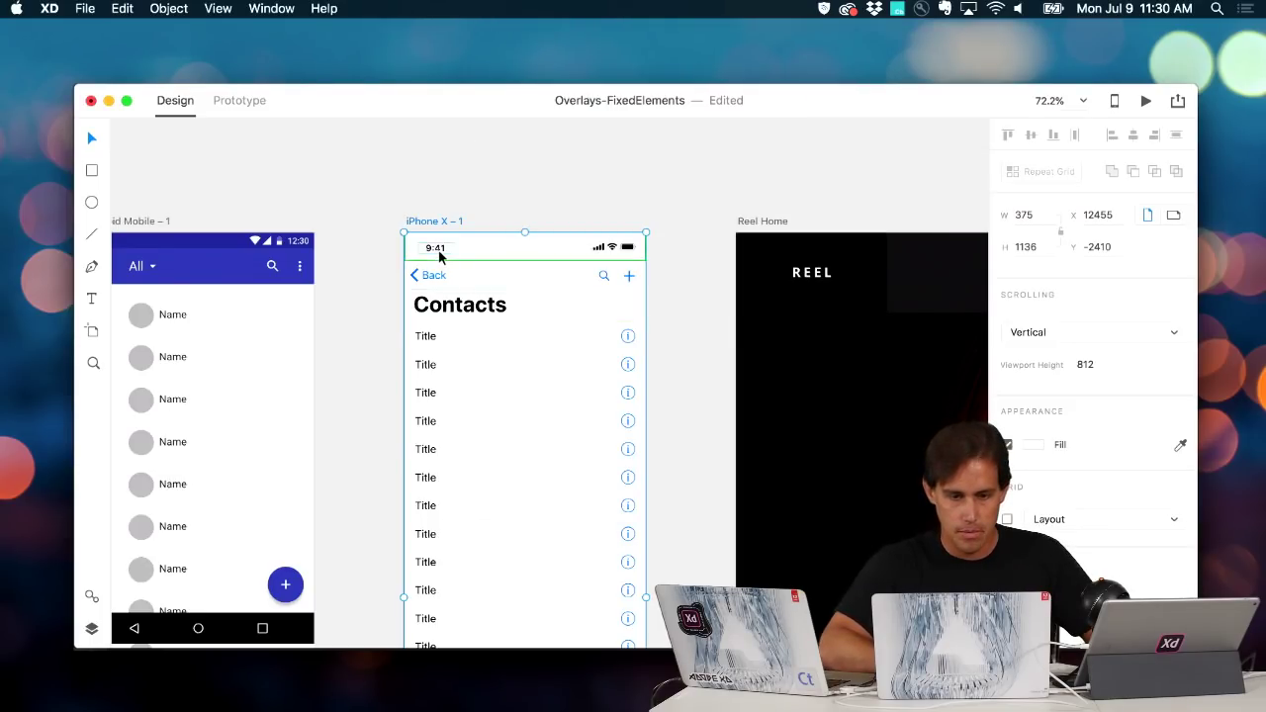
Bring the 9:41 status bar on the iPhone X – 1 artboard to the front
{"action": "left_click", "coordinate": [441, 255]}
{"action": "left_click", "coordinate": [525, 309], "text": "shift"}
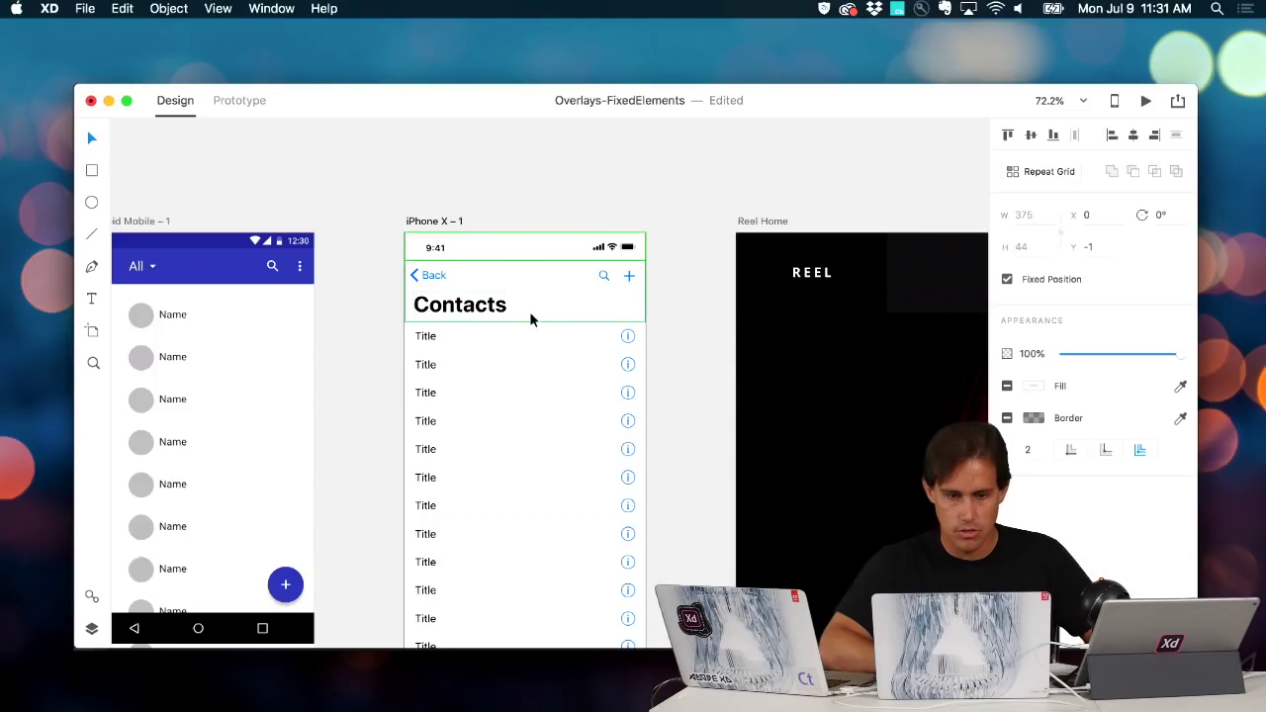
{"action": "left_click", "coordinate": [436, 255]}
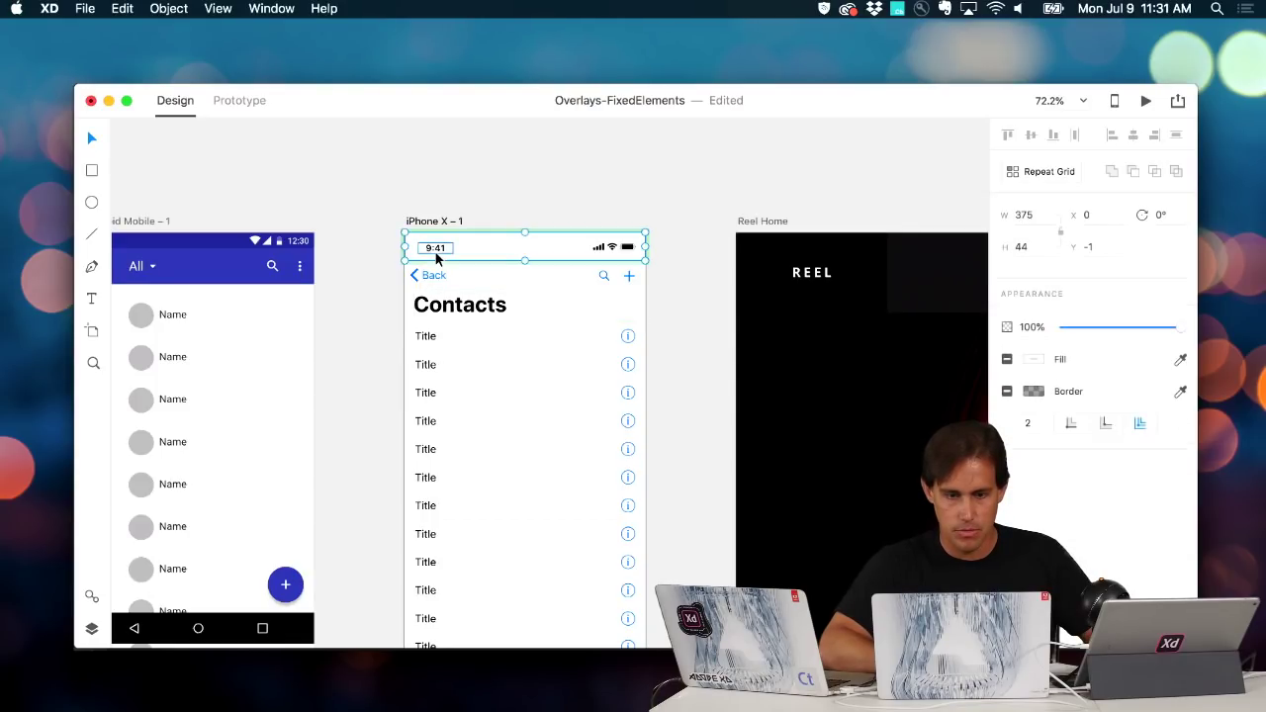
{"action": "left_click", "coordinate": [574, 307], "text": "shift"}
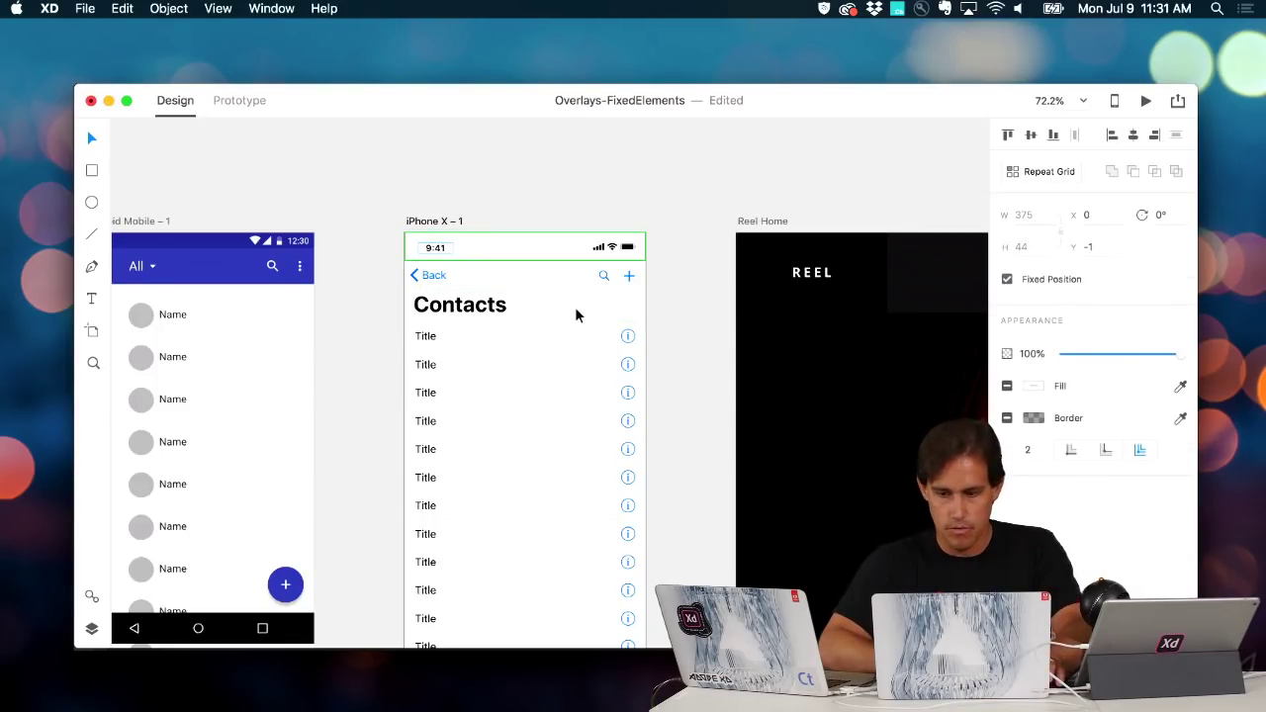
{"action": "left_click", "coordinate": [437, 250]}
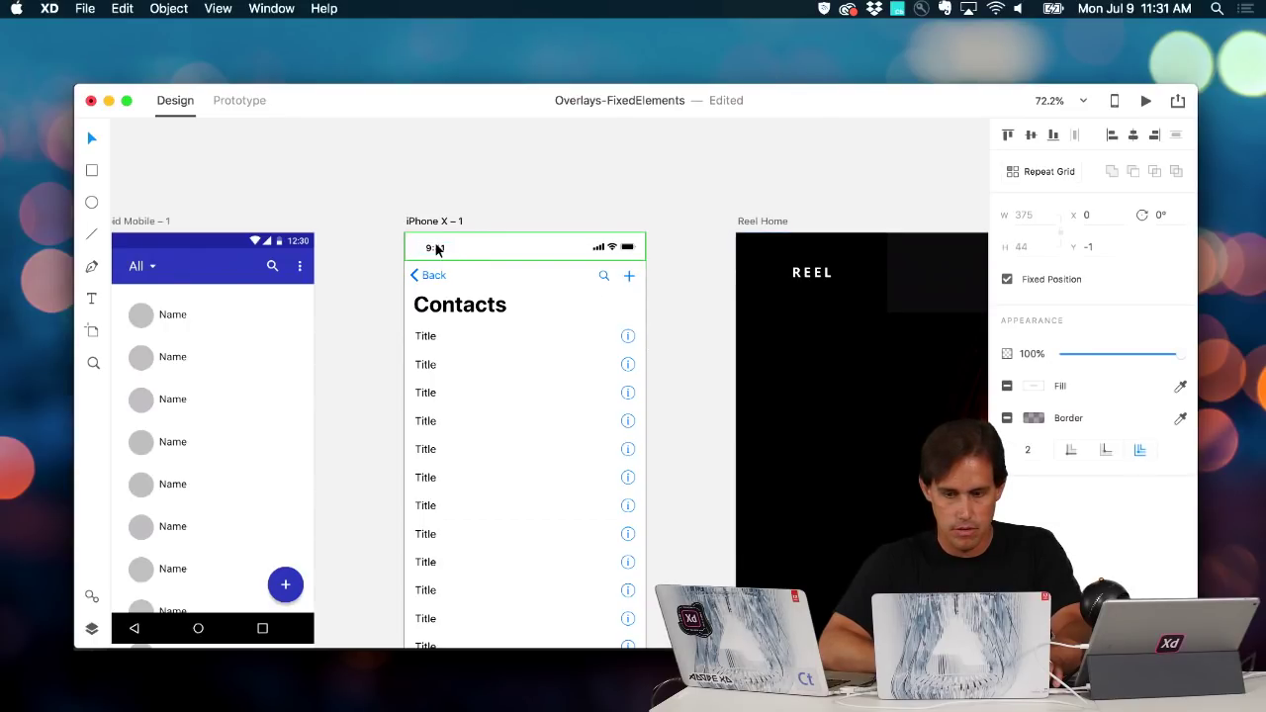
{"action": "left_click", "coordinate": [441, 213]}
{"action": "left_click", "coordinate": [441, 253]}
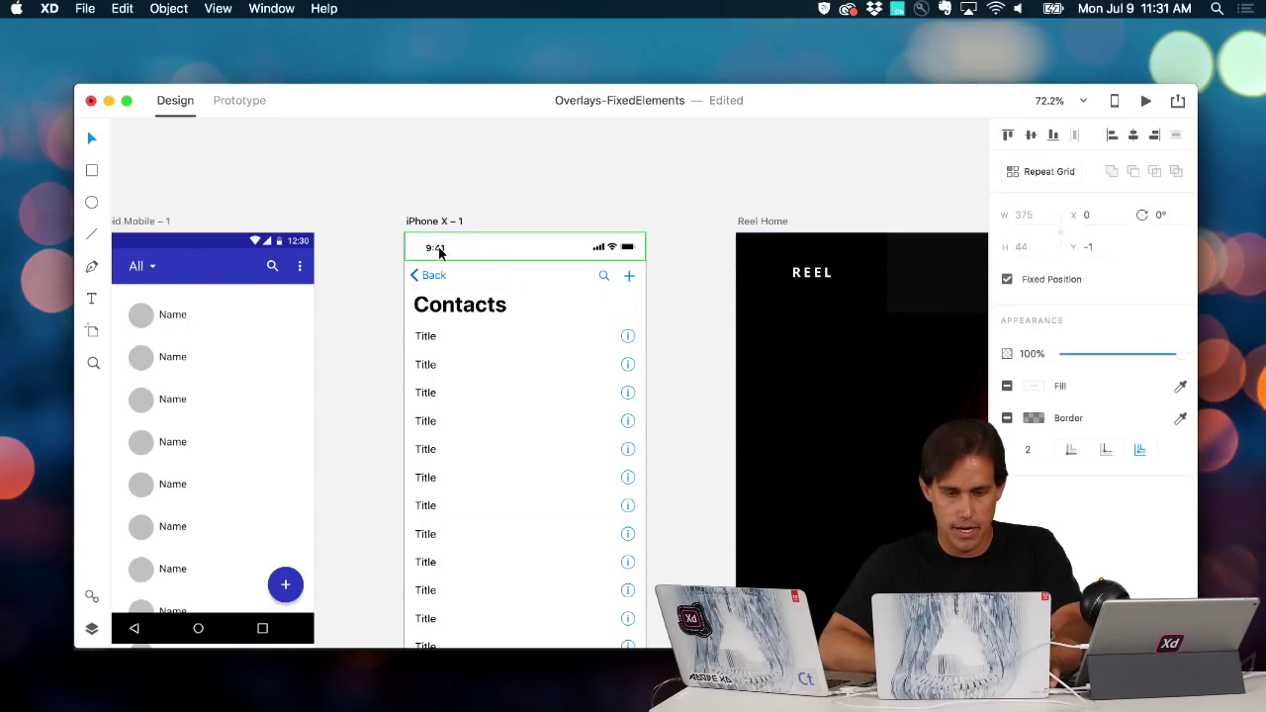
{"action": "right_click", "coordinate": [439, 251]}
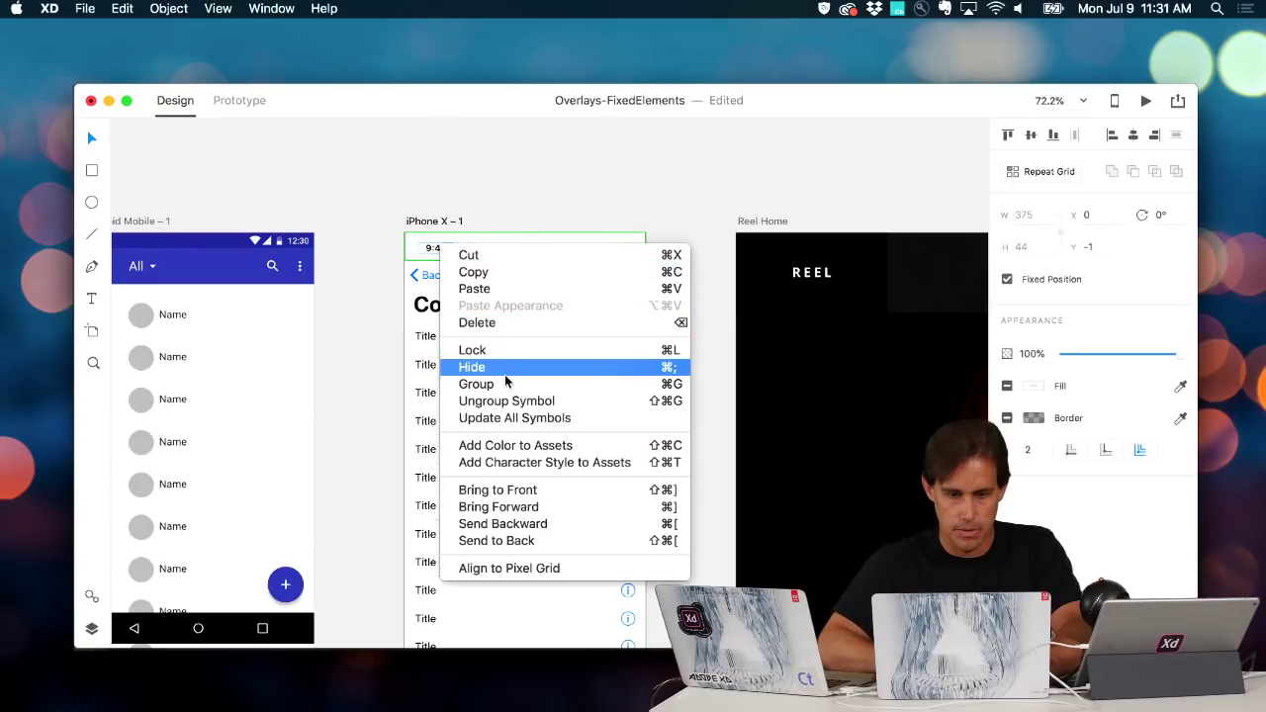
{"action": "left_click", "coordinate": [531, 489]}
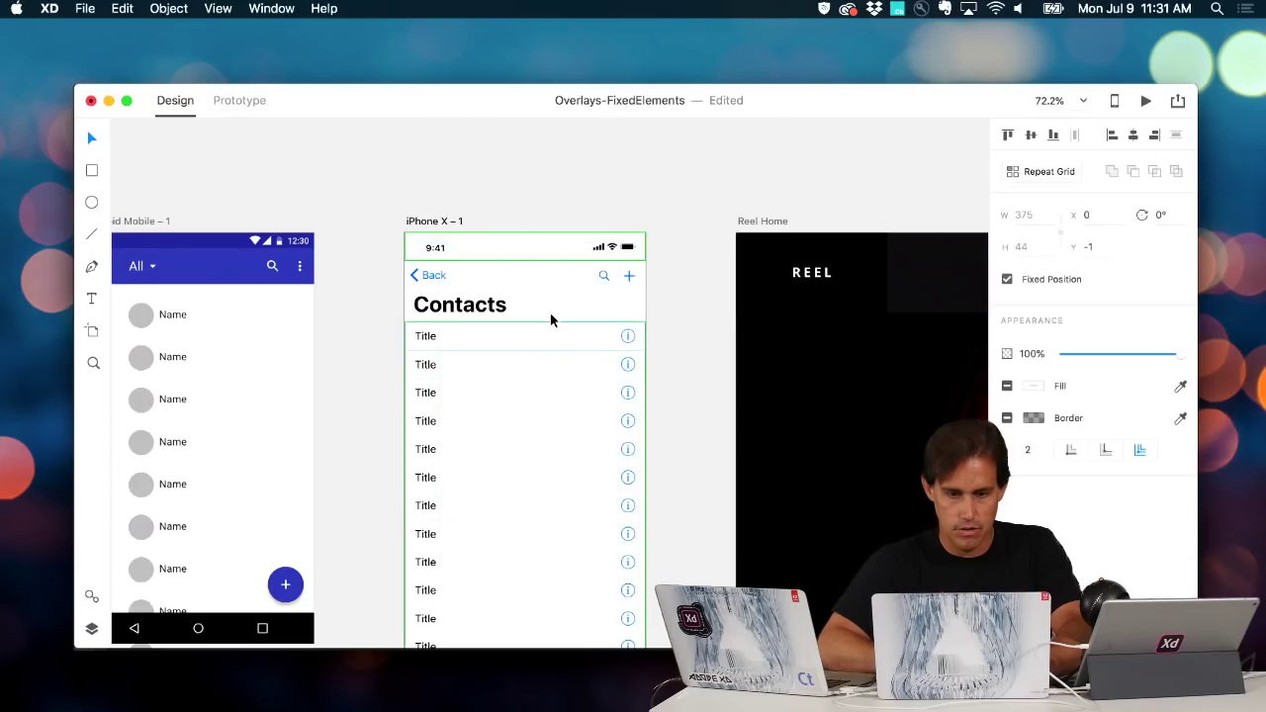
Check in preview how the 9:41 status bar and Contacts header layer over the scrolling list, and close the preview
{"action": "key", "text": "super+Return"}
{"action": "scroll", "coordinate": [627, 352], "scroll_direction": "down", "scroll_amount": 2}
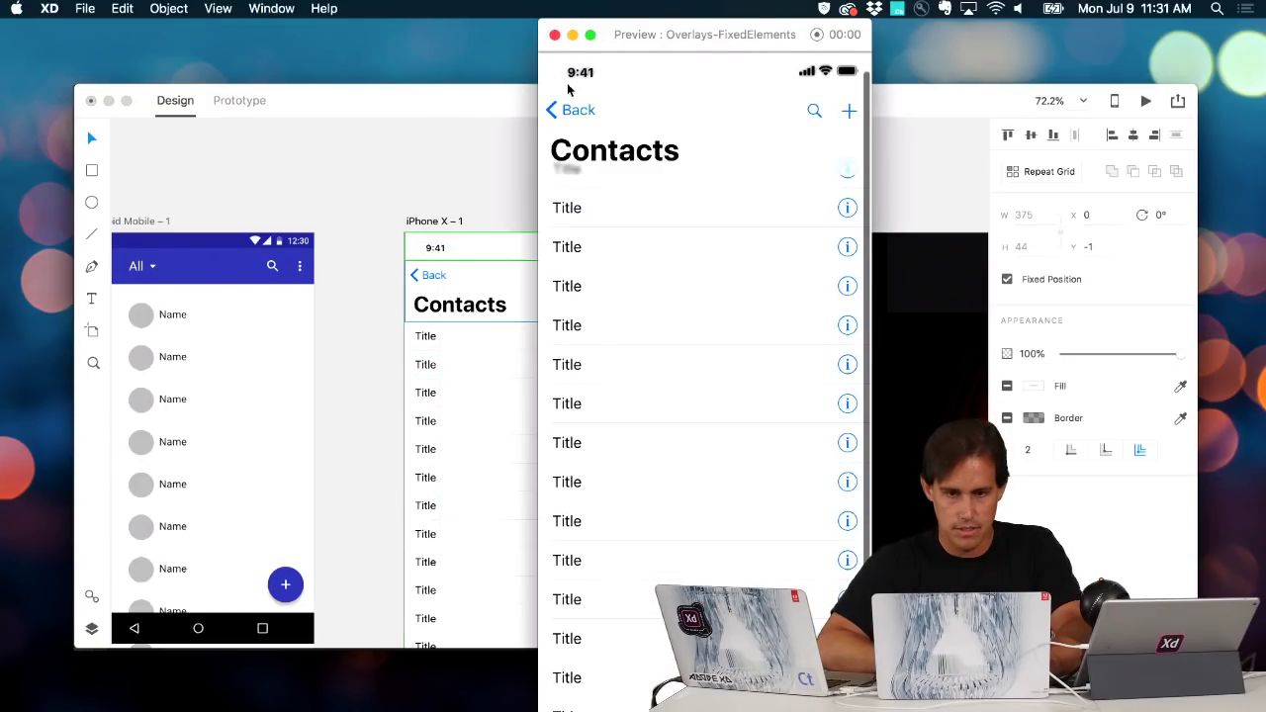
{"action": "left_click", "coordinate": [552, 35]}
Examine the layering of the 9:41 status bar contents and the rectangle behind the Contacts header, including its arrange options
{"action": "scroll", "coordinate": [423, 320], "scroll_direction": "up", "scroll_amount": 5}
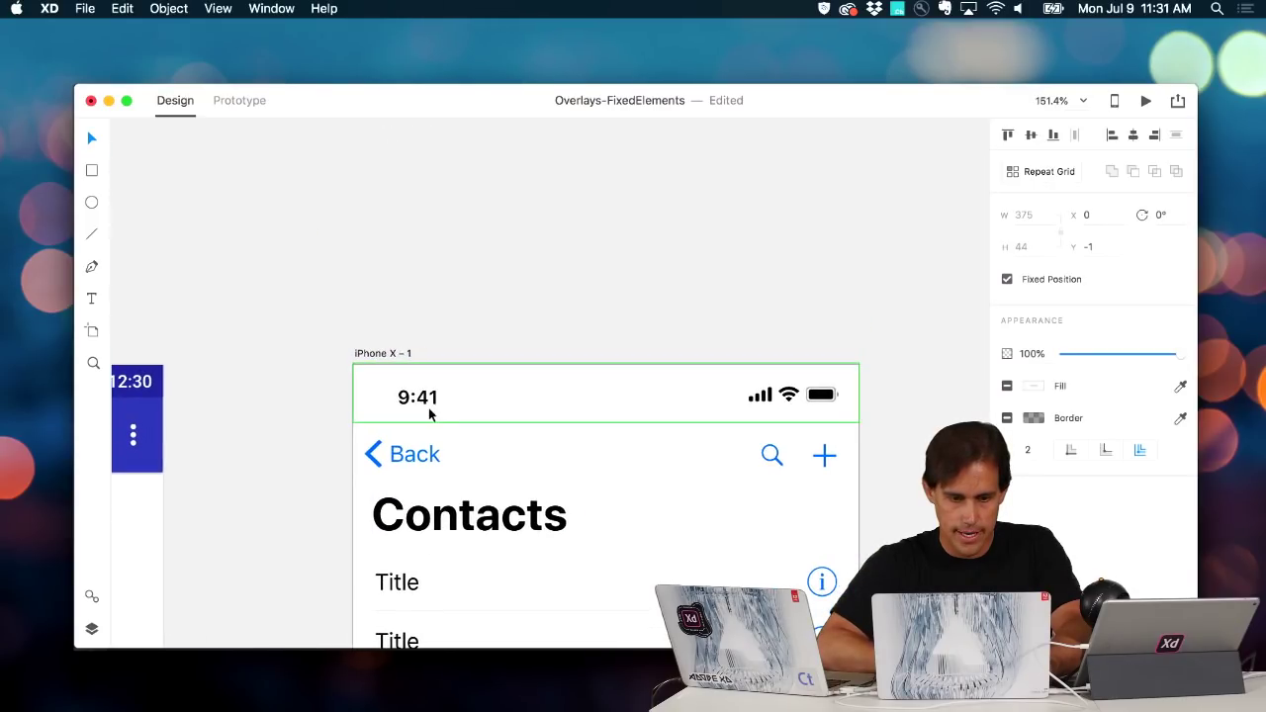
{"action": "left_click", "coordinate": [408, 295]}
{"action": "left_click", "coordinate": [409, 404]}
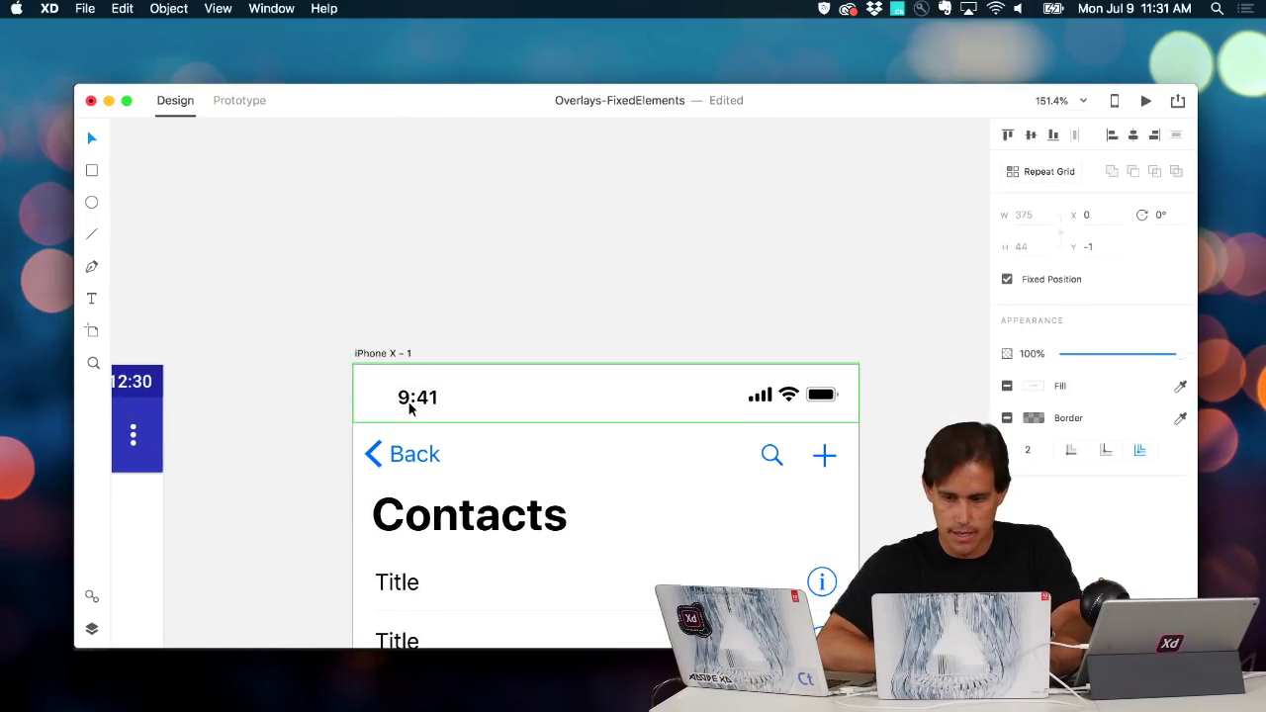
{"action": "left_click", "coordinate": [422, 406]}
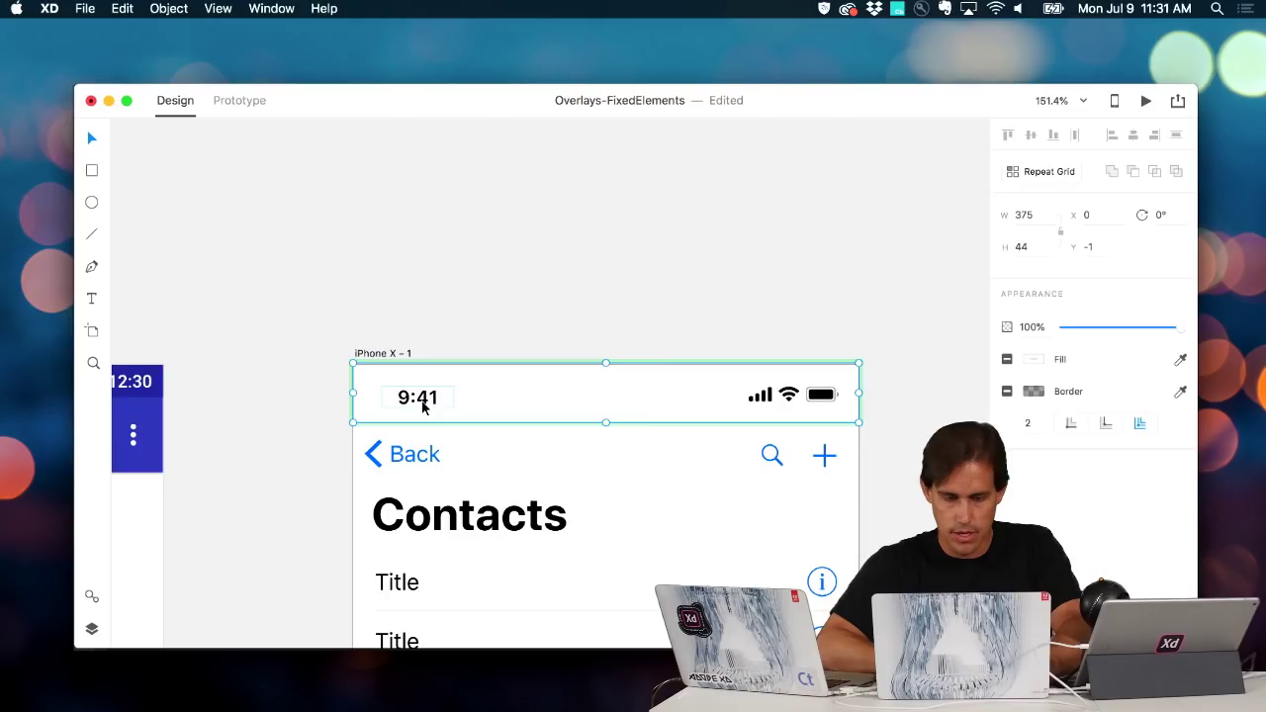
{"action": "double_click", "coordinate": [423, 407]}
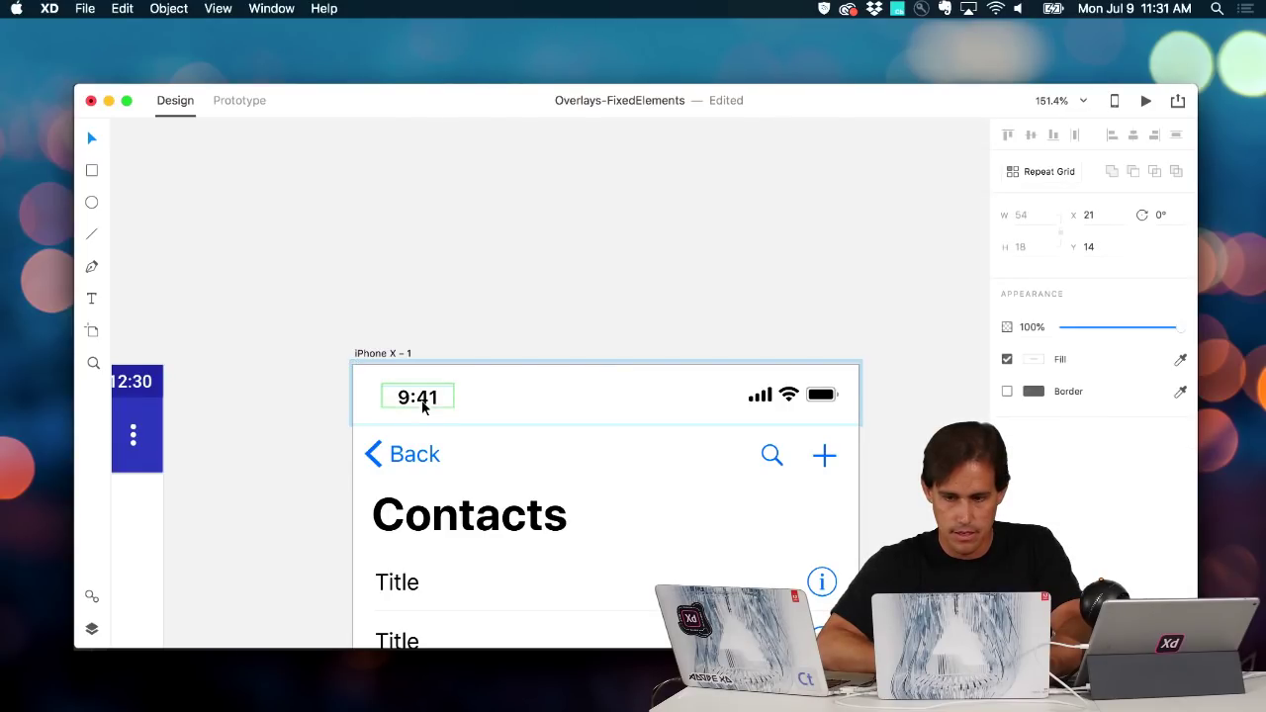
{"action": "left_click", "coordinate": [359, 417]}
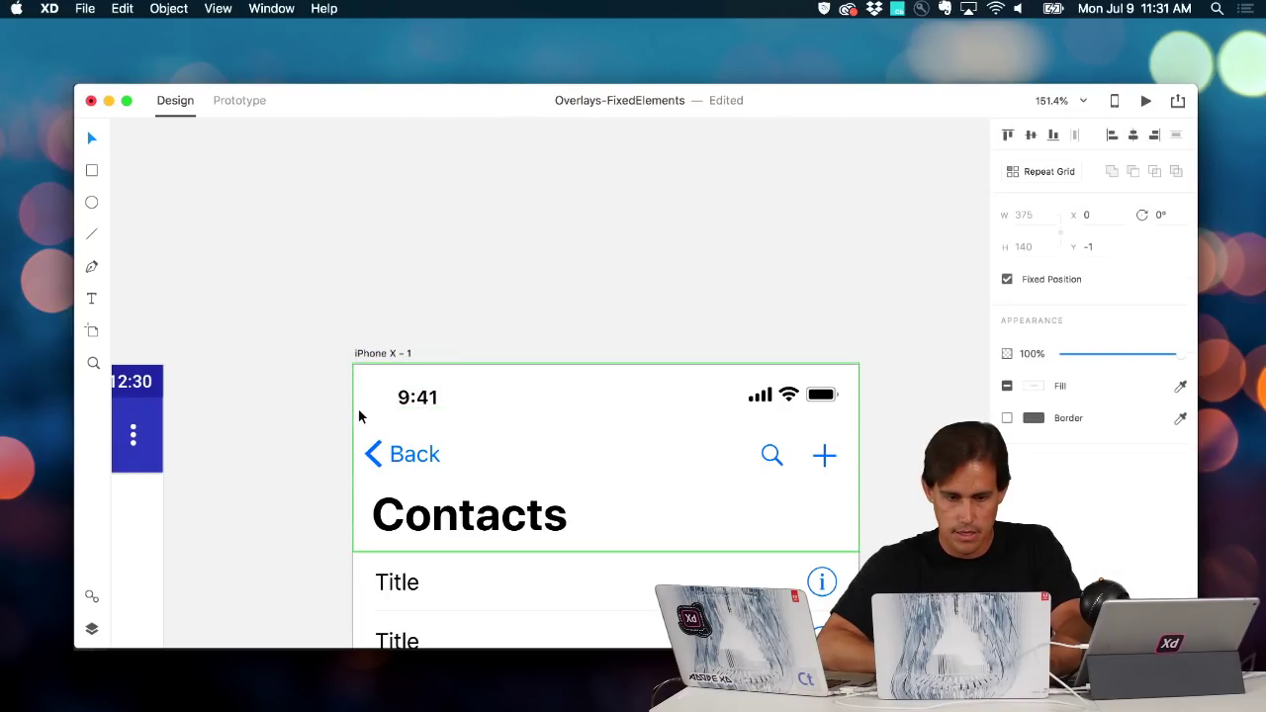
{"action": "left_click", "coordinate": [364, 516]}
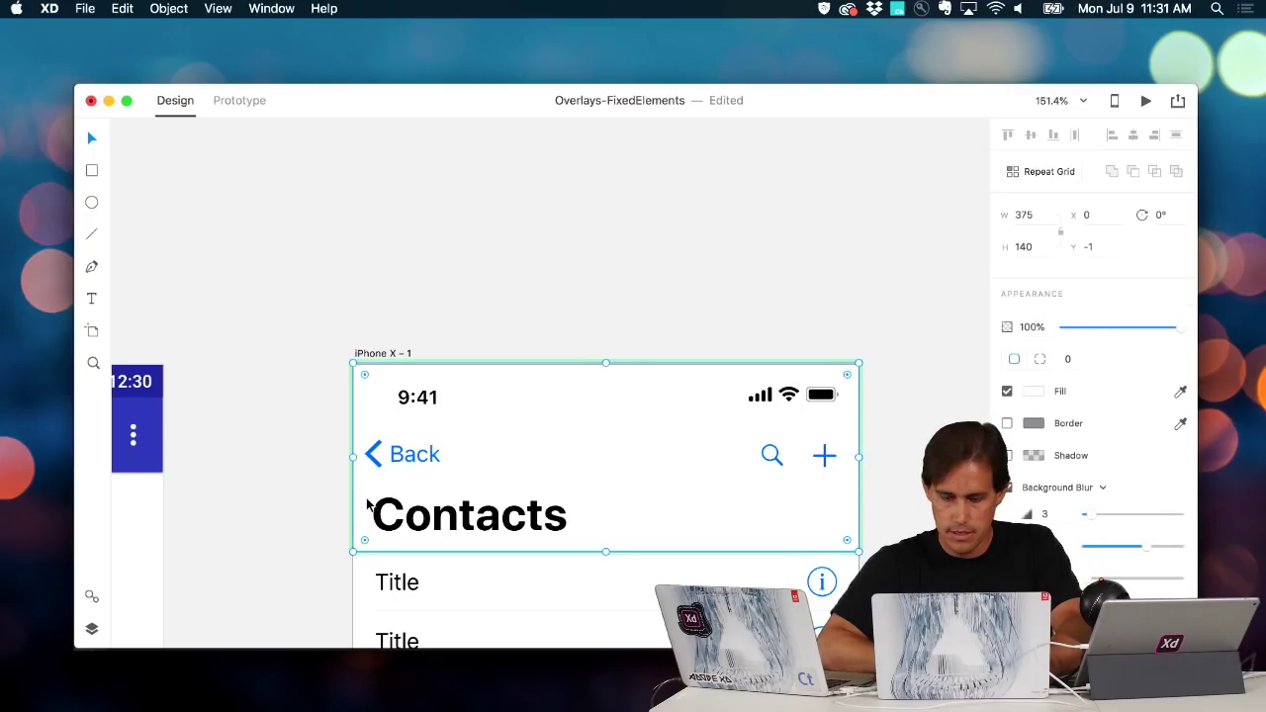
{"action": "right_click", "coordinate": [366, 504]}
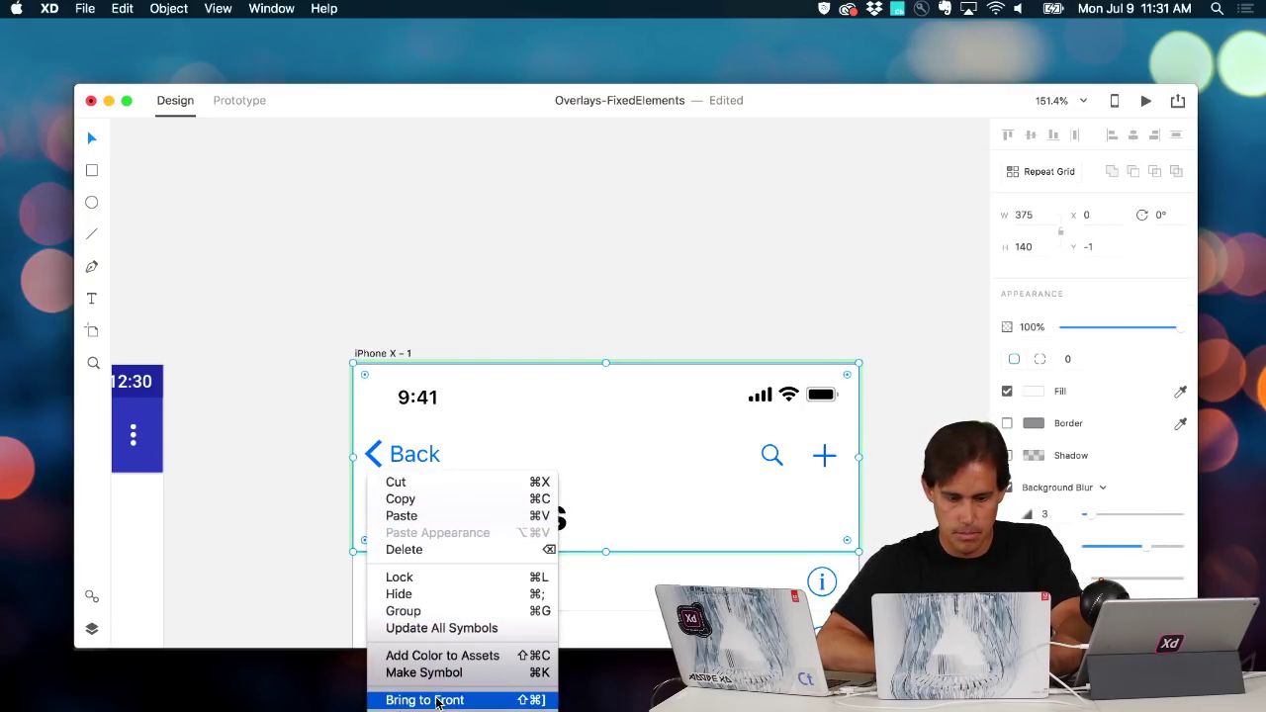
{"action": "left_click", "coordinate": [337, 632]}
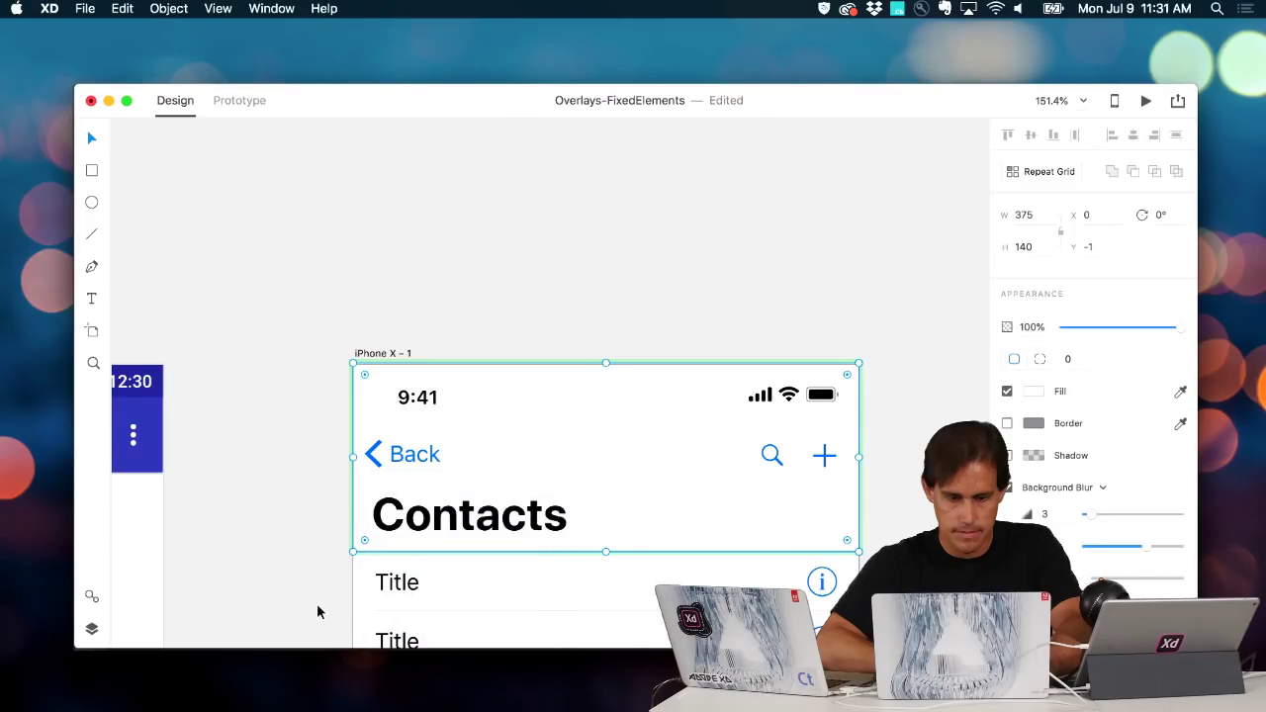
Open the preview, switch it to the iPhone X – 1 artboard, scroll its contact list, and close the preview
{"action": "left_click", "coordinate": [319, 606]}
{"action": "key", "text": "super+Return"}
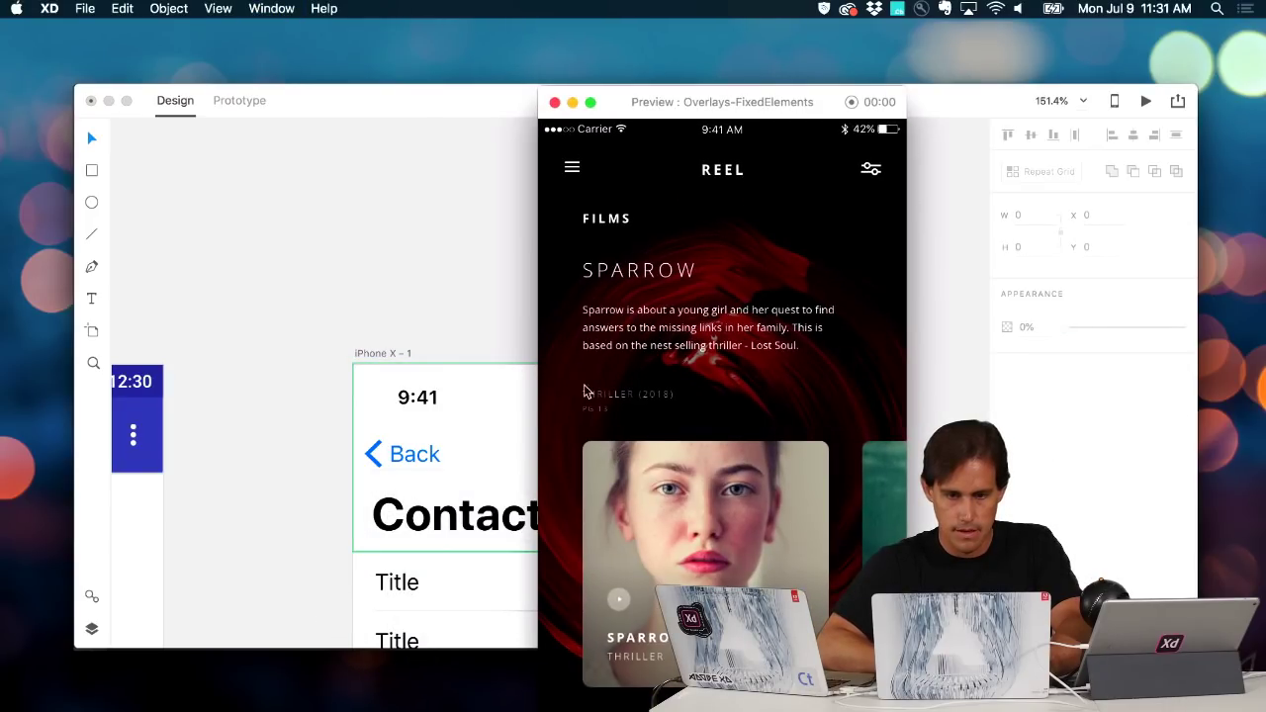
{"action": "left_click", "coordinate": [384, 353]}
{"action": "scroll", "coordinate": [647, 267], "scroll_direction": "up", "scroll_amount": 2}
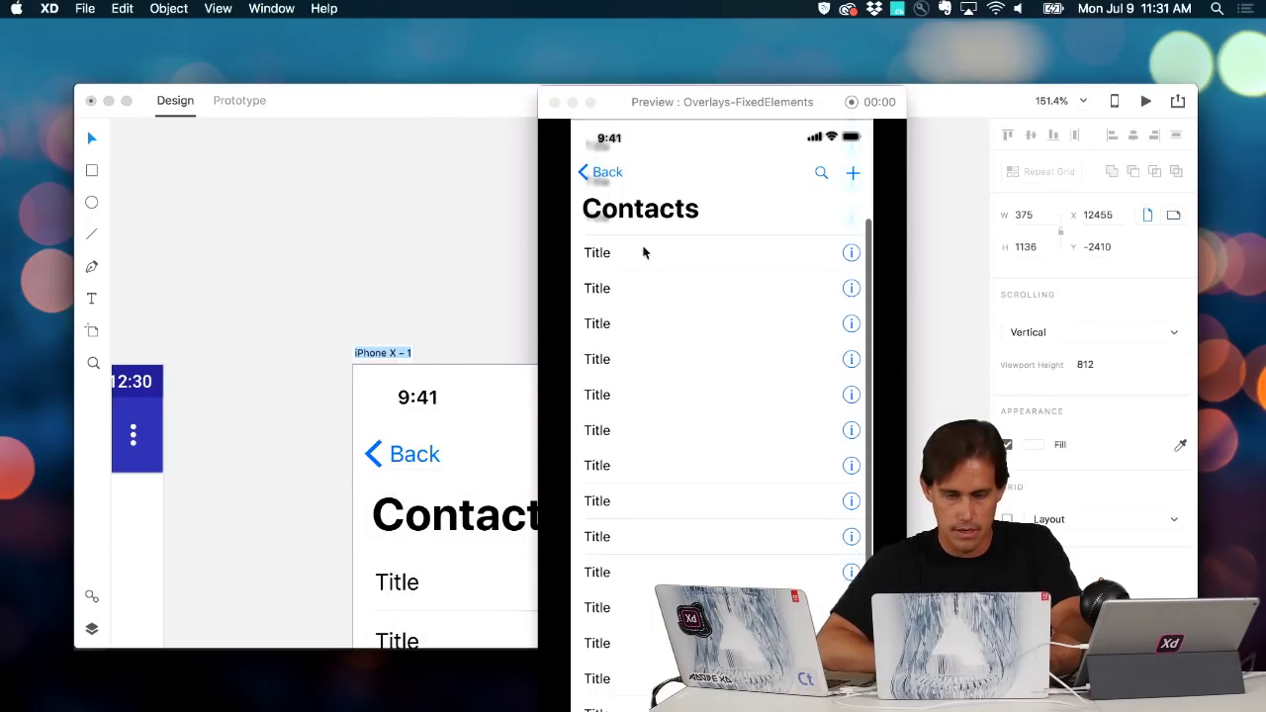
{"action": "left_click", "coordinate": [551, 103]}
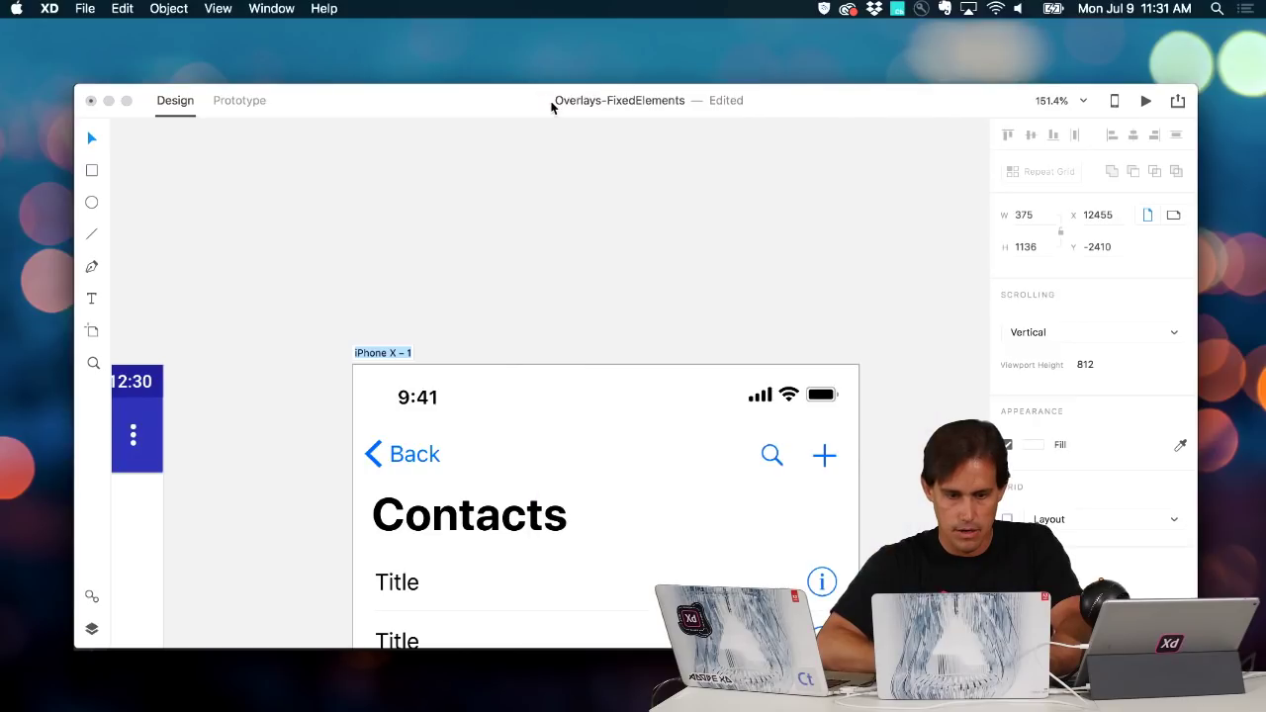
Delete the 9:41 status bar from the iPhone X – 1 artboard and undo the deletion
{"action": "left_click", "coordinate": [405, 399]}
{"action": "left_click", "coordinate": [761, 398]}
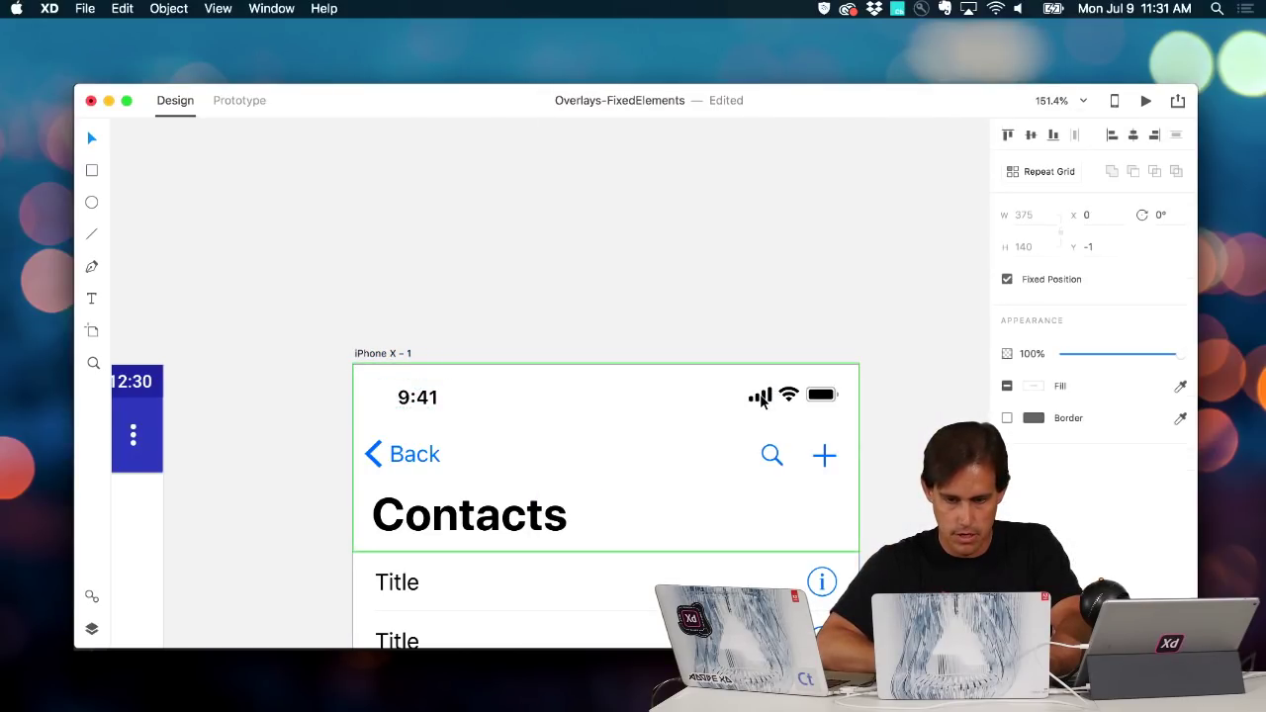
{"action": "double_click", "coordinate": [418, 398]}
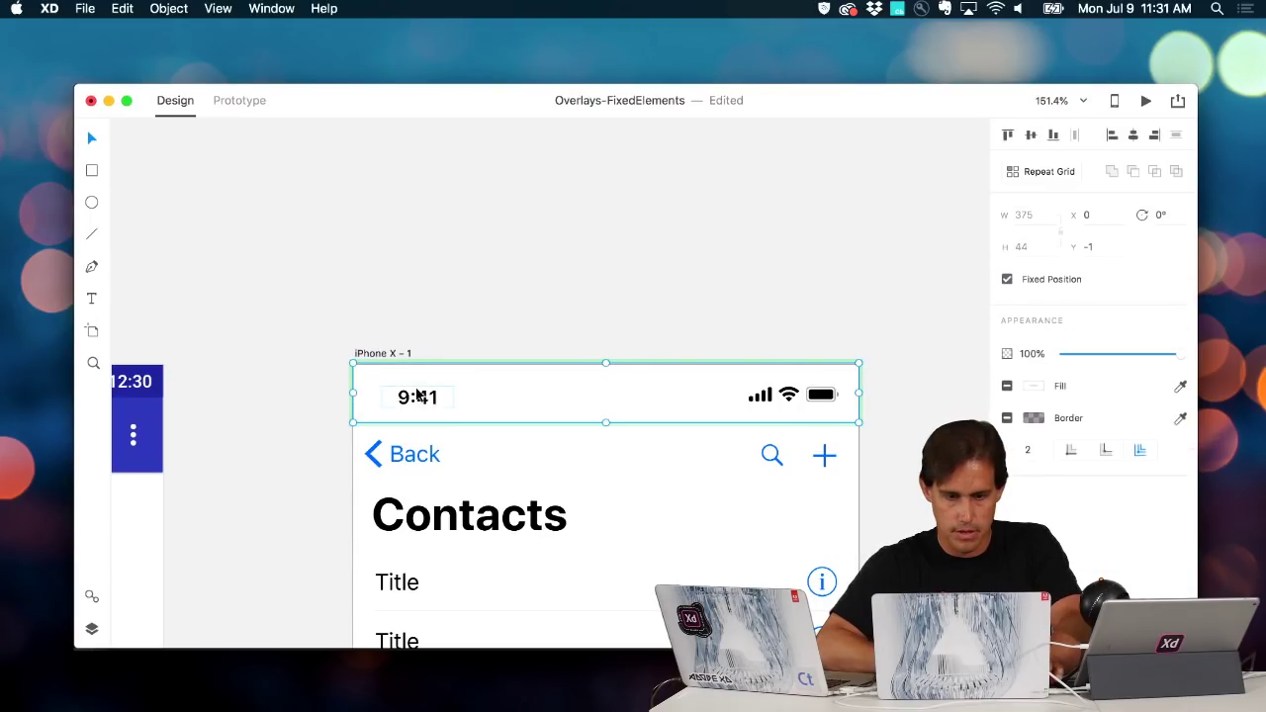
{"action": "key", "text": "Delete"}
{"action": "key", "text": "super+z"}
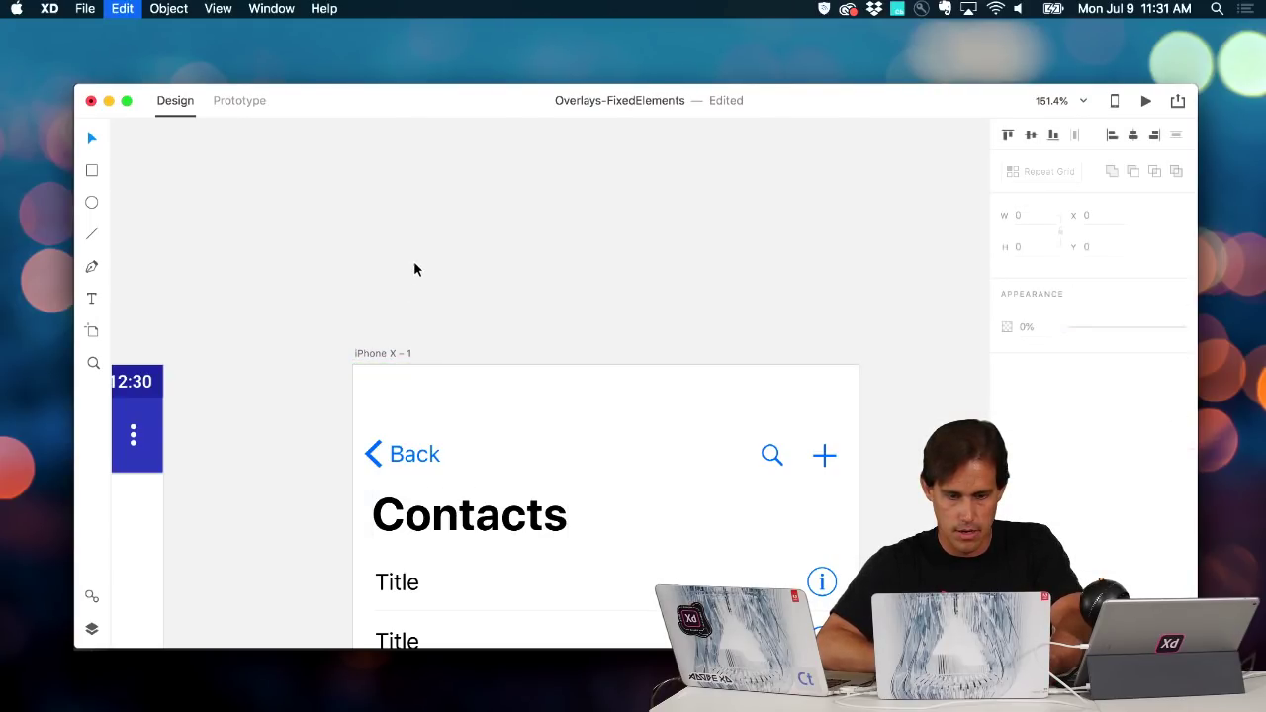
Preview the iPhone X – 1 artboard again, close the preview, and select the rectangle behind the Contacts header
{"action": "left_click", "coordinate": [376, 353]}
{"action": "key", "text": "super+Return"}
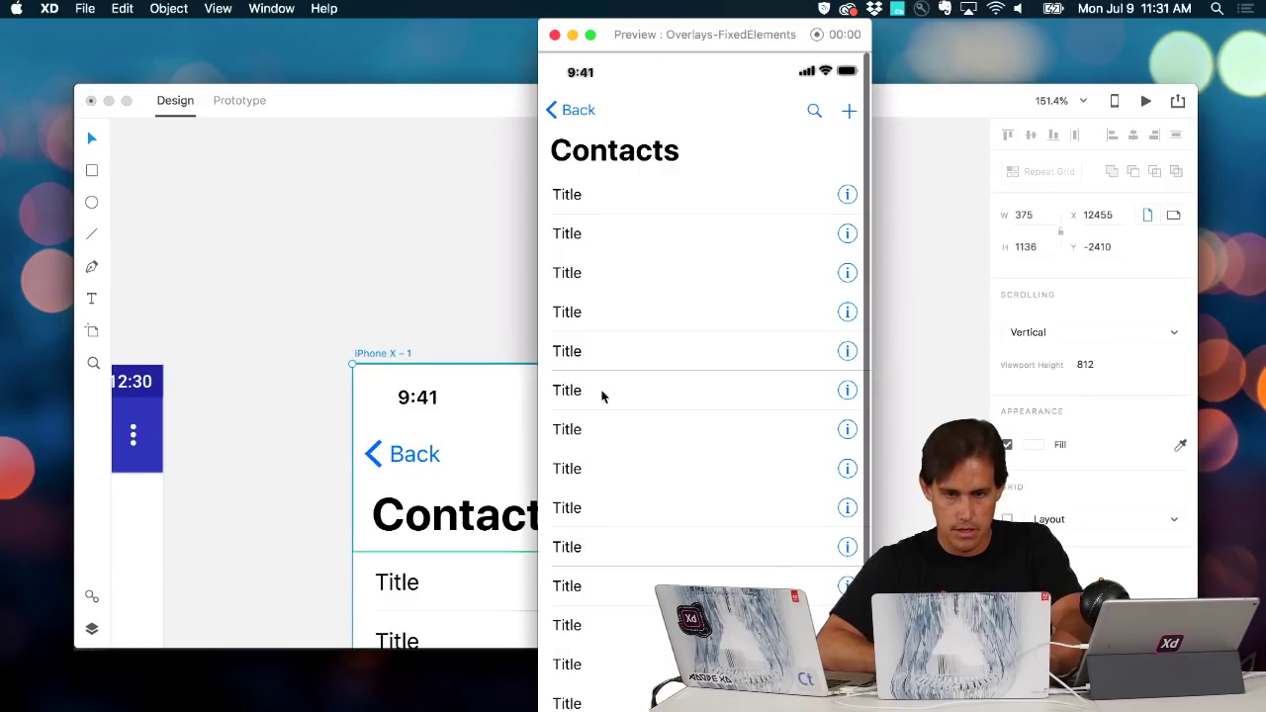
{"action": "left_click", "coordinate": [554, 35]}
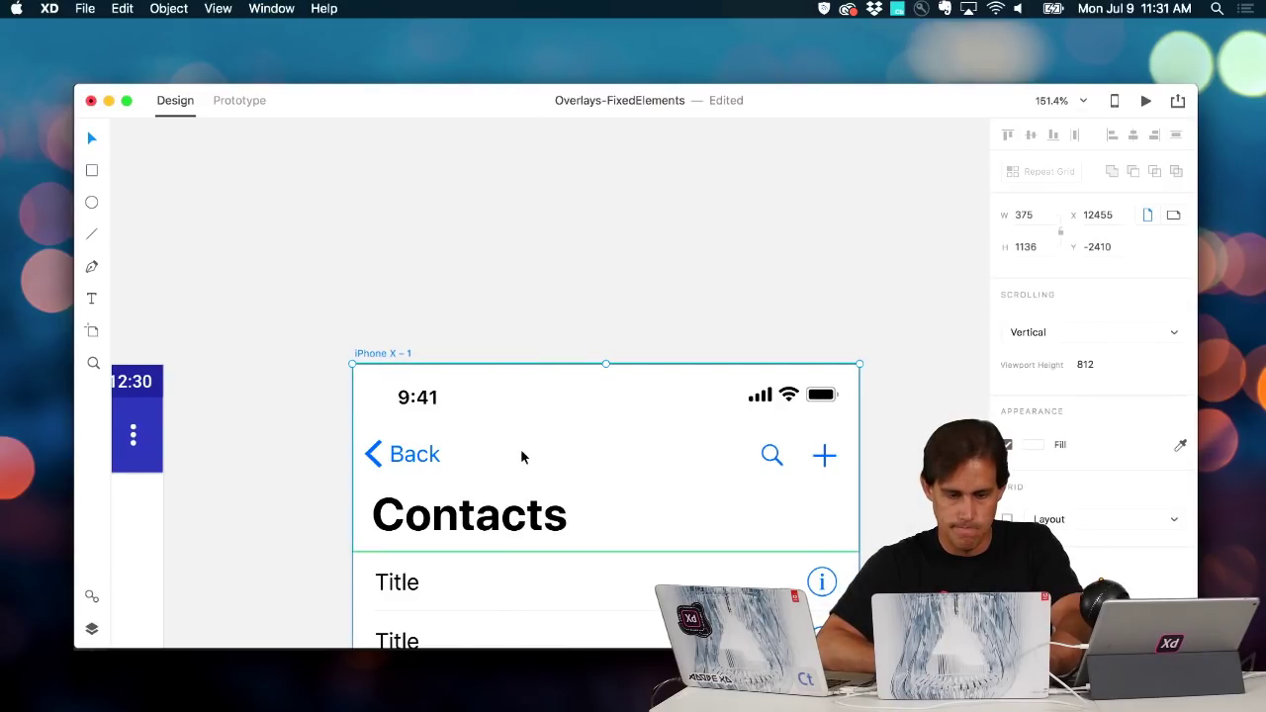
{"action": "left_click", "coordinate": [637, 496]}
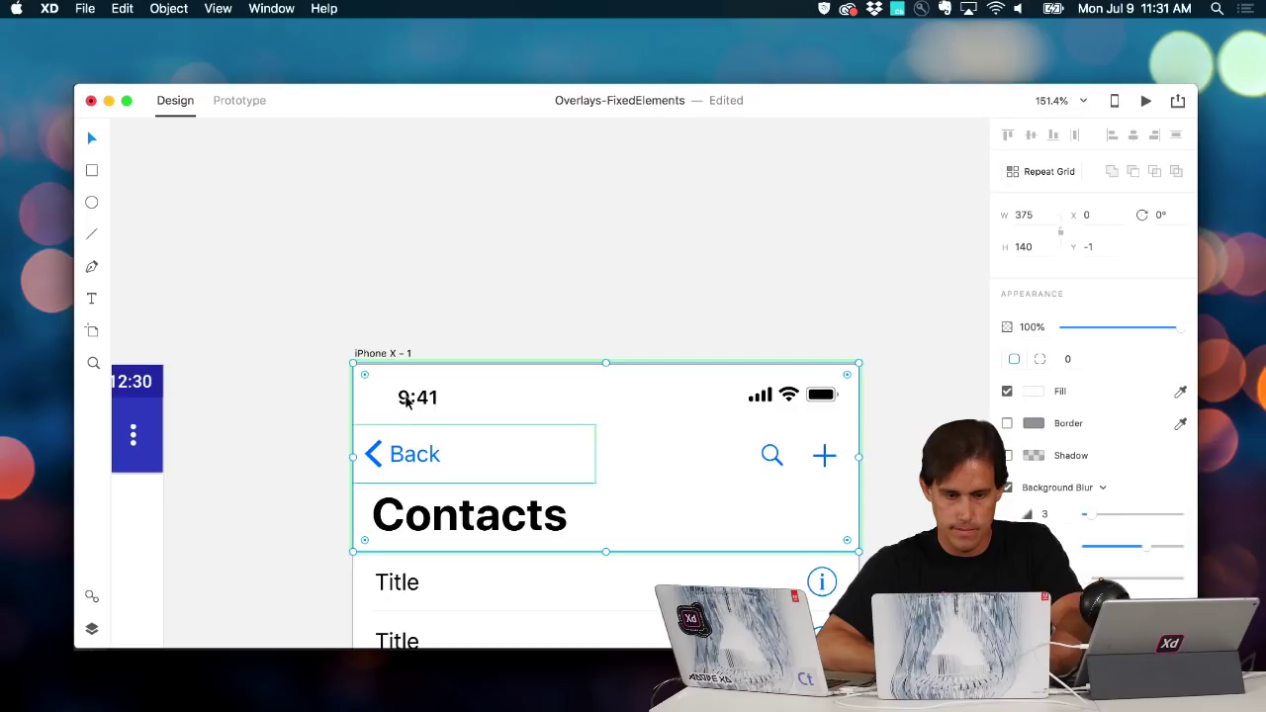
Turn off Fixed Position for the 9:41 status bar on the iPhone X – 1 artboard and test the scrolling in preview
{"action": "left_click", "coordinate": [450, 321]}
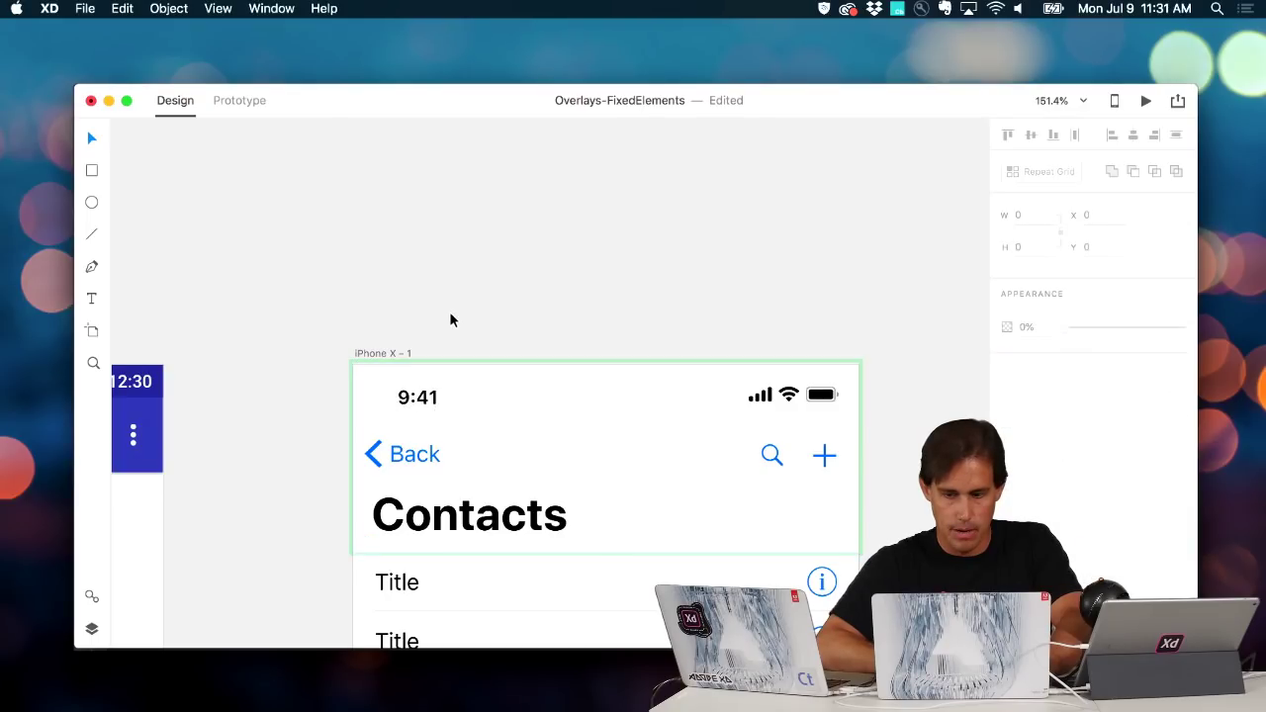
{"action": "left_click", "coordinate": [413, 400], "text": "super"}
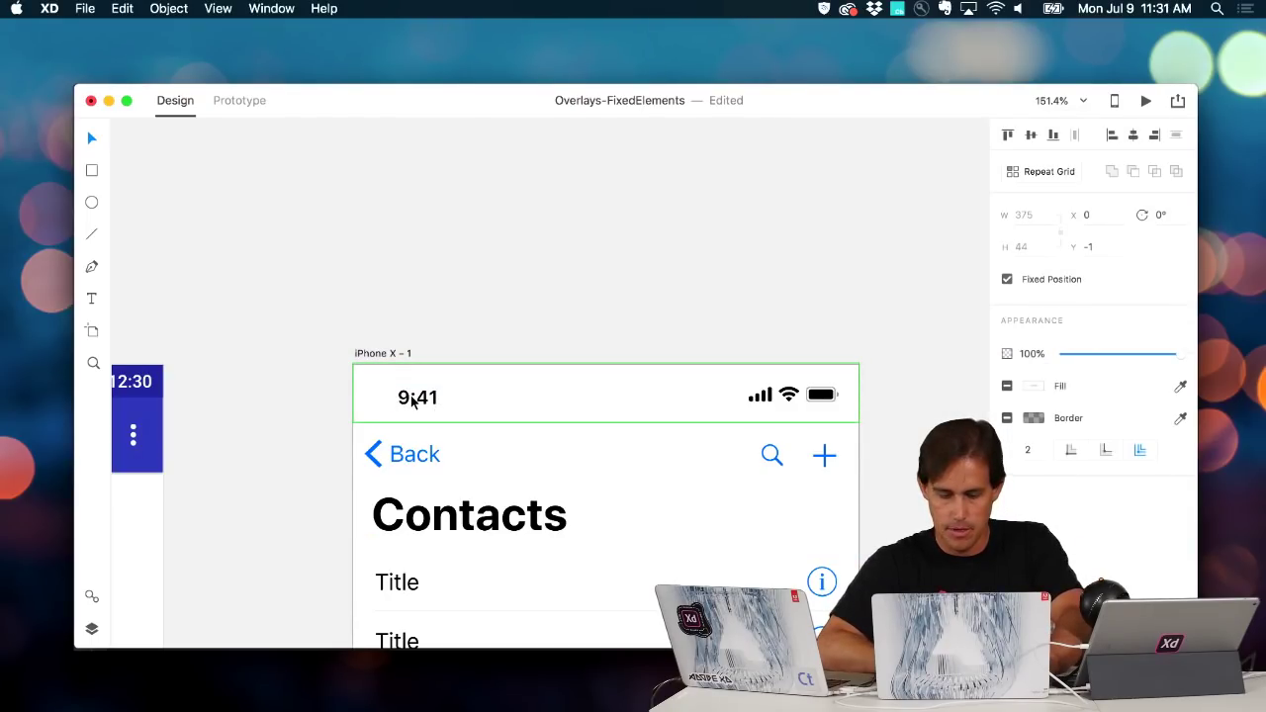
{"action": "key", "text": "super+Return"}
{"action": "scroll", "coordinate": [670, 333], "scroll_direction": "down", "scroll_amount": 3}
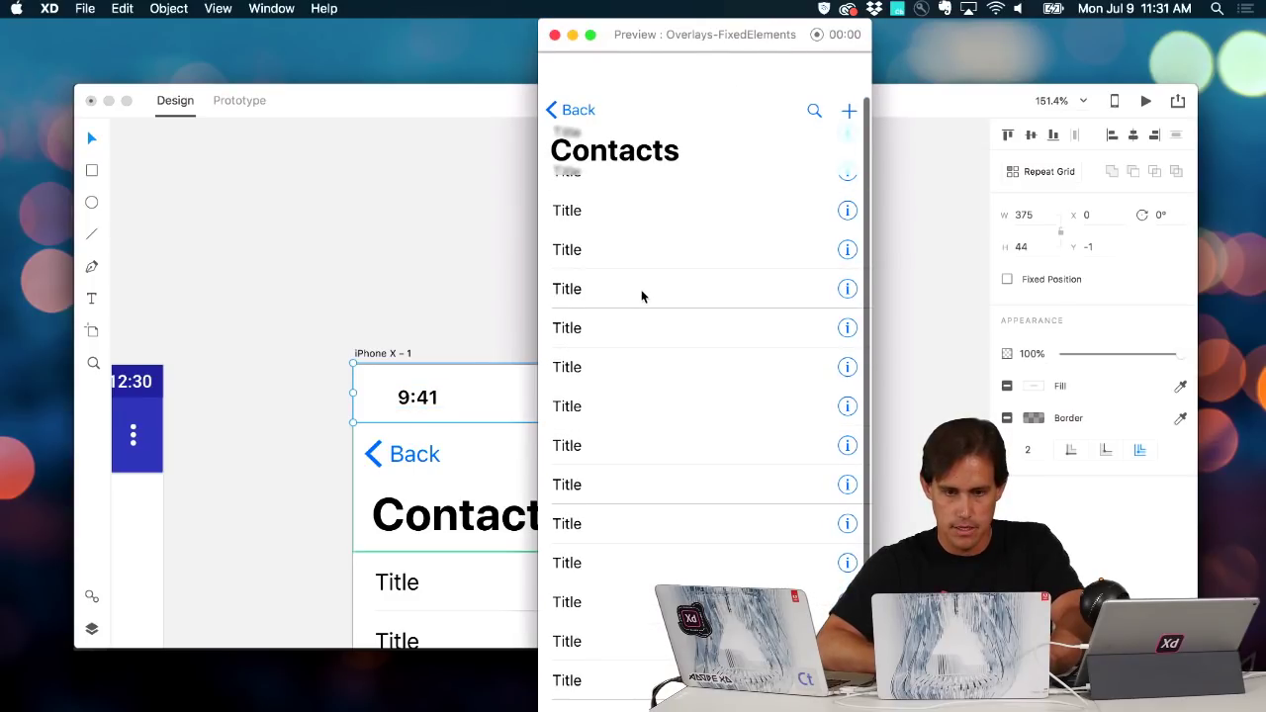
{"action": "scroll", "coordinate": [623, 237], "scroll_direction": "up", "scroll_amount": 3}
{"action": "key", "text": "super+w"}
{"action": "left_click", "coordinate": [494, 314]}
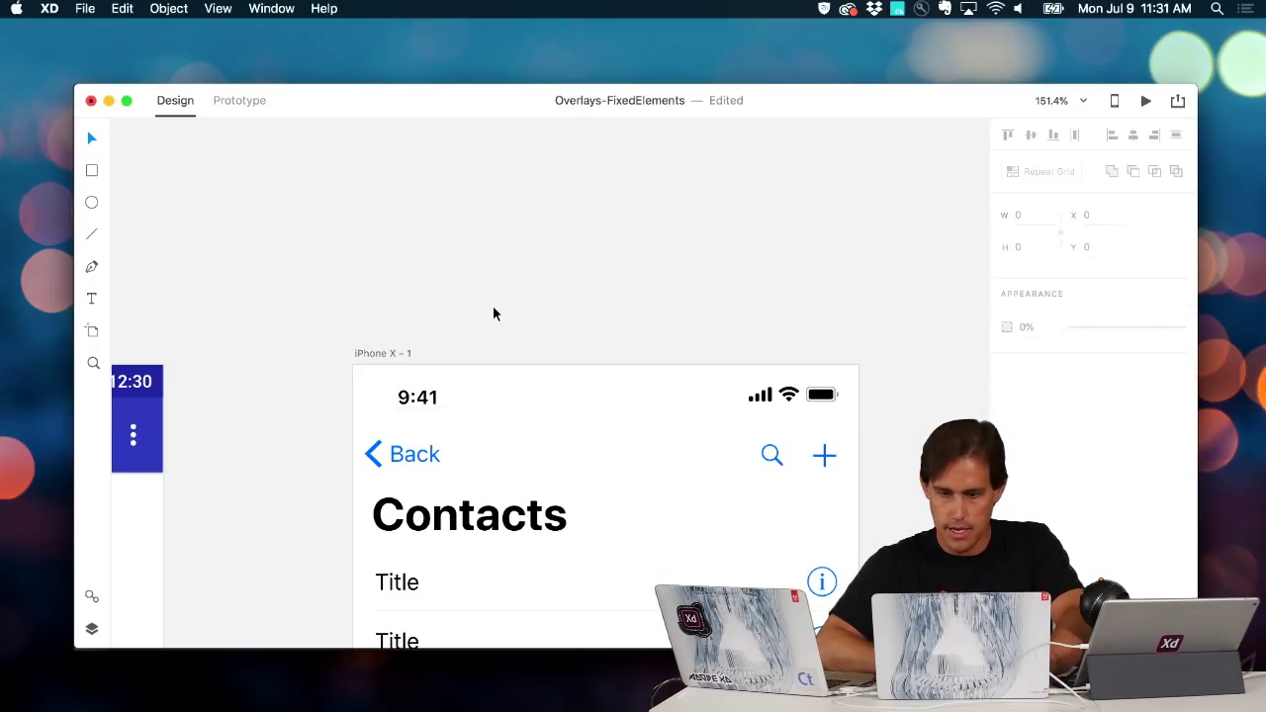
Turn Fixed Position back on for the 9:41 status bar on the iPhone X – 1 artboard
{"action": "left_click", "coordinate": [453, 399], "text": "super"}
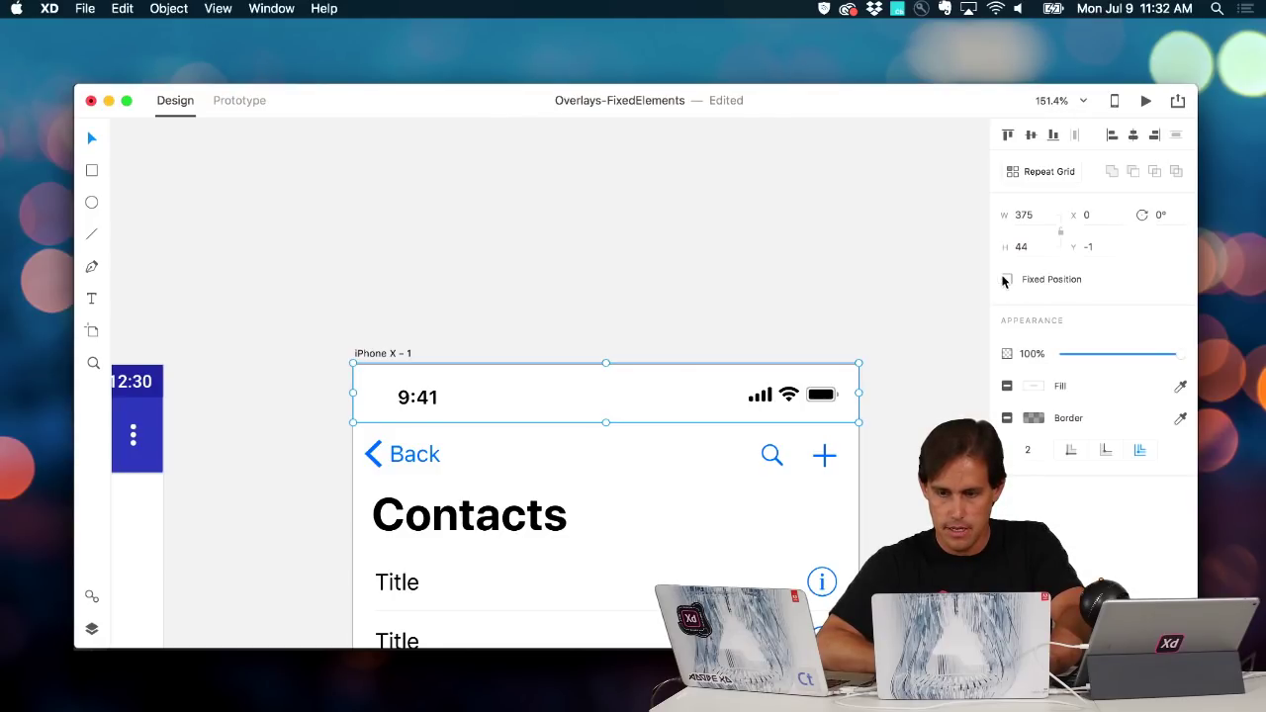
{"action": "double_click", "coordinate": [825, 397]}
{"action": "left_click", "coordinate": [712, 392]}
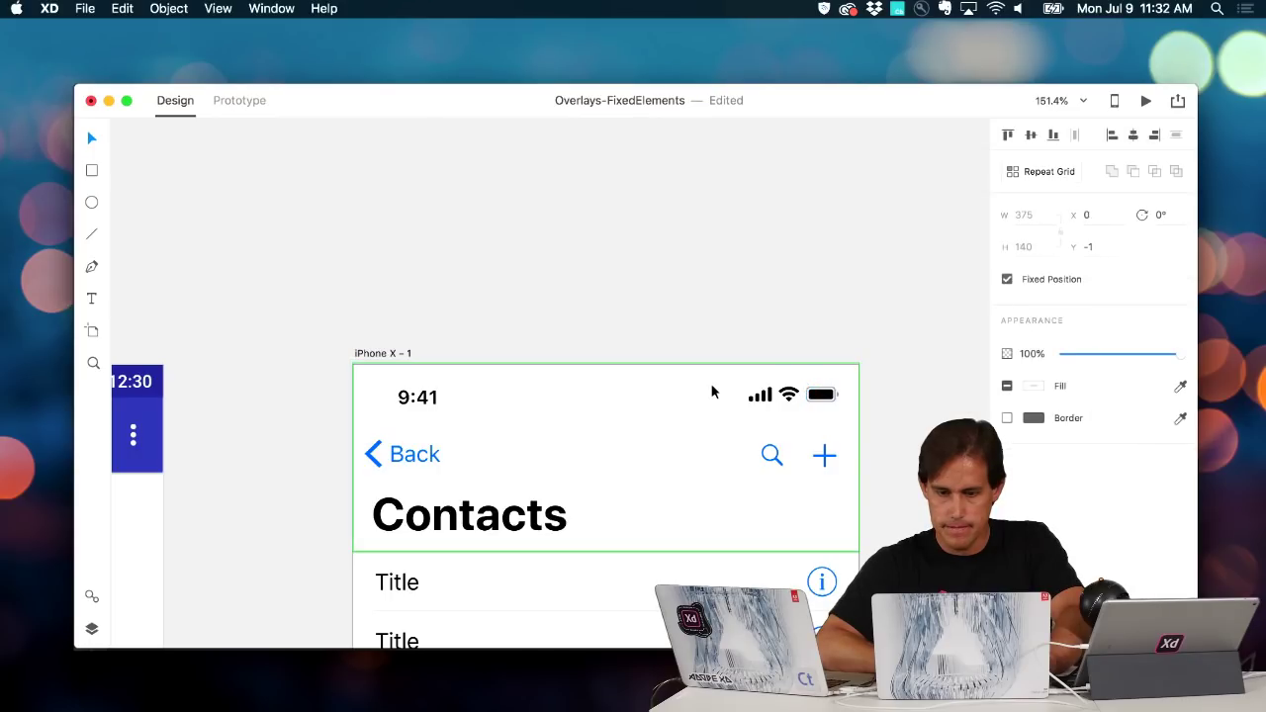
Examine the arrange options of the rectangle behind the Contacts header and of the repeat grid of Title rows
{"action": "left_click", "coordinate": [650, 450]}
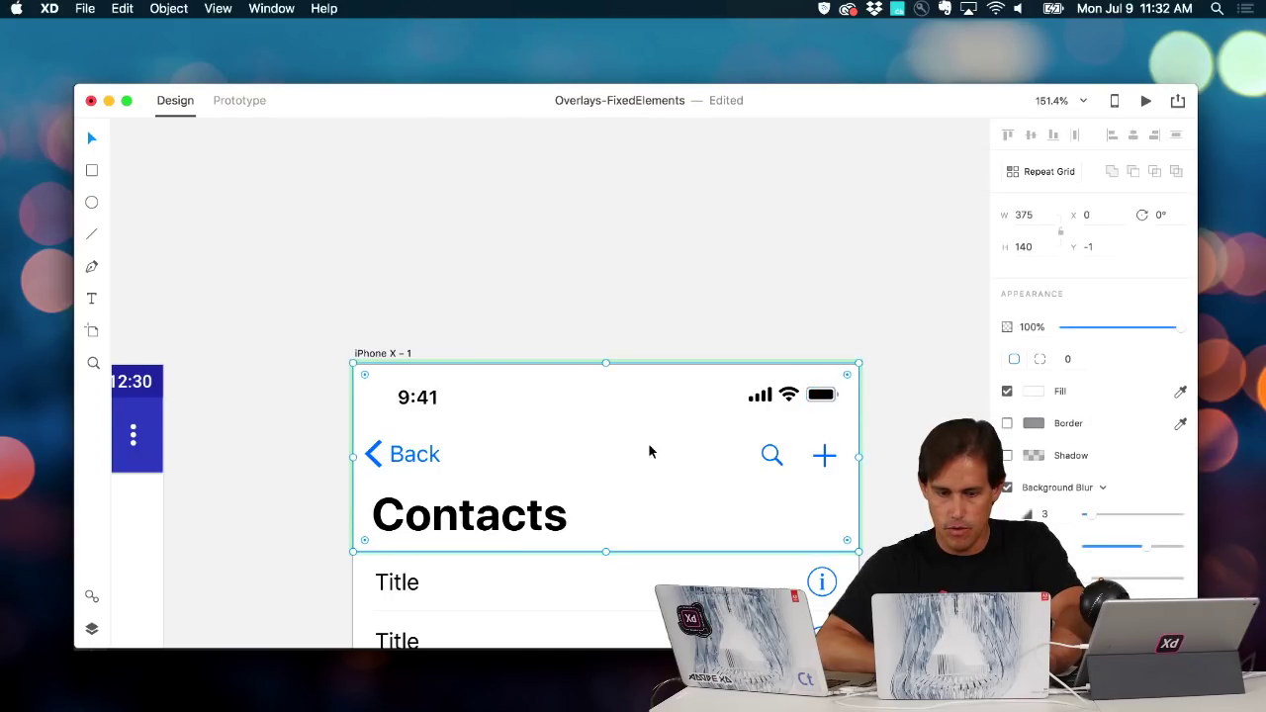
{"action": "right_click", "coordinate": [649, 452]}
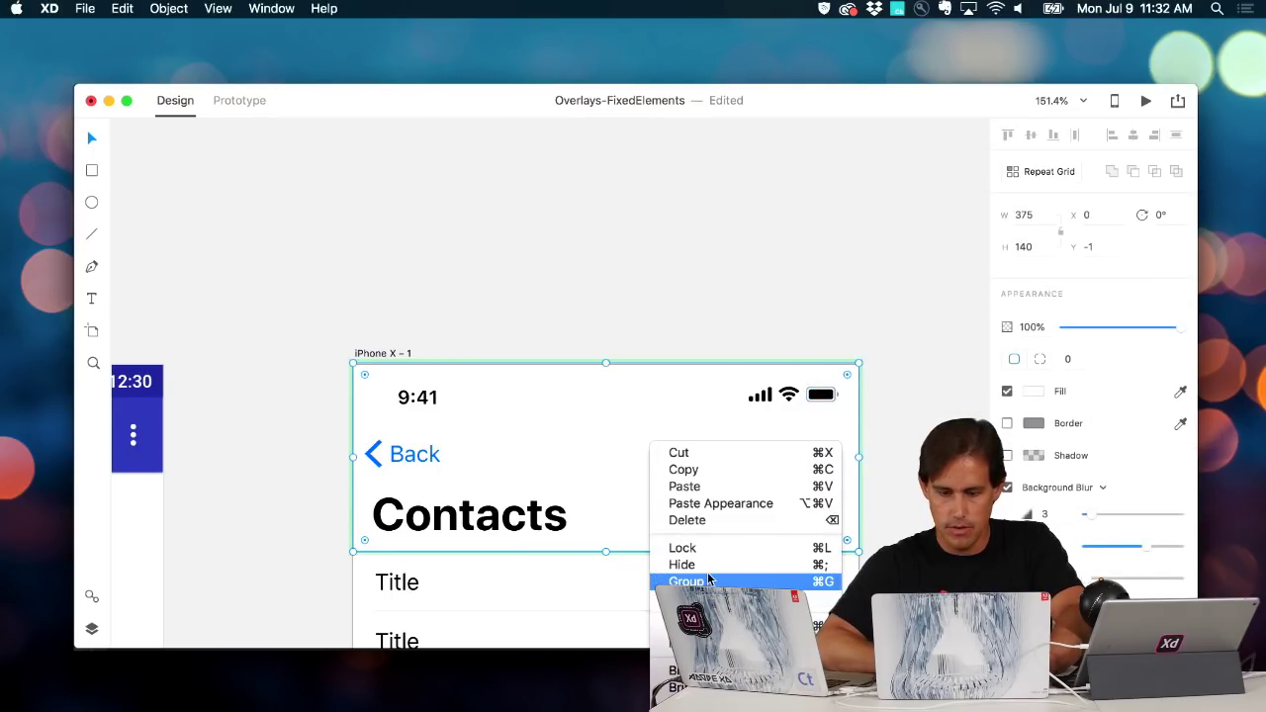
{"action": "left_click", "coordinate": [712, 686]}
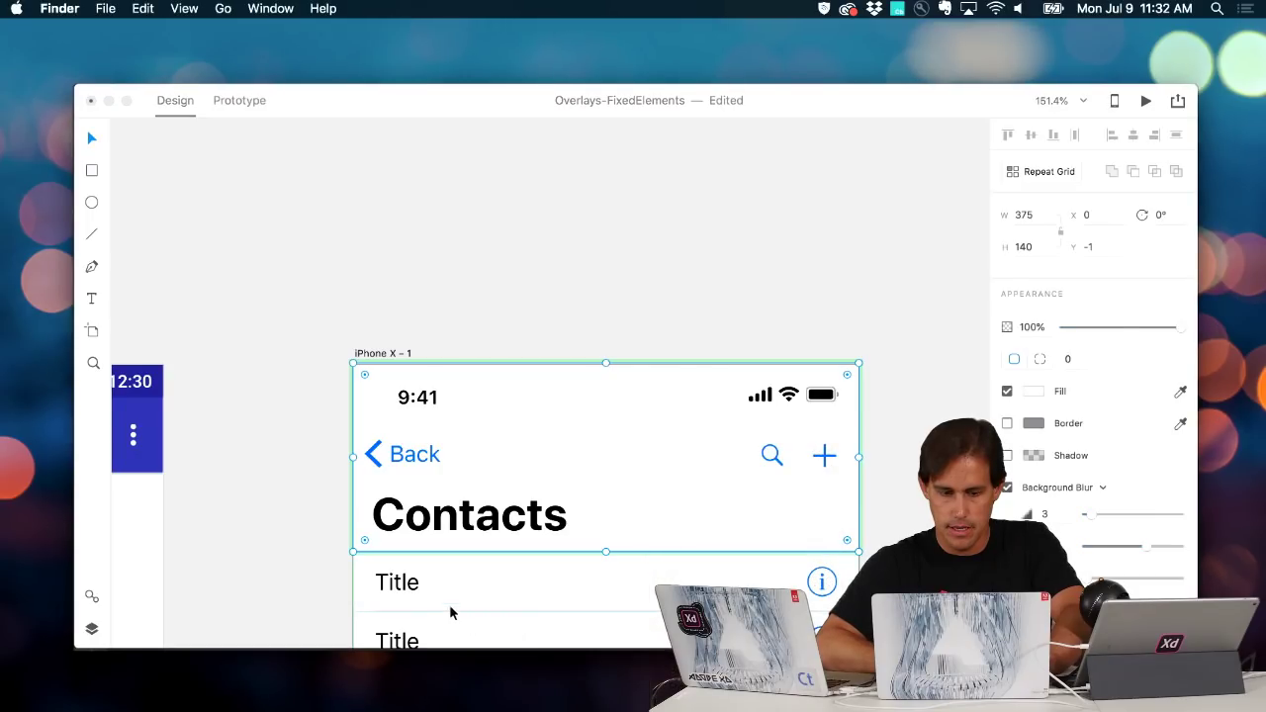
{"action": "right_click", "coordinate": [412, 588]}
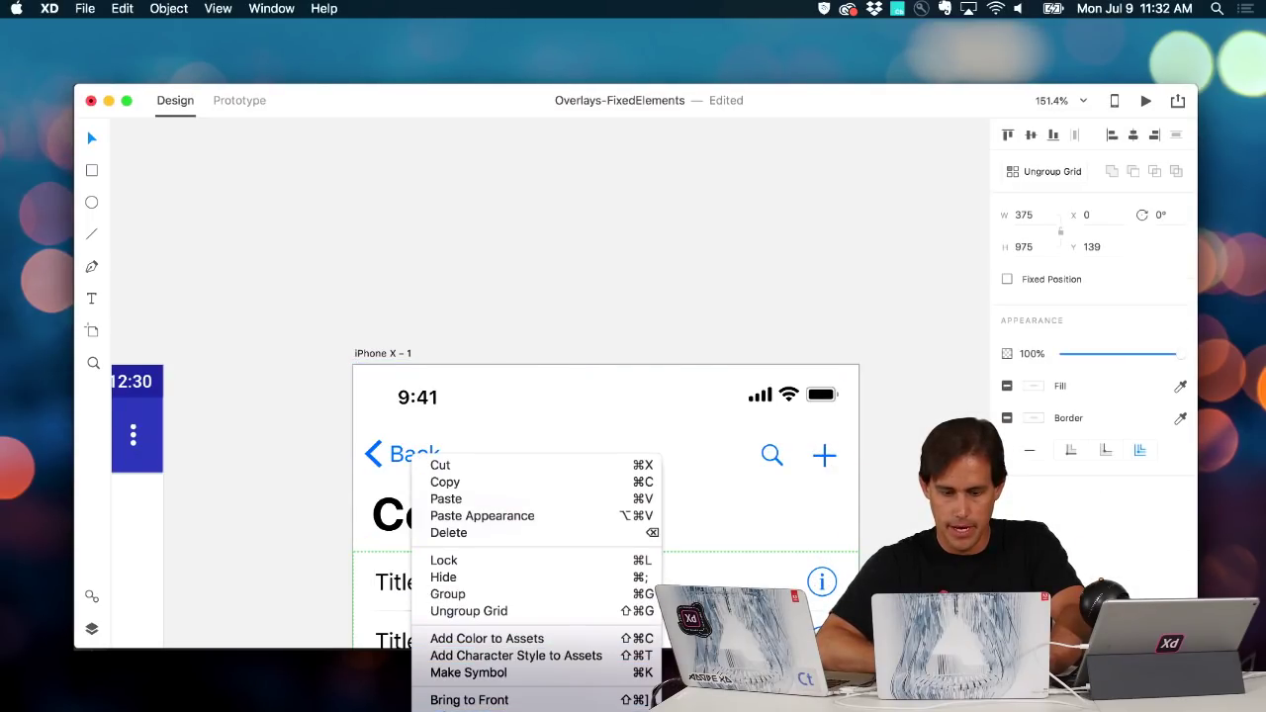
{"action": "key", "text": "Escape"}
Preview the iPhone X – 1 artboard, scroll its contact list up and down beneath the header, and close the preview
{"action": "key", "text": "super+Return"}
{"action": "scroll", "coordinate": [632, 575], "scroll_direction": "down", "scroll_amount": 3}
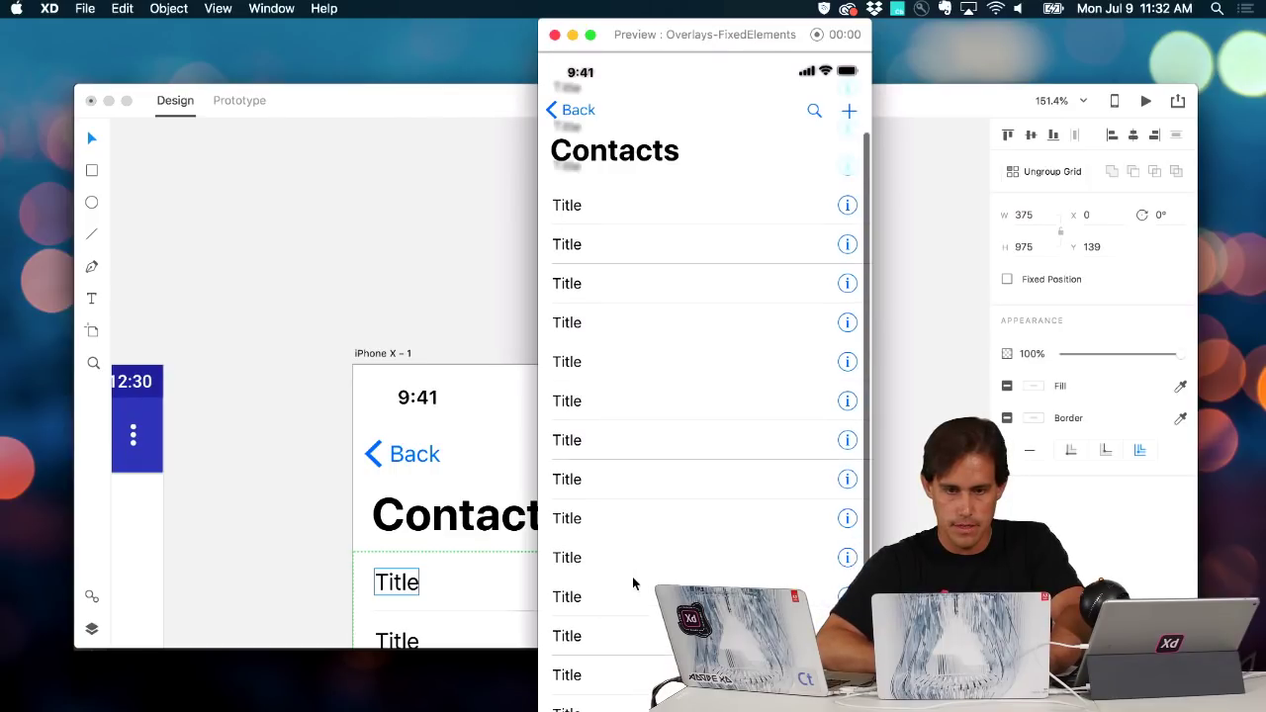
{"action": "scroll", "coordinate": [632, 575], "scroll_direction": "down", "scroll_amount": 1}
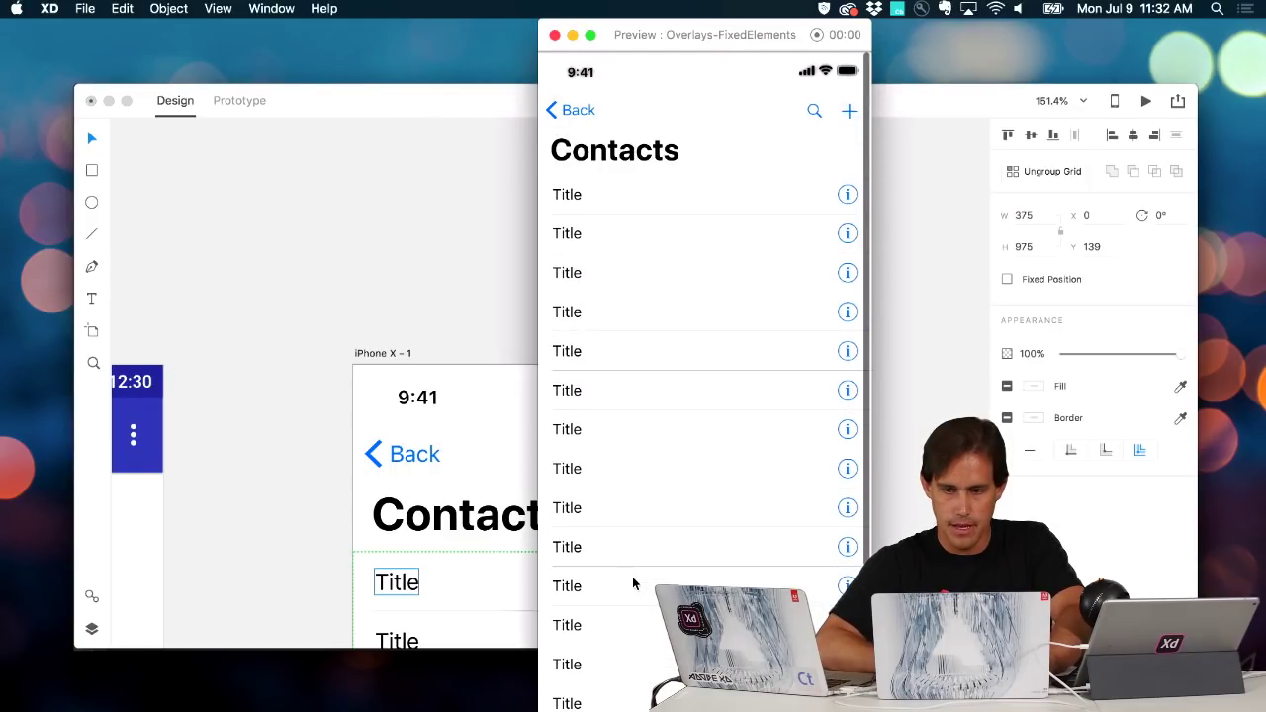
{"action": "scroll", "coordinate": [632, 584], "scroll_direction": "down", "scroll_amount": 2}
{"action": "scroll", "coordinate": [632, 583], "scroll_direction": "up", "scroll_amount": 1}
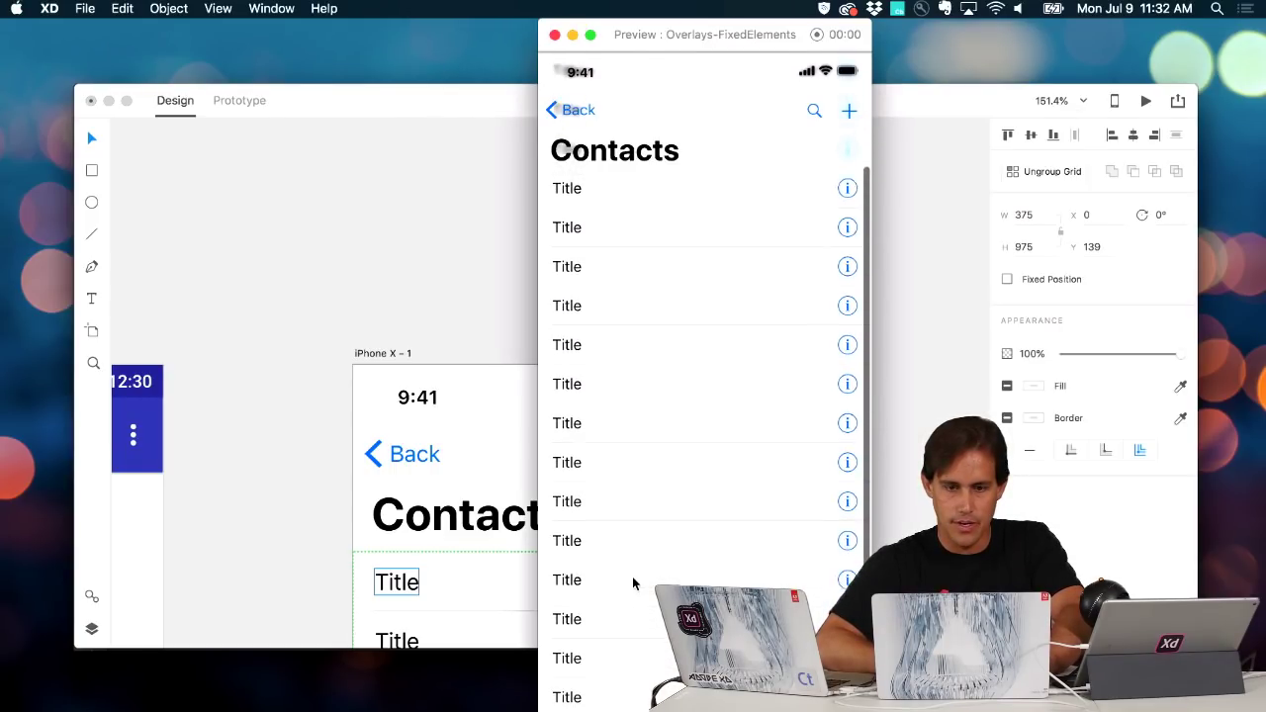
{"action": "scroll", "coordinate": [632, 576], "scroll_direction": "down", "scroll_amount": 2}
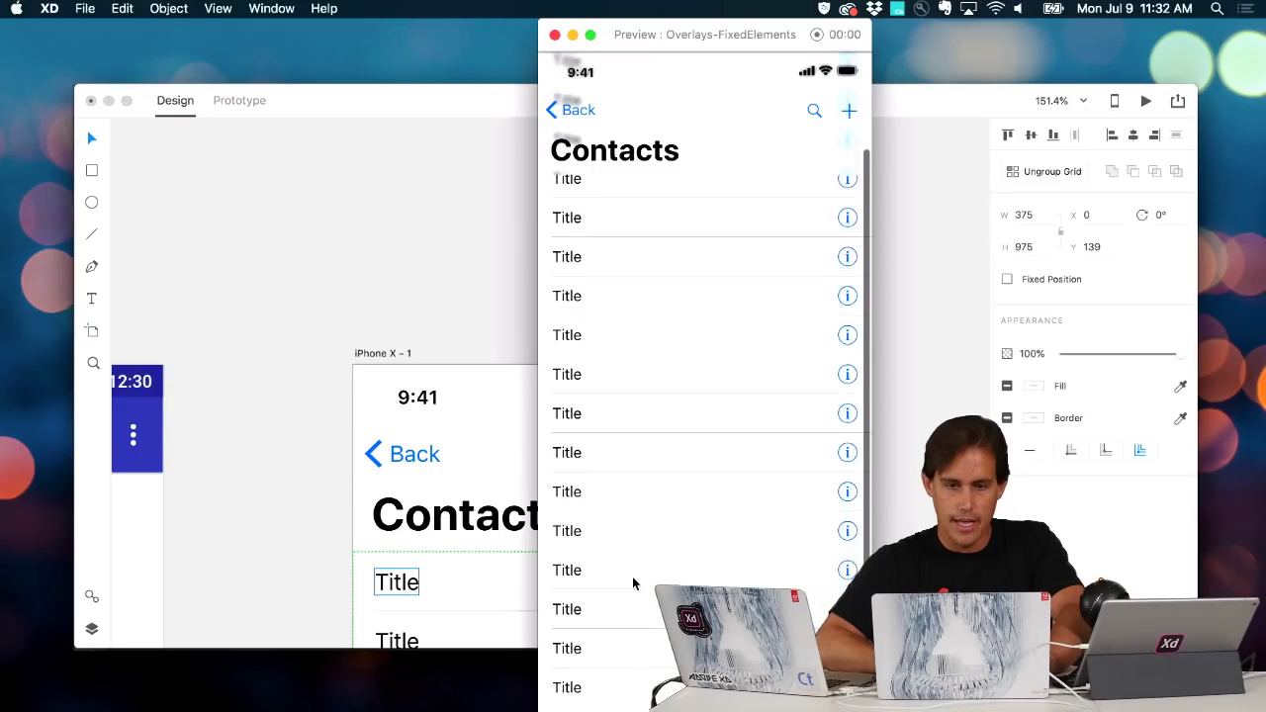
{"action": "scroll", "coordinate": [632, 583], "scroll_direction": "down", "scroll_amount": 1}
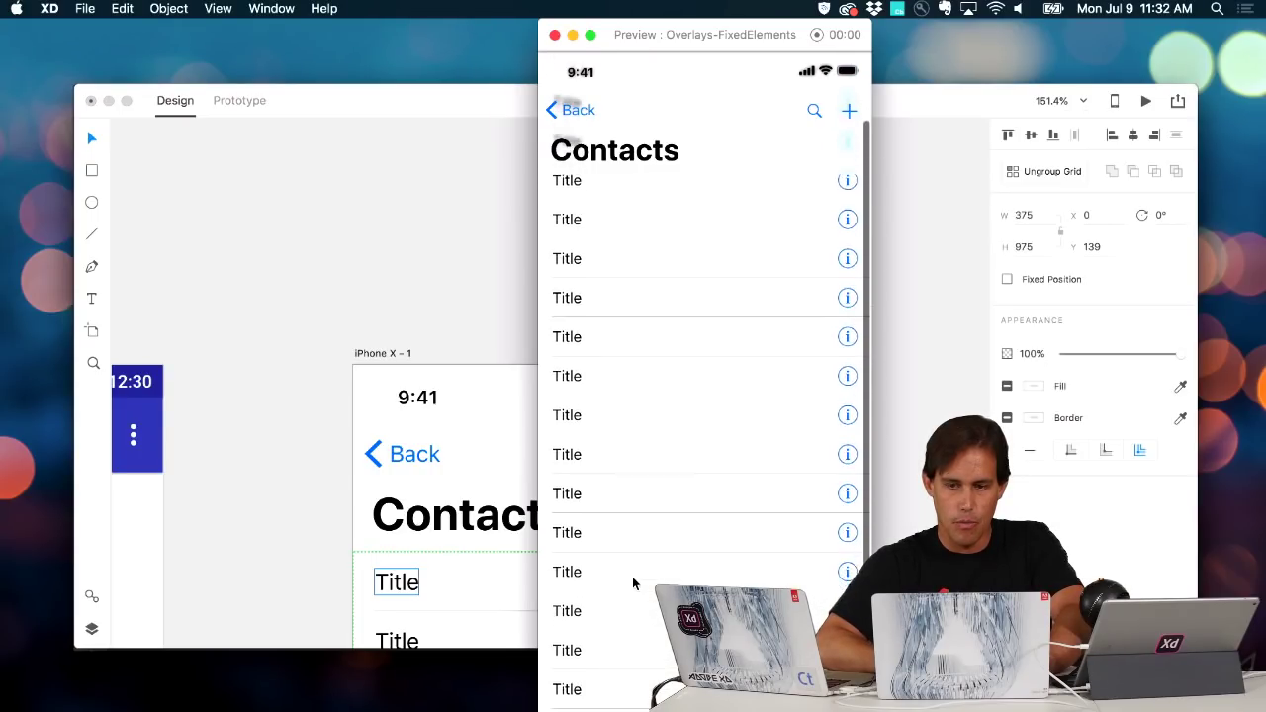
{"action": "scroll", "coordinate": [632, 584], "scroll_direction": "down", "scroll_amount": 2}
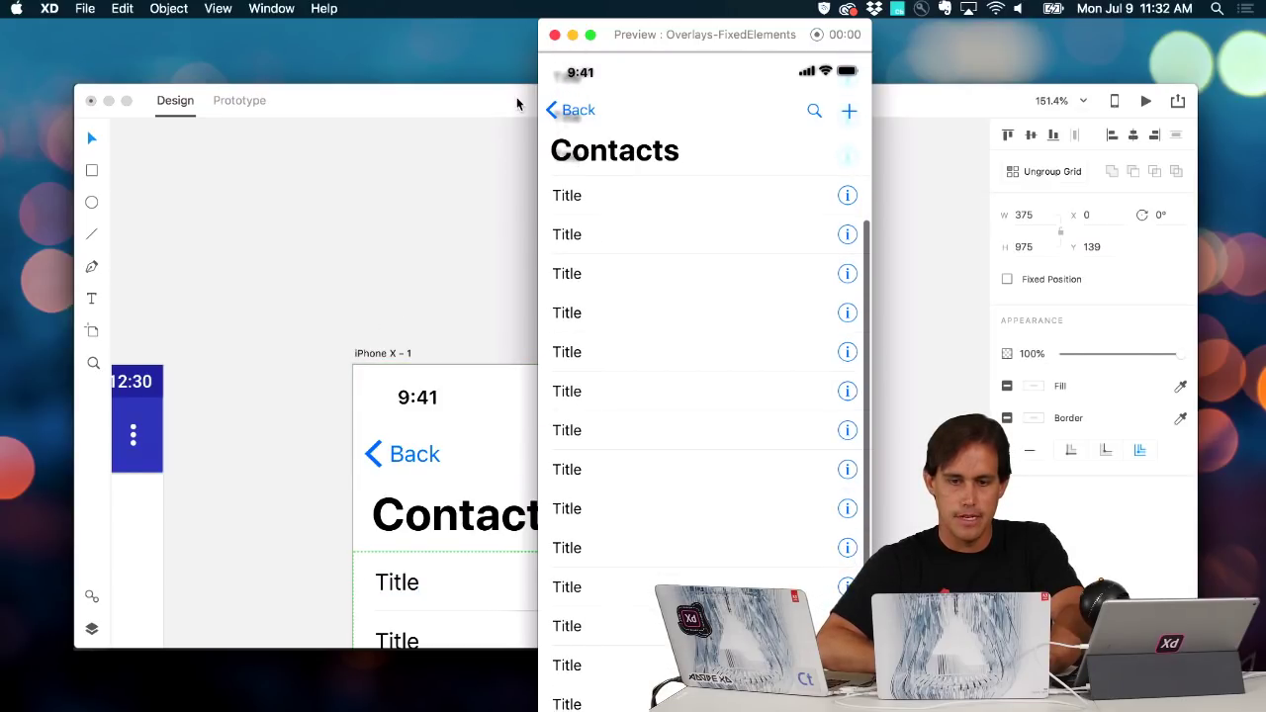
{"action": "left_click", "coordinate": [554, 35]}
{"action": "right_click", "coordinate": [548, 247]}
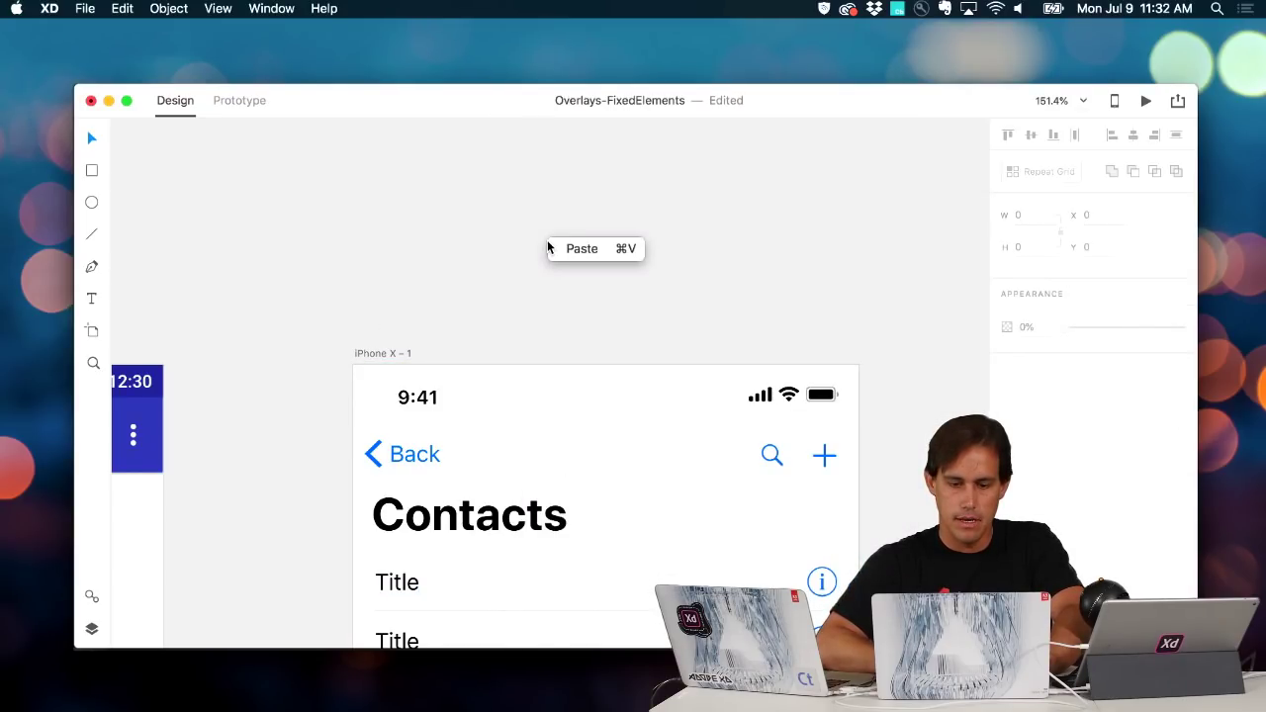
{"action": "left_click", "coordinate": [482, 284]}
Look over the Reel Home artboard with its navigation bar, REEL title and red swirl image
{"action": "scroll", "coordinate": [481, 284], "scroll_direction": "down", "scroll_amount": 5}
{"action": "scroll", "coordinate": [482, 283], "scroll_direction": "right", "scroll_amount": 4}
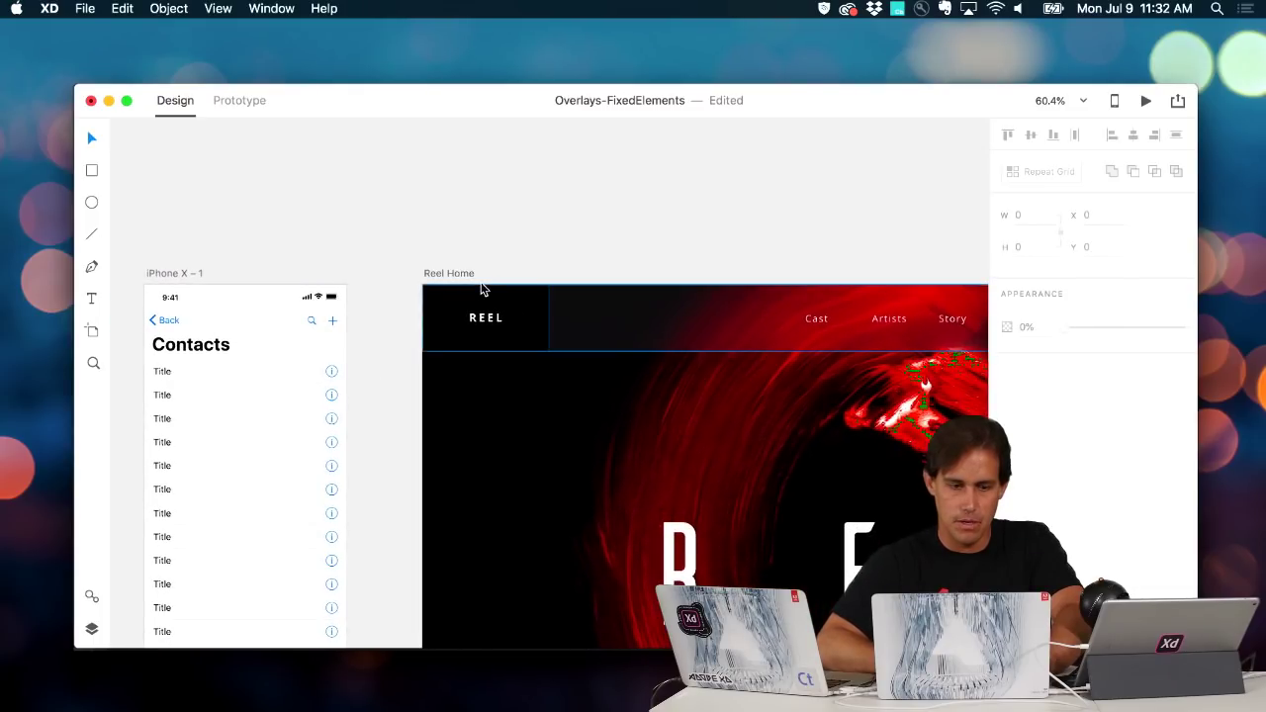
{"action": "scroll", "coordinate": [482, 288], "scroll_direction": "right", "scroll_amount": 4}
{"action": "scroll", "coordinate": [481, 288], "scroll_direction": "down", "scroll_amount": 2}
{"action": "scroll", "coordinate": [482, 288], "scroll_direction": "down", "scroll_amount": 3}
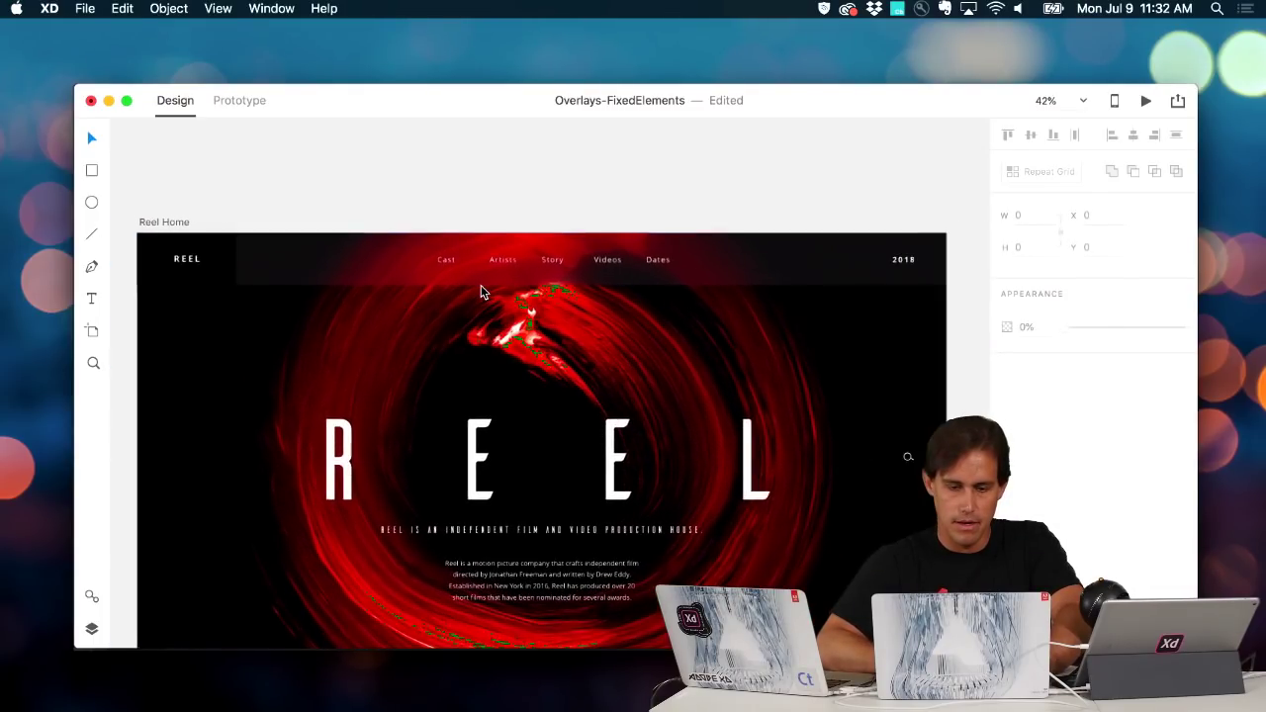
{"action": "scroll", "coordinate": [480, 289], "scroll_direction": "down", "scroll_amount": 3}
{"action": "scroll", "coordinate": [480, 290], "scroll_direction": "down", "scroll_amount": 2}
{"action": "scroll", "coordinate": [481, 289], "scroll_direction": "up", "scroll_amount": 2}
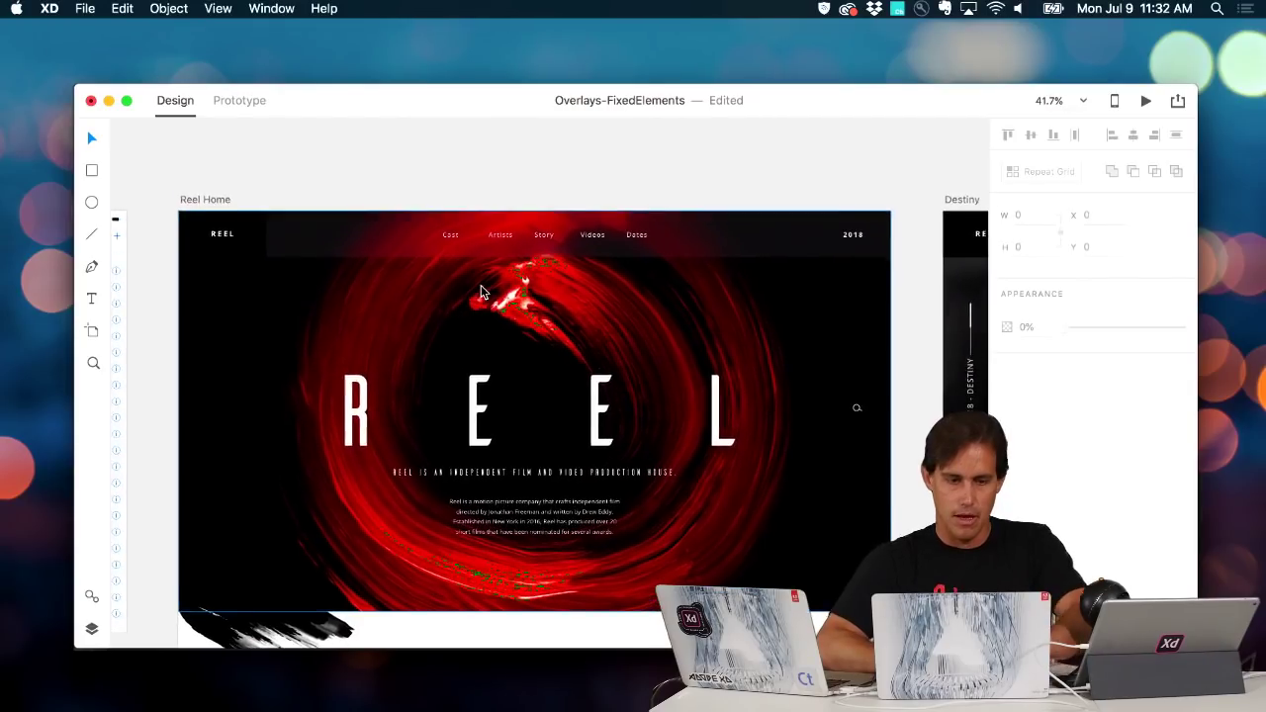
{"action": "scroll", "coordinate": [481, 291], "scroll_direction": "right", "scroll_amount": 2}
{"action": "scroll", "coordinate": [482, 291], "scroll_direction": "up", "scroll_amount": 1}
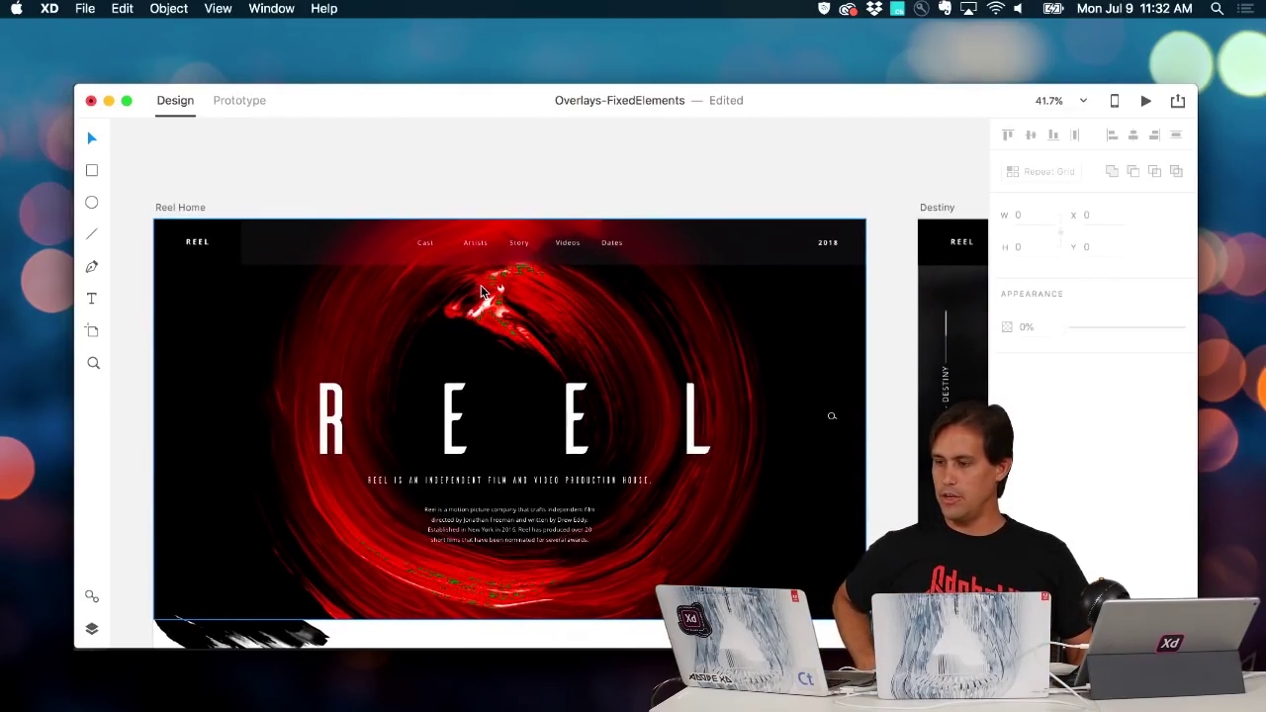
{"action": "scroll", "coordinate": [481, 285], "scroll_direction": "down", "scroll_amount": 3}
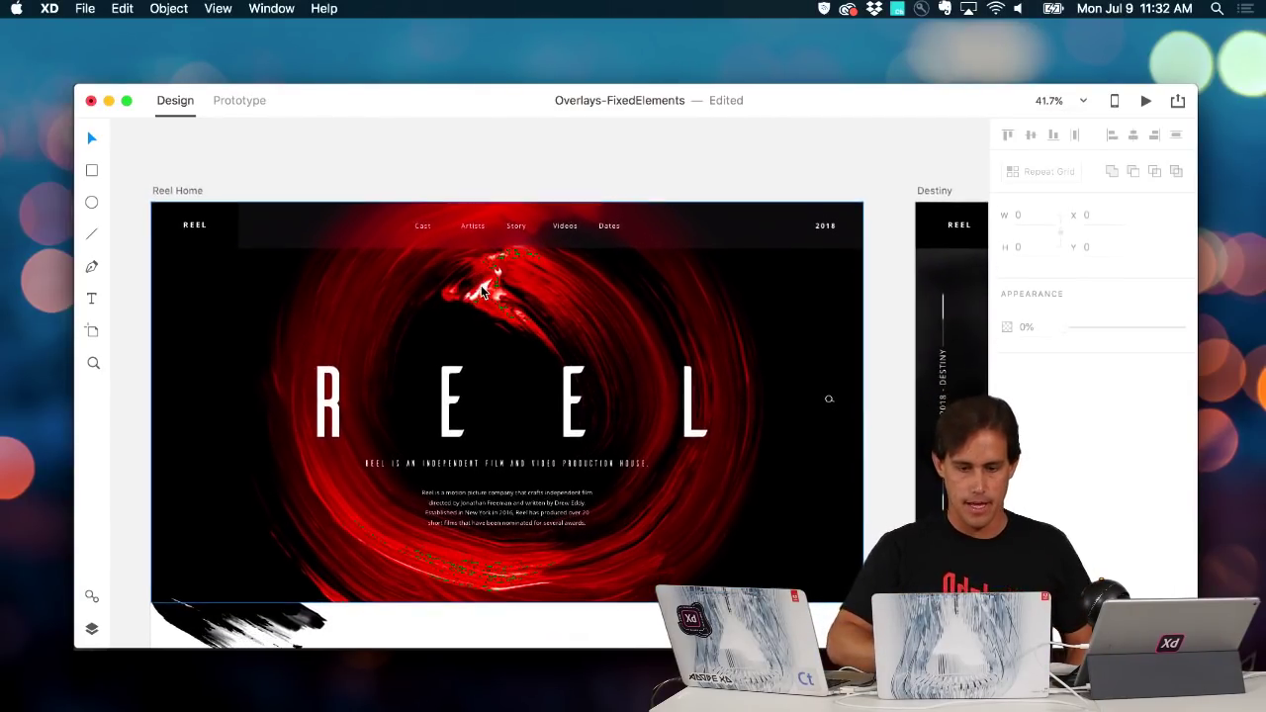
{"action": "scroll", "coordinate": [481, 289], "scroll_direction": "left", "scroll_amount": 2}
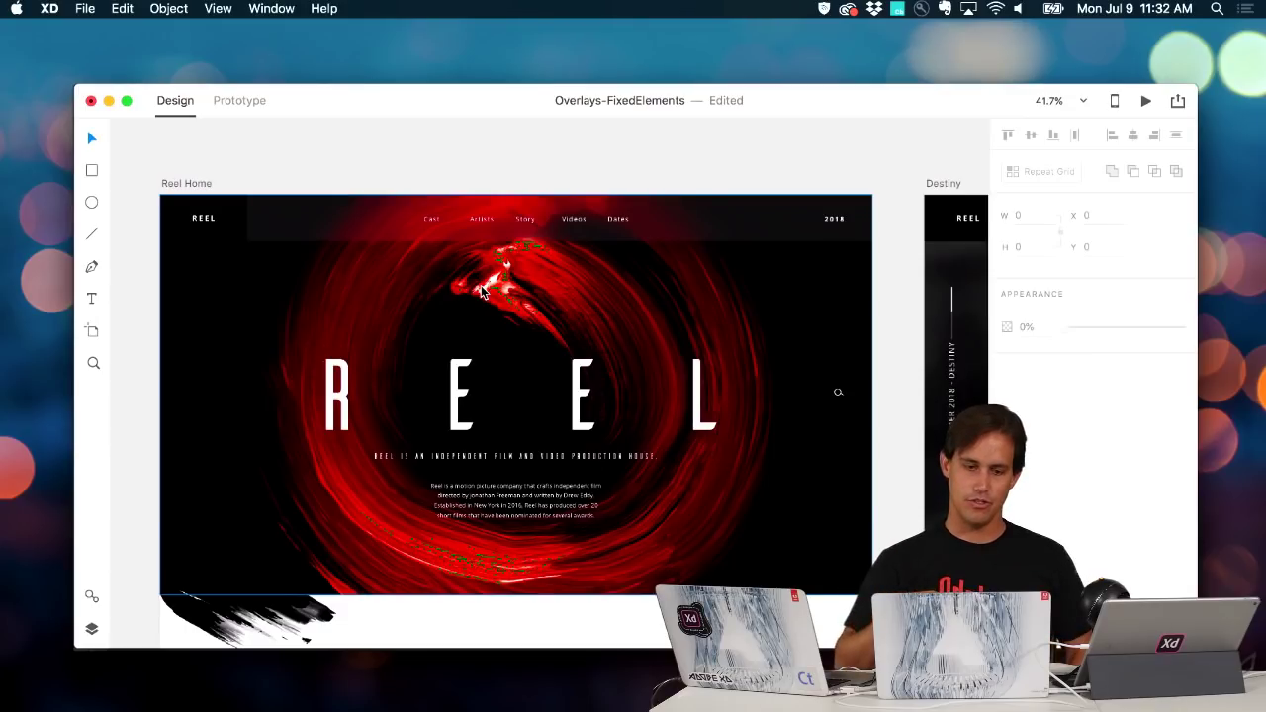
{"action": "scroll", "coordinate": [577, 163], "scroll_direction": "up", "scroll_amount": 2}
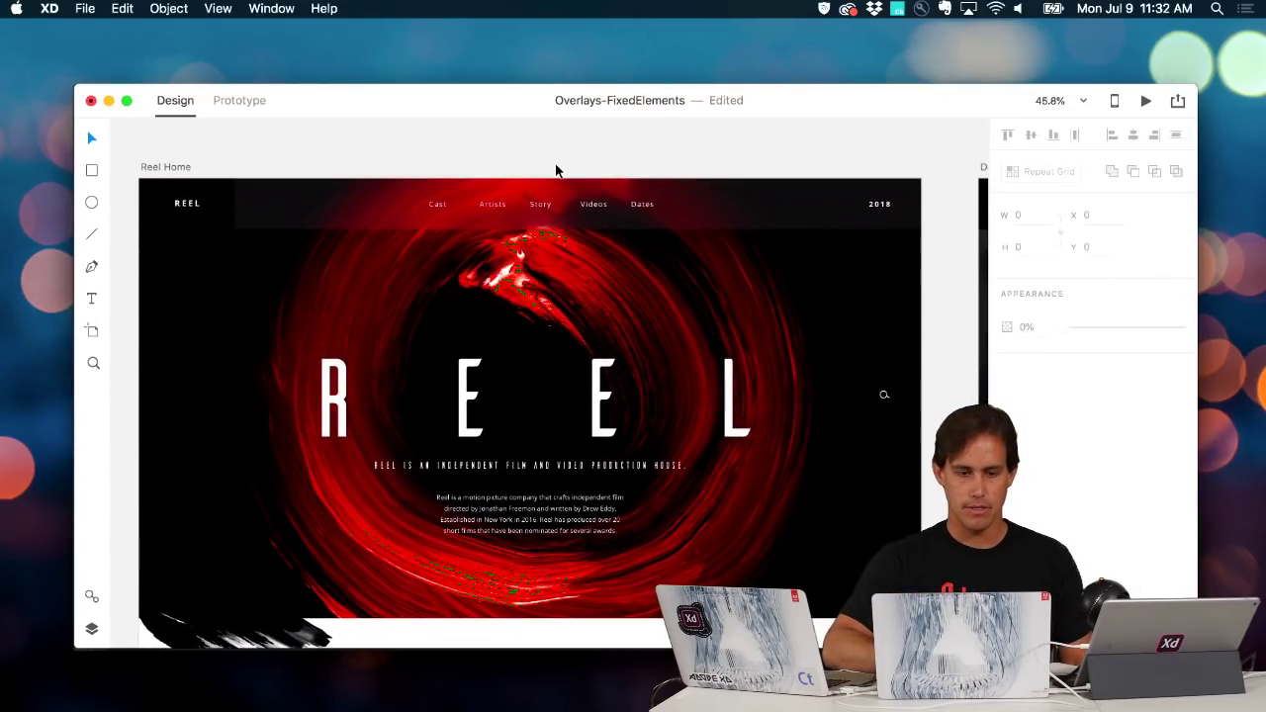
Select the Reel Home artboard, look over its scrolling settings, and show and hide its layout grid
{"action": "left_click", "coordinate": [163, 168]}
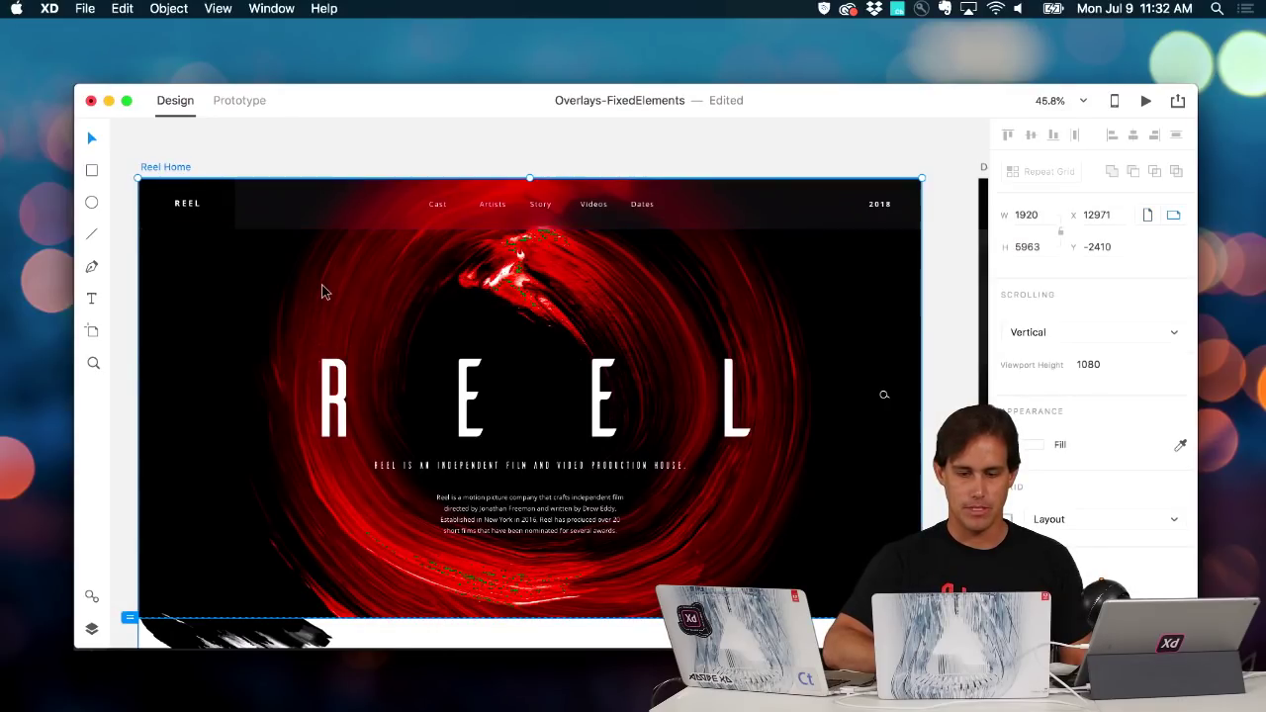
{"action": "scroll", "coordinate": [319, 288], "scroll_direction": "down", "scroll_amount": 2}
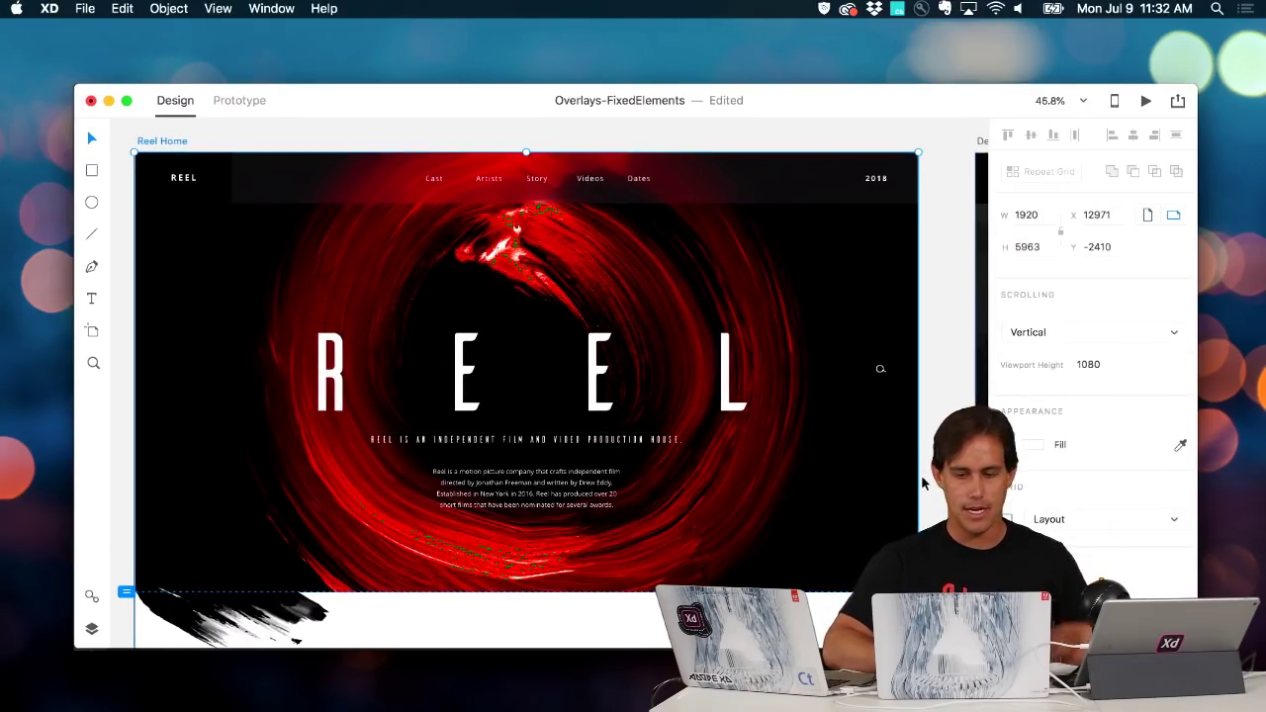
{"action": "scroll", "coordinate": [813, 471], "scroll_direction": "down", "scroll_amount": 5}
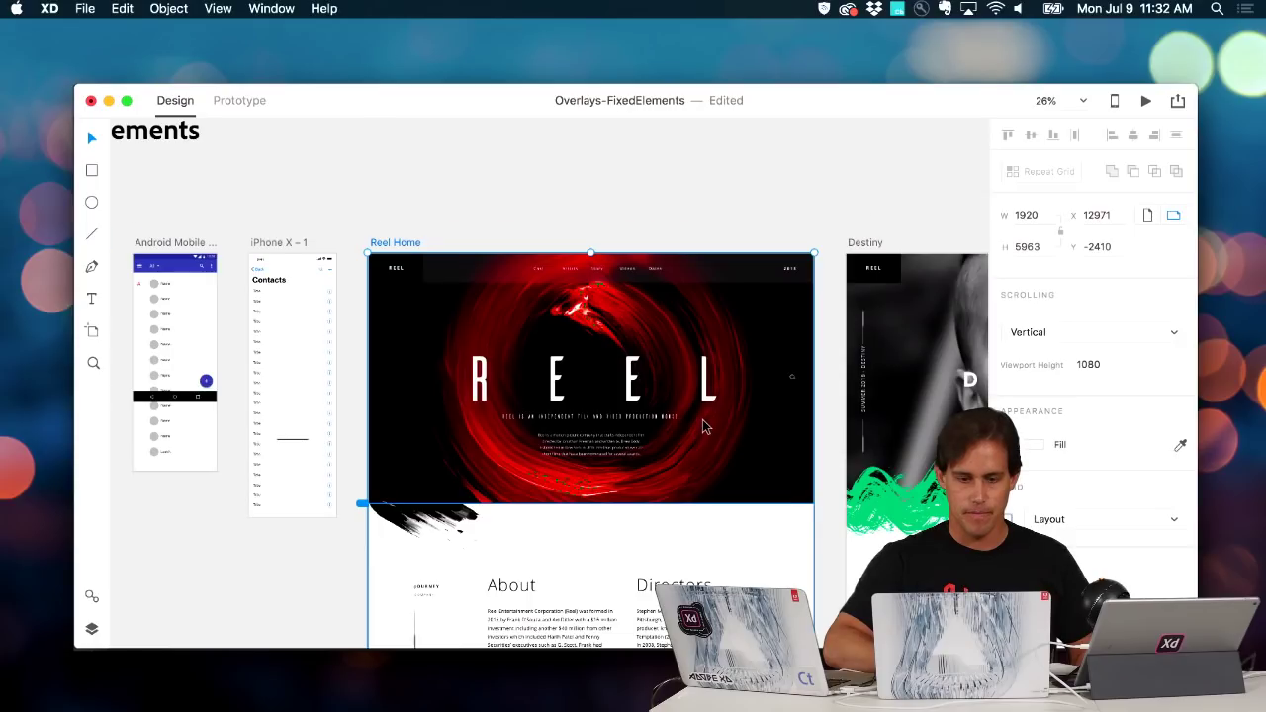
{"action": "scroll", "coordinate": [702, 419], "scroll_direction": "up", "scroll_amount": 2}
{"action": "scroll", "coordinate": [702, 420], "scroll_direction": "right", "scroll_amount": 2}
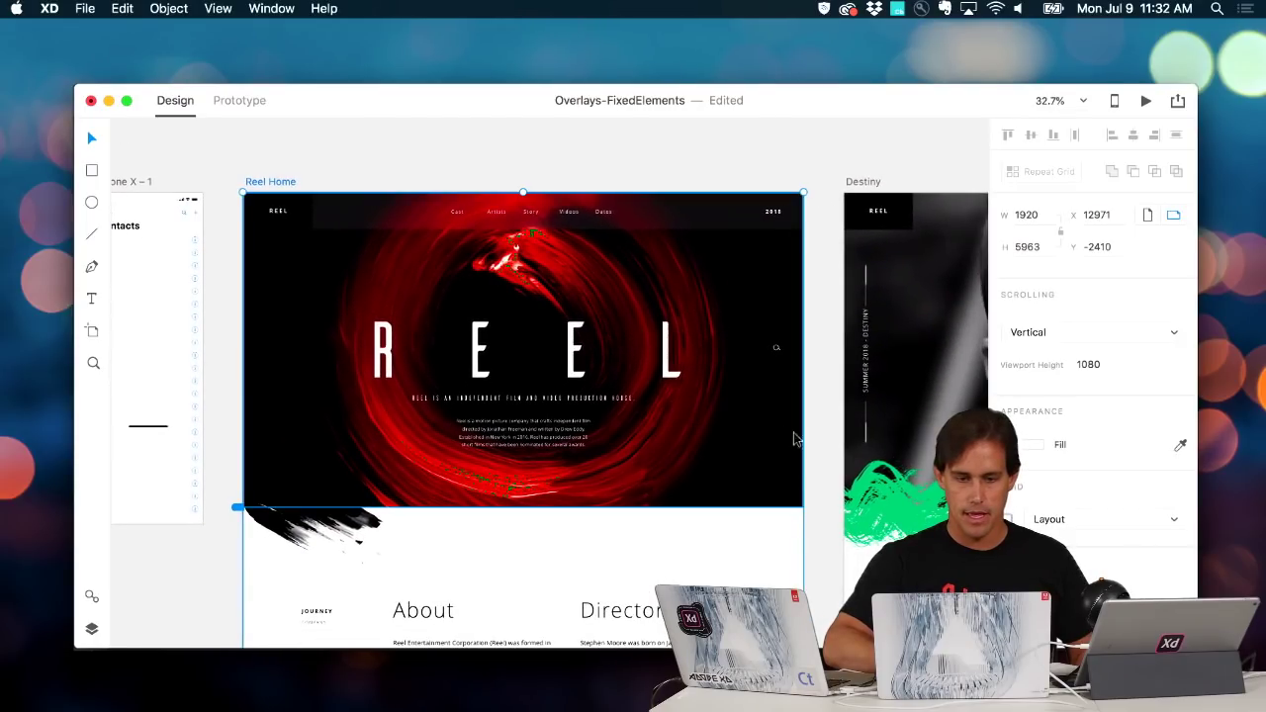
{"action": "left_click", "coordinate": [1009, 518]}
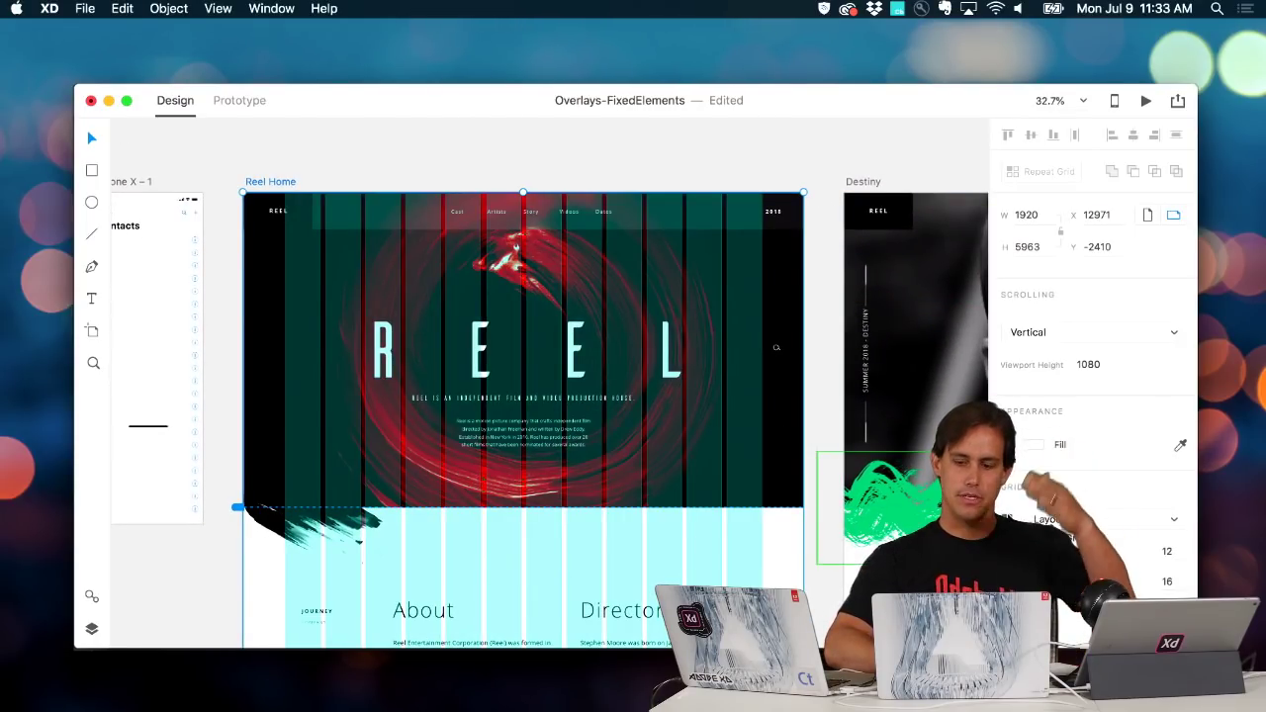
{"action": "left_click", "coordinate": [1008, 519]}
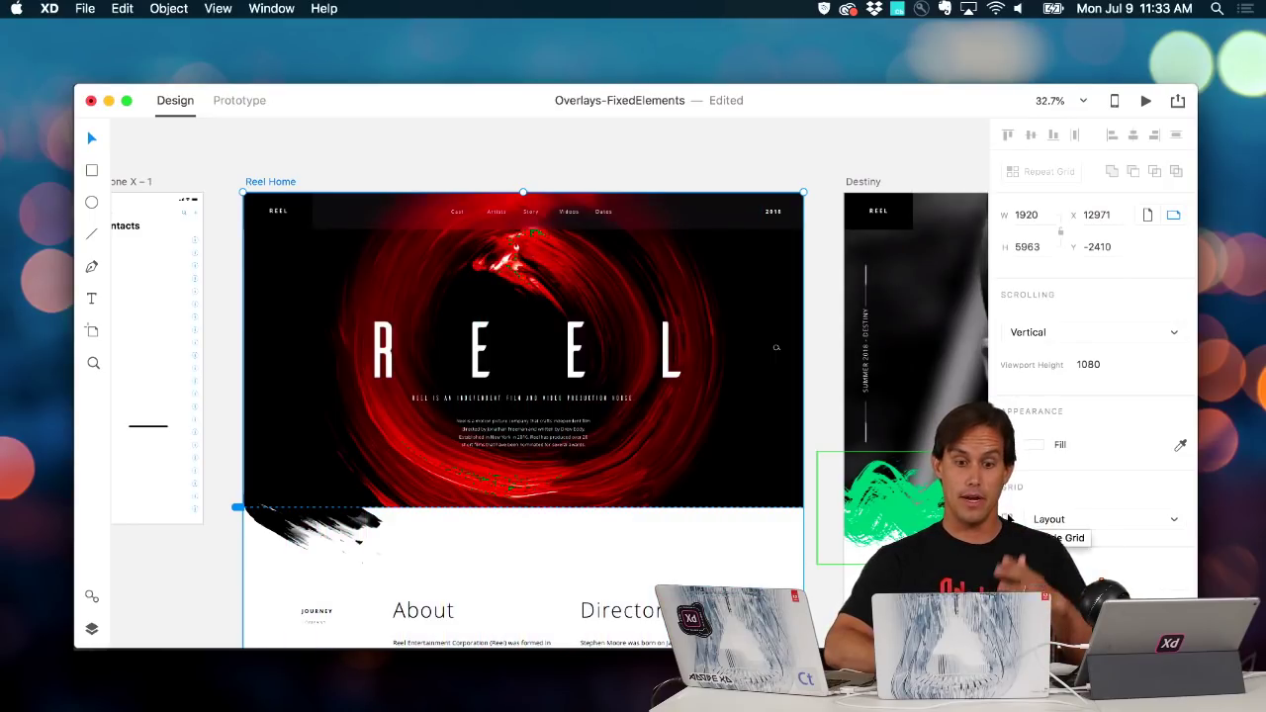
Preview the Reel Home artboard, scroll down to the film images and back up to the header, and close the preview
{"action": "scroll", "coordinate": [631, 295], "scroll_direction": "up", "scroll_amount": 3}
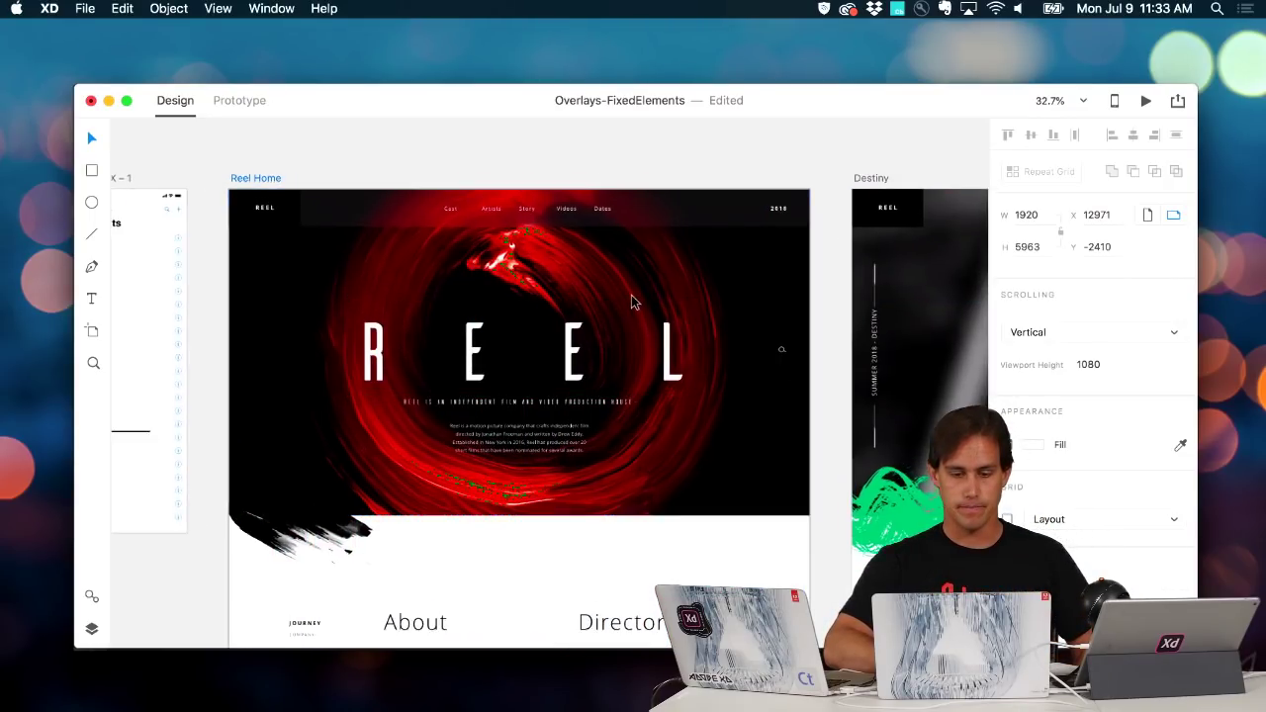
{"action": "scroll", "coordinate": [631, 295], "scroll_direction": "up", "scroll_amount": 2}
{"action": "scroll", "coordinate": [631, 294], "scroll_direction": "left", "scroll_amount": 2}
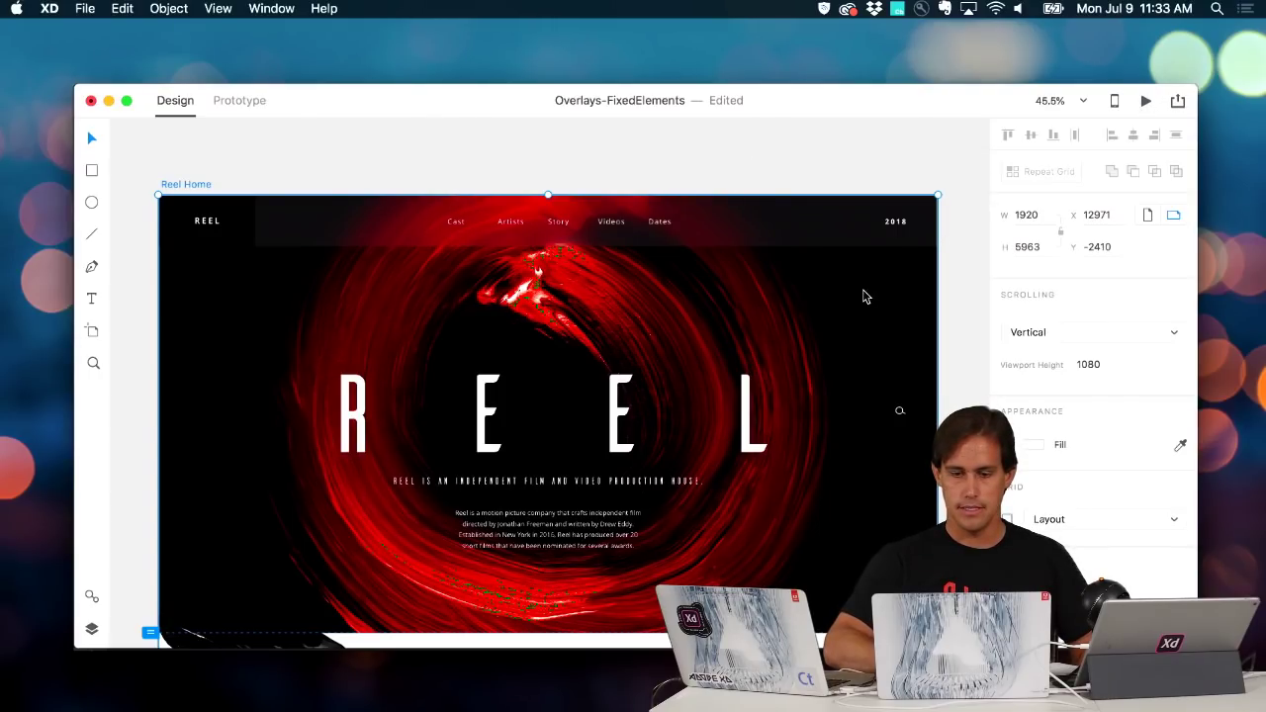
{"action": "key", "text": "super+Return"}
{"action": "scroll", "coordinate": [698, 435], "scroll_direction": "down", "scroll_amount": 2}
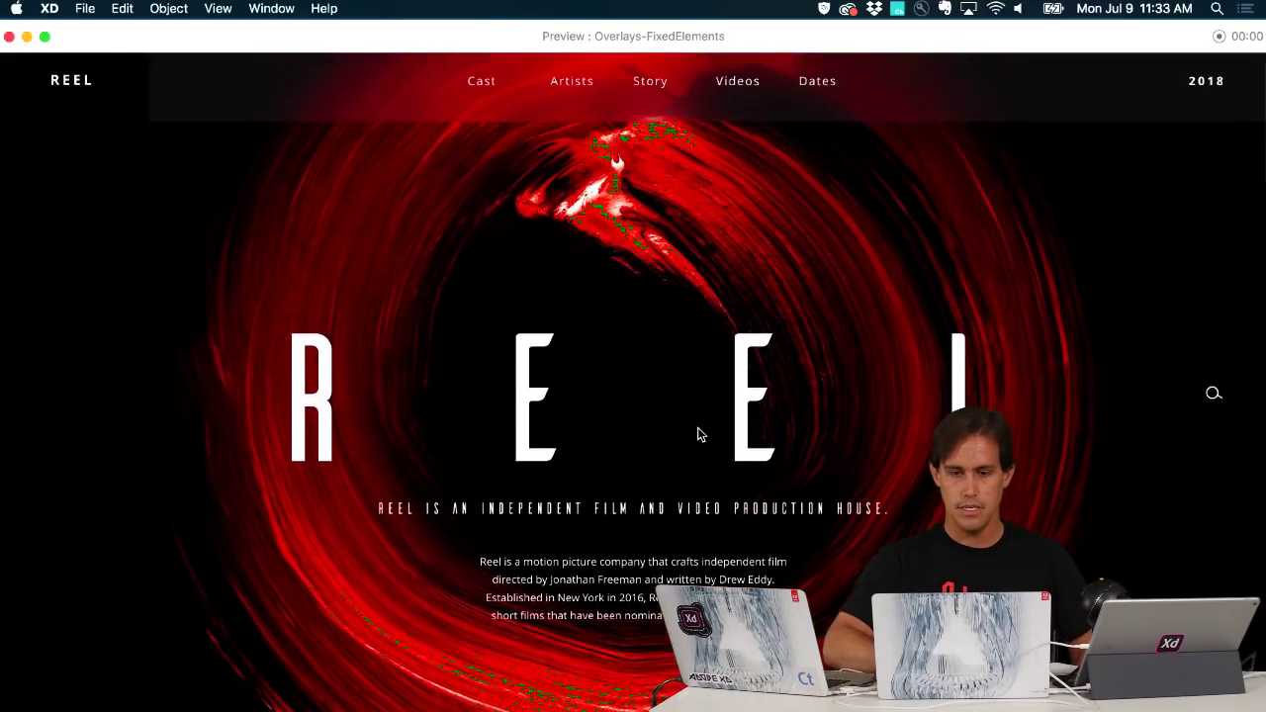
{"action": "scroll", "coordinate": [697, 435], "scroll_direction": "up", "scroll_amount": 1}
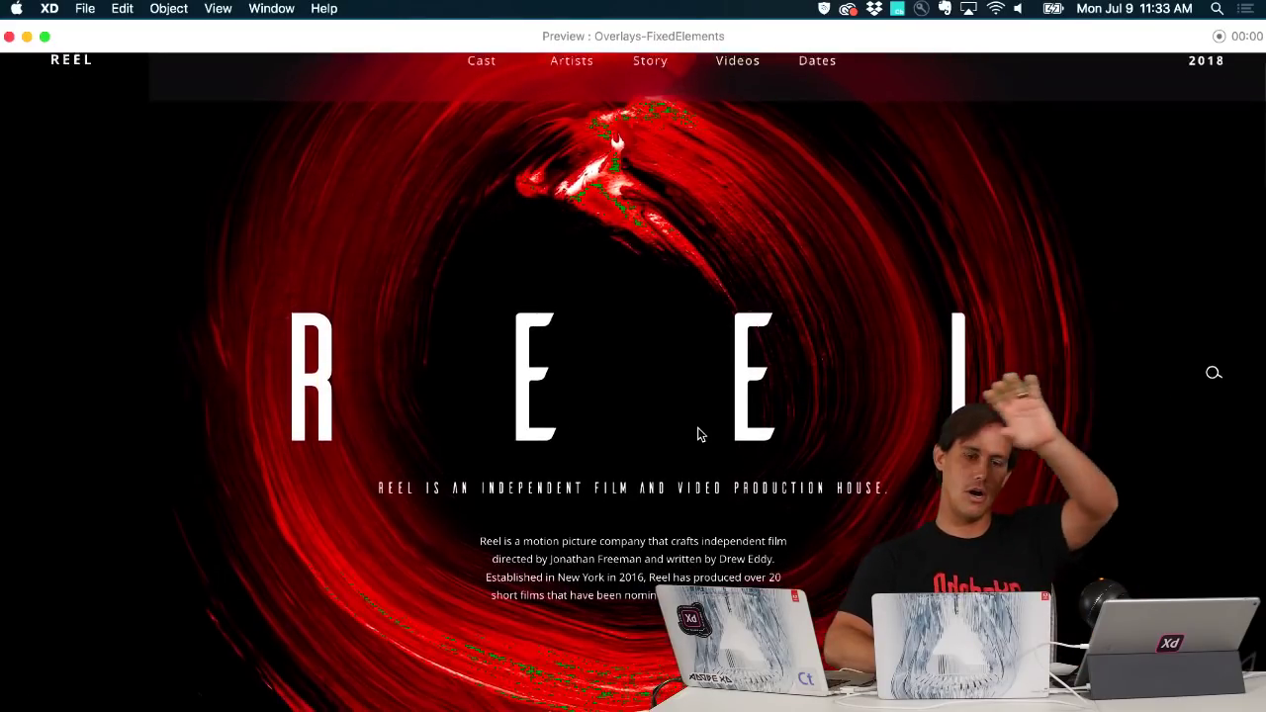
{"action": "scroll", "coordinate": [698, 435], "scroll_direction": "down", "scroll_amount": 5}
{"action": "scroll", "coordinate": [698, 436], "scroll_direction": "down", "scroll_amount": 10}
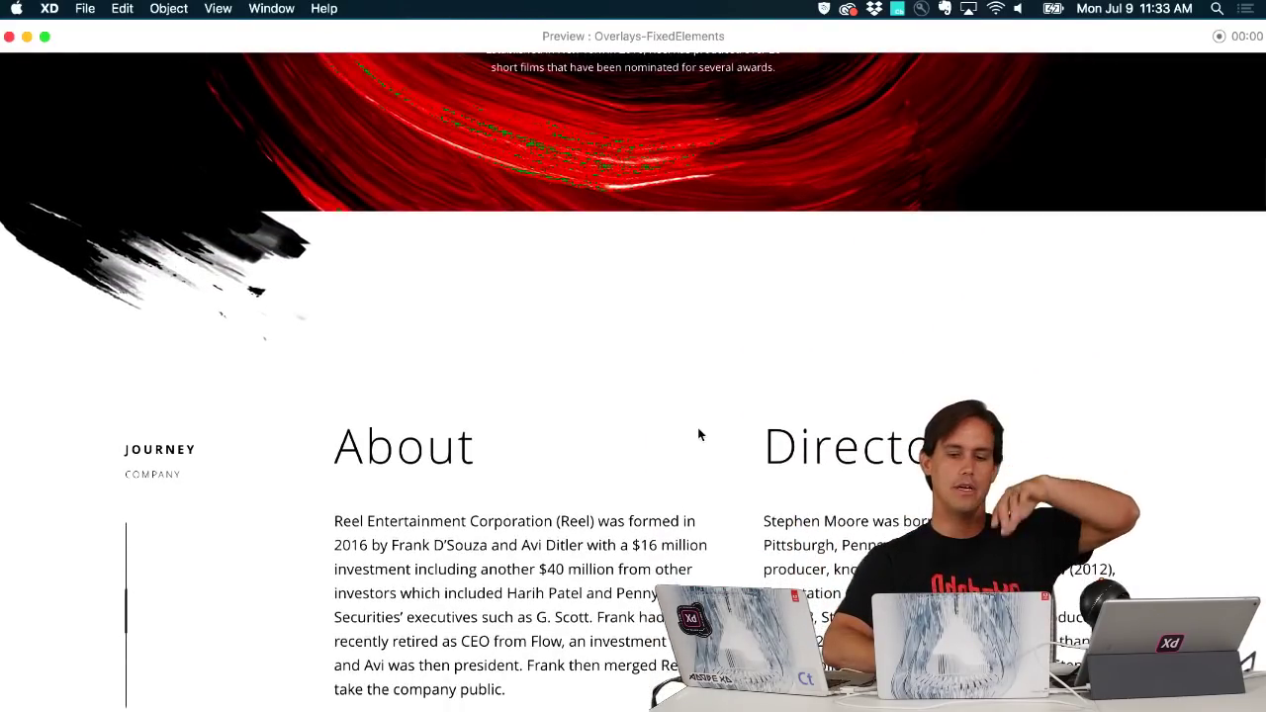
{"action": "scroll", "coordinate": [697, 434], "scroll_direction": "down", "scroll_amount": 6}
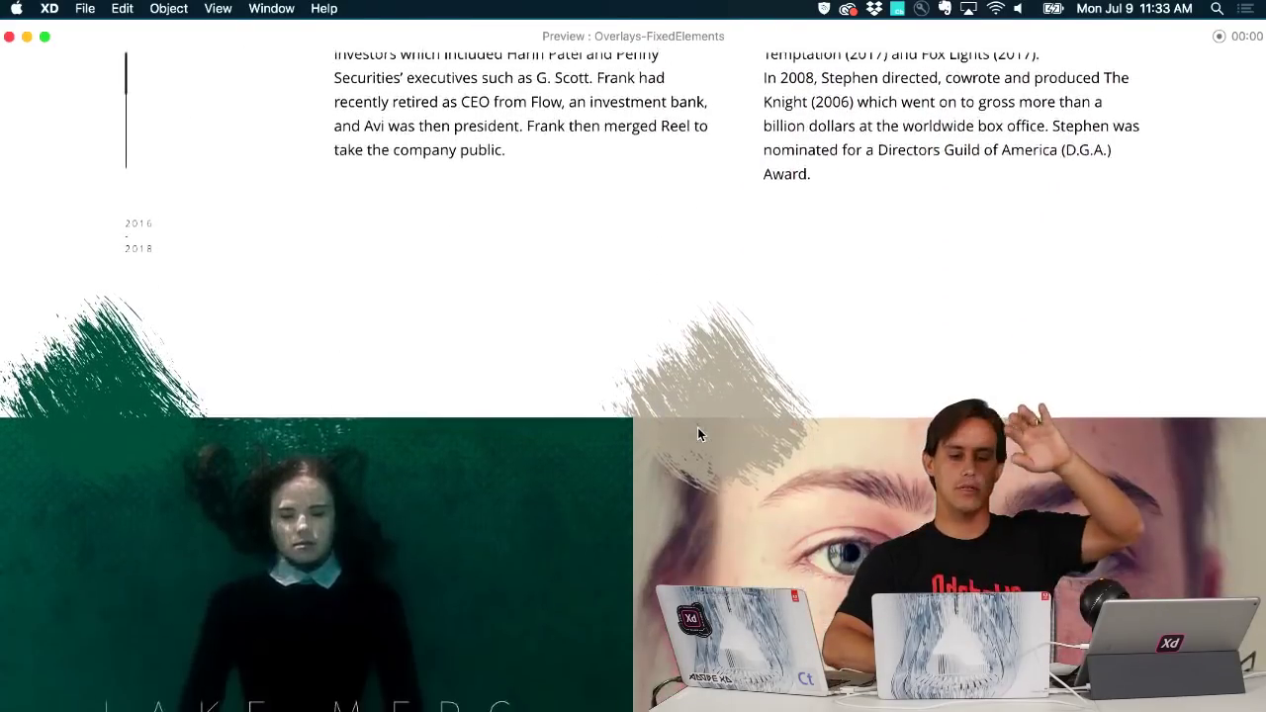
{"action": "scroll", "coordinate": [697, 433], "scroll_direction": "up", "scroll_amount": 15}
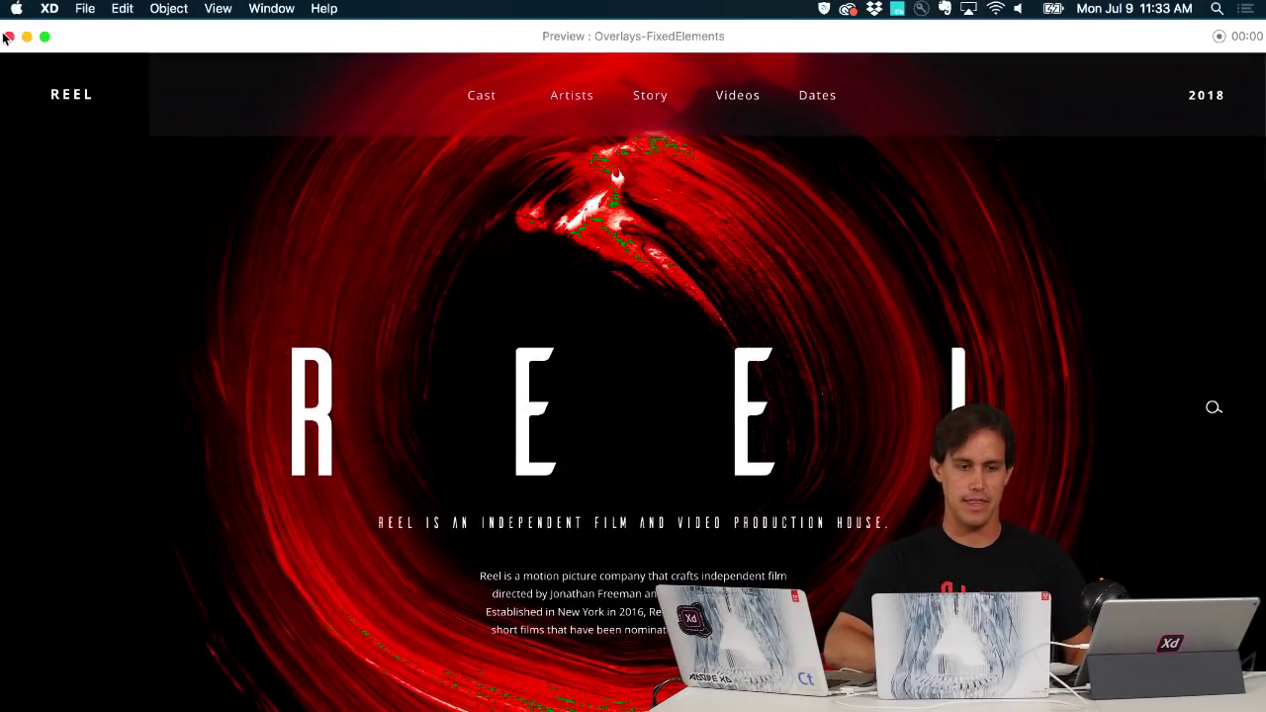
{"action": "left_click", "coordinate": [9, 36]}
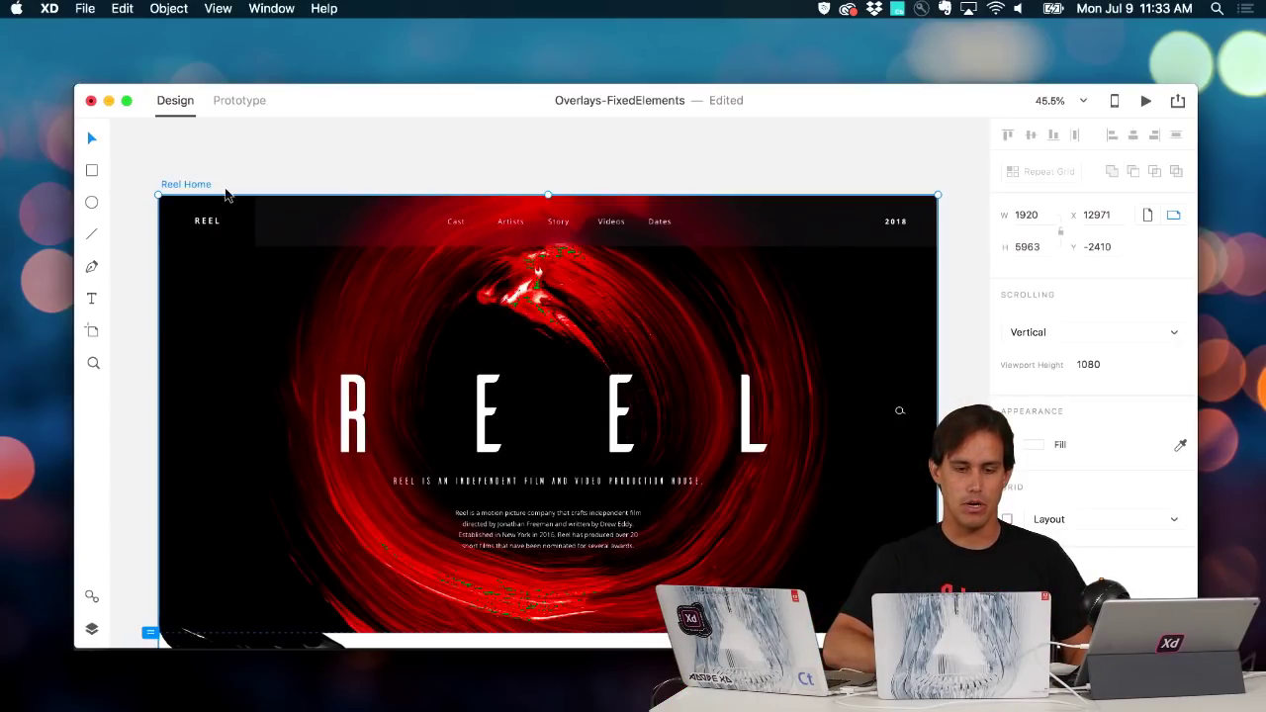
Give Reel Home's navigation bar a fixed position, check it in the preview by scrolling the page beneath it, and close the preview
{"action": "left_click", "coordinate": [307, 246]}
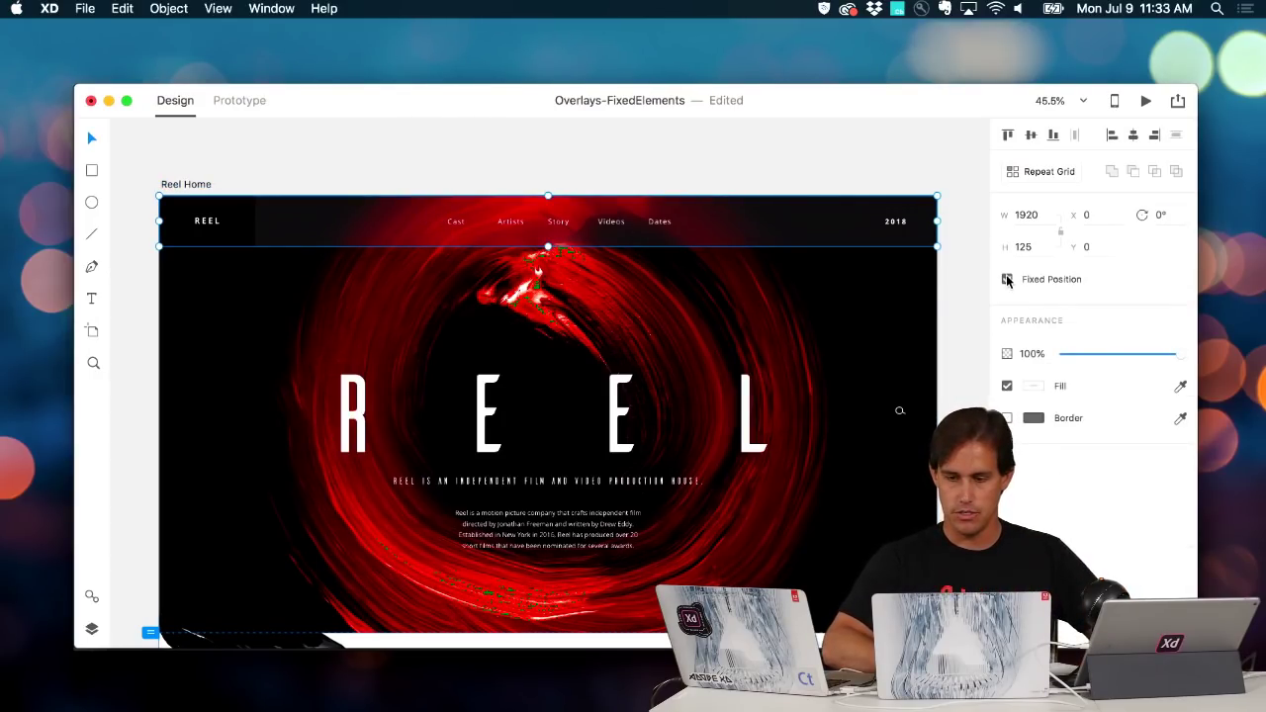
{"action": "key", "text": "super+Return"}
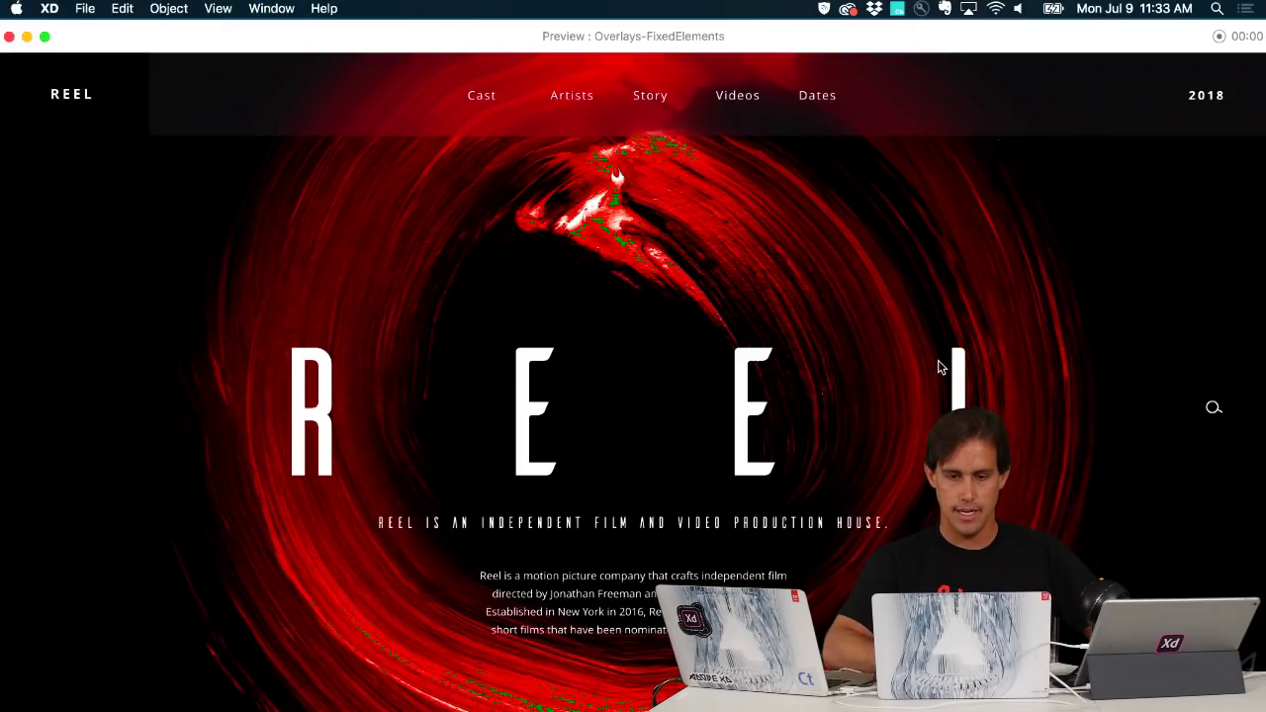
{"action": "scroll", "coordinate": [941, 366], "scroll_direction": "down", "scroll_amount": 5}
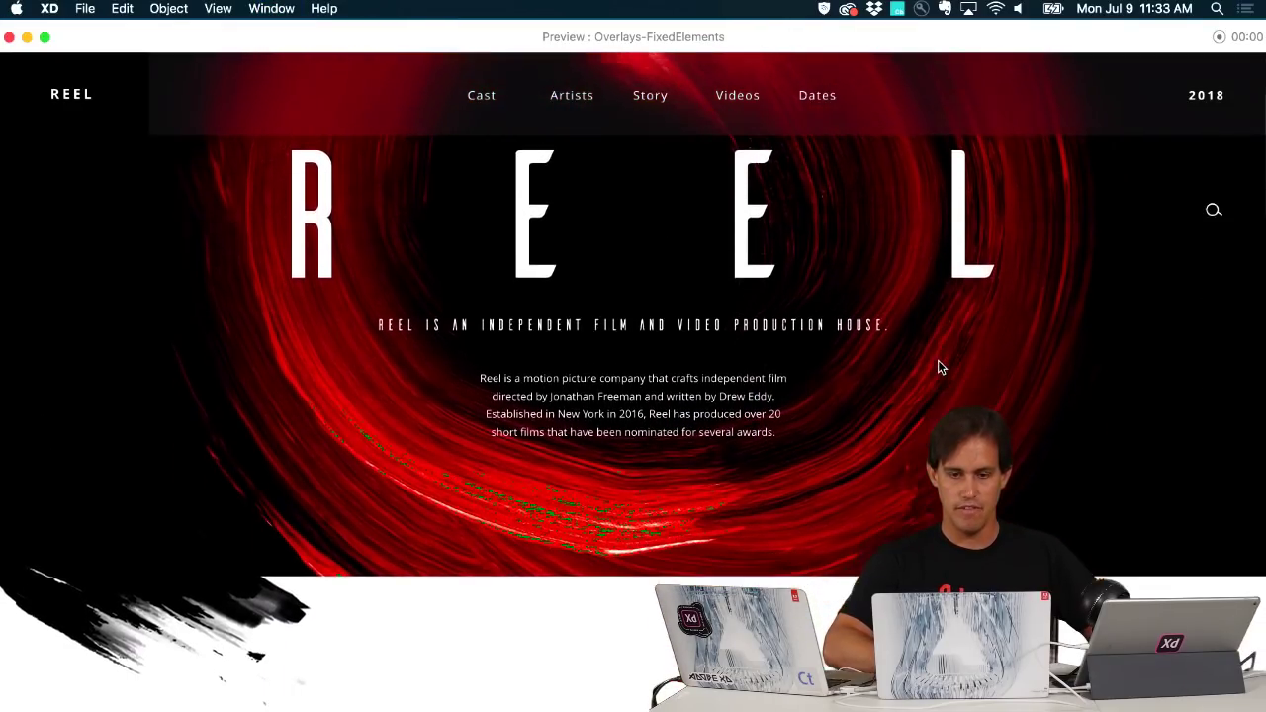
{"action": "scroll", "coordinate": [940, 367], "scroll_direction": "down", "scroll_amount": 2}
{"action": "scroll", "coordinate": [940, 366], "scroll_direction": "up", "scroll_amount": 2}
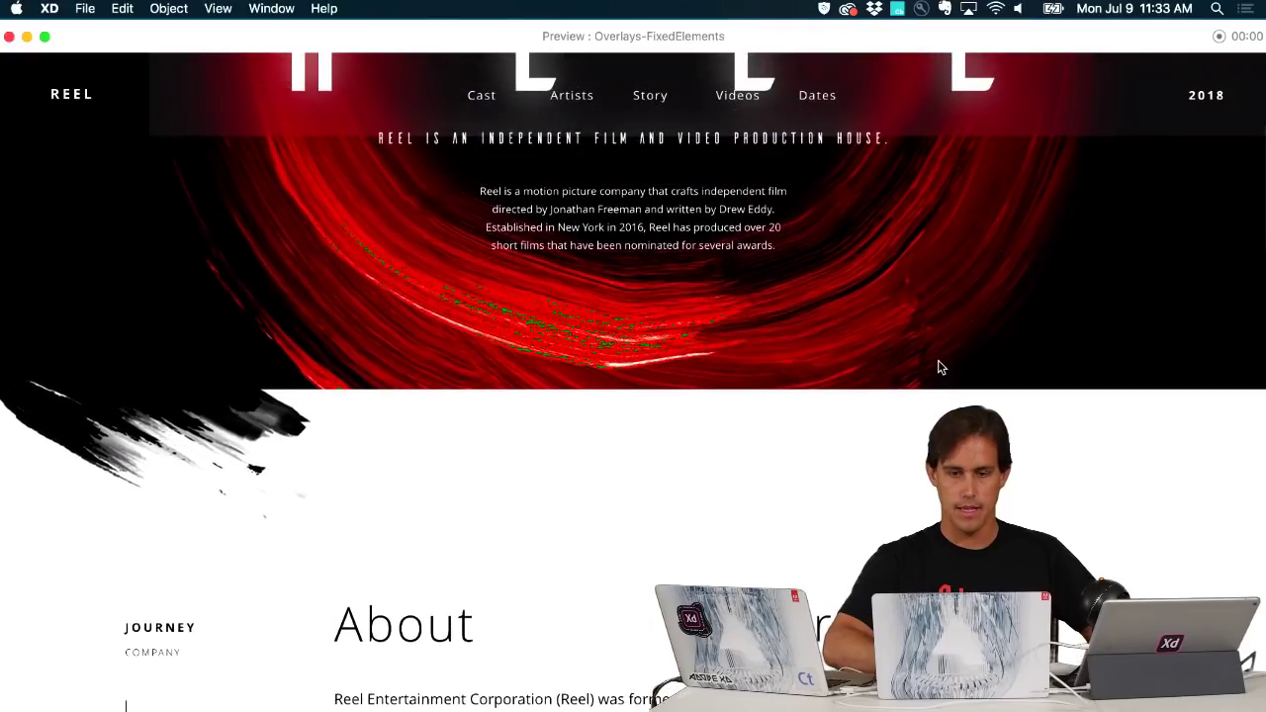
{"action": "scroll", "coordinate": [941, 366], "scroll_direction": "up", "scroll_amount": 1}
{"action": "scroll", "coordinate": [940, 367], "scroll_direction": "down", "scroll_amount": 3}
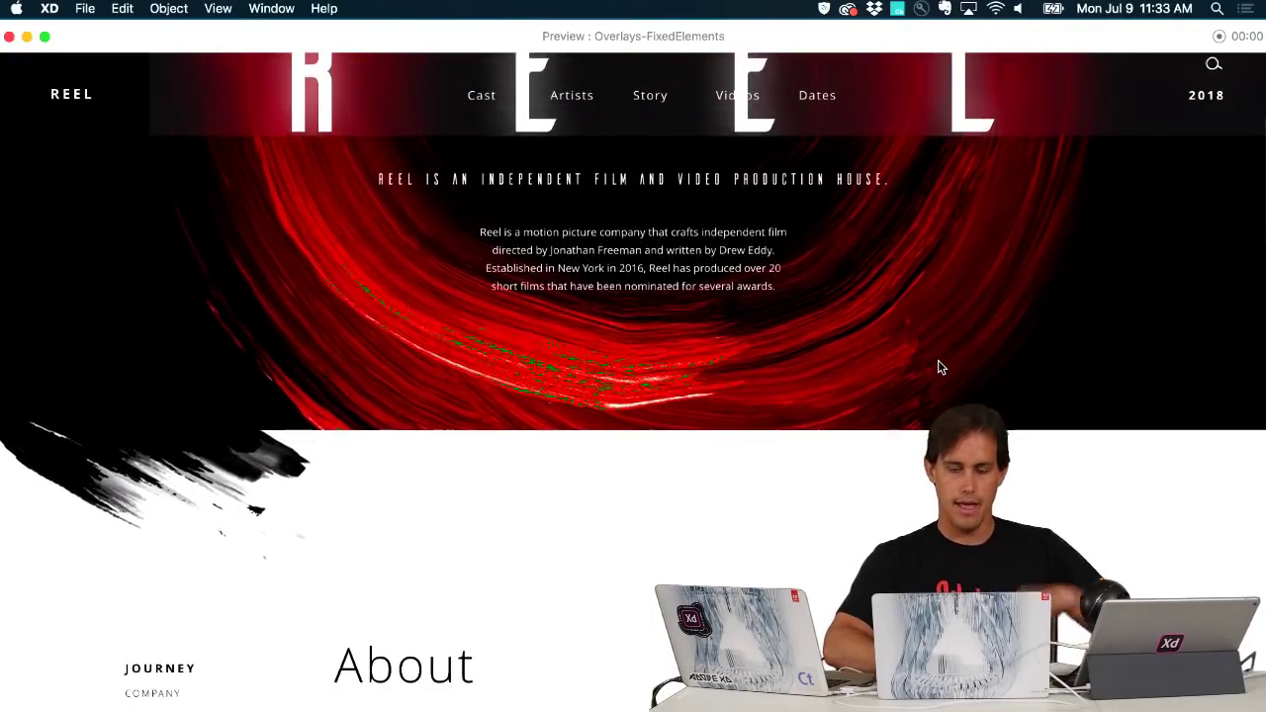
{"action": "scroll", "coordinate": [941, 366], "scroll_direction": "up", "scroll_amount": 3}
{"action": "scroll", "coordinate": [941, 367], "scroll_direction": "down", "scroll_amount": 3}
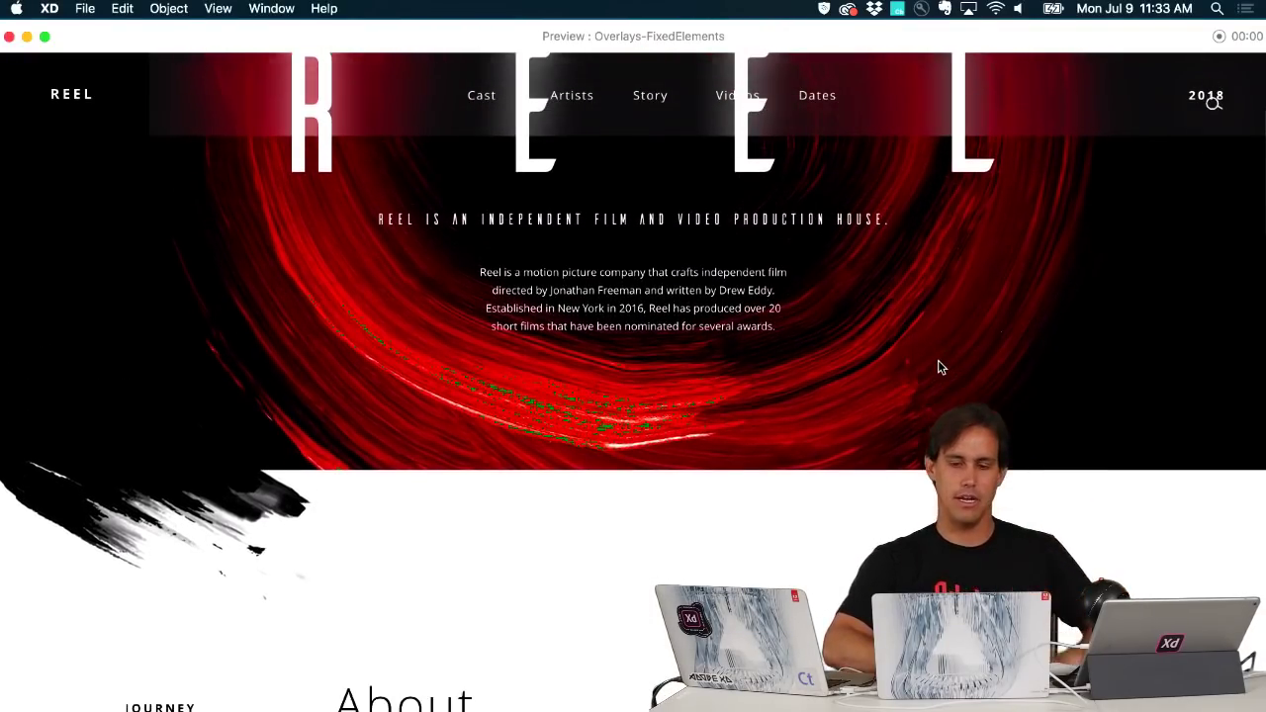
{"action": "scroll", "coordinate": [941, 366], "scroll_direction": "down", "scroll_amount": 3}
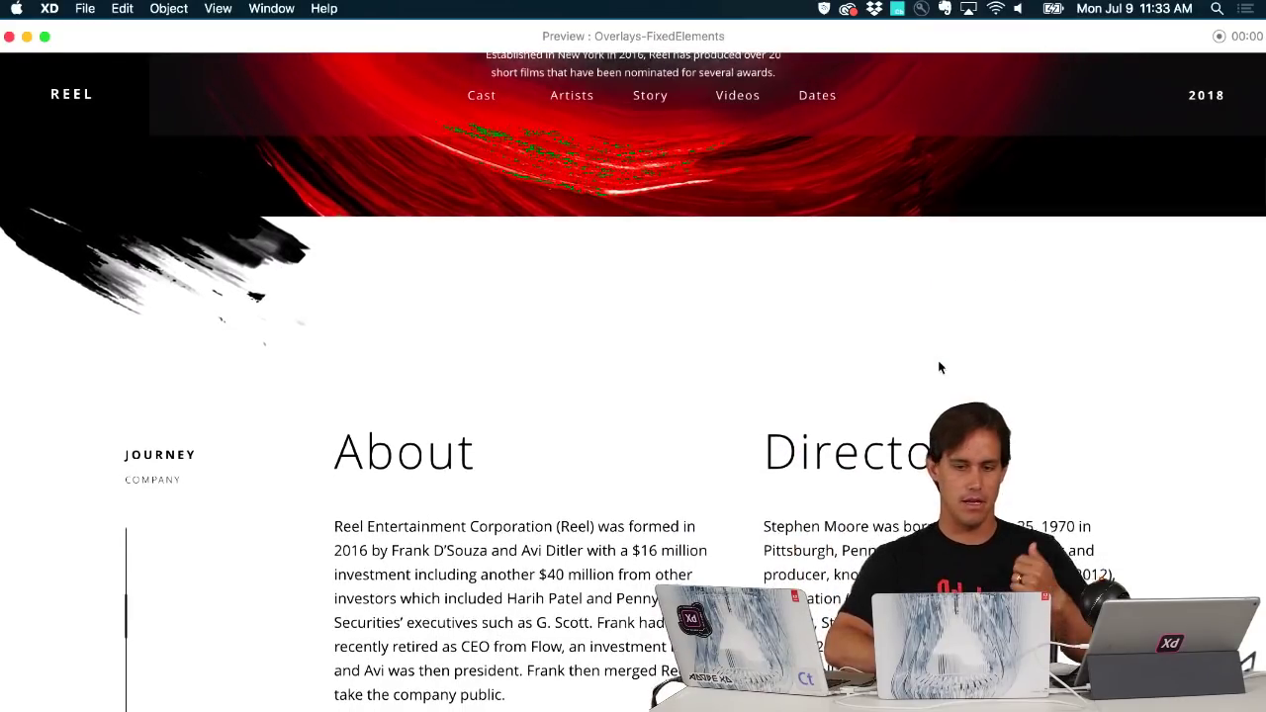
{"action": "scroll", "coordinate": [940, 367], "scroll_direction": "down", "scroll_amount": 1}
{"action": "scroll", "coordinate": [939, 366], "scroll_direction": "up", "scroll_amount": 3}
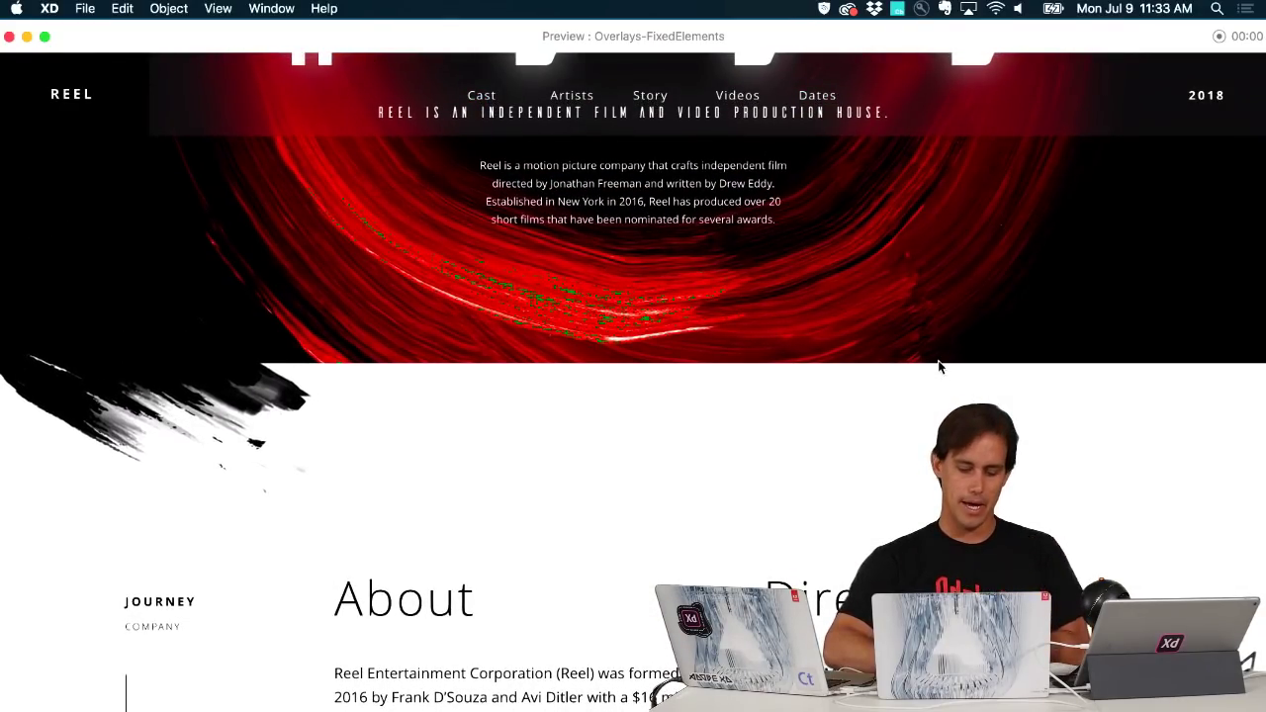
{"action": "left_click", "coordinate": [10, 37]}
{"action": "left_click", "coordinate": [357, 176]}
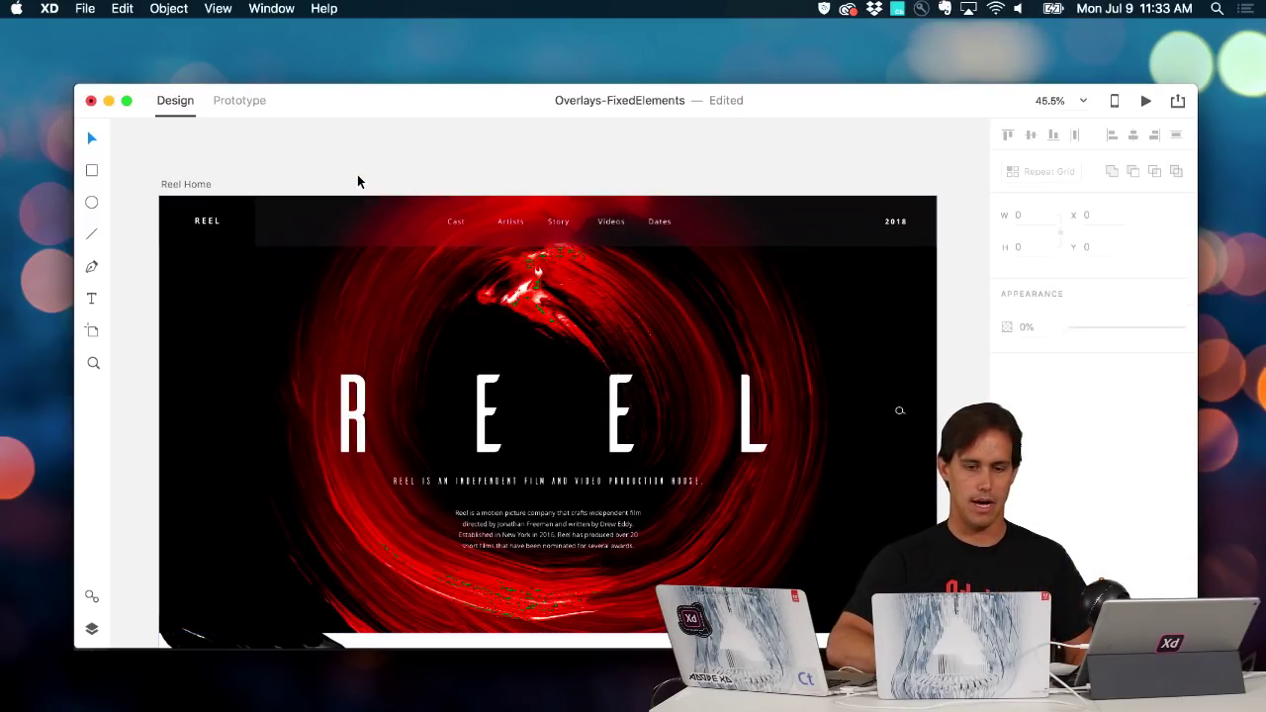
Give the Destiny artboard's title group and its header navigation bar a fixed position, and select the green brush stroke
{"action": "scroll", "coordinate": [357, 176], "scroll_direction": "right", "scroll_amount": 10}
{"action": "scroll", "coordinate": [357, 181], "scroll_direction": "right", "scroll_amount": 10}
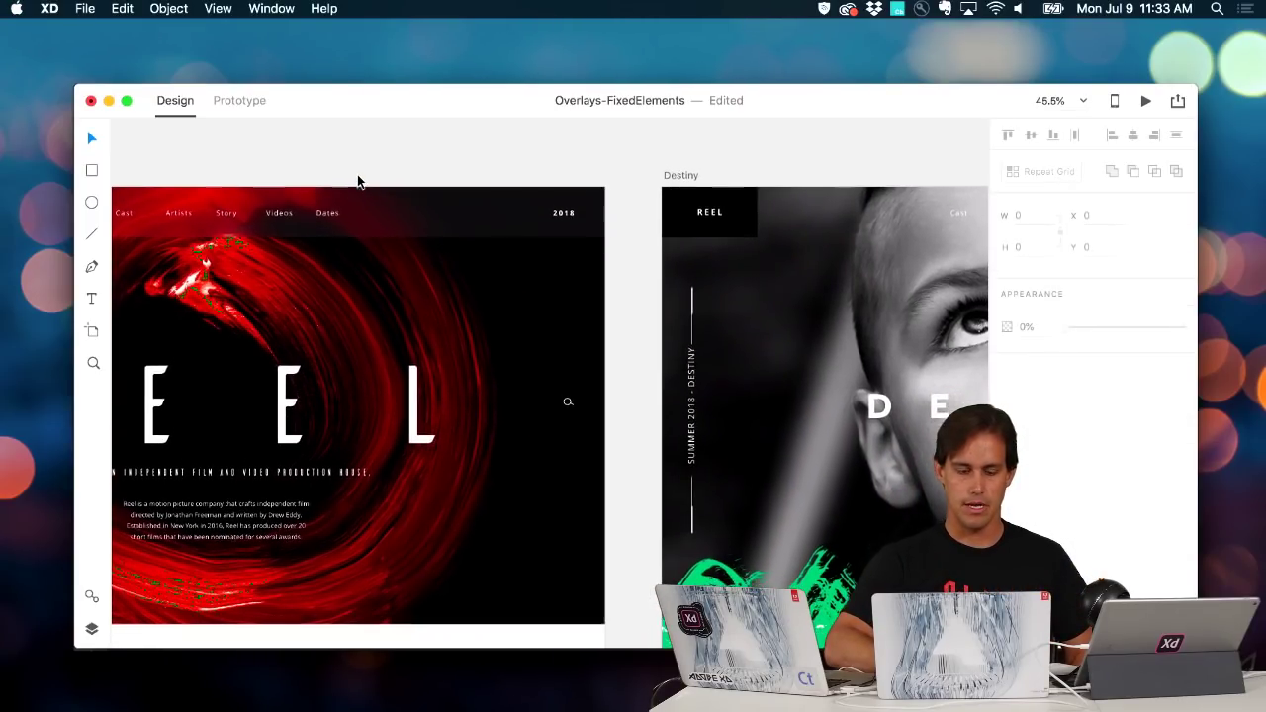
{"action": "scroll", "coordinate": [357, 174], "scroll_direction": "down", "scroll_amount": 5}
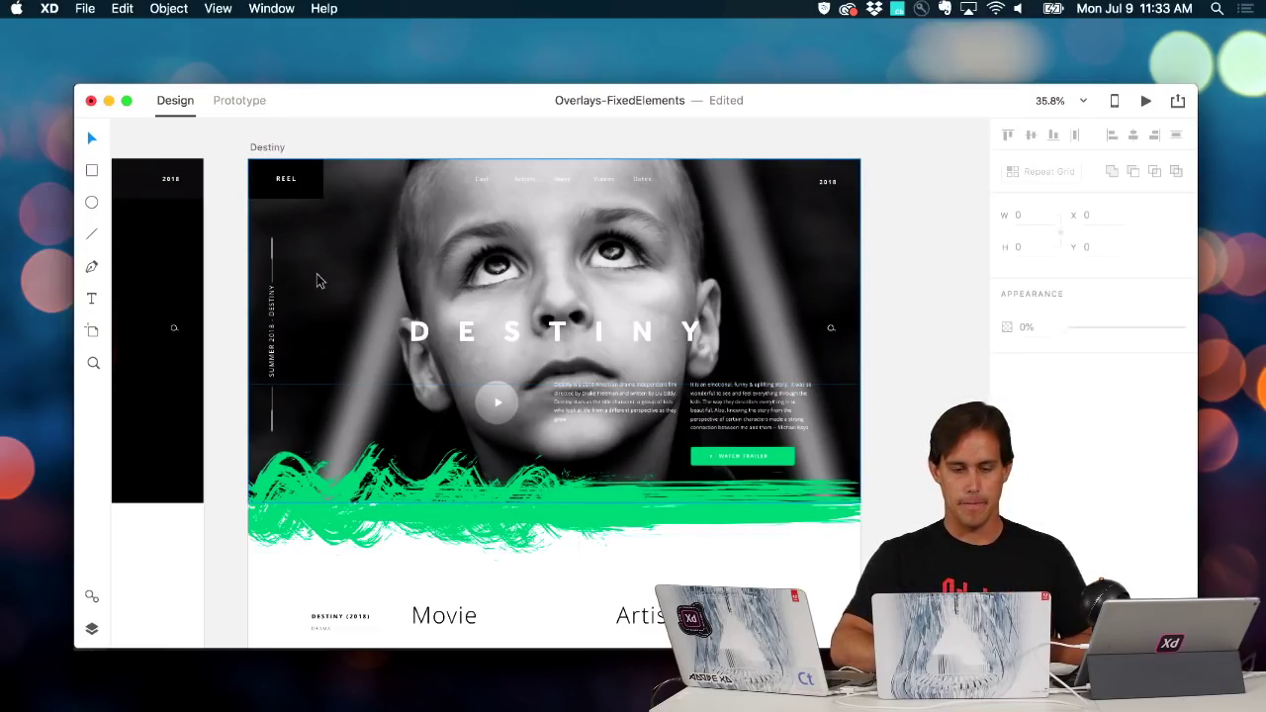
{"action": "left_click", "coordinate": [272, 286]}
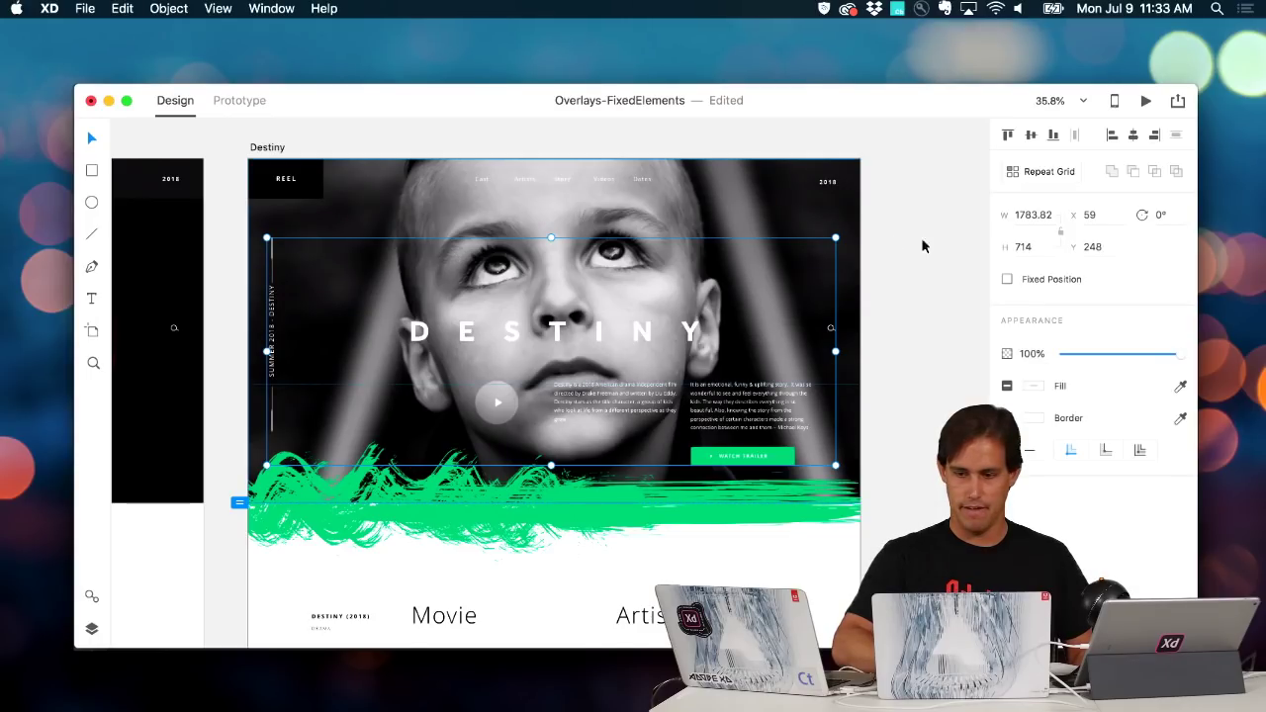
{"action": "left_click", "coordinate": [827, 186]}
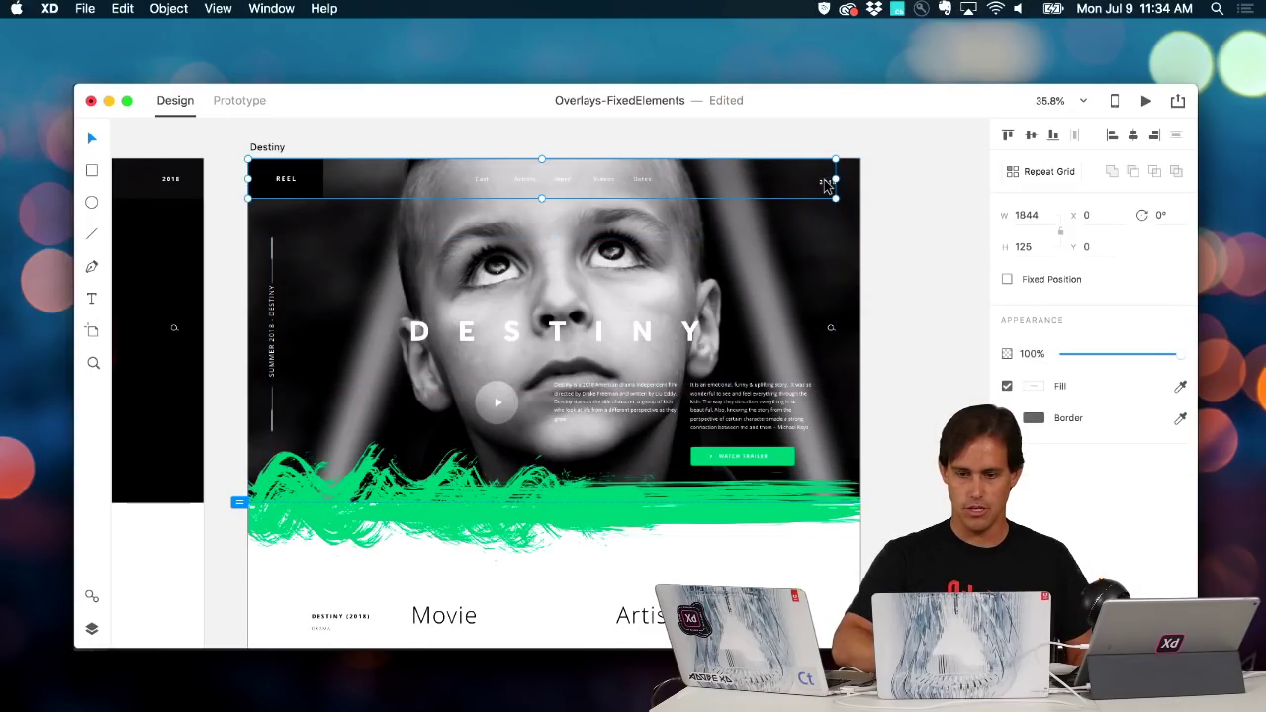
{"action": "left_click", "coordinate": [763, 494]}
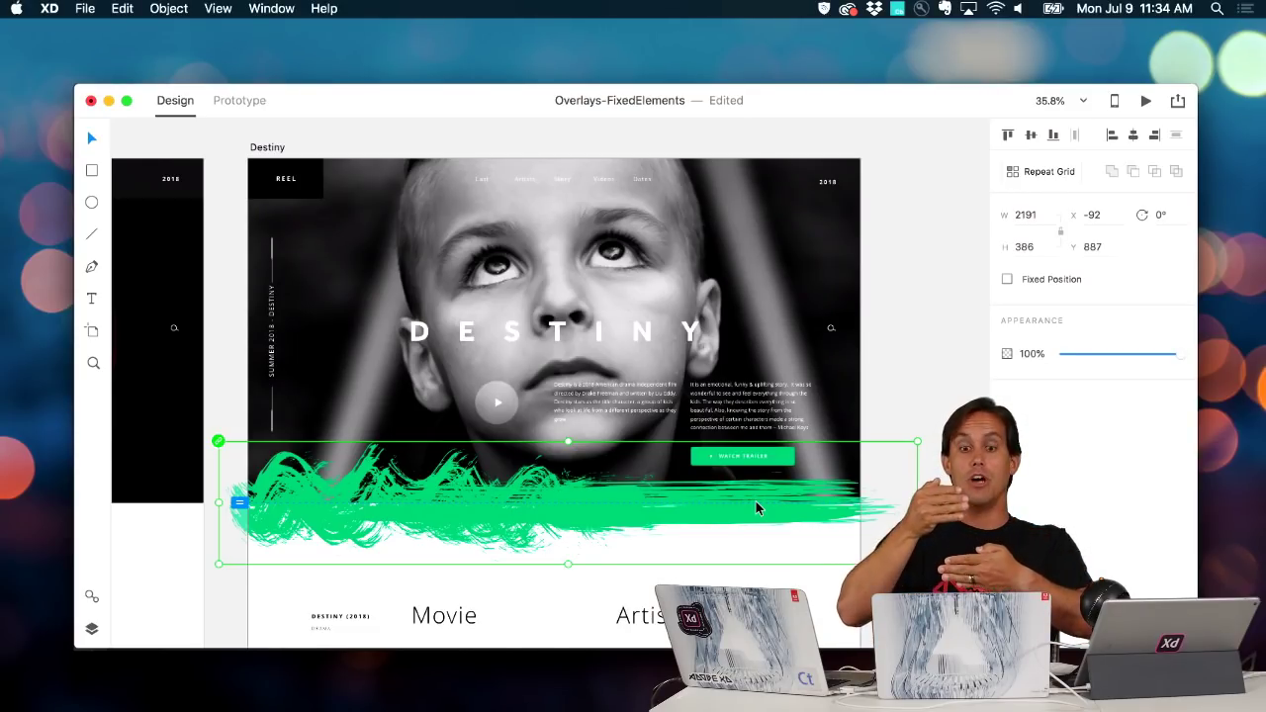
Preview the Destiny artboard, scroll the green brush stroke up and down over the title and side text, and close the preview
{"action": "left_click", "coordinate": [275, 150]}
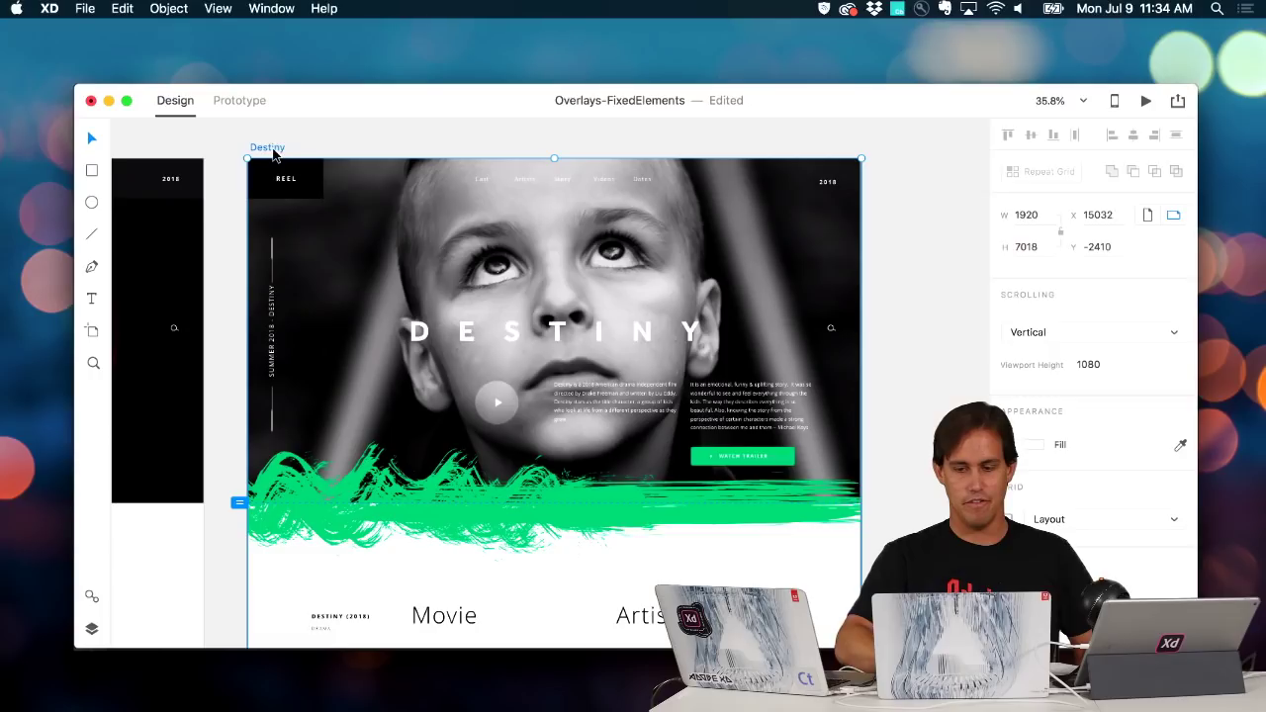
{"action": "key", "text": "super+Return"}
{"action": "scroll", "coordinate": [366, 334], "scroll_direction": "down", "scroll_amount": 10}
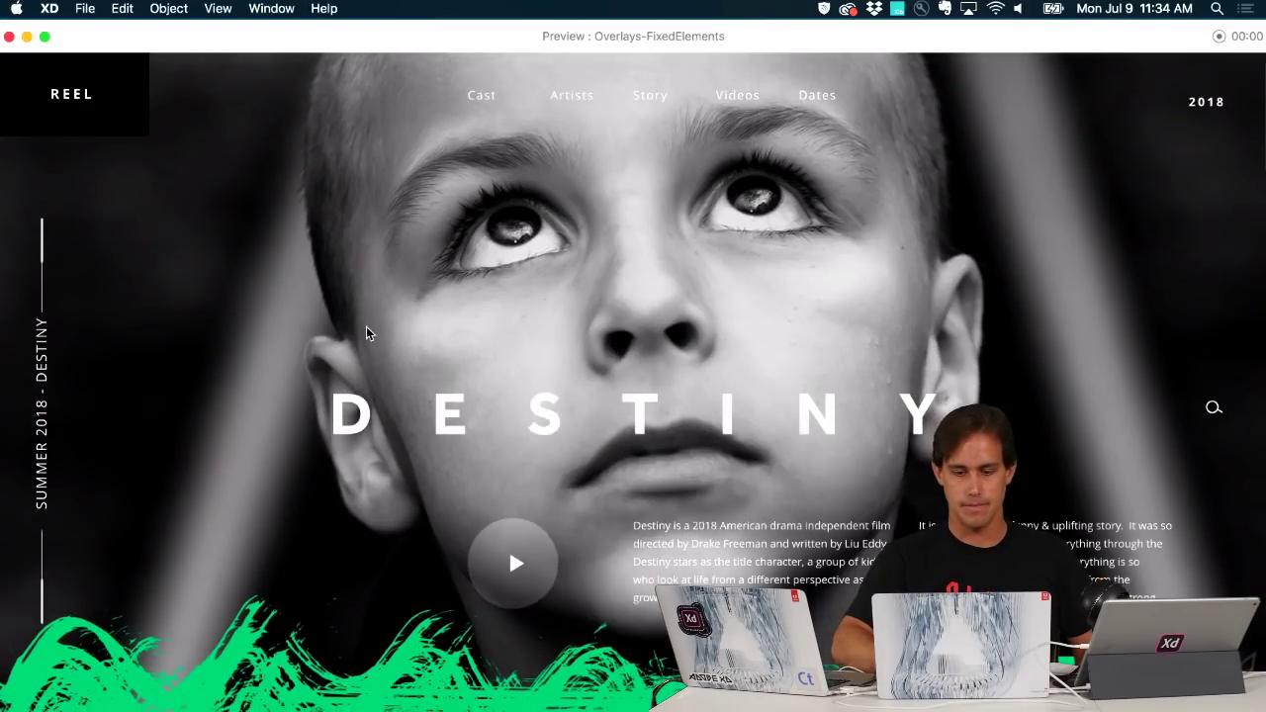
{"action": "scroll", "coordinate": [366, 333], "scroll_direction": "down", "scroll_amount": 5}
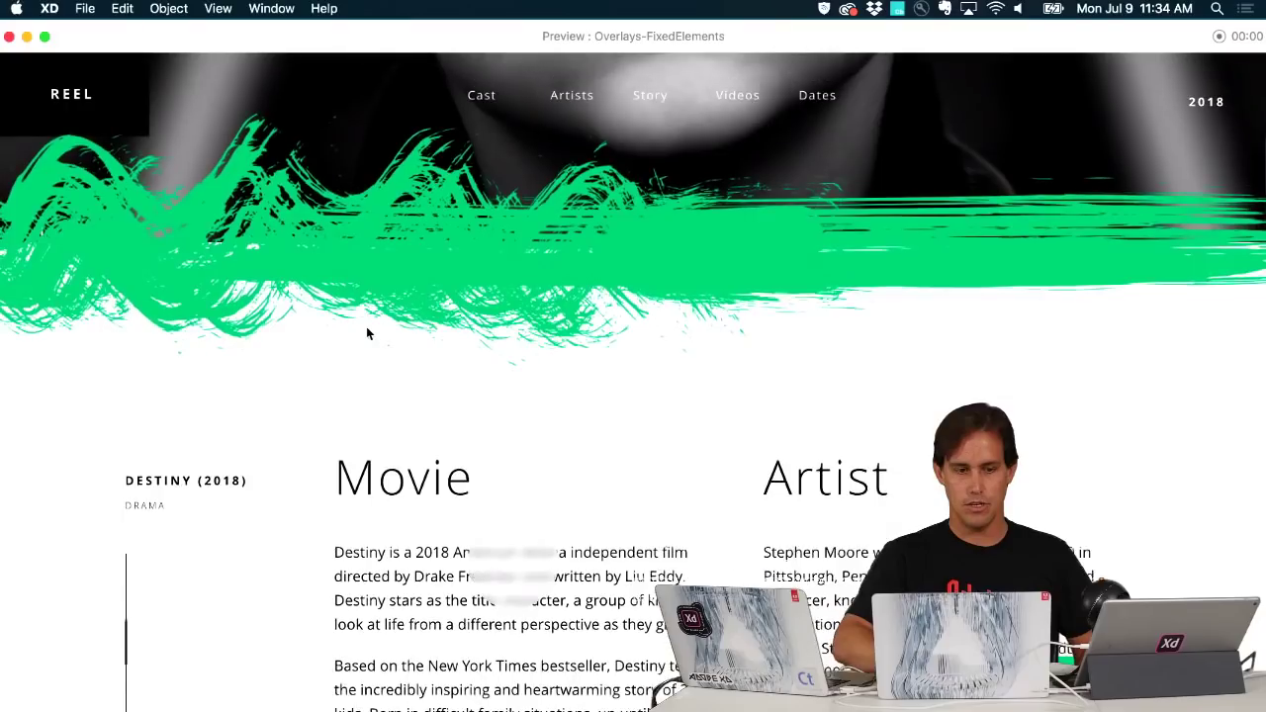
{"action": "scroll", "coordinate": [366, 333], "scroll_direction": "up", "scroll_amount": 4}
{"action": "scroll", "coordinate": [366, 333], "scroll_direction": "up", "scroll_amount": 5}
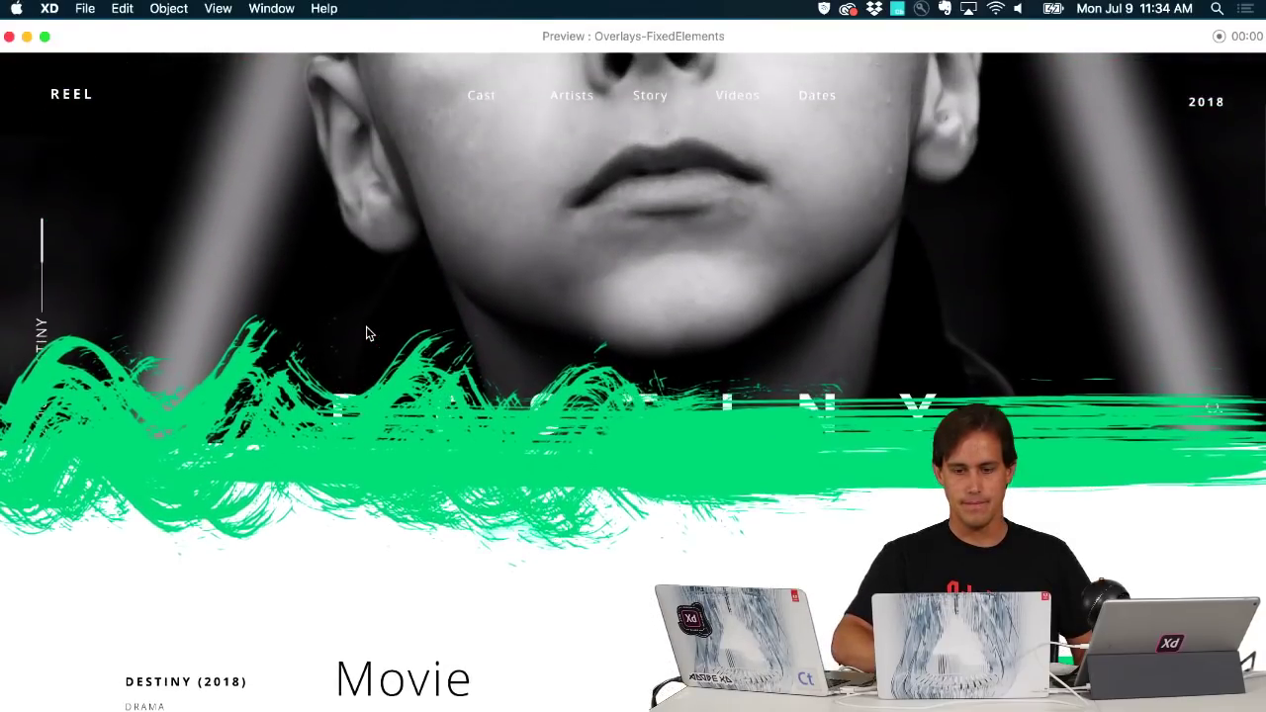
{"action": "scroll", "coordinate": [366, 333], "scroll_direction": "down", "scroll_amount": 2}
{"action": "scroll", "coordinate": [366, 333], "scroll_direction": "down", "scroll_amount": 3}
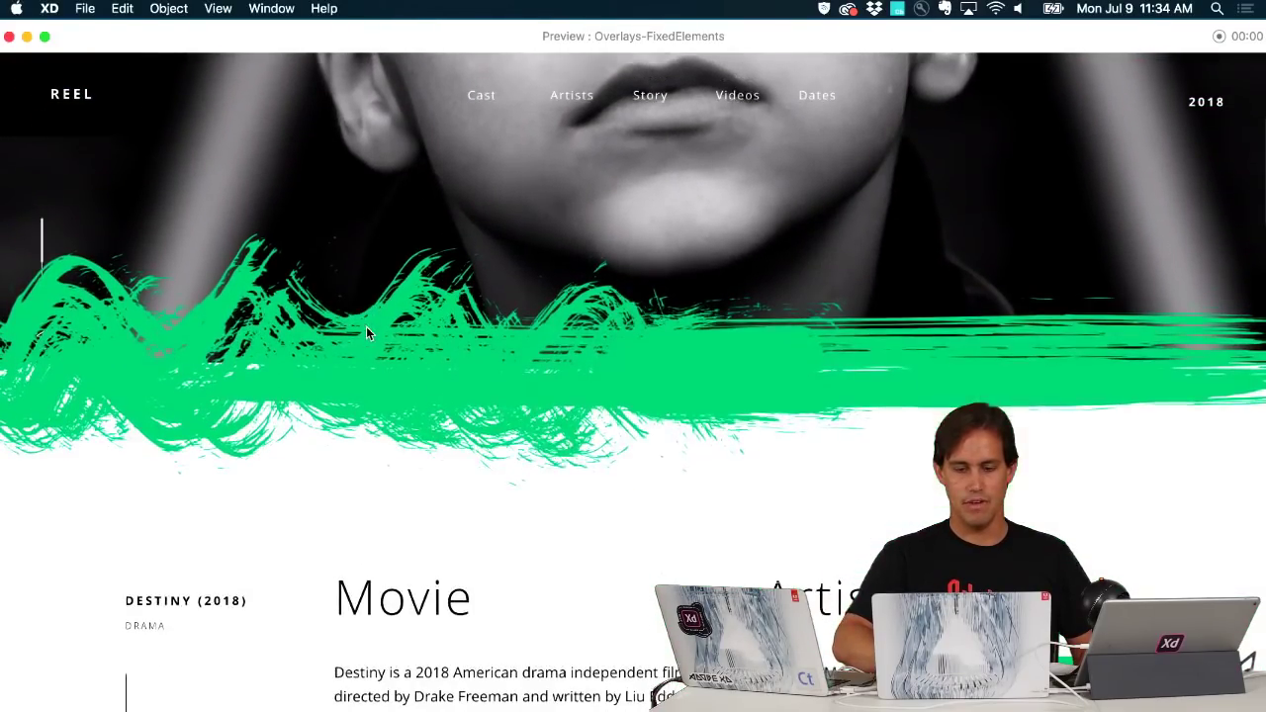
{"action": "scroll", "coordinate": [366, 333], "scroll_direction": "up", "scroll_amount": 5}
{"action": "scroll", "coordinate": [365, 334], "scroll_direction": "down", "scroll_amount": 3}
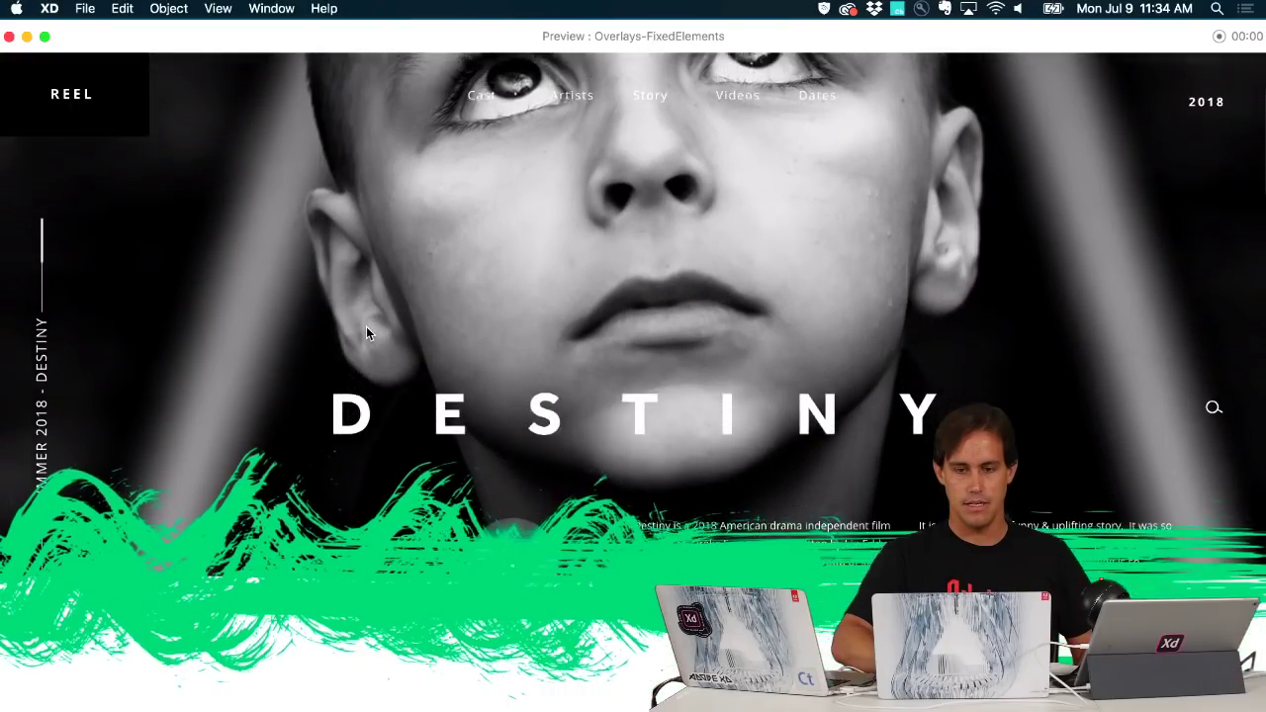
{"action": "scroll", "coordinate": [366, 333], "scroll_direction": "up", "scroll_amount": 4}
{"action": "scroll", "coordinate": [366, 334], "scroll_direction": "down", "scroll_amount": 5}
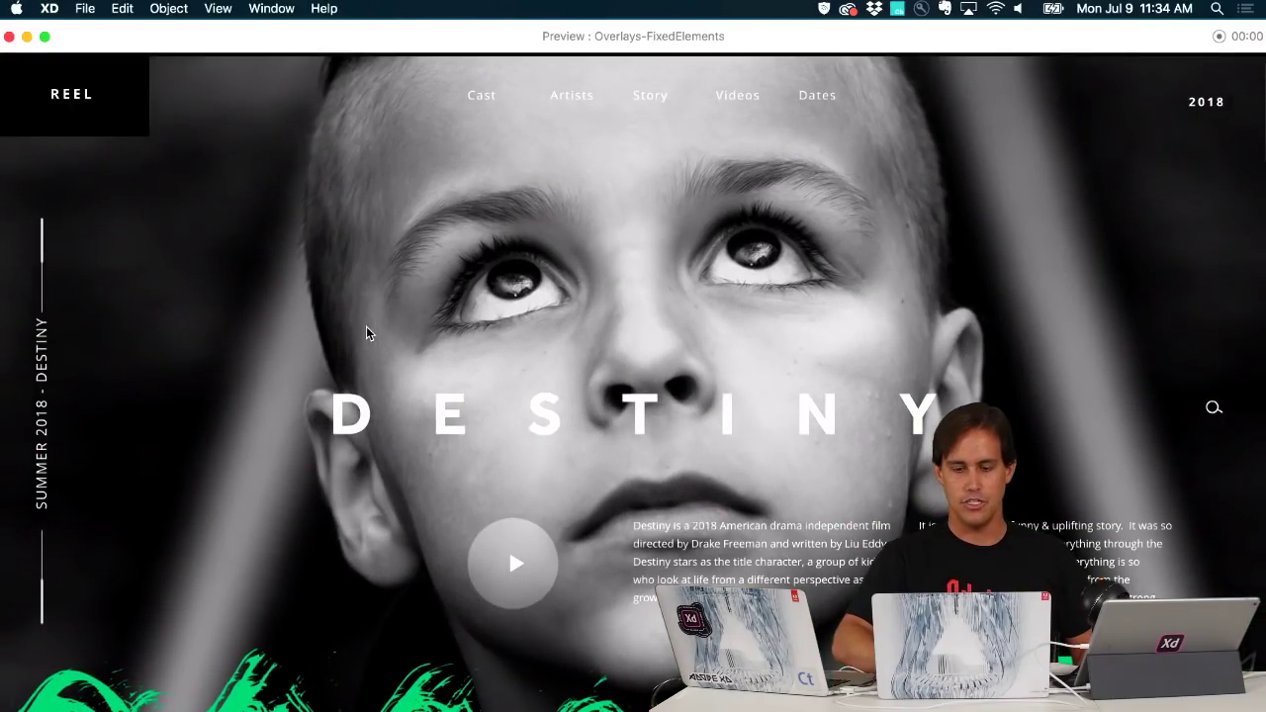
{"action": "scroll", "coordinate": [366, 333], "scroll_direction": "up", "scroll_amount": 5}
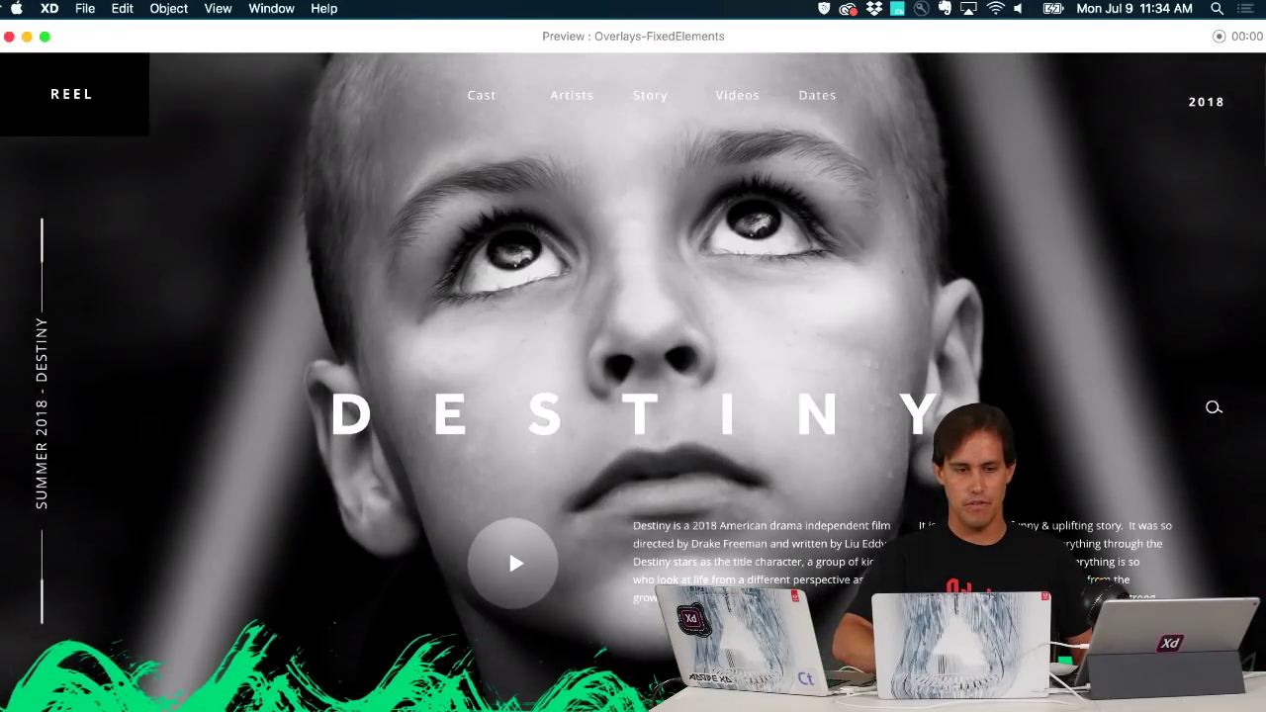
{"action": "left_click", "coordinate": [9, 37]}
Examine the nested description text and Watch Trailer button inside the Destiny artboard's title group
{"action": "left_click", "coordinate": [706, 463]}
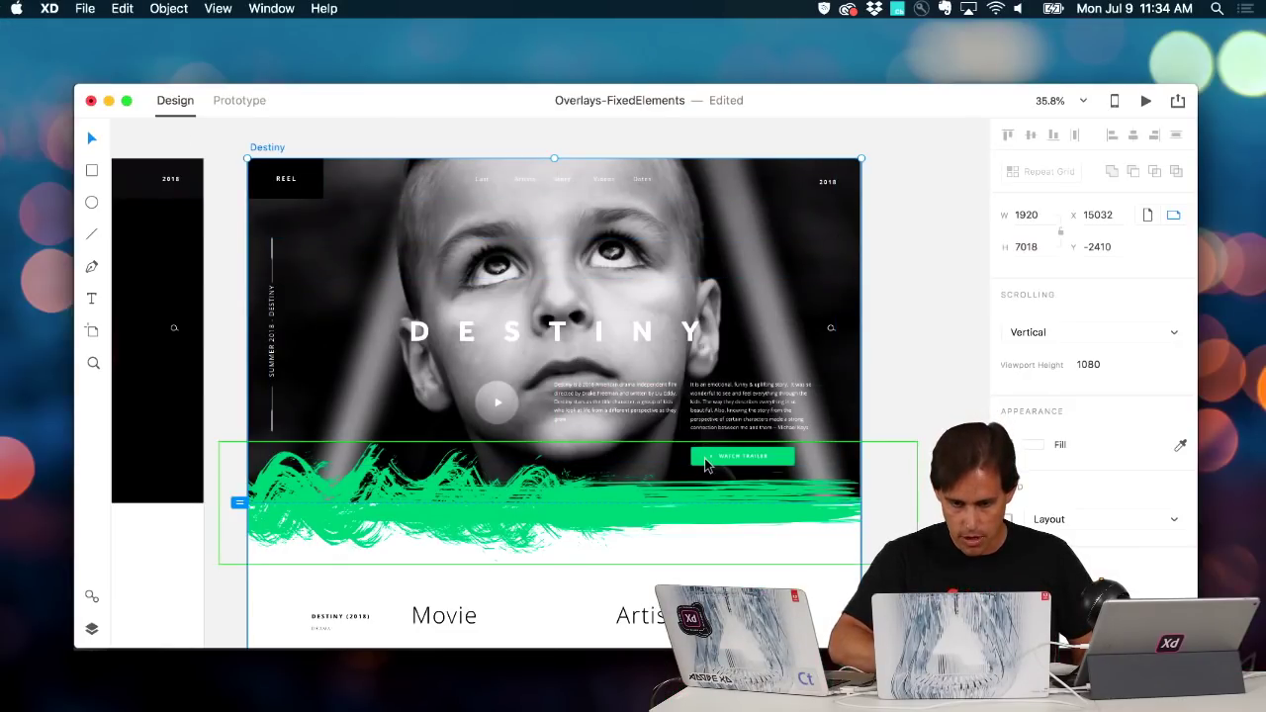
{"action": "left_click", "coordinate": [926, 423]}
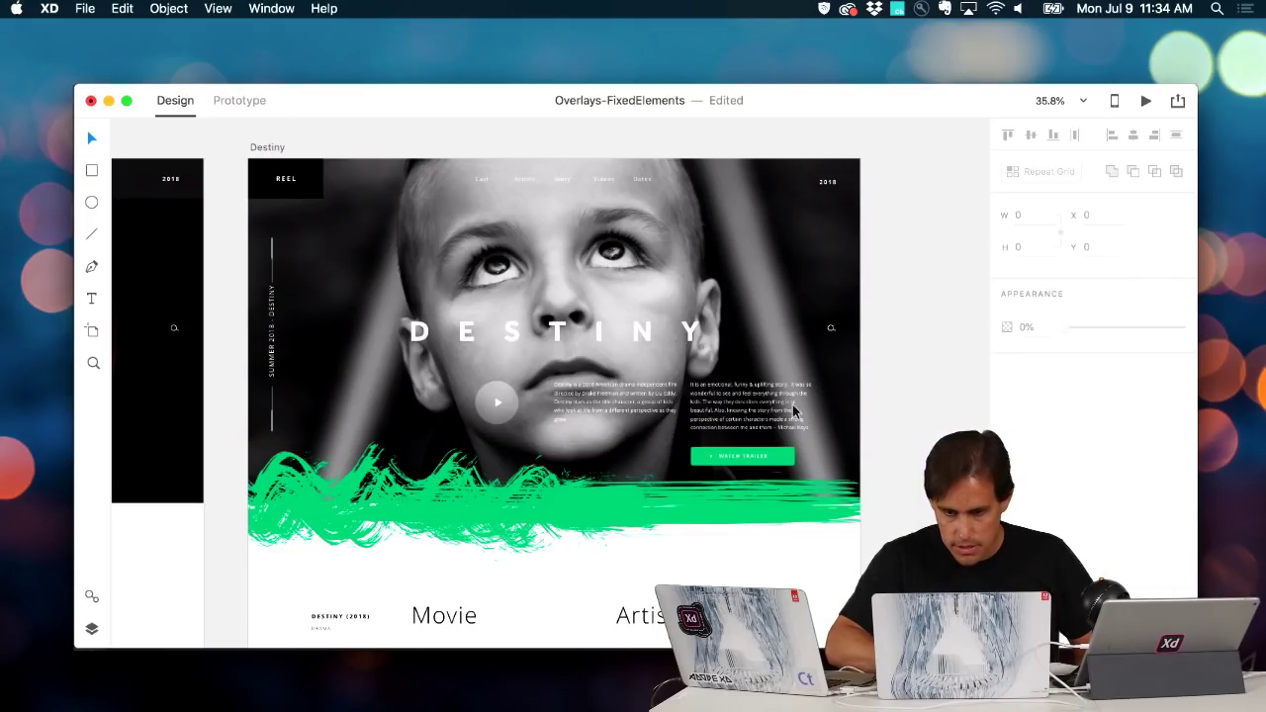
{"action": "left_click", "coordinate": [786, 412]}
{"action": "double_click", "coordinate": [774, 413]}
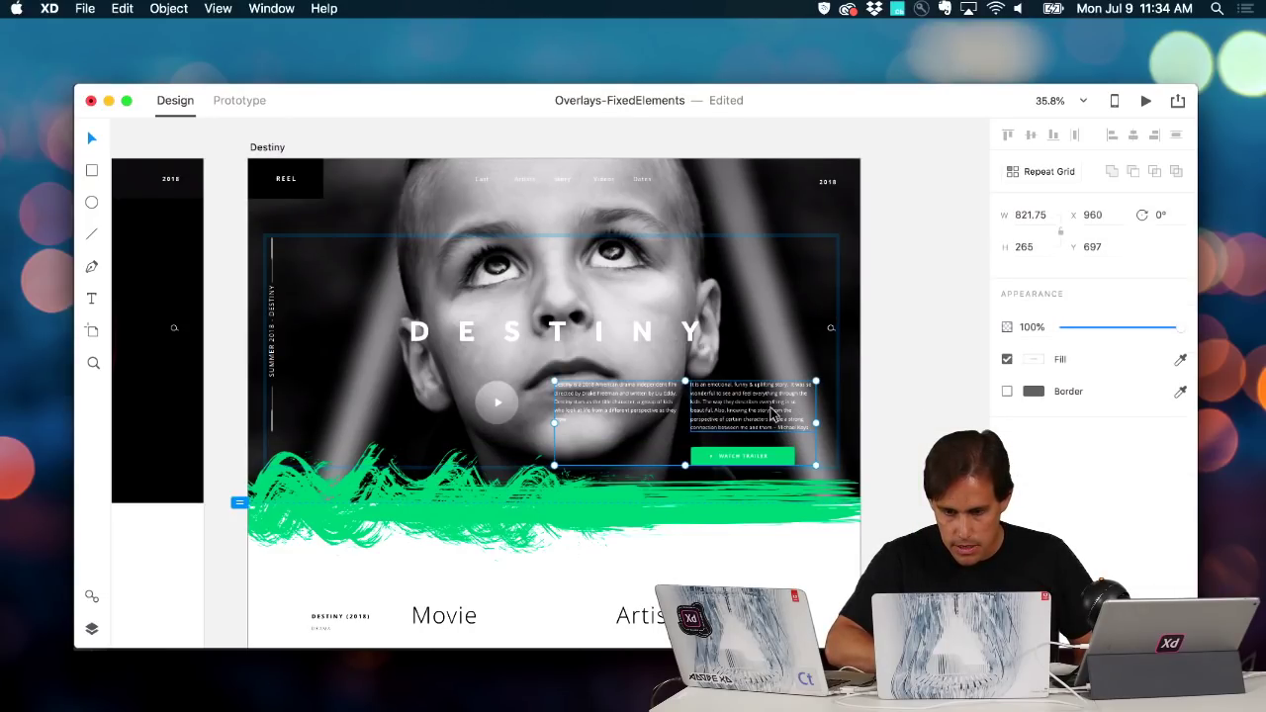
{"action": "double_click", "coordinate": [787, 462]}
Preview the Destiny artboard, scroll the green brush stroke over the fixed title text, and close the preview
{"action": "left_click", "coordinate": [877, 459]}
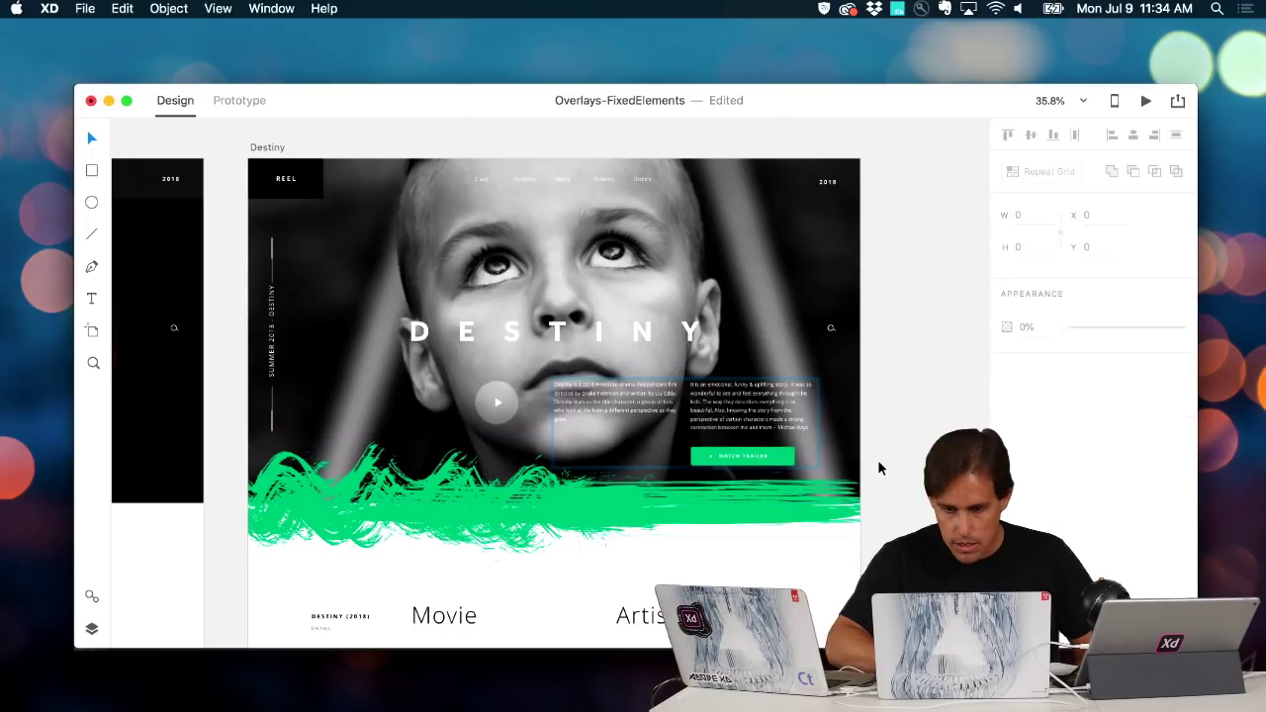
{"action": "key", "text": "super+Return"}
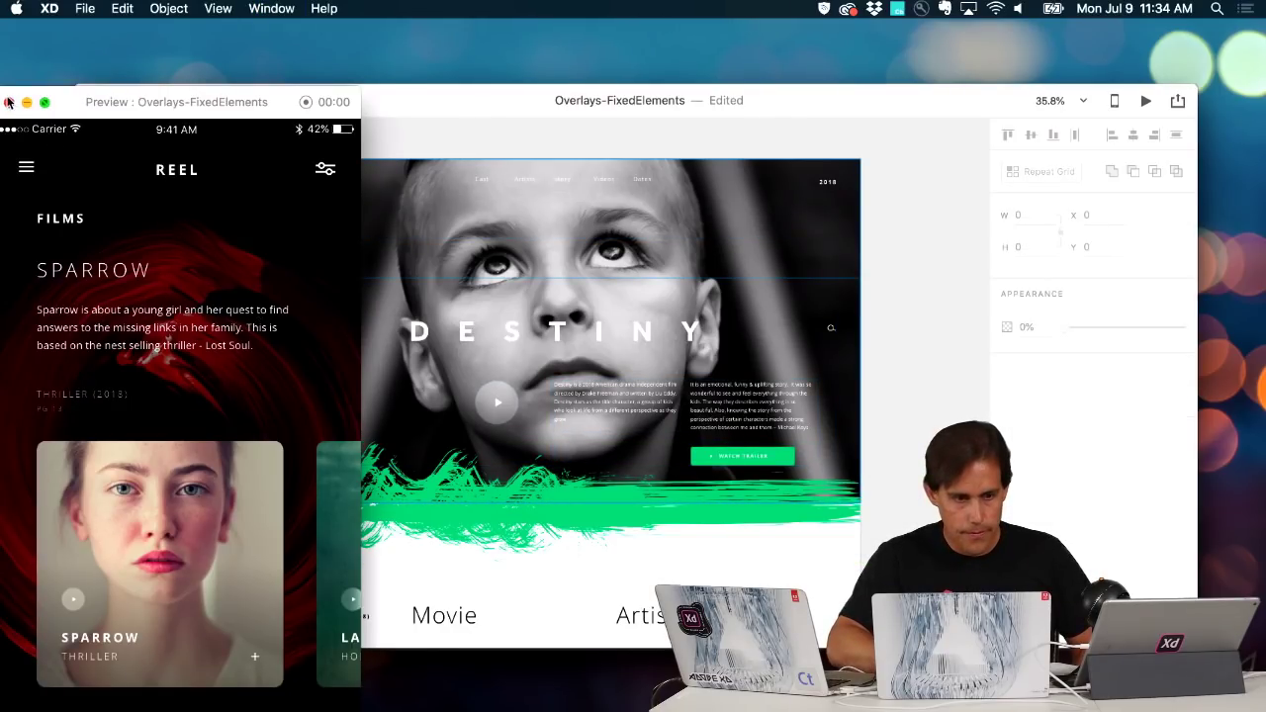
{"action": "key", "text": "super+w"}
{"action": "left_click", "coordinate": [267, 147]}
{"action": "key", "text": "super+Return"}
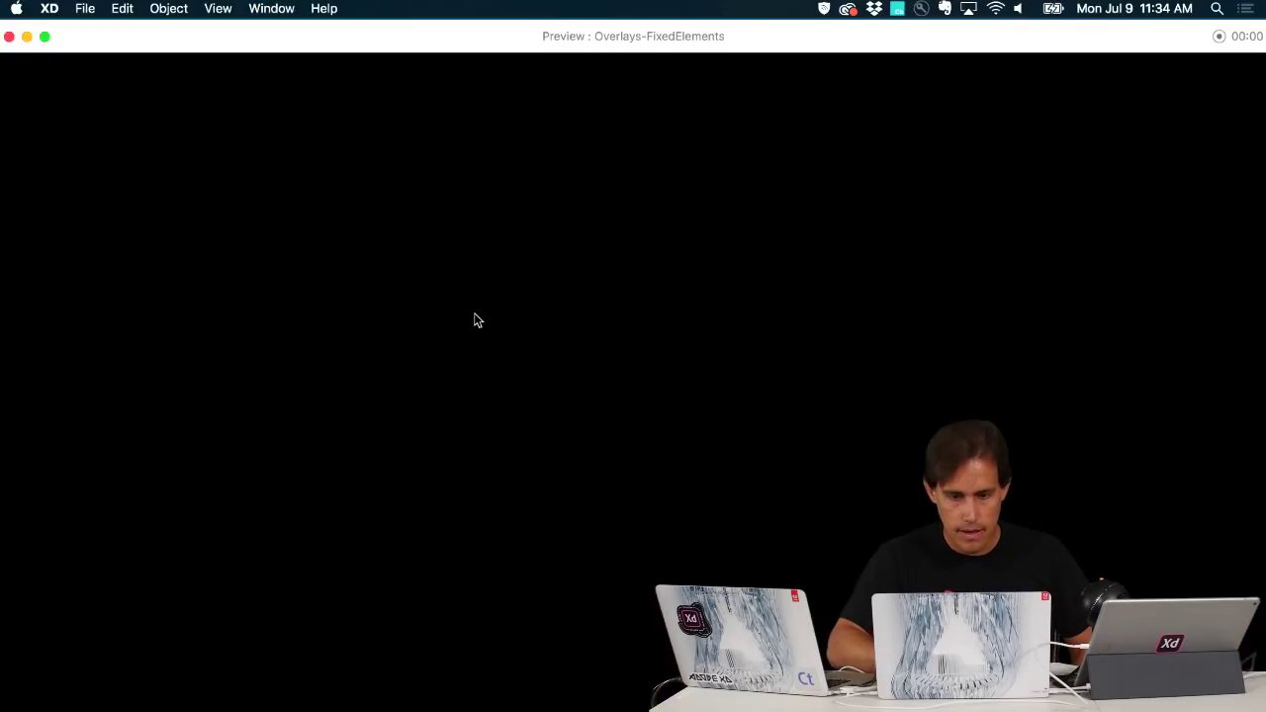
{"action": "scroll", "coordinate": [513, 368], "scroll_direction": "down", "scroll_amount": 5}
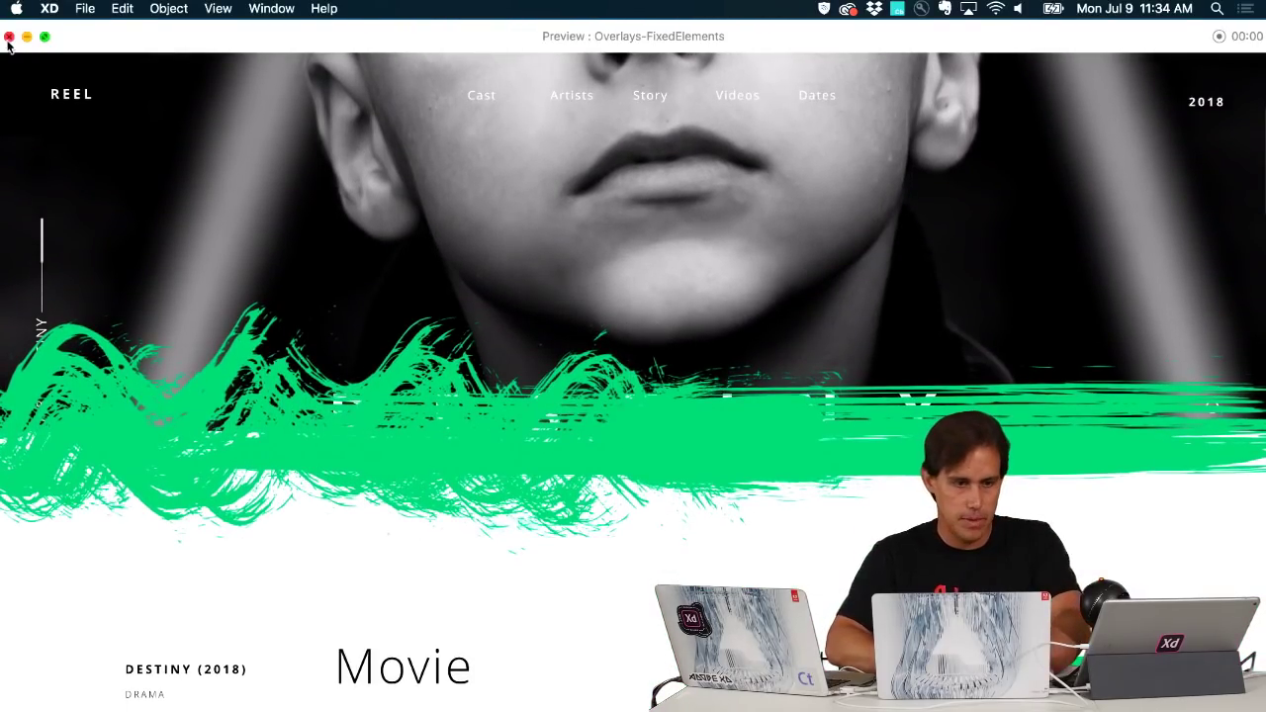
{"action": "key", "text": "super+w"}
Send Destiny's title group, header navigation bar and background photo to the back of the artboard's stacking order
{"action": "left_click", "coordinate": [744, 451]}
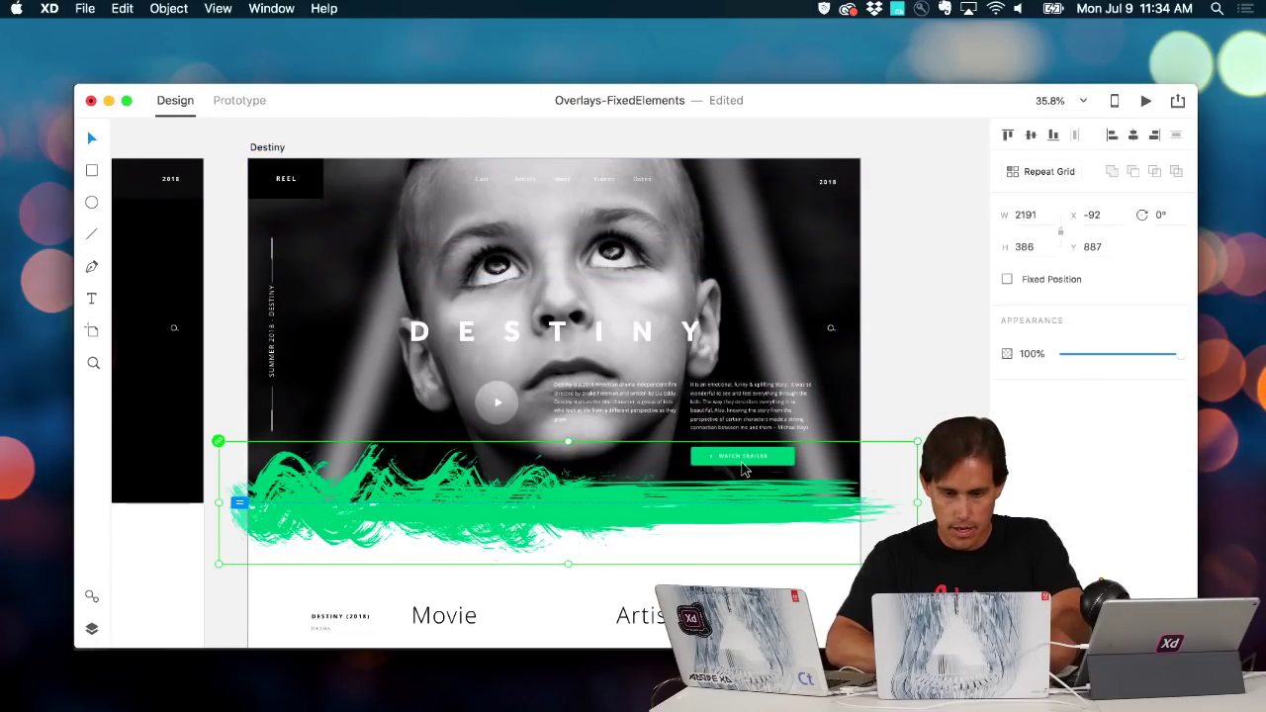
{"action": "left_click", "coordinate": [797, 397]}
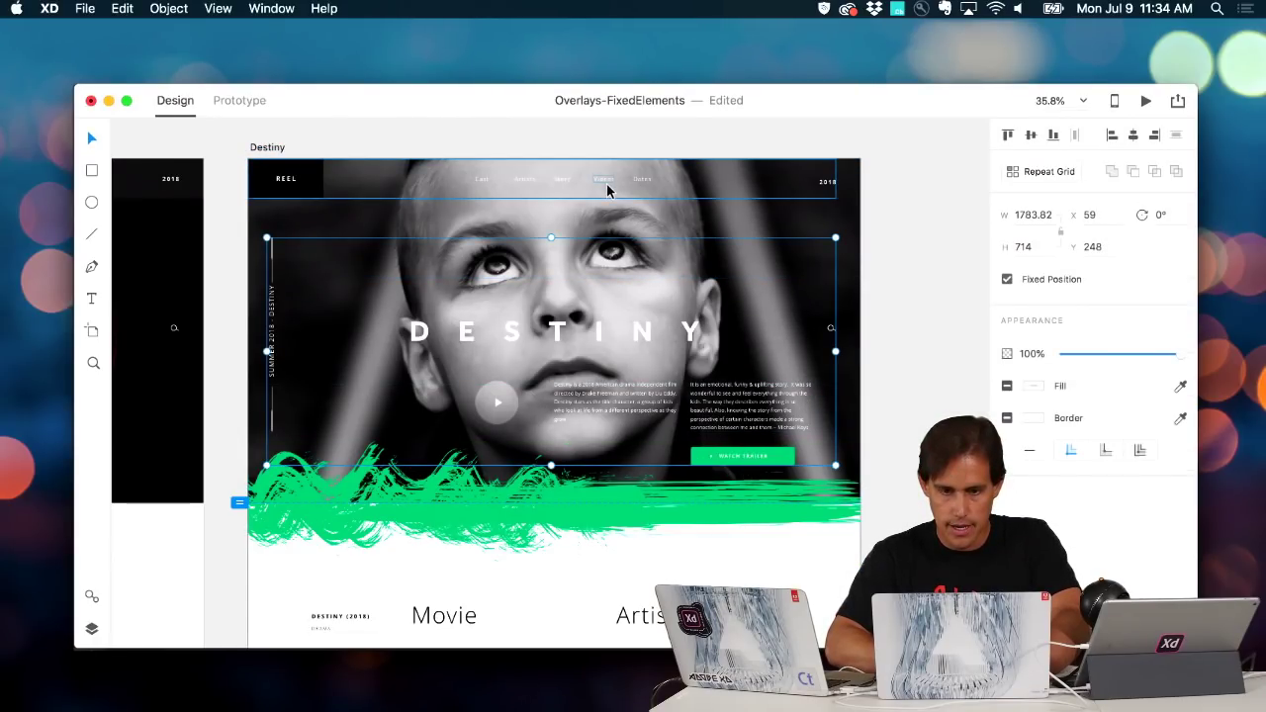
{"action": "left_click", "coordinate": [638, 184], "text": "shift"}
{"action": "right_click", "coordinate": [854, 219]}
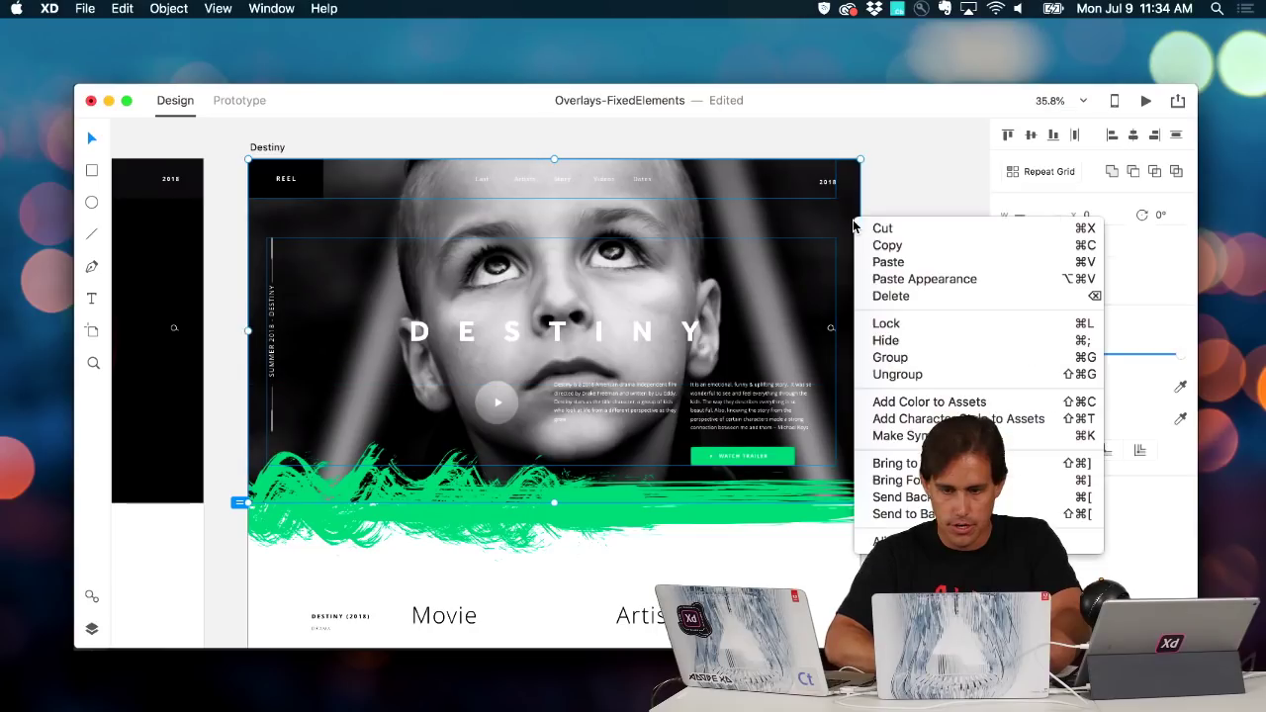
{"action": "left_click", "coordinate": [925, 513]}
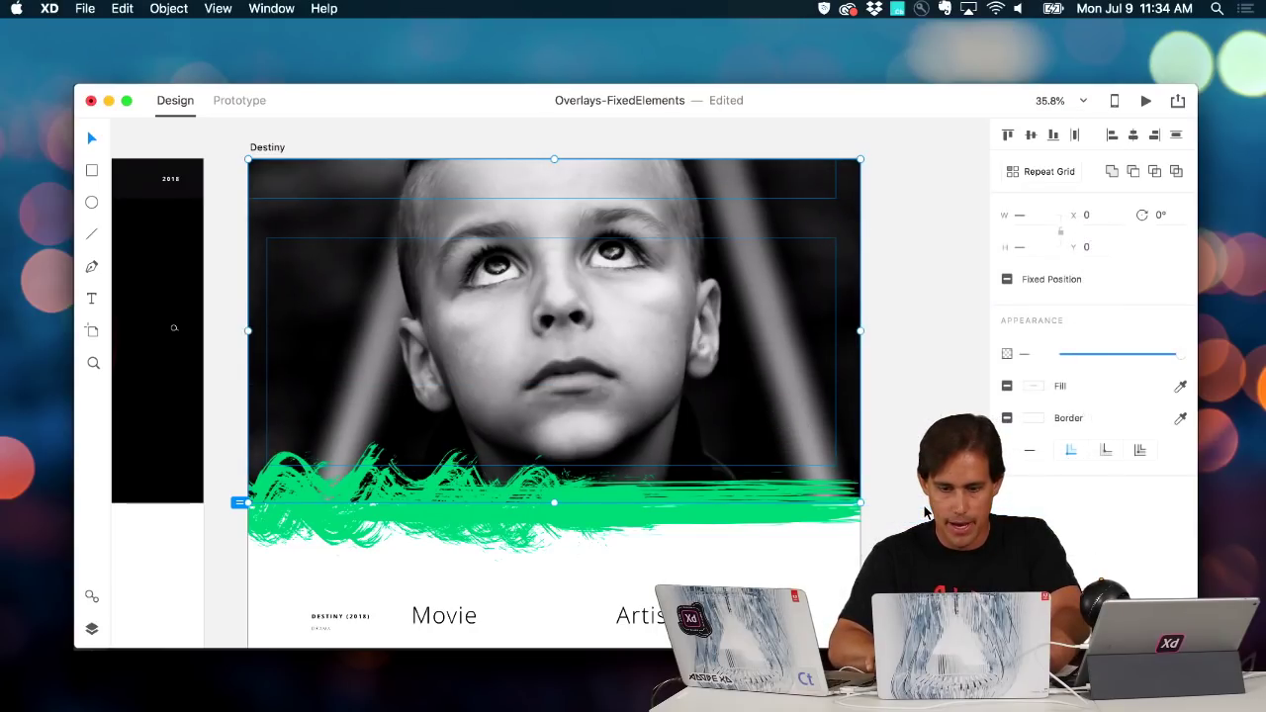
{"action": "key", "text": "super+Return"}
{"action": "left_click", "coordinate": [920, 342]}
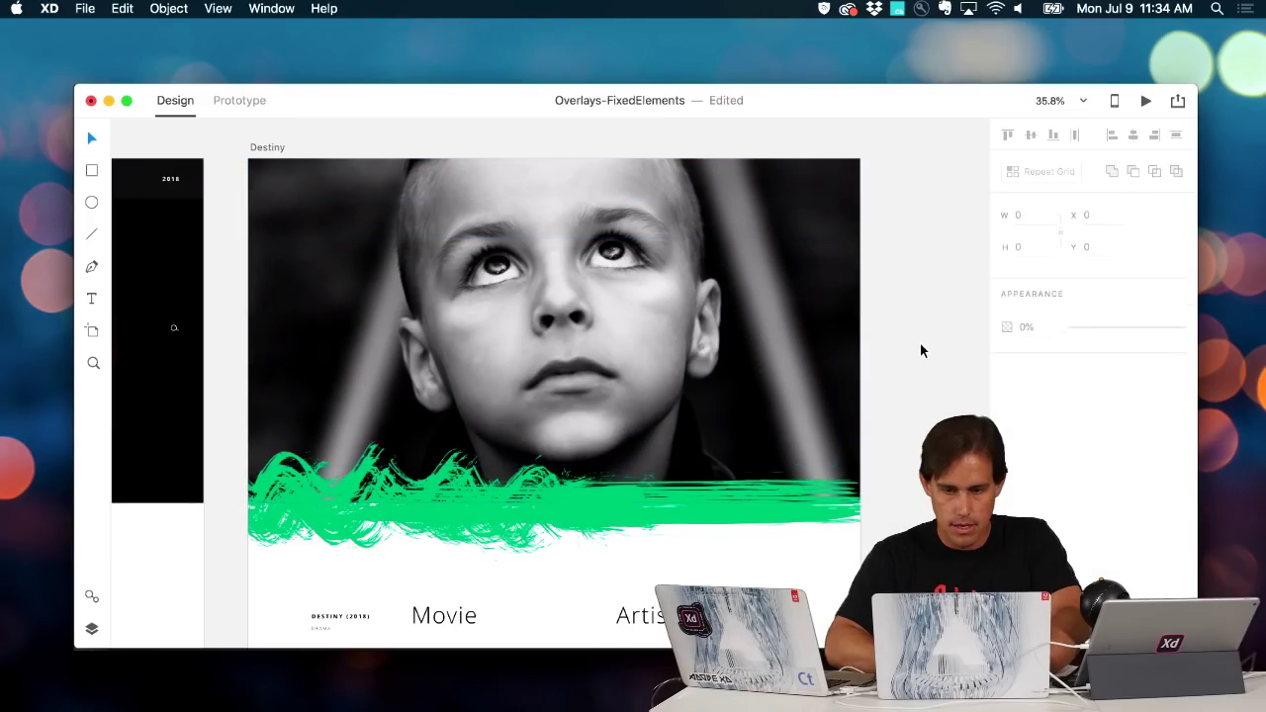
Send the boy's background photo to the back, behind Destiny's title group and navigation bar
{"action": "left_click", "coordinate": [845, 328]}
{"action": "right_click", "coordinate": [846, 321]}
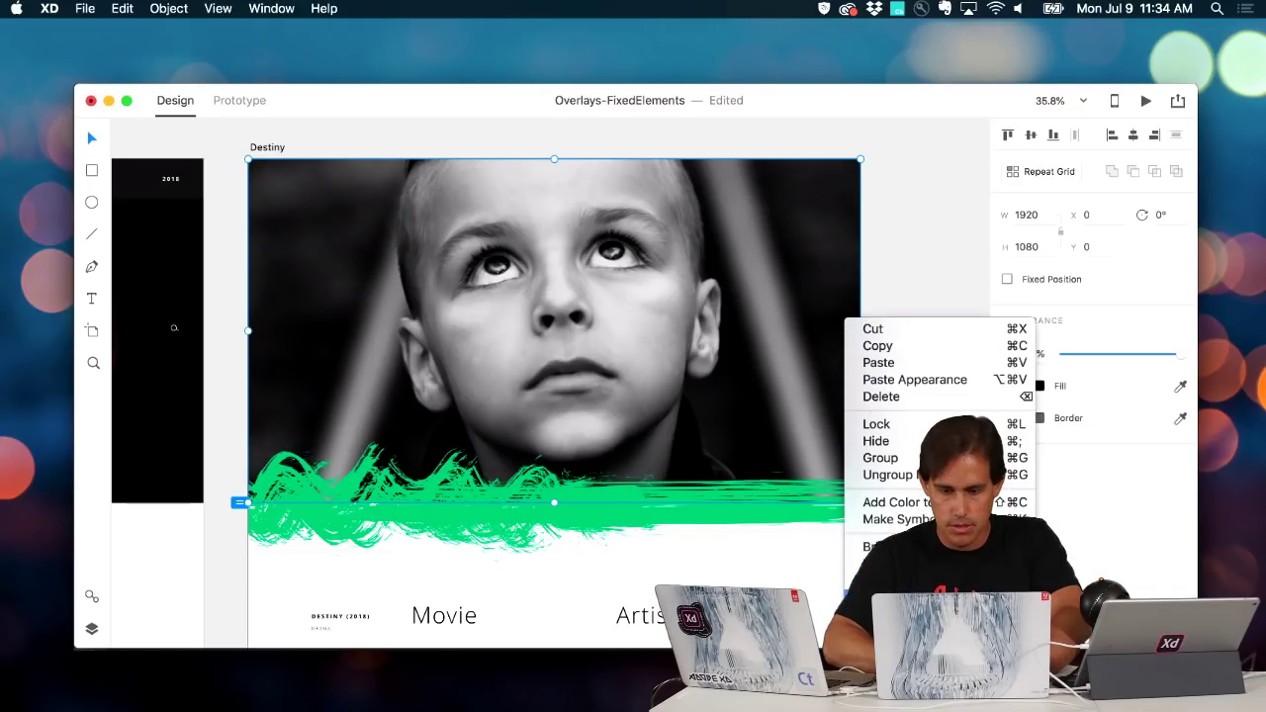
{"action": "left_click", "coordinate": [871, 546]}
Preview the Destiny artboard, scroll the page down past the title and back up, and close the preview
{"action": "key", "text": "super+Return"}
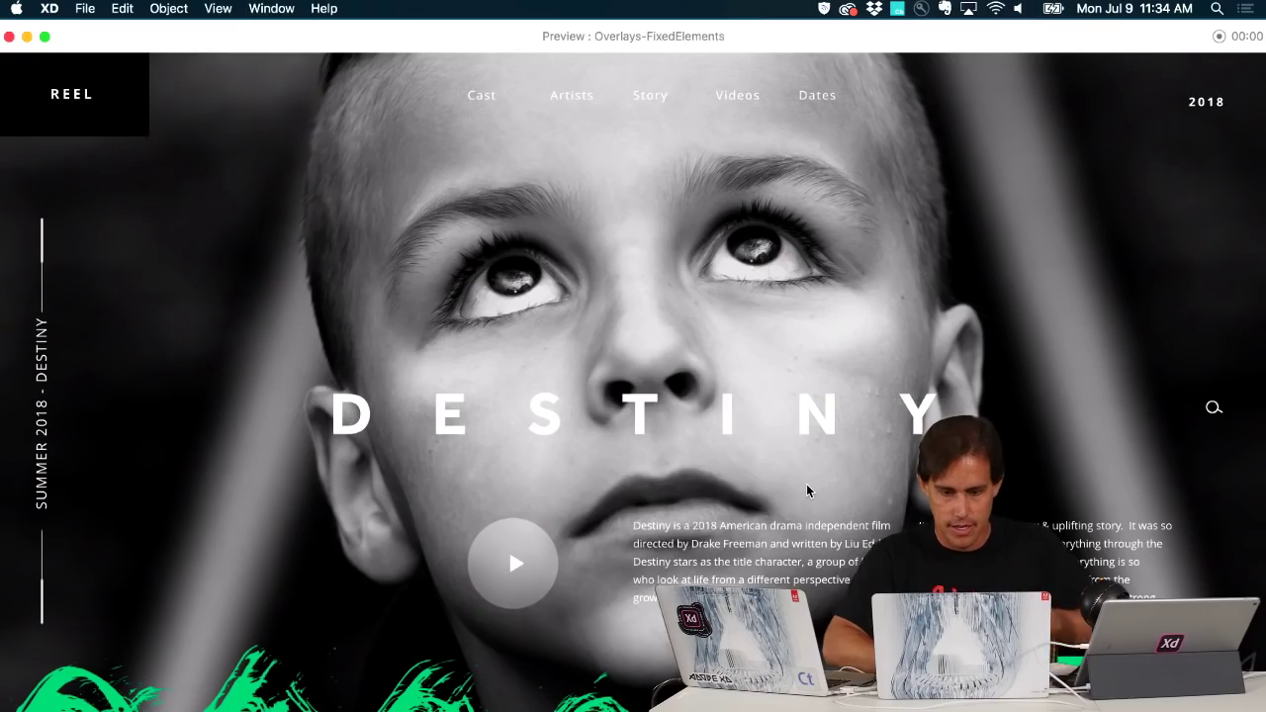
{"action": "scroll", "coordinate": [806, 483], "scroll_direction": "down", "scroll_amount": 5}
{"action": "scroll", "coordinate": [806, 491], "scroll_direction": "down", "scroll_amount": 5}
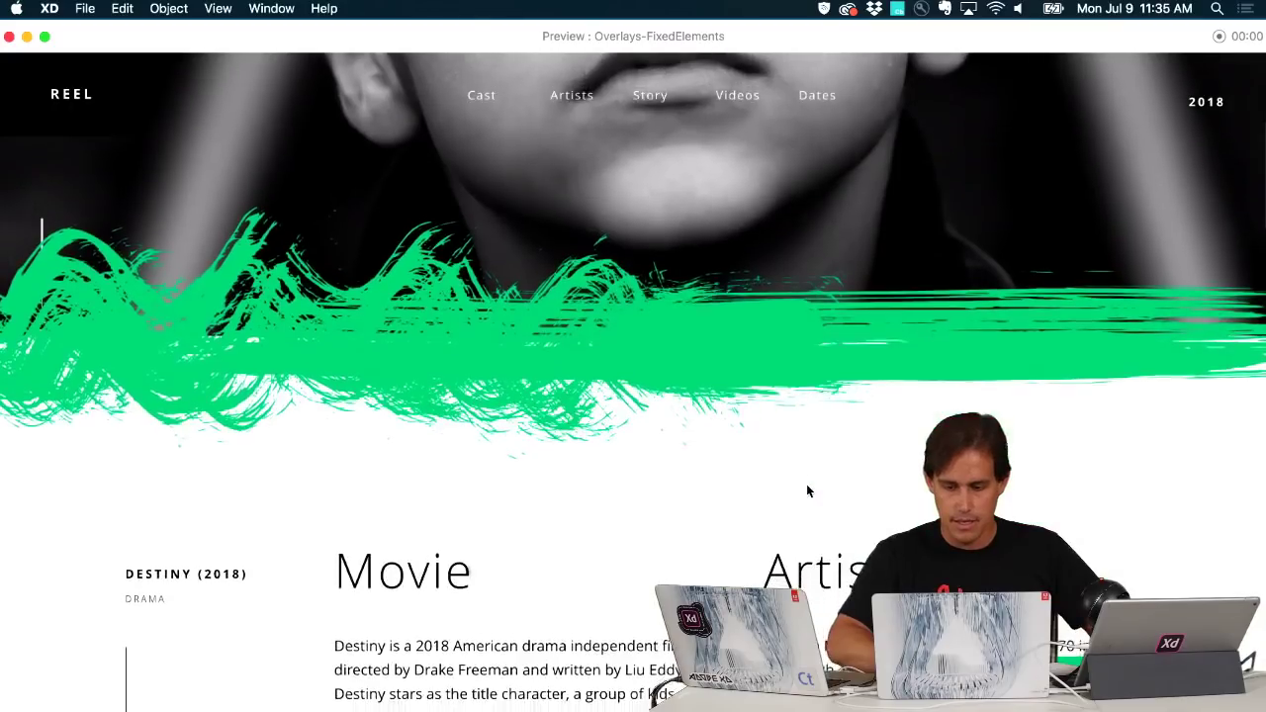
{"action": "scroll", "coordinate": [805, 491], "scroll_direction": "up", "scroll_amount": 10}
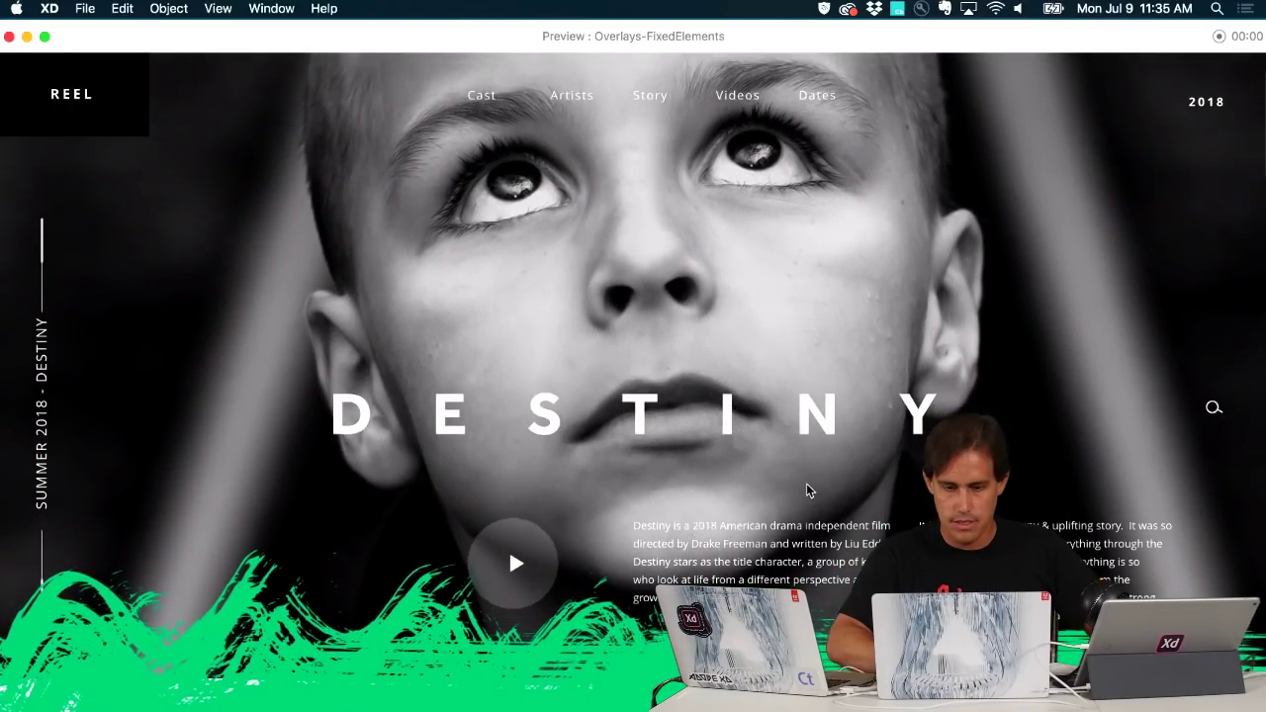
{"action": "left_click", "coordinate": [10, 36]}
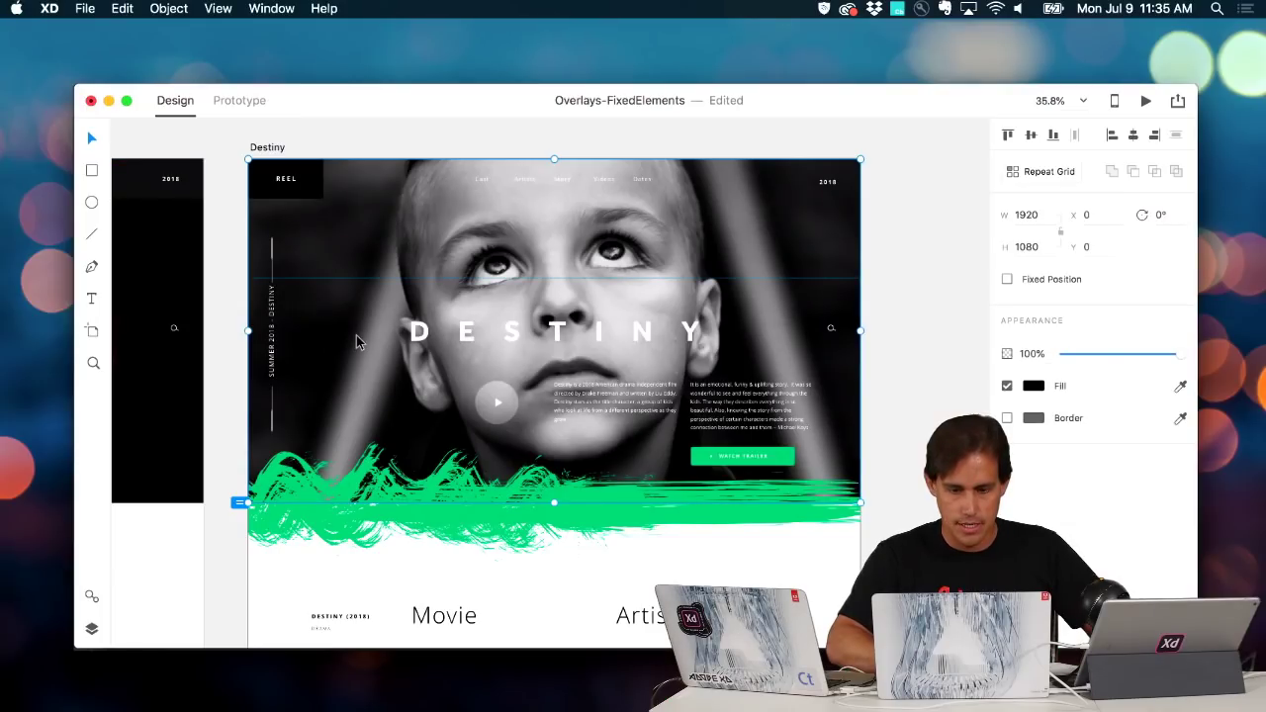
Draw a borderless white rectangle about 1922 by 1018 directly below Destiny's hero photo and send it to the back
{"action": "key", "text": "Escape"}
{"action": "key", "text": "super+minus"}
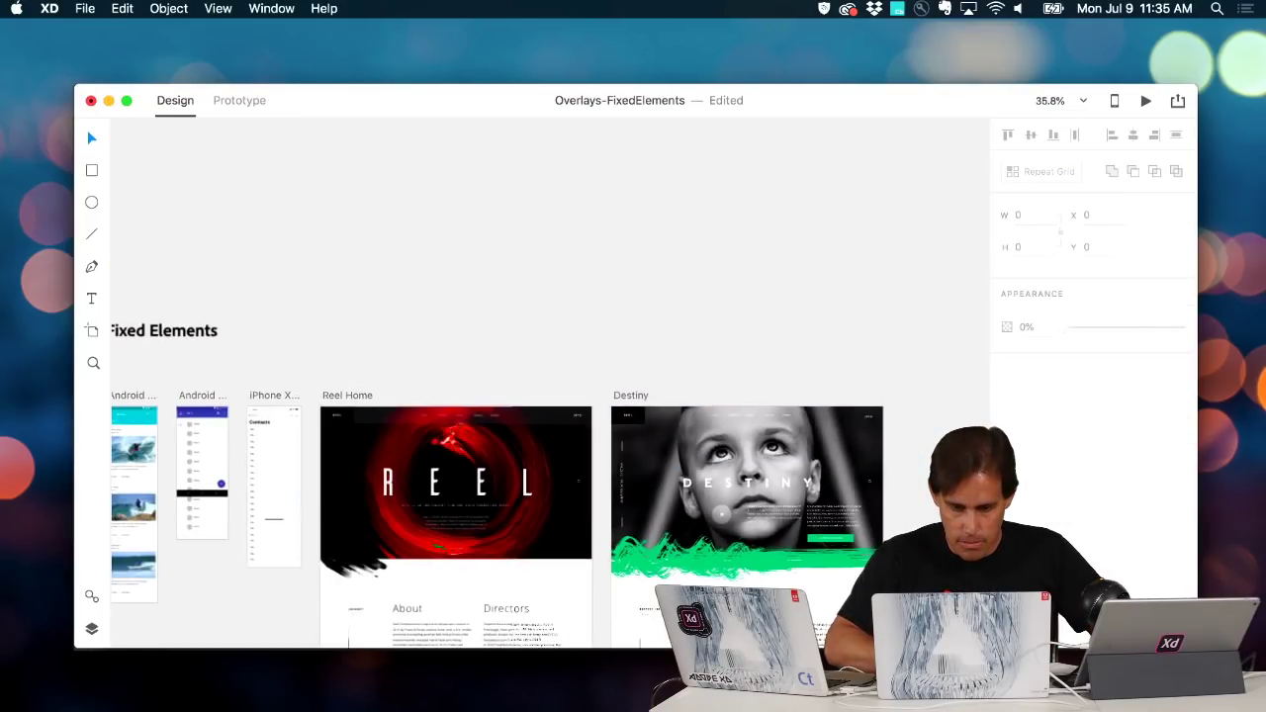
{"action": "scroll", "coordinate": [469, 386], "scroll_direction": "down", "scroll_amount": 8}
{"action": "scroll", "coordinate": [463, 399], "scroll_direction": "up", "scroll_amount": 5}
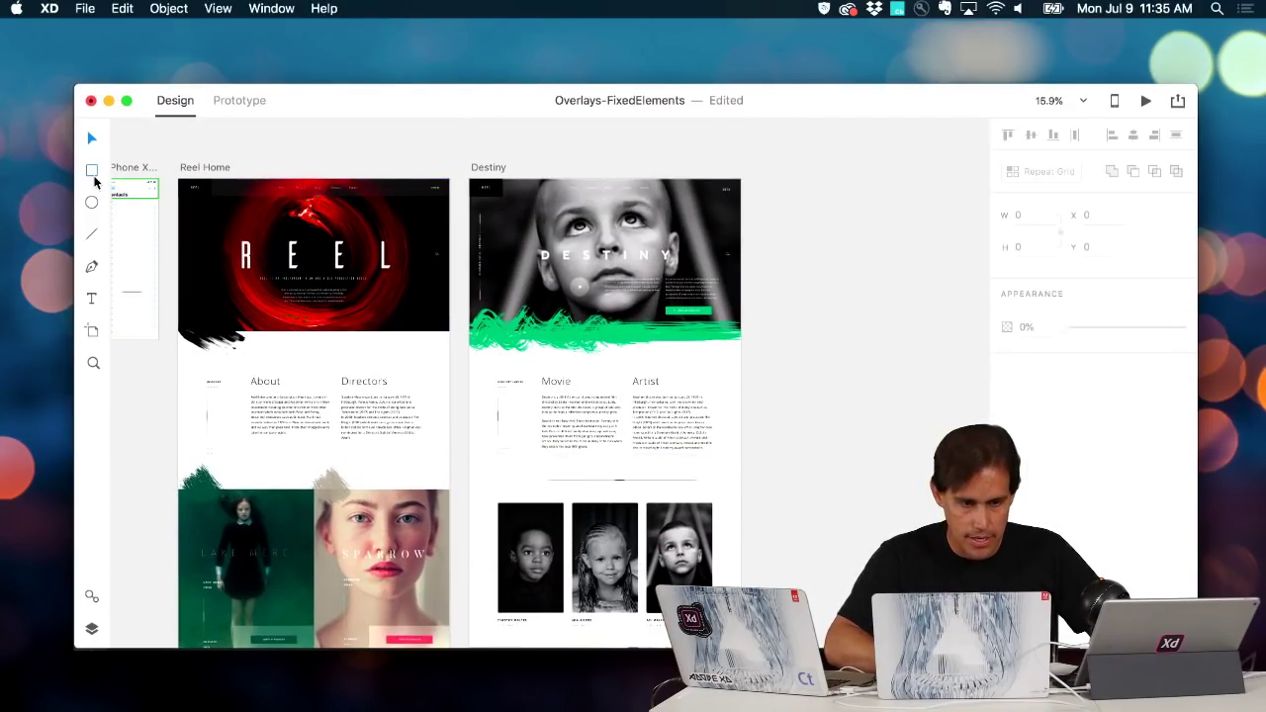
{"action": "left_click", "coordinate": [91, 170]}
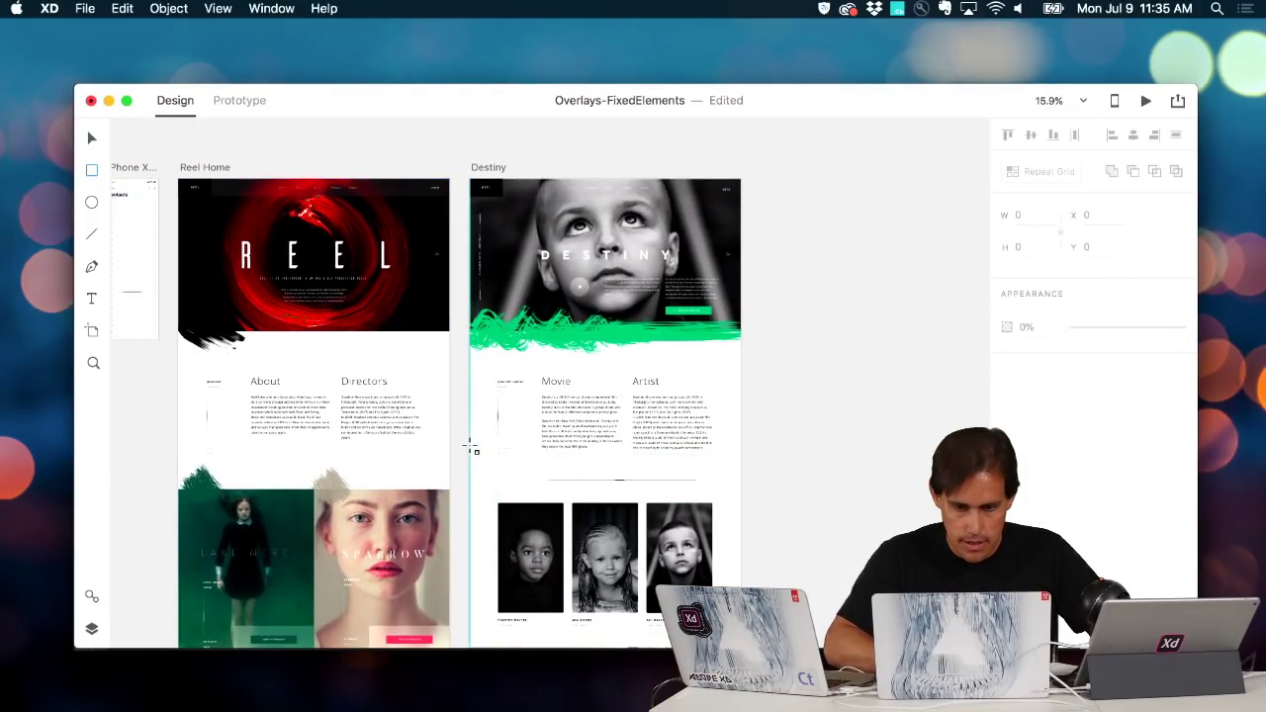
{"action": "scroll", "coordinate": [473, 450], "scroll_direction": "up", "scroll_amount": 5}
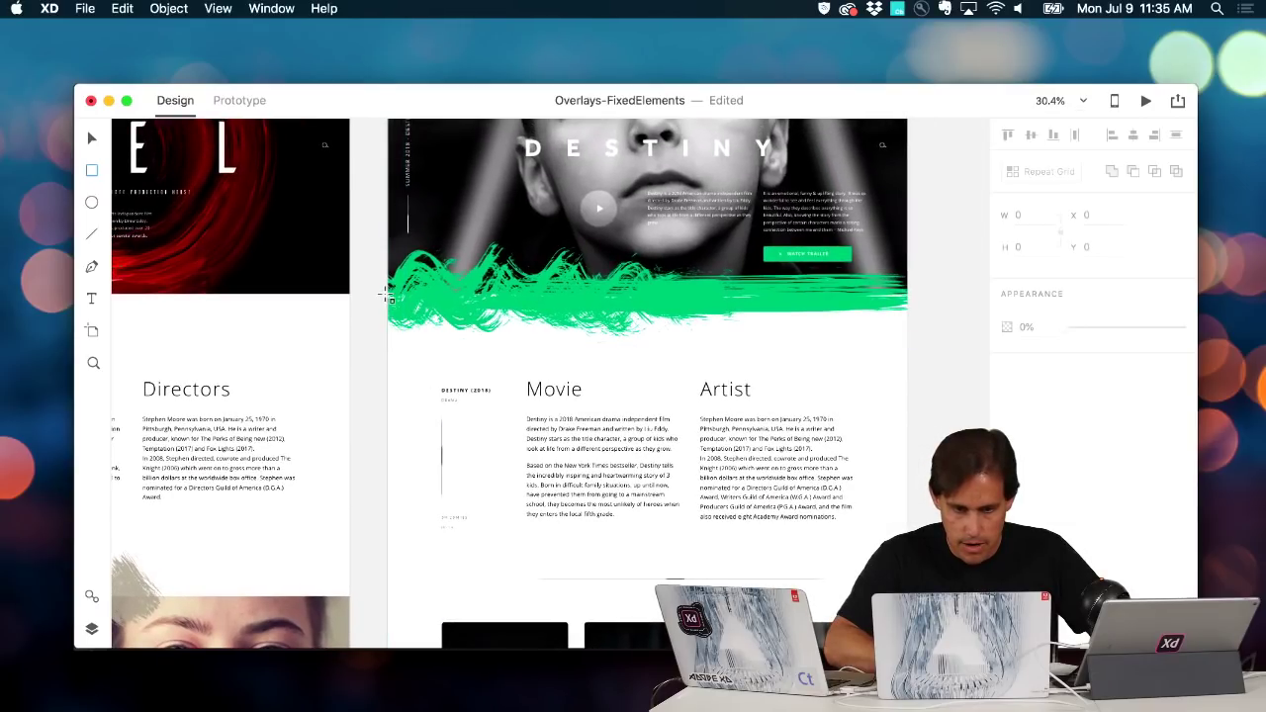
{"action": "mouse_move", "coordinate": [388, 294]}
{"action": "left_mouse_down"}
{"action": "mouse_move", "coordinate": [526, 425]}
{"action": "mouse_move", "coordinate": [810, 527]}
{"action": "mouse_move", "coordinate": [907, 544]}
{"action": "mouse_move", "coordinate": [907, 569]}
{"action": "left_mouse_up"}
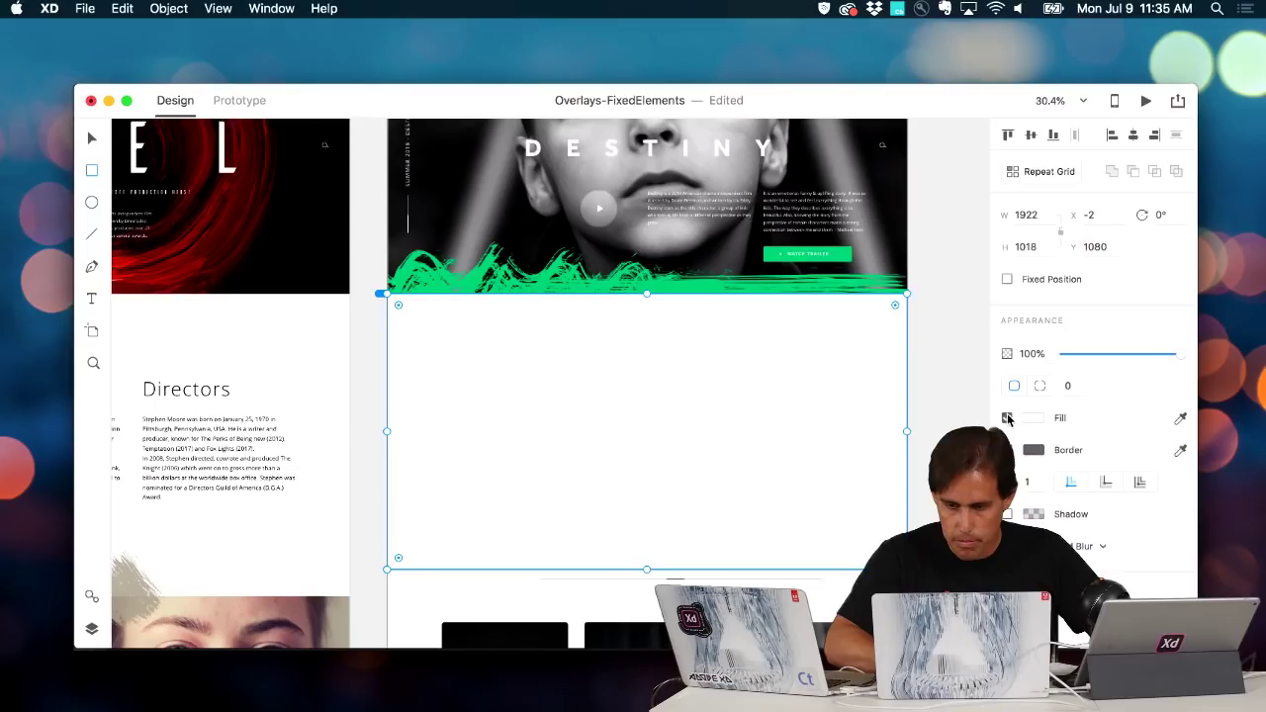
{"action": "left_click", "coordinate": [1007, 450]}
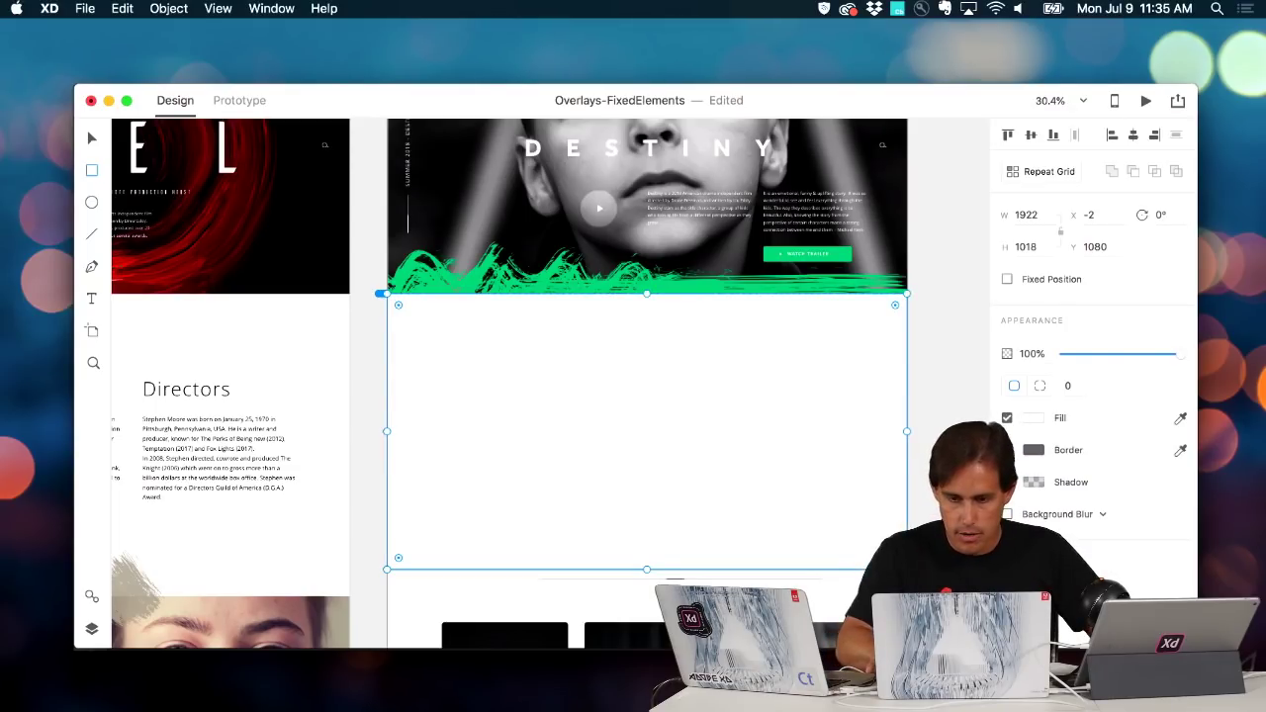
{"action": "key", "text": "super+shift+bracketleft"}
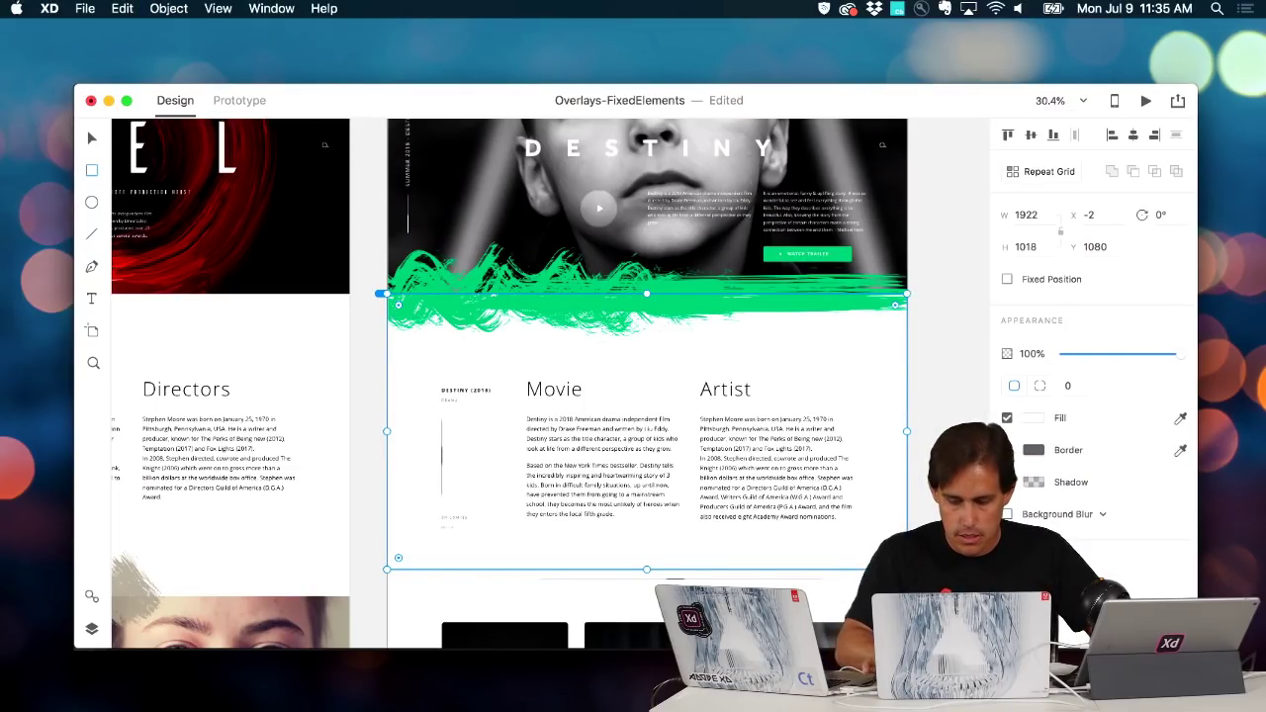
Preview Destiny, scroll repeatedly down and up to check how the white section and brush stroke cover the title, and close the preview
{"action": "key", "text": "super+Return"}
{"action": "scroll", "coordinate": [895, 474], "scroll_direction": "down", "scroll_amount": 10}
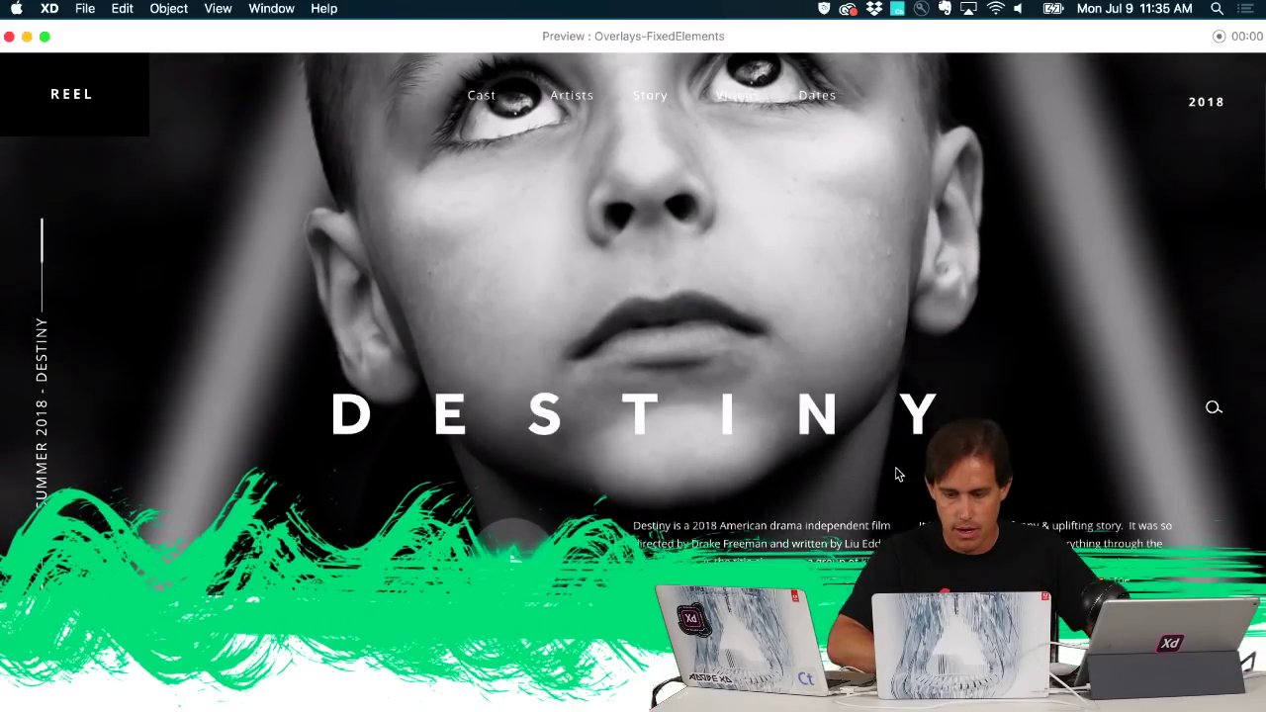
{"action": "scroll", "coordinate": [895, 473], "scroll_direction": "up", "scroll_amount": 8}
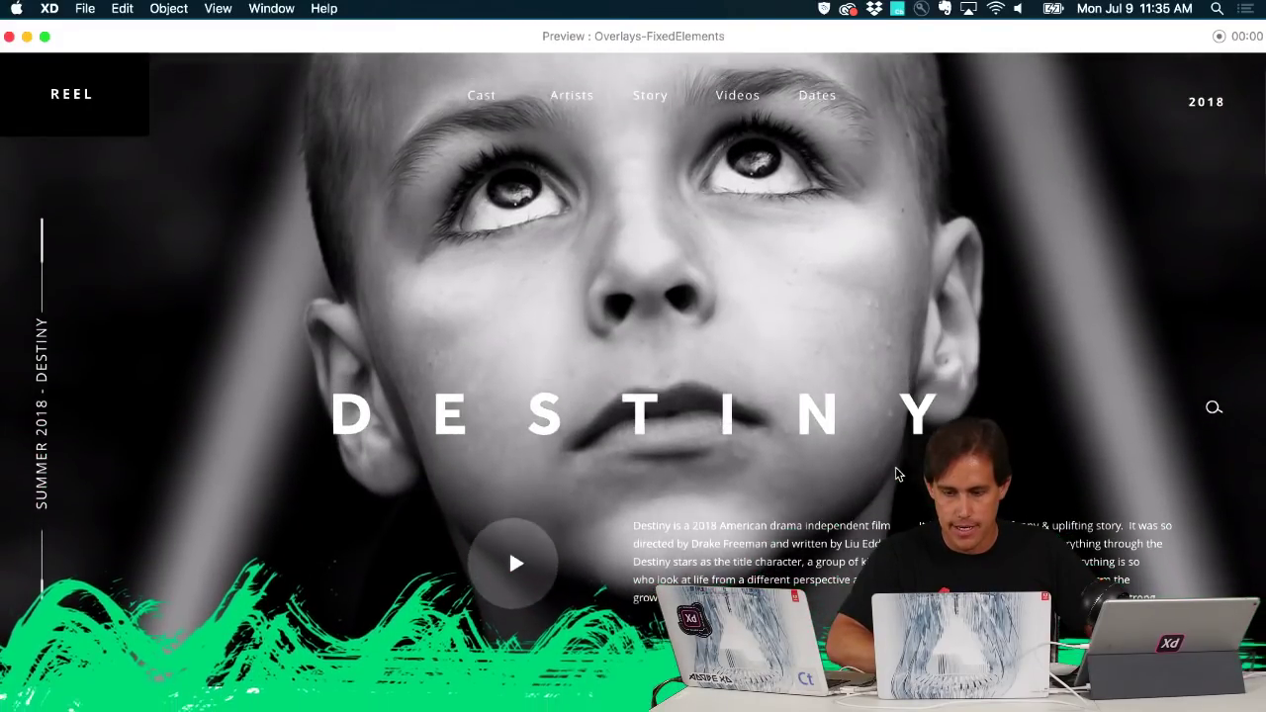
{"action": "scroll", "coordinate": [895, 473], "scroll_direction": "down", "scroll_amount": 10}
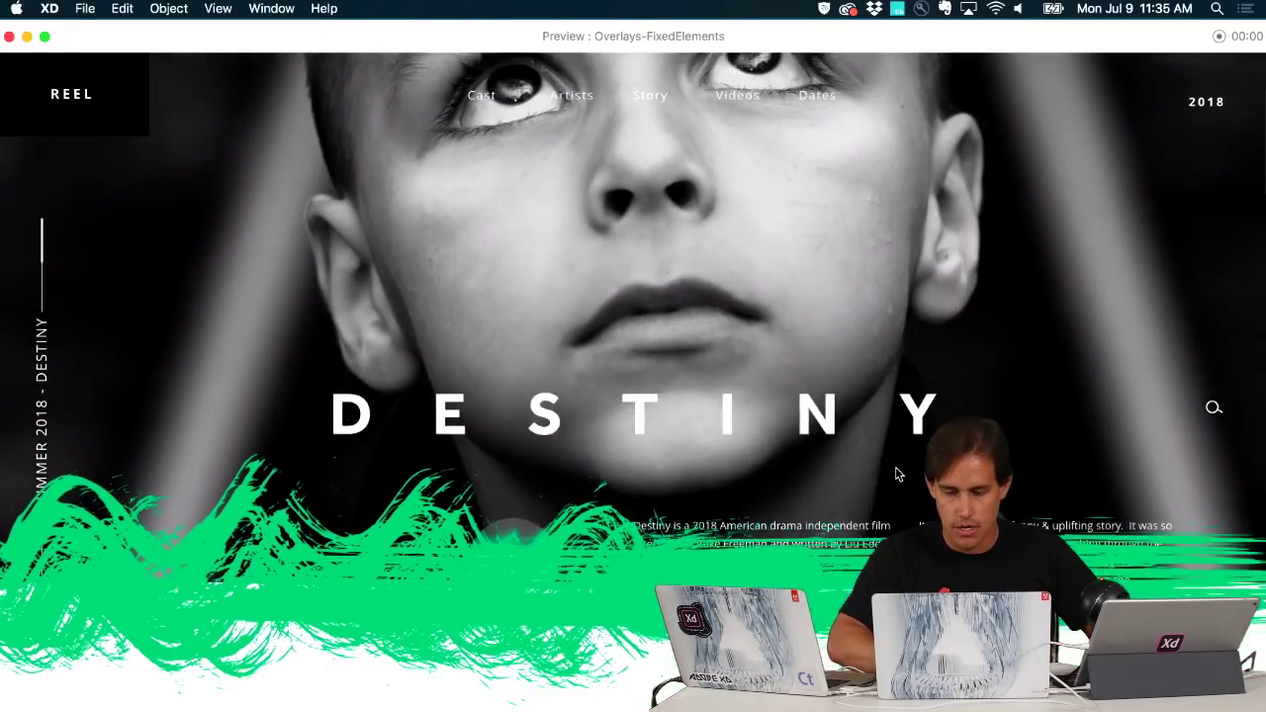
{"action": "scroll", "coordinate": [896, 475], "scroll_direction": "up", "scroll_amount": 5}
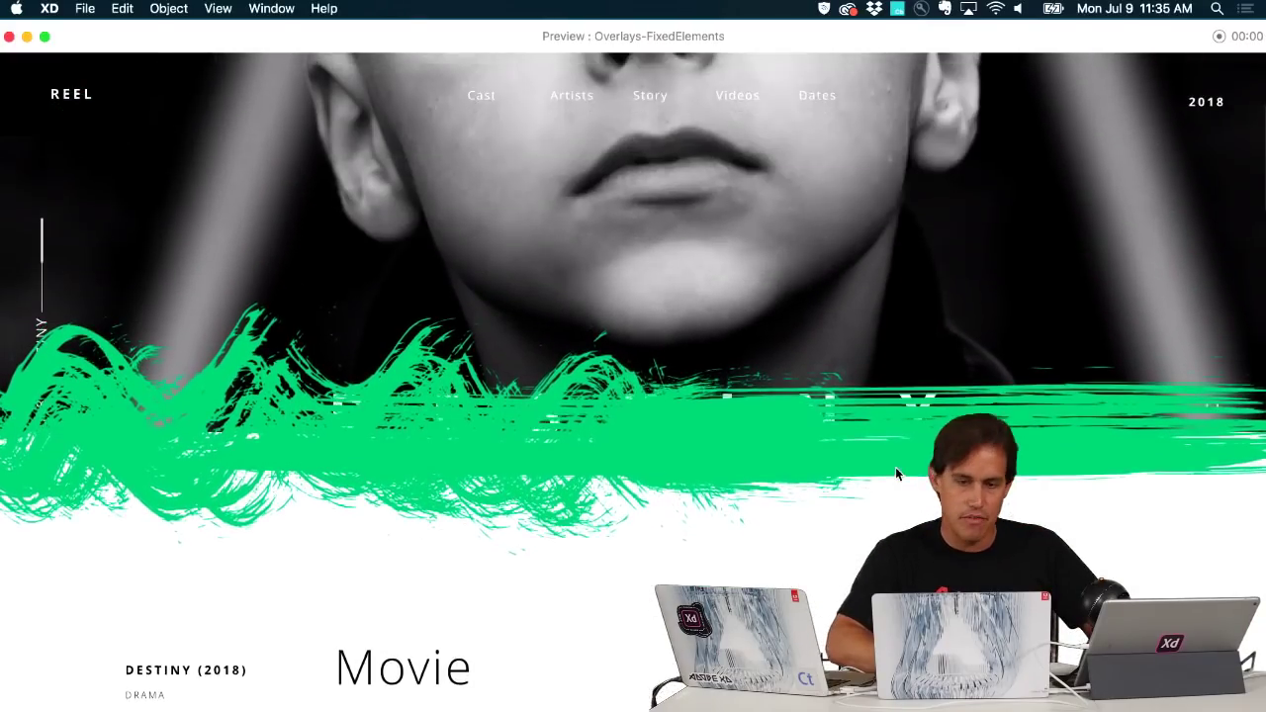
{"action": "scroll", "coordinate": [896, 474], "scroll_direction": "down", "scroll_amount": 6}
{"action": "scroll", "coordinate": [896, 474], "scroll_direction": "up", "scroll_amount": 6}
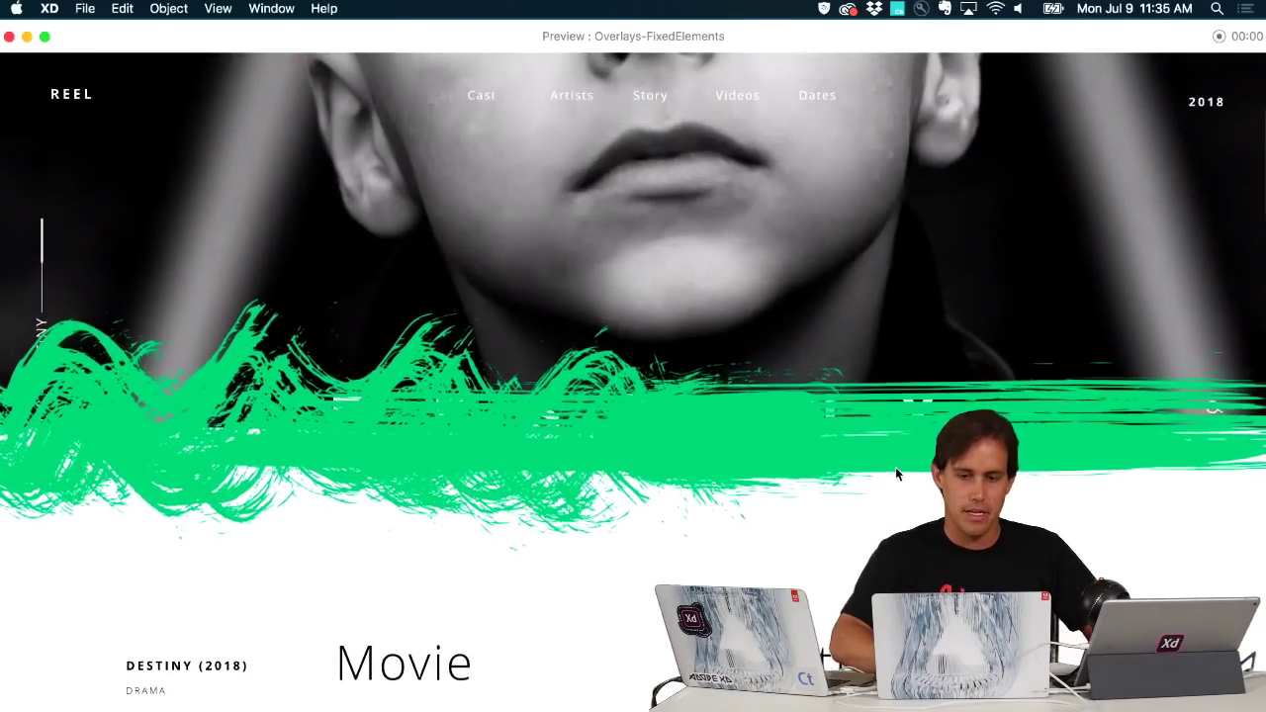
{"action": "scroll", "coordinate": [896, 475], "scroll_direction": "down", "scroll_amount": 2}
{"action": "scroll", "coordinate": [896, 474], "scroll_direction": "up", "scroll_amount": 5}
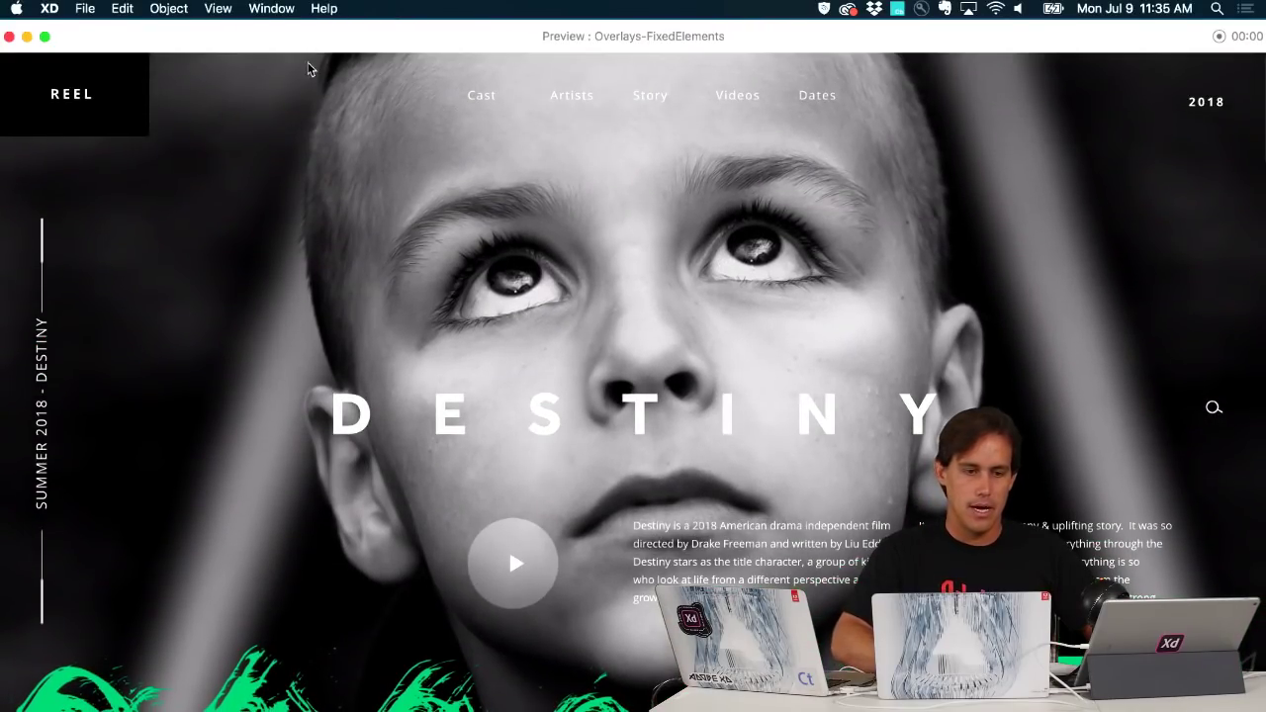
{"action": "left_click", "coordinate": [9, 37]}
Return to the Select tool and view all the Fixed Elements artboards together
{"action": "scroll", "coordinate": [308, 326], "scroll_direction": "down", "scroll_amount": 3}
{"action": "scroll", "coordinate": [307, 326], "scroll_direction": "down", "scroll_amount": 6}
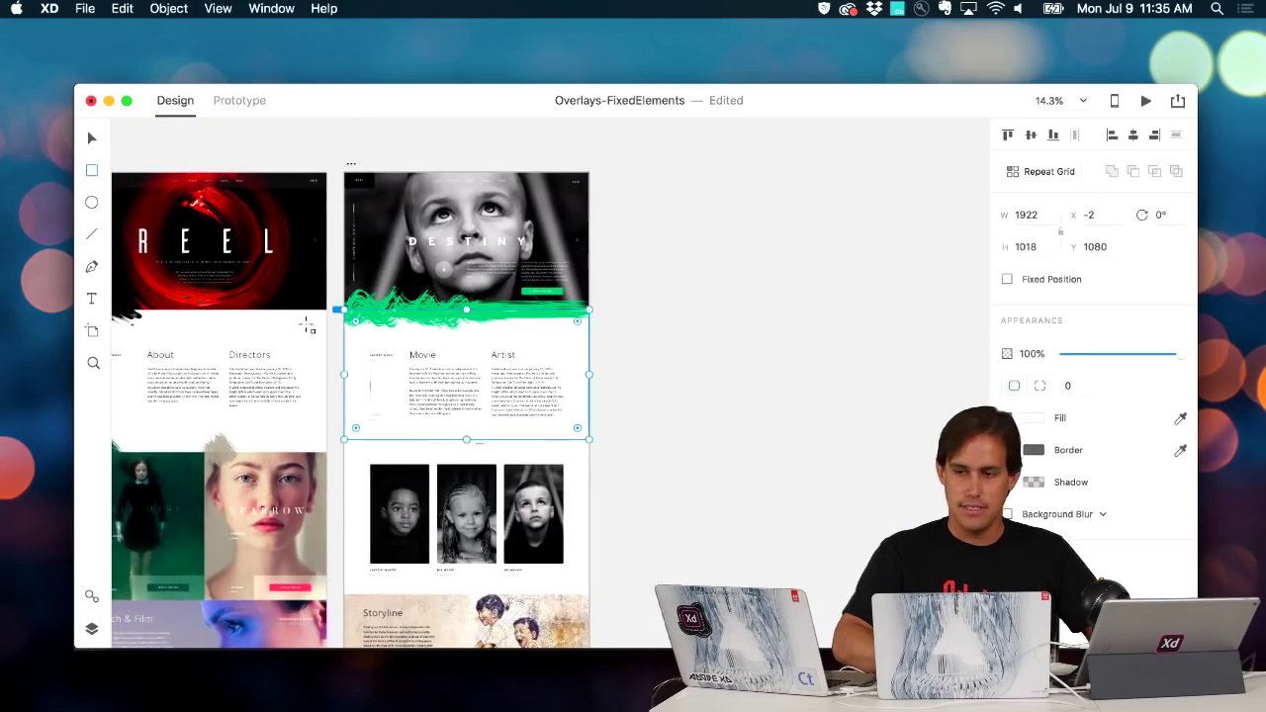
{"action": "scroll", "coordinate": [307, 326], "scroll_direction": "down", "scroll_amount": 3}
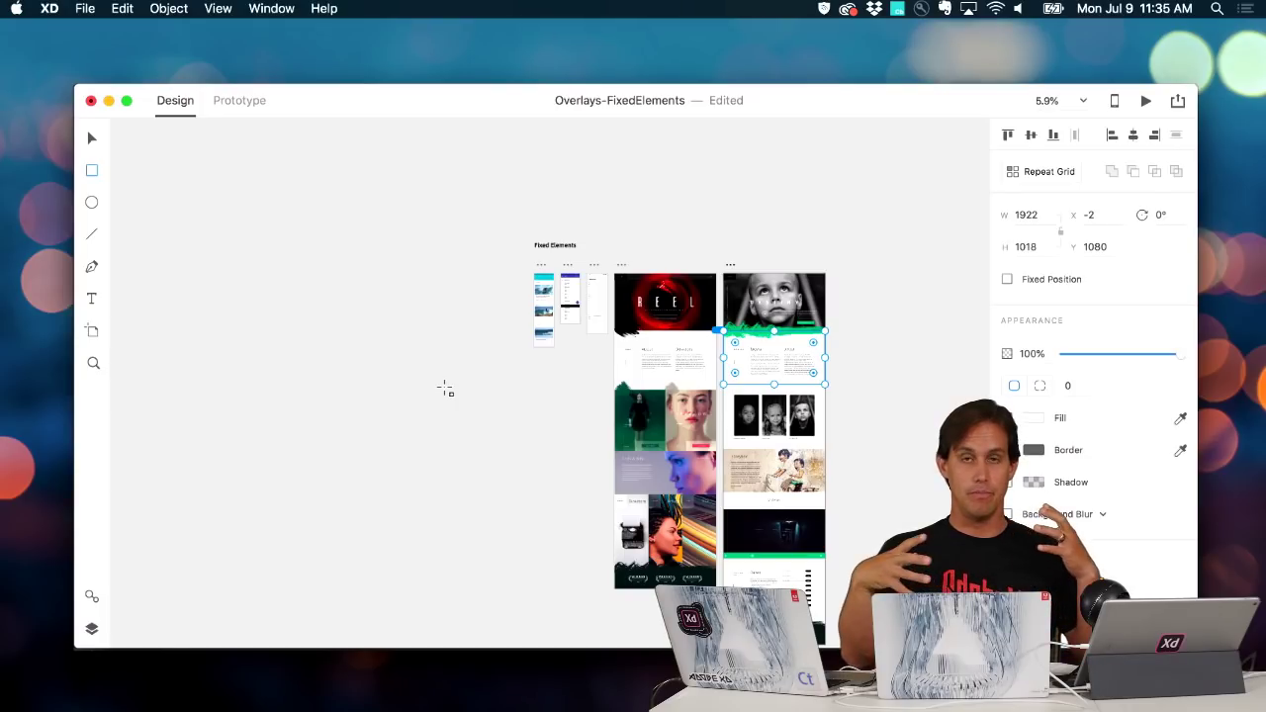
{"action": "scroll", "coordinate": [445, 389], "scroll_direction": "down", "scroll_amount": 2}
{"action": "scroll", "coordinate": [445, 388], "scroll_direction": "down", "scroll_amount": 1}
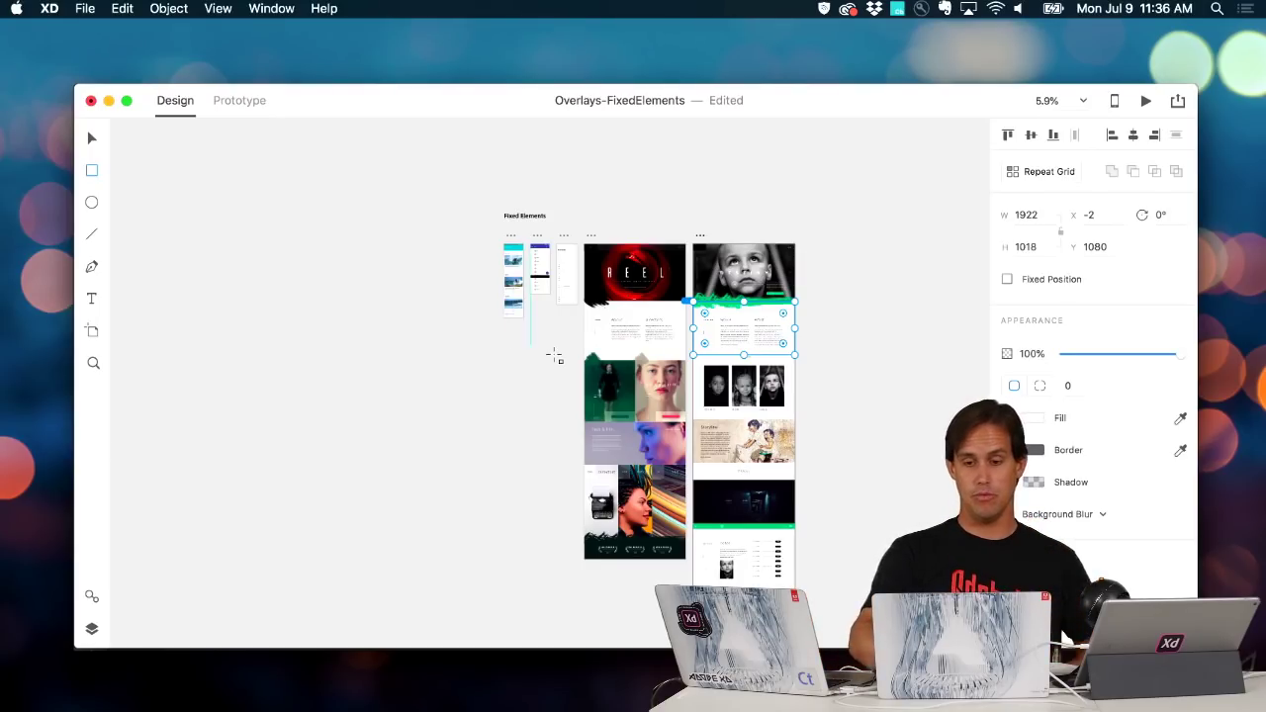
{"action": "key", "text": "v"}
{"action": "scroll", "coordinate": [552, 362], "scroll_direction": "up", "scroll_amount": 2}
{"action": "scroll", "coordinate": [553, 362], "scroll_direction": "up", "scroll_amount": 4}
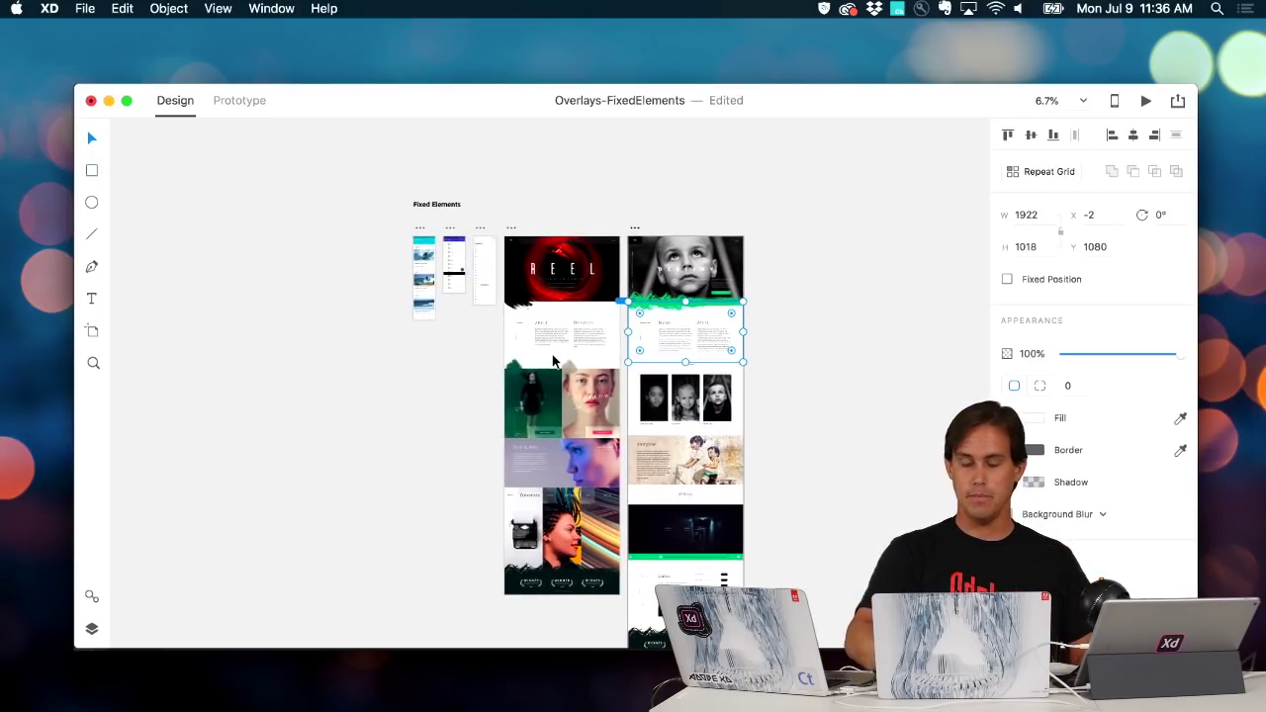